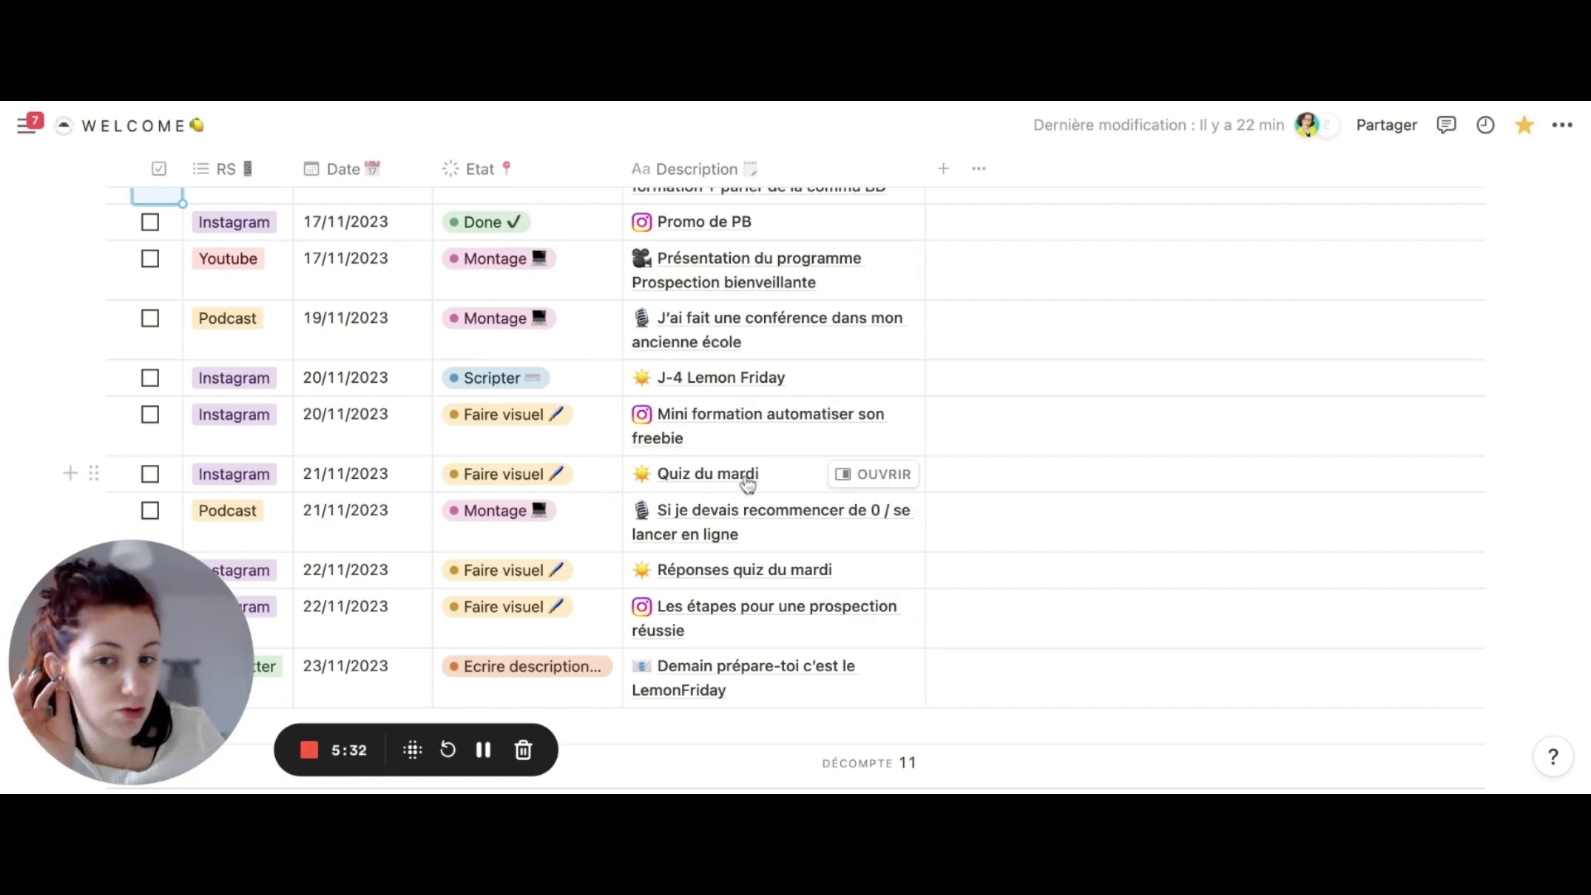
Expand the Gestion de projets section below the content table on the WELCOME page
scroll(748, 485, down, 10)
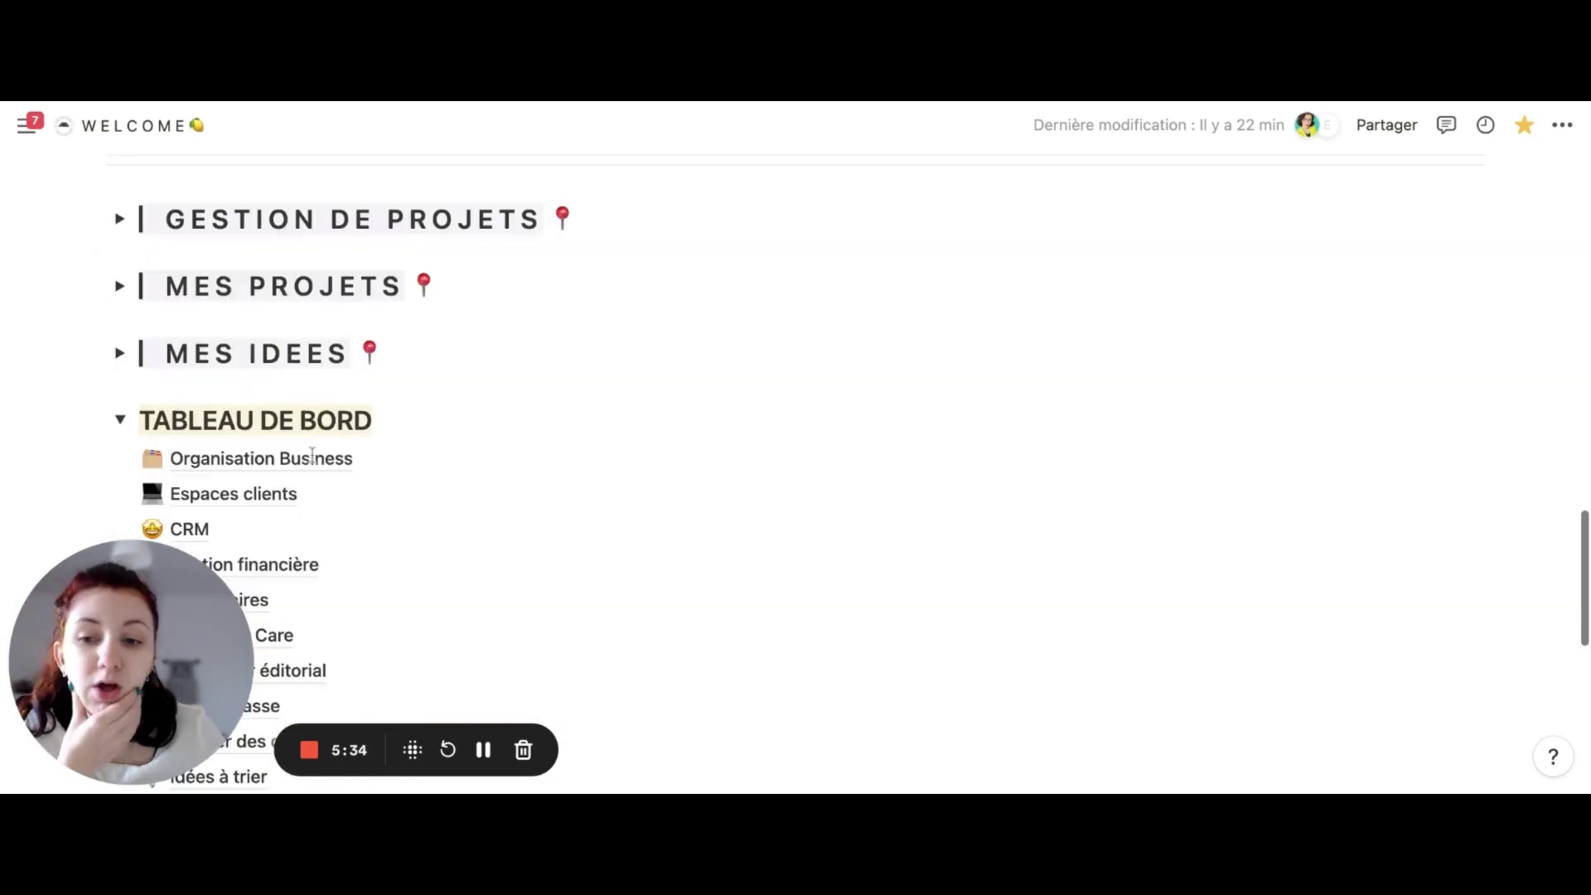
scroll(124, 307, up, 3)
click(118, 362)
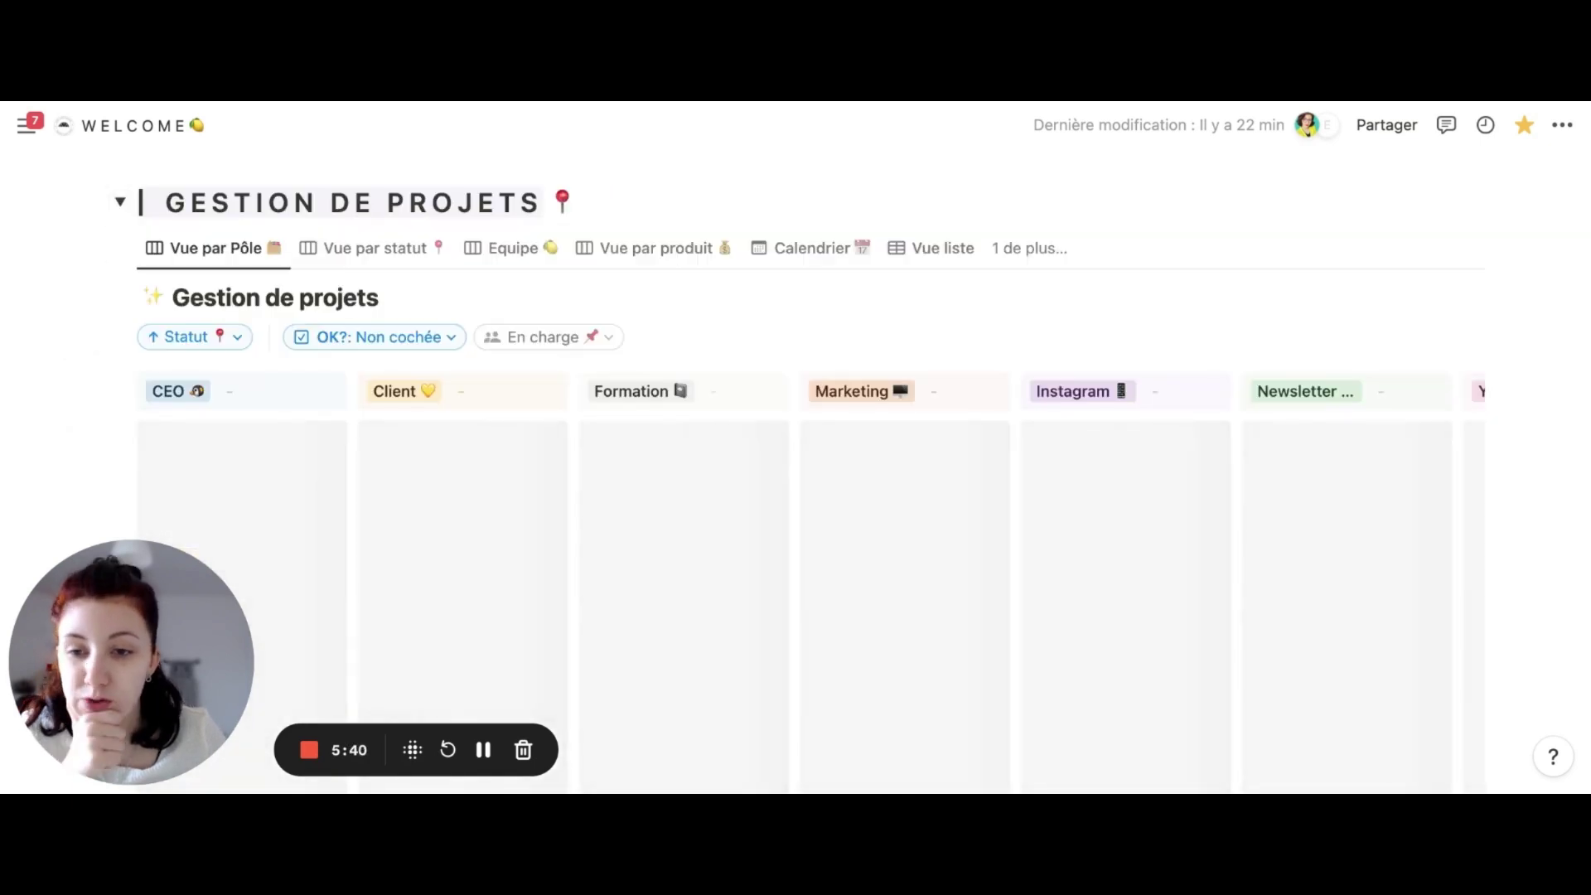
scroll(795, 473, down, 2)
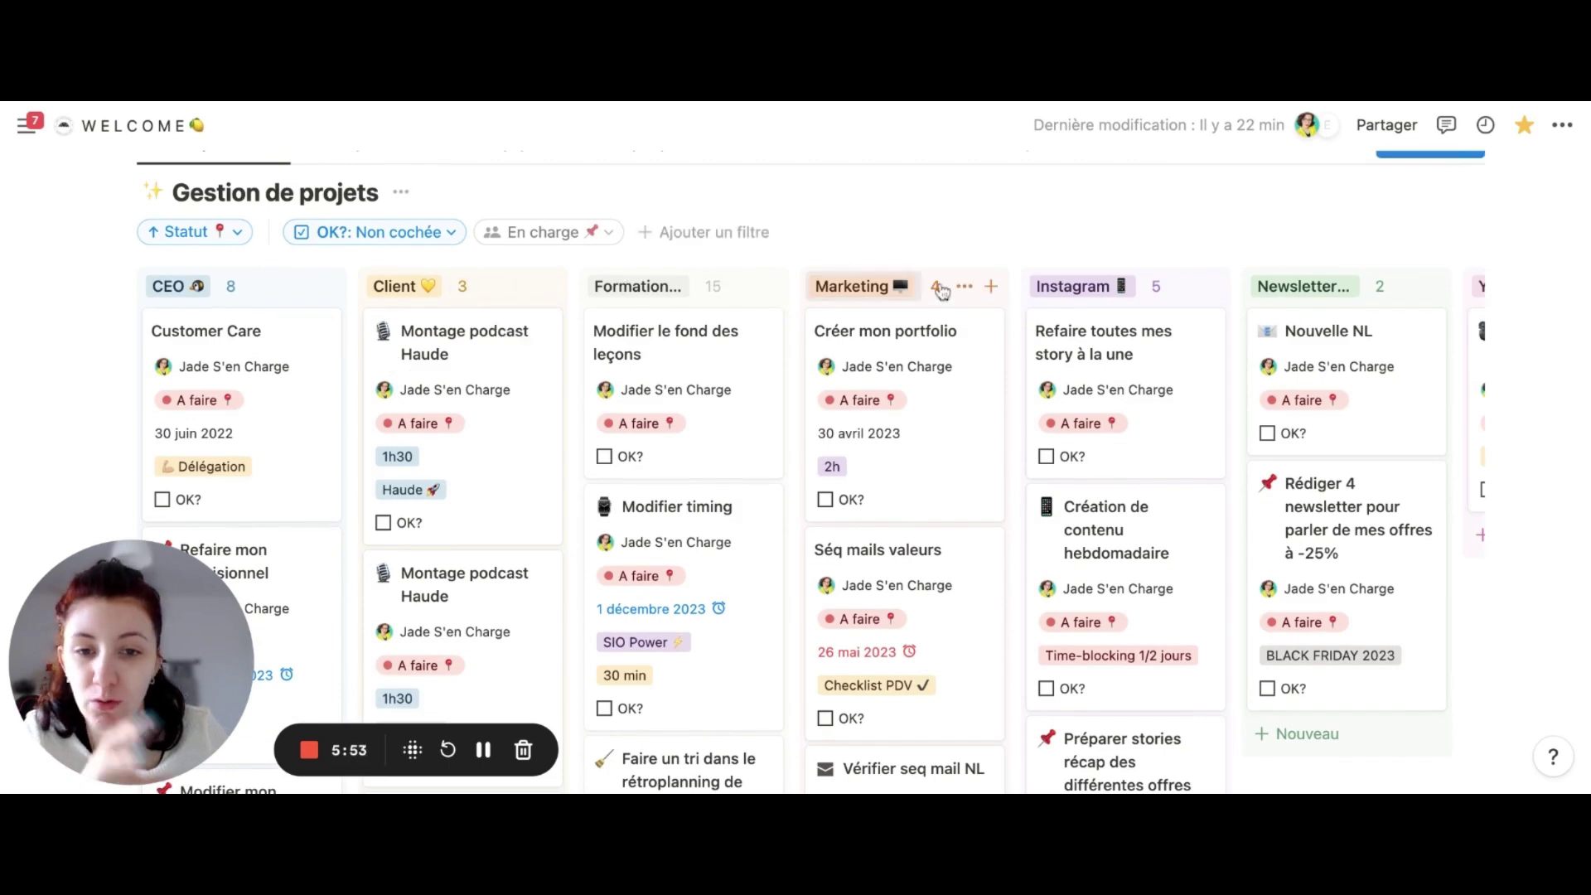
Look through the Vue par Pôle board's columns, from CEO to Pas urgent, and their task cards
scroll(1260, 315, right, 6)
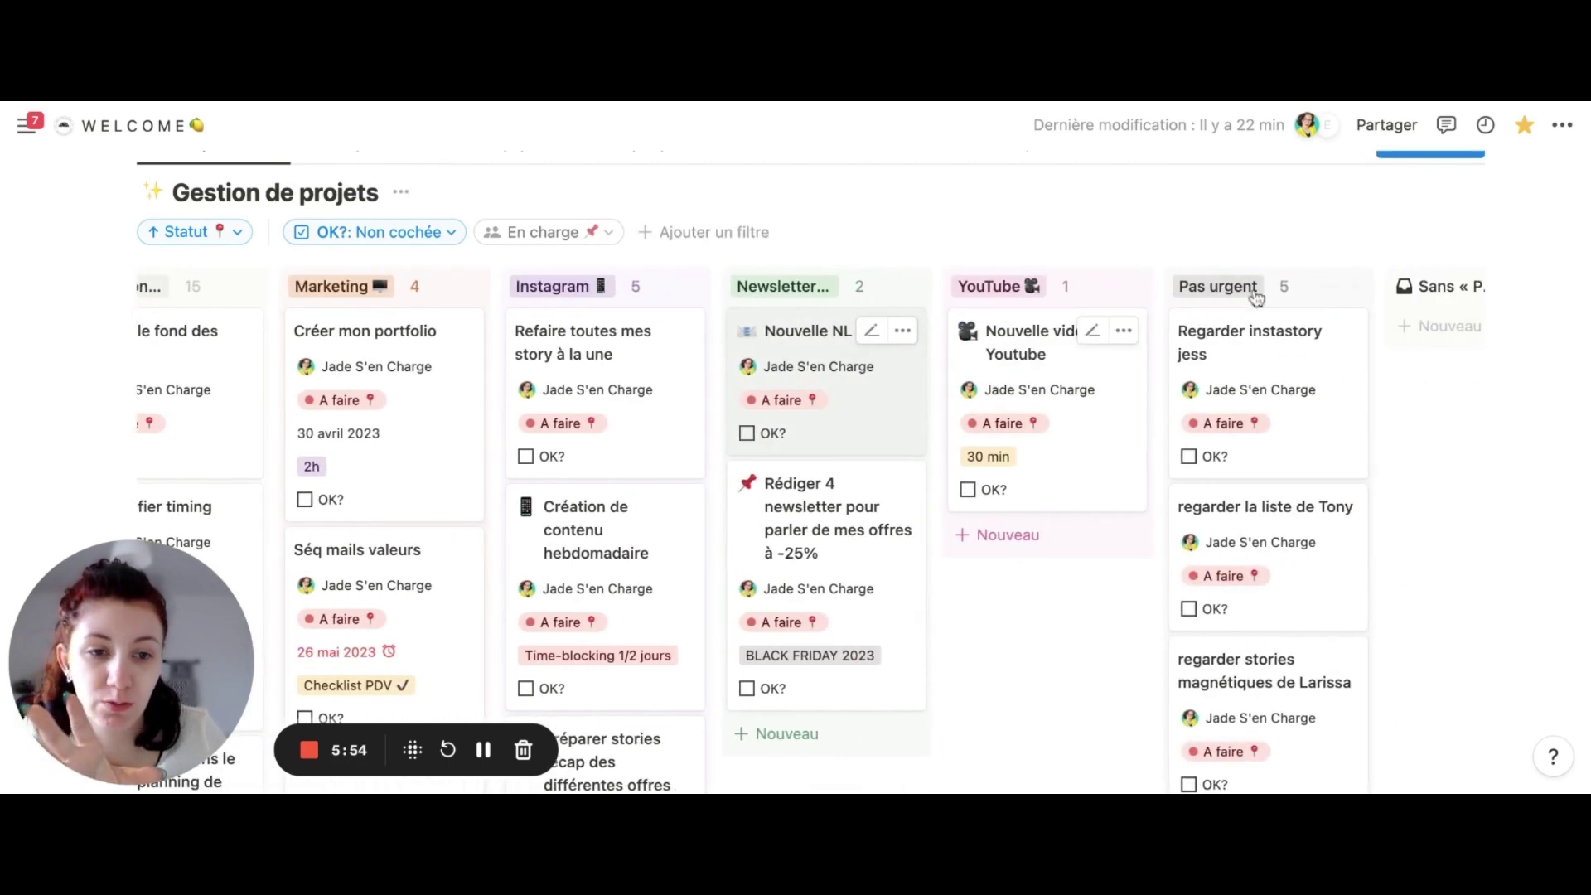
scroll(1258, 297, left, 6)
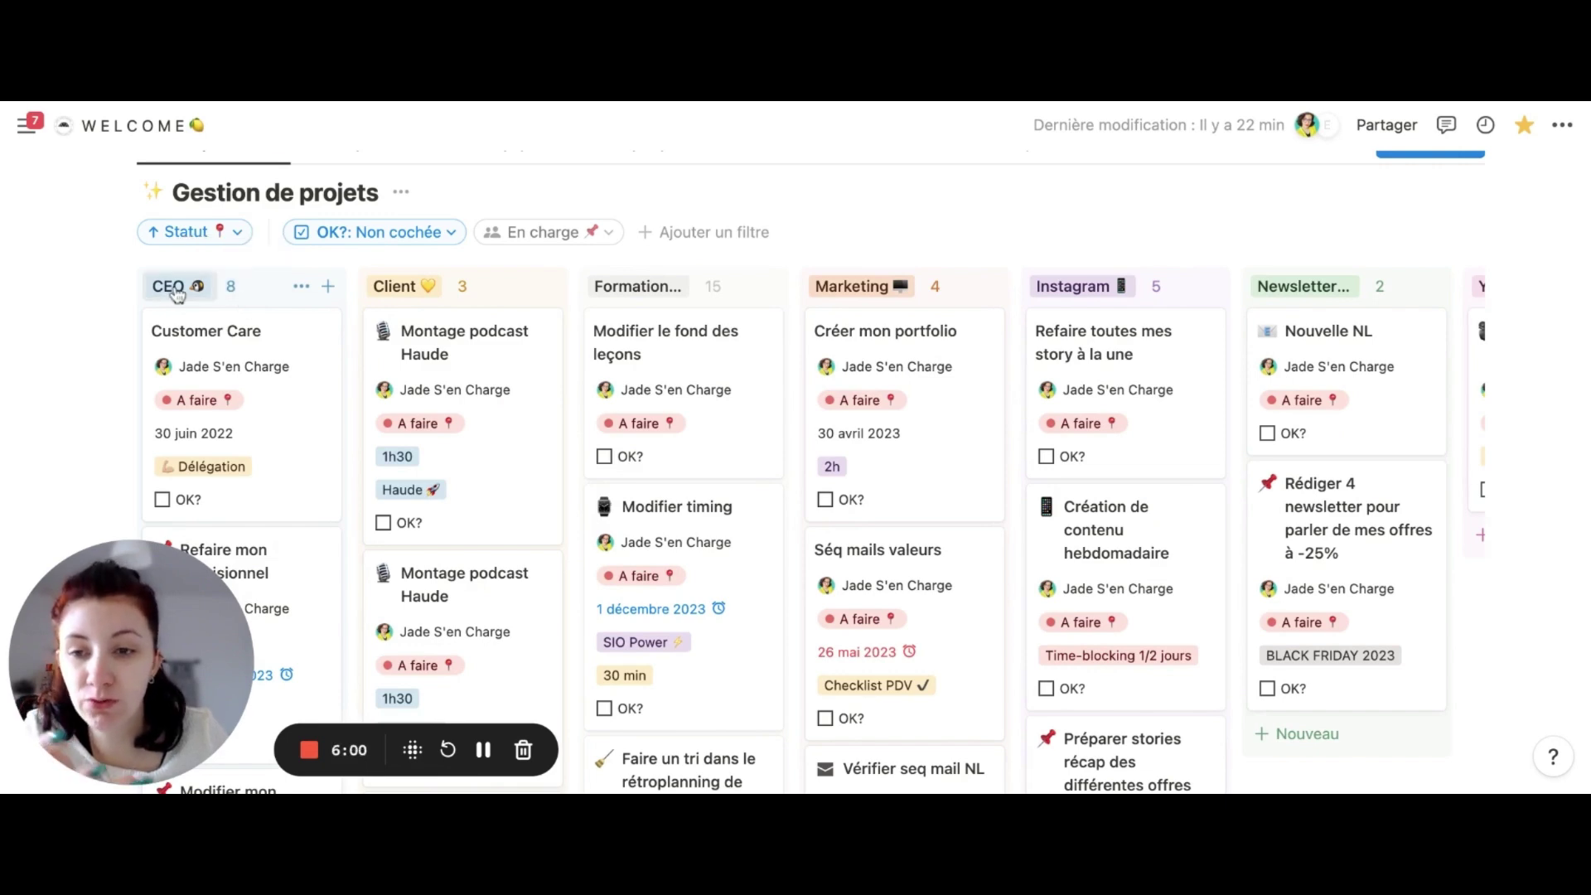
scroll(177, 294, down, 5)
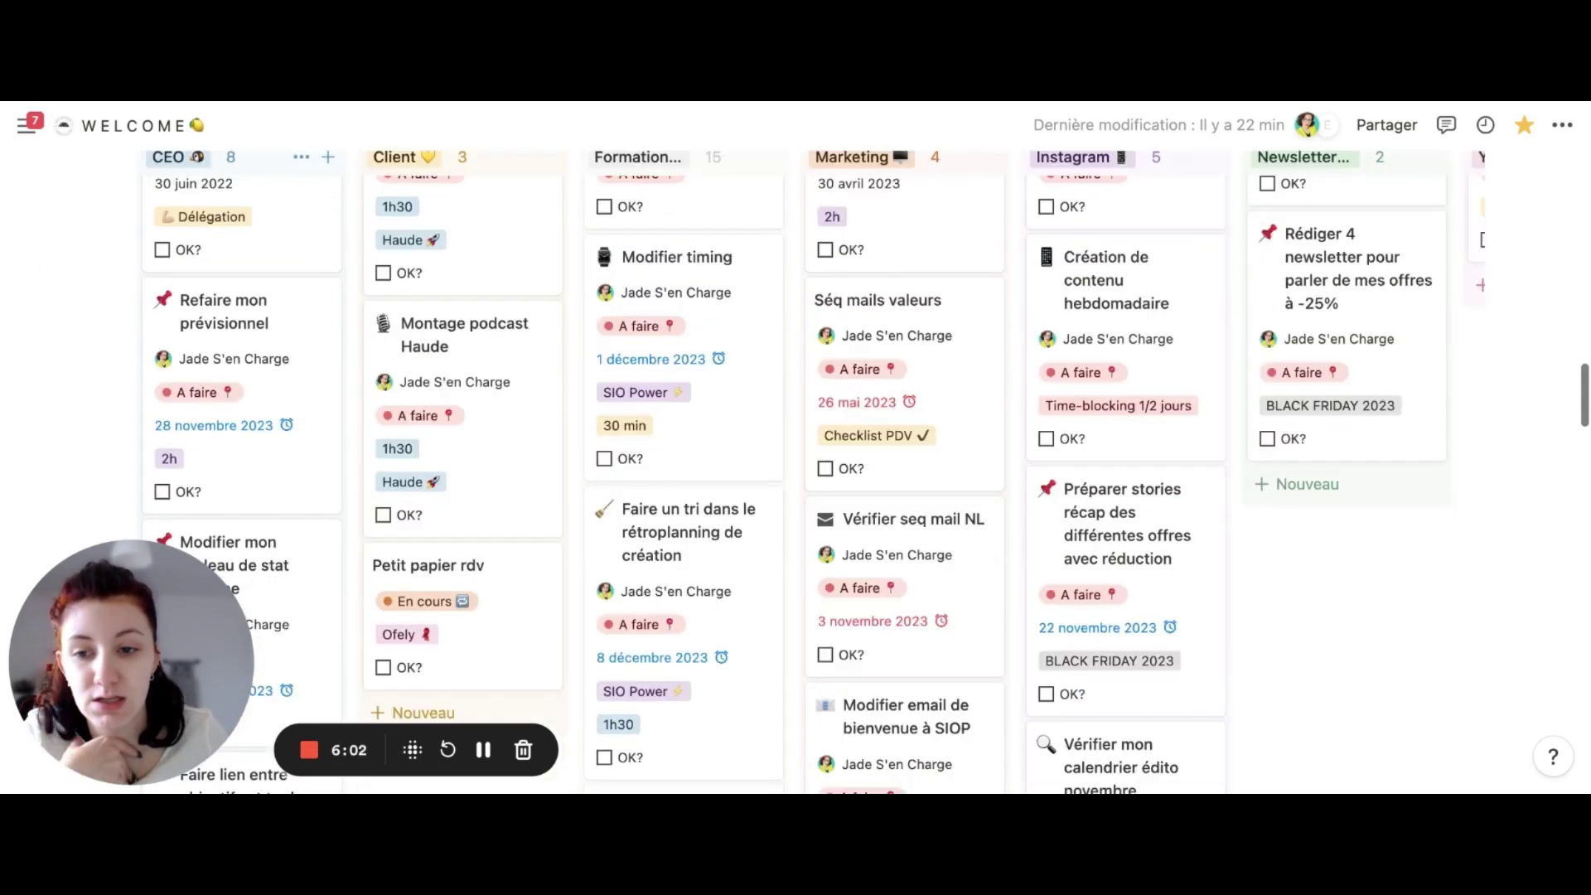
scroll(796, 464, down, 10)
scroll(796, 464, up, 15)
scroll(452, 562, up, 2)
scroll(398, 630, down, 4)
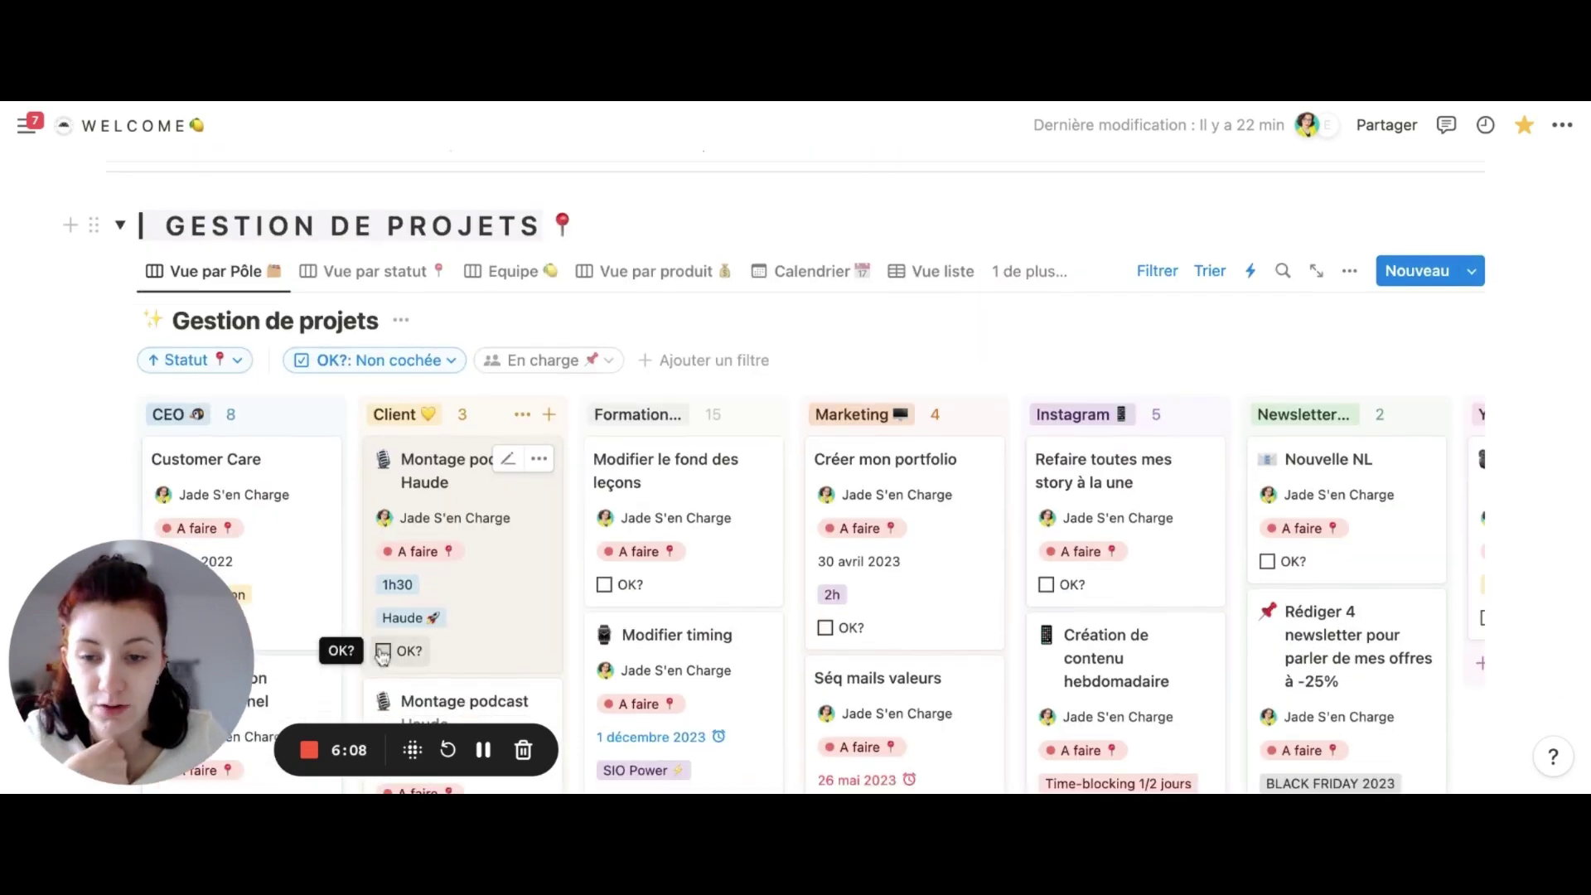
Mark the podcast editing tasks in the Client column and the Nouvelle NL task in the Newsletter column as OK
click(383, 650)
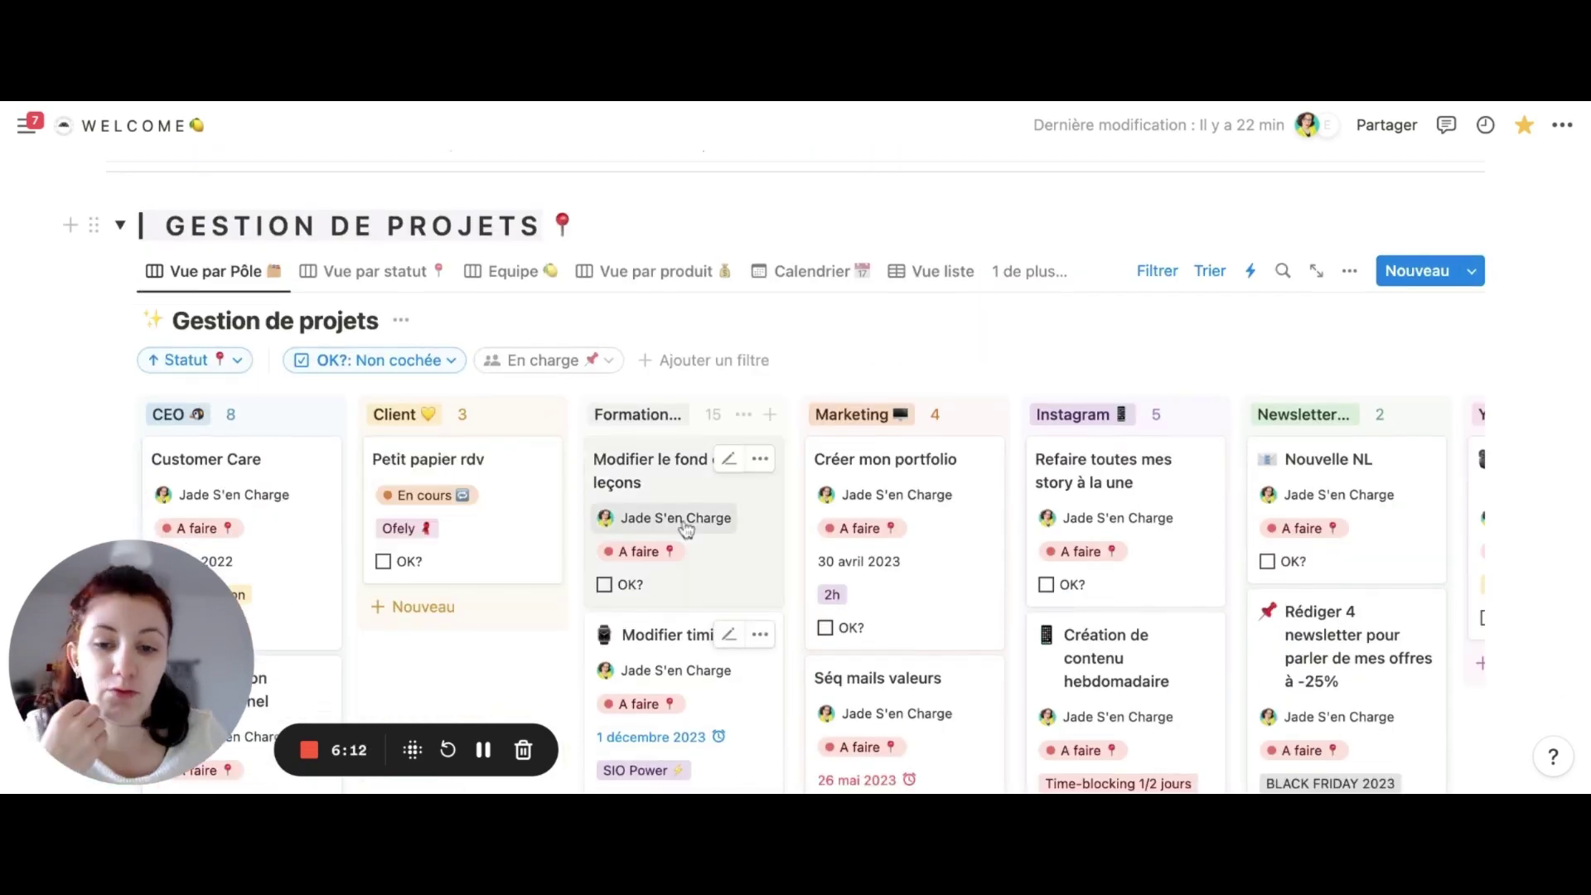
scroll(684, 522, down, 1)
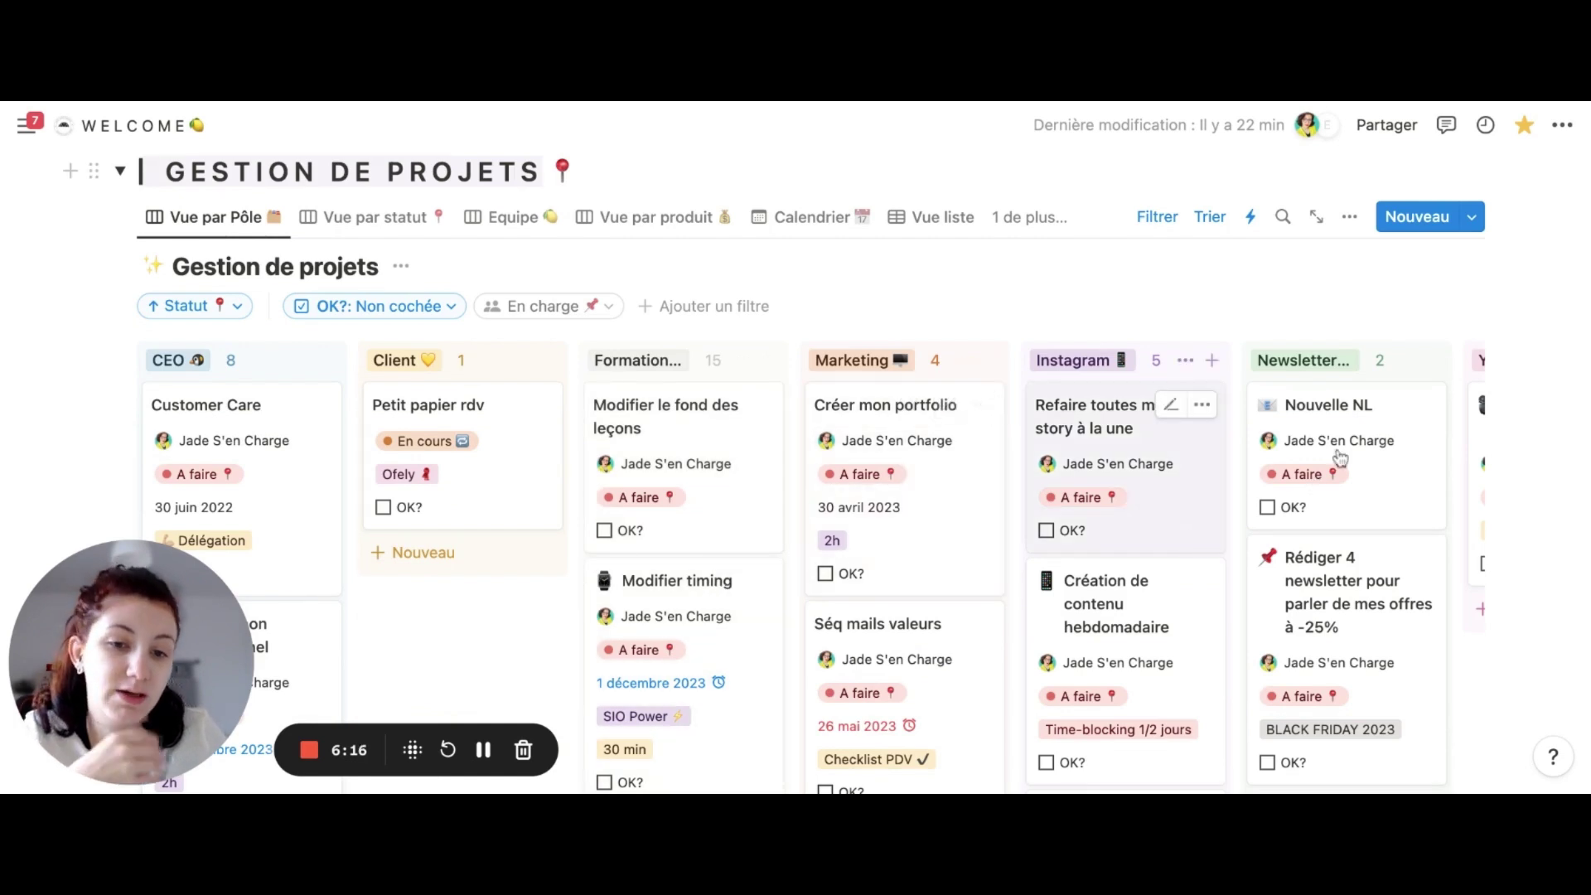
scroll(1293, 481, right, 1)
click(1182, 507)
scroll(1186, 520, right, 3)
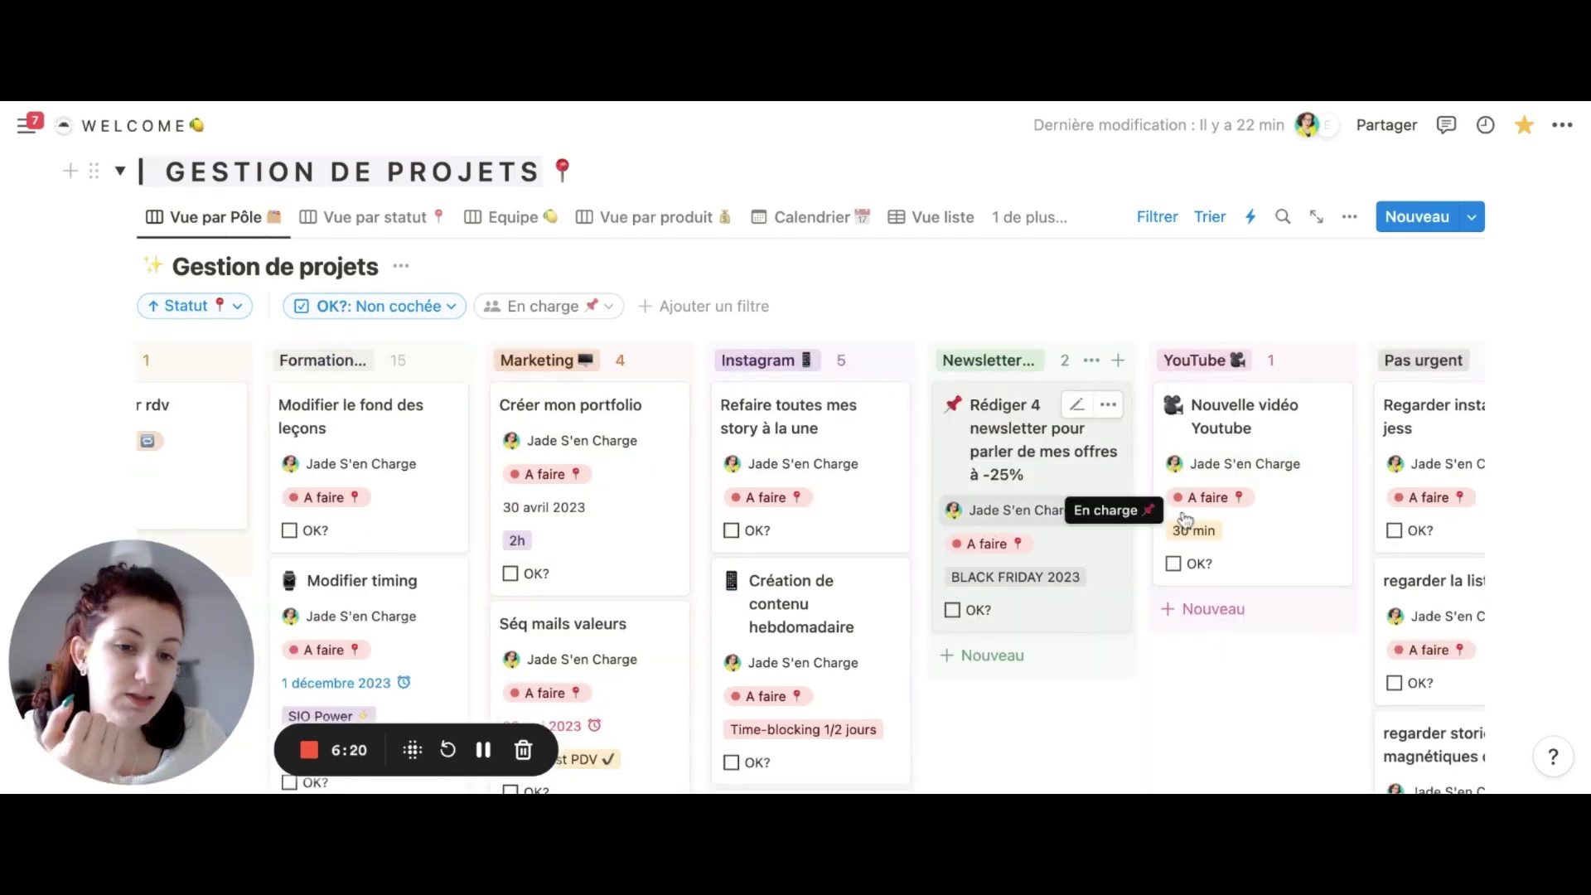
Review the list of task templates available for the Gestion de projets database
scroll(1326, 477, left, 2)
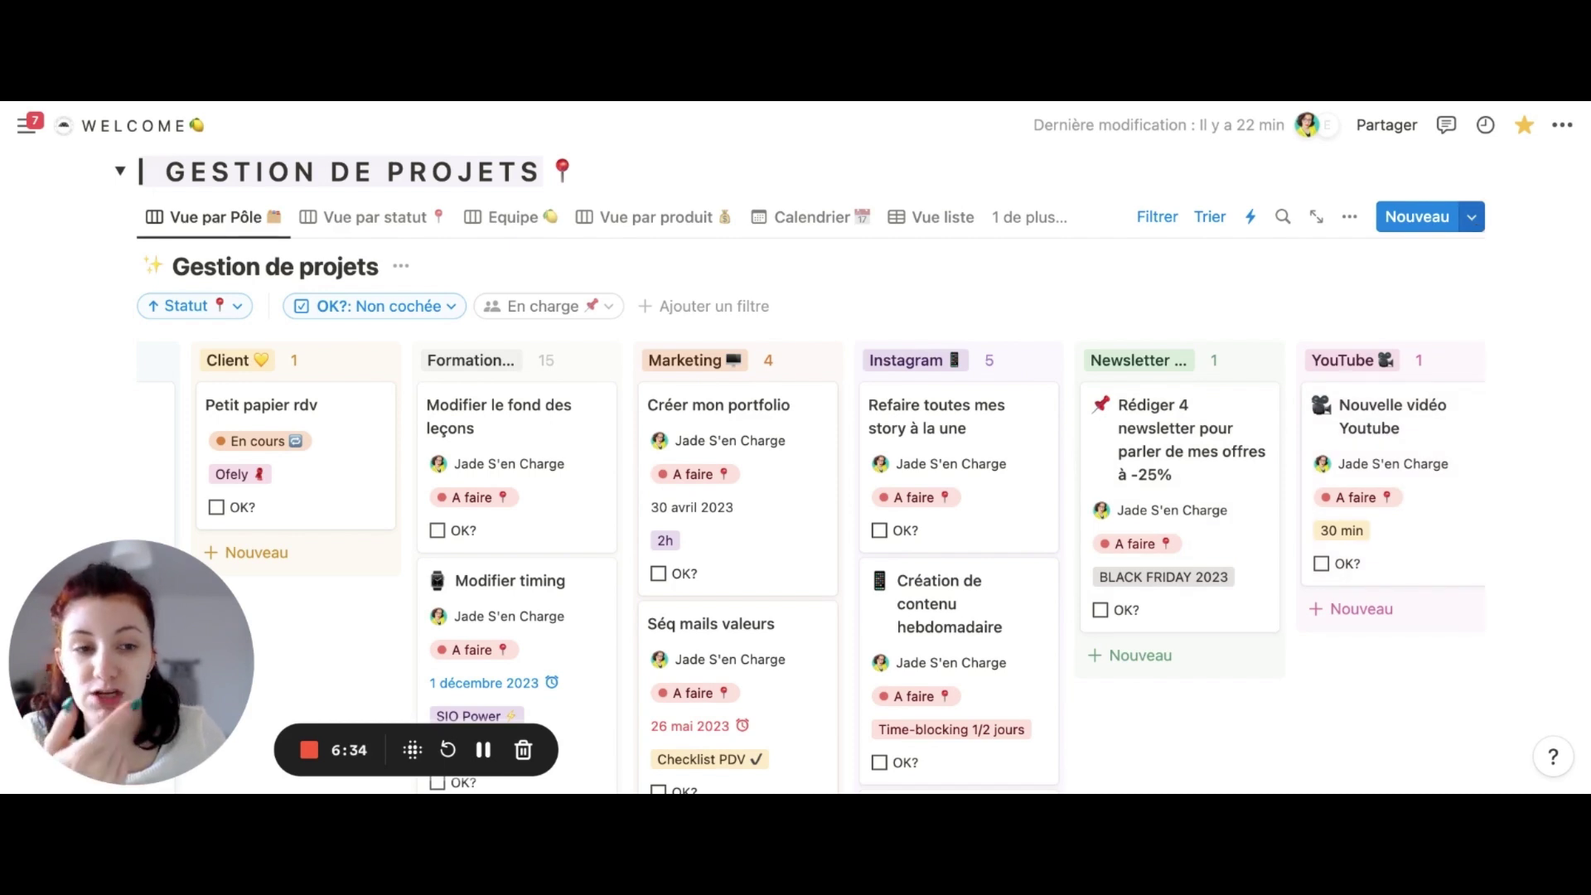
click(1476, 224)
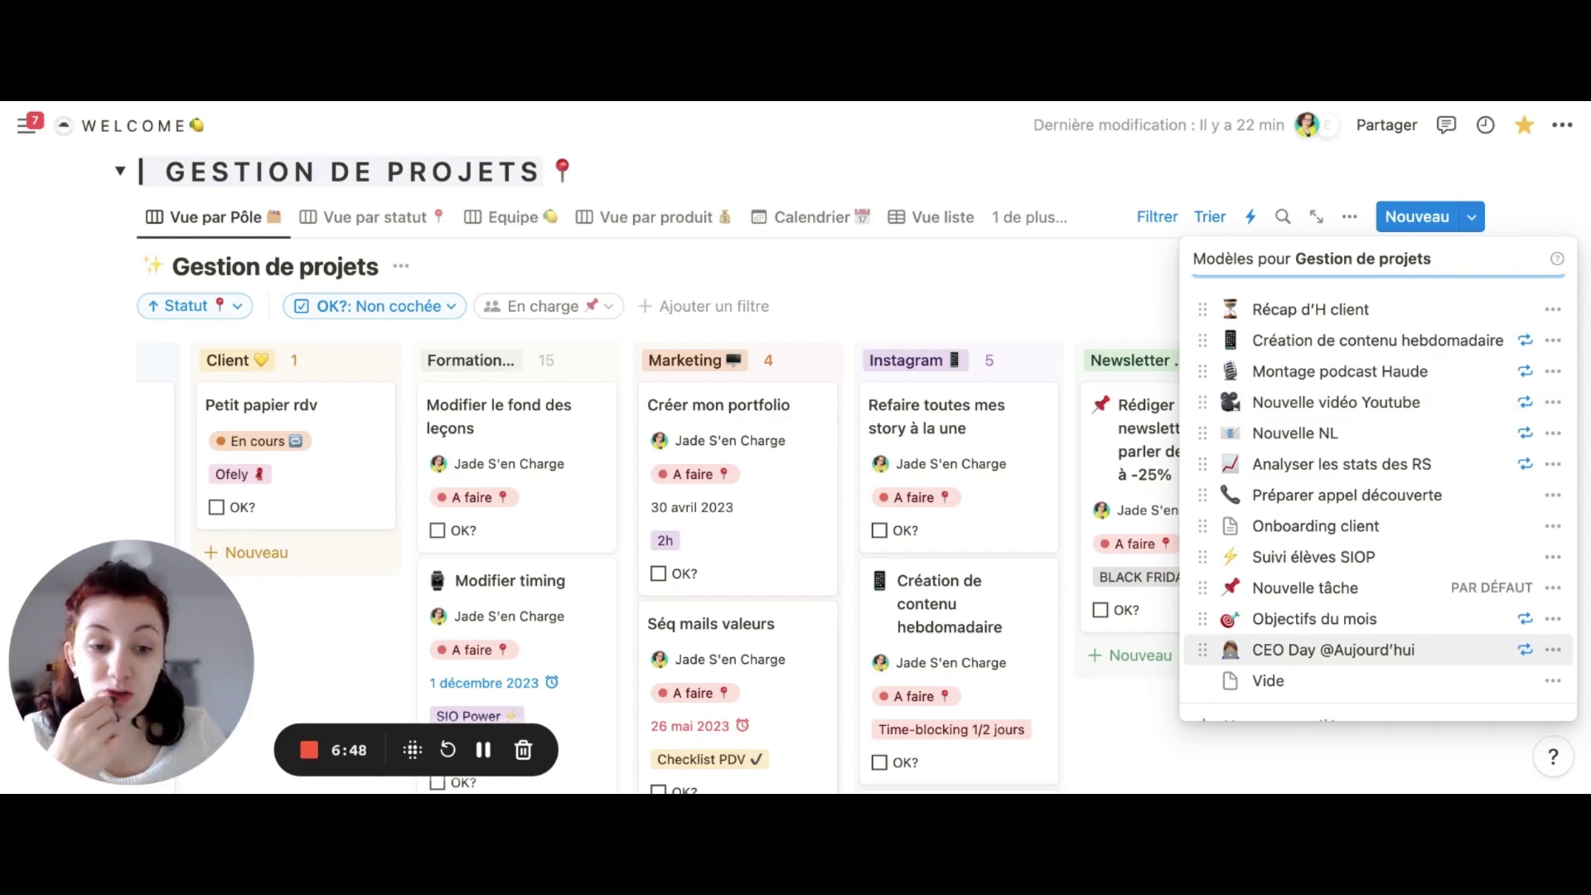
click(1290, 191)
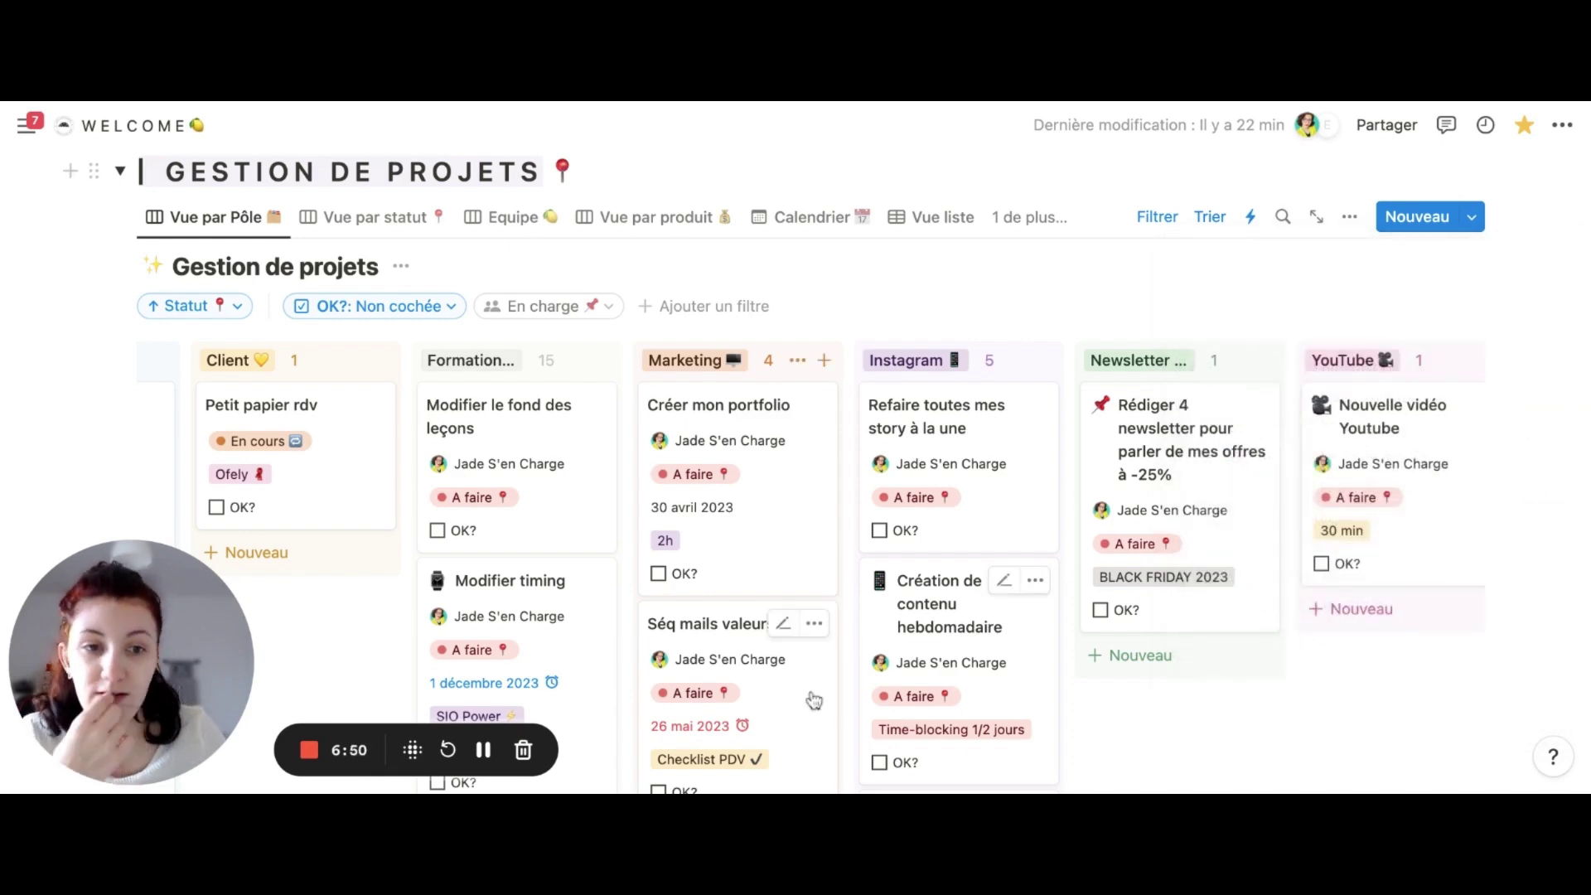
Mark the Création de contenu hebdomadaire task in the Instagram column as OK
scroll(813, 700, left, 3)
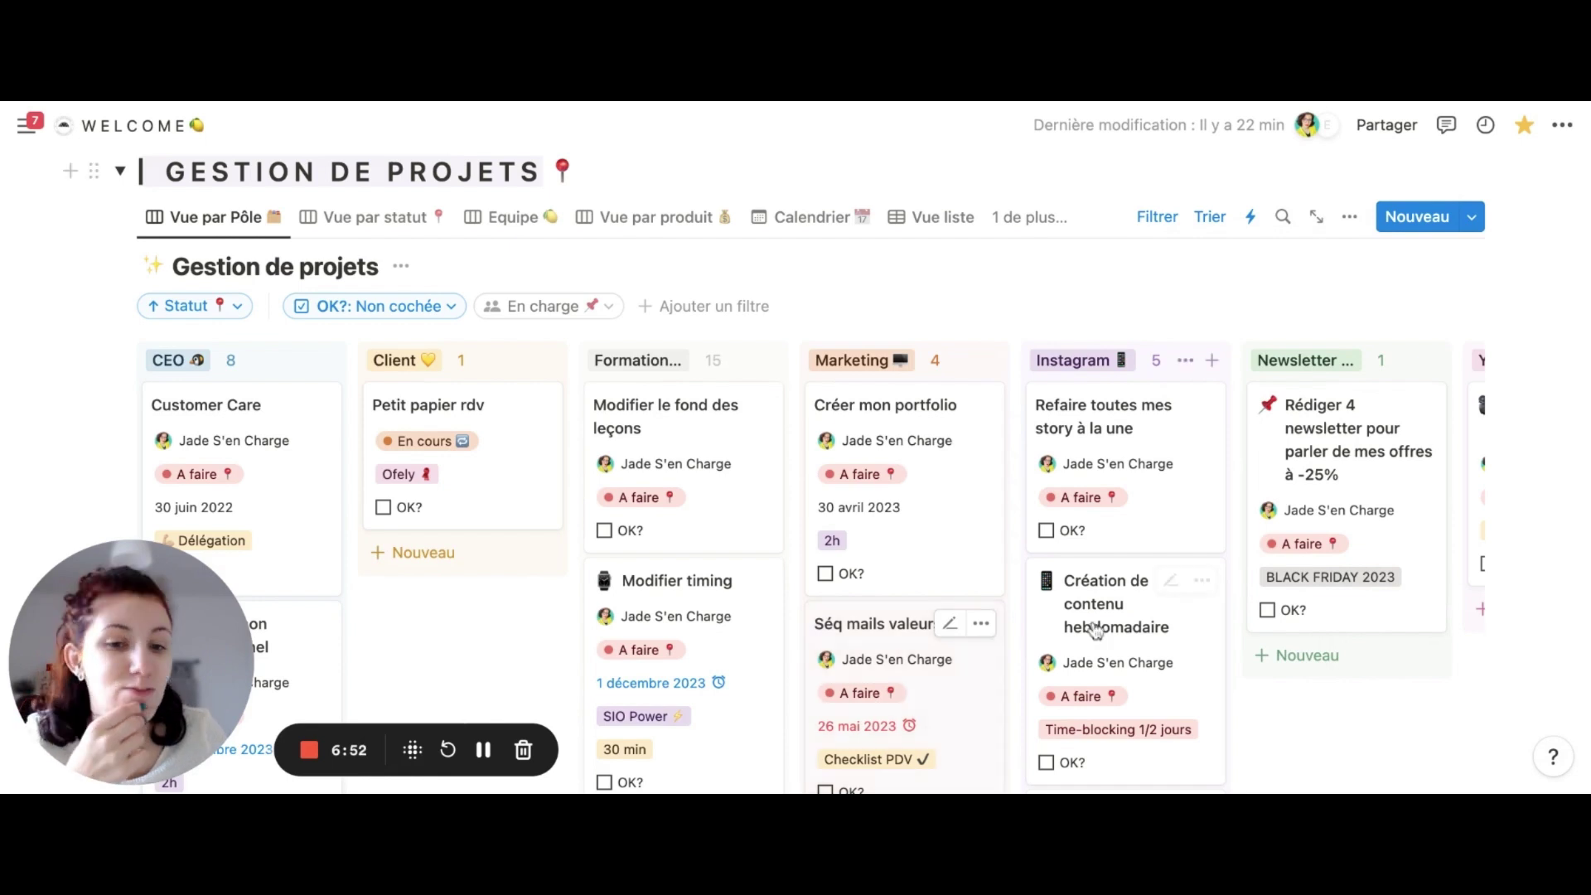
scroll(1111, 497, down, 2)
click(1046, 595)
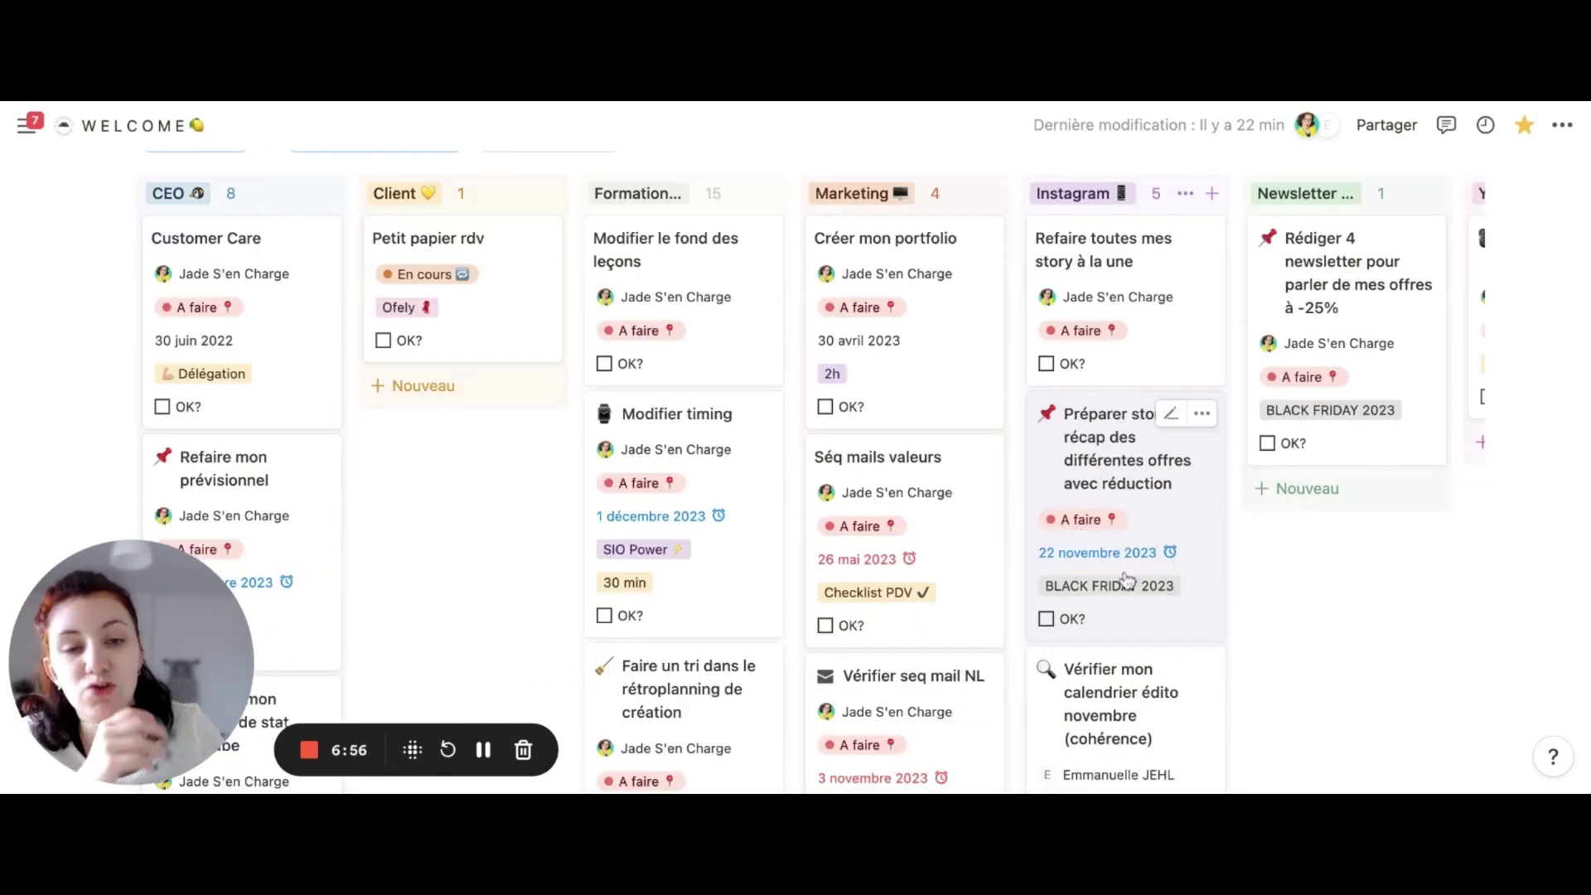
Create a task in Gestion de projets from the default Nouvelle tâche template and open it as a full page
scroll(1130, 578, down, 2)
scroll(1127, 577, down, 6)
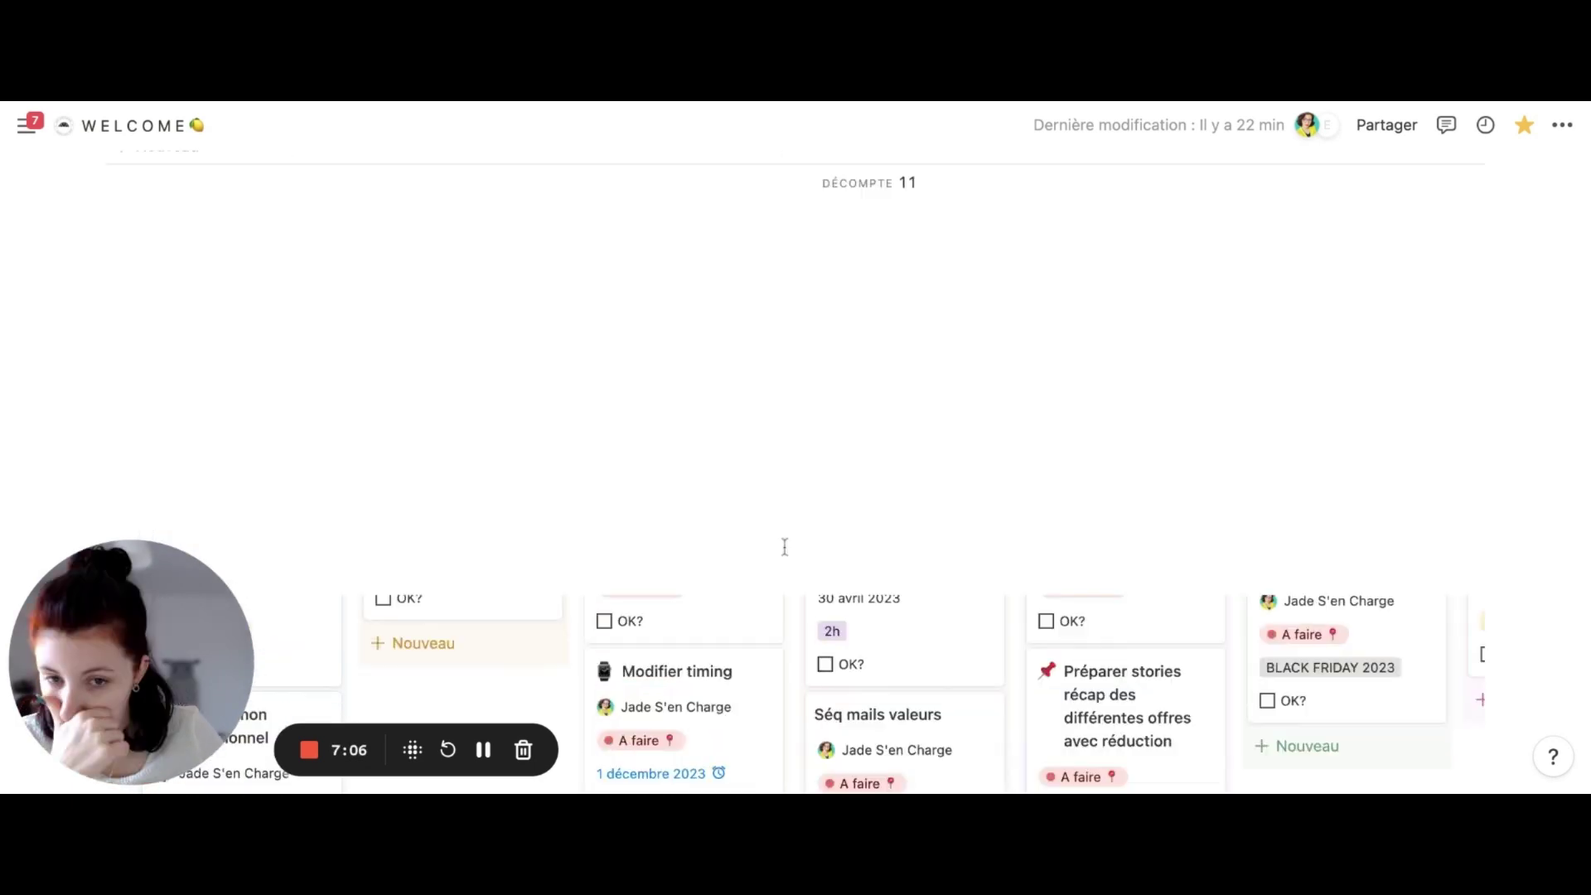
scroll(785, 547, up, 2)
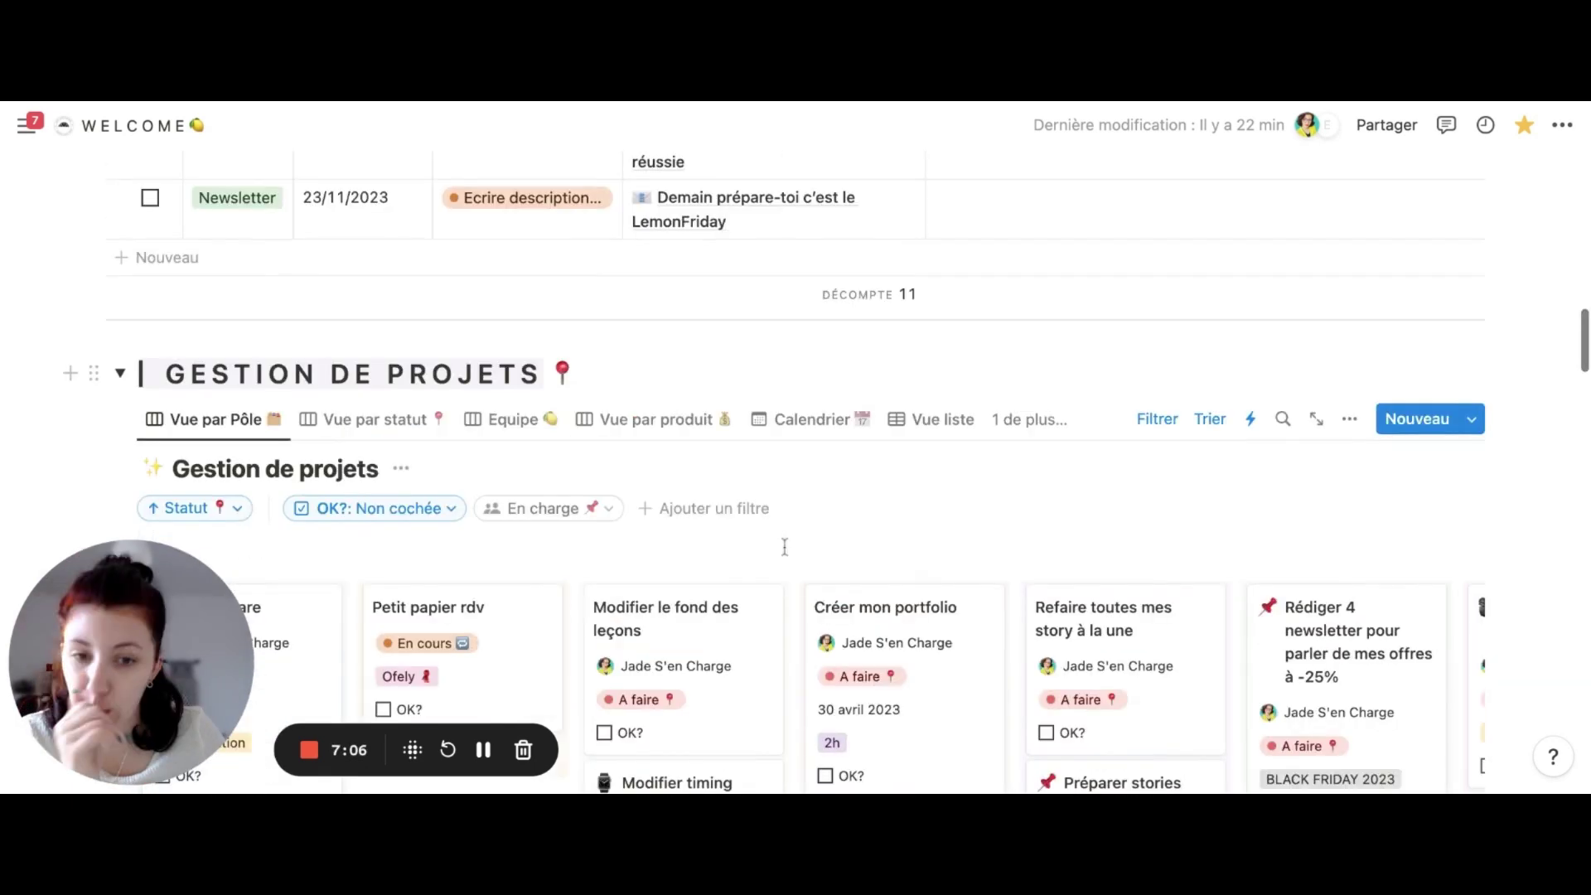
scroll(785, 547, down, 1)
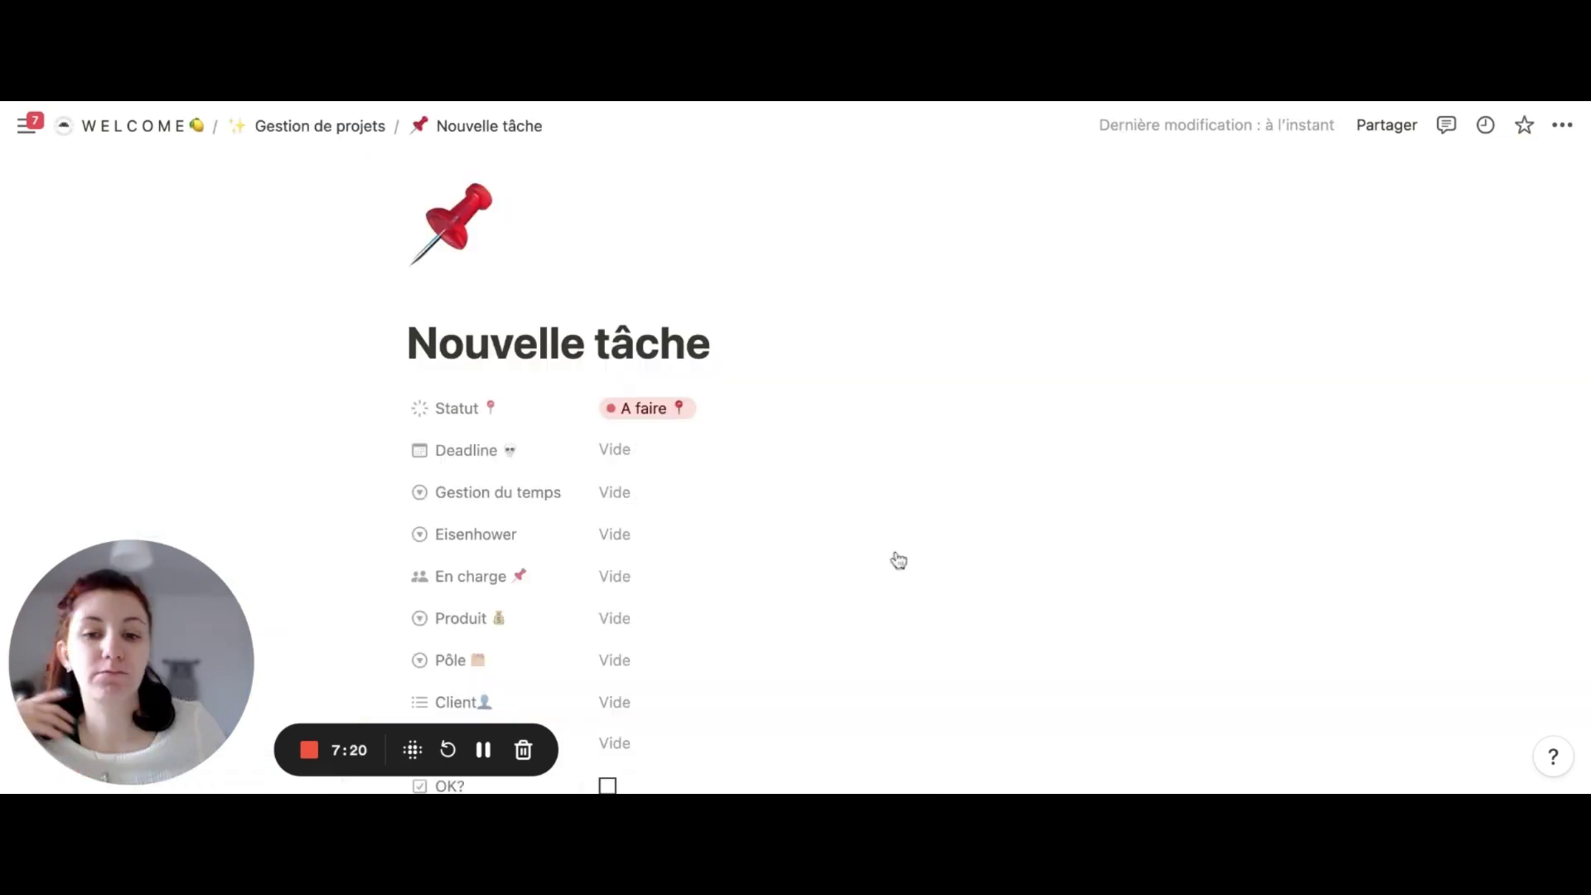
Review the available options of the new task's Statut and Gestion du temps properties without changing them
scroll(899, 558, down, 2)
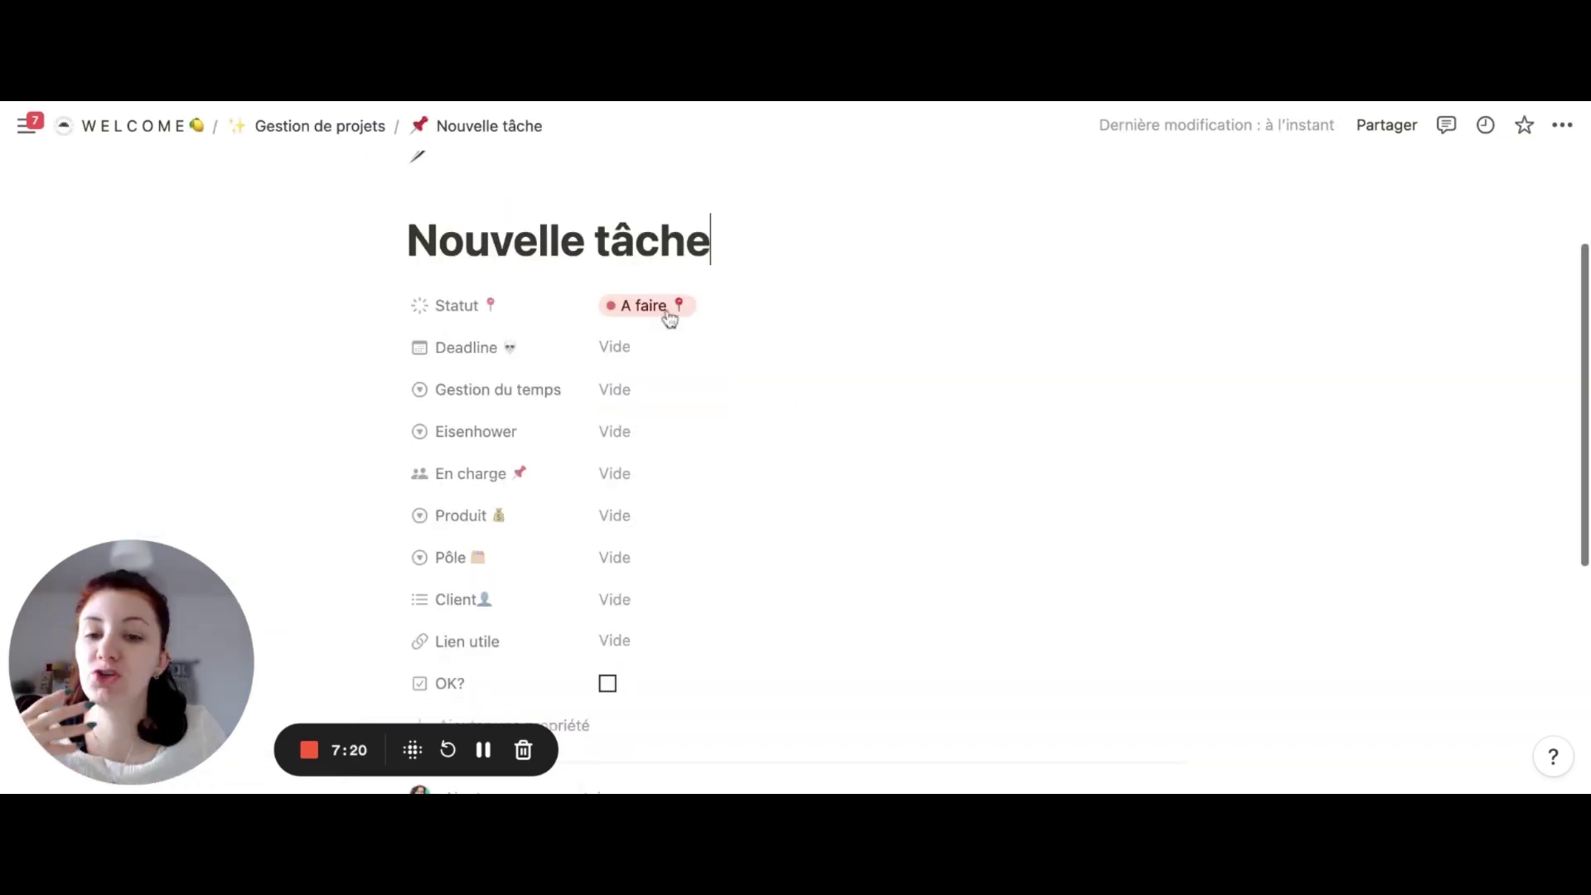
click(750, 319)
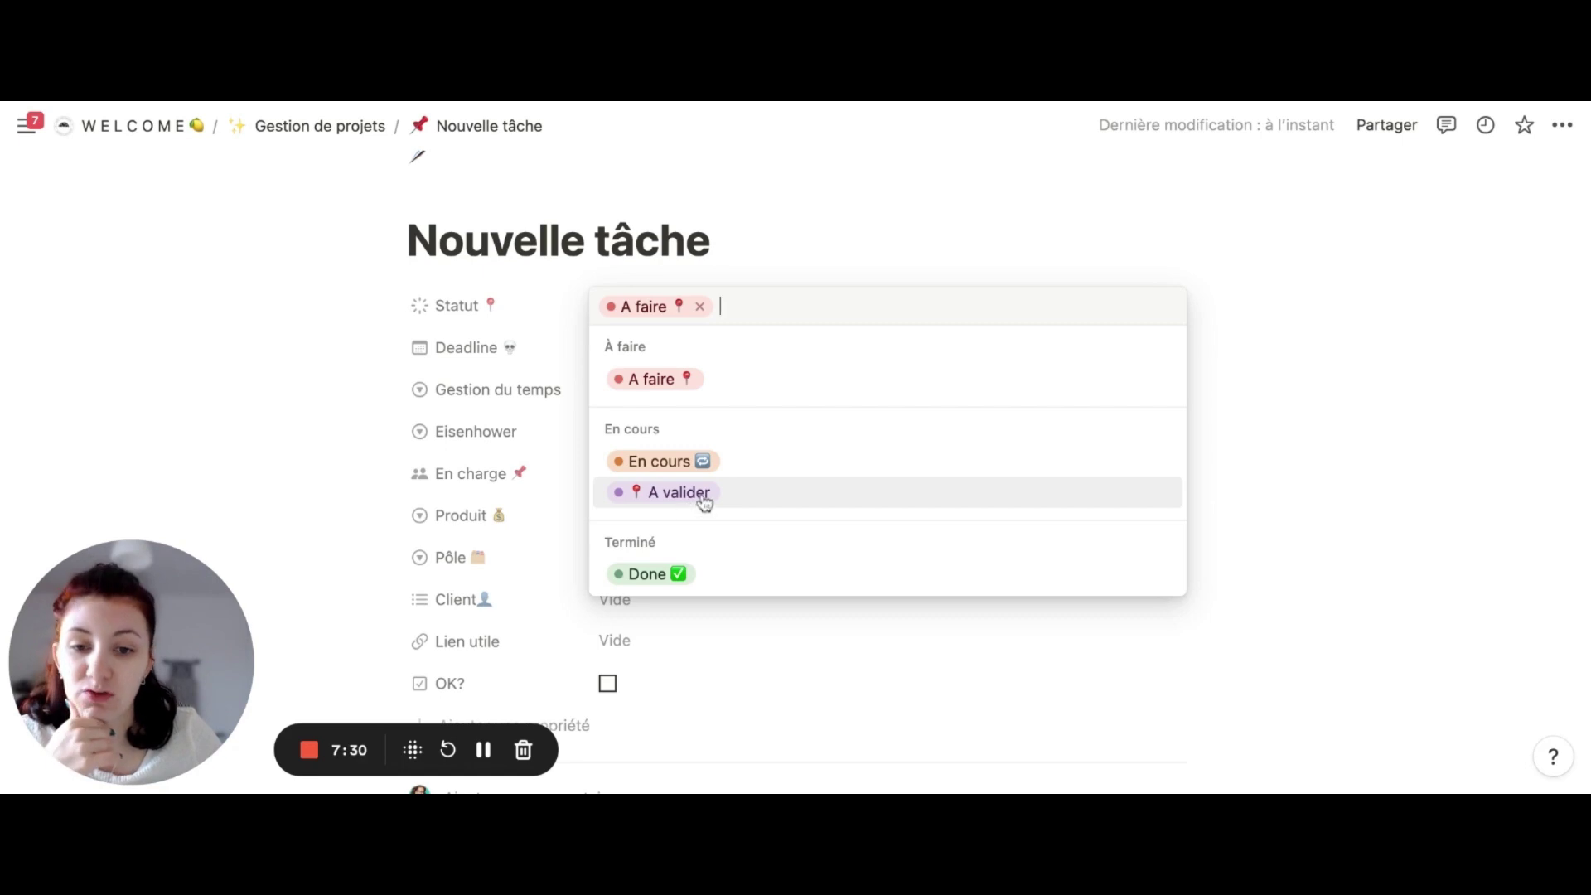
click(794, 218)
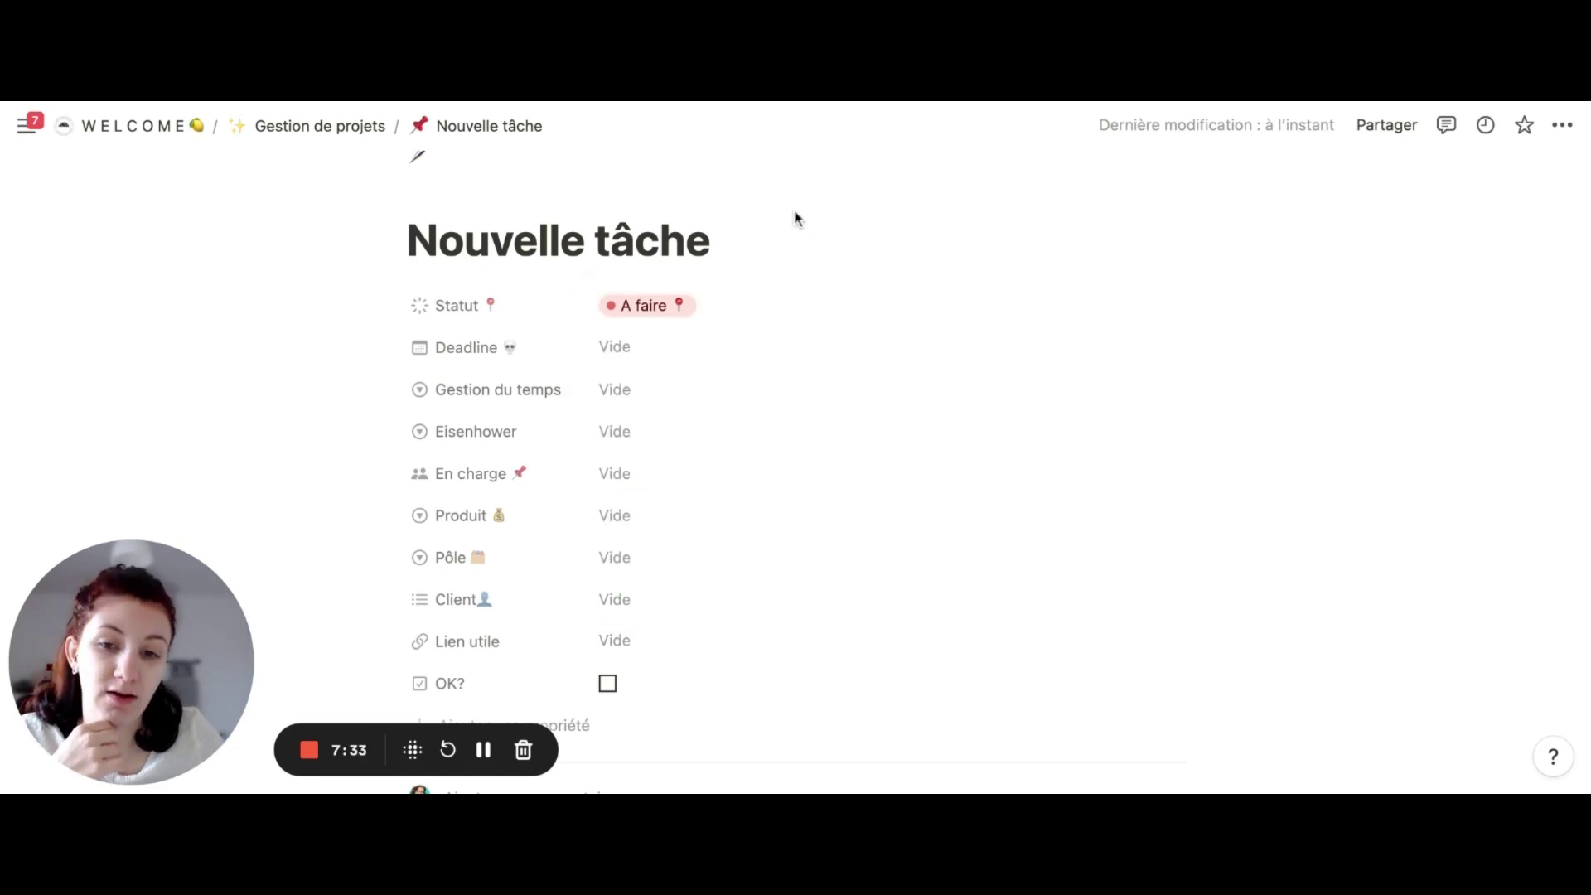
scroll(735, 309, down, 1)
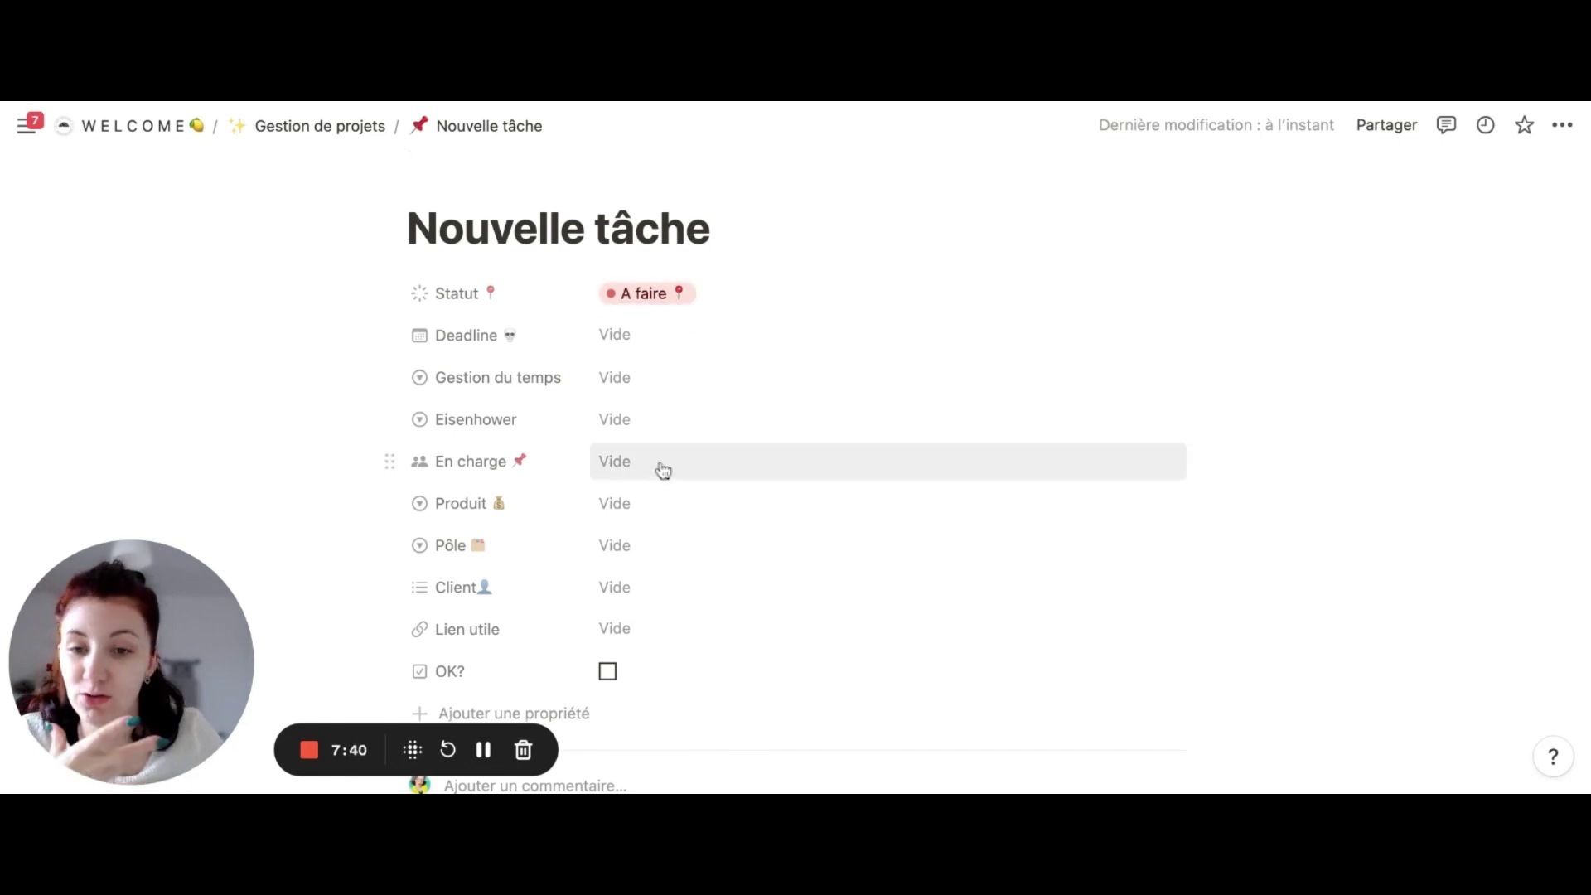
click(663, 390)
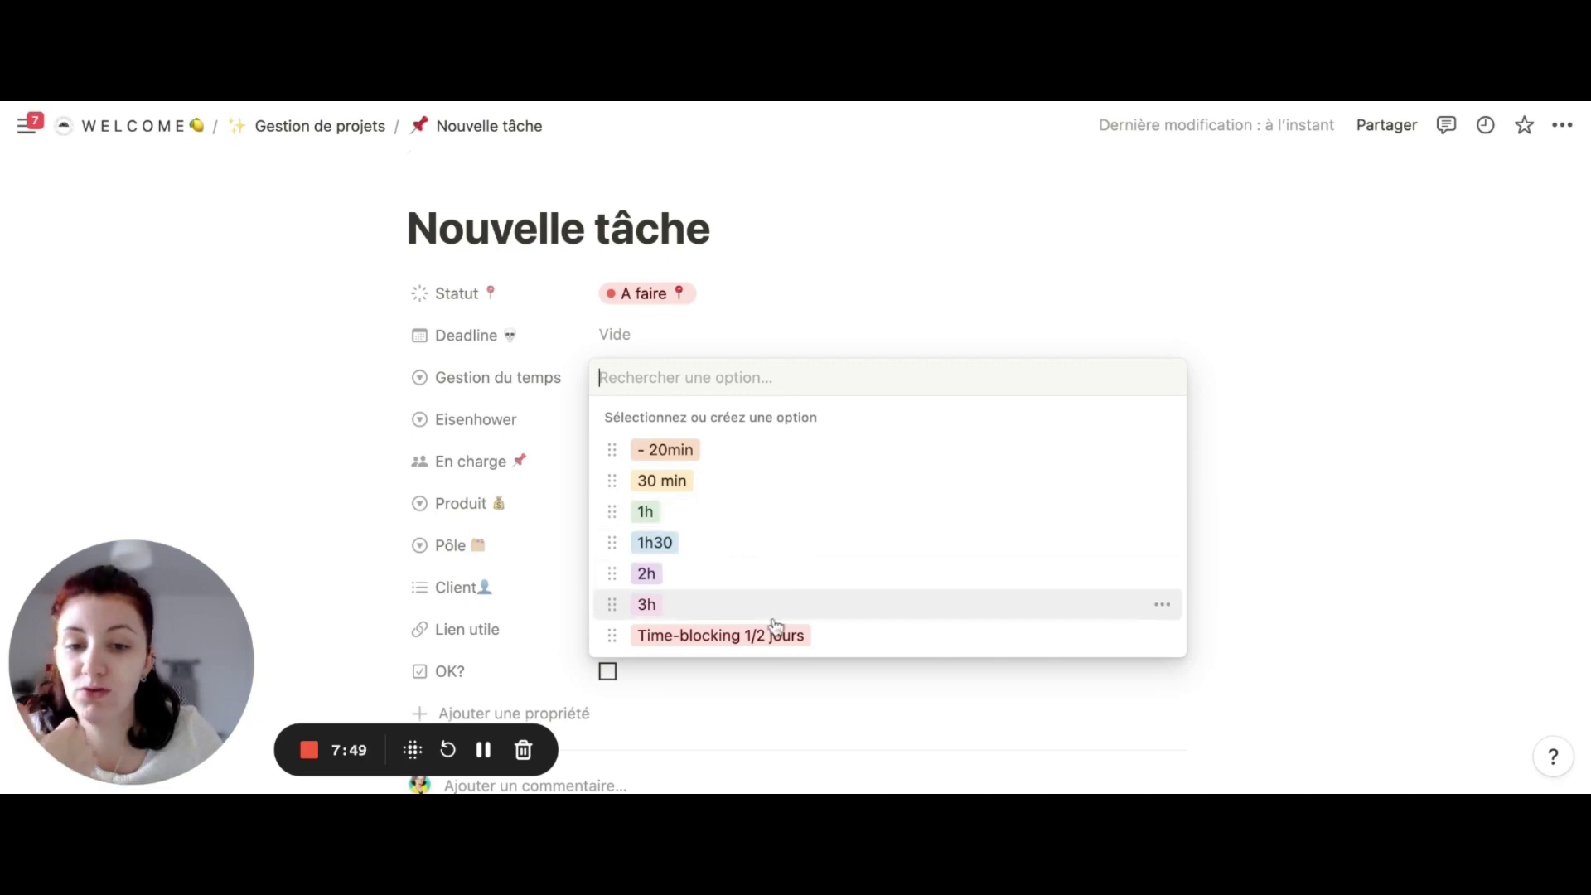
click(710, 345)
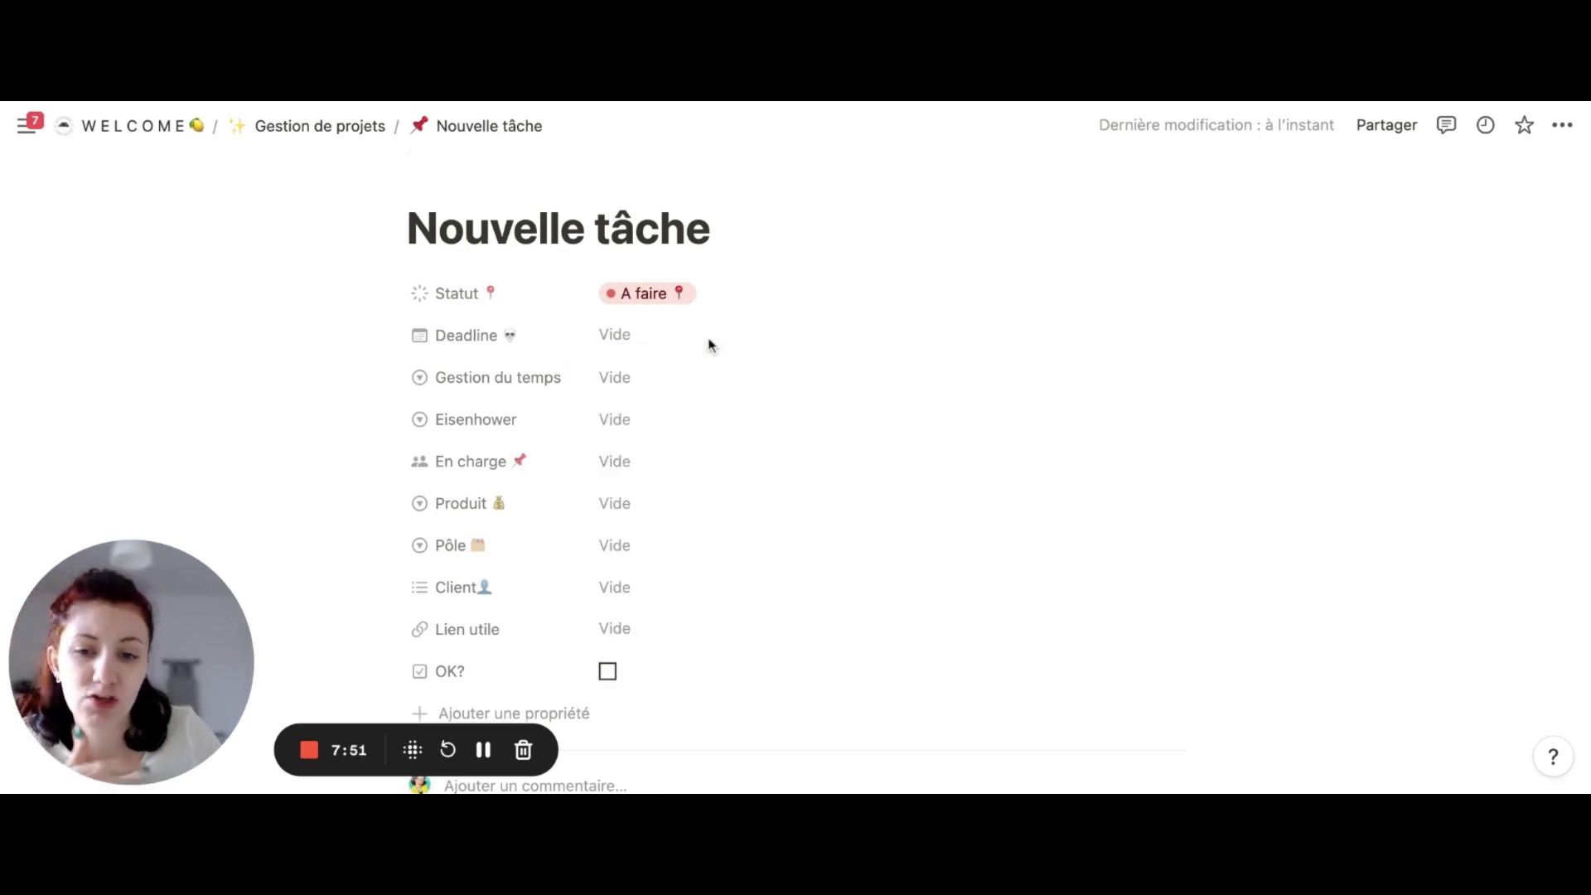
Check the choices offered by the task's Eisenhower and En charge properties, leaving both empty
click(635, 438)
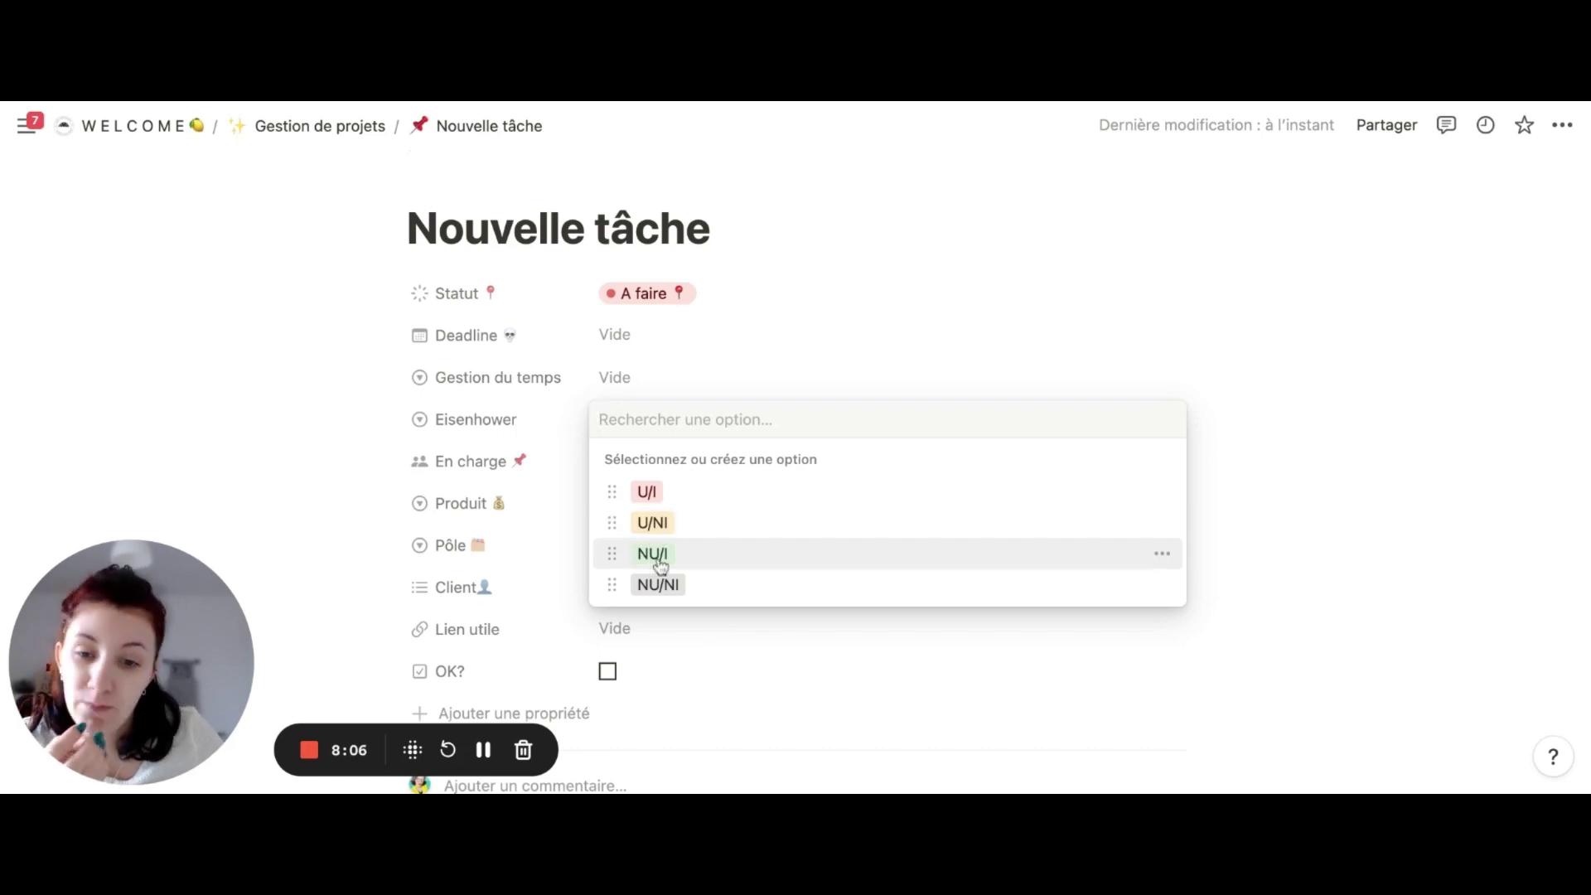
click(668, 621)
click(651, 474)
click(652, 403)
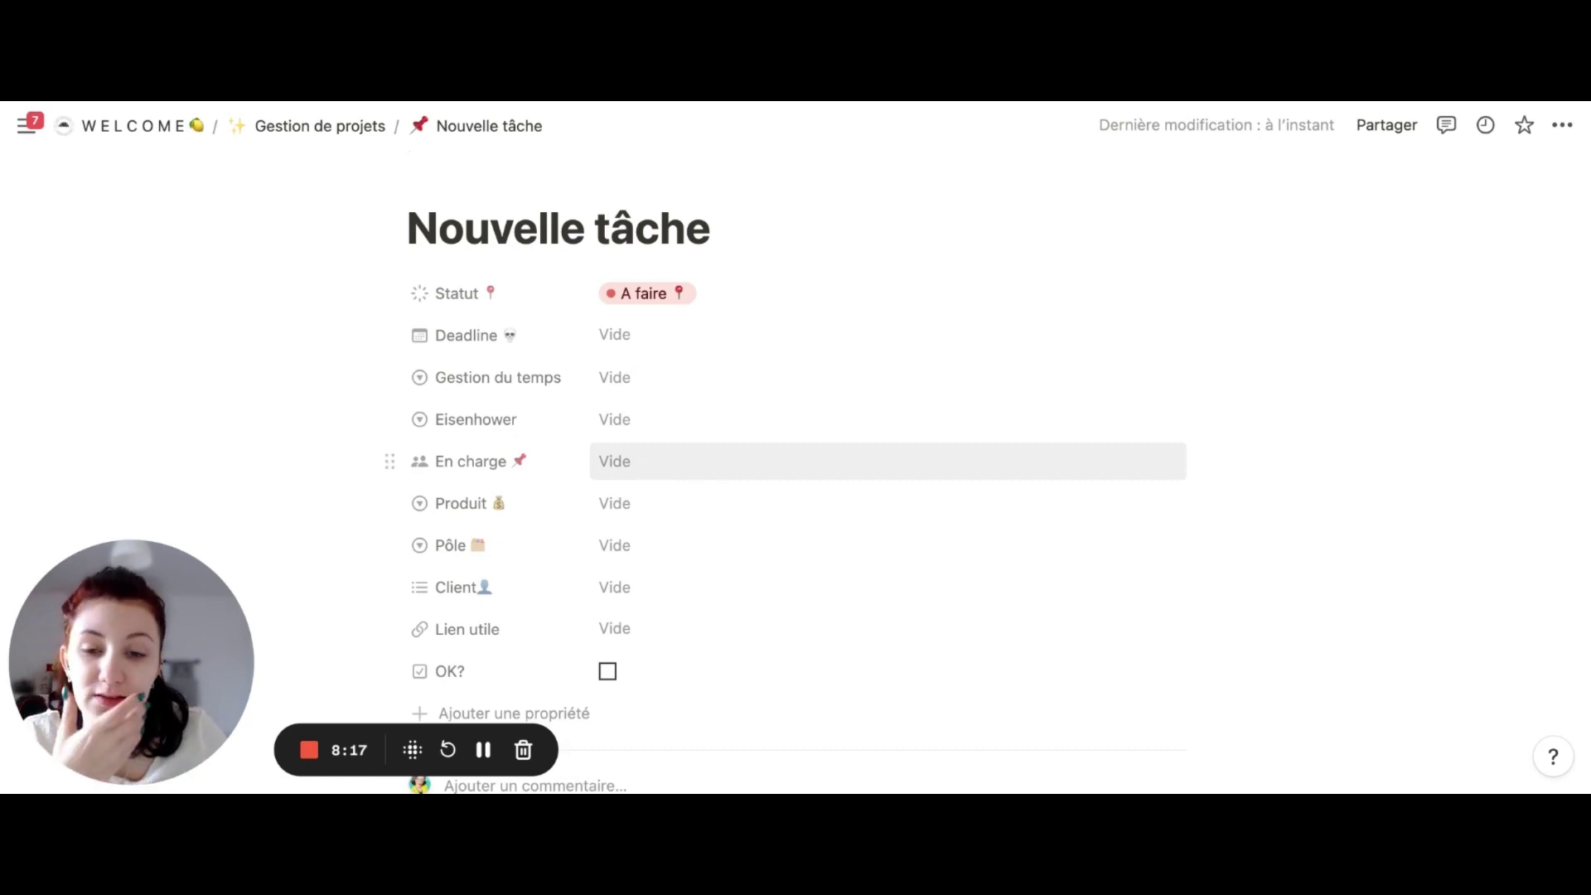
Review the option lists of the task's Produit and Pôle properties without selecting anything
click(645, 502)
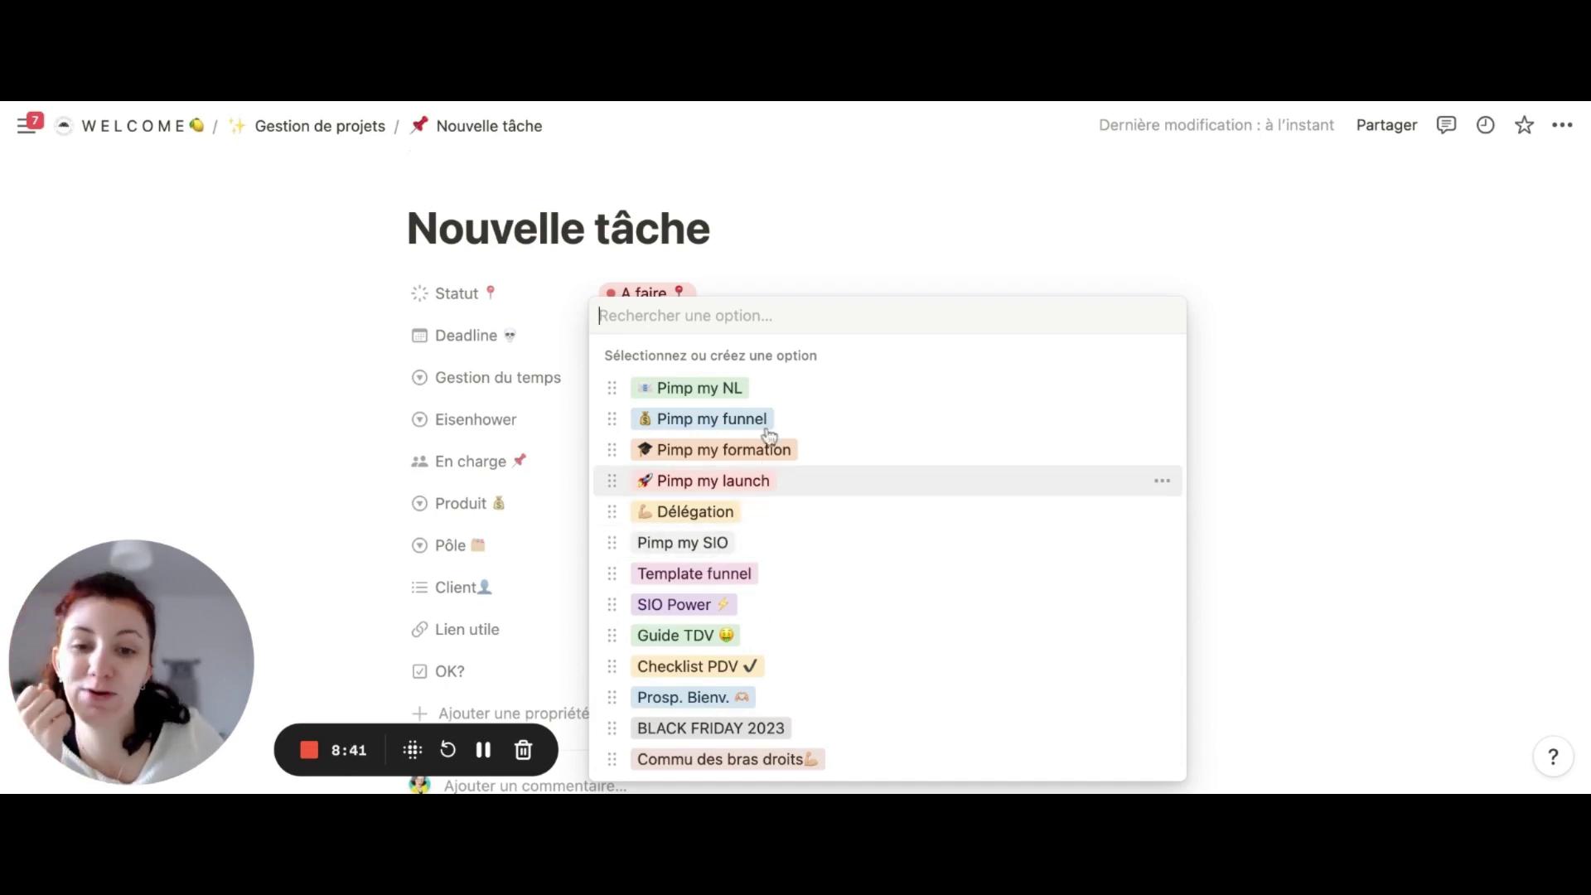
click(792, 264)
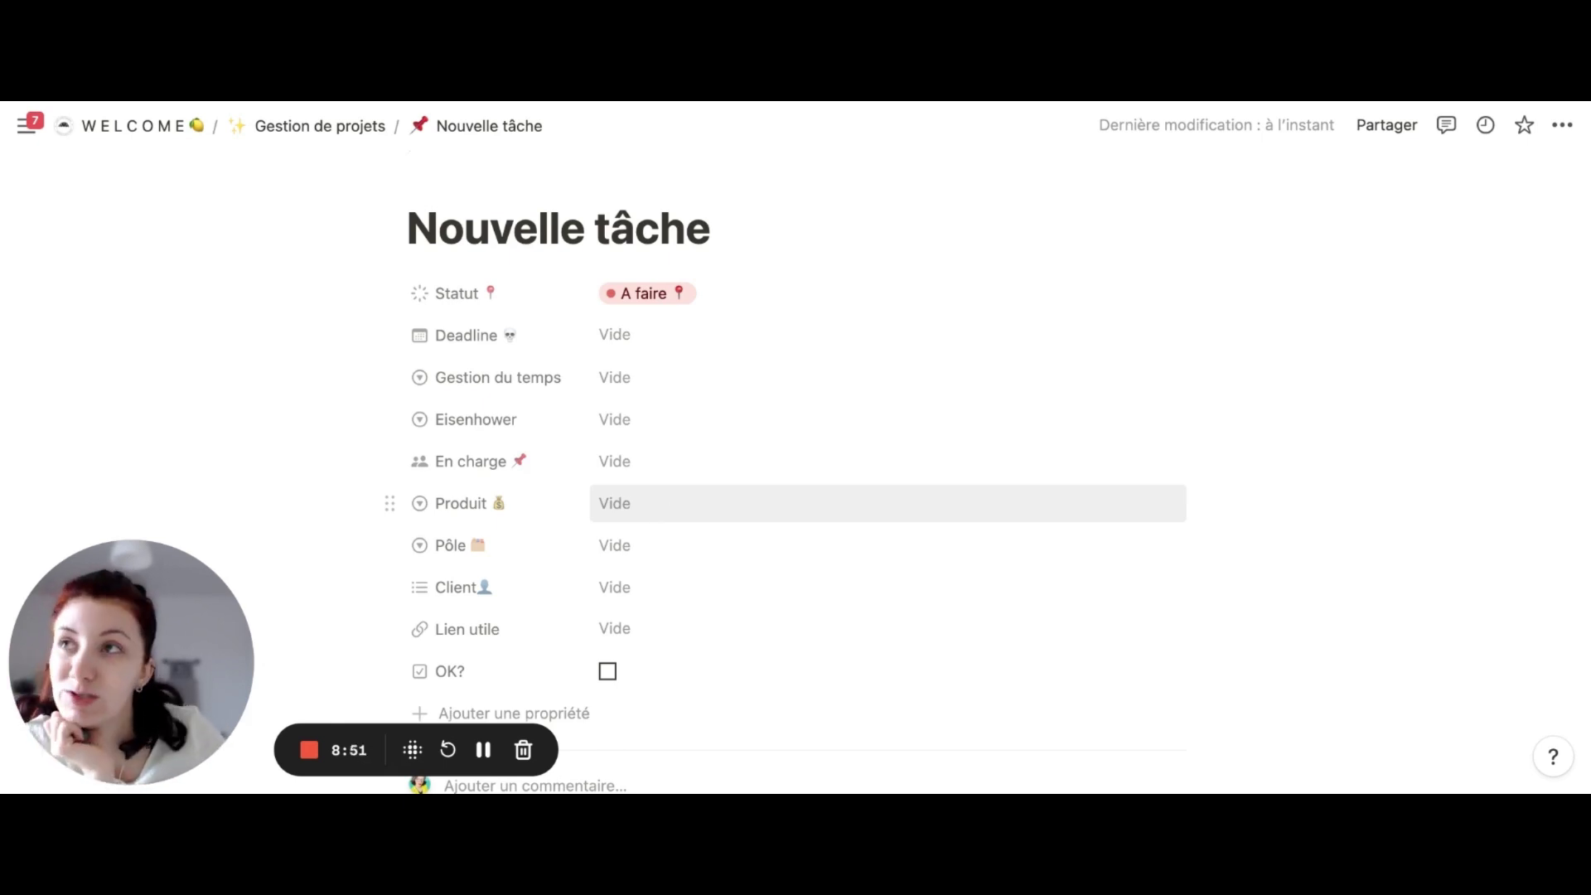
click(745, 503)
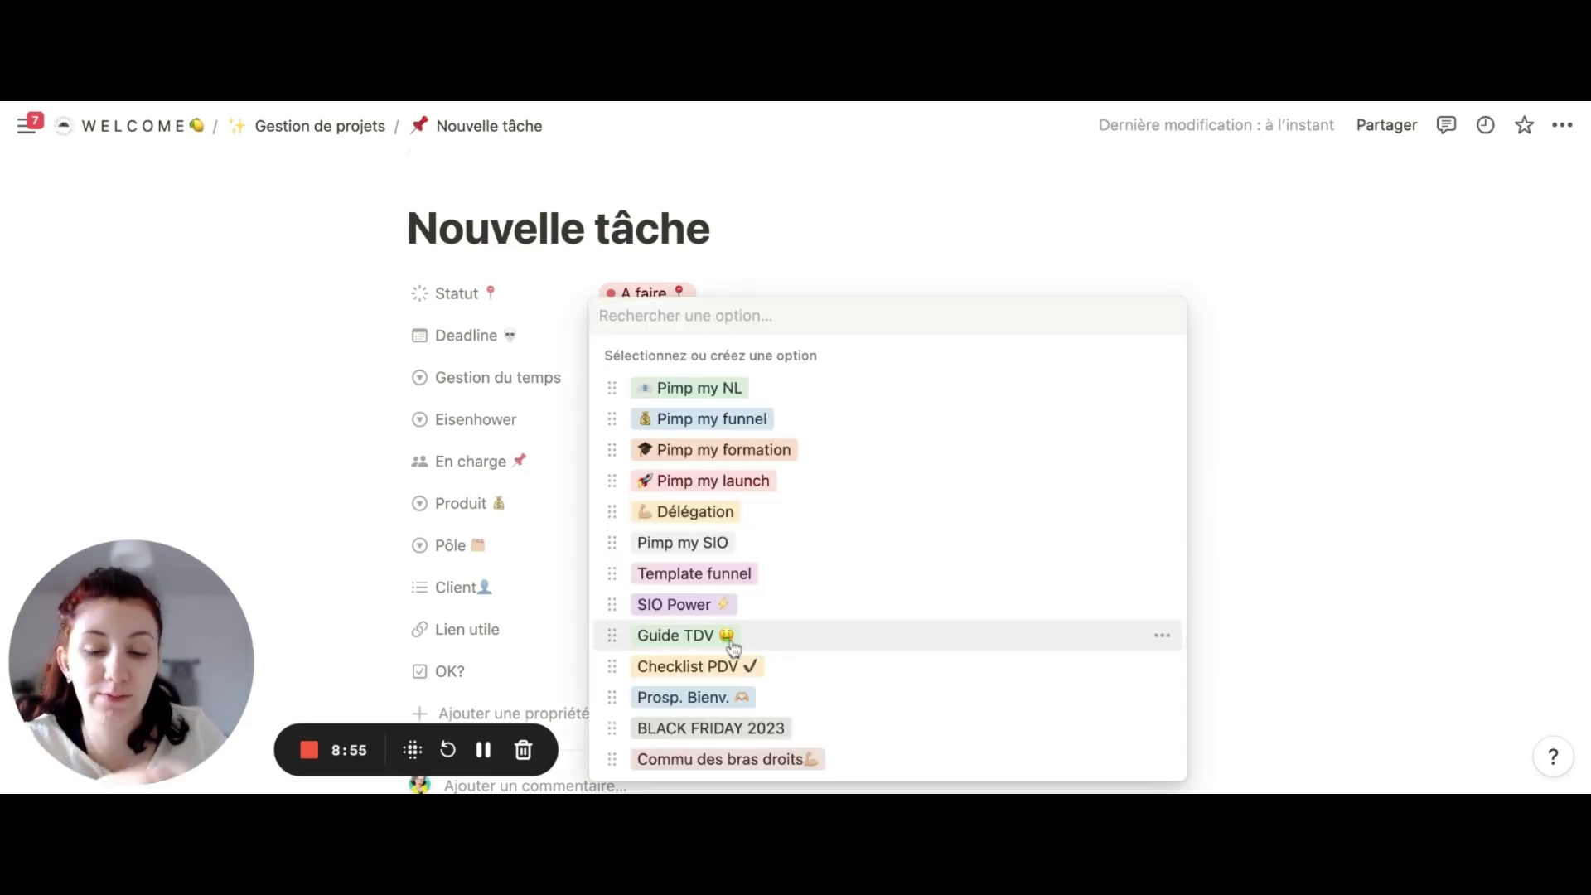
click(561, 423)
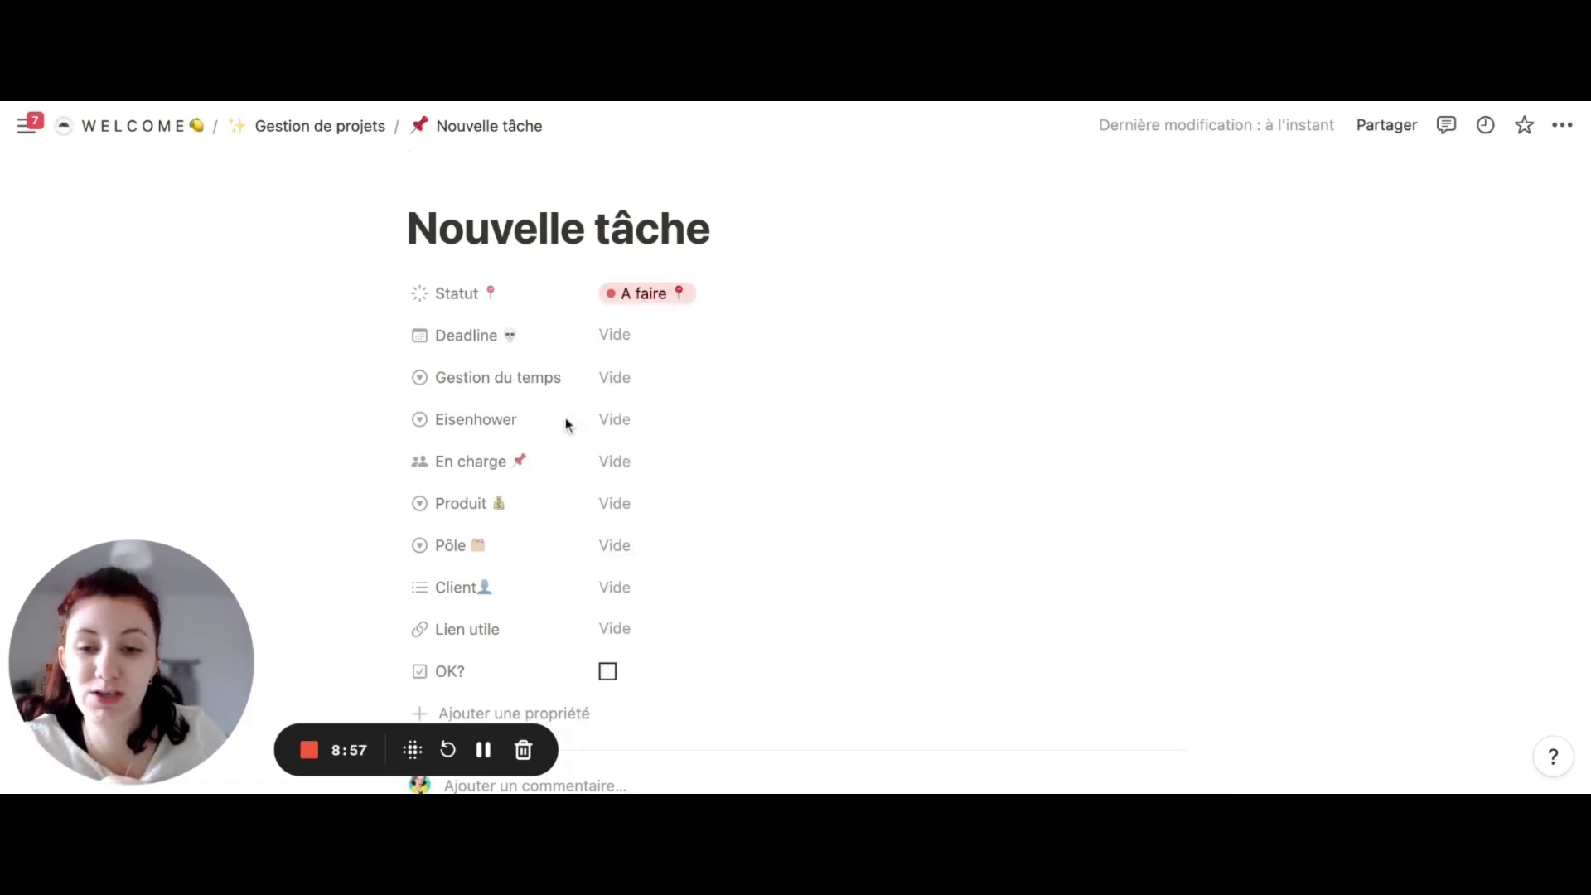
click(674, 555)
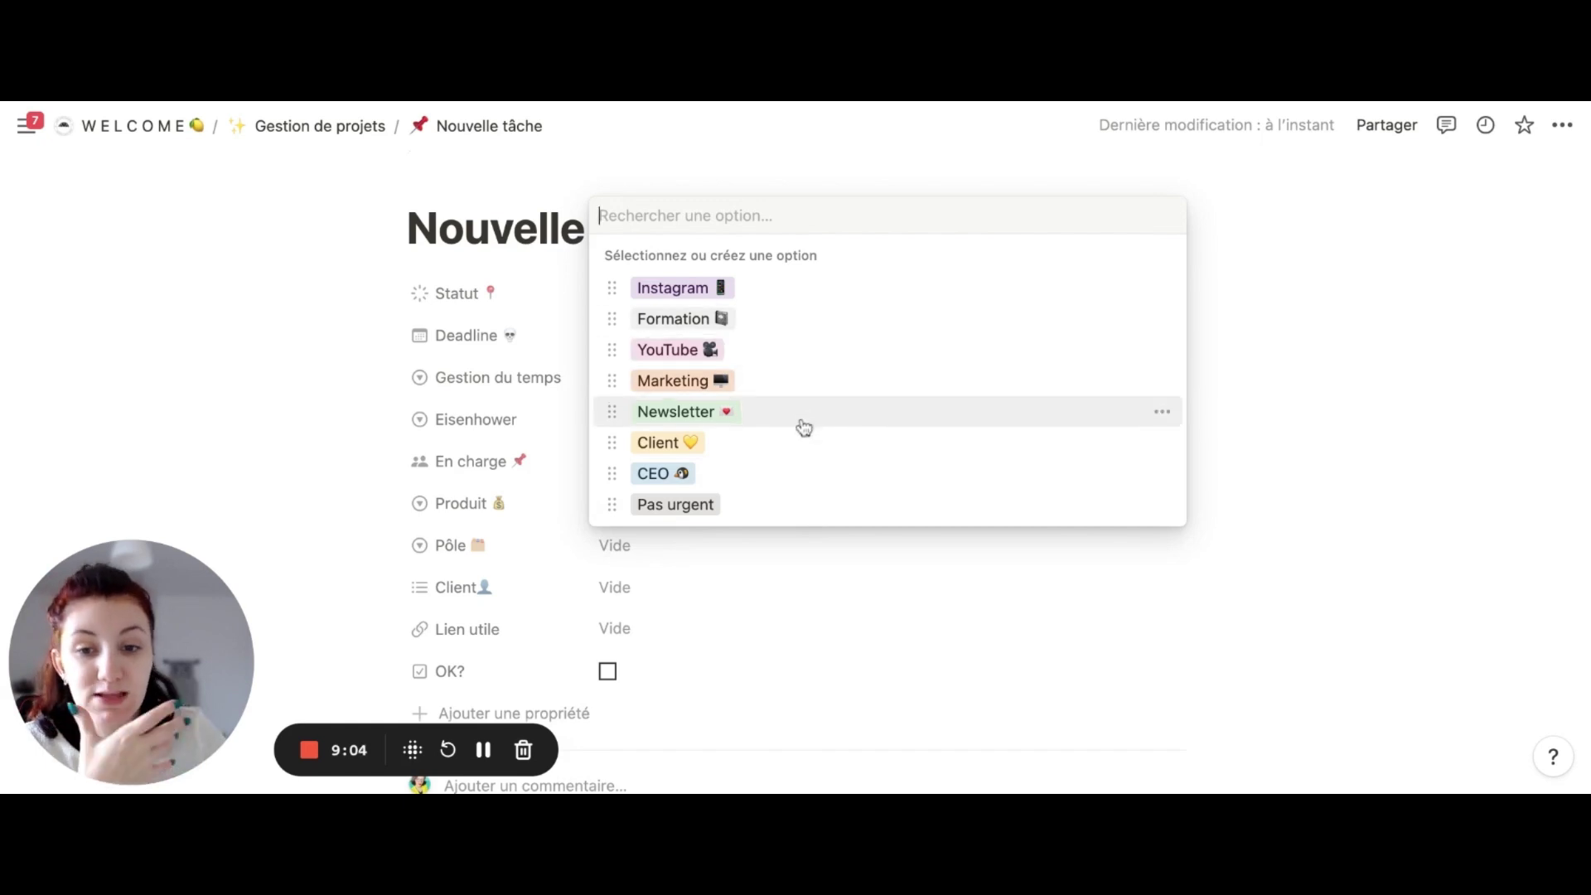
click(735, 544)
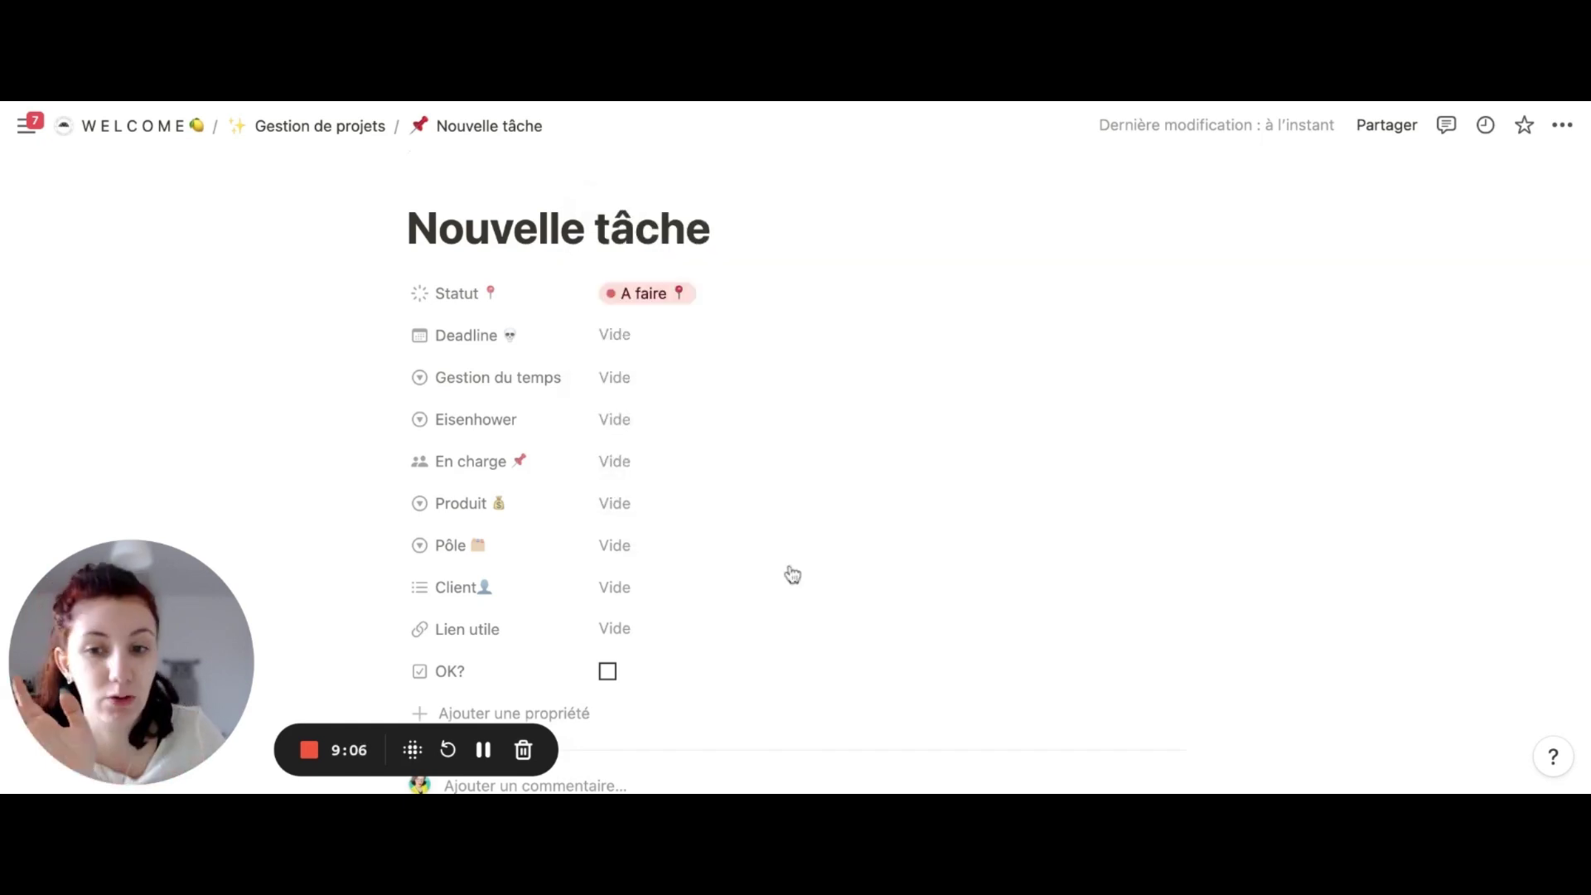
Look over the task's remaining properties and briefly expand its To do list to view the contents
scroll(744, 578, down, 1)
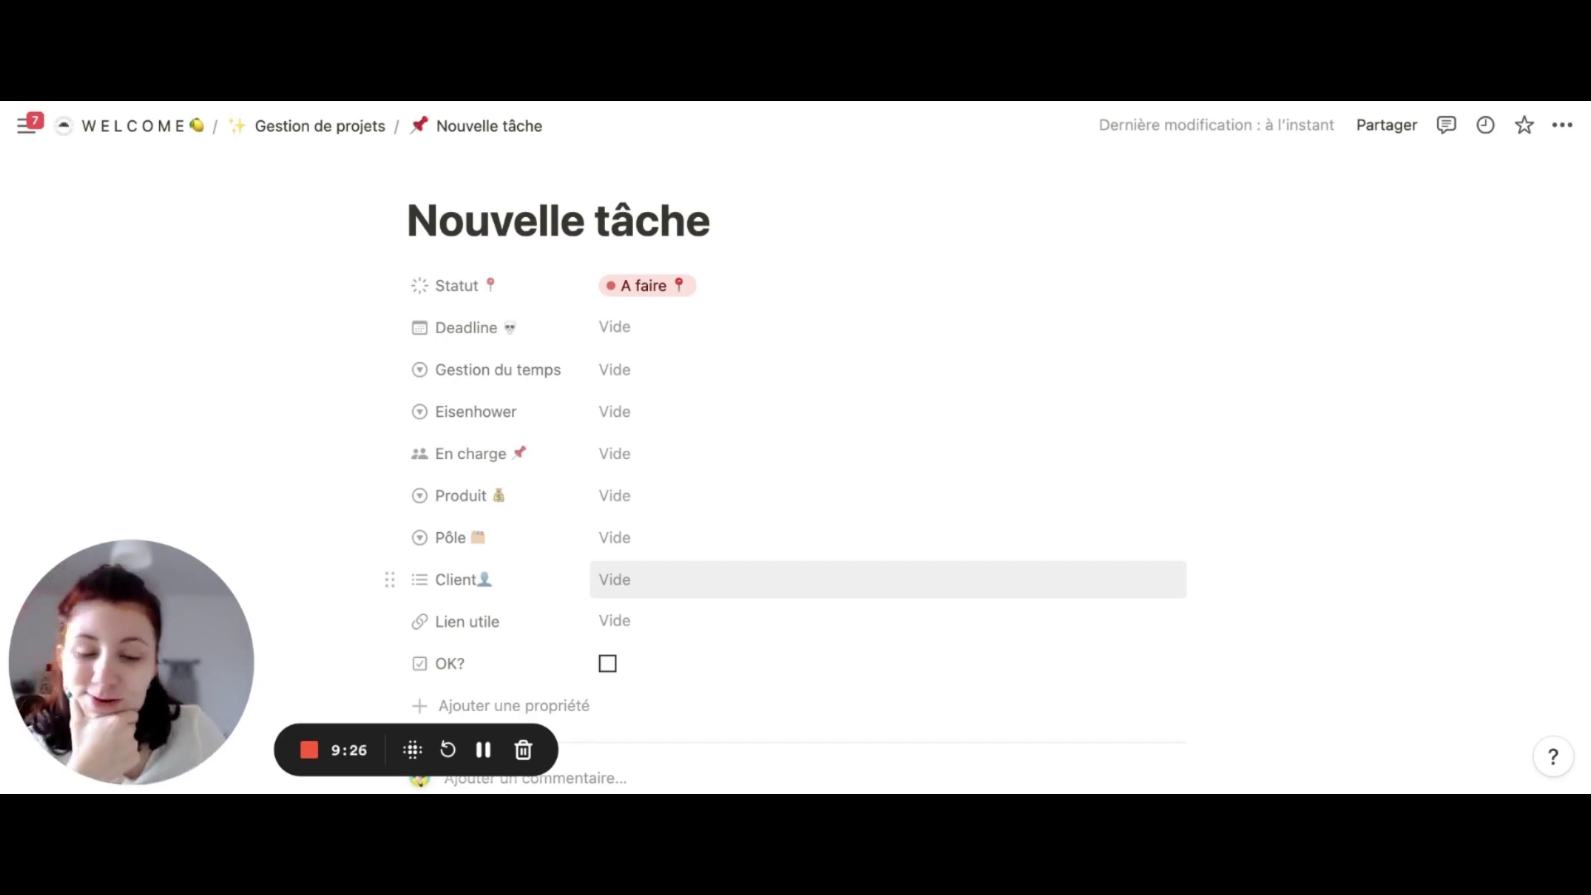
scroll(664, 638, down, 2)
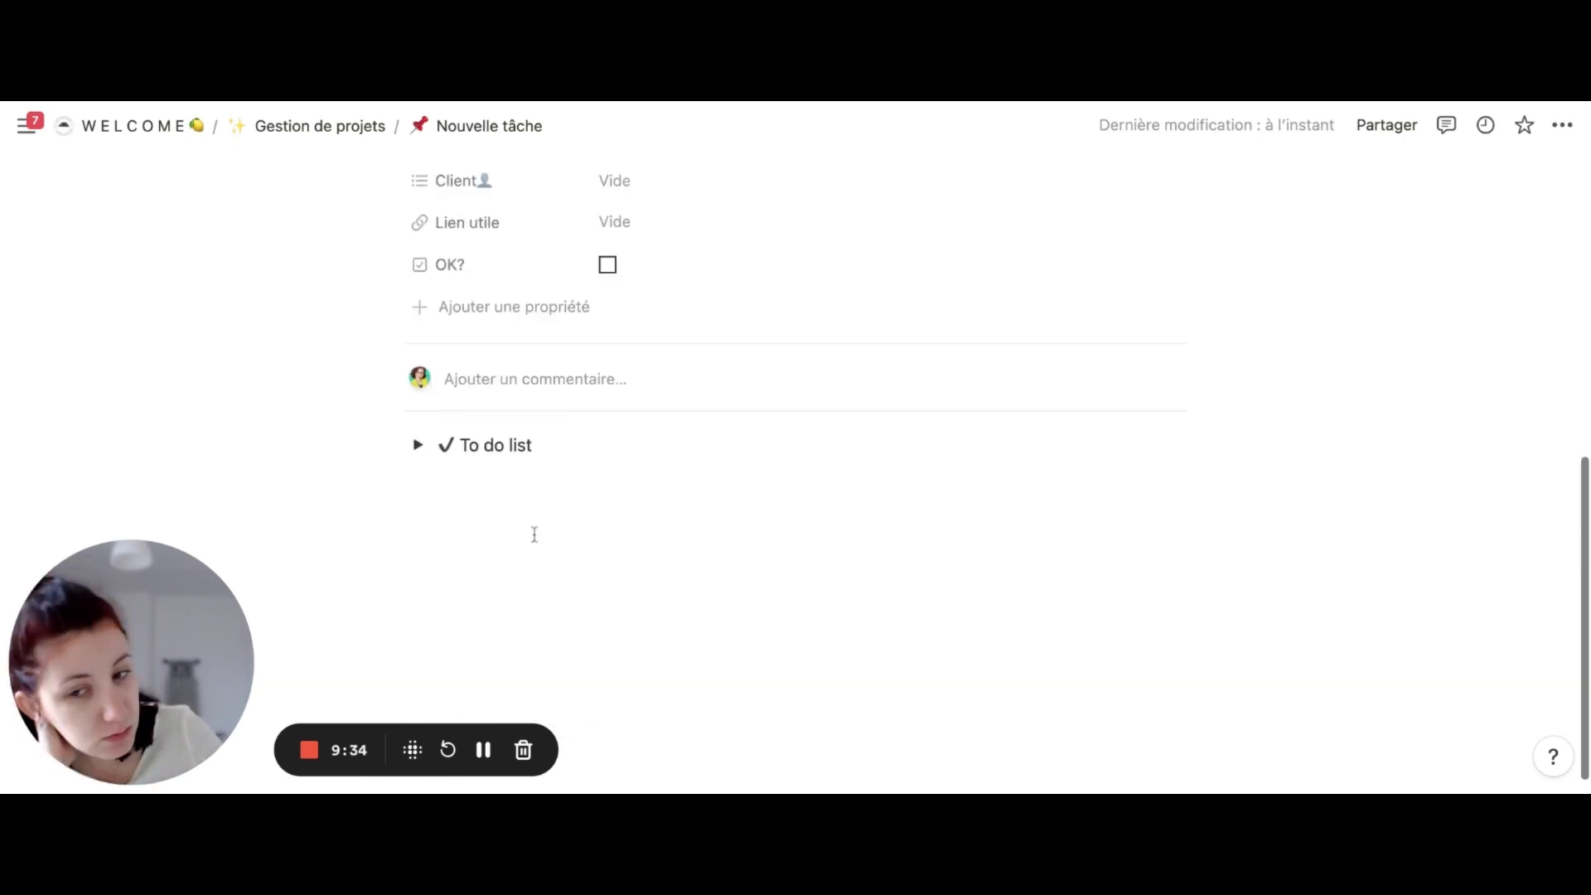
click(418, 447)
click(418, 447)
scroll(513, 462, up, 5)
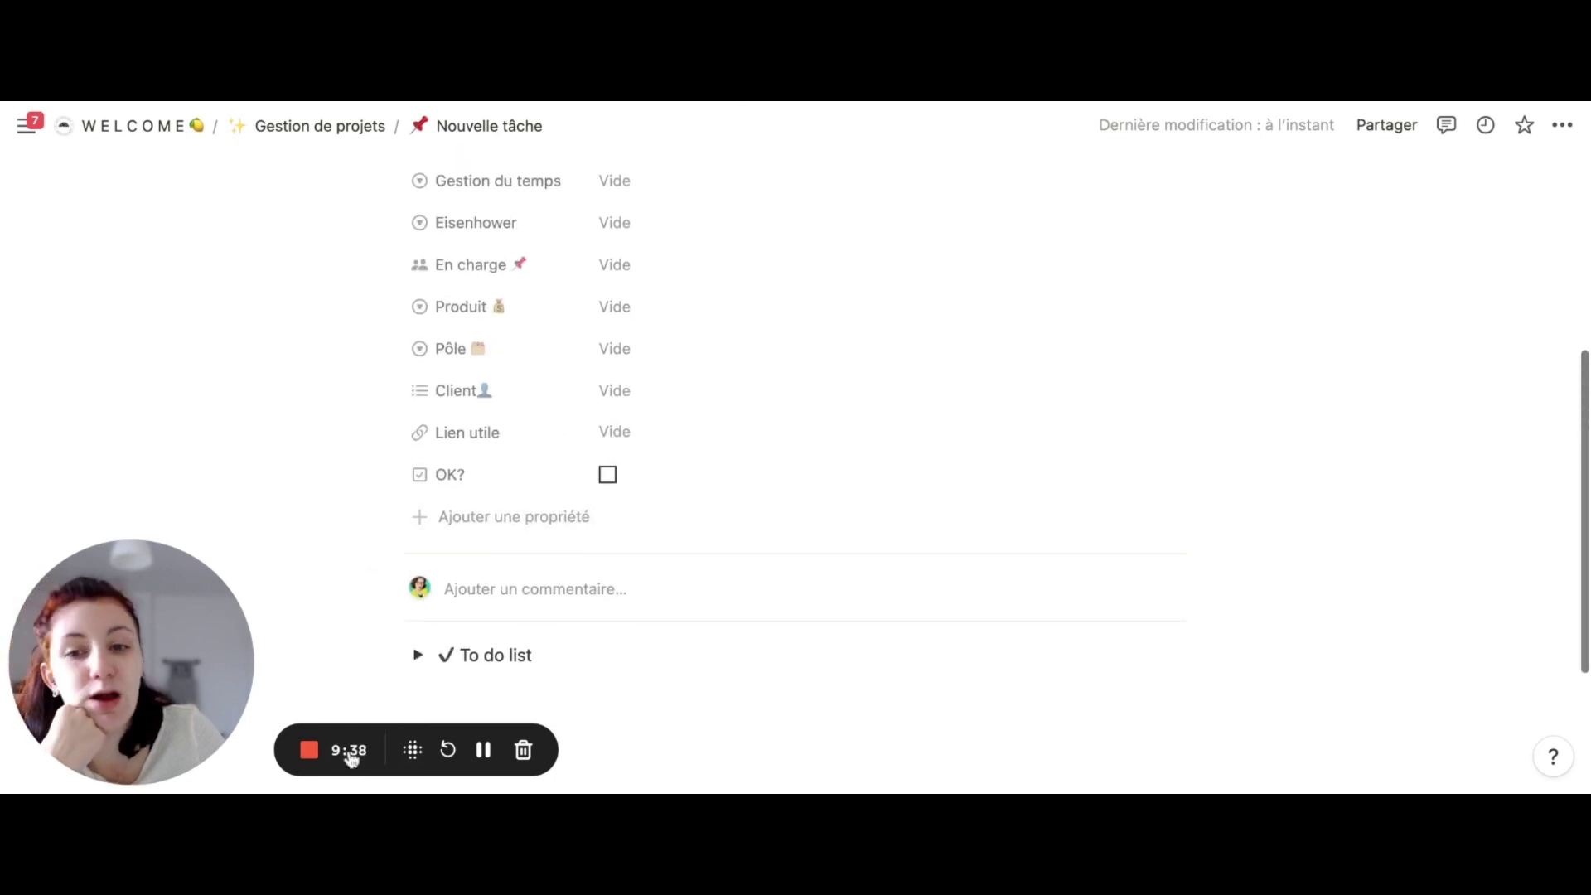
Show the Gestion de projets board by product and look through its columns from Délégation to SIO Power
scroll(568, 352, up, 8)
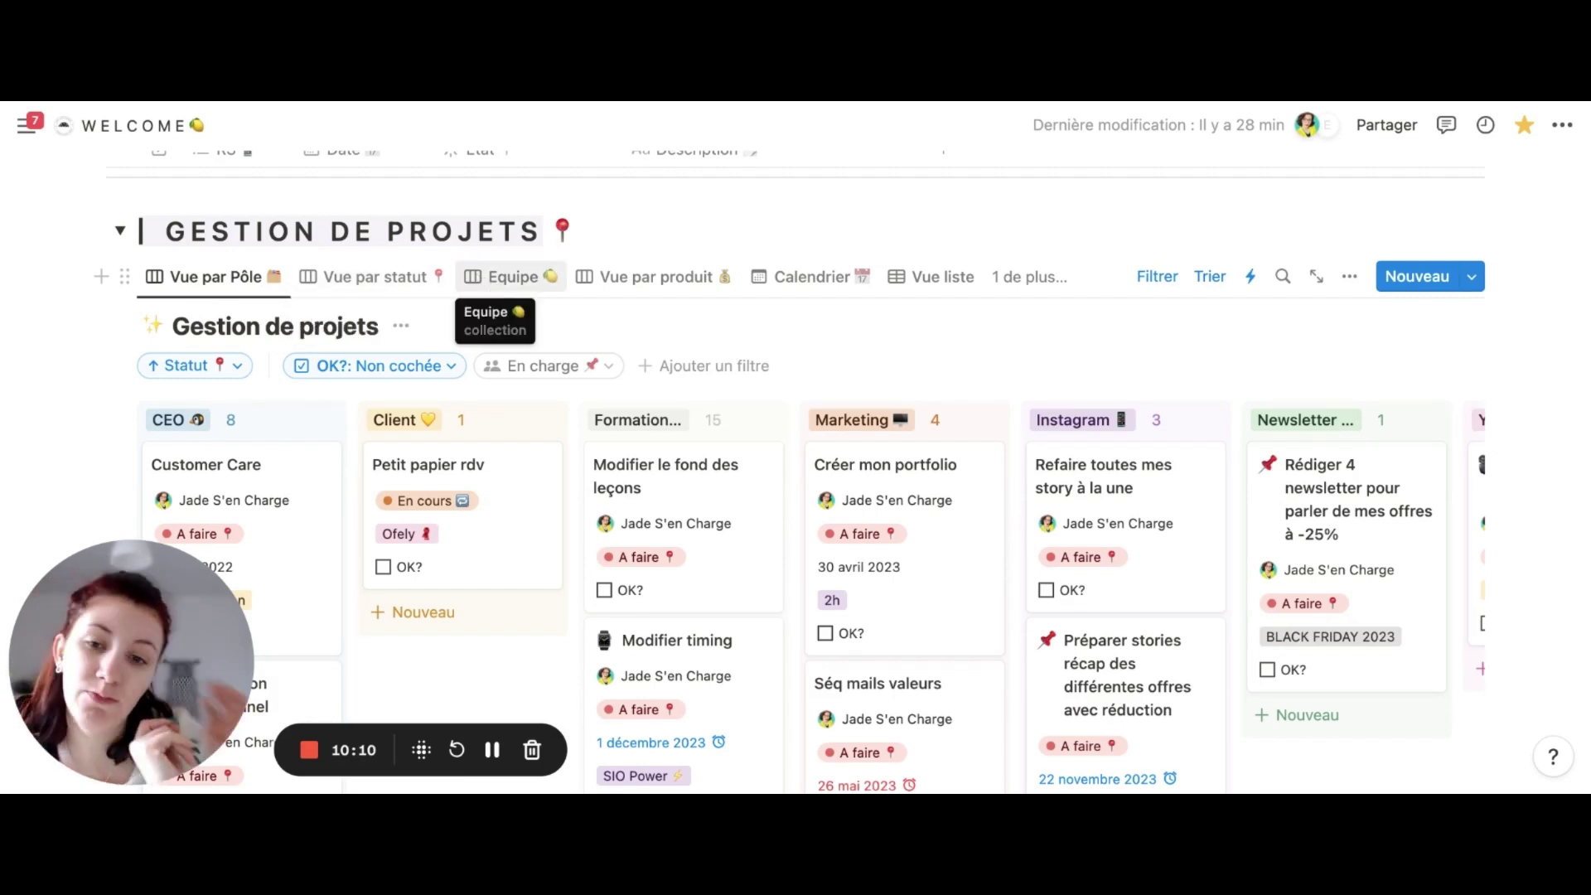
scroll(610, 276, down, 1)
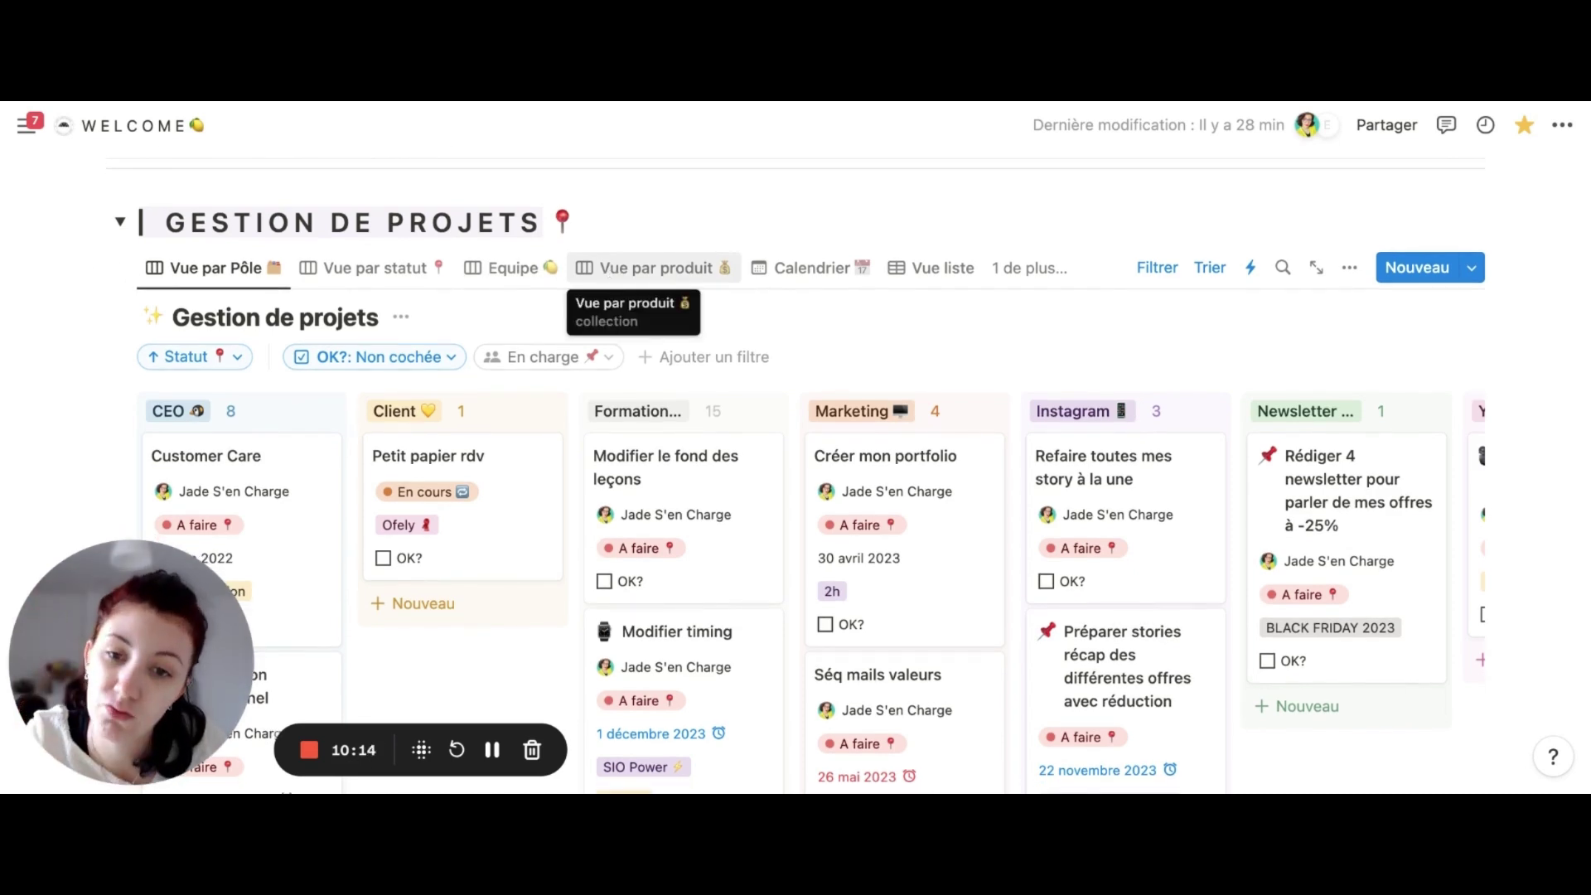
click(659, 277)
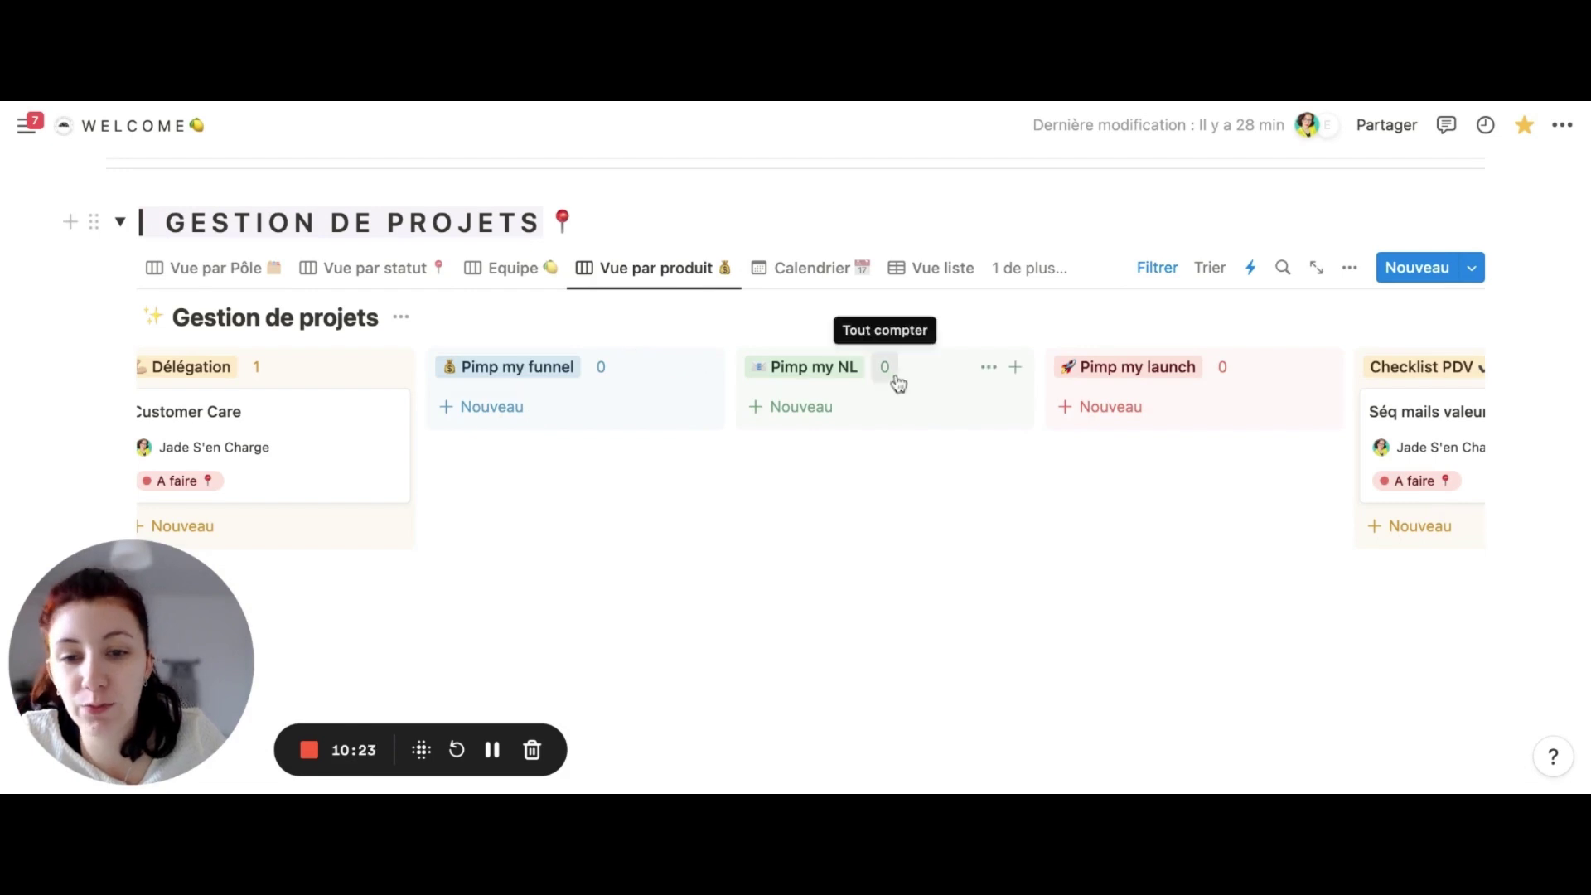
scroll(1163, 375, left, 1)
scroll(1165, 380, right, 5)
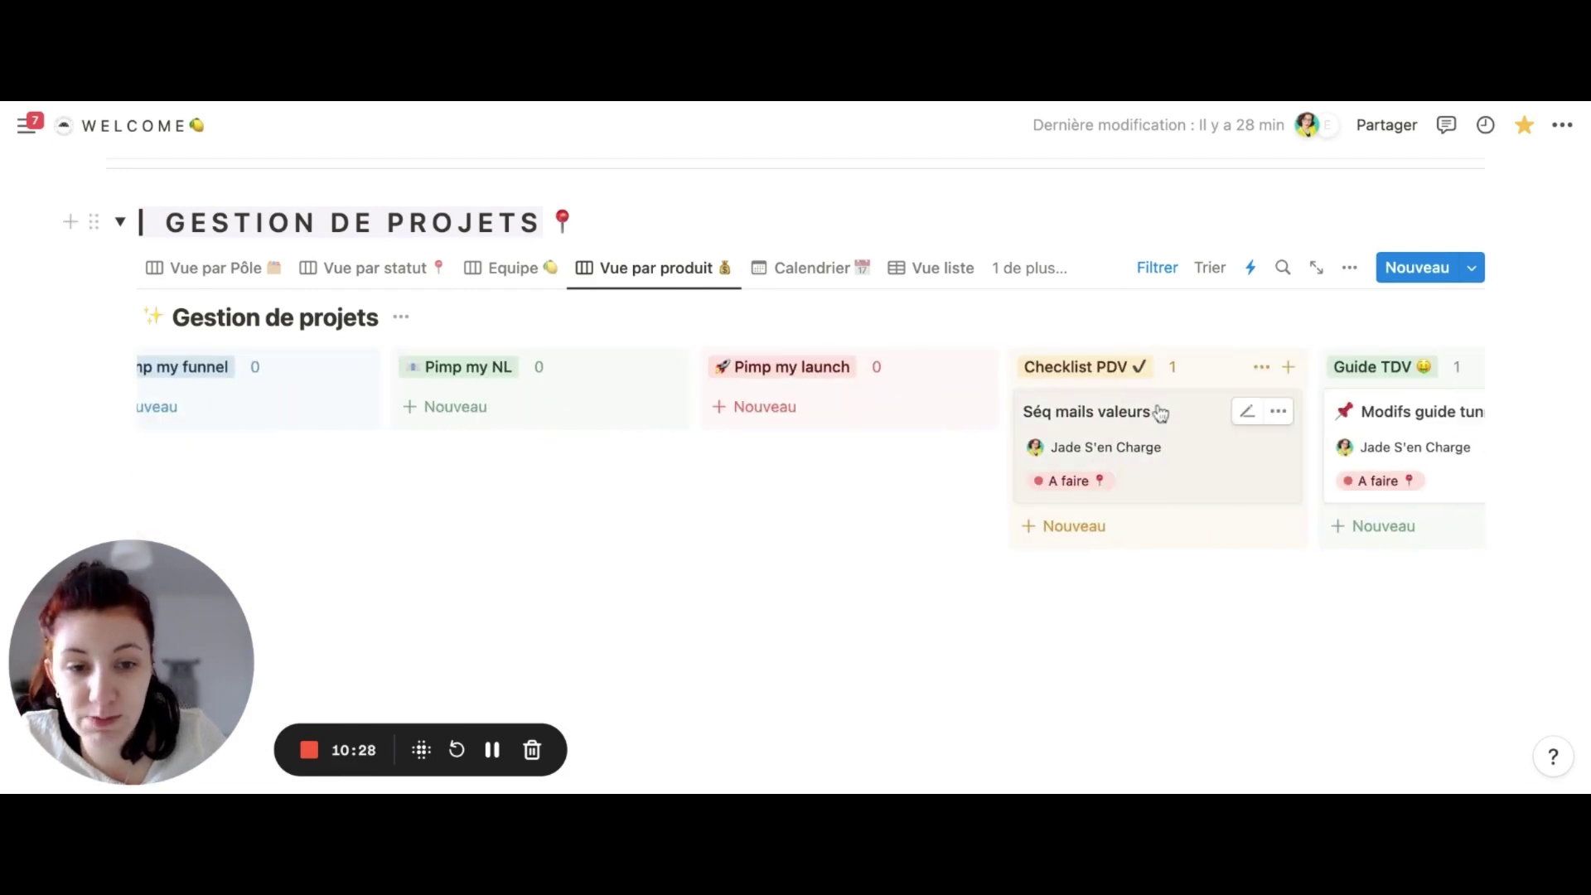
scroll(1161, 414, right, 3)
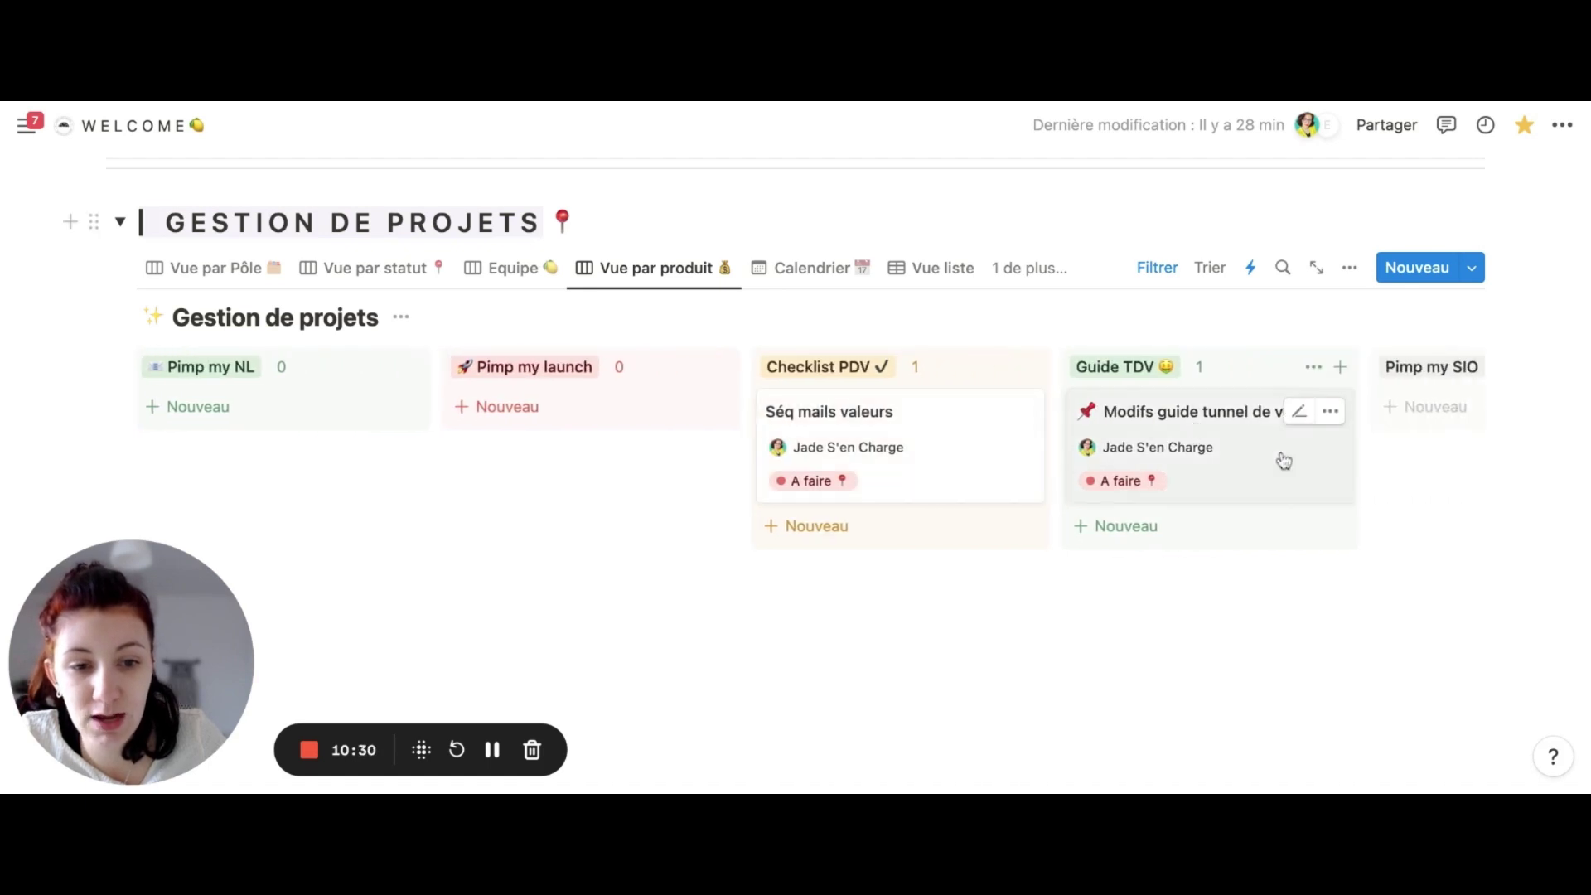
scroll(1282, 458, right, 2)
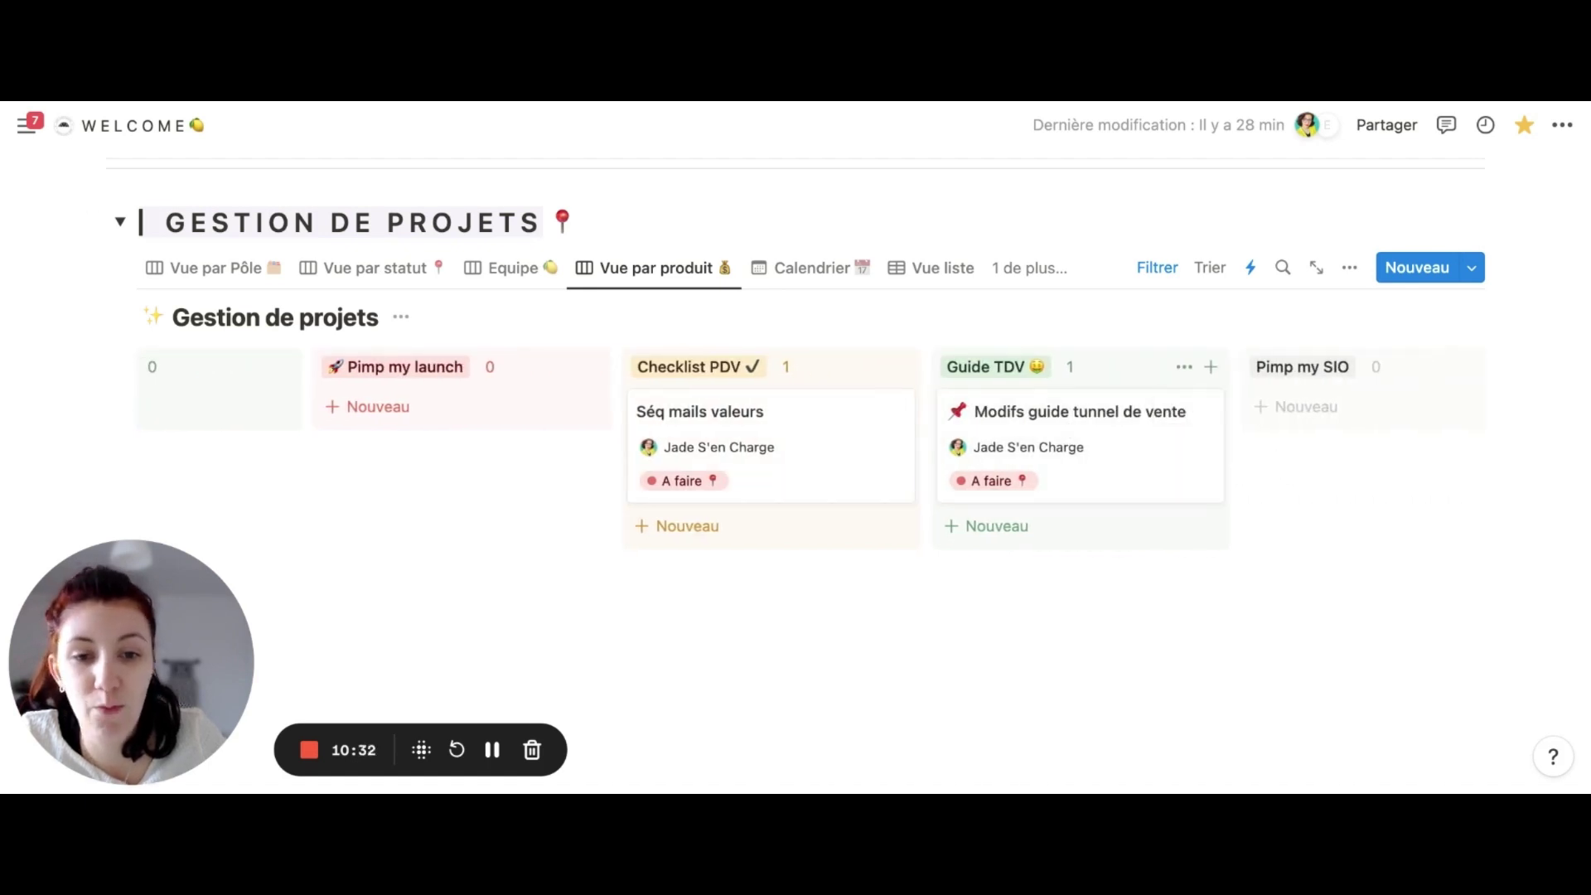
scroll(1243, 448, right, 6)
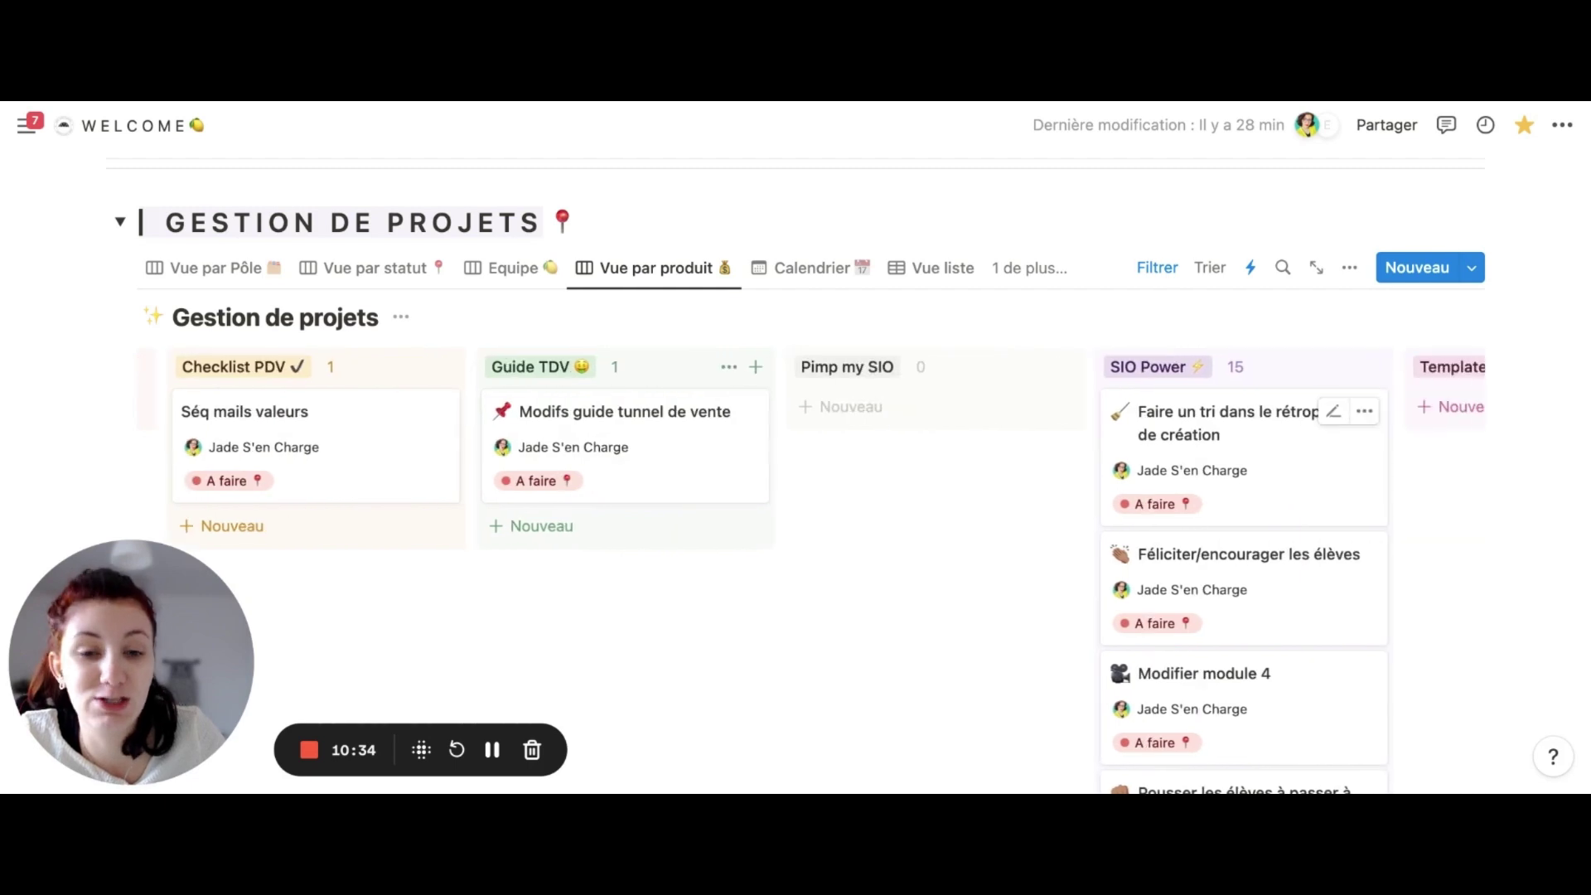
Look through the tasks listed in the board's SIO Power column
scroll(1112, 440, right, 2)
scroll(1113, 440, down, 10)
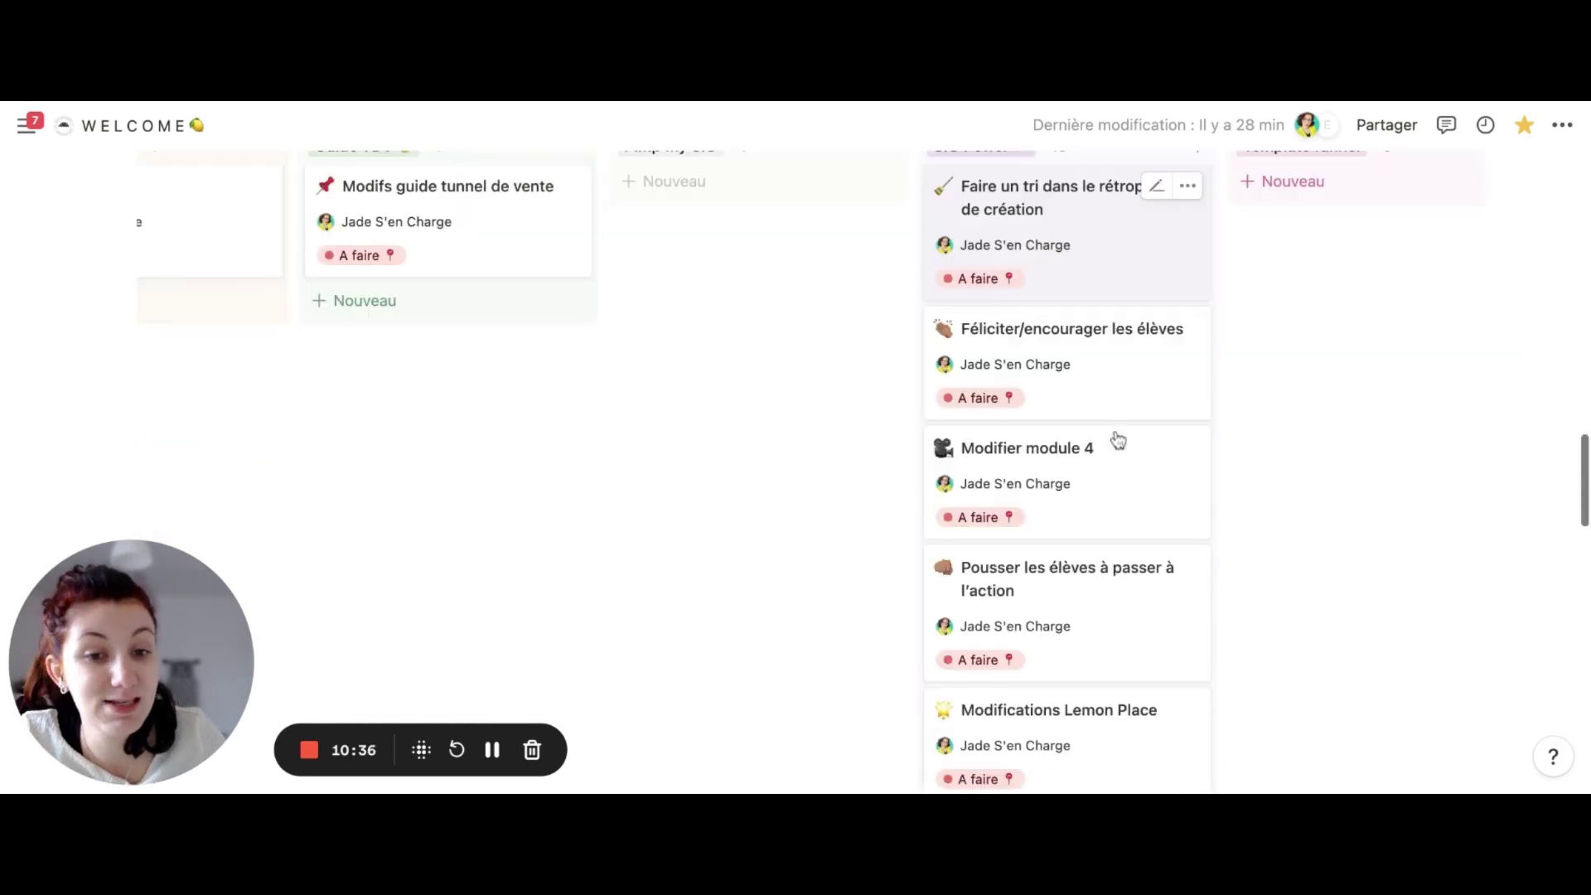
scroll(1119, 439, down, 15)
scroll(1119, 439, up, 15)
scroll(1105, 635, up, 10)
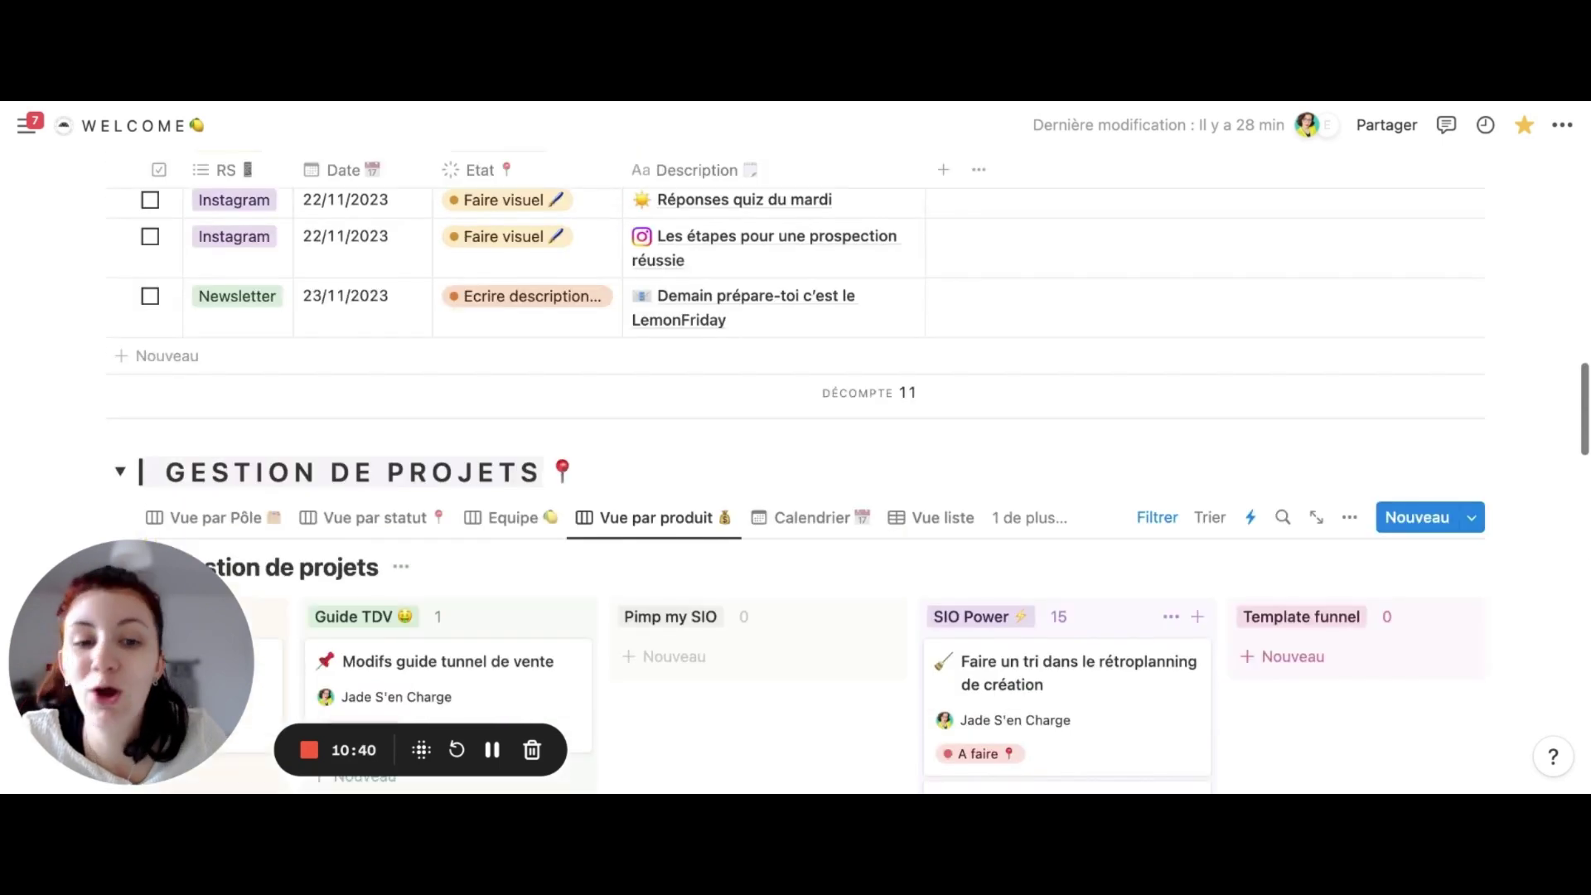
Examine the remaining product columns beyond SIO Power, including Template funnel, BLACK FRIDAY 2023 and Prosp. Bienv
scroll(1105, 635, right, 2)
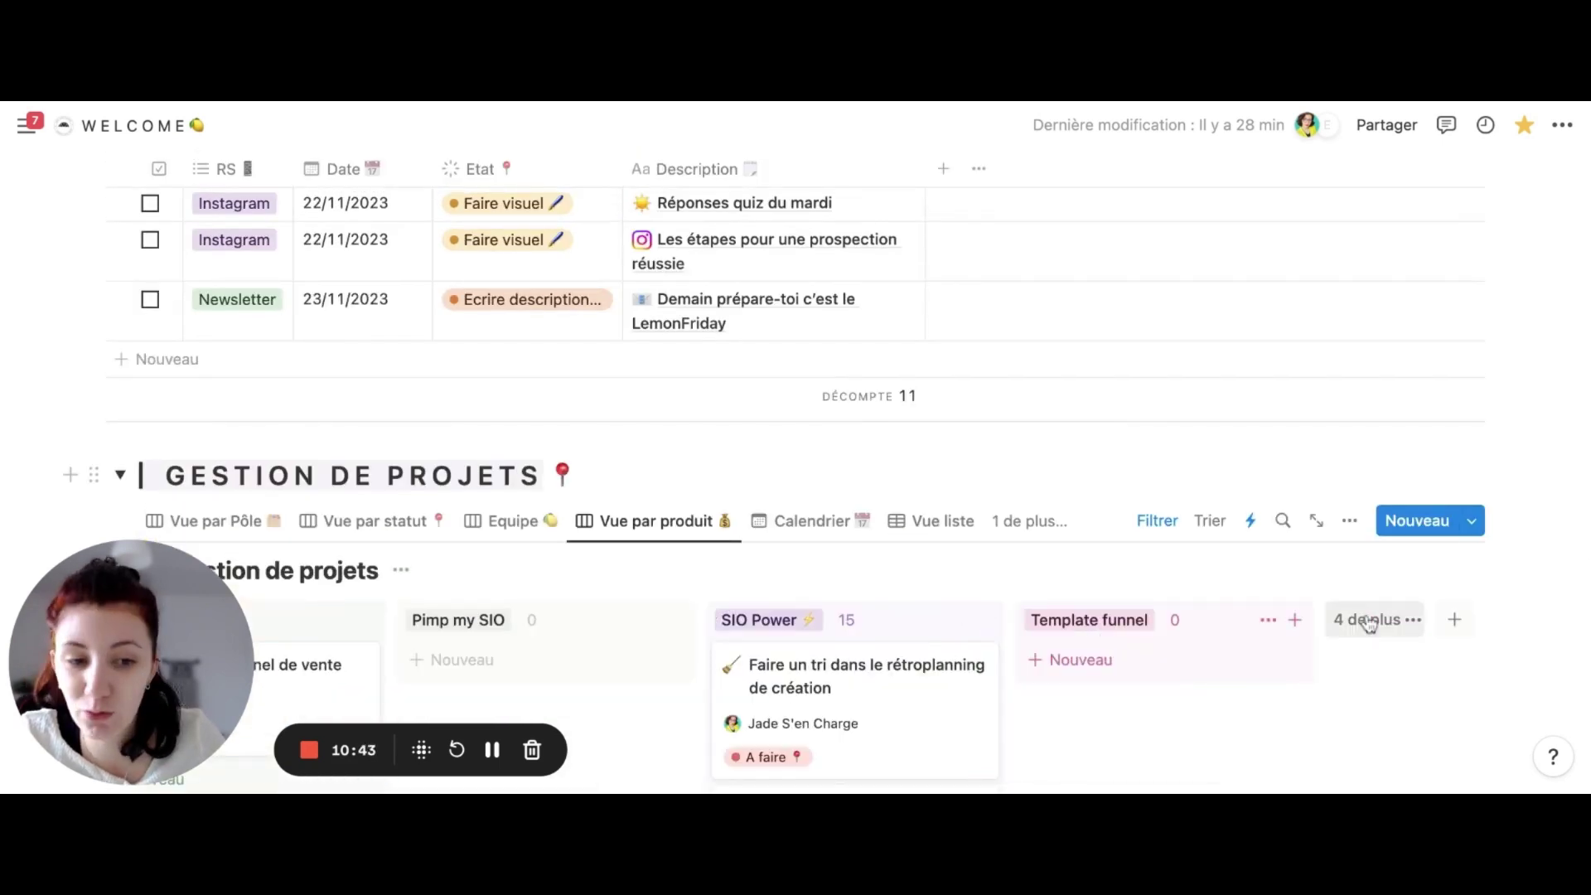
scroll(1369, 625, left, 1)
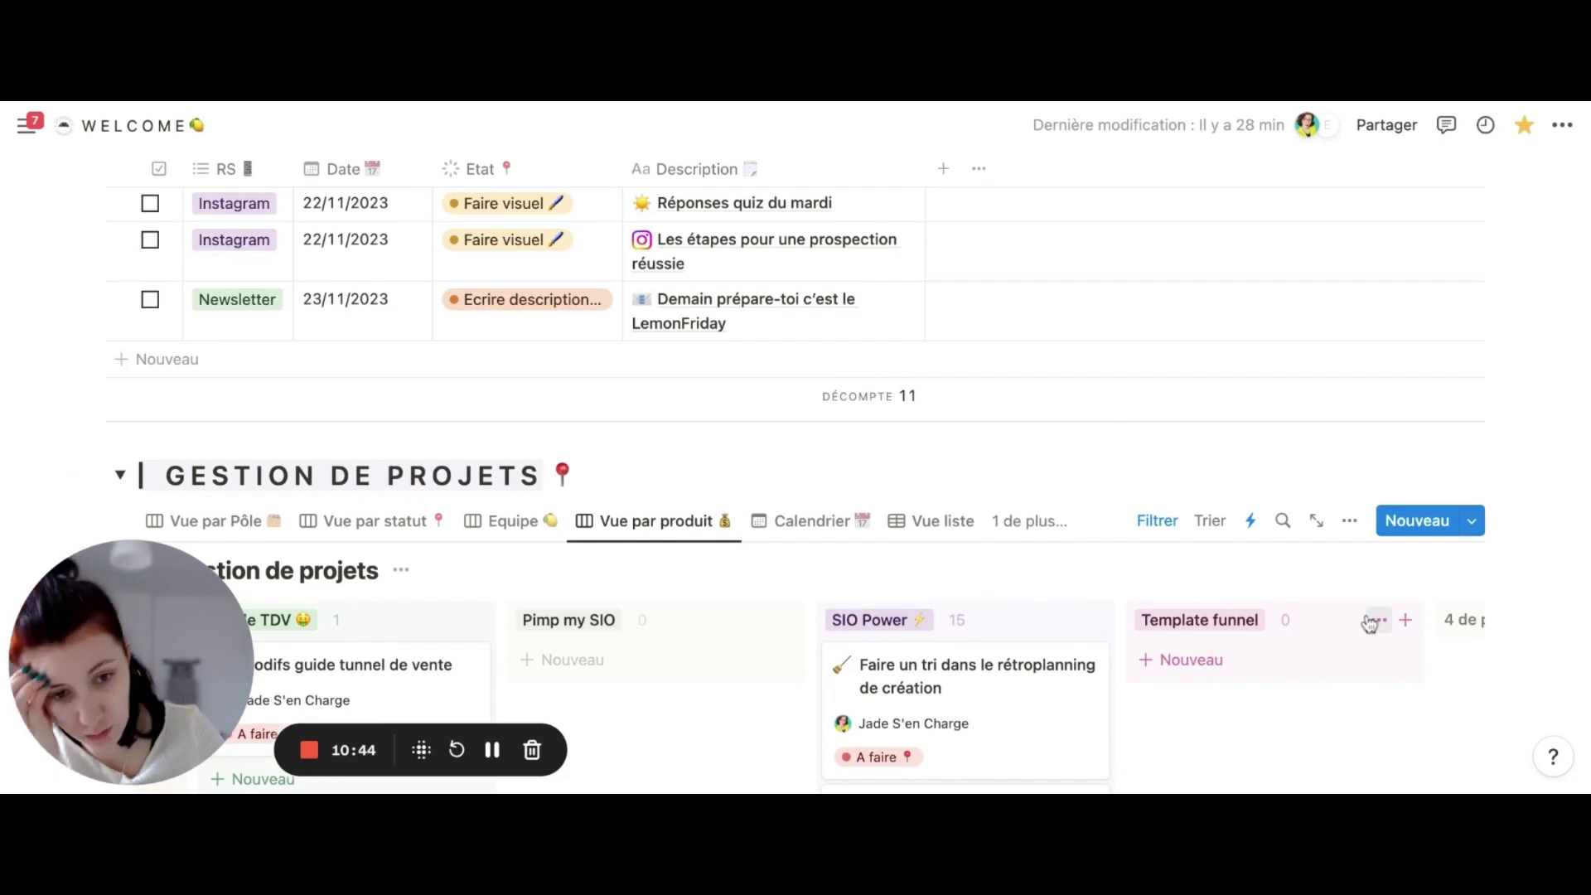
scroll(1370, 626, right, 6)
scroll(1369, 626, down, 4)
scroll(829, 498, right, 3)
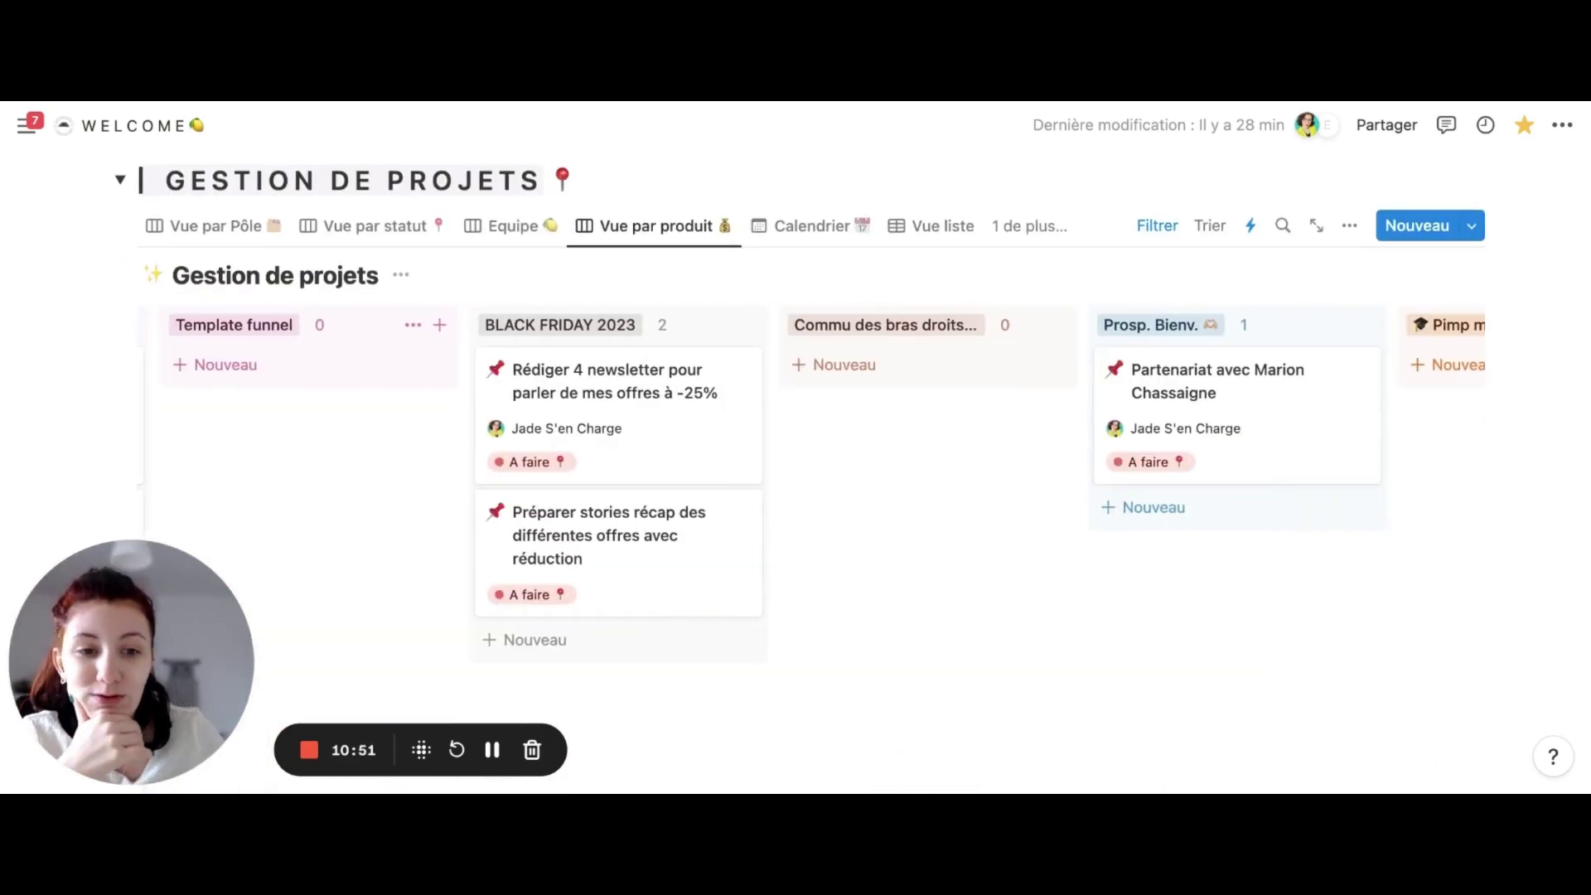
List all the views of the Gestion de projets board and switch it to Vue par Pôle
scroll(828, 498, left, 20)
scroll(828, 414, left, 4)
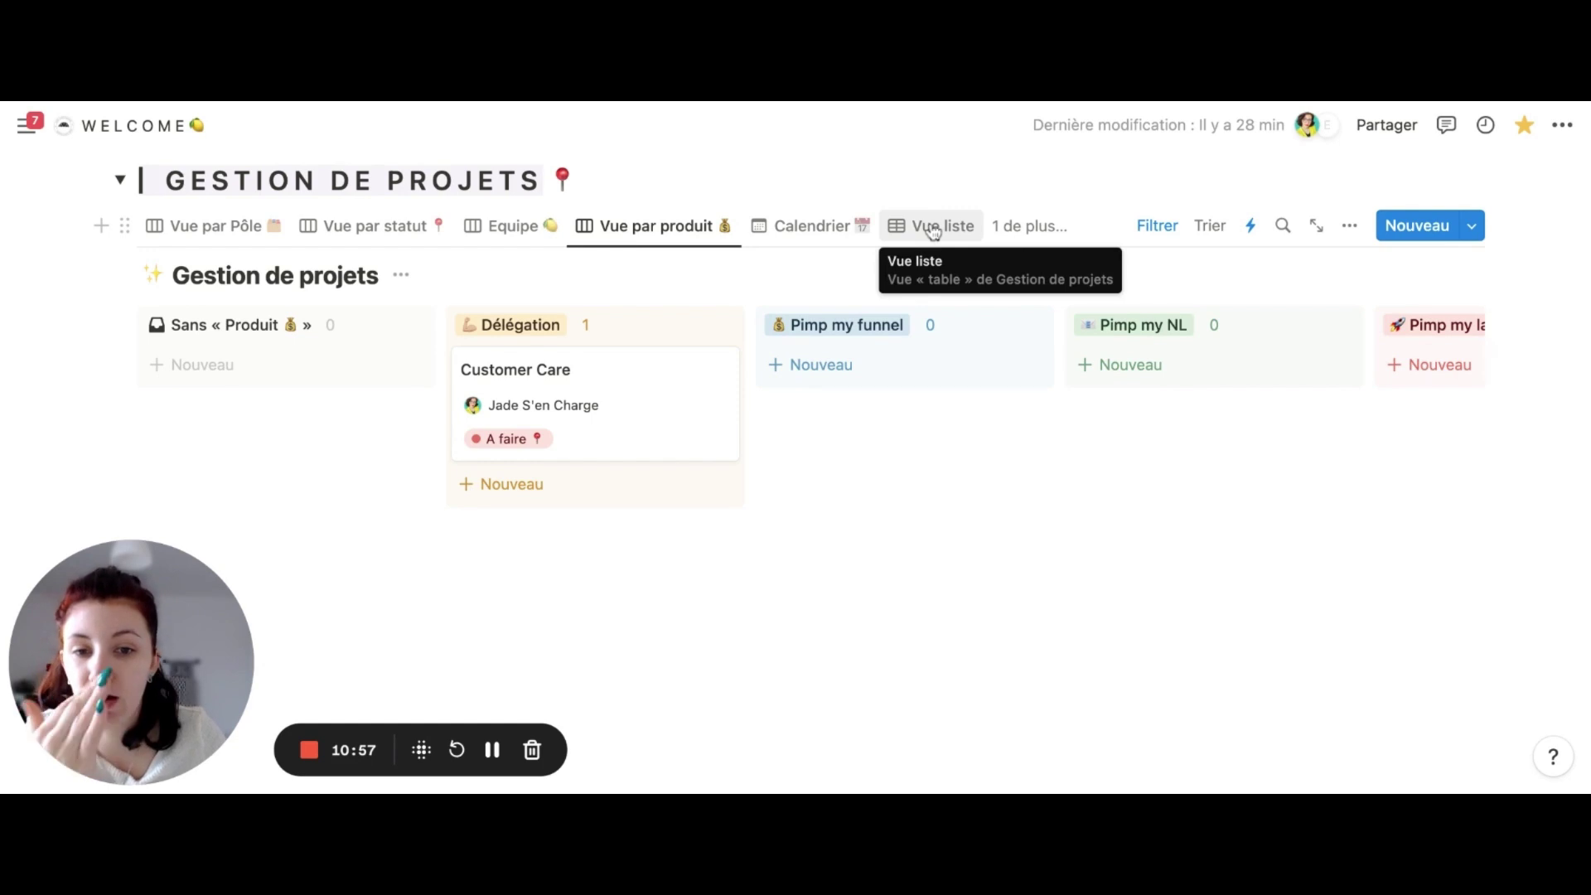
click(1013, 225)
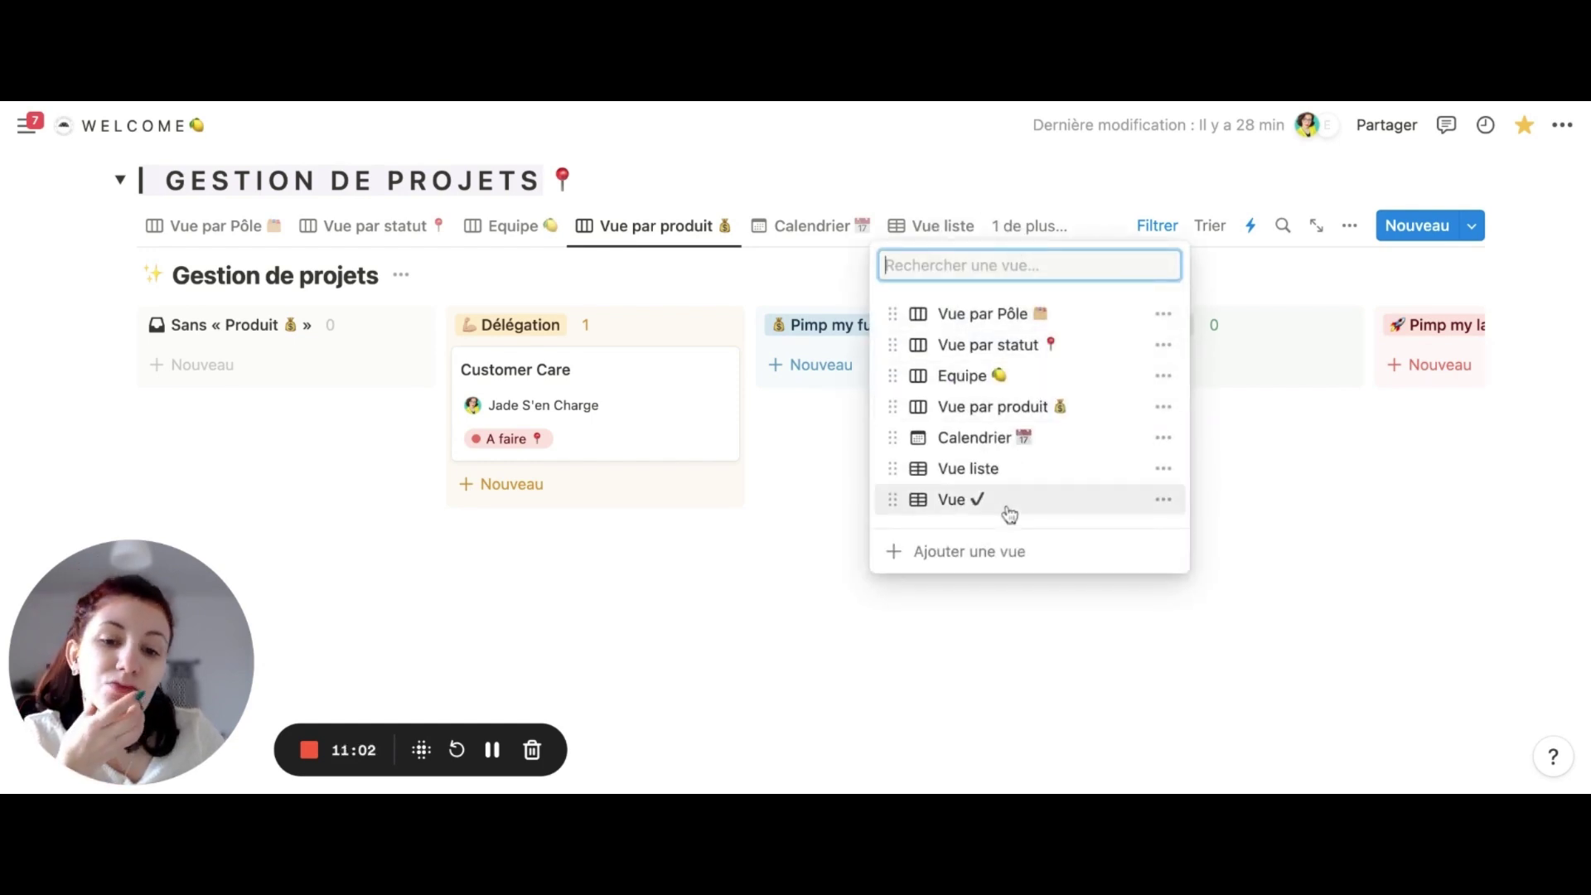
click(1011, 319)
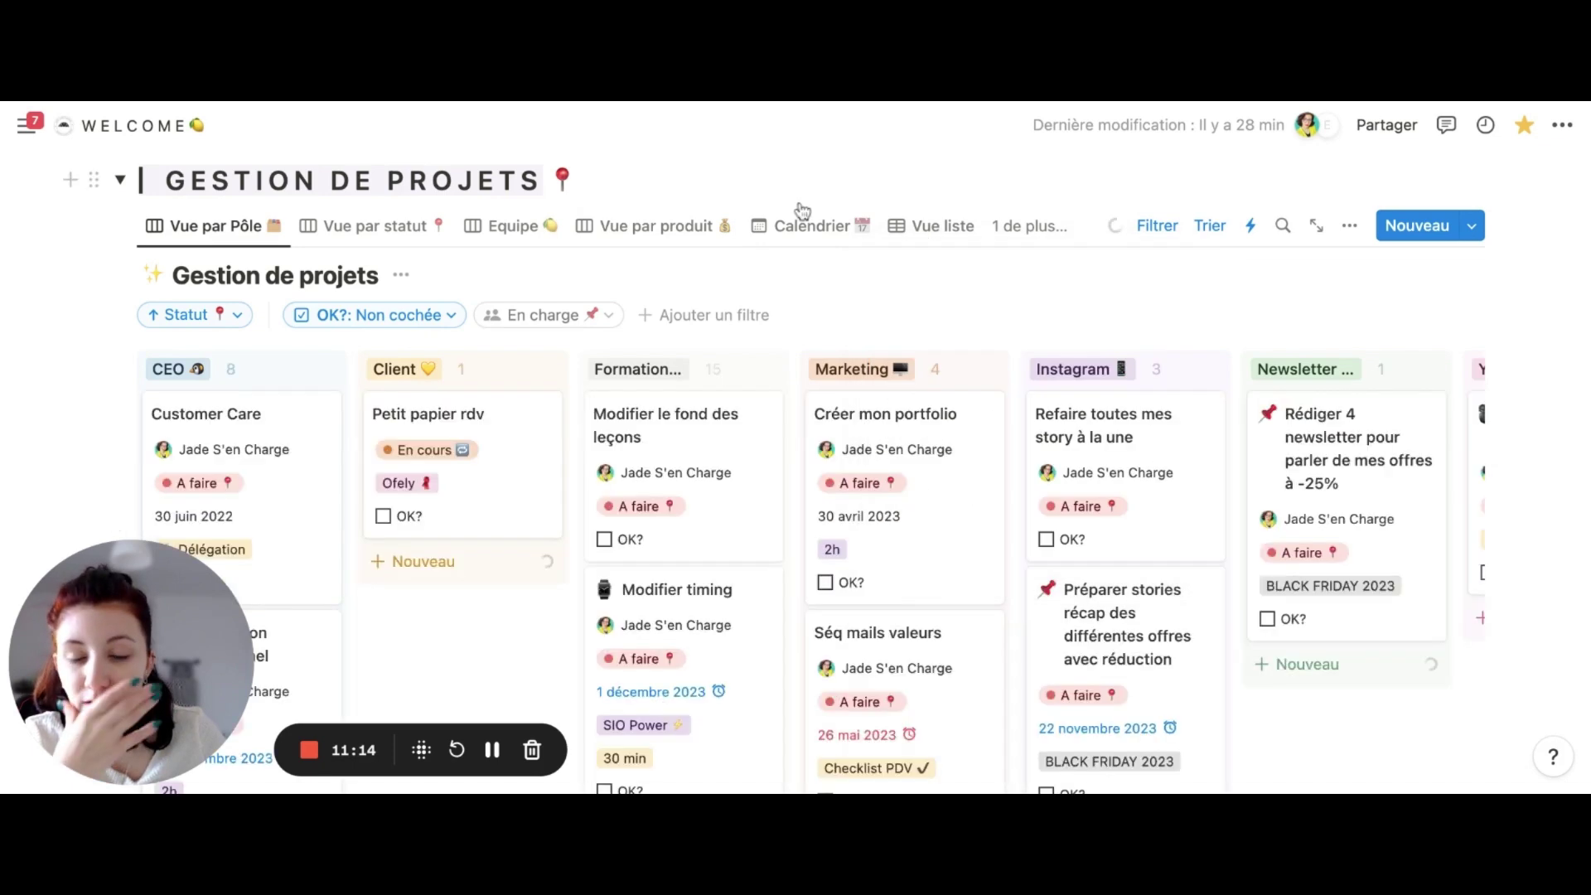
Briefly expand the MES PROJETS and MES IDEES sections below the board to view their contents, leaving both collapsed
scroll(630, 306, down, 3)
scroll(629, 307, down, 20)
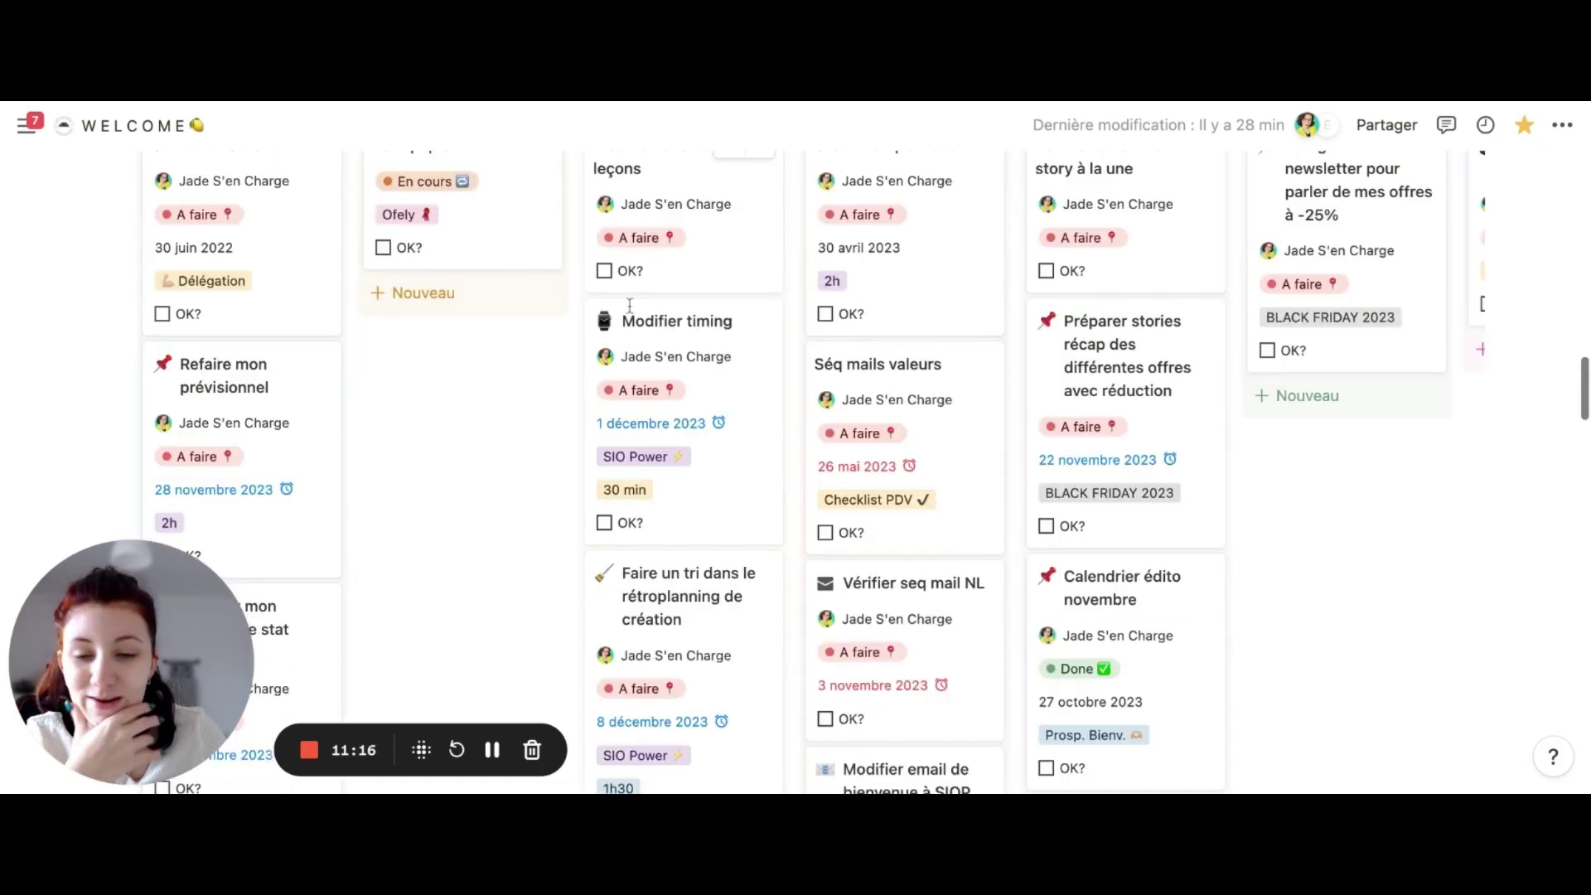
scroll(364, 363, down, 10)
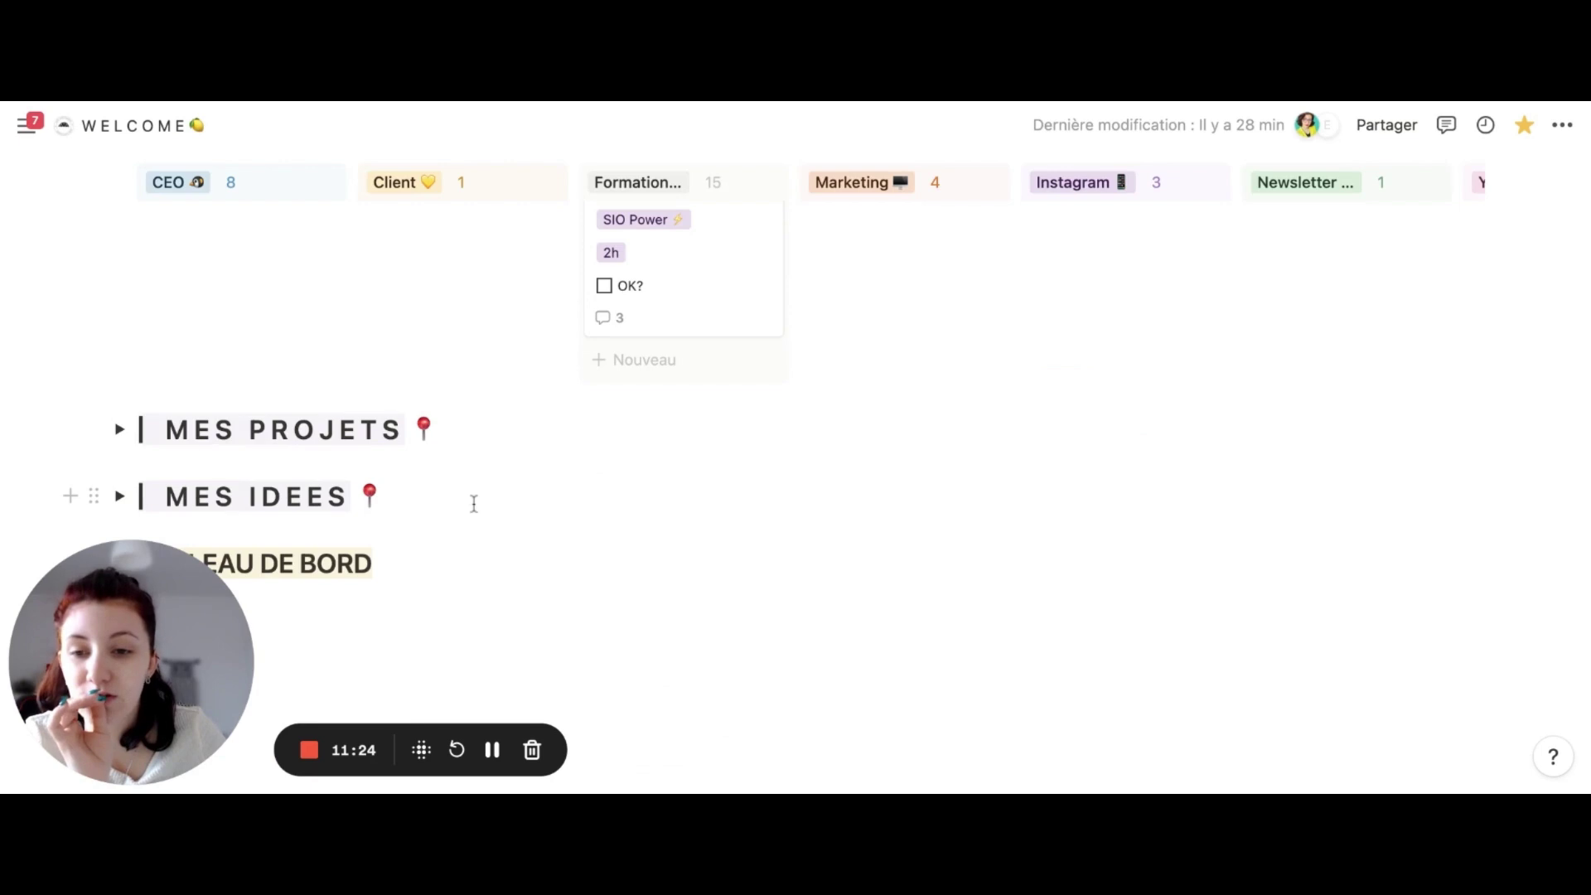
click(120, 429)
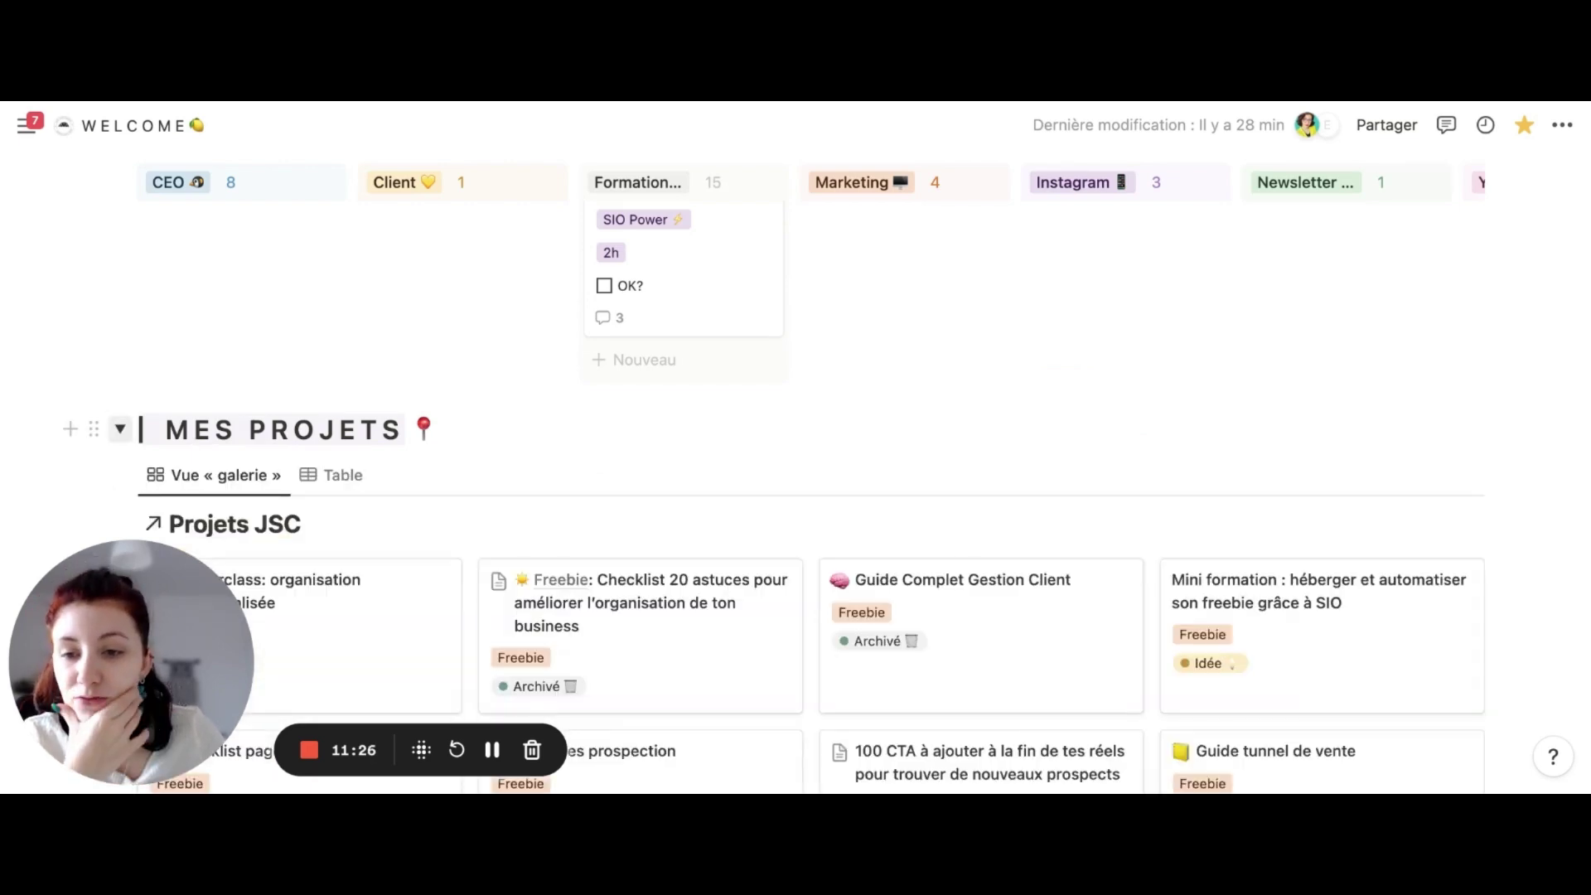
click(119, 429)
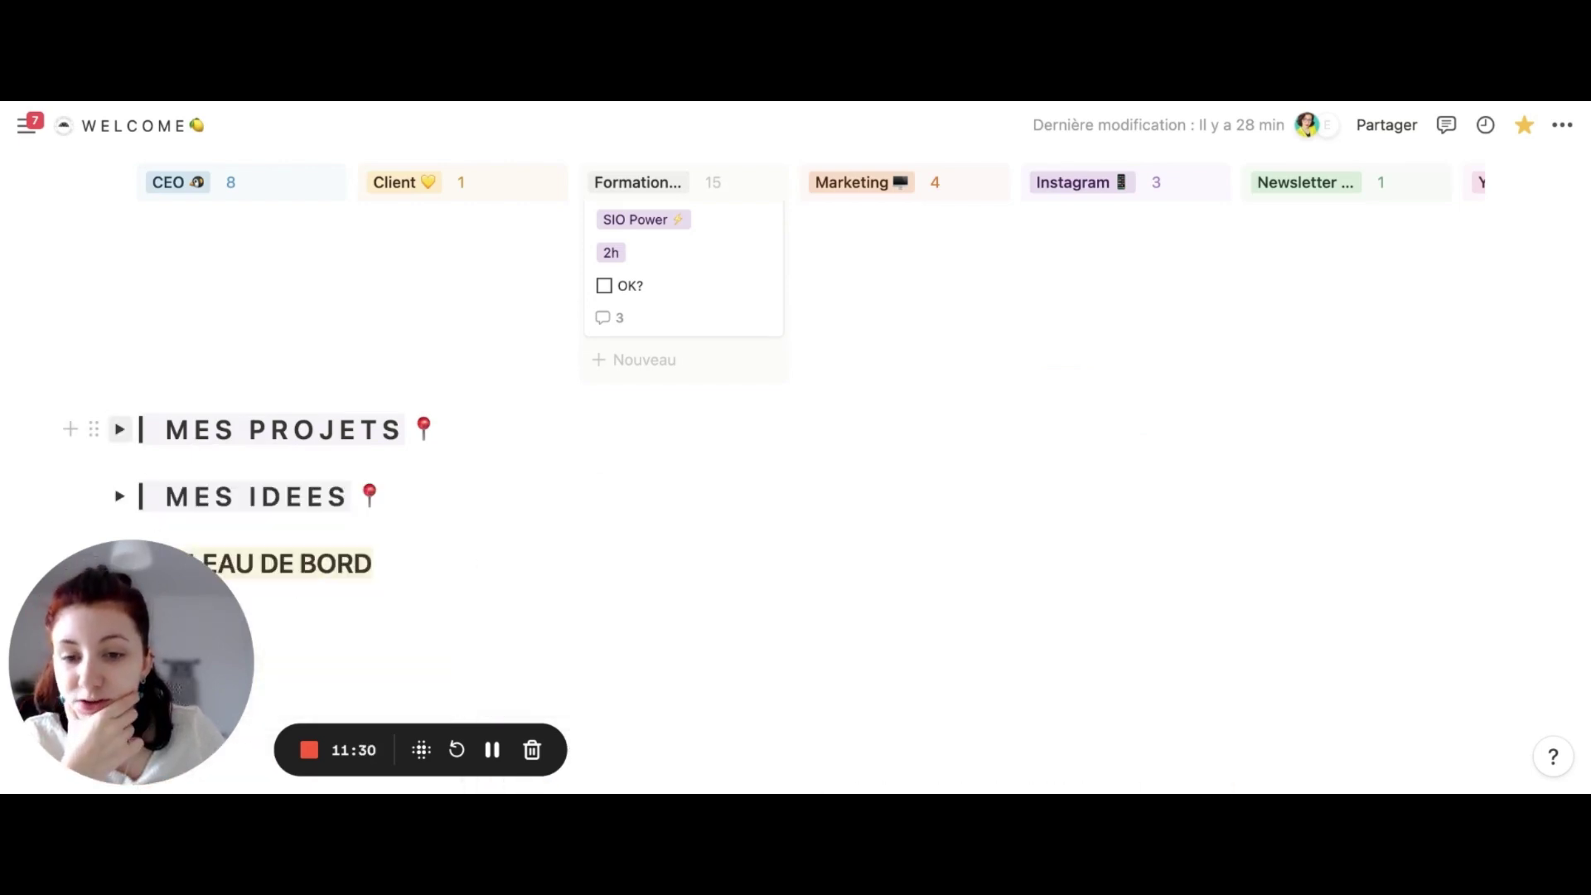
click(120, 498)
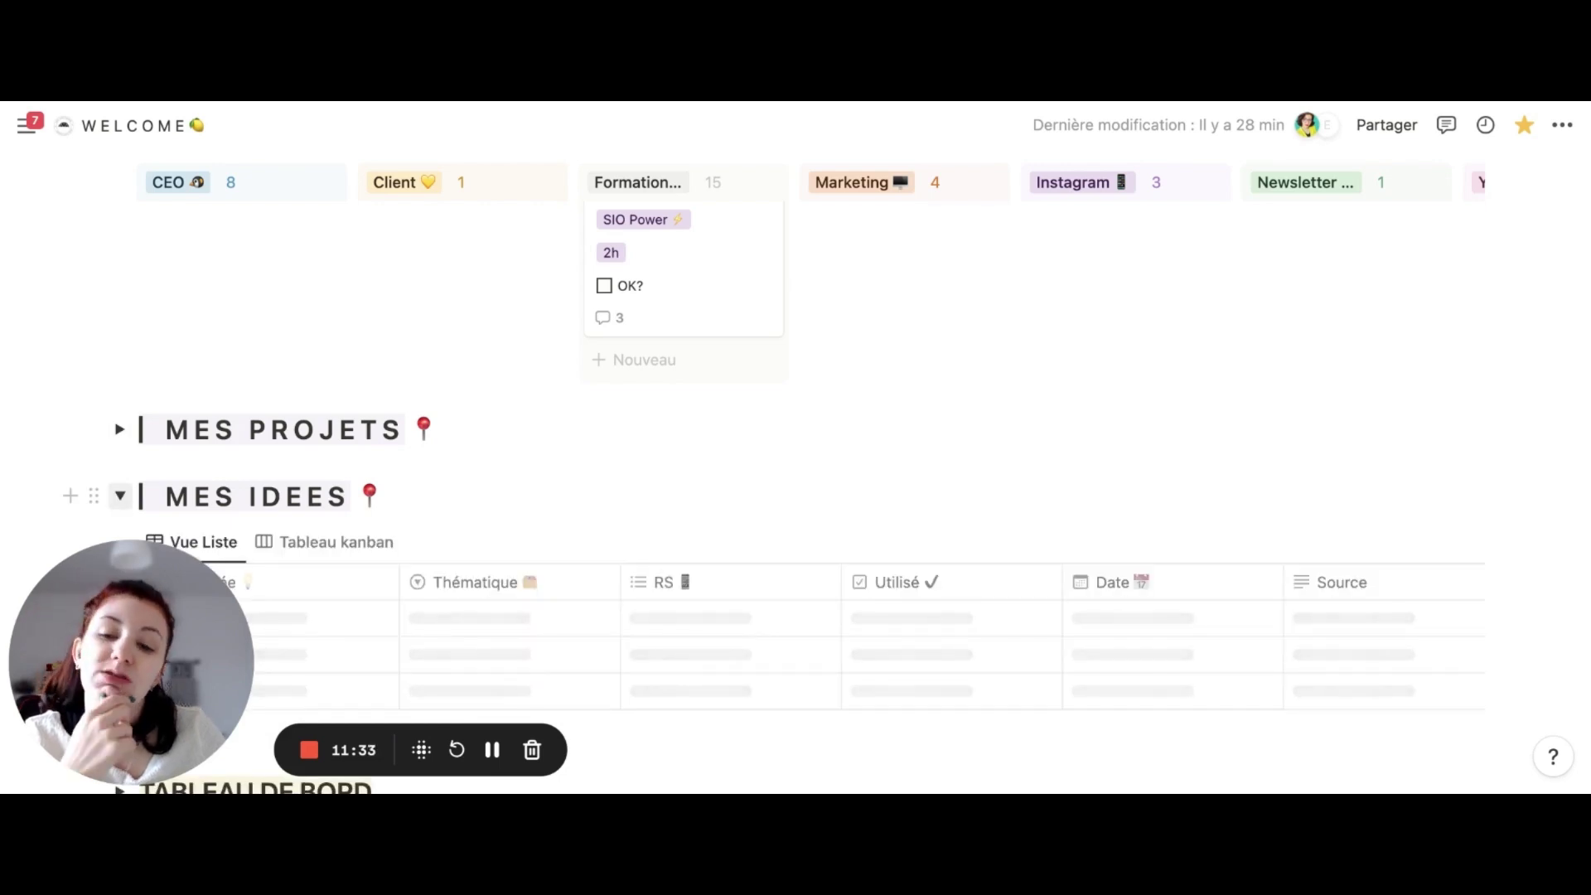
click(120, 496)
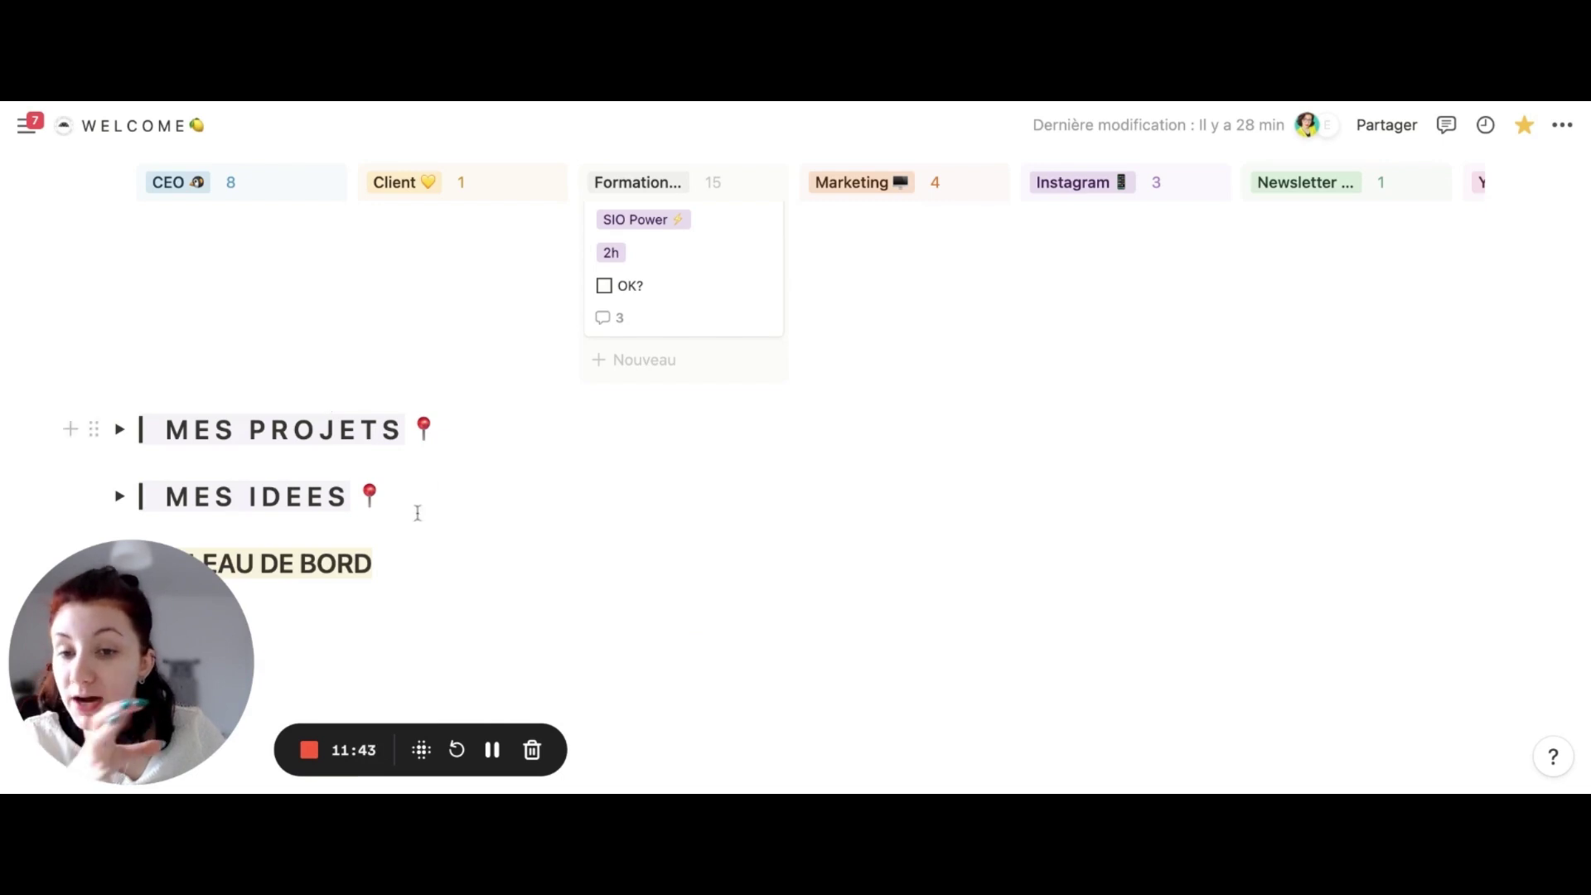
scroll(92, 497, up, 2)
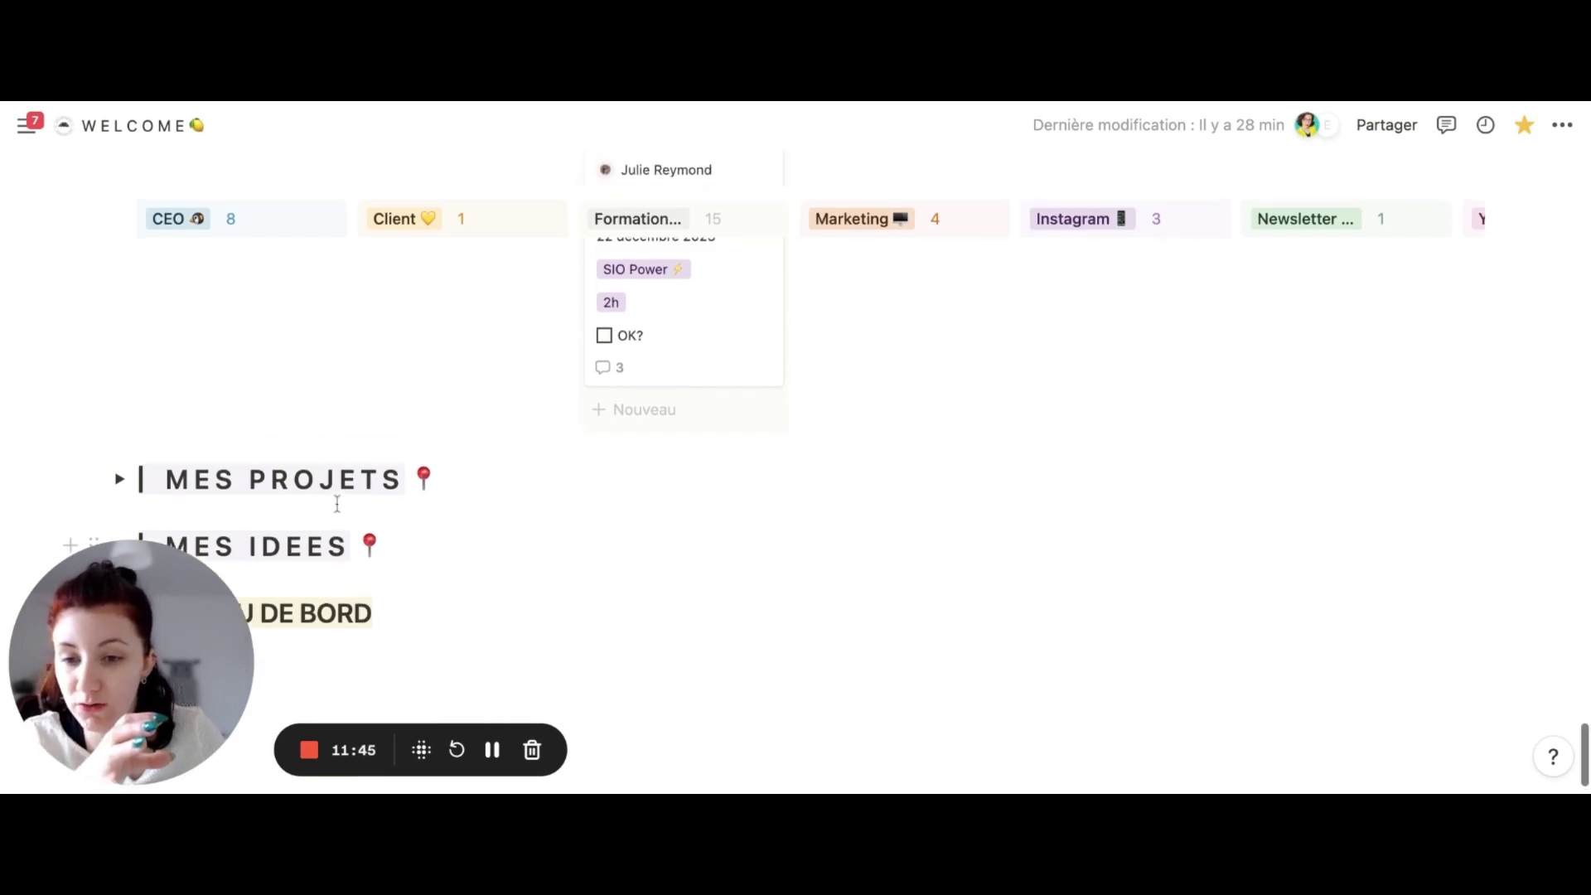
Expand the WELCOME page among the favourites and review its subpages down to Vide cerveau
mouse_move(24, 129)
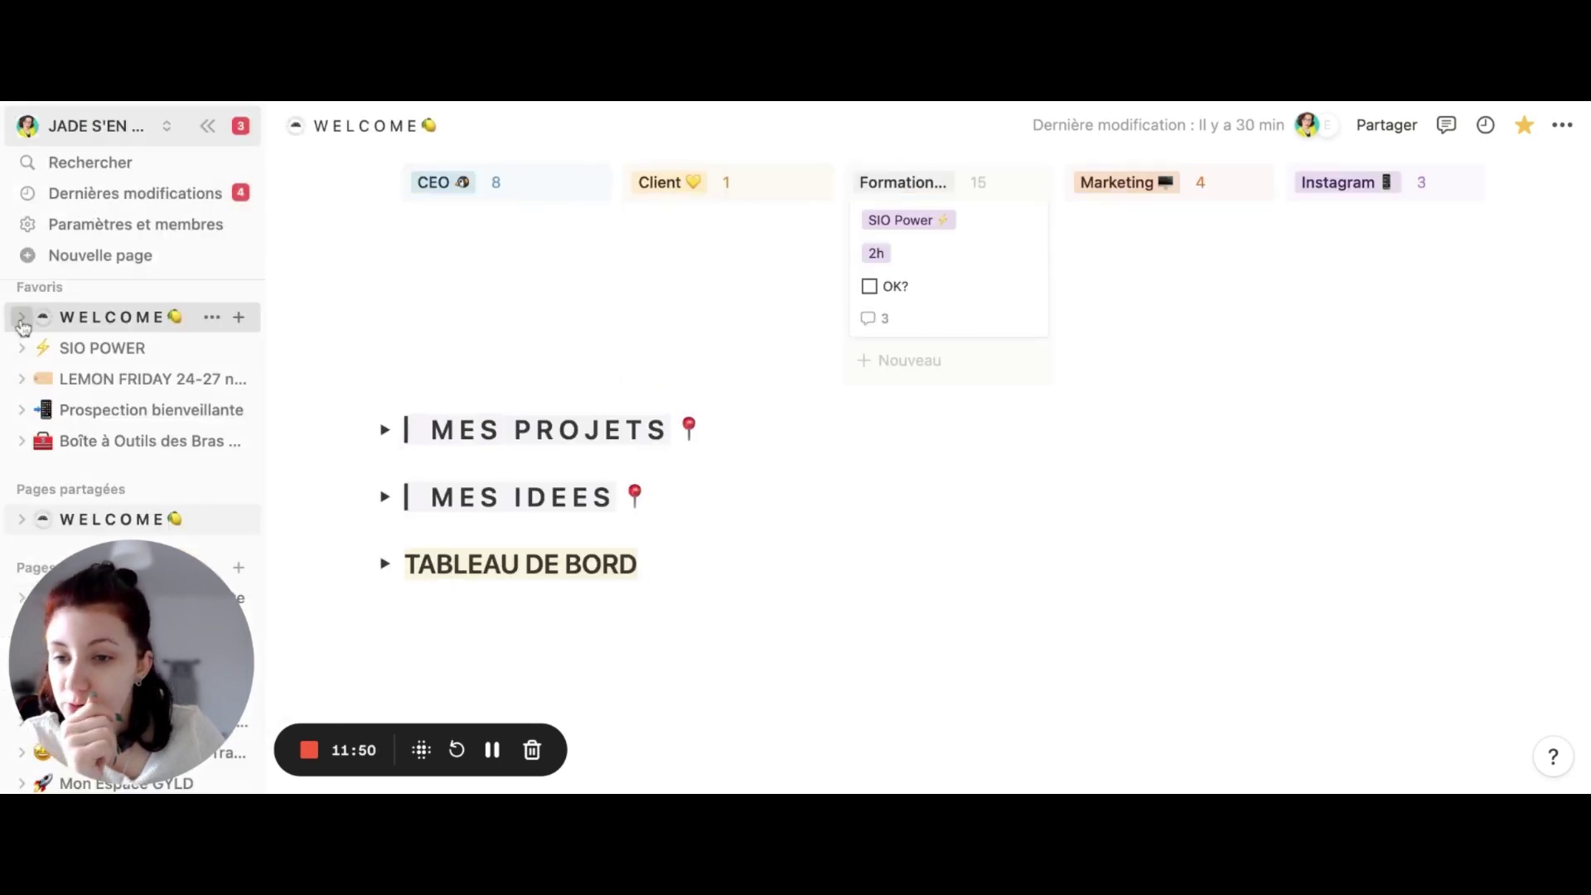
click(21, 320)
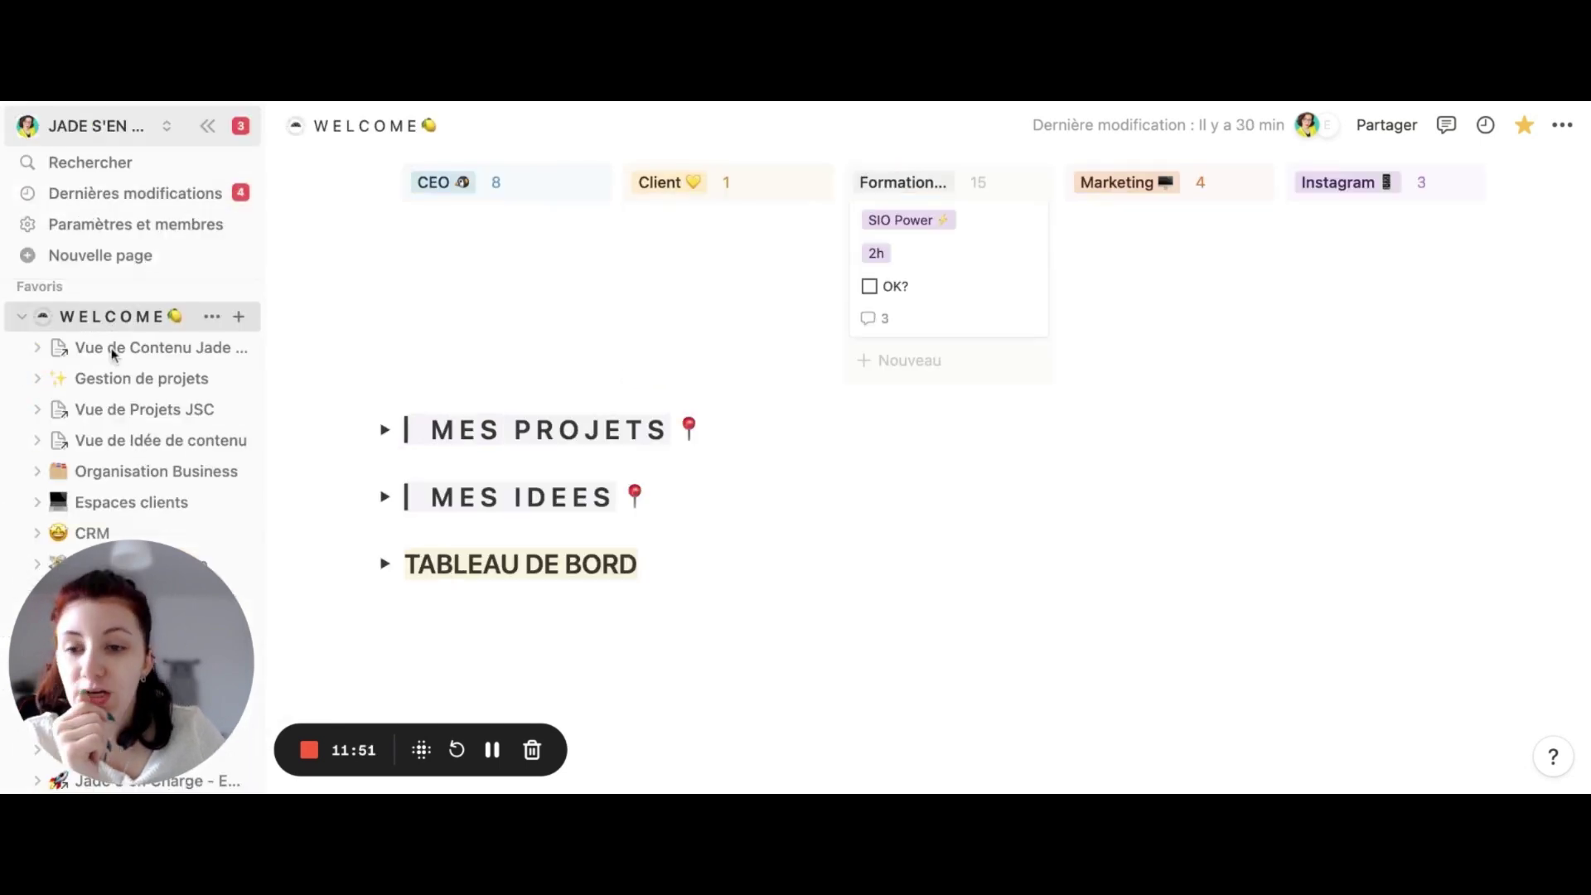
scroll(131, 457, down, 1)
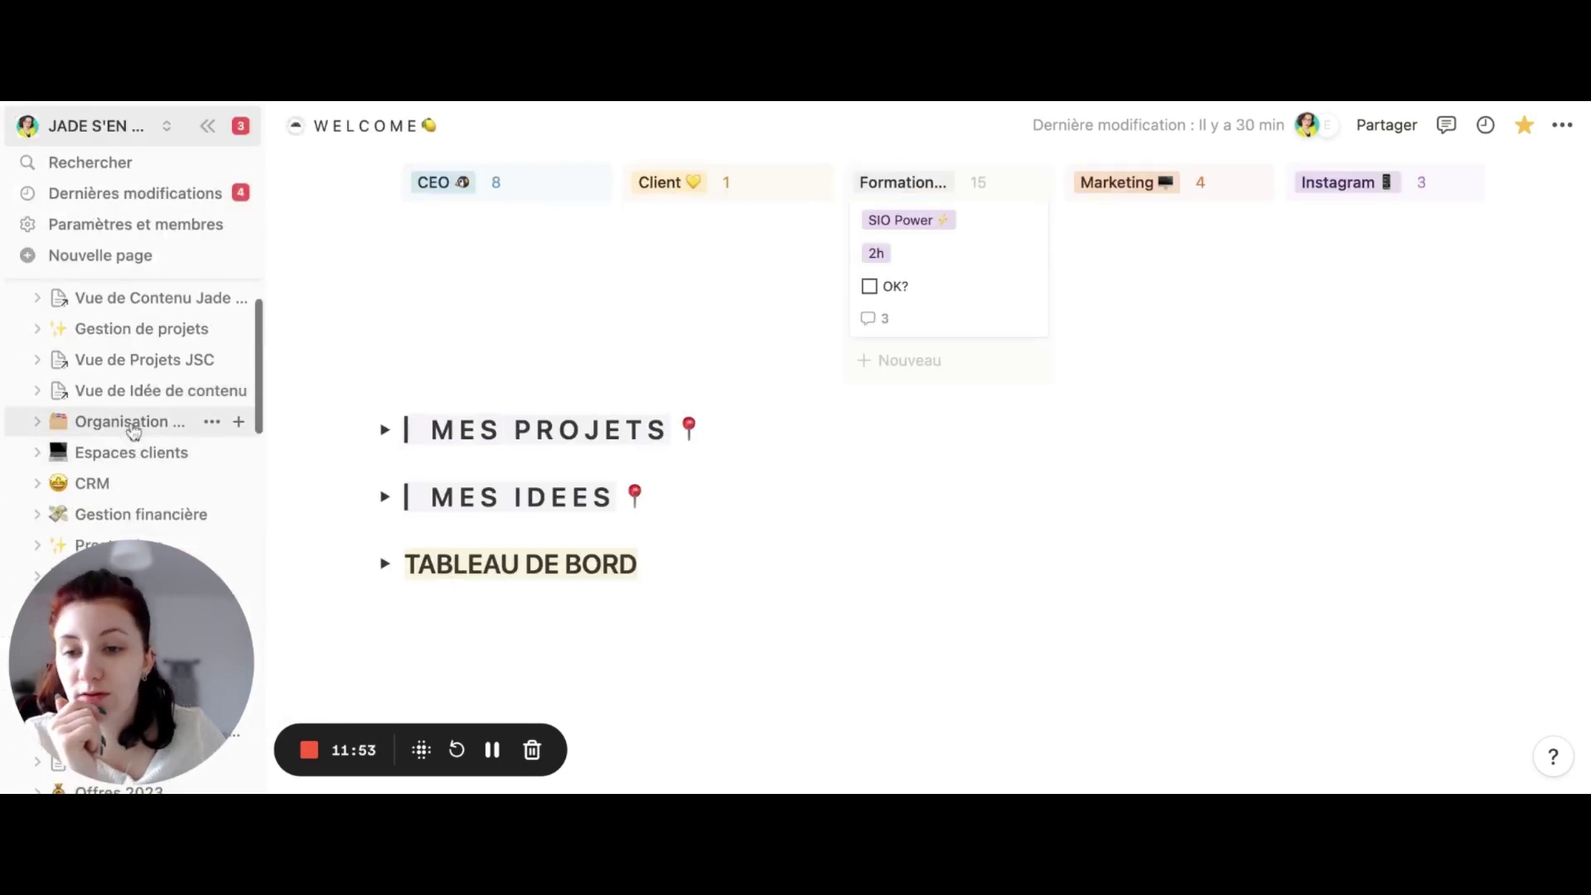
scroll(154, 429, down, 1)
scroll(157, 433, down, 1)
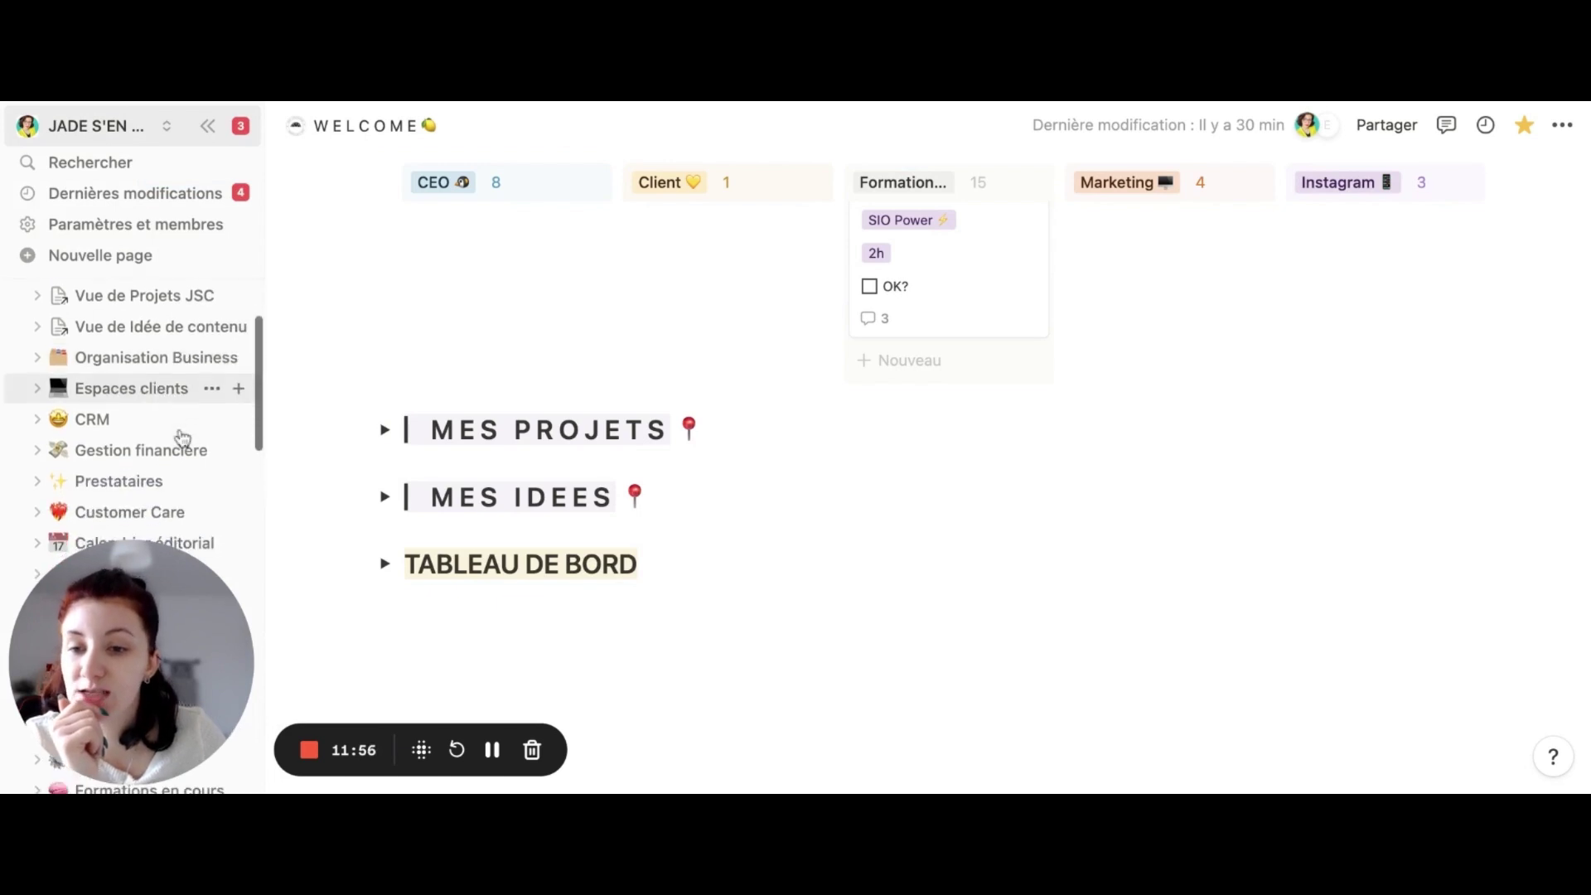
scroll(116, 415, down, 3)
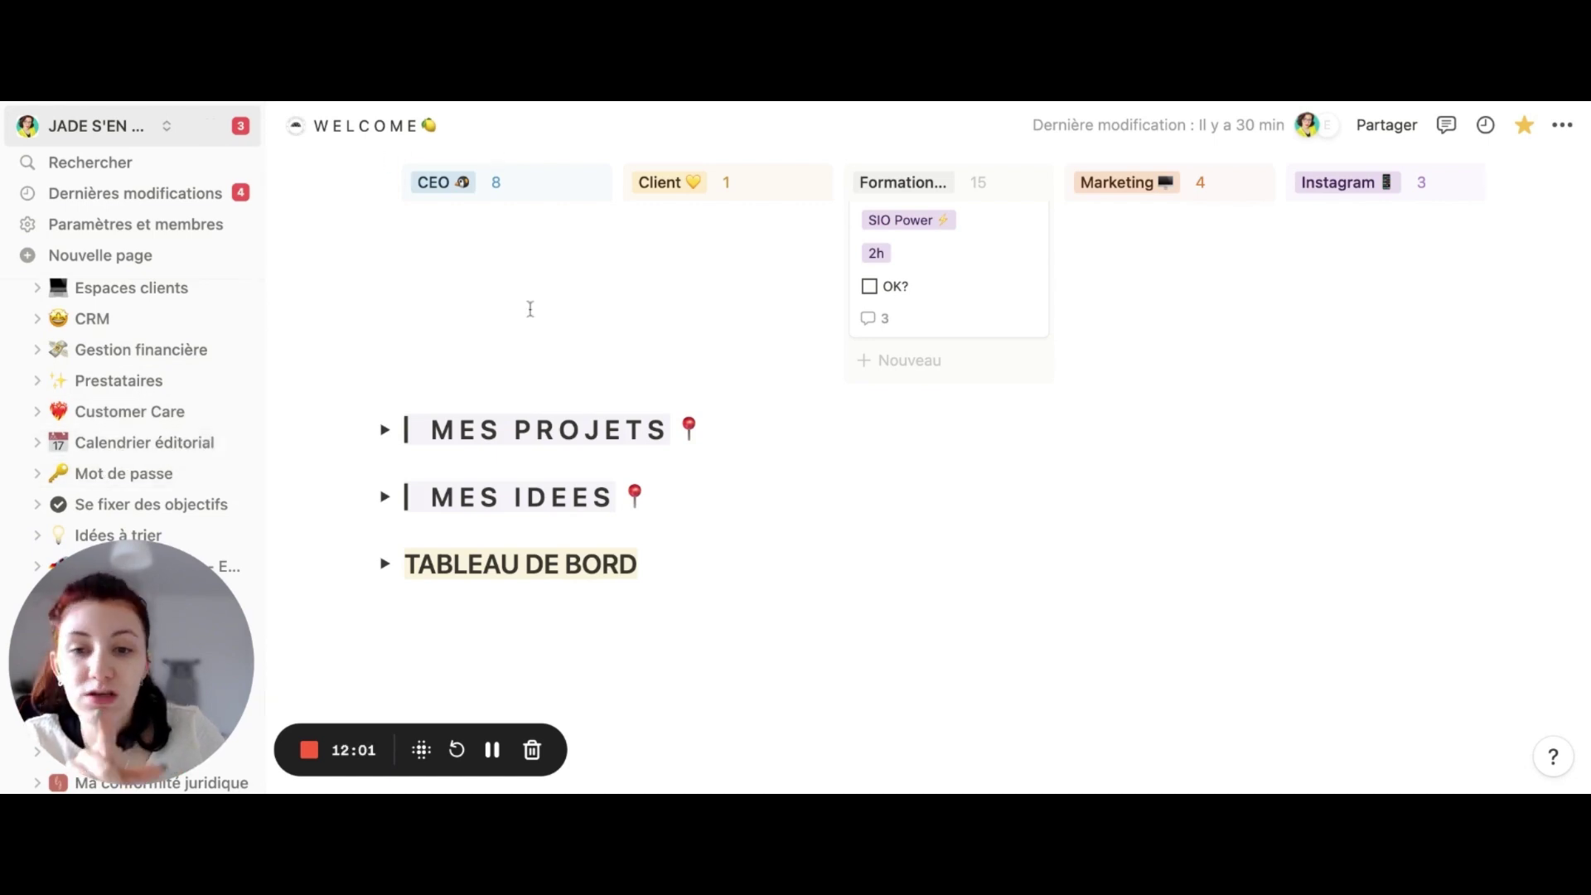
scroll(141, 447, down, 1)
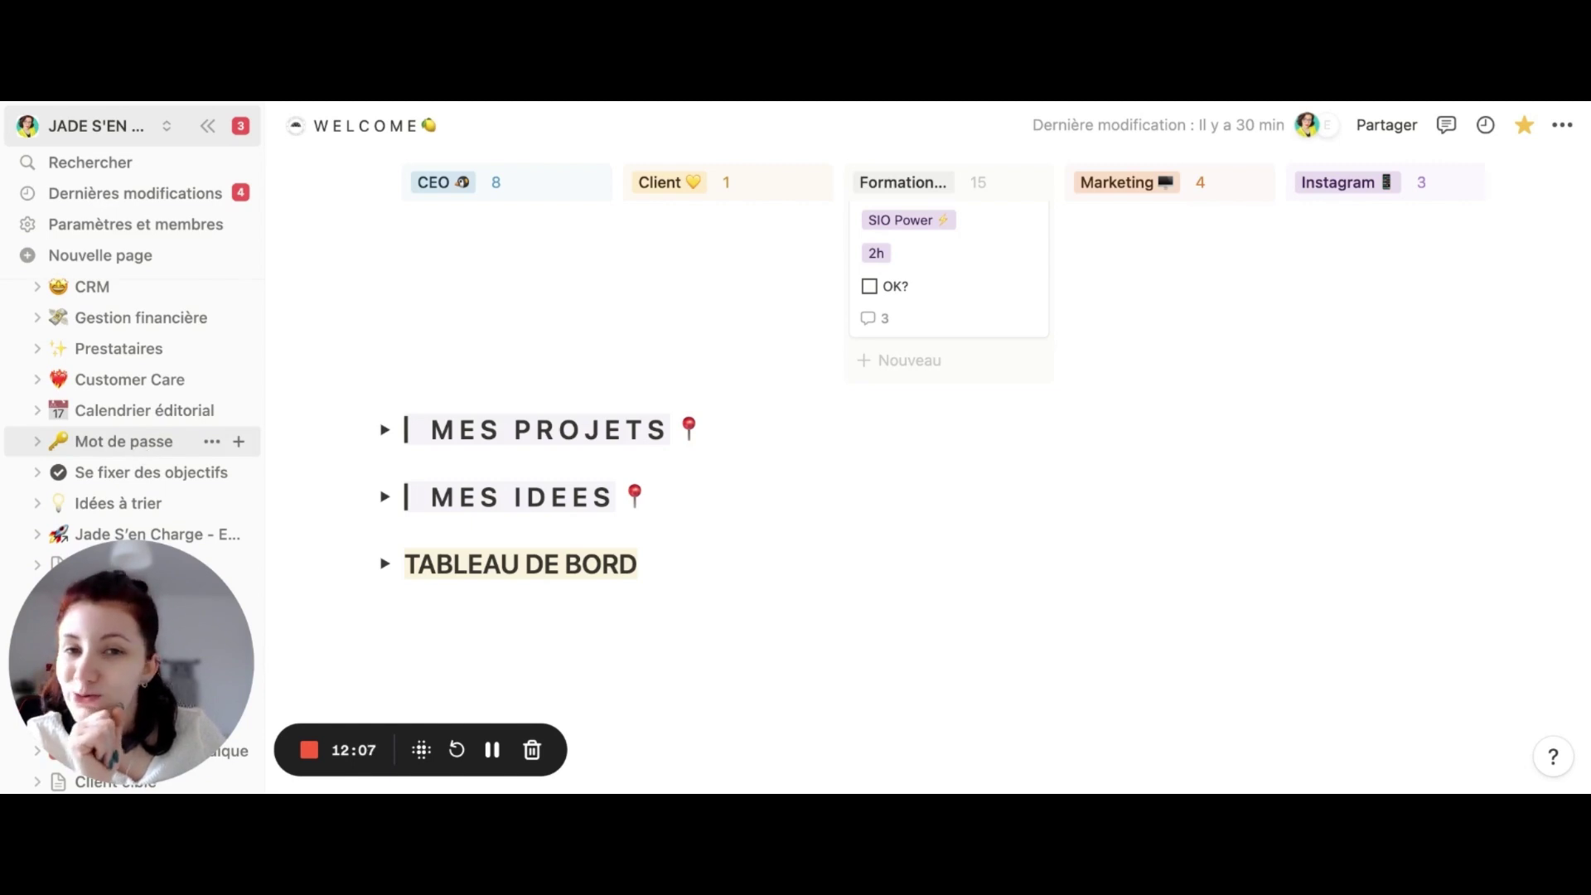
scroll(174, 448, down, 1)
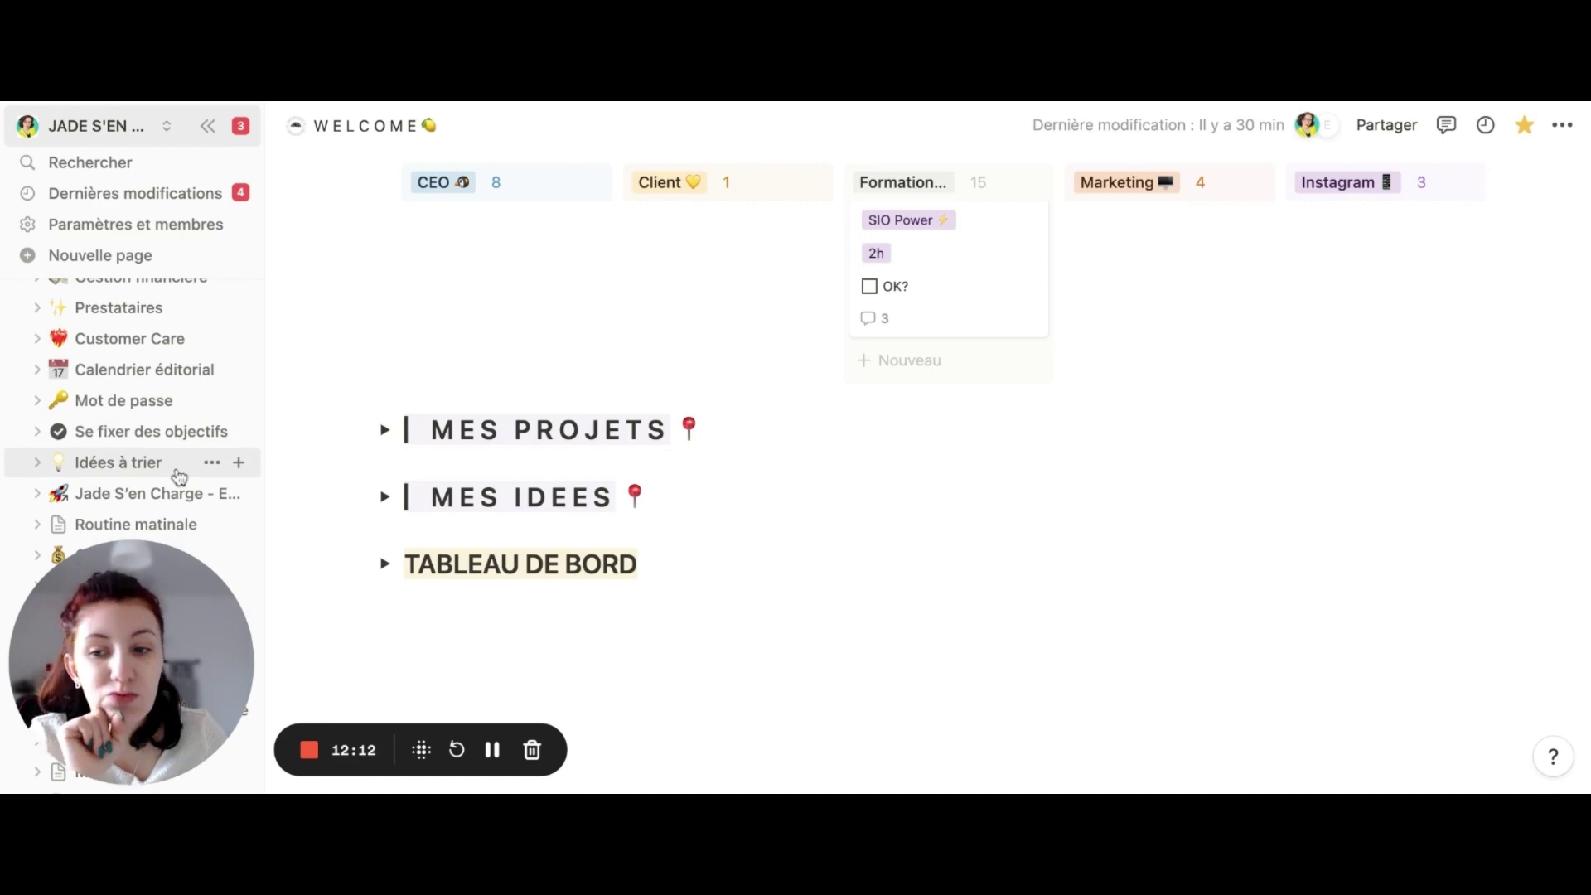
scroll(157, 439, down, 3)
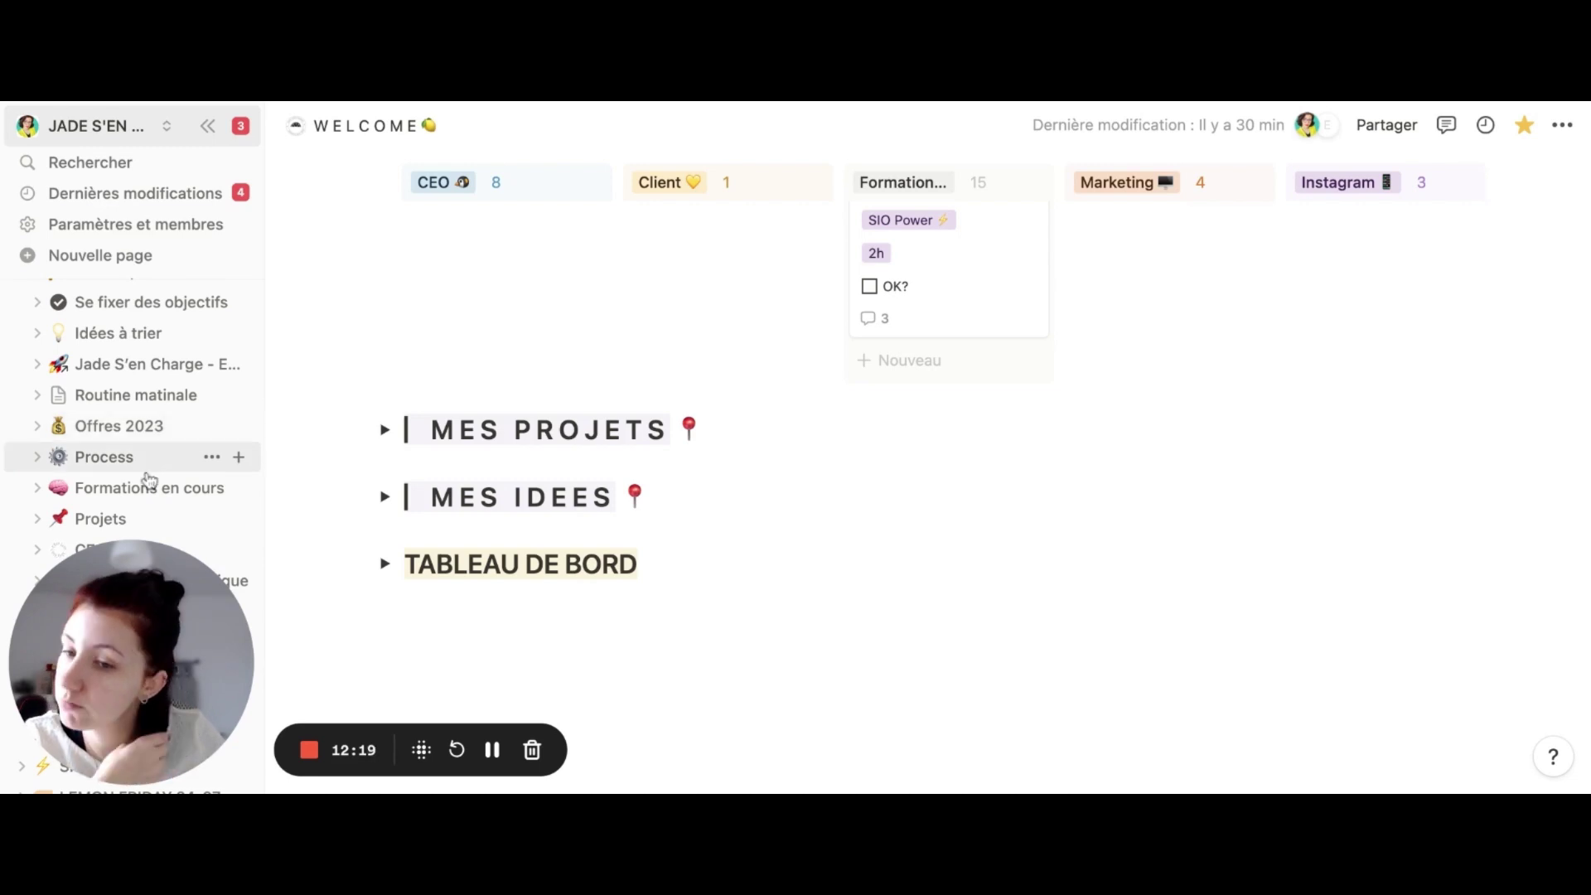
scroll(79, 515, down, 1)
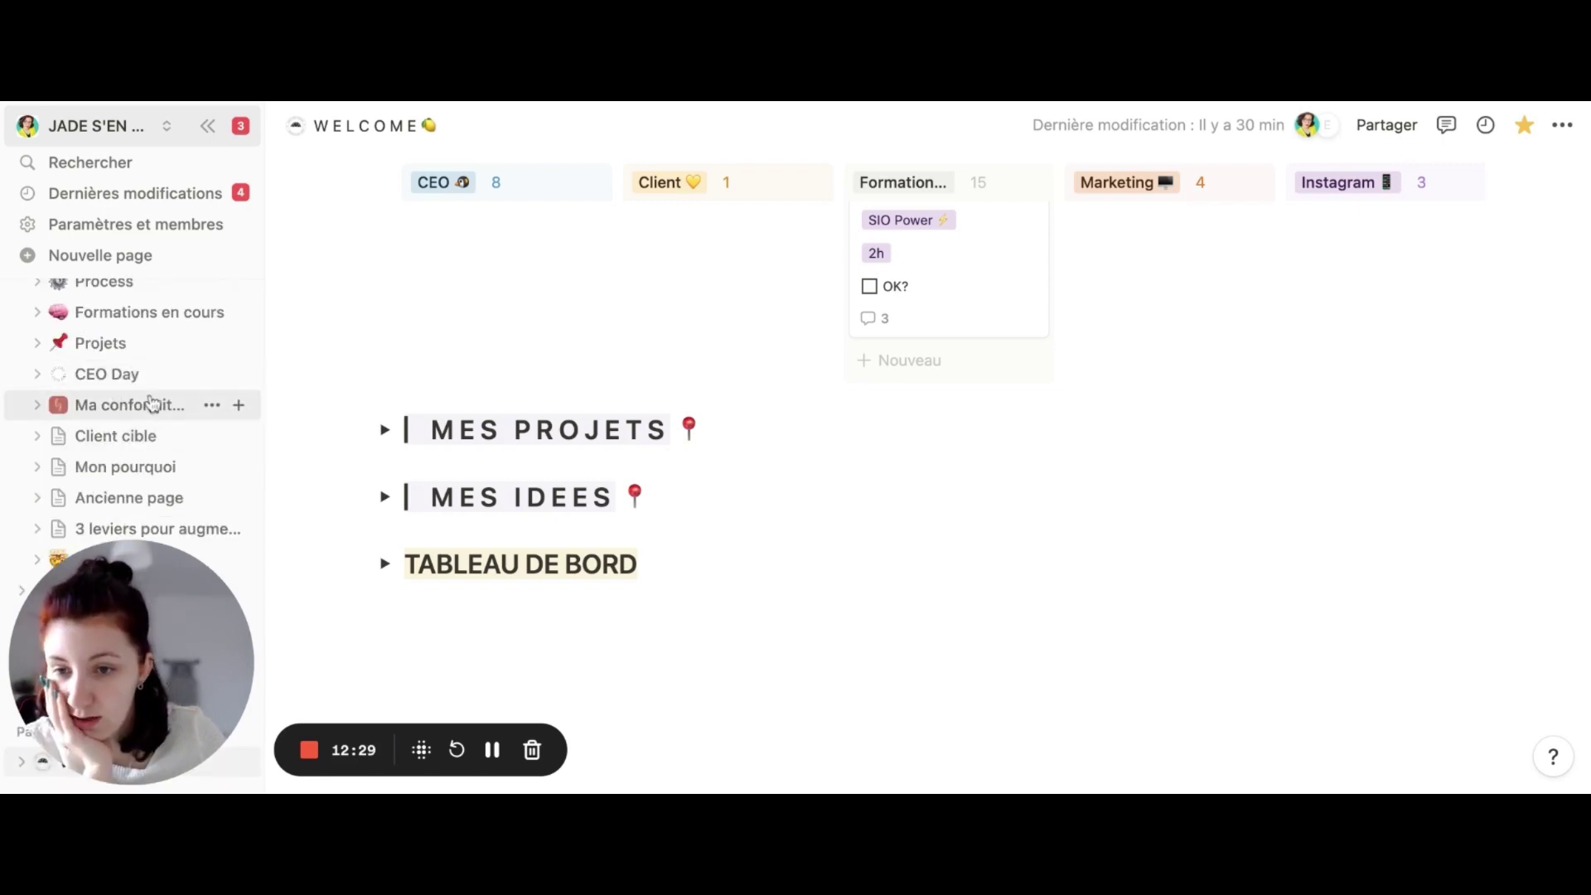
scroll(152, 404, down, 1)
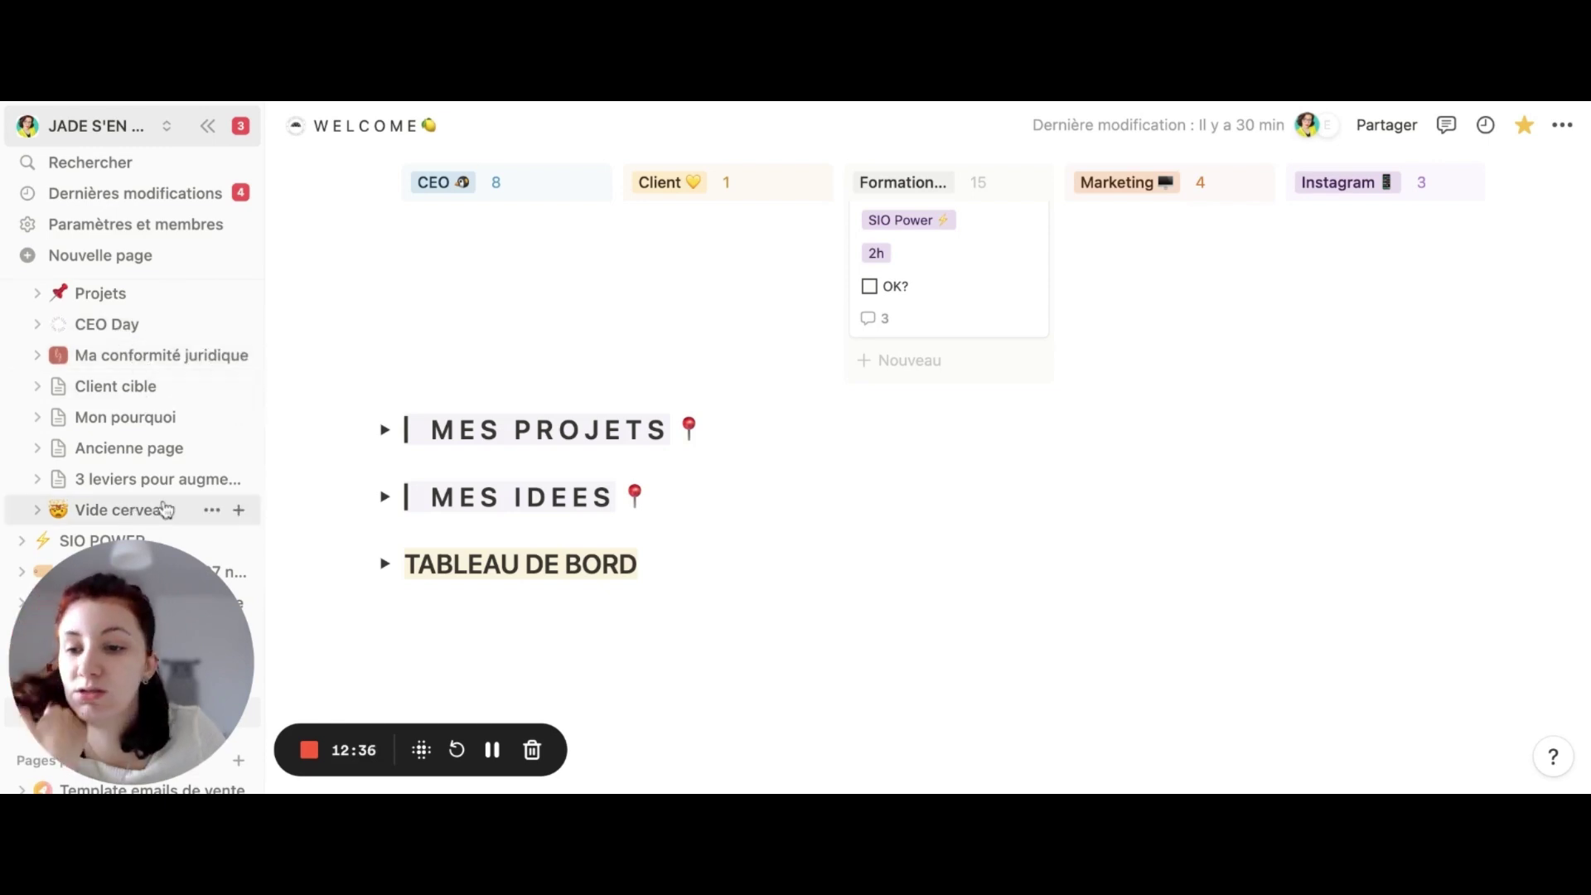
Open the Organisation Business subpage of WELCOME and view its Mon organisation business gallery
scroll(163, 508, down, 5)
scroll(164, 508, up, 3)
scroll(149, 464, down, 2)
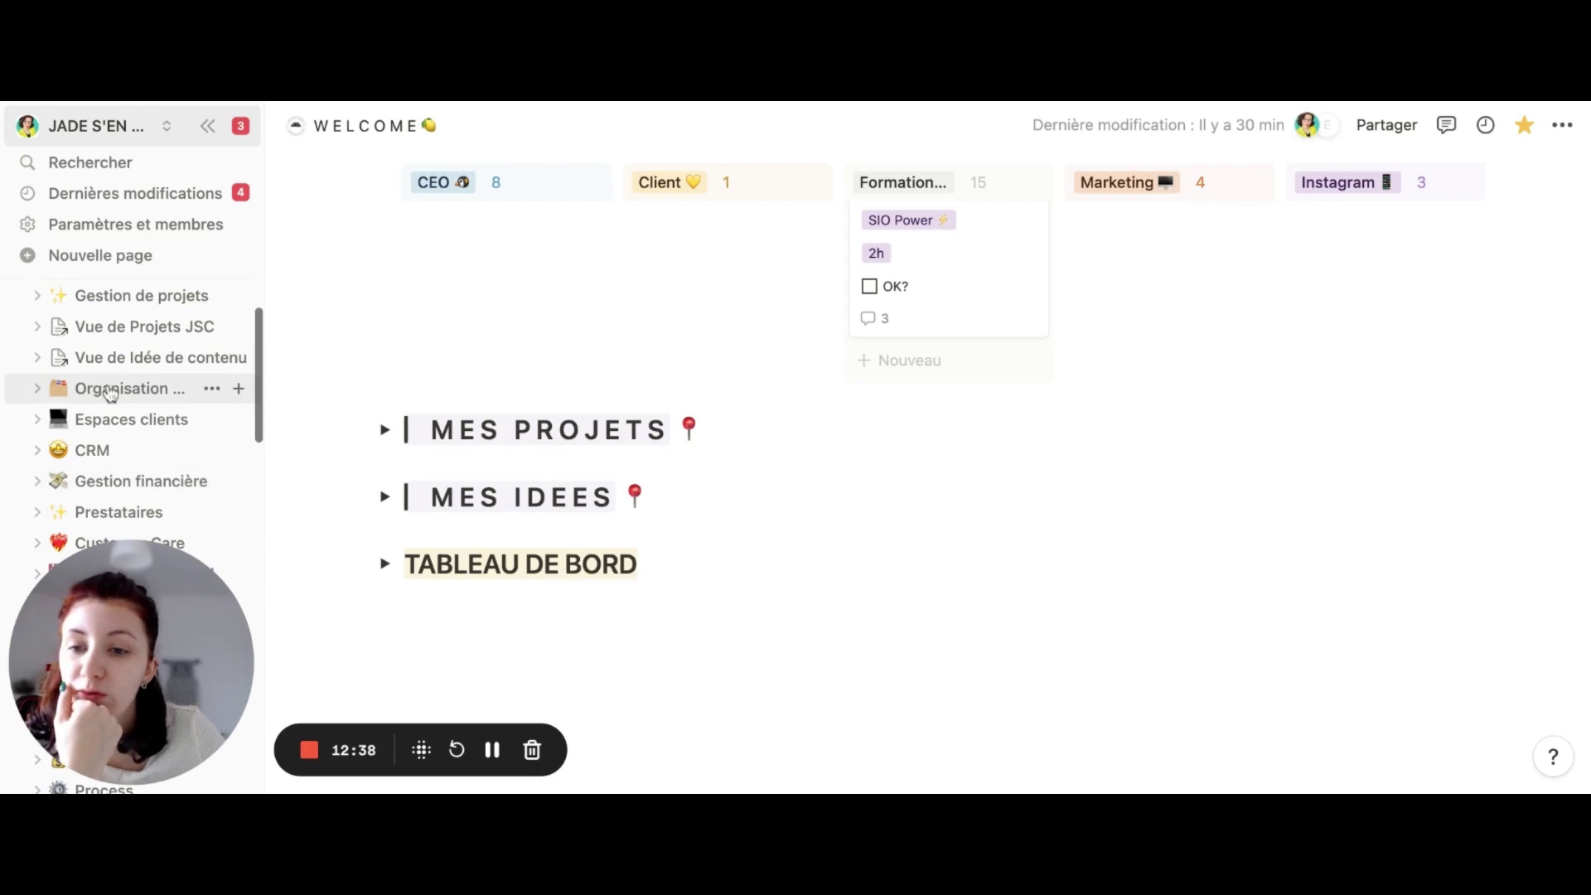
click(110, 393)
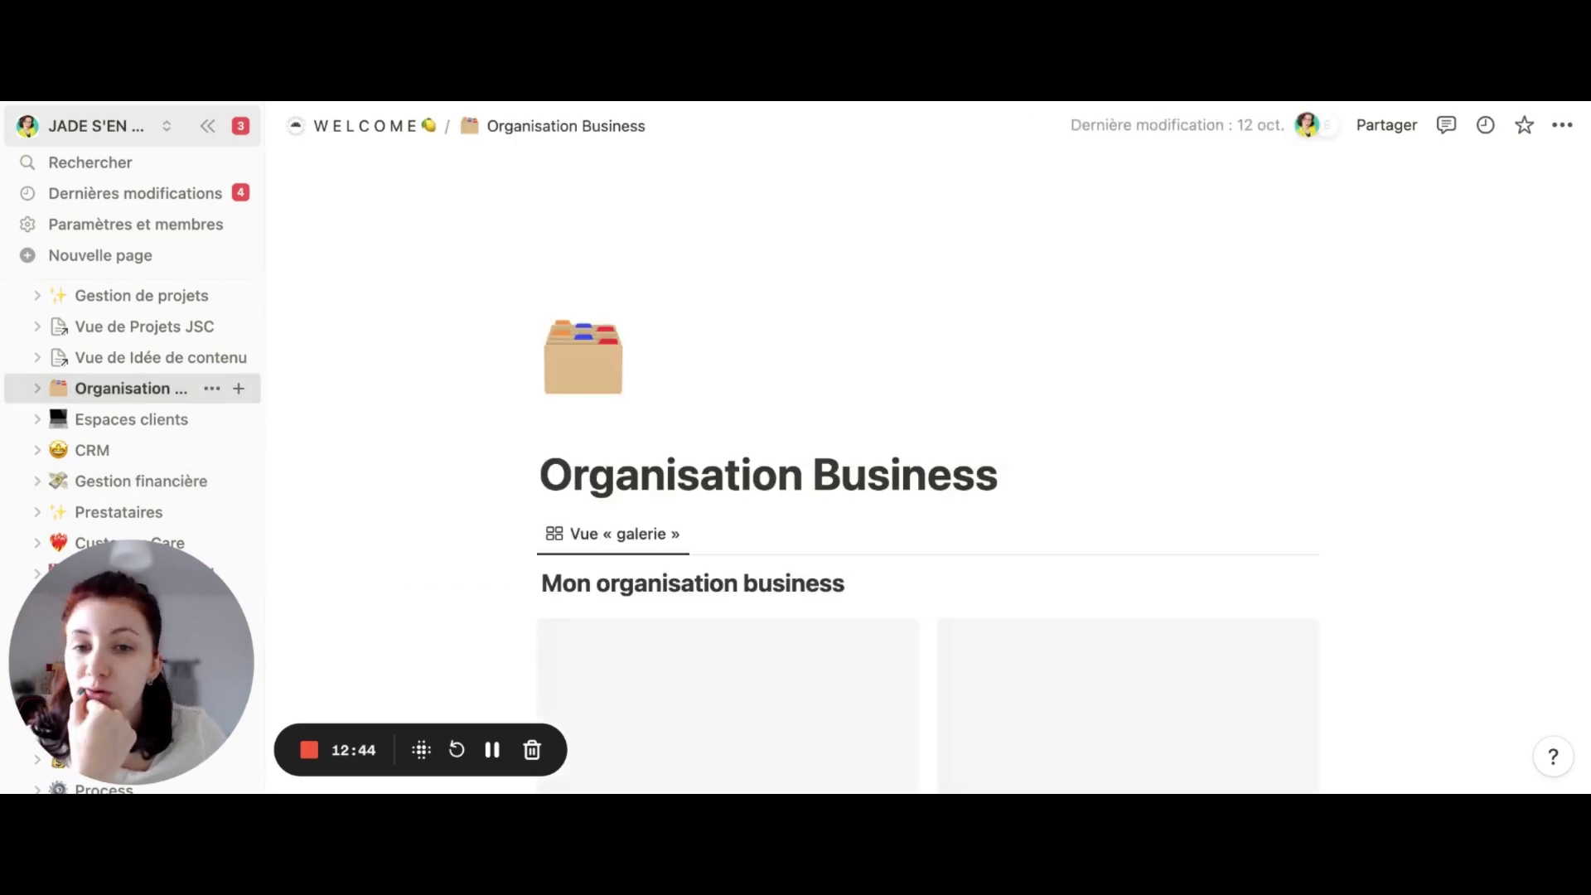
scroll(438, 437, down, 3)
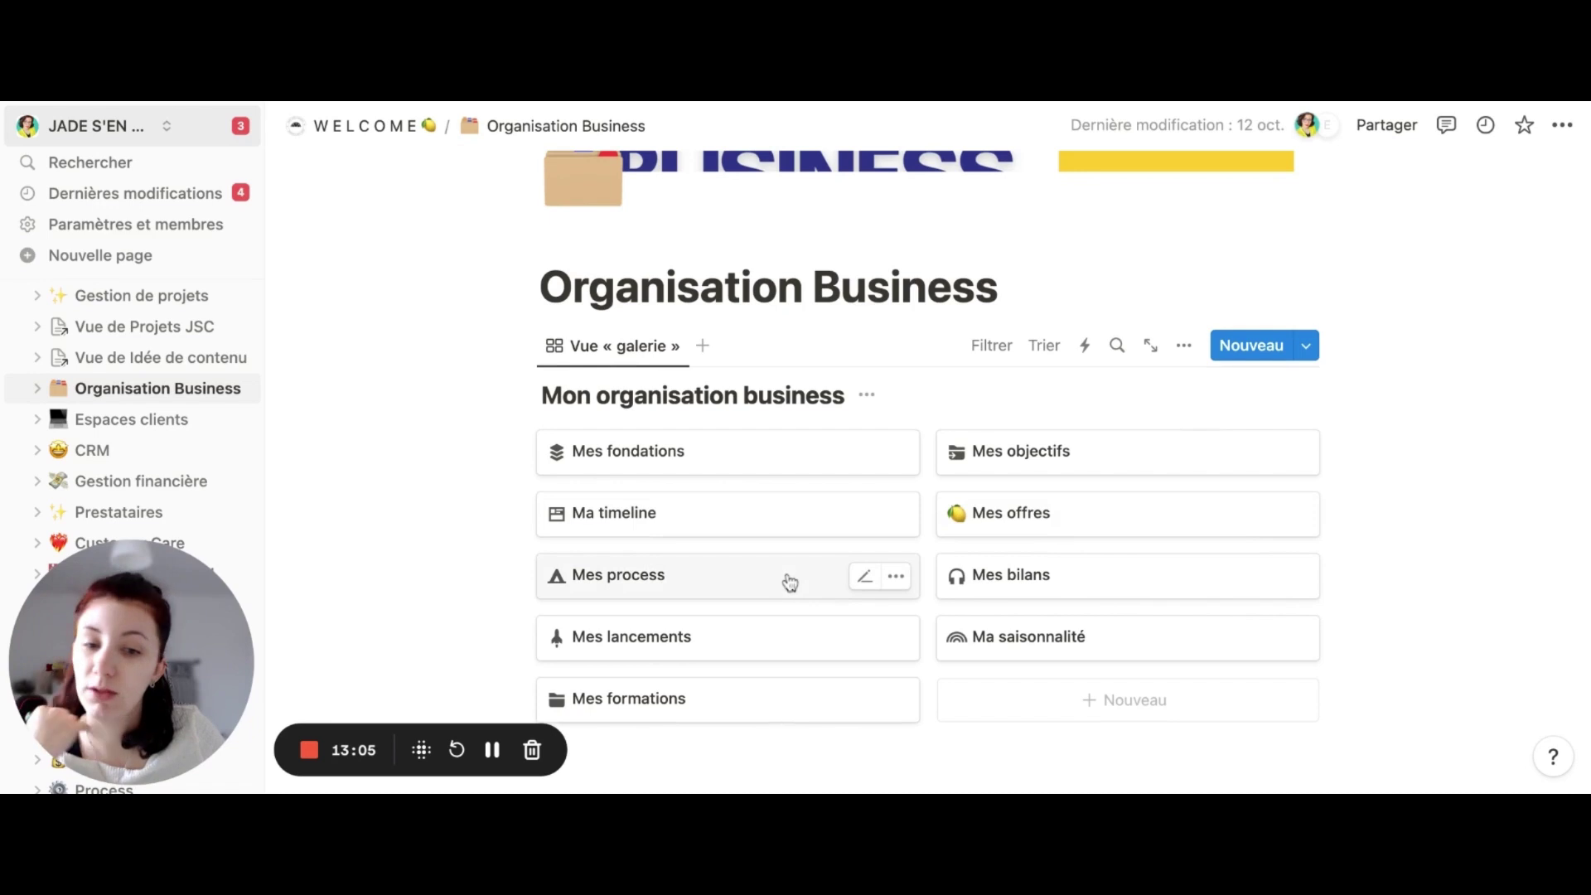
scroll(872, 701, up, 1)
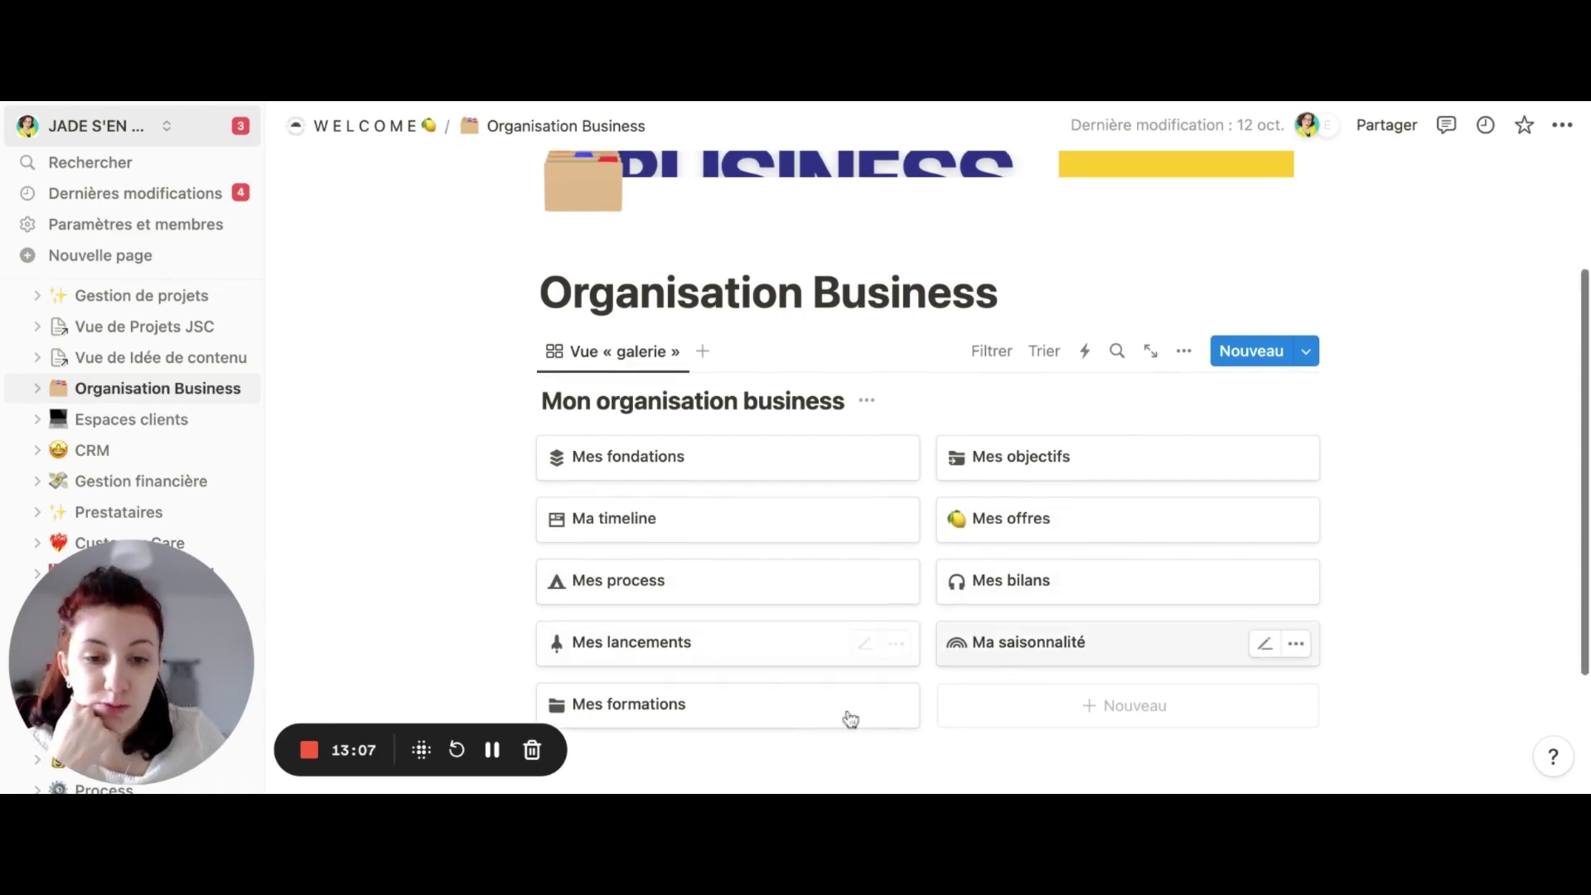
scroll(829, 638, down, 2)
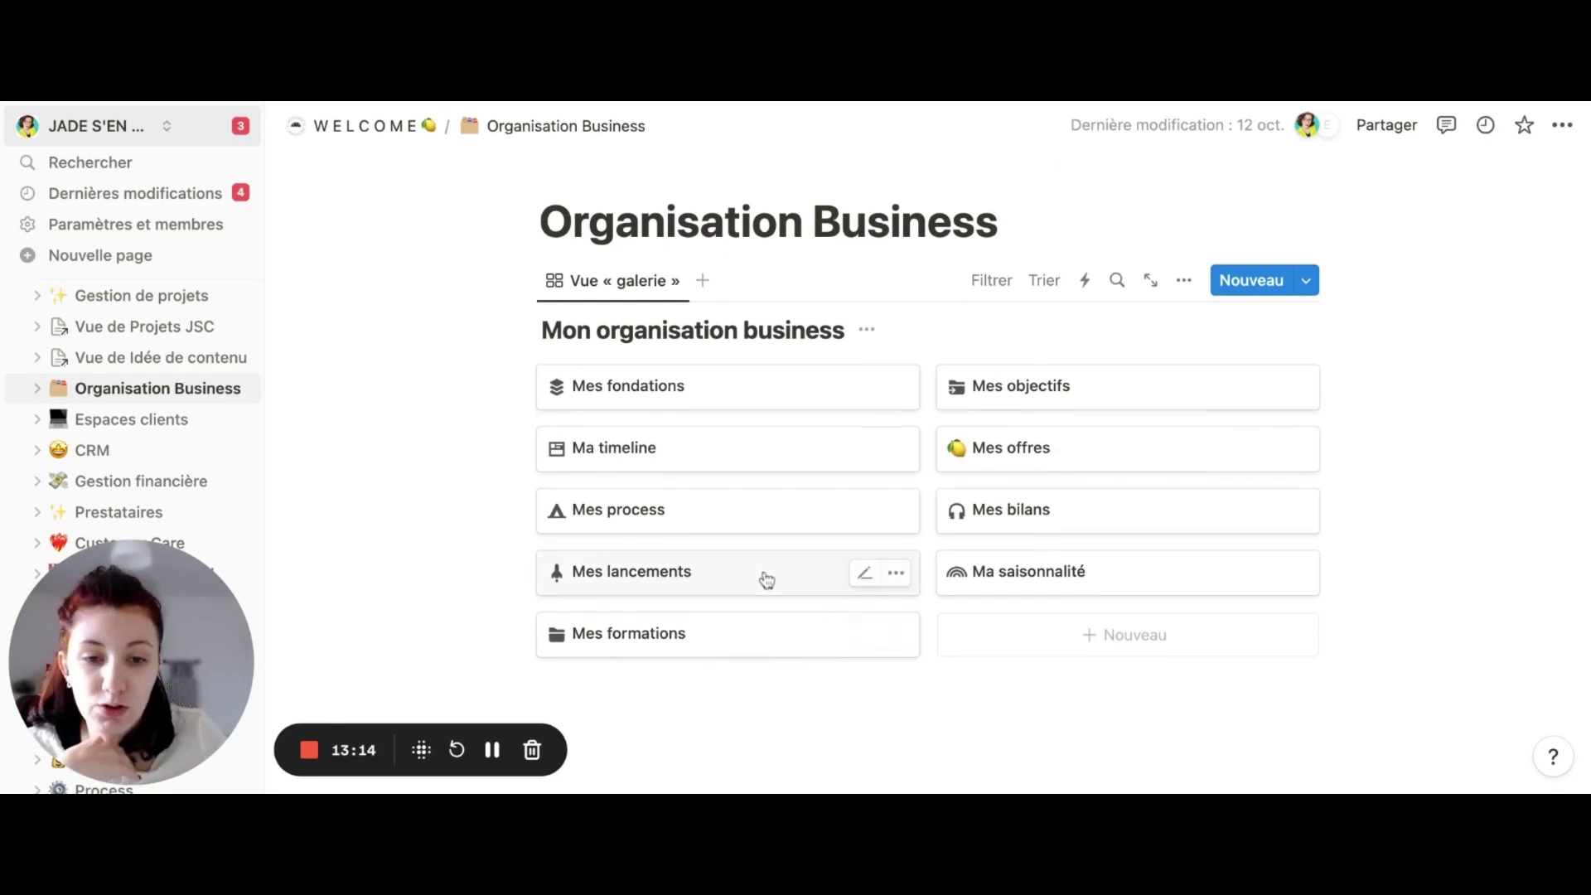
Open the Espaces clients page and review its CRM table of current clients and the Espaces Collaborations lists
click(124, 420)
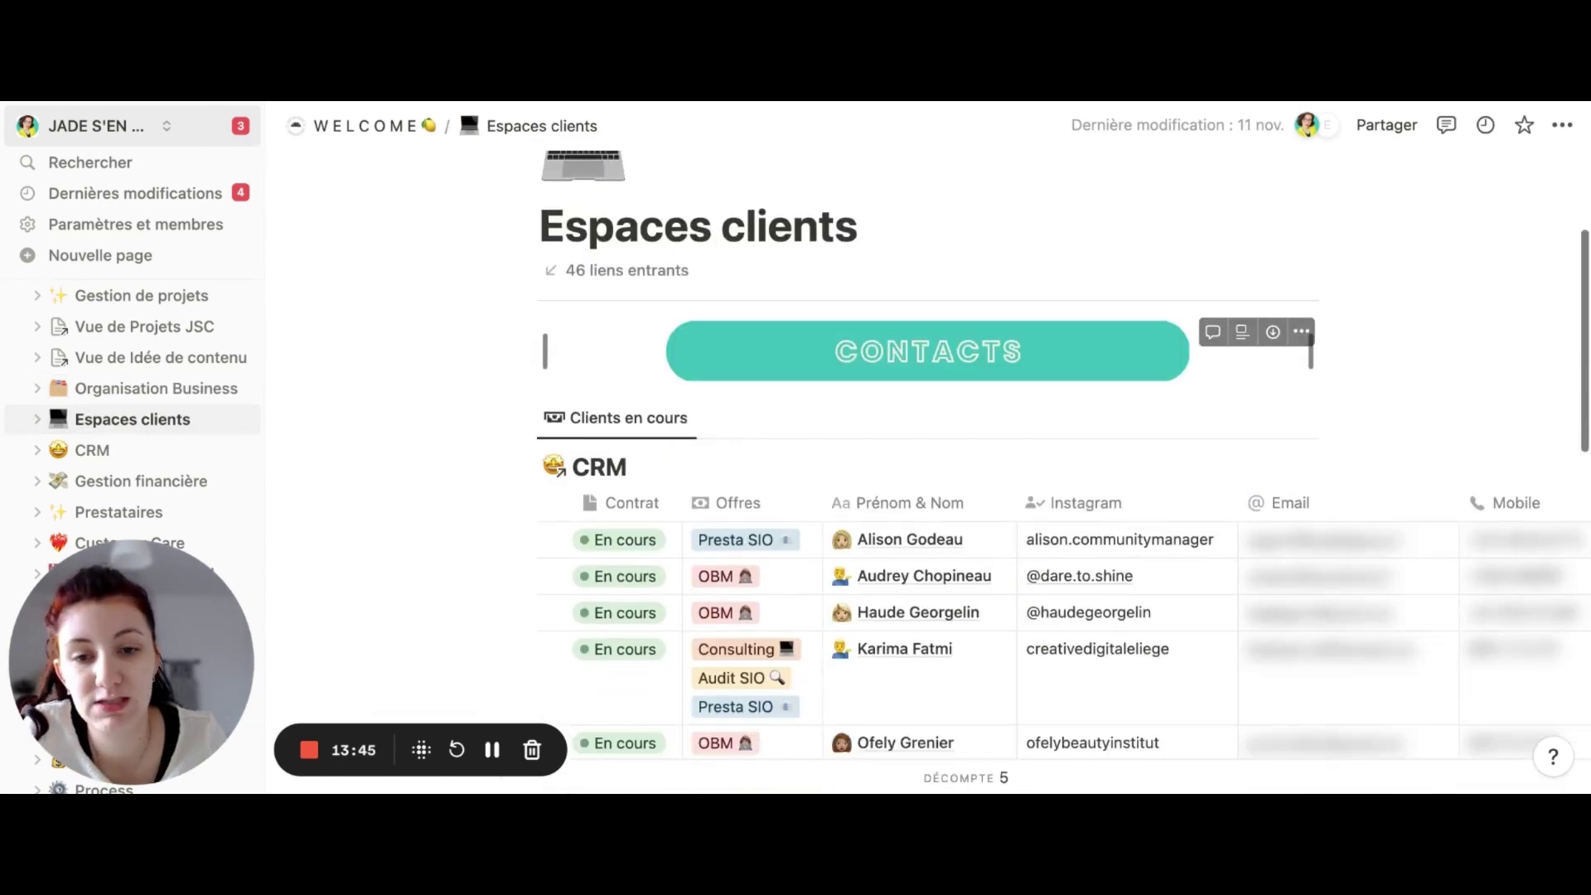
scroll(929, 414, down, 3)
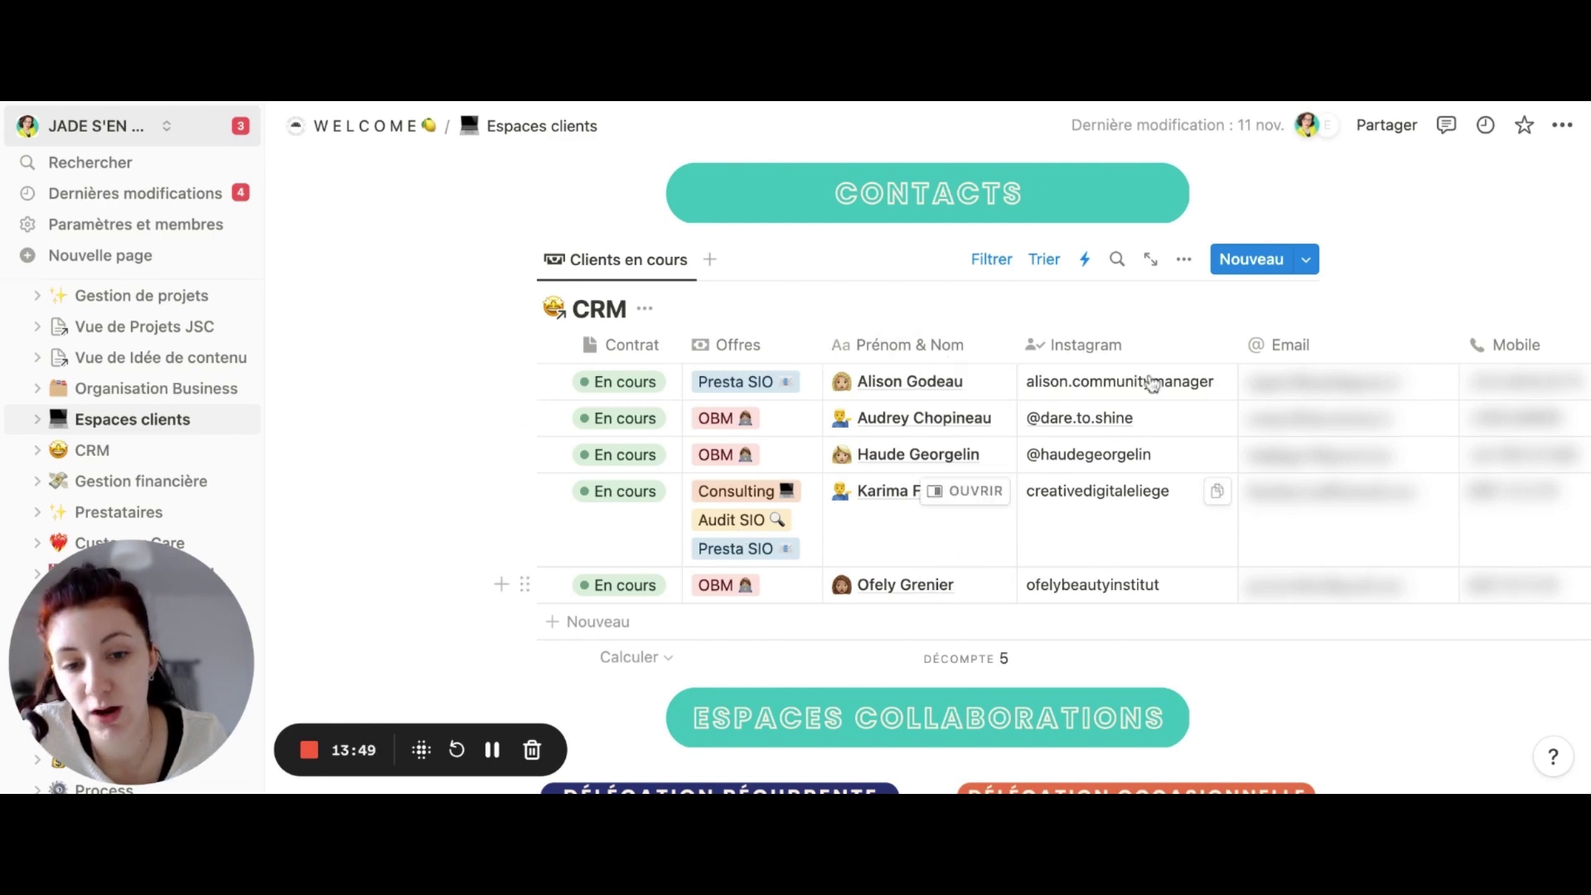
scroll(1187, 493, down, 1)
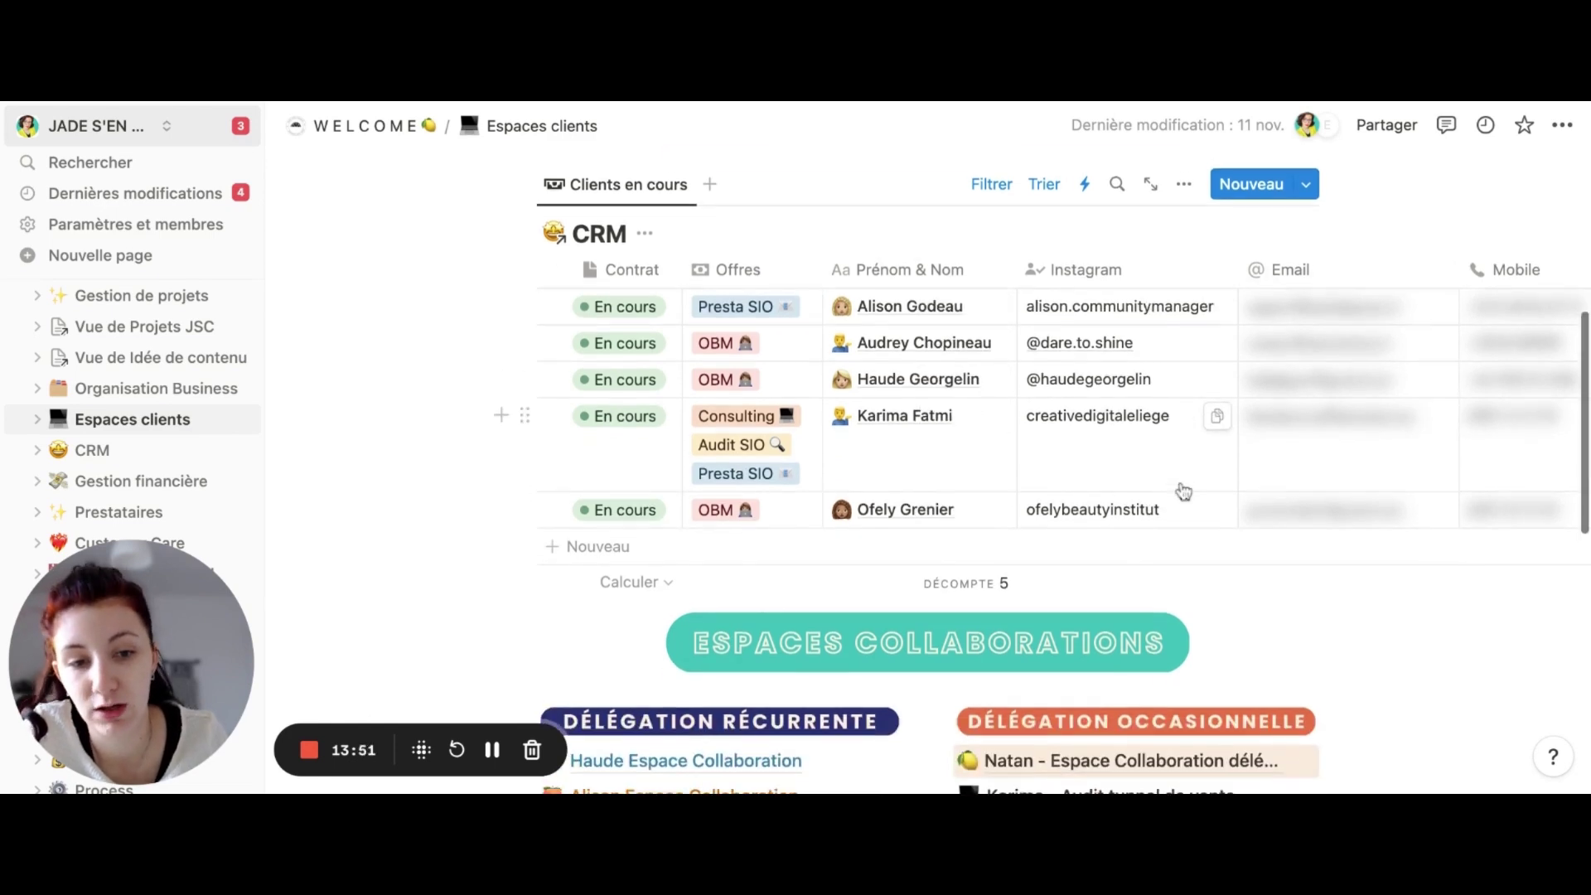
scroll(1183, 491, down, 5)
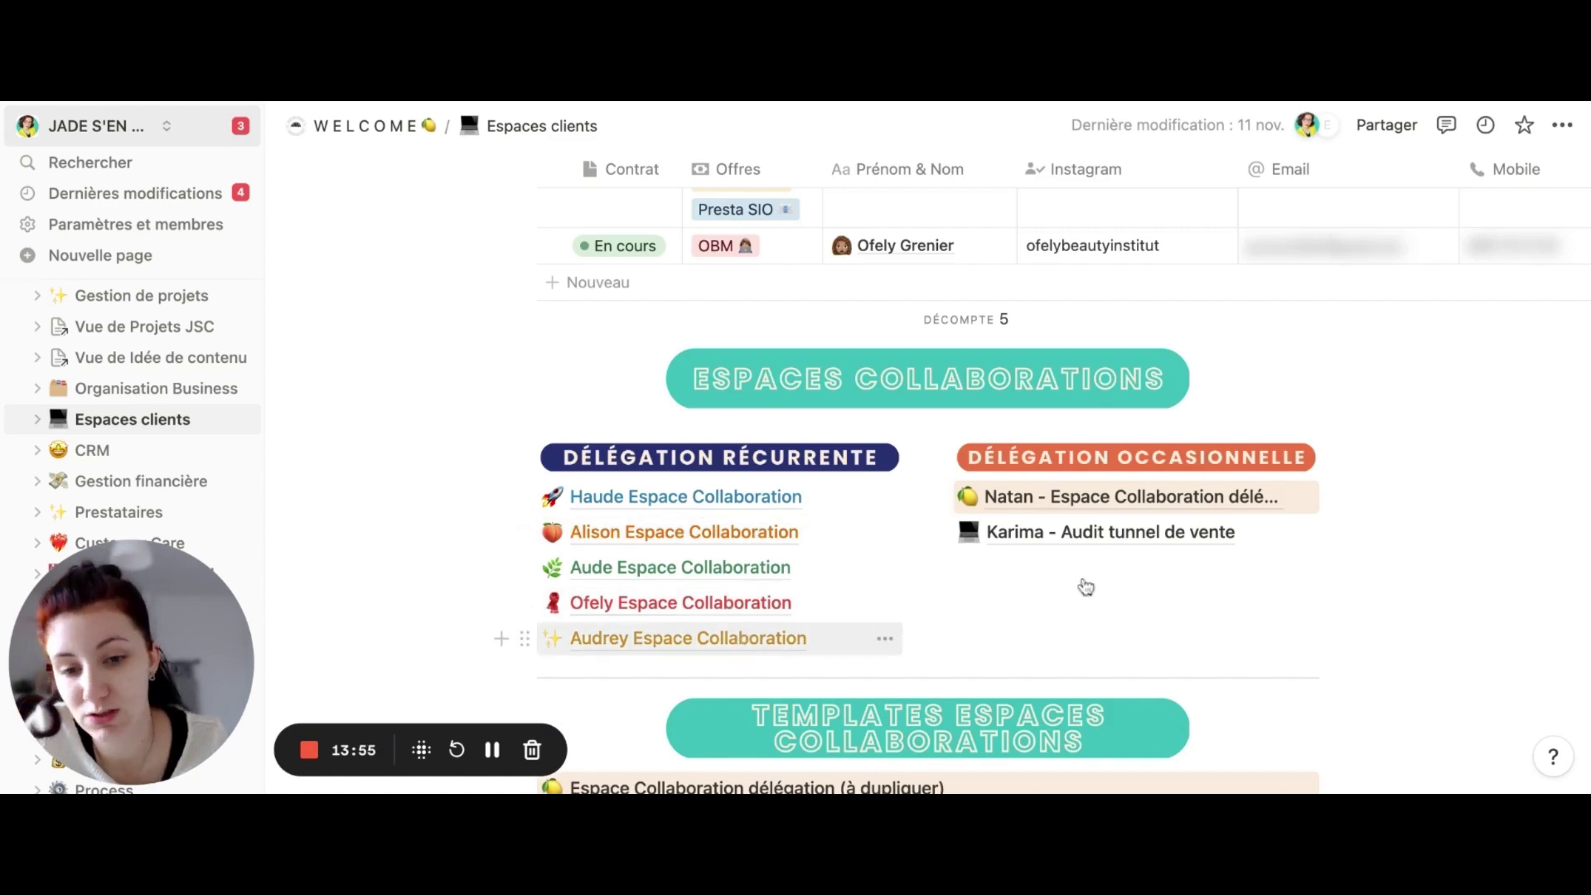
mouse_move(1088, 537)
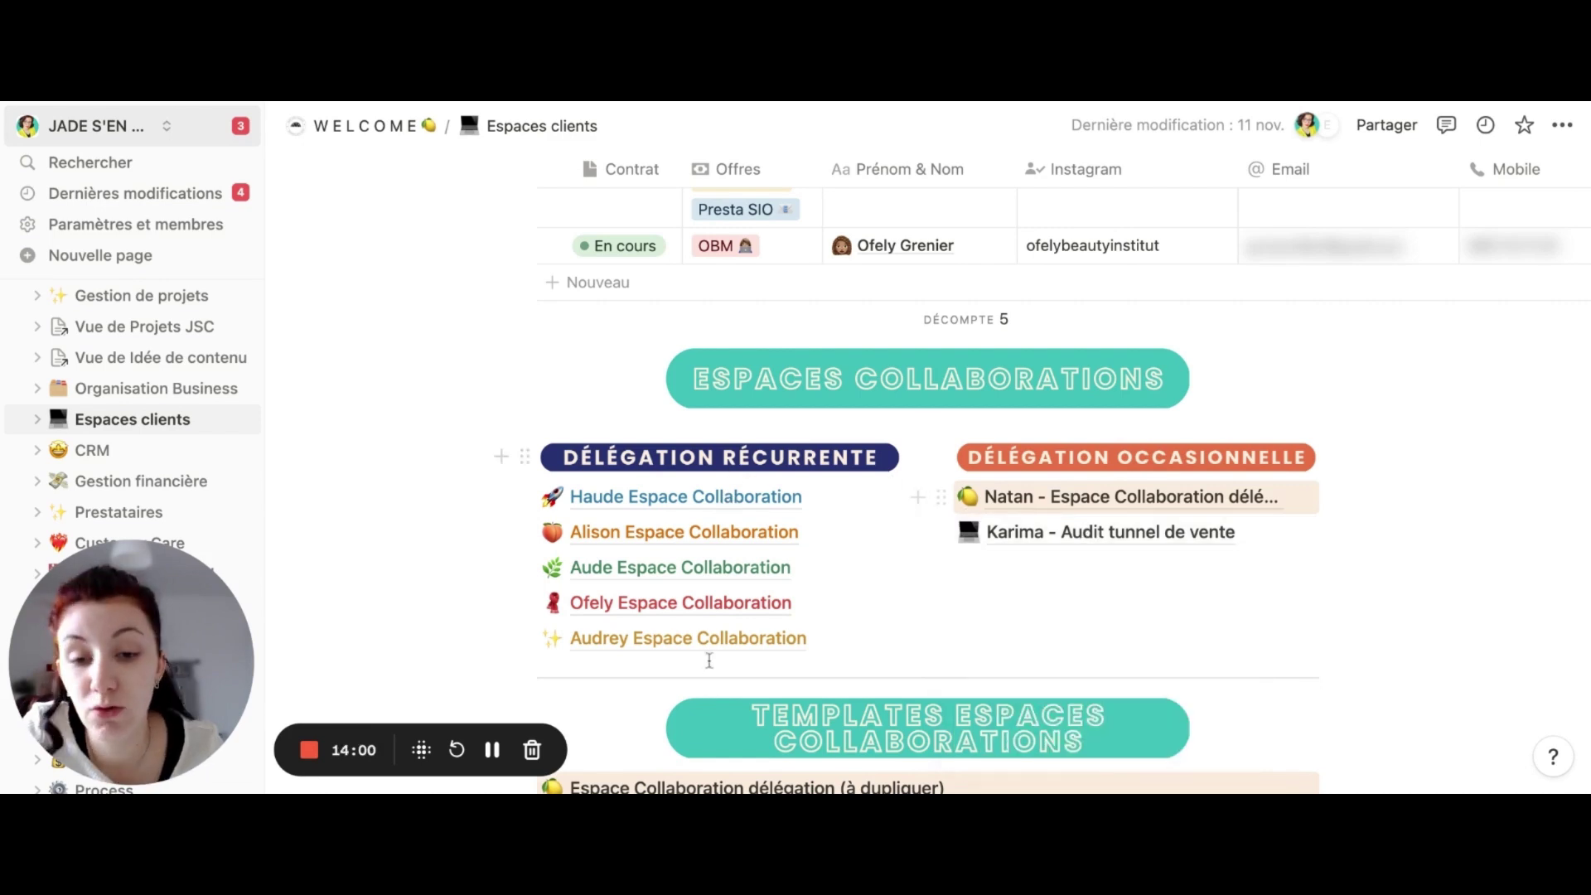
Review the Templates Espaces Collaborations section of Espaces clients and preview the Témoignages page
scroll(708, 659, down, 6)
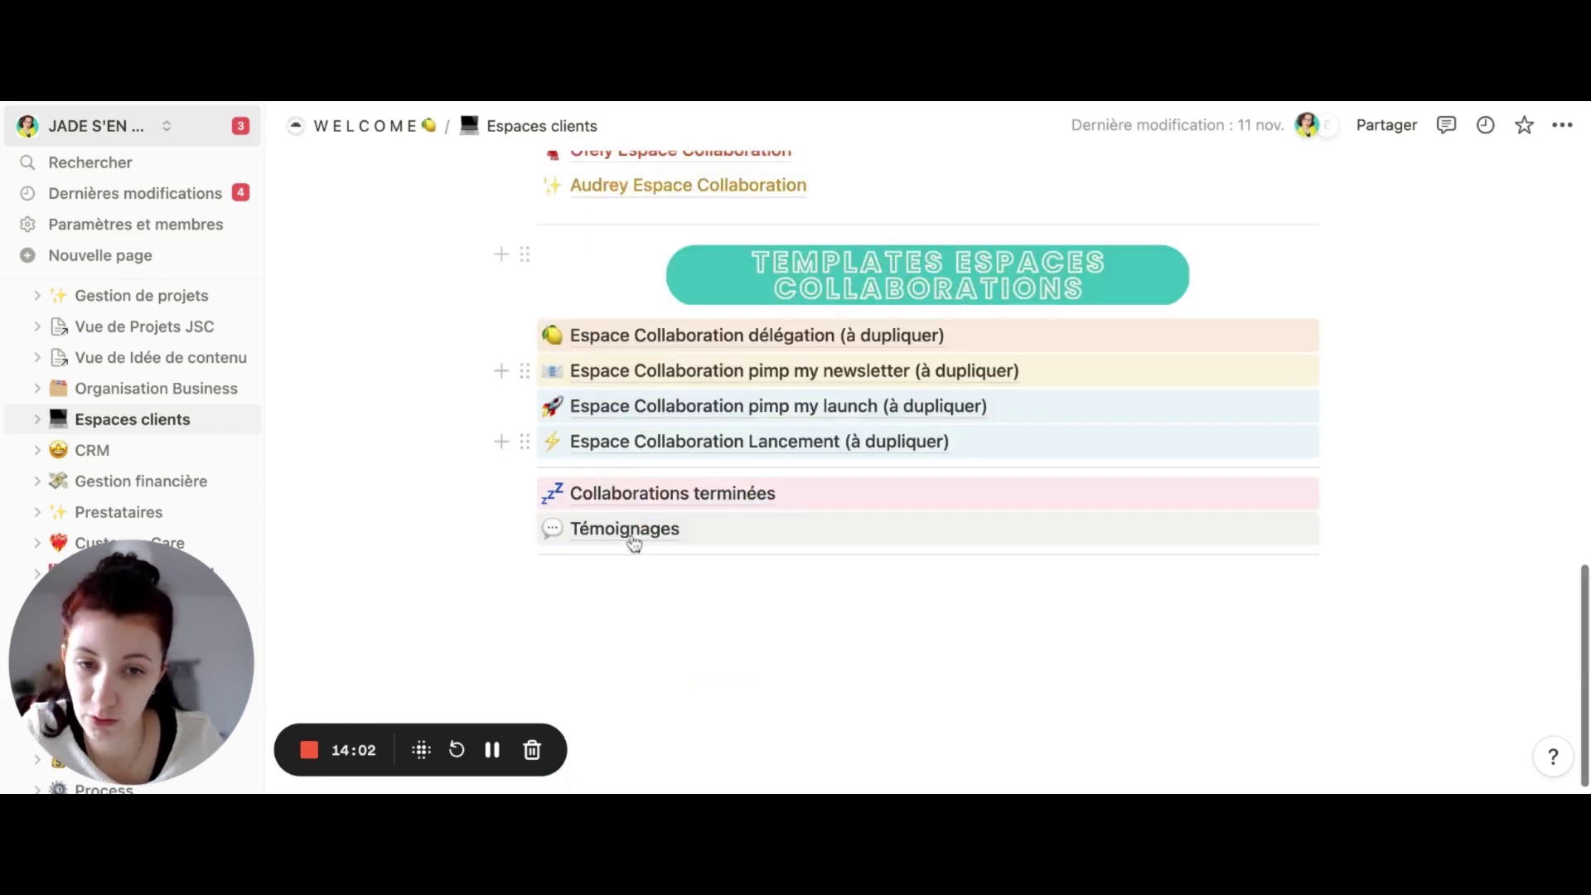
mouse_move(629, 531)
mouse_move(697, 342)
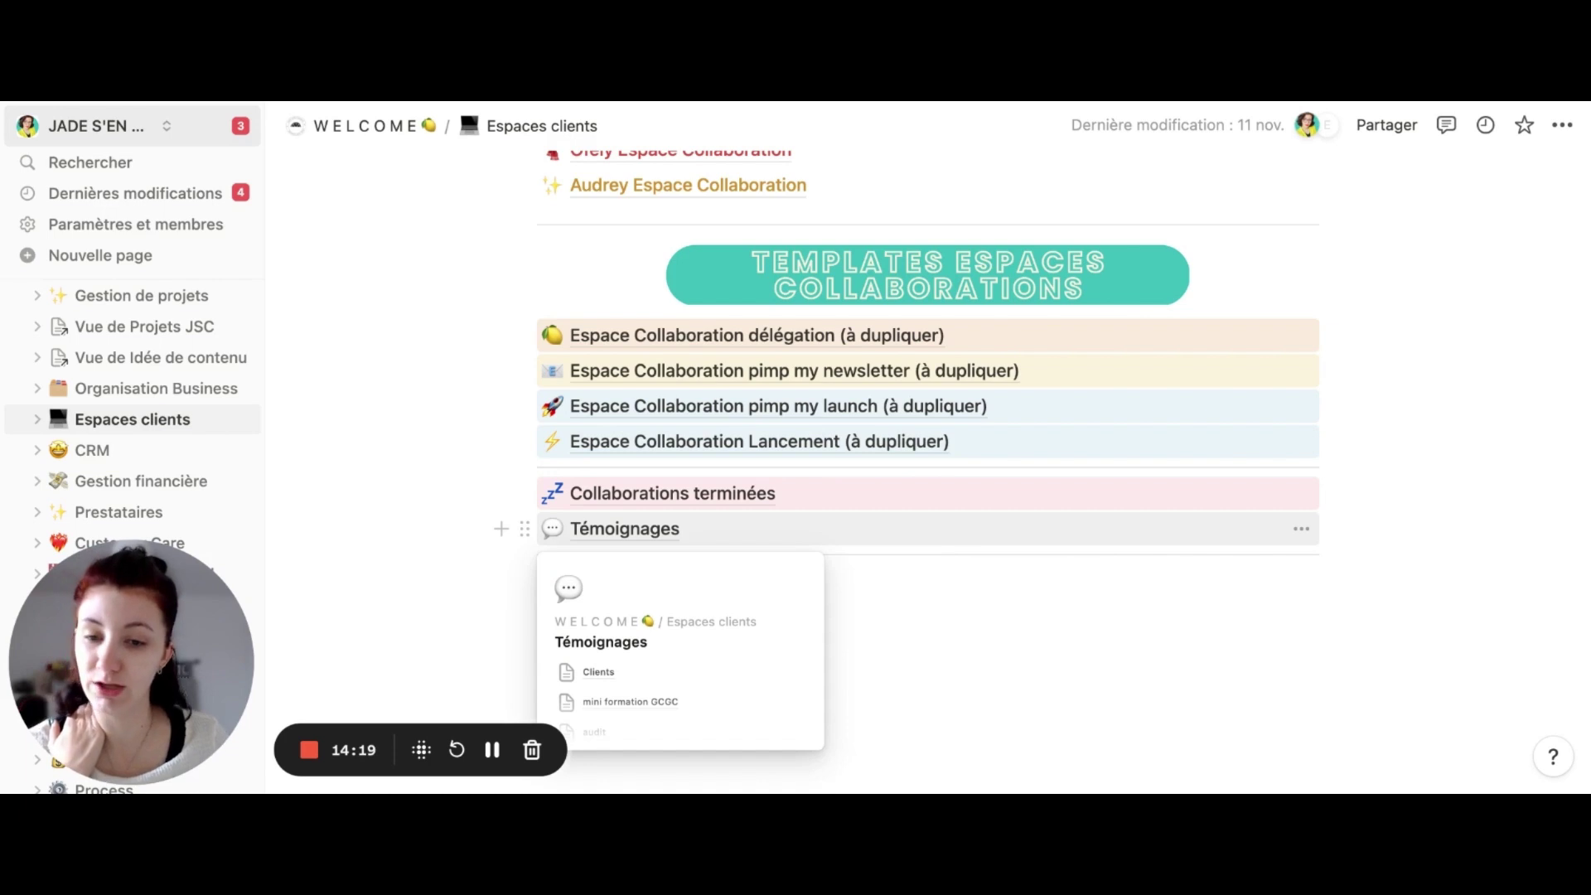
scroll(1085, 241, up, 6)
scroll(1085, 242, down, 5)
scroll(1085, 242, up, 1)
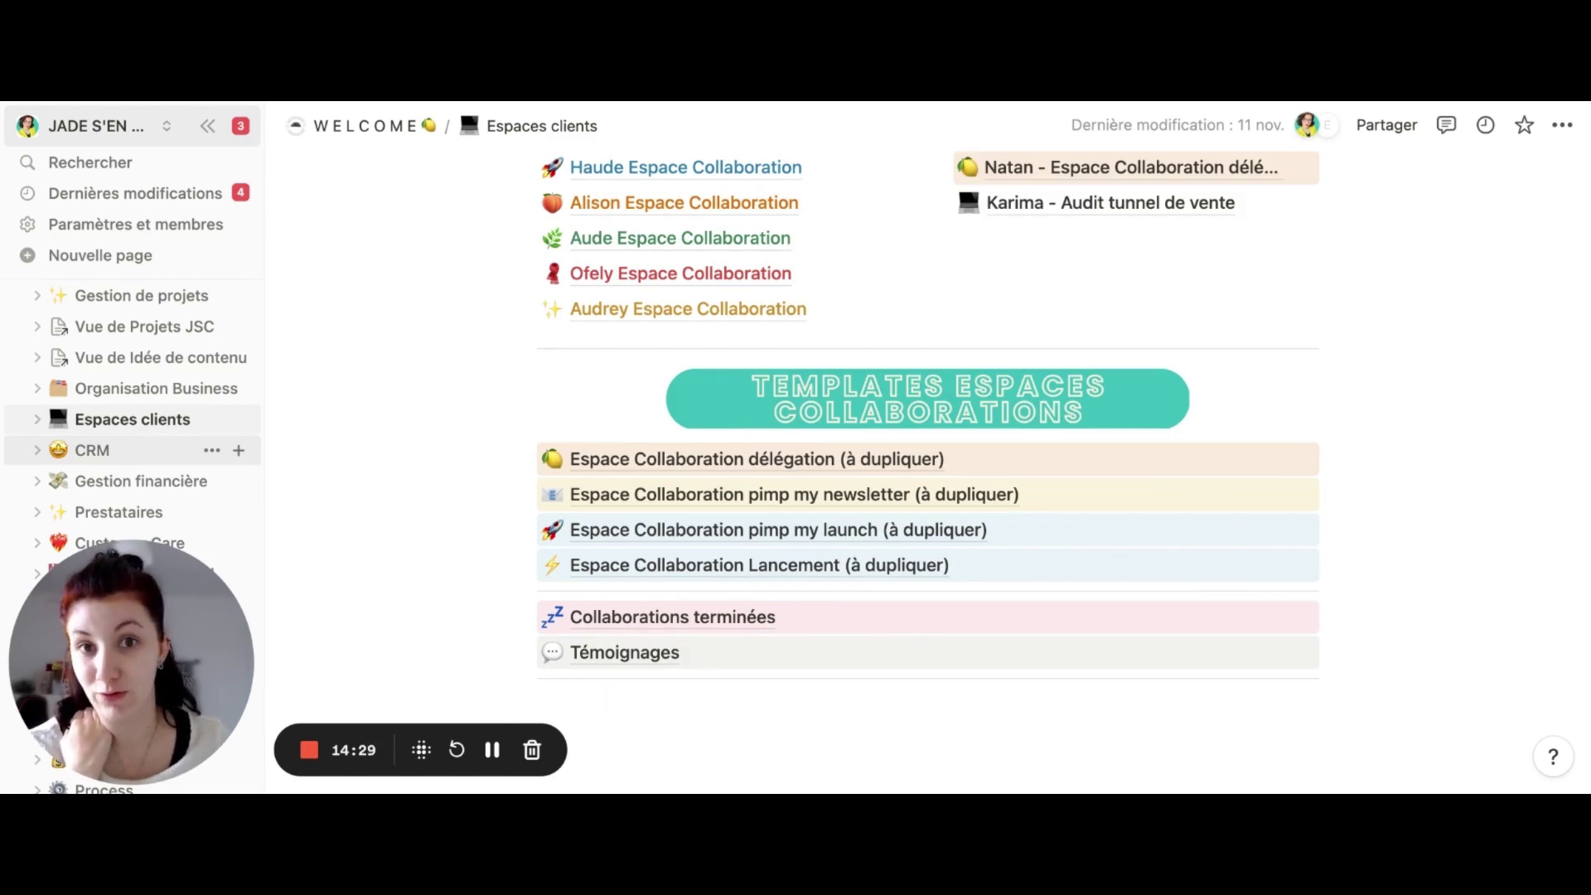
Open the CRM page and list all of its views, from Demande de devis to PB
click(92, 450)
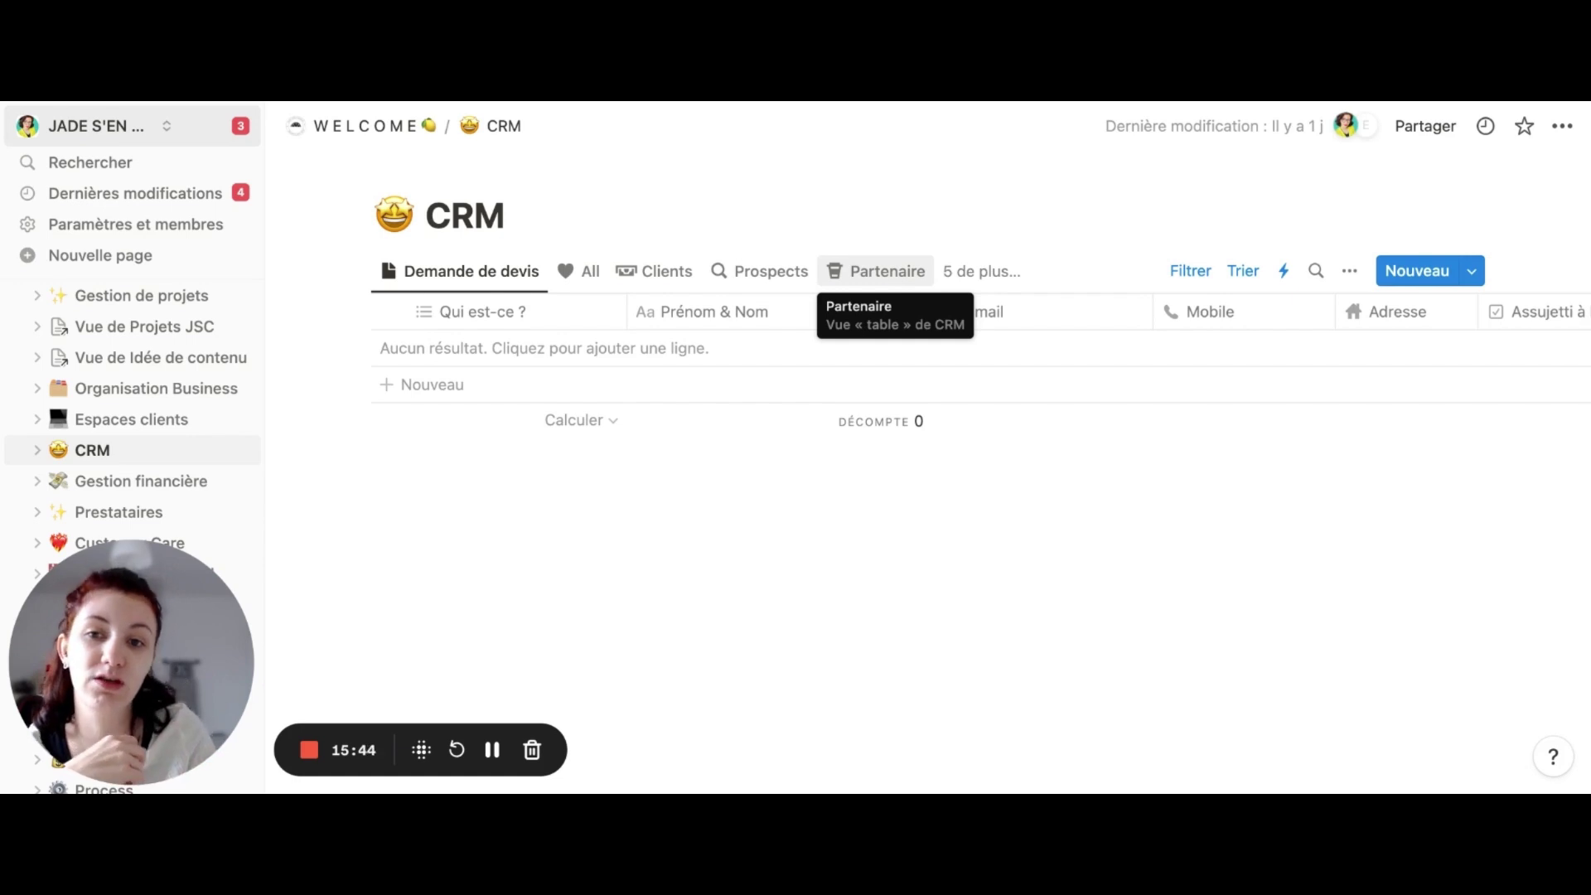
click(978, 280)
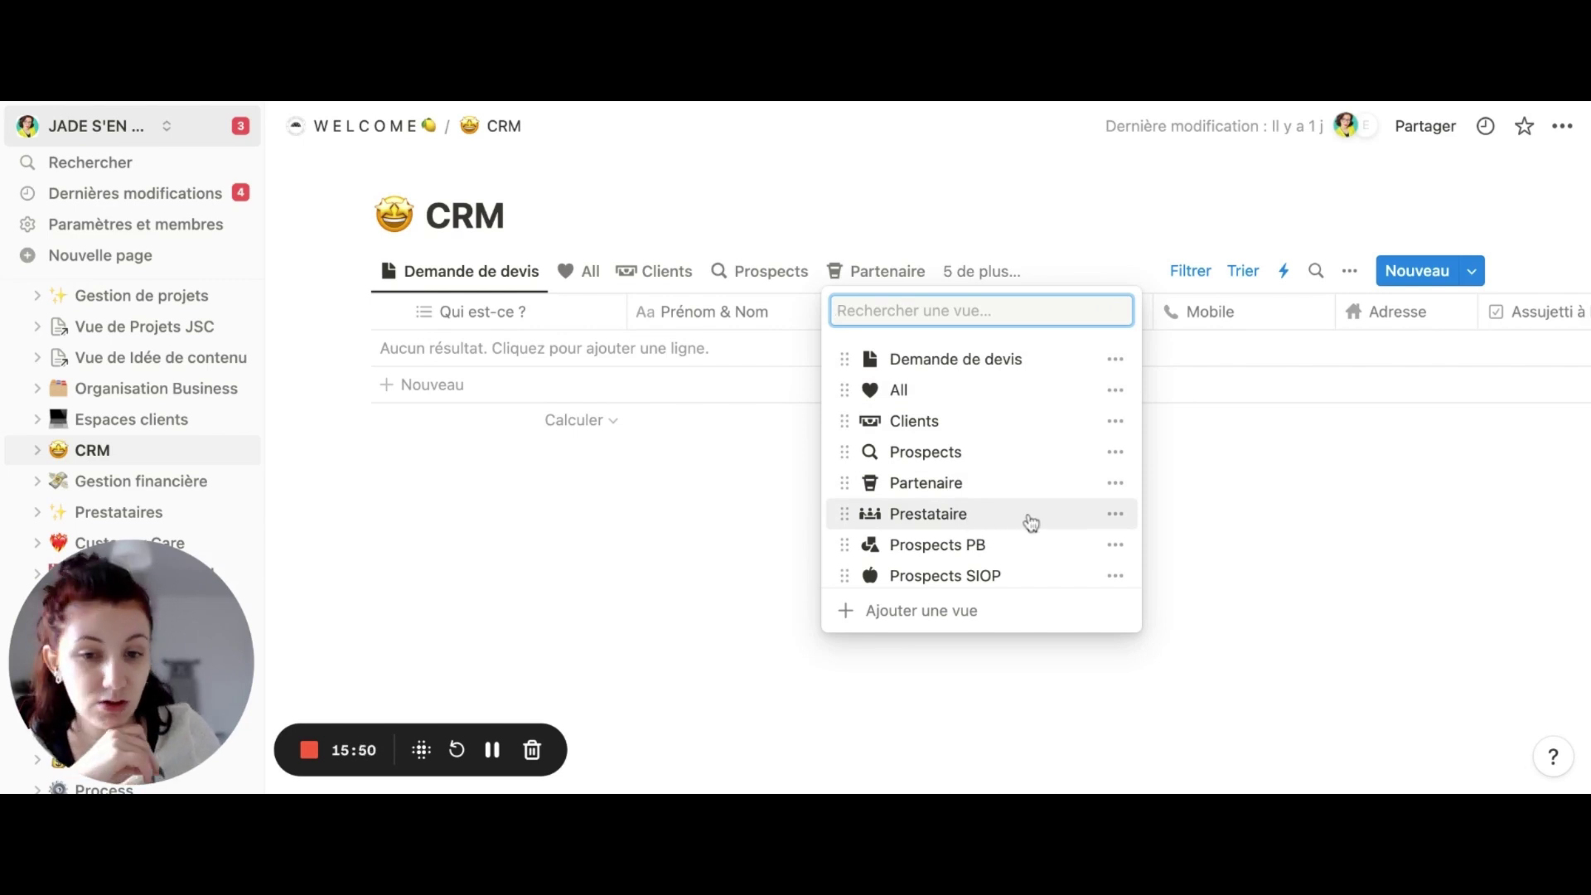
scroll(1032, 522, down, 2)
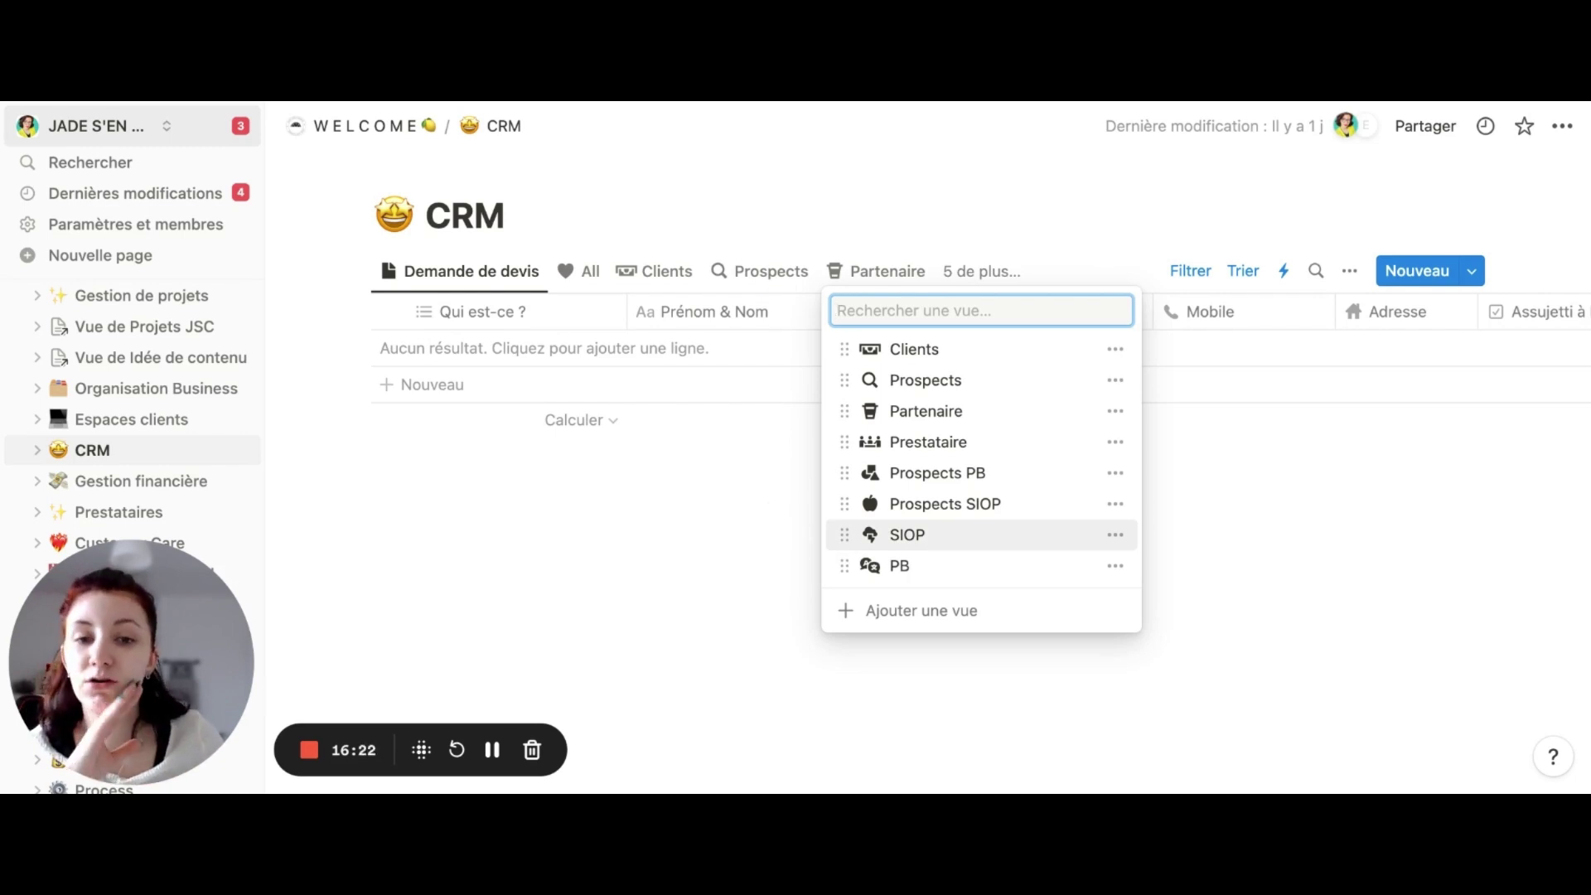
scroll(933, 513, up, 3)
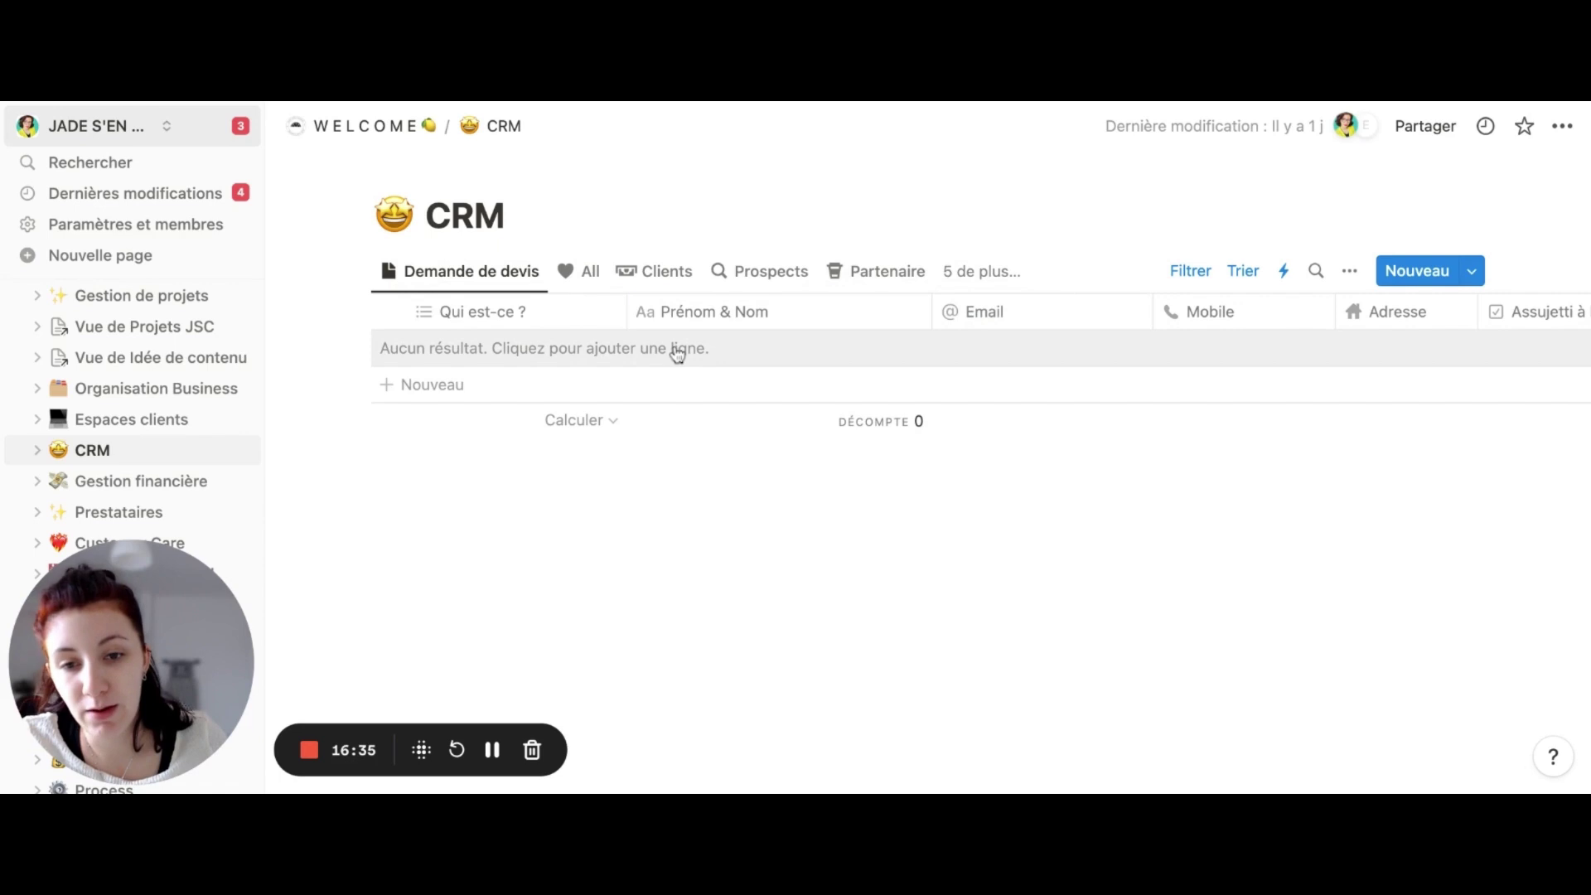
Add a blank entry to the CRM's Demande de devis view and open it beside the table
click(723, 383)
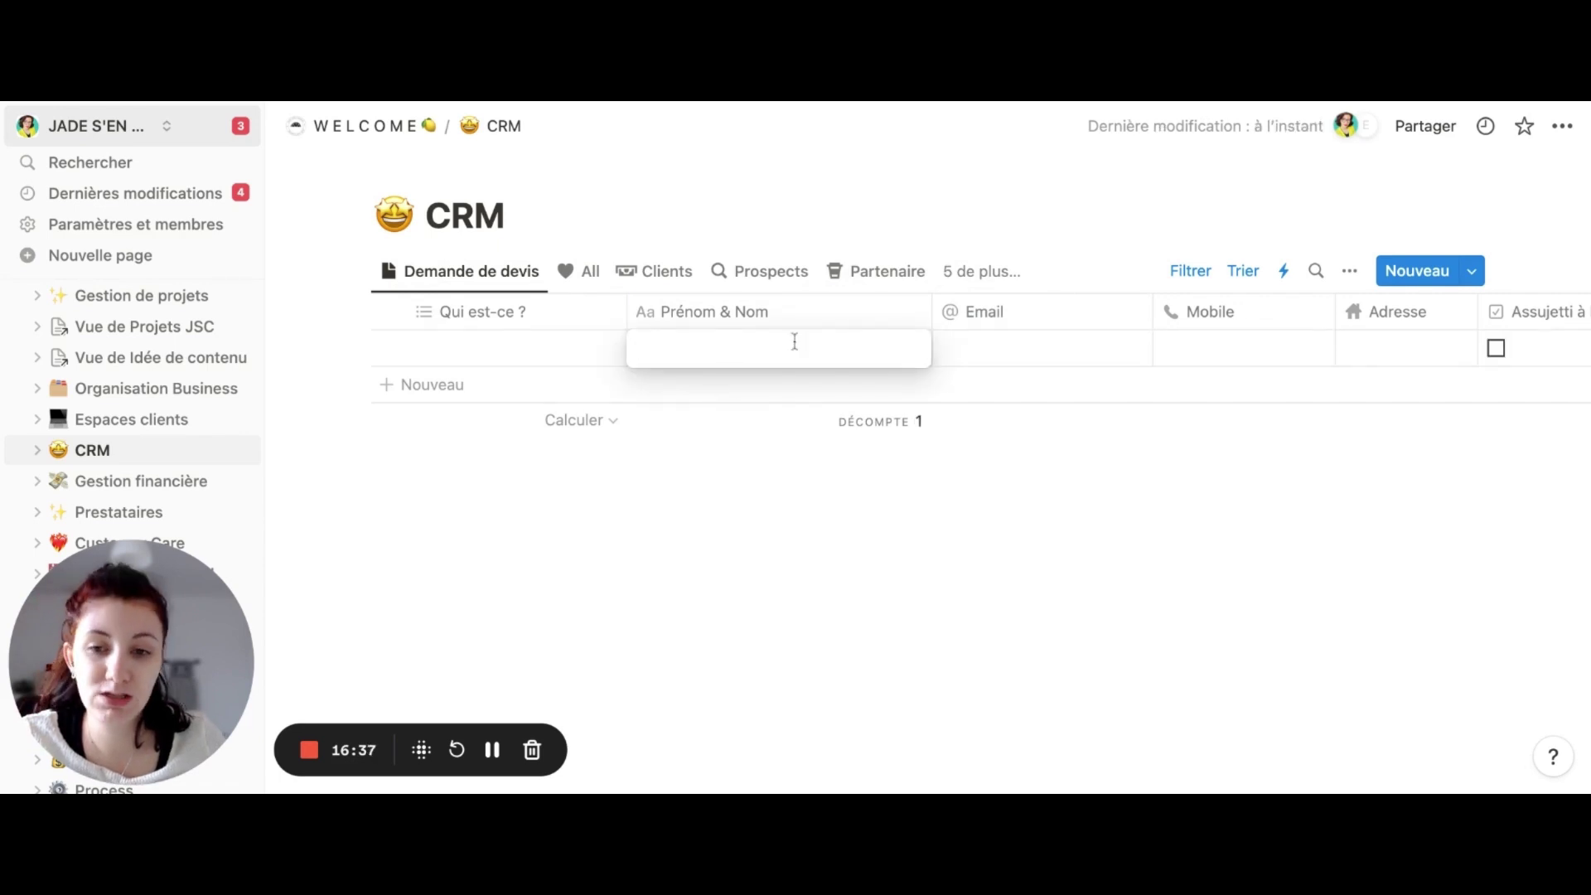
click(969, 432)
click(899, 352)
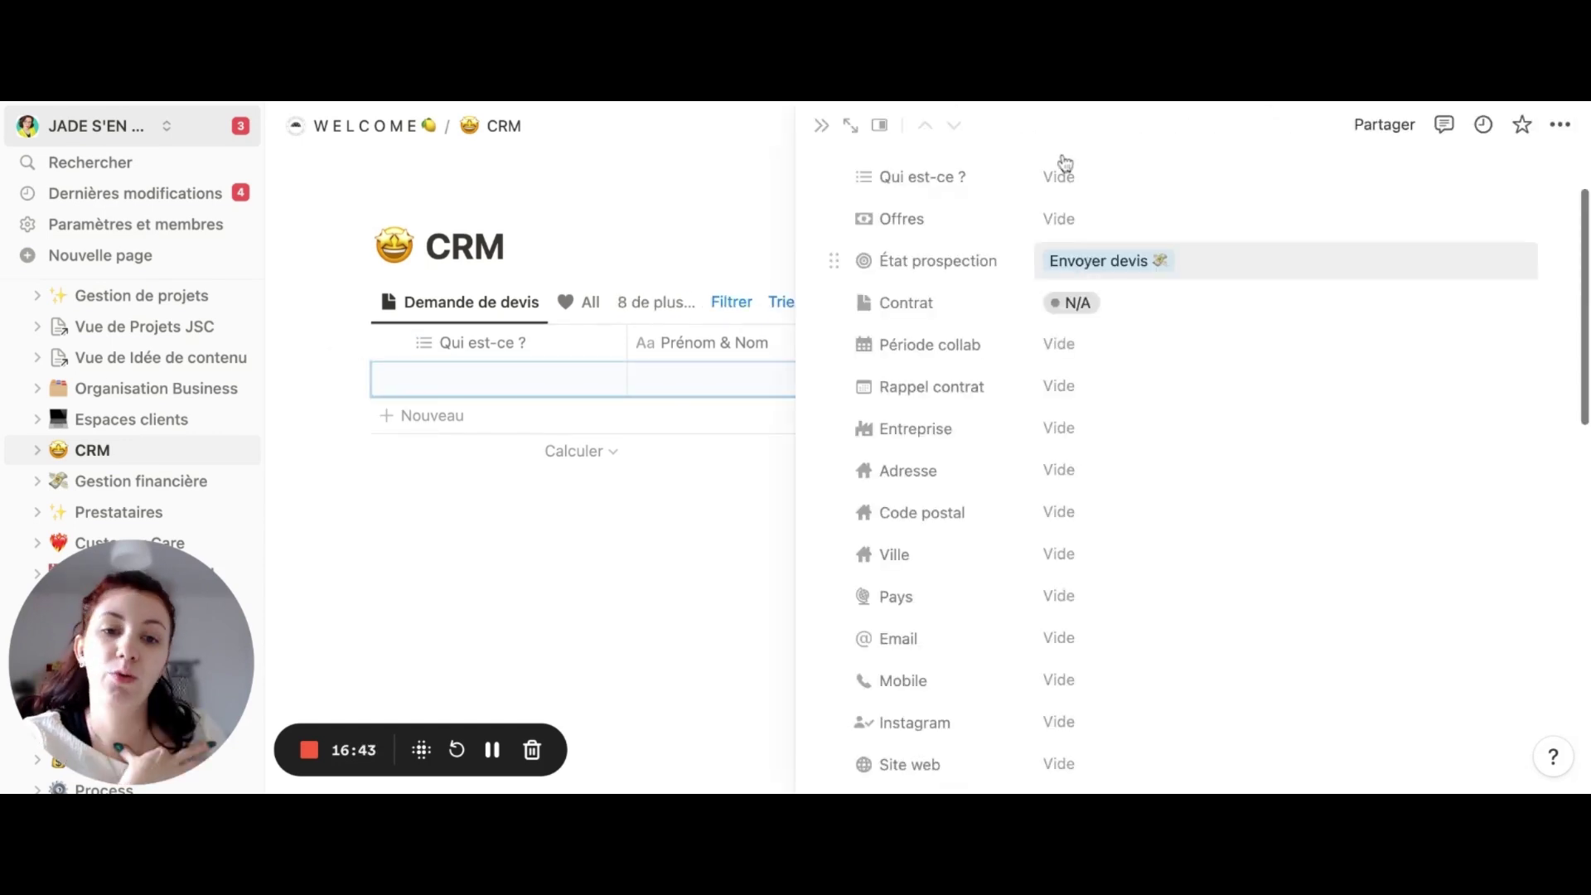
View the available options of the new entry's Qui est-ce ? and Offres properties without choosing any
click(1072, 185)
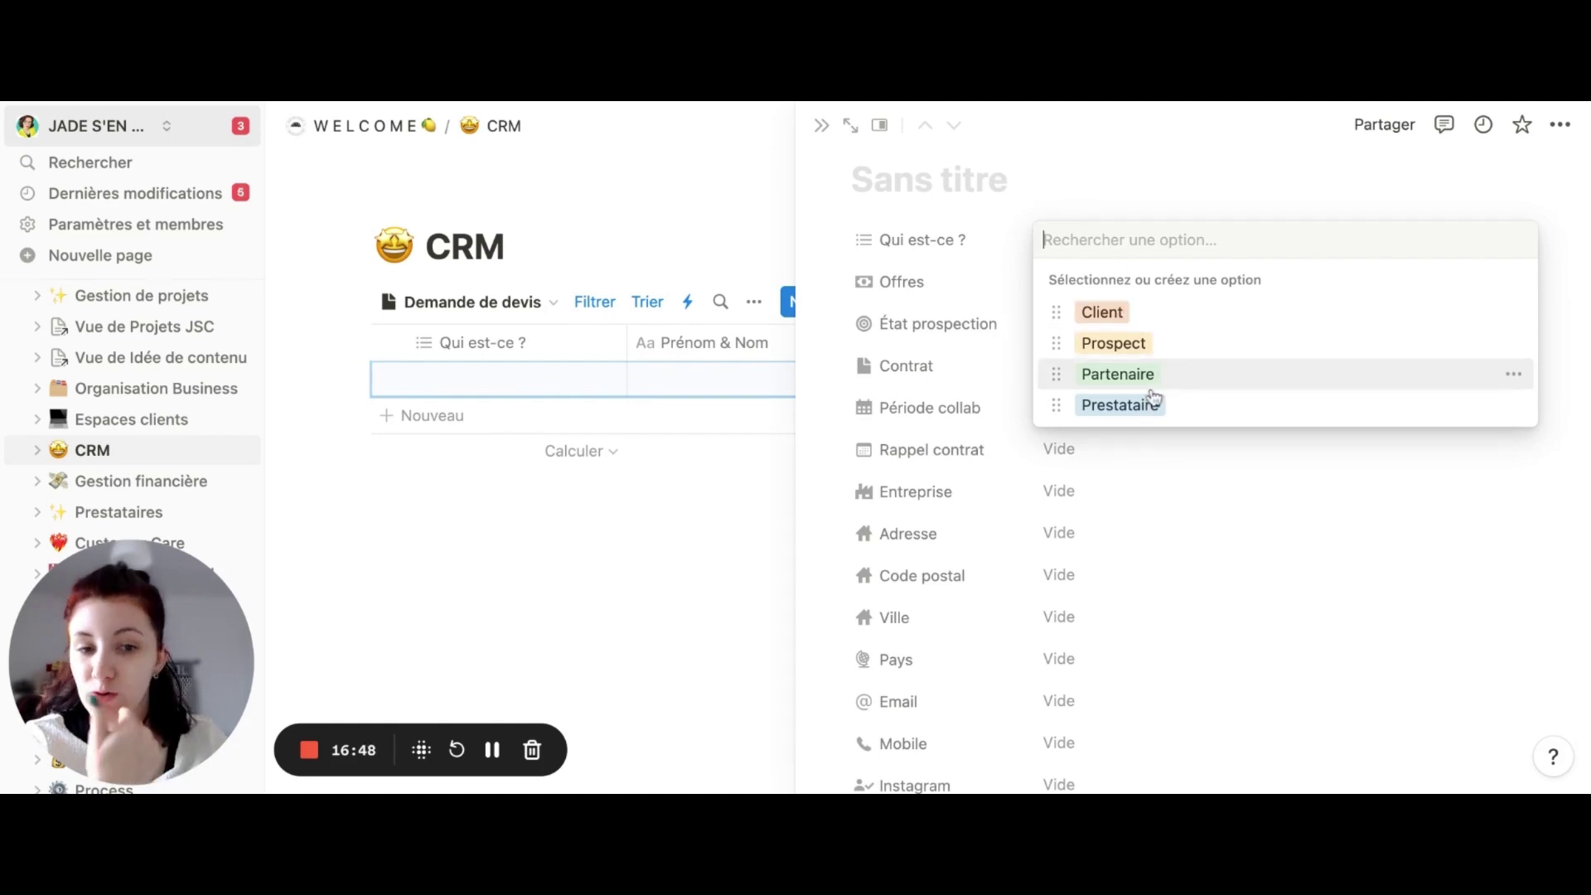
click(1009, 199)
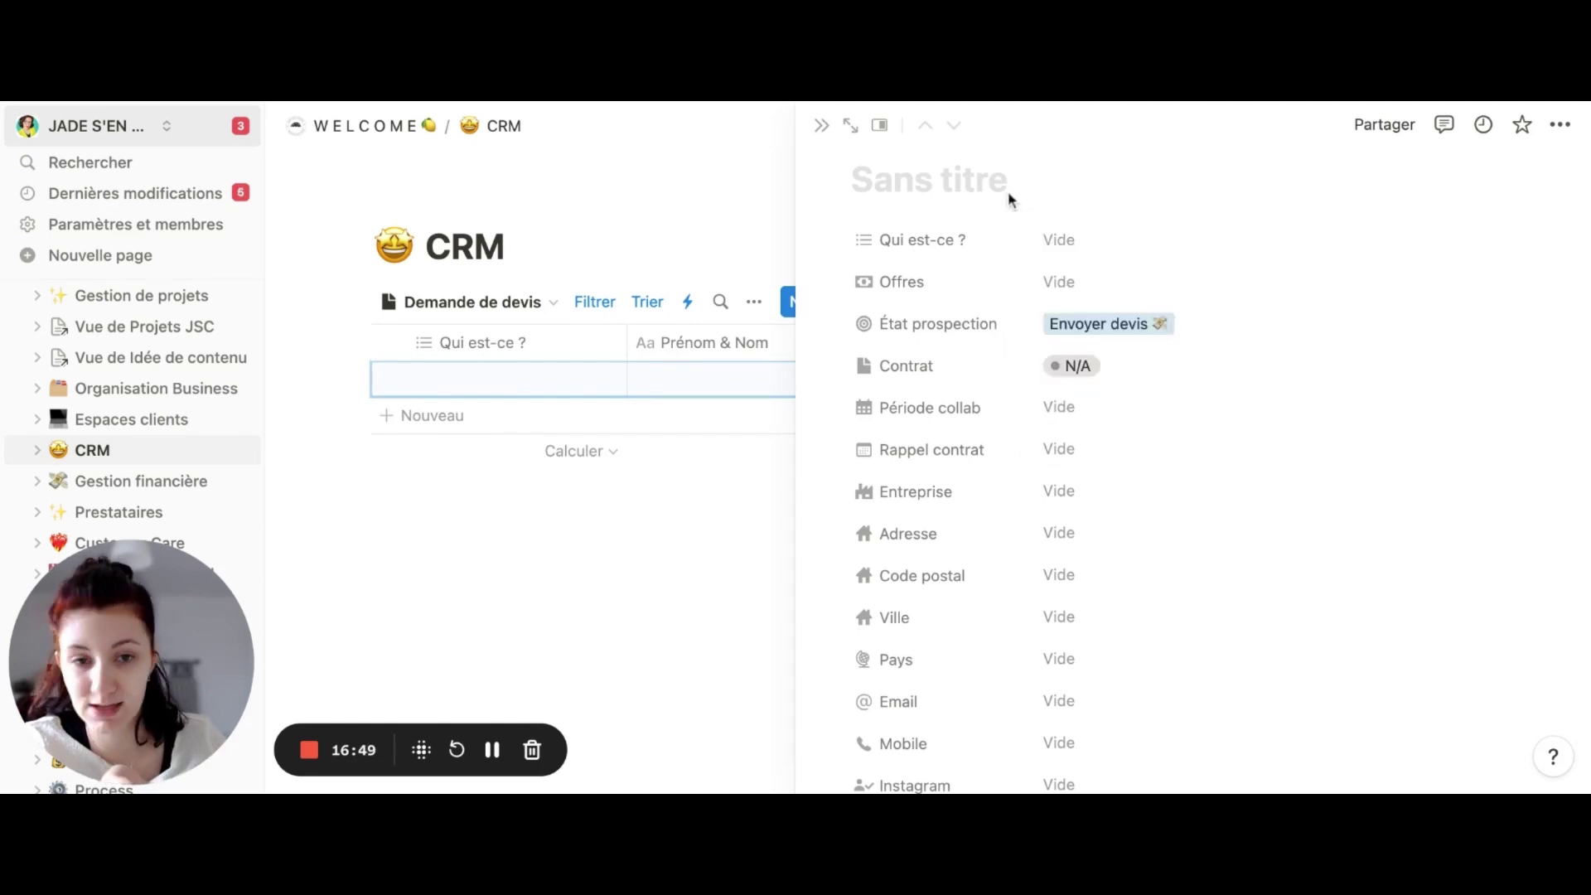
click(1089, 286)
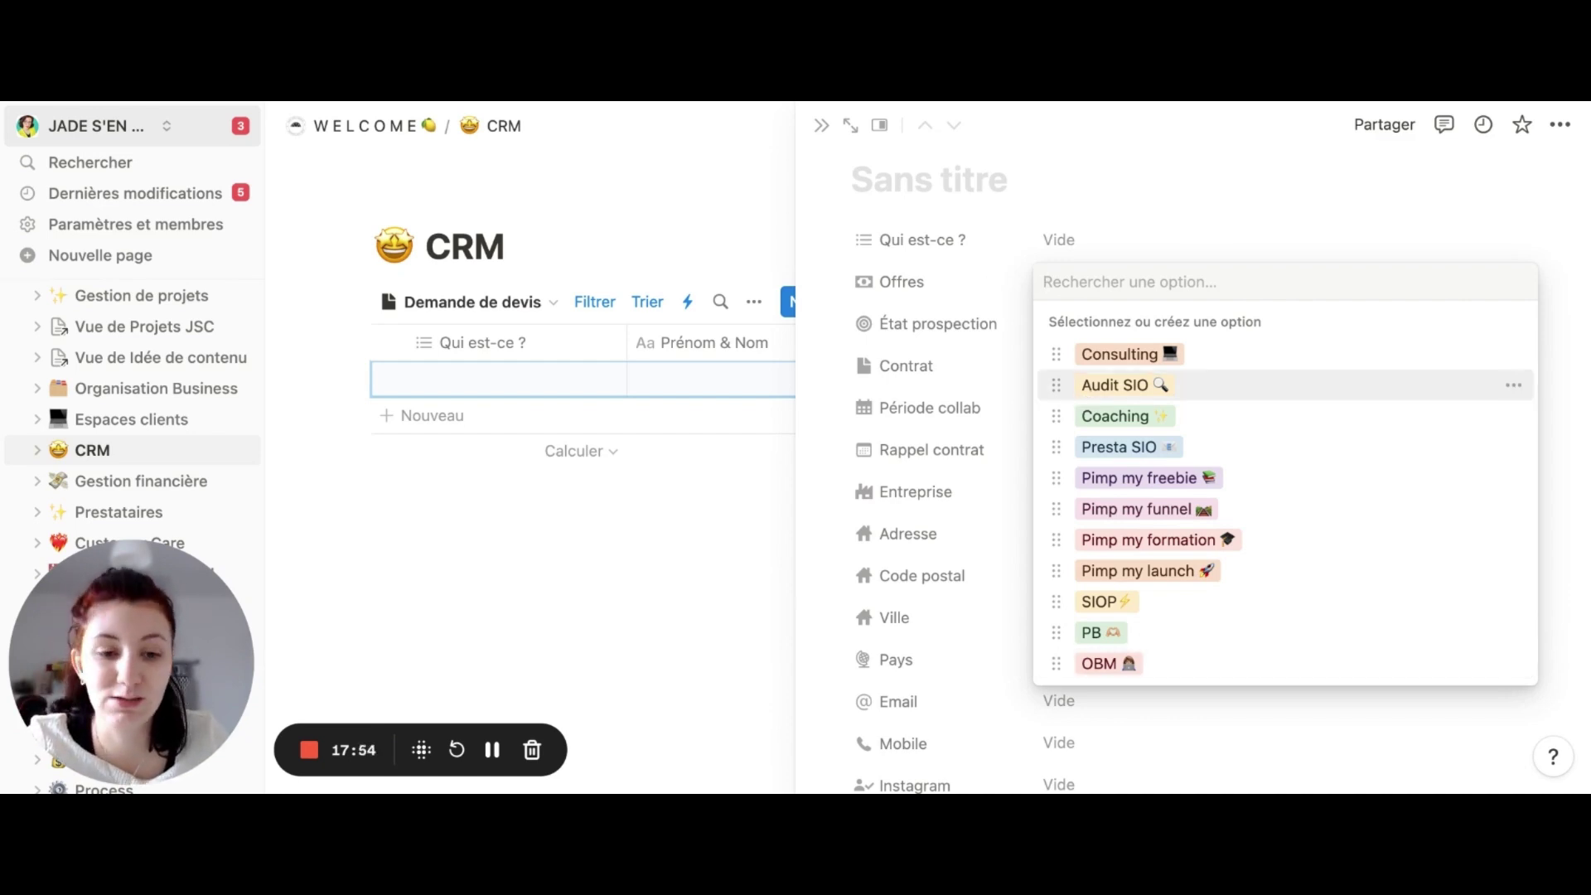
key(Escape)
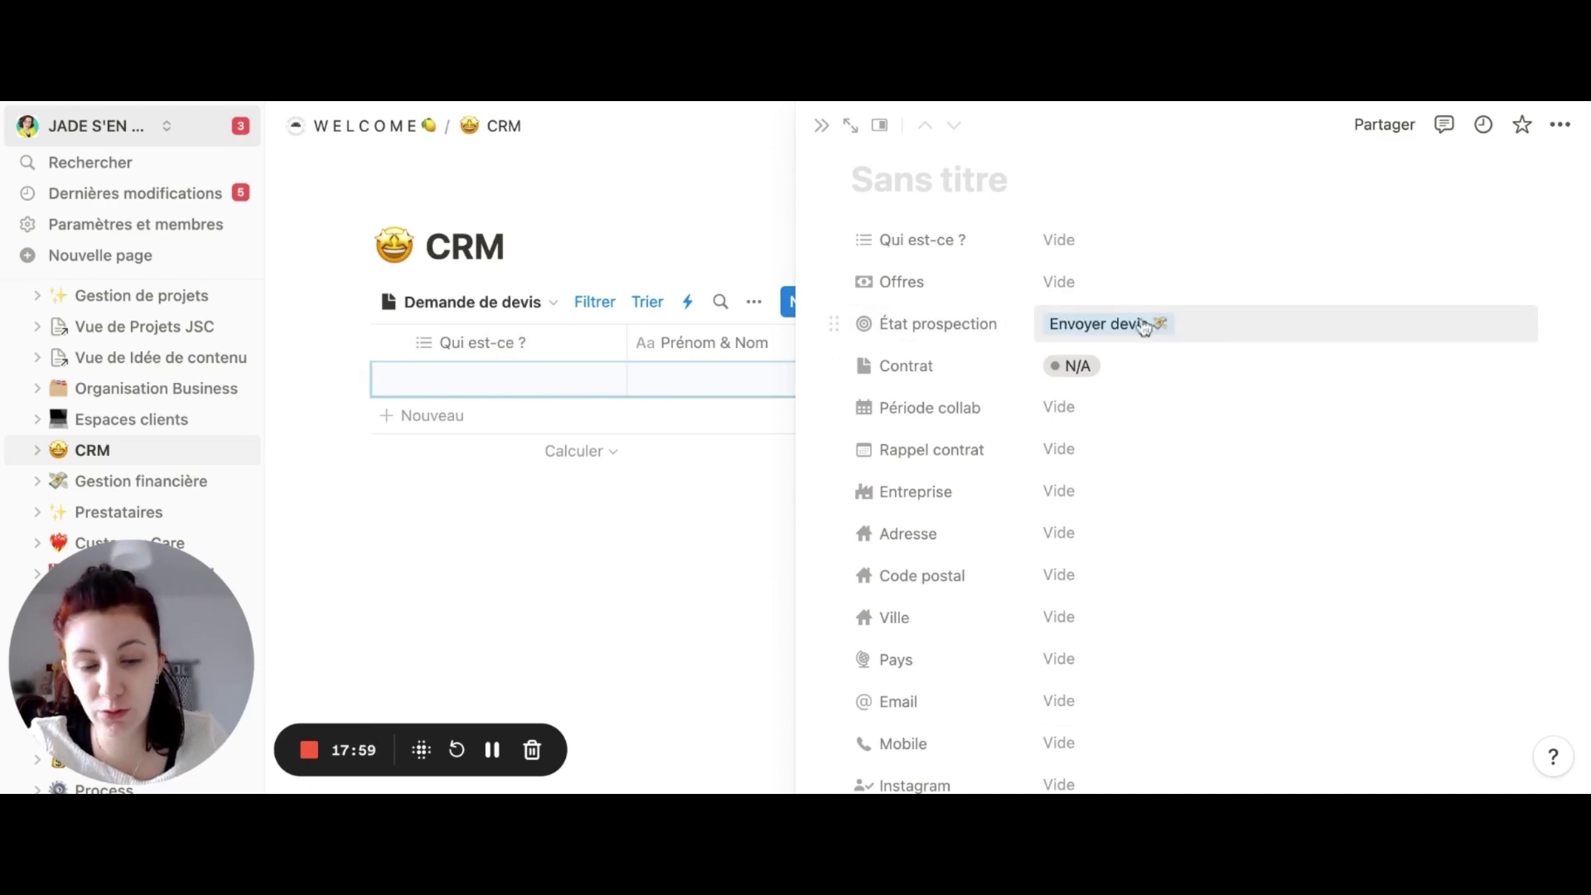
View the entry's État prospection and Contrat options and the Période collab date picker without setting any value
click(1227, 330)
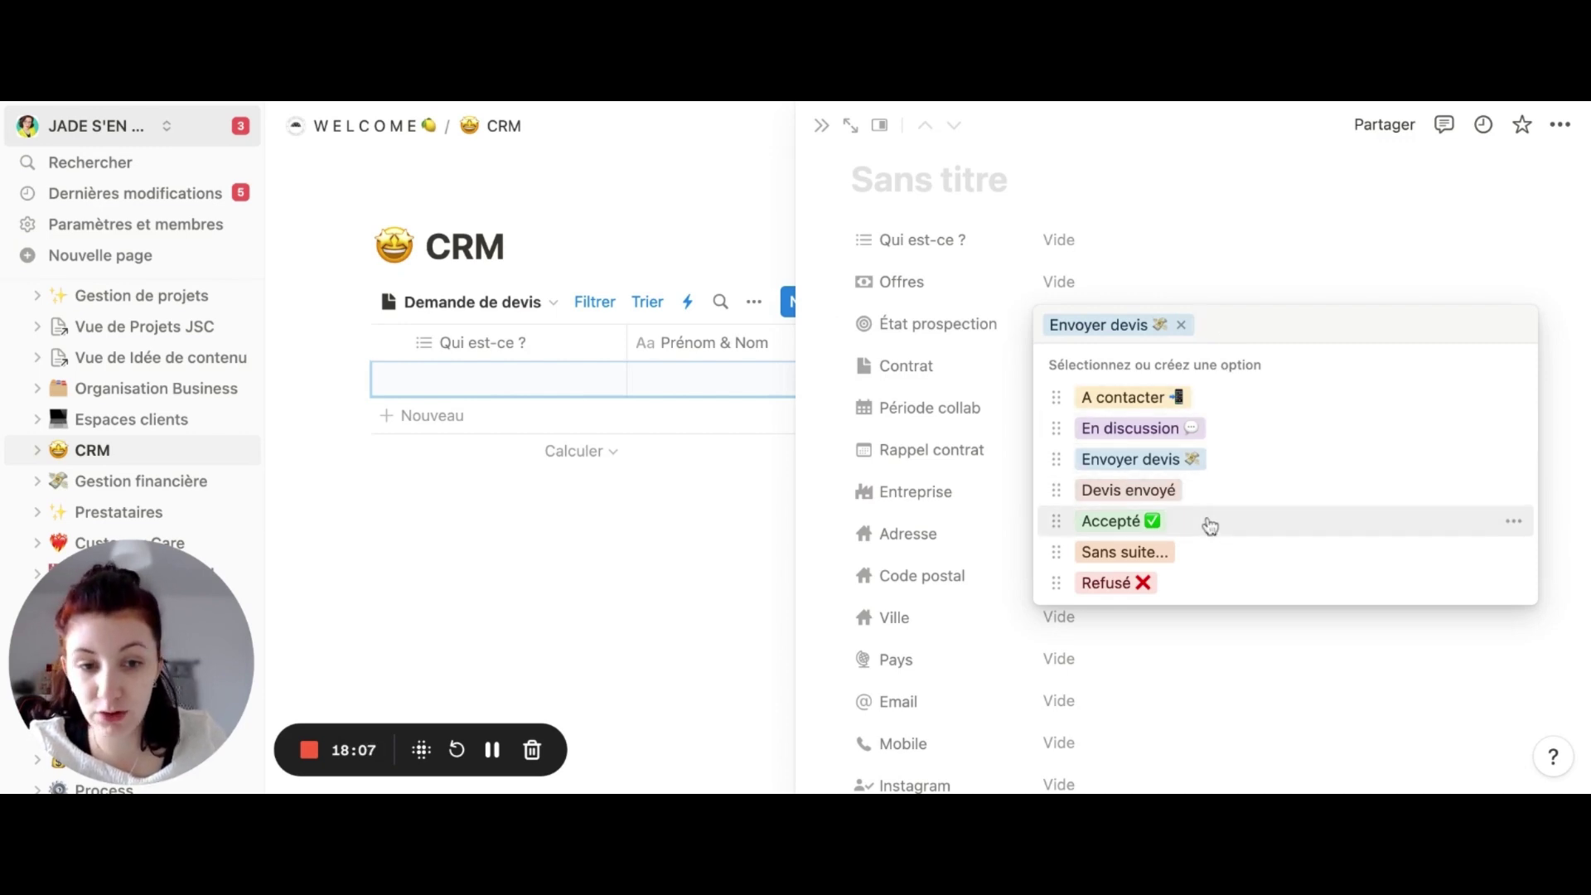
click(1211, 261)
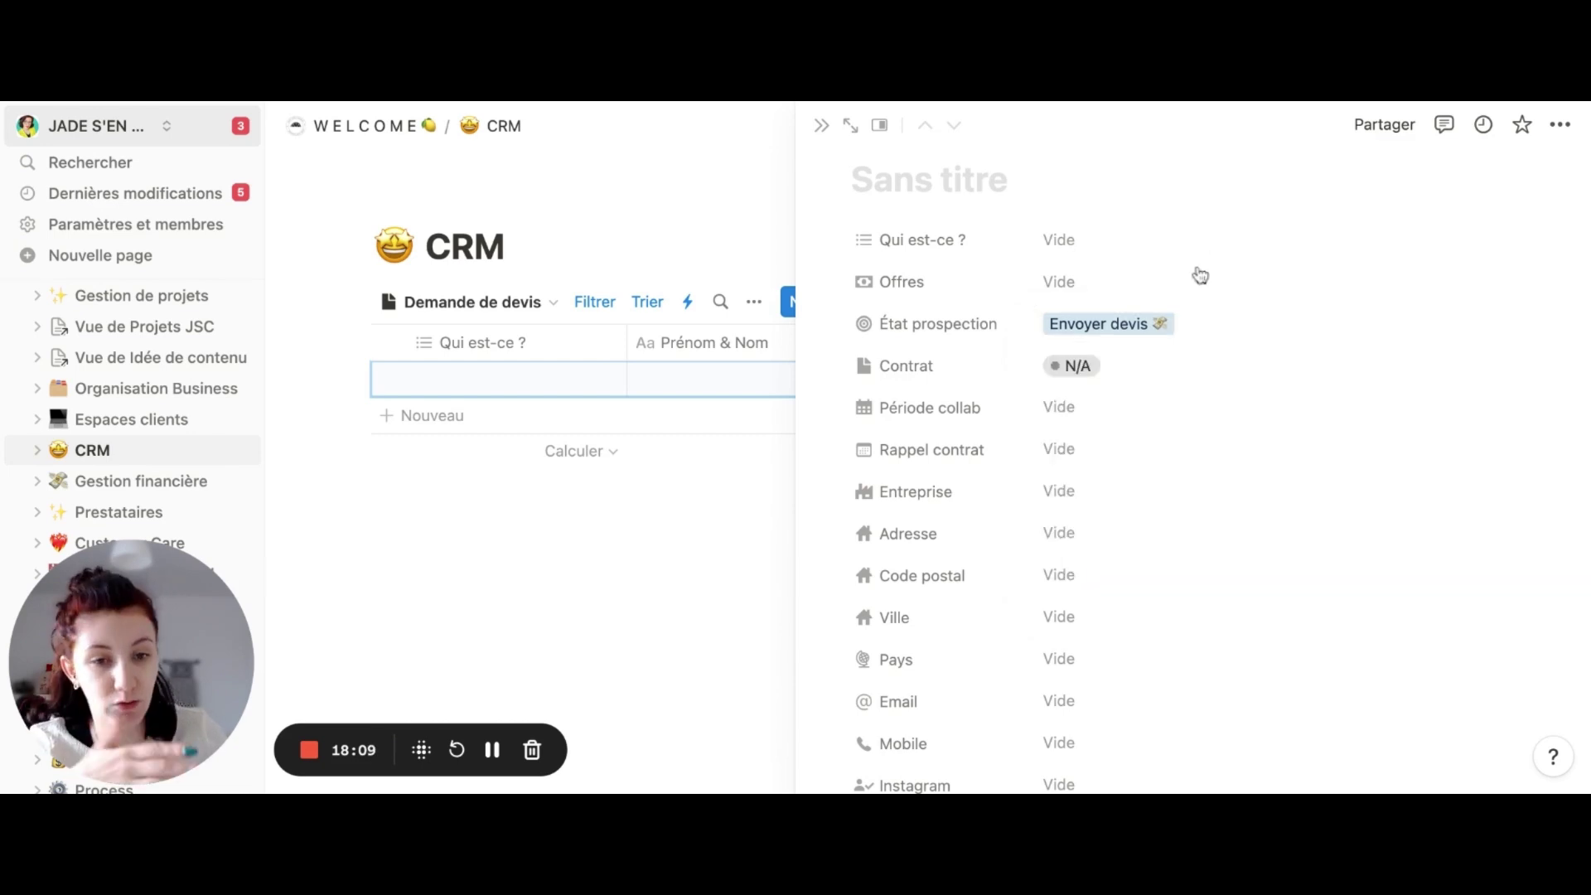
click(1154, 367)
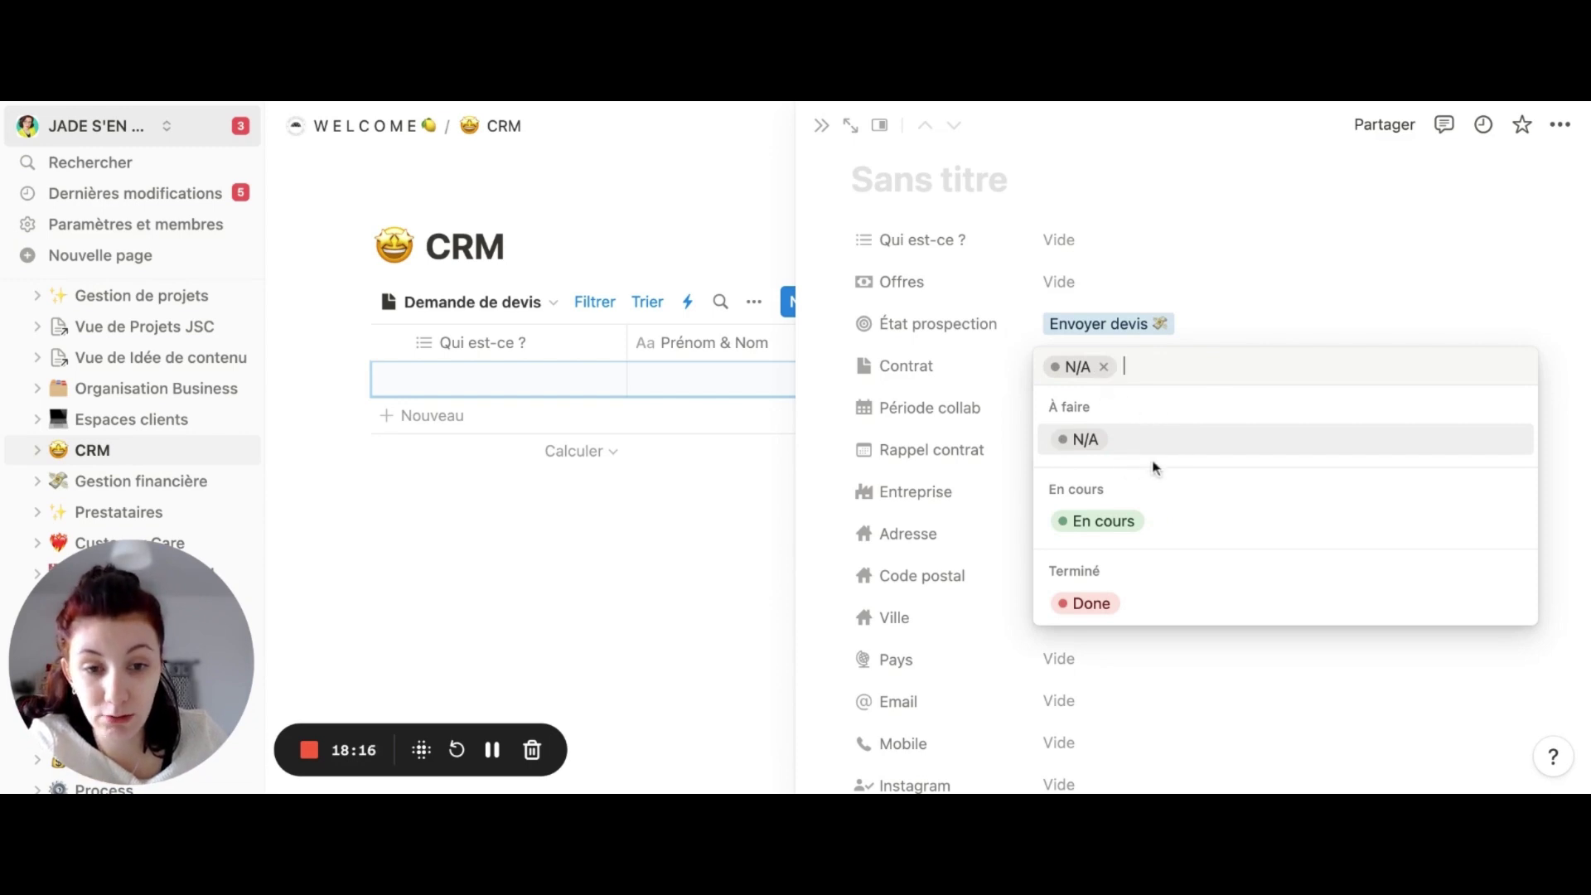
click(1148, 437)
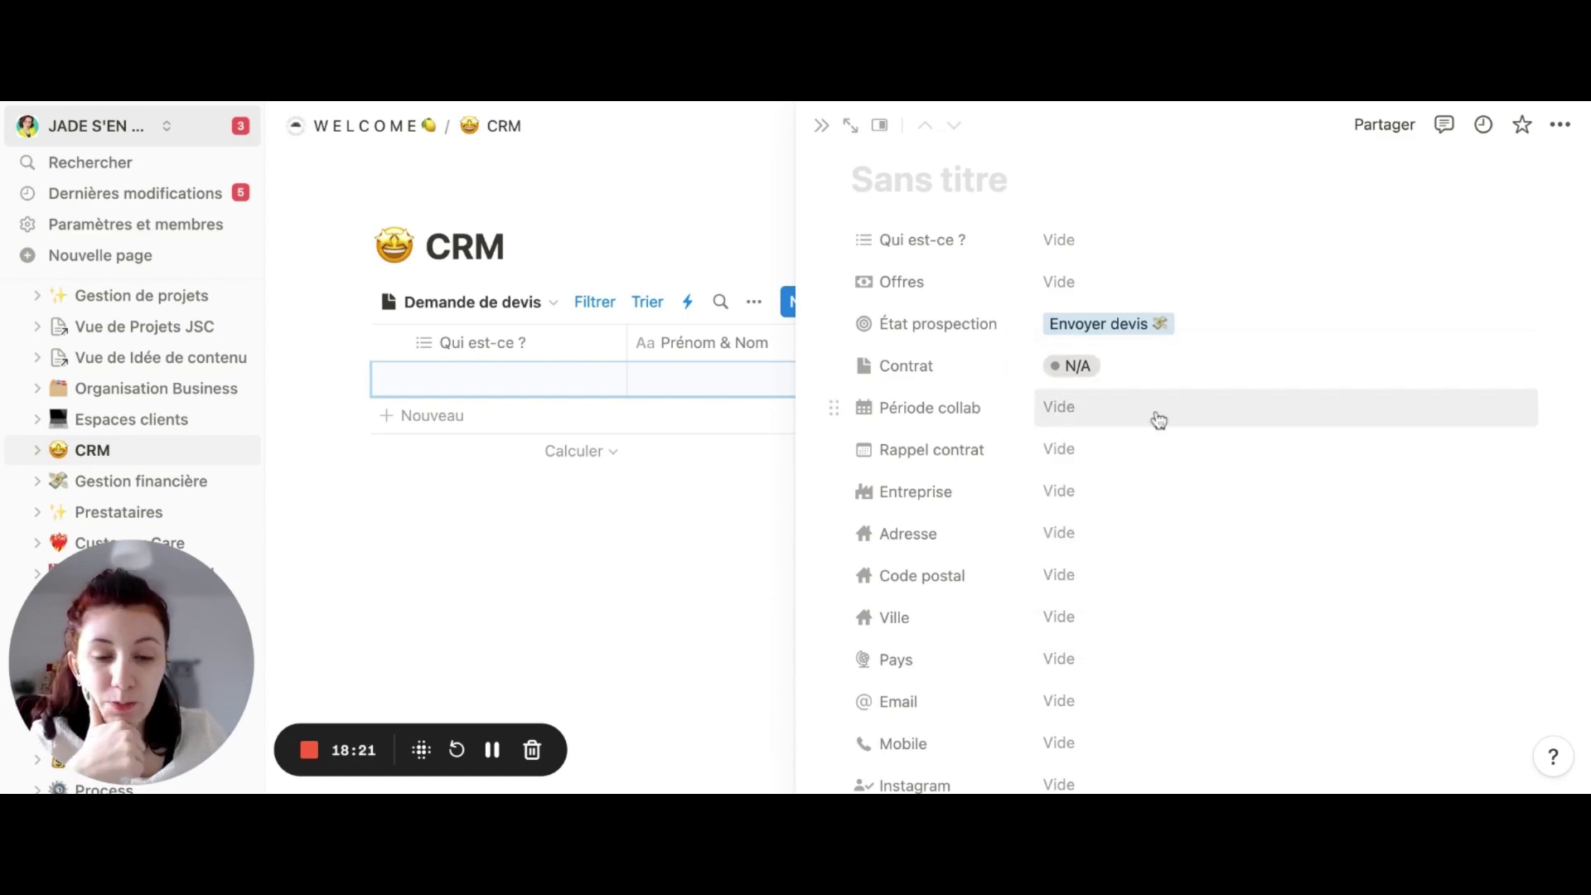
click(1159, 420)
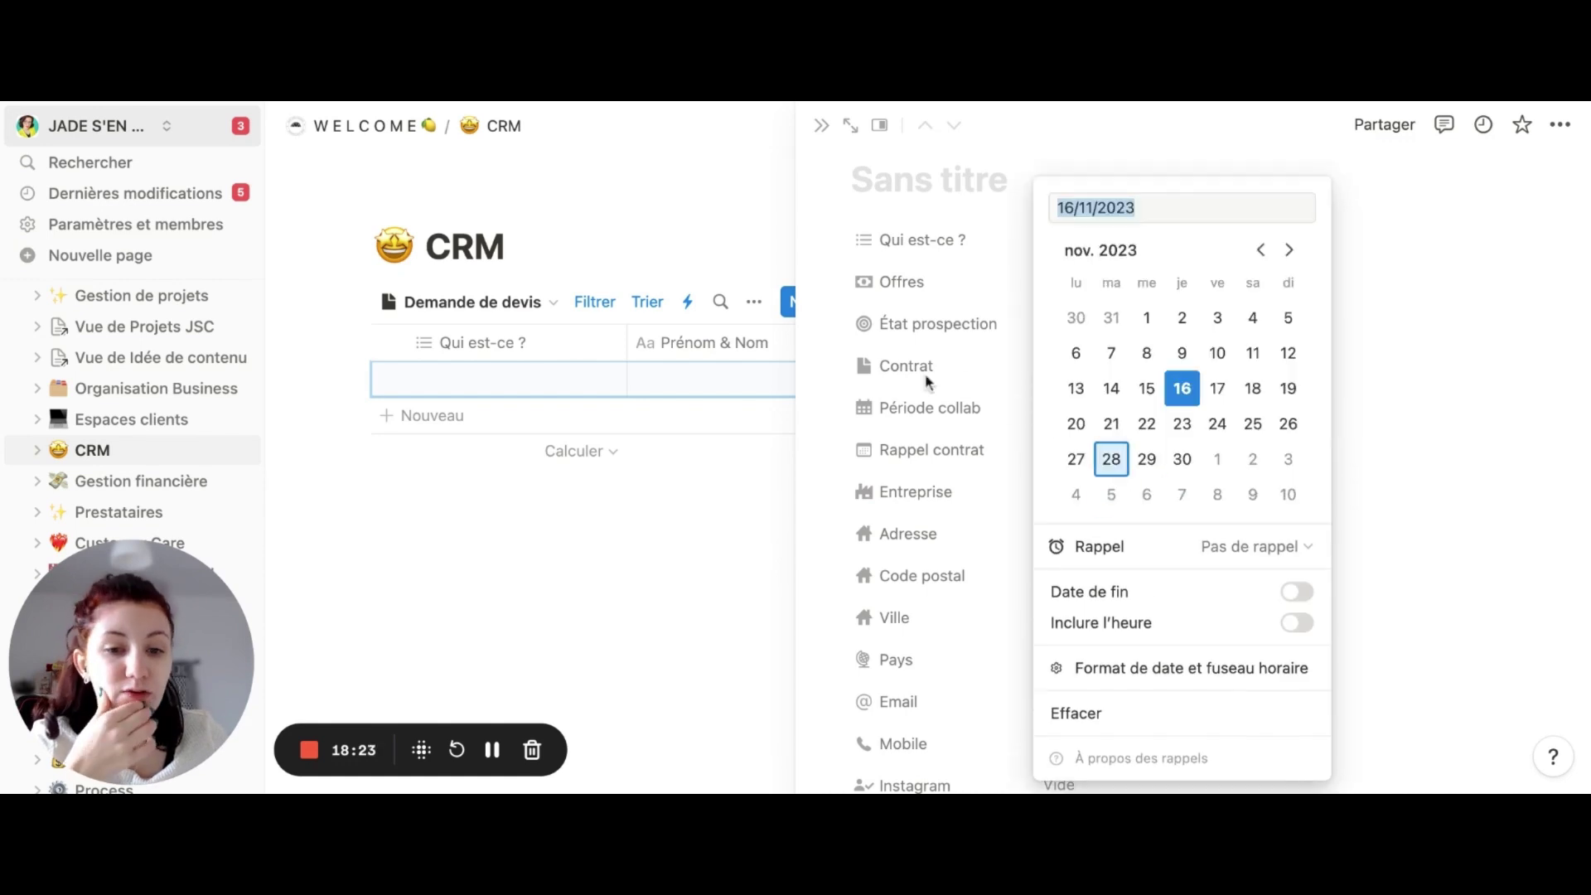
click(951, 416)
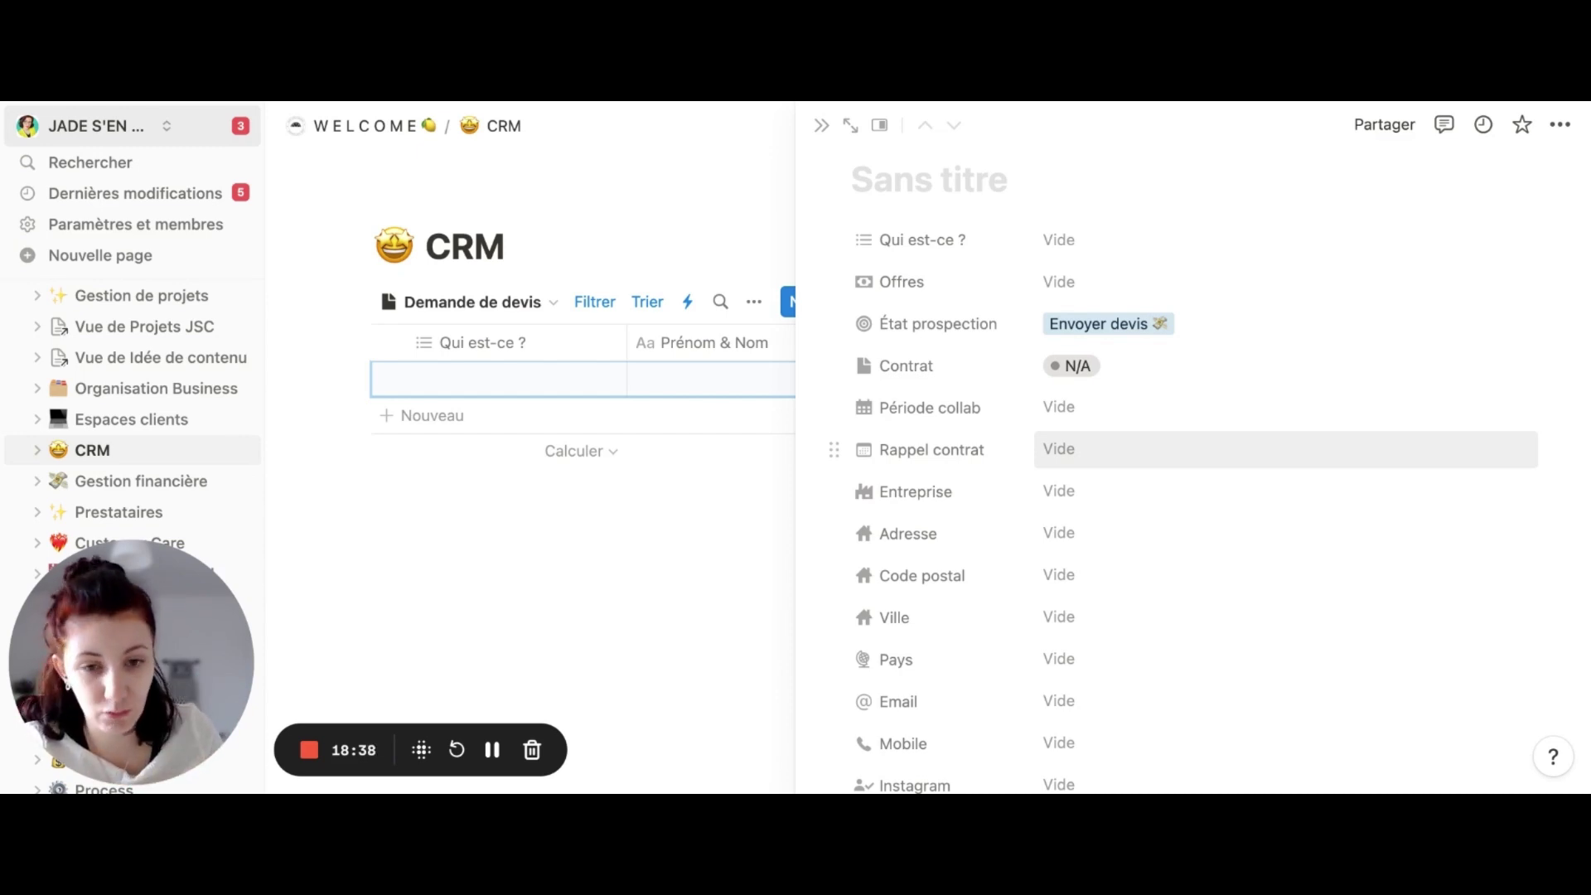
Examine the entry's remaining properties, from Rappel contrat to En charge, and the page templates offered below them, ending back at the title
scroll(1112, 494, down, 1)
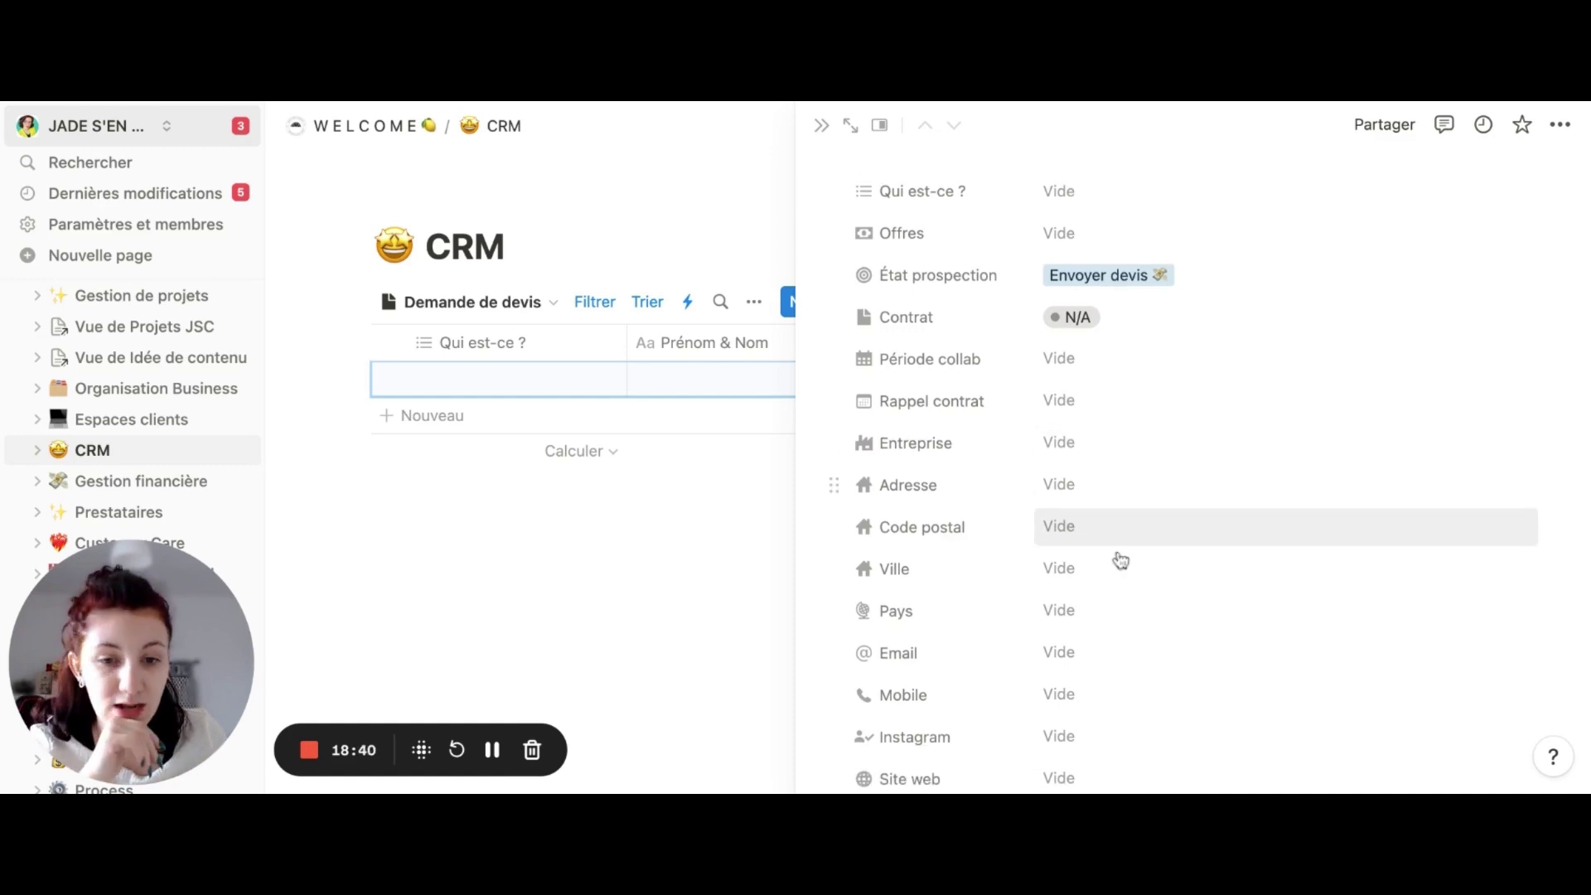
scroll(1111, 605, down, 2)
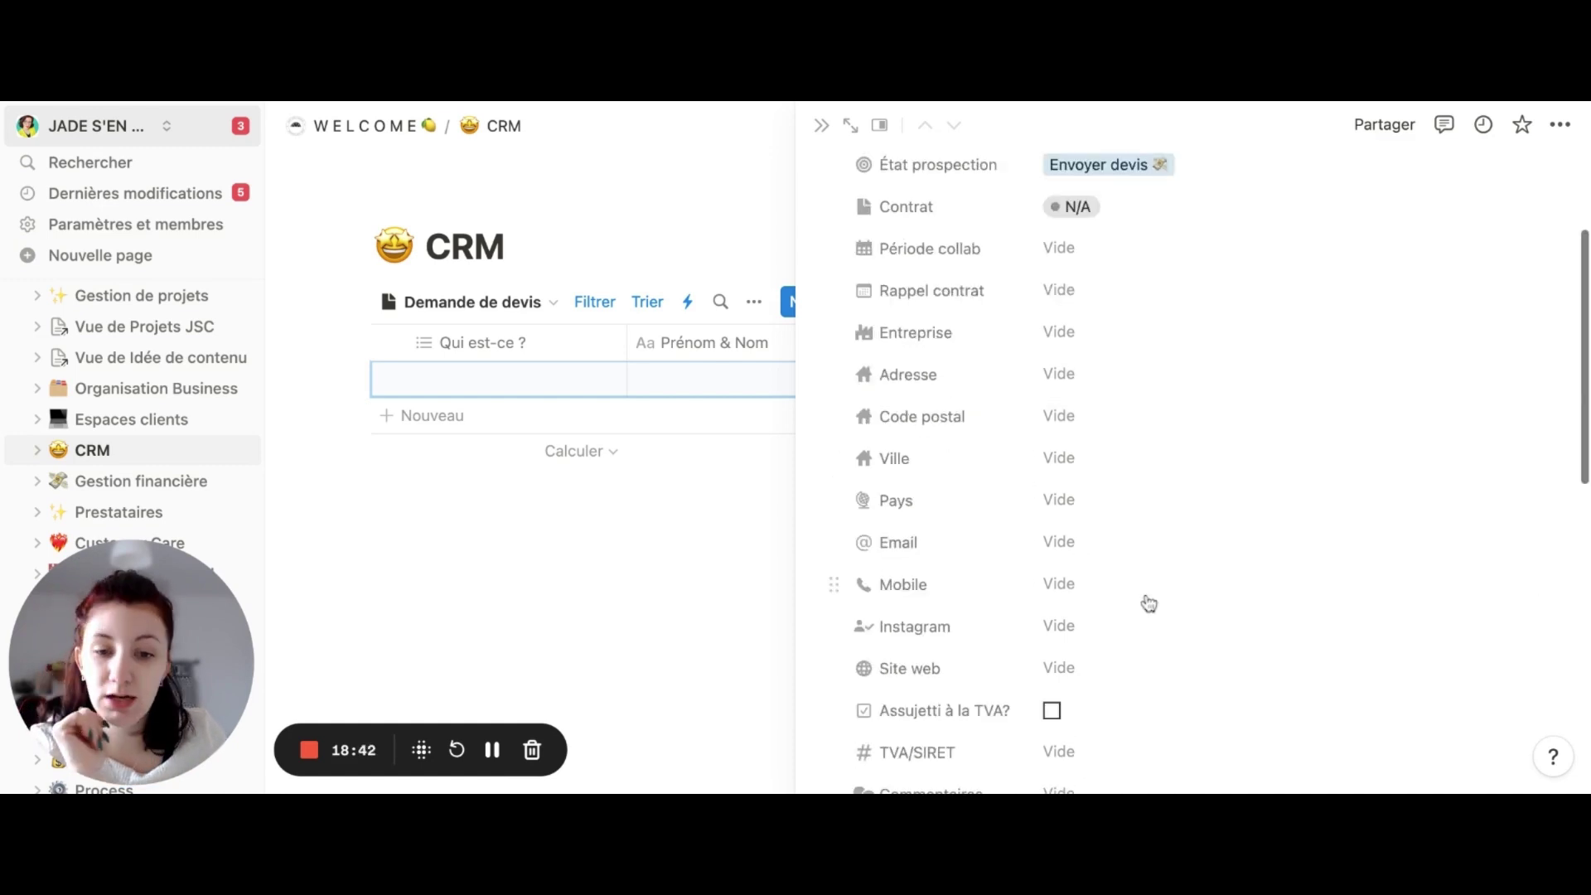
scroll(1122, 638, down, 1)
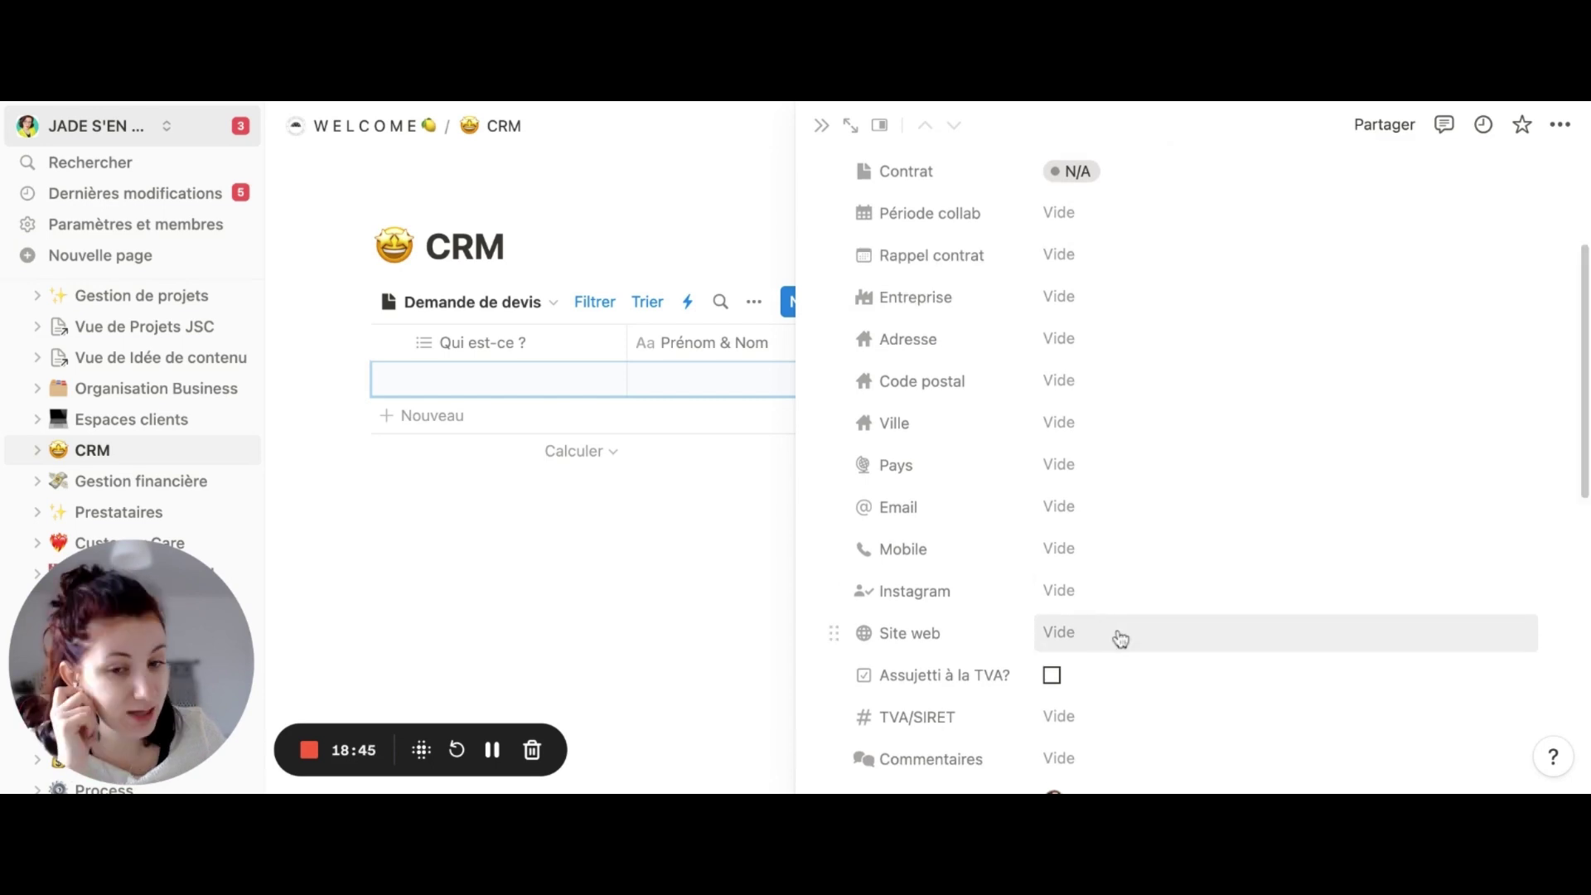
scroll(1103, 637, down, 1)
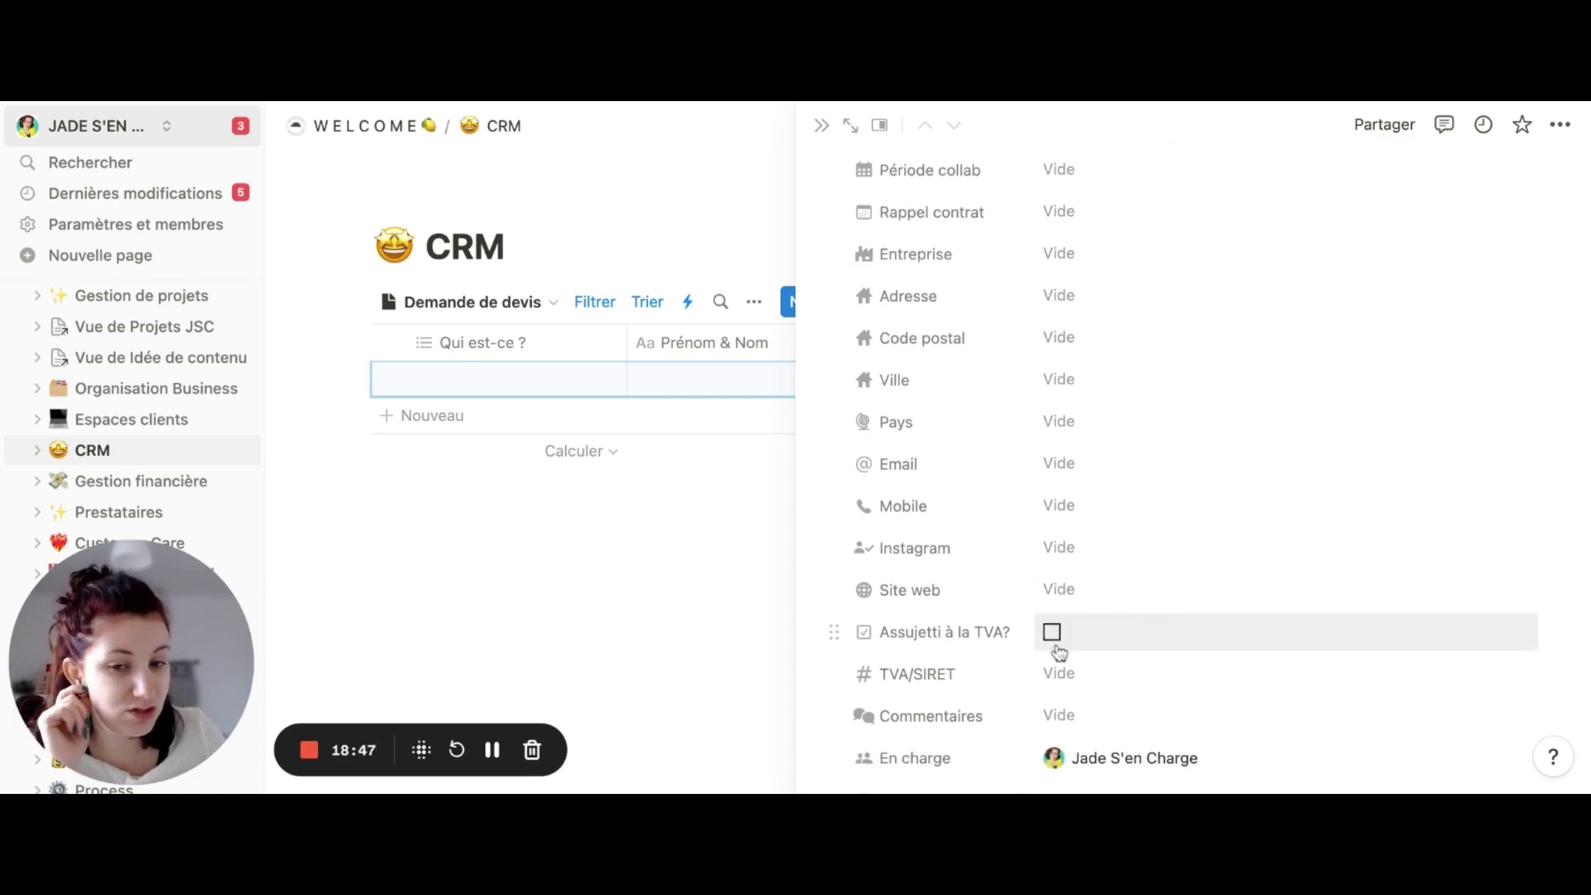
scroll(1106, 681, down, 3)
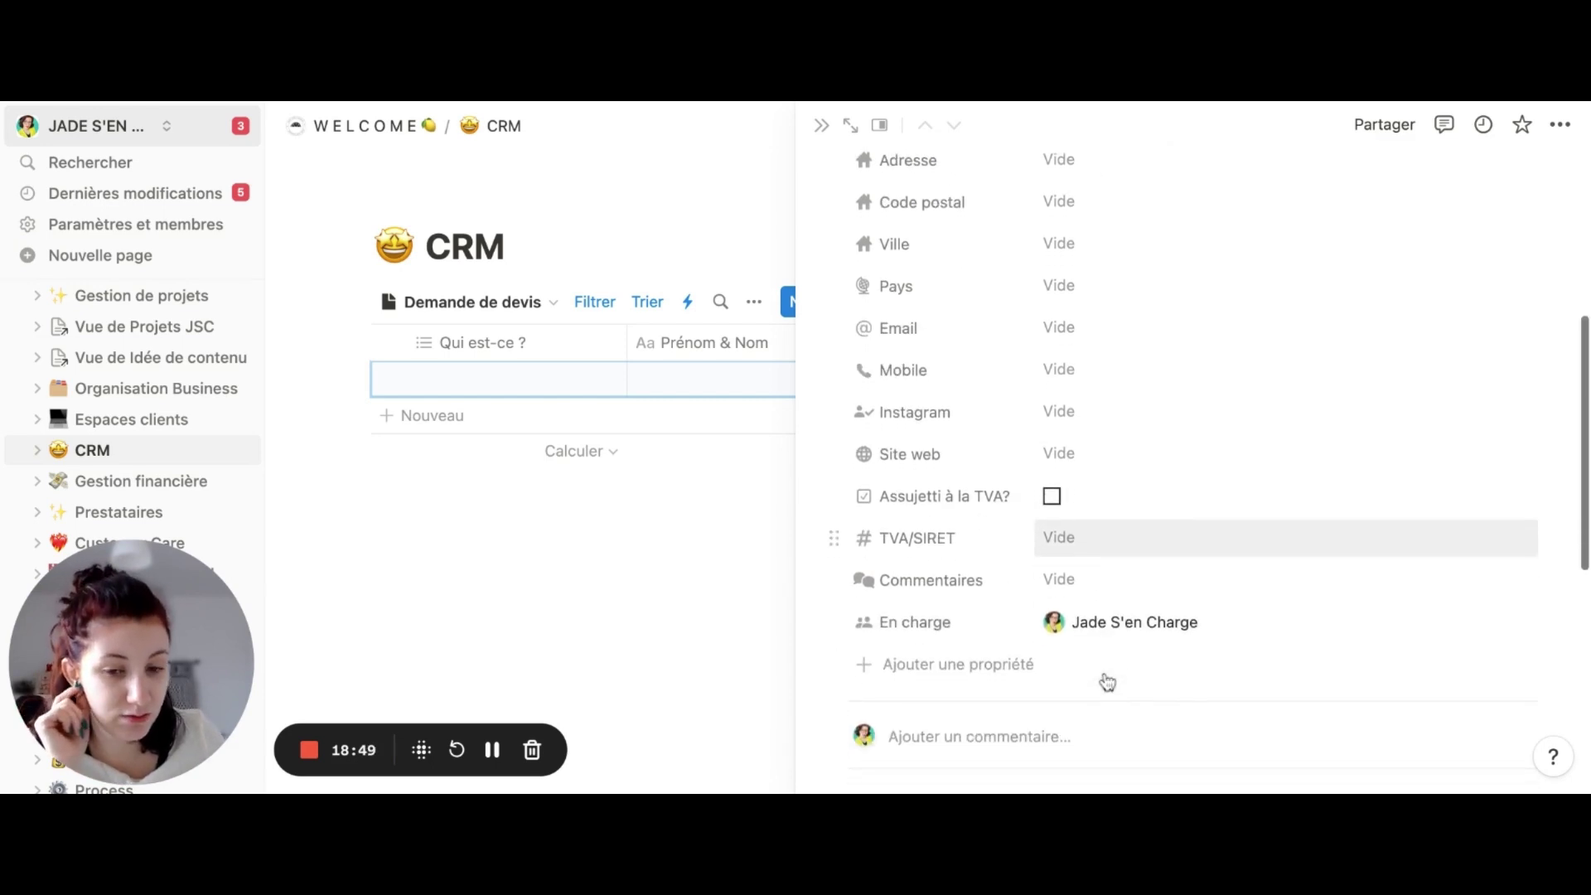
scroll(1106, 585, down, 2)
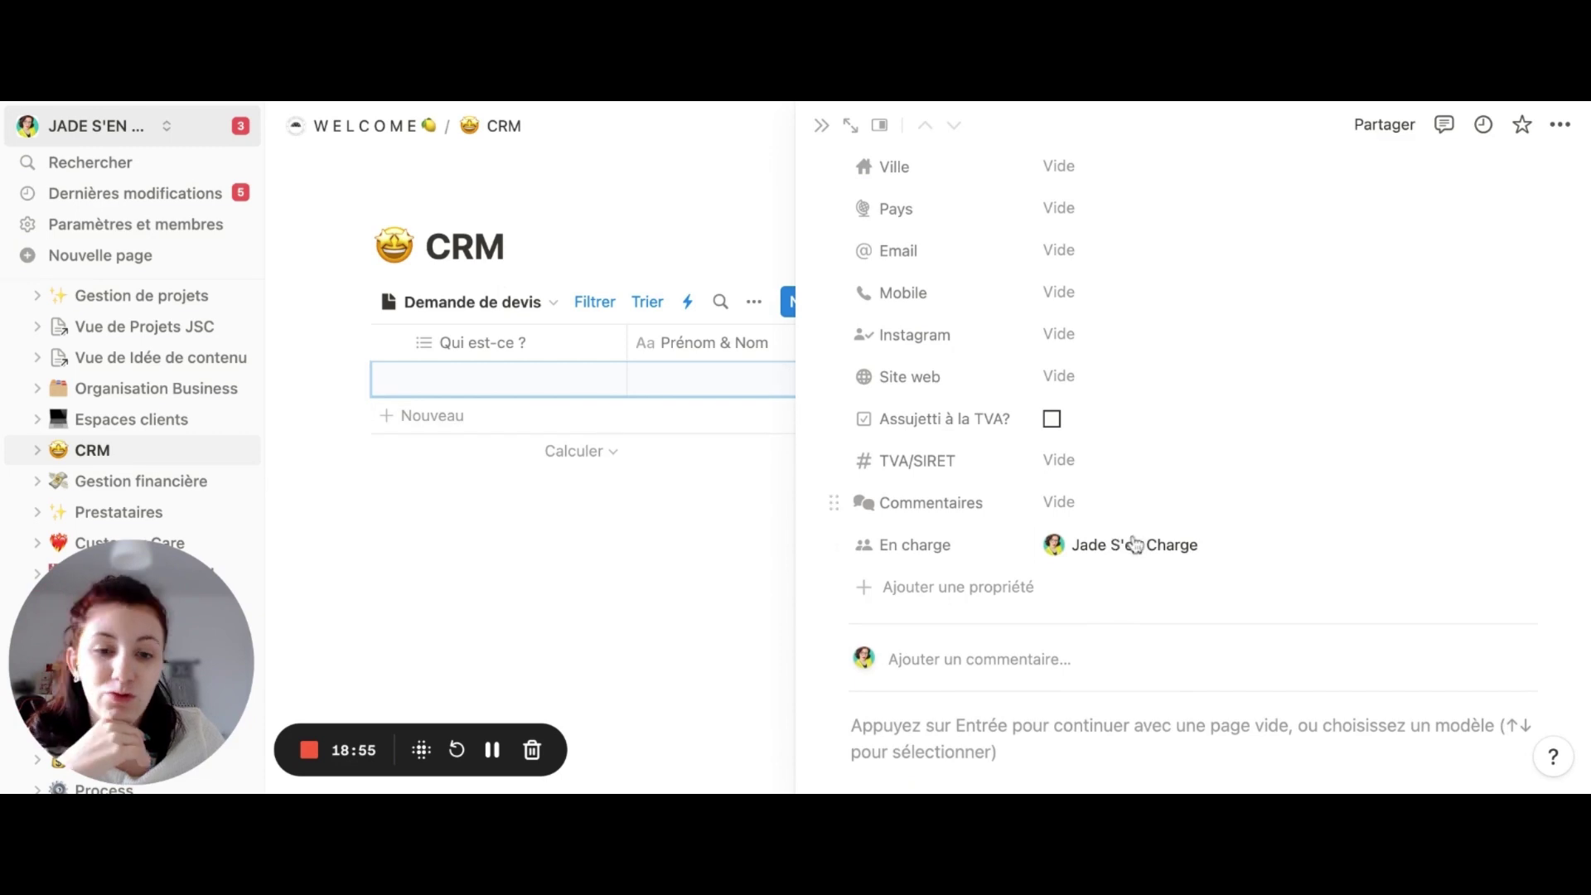
scroll(1135, 544, down, 4)
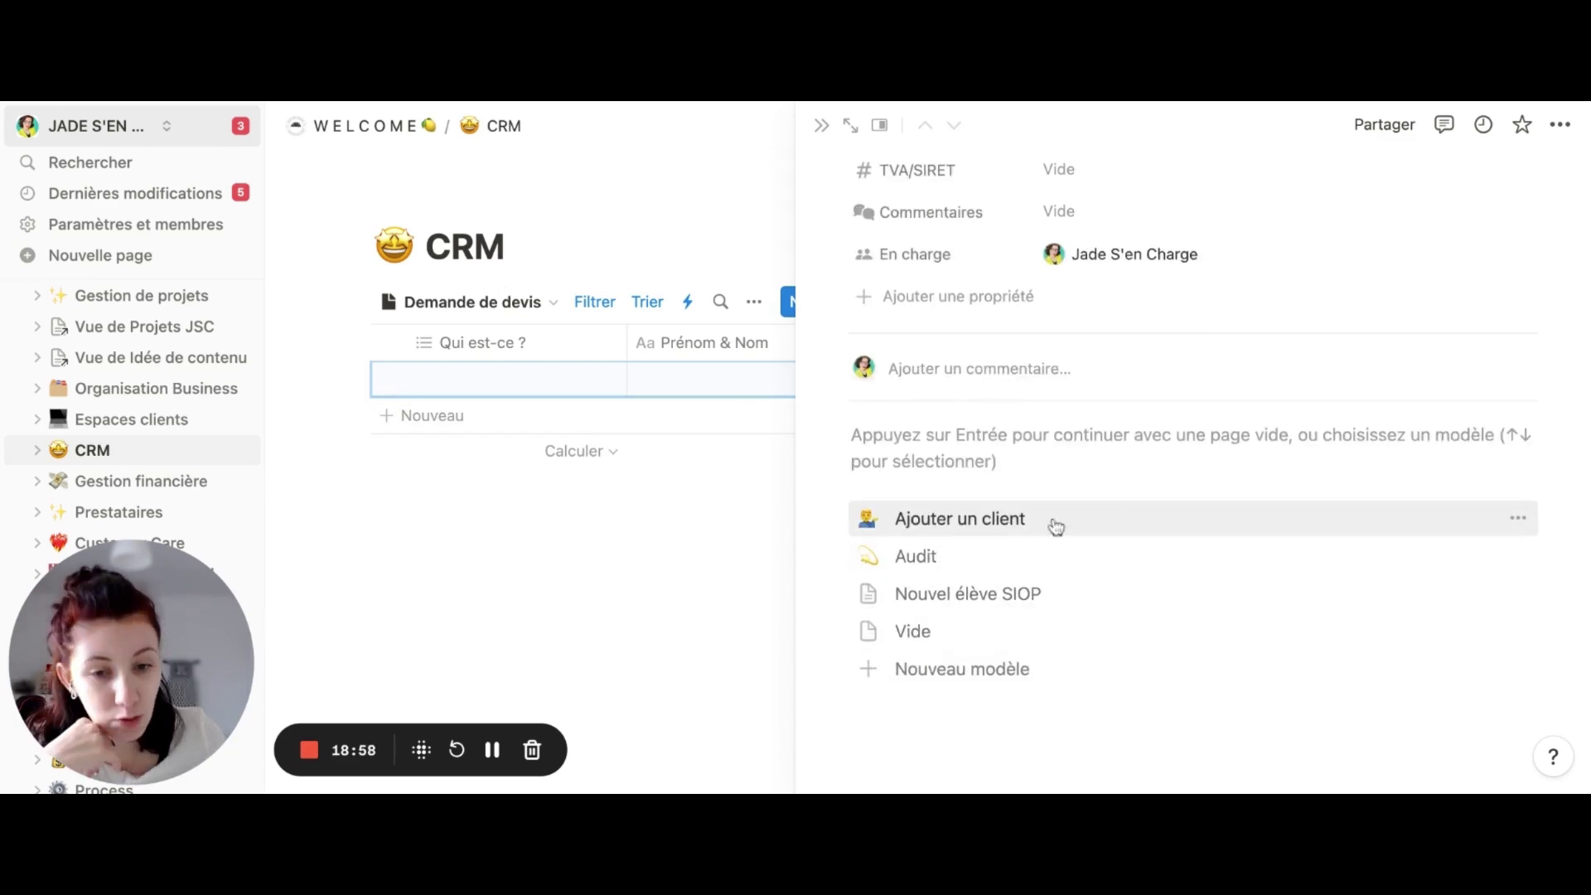
click(1018, 597)
scroll(829, 580, down, 5)
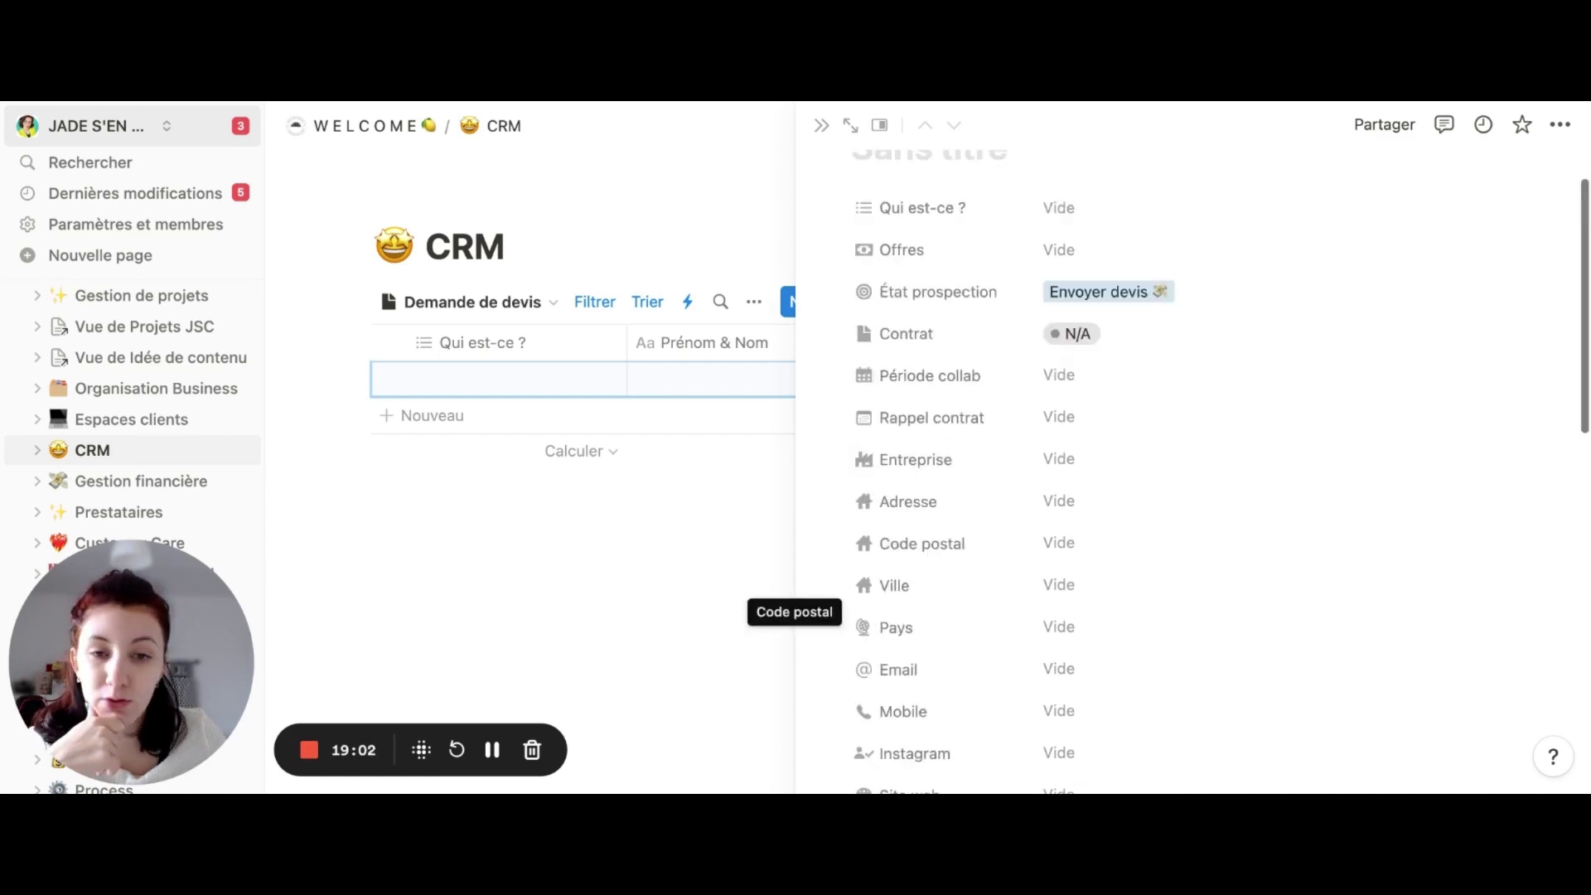
scroll(829, 597, up, 5)
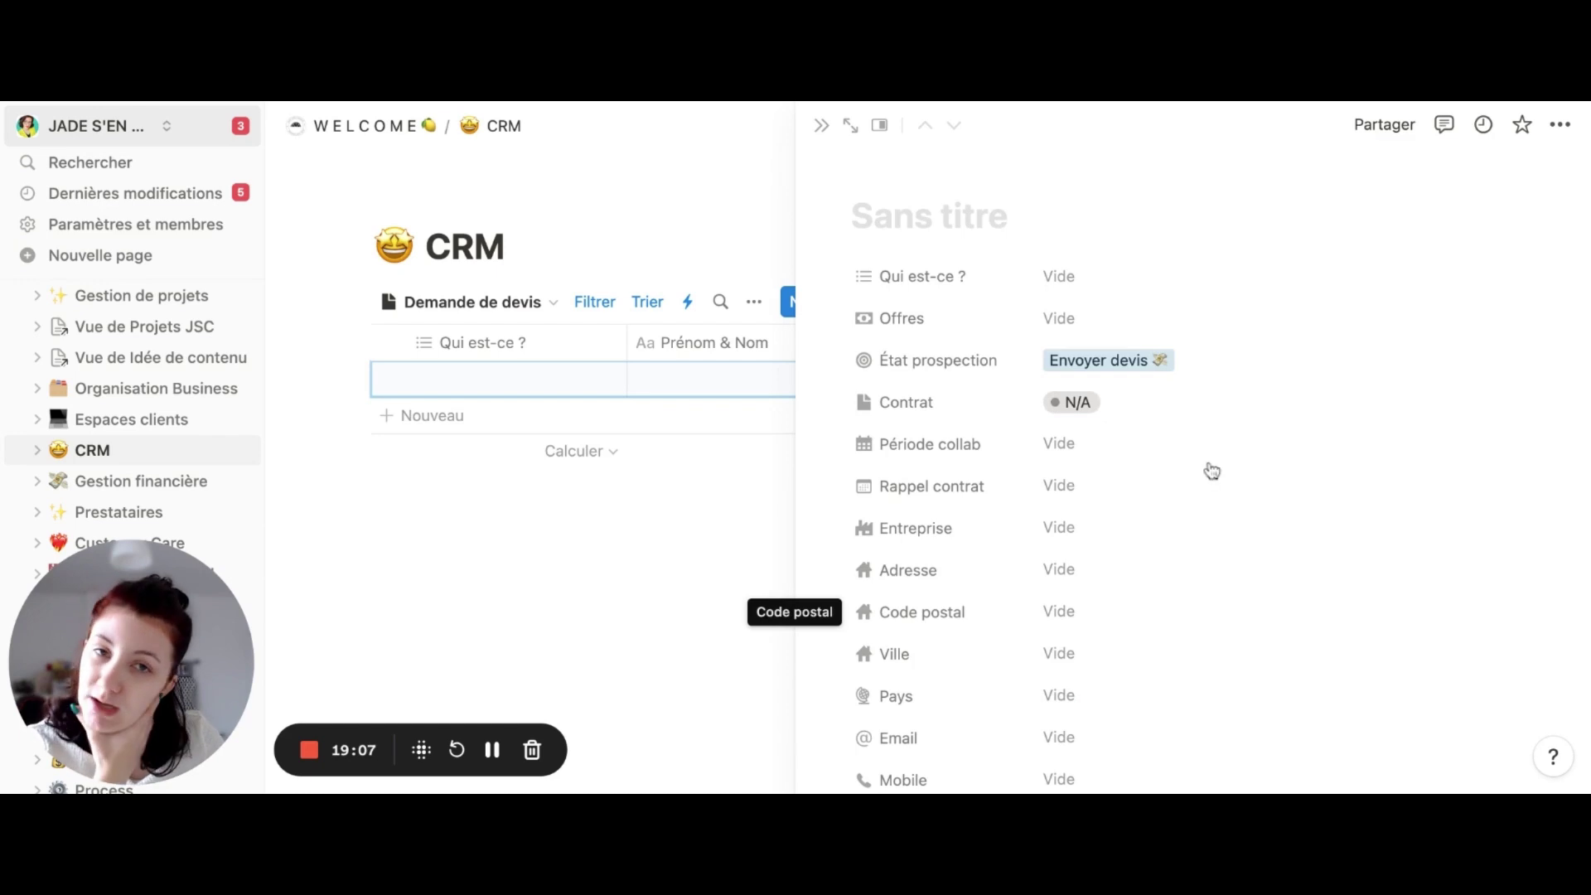
Move the blank CRM entry to the trash and open the Gestion financière page
click(1561, 126)
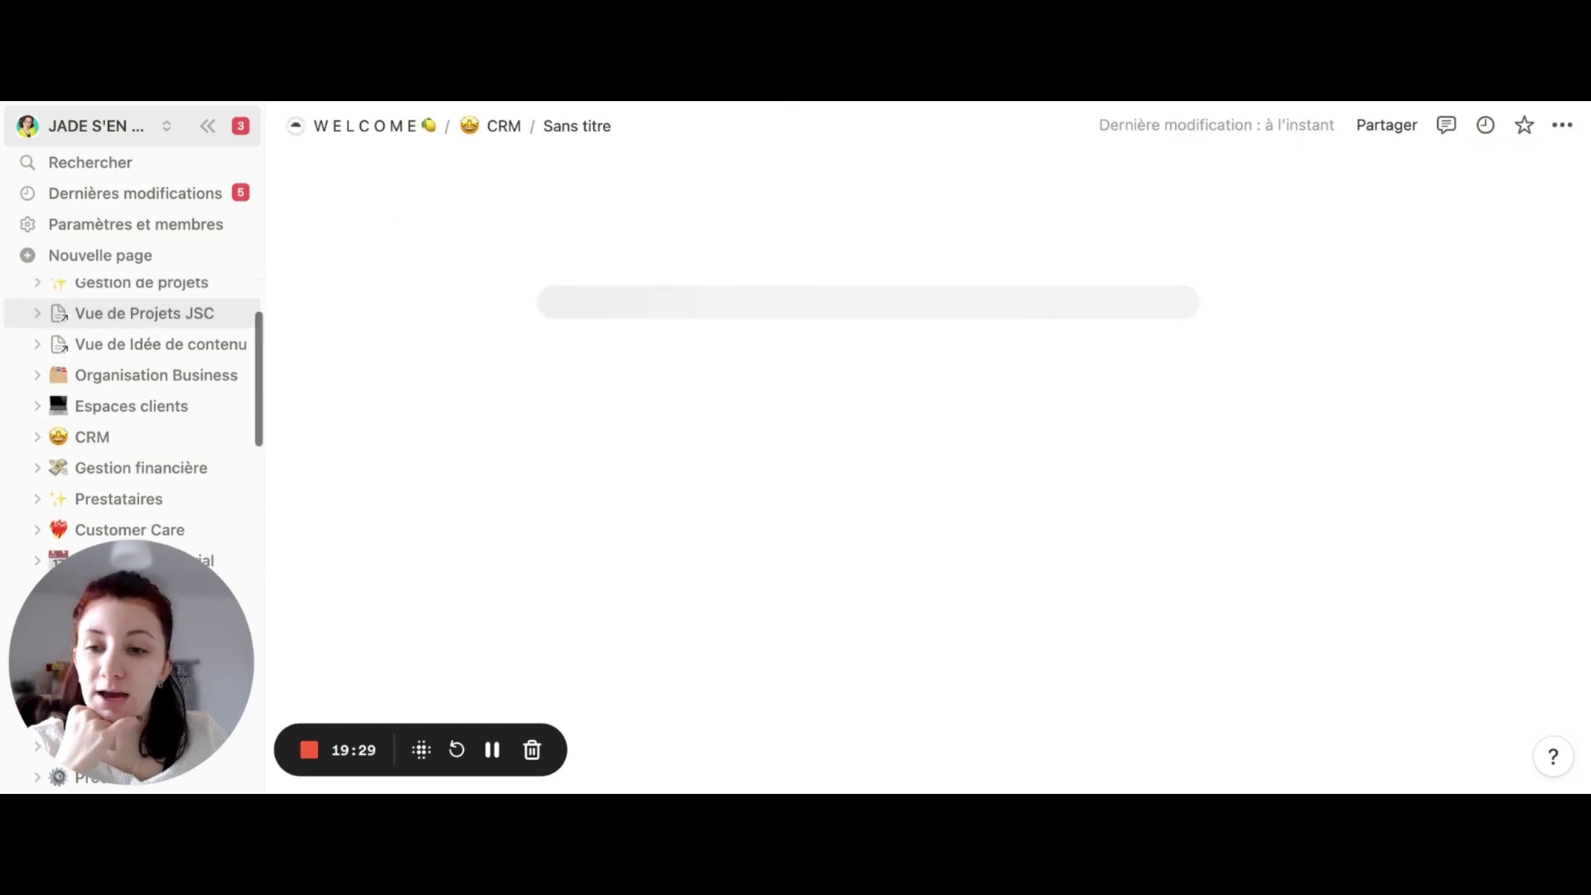
scroll(117, 458, up, 2)
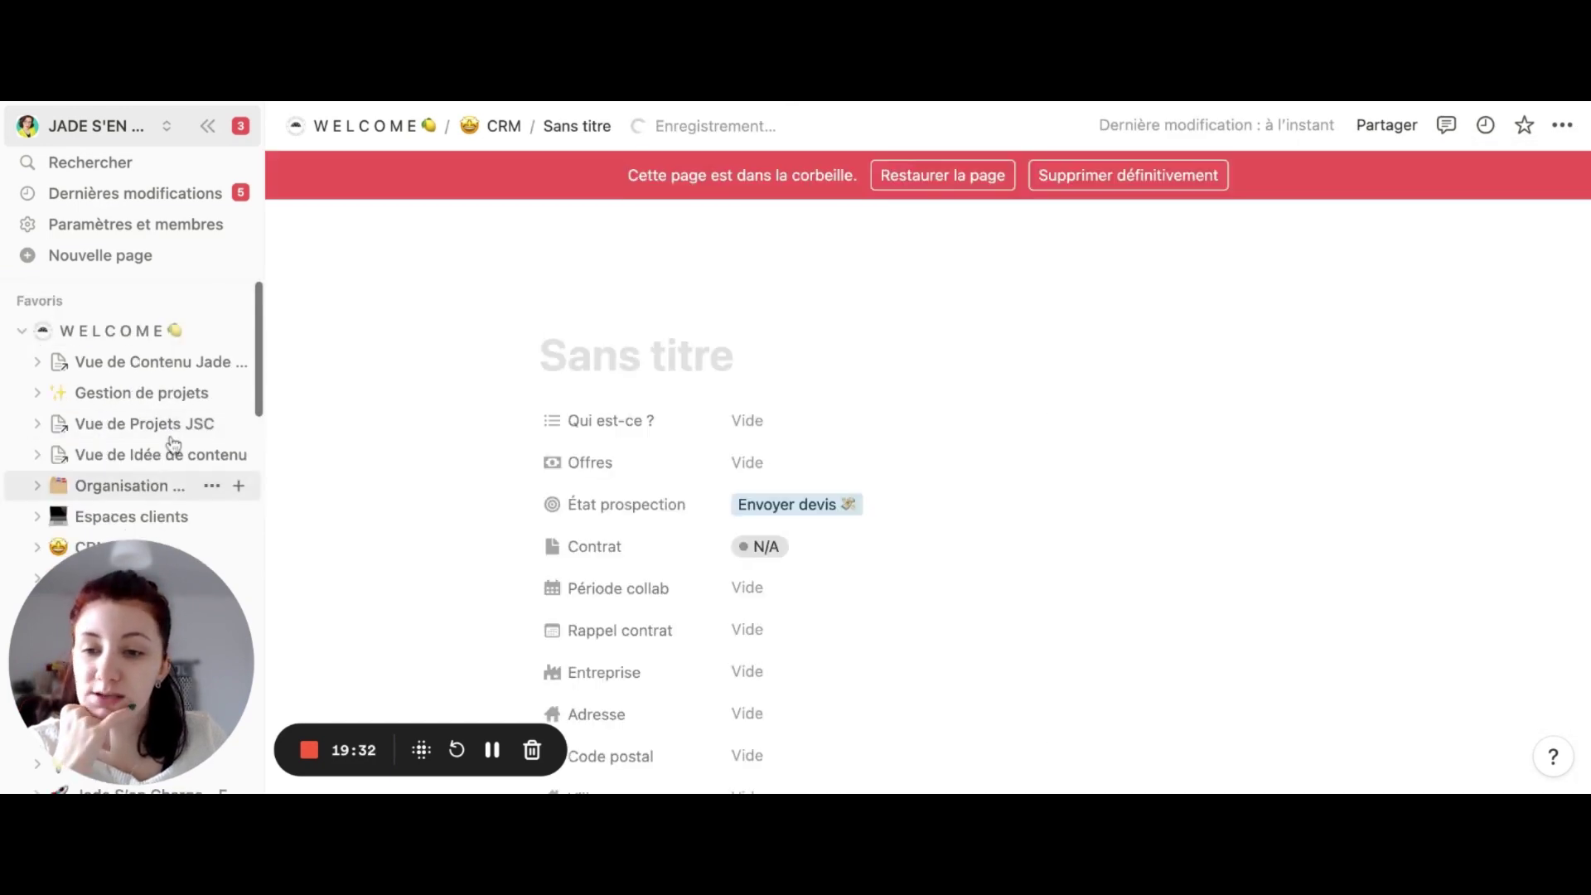
scroll(171, 448, down, 1)
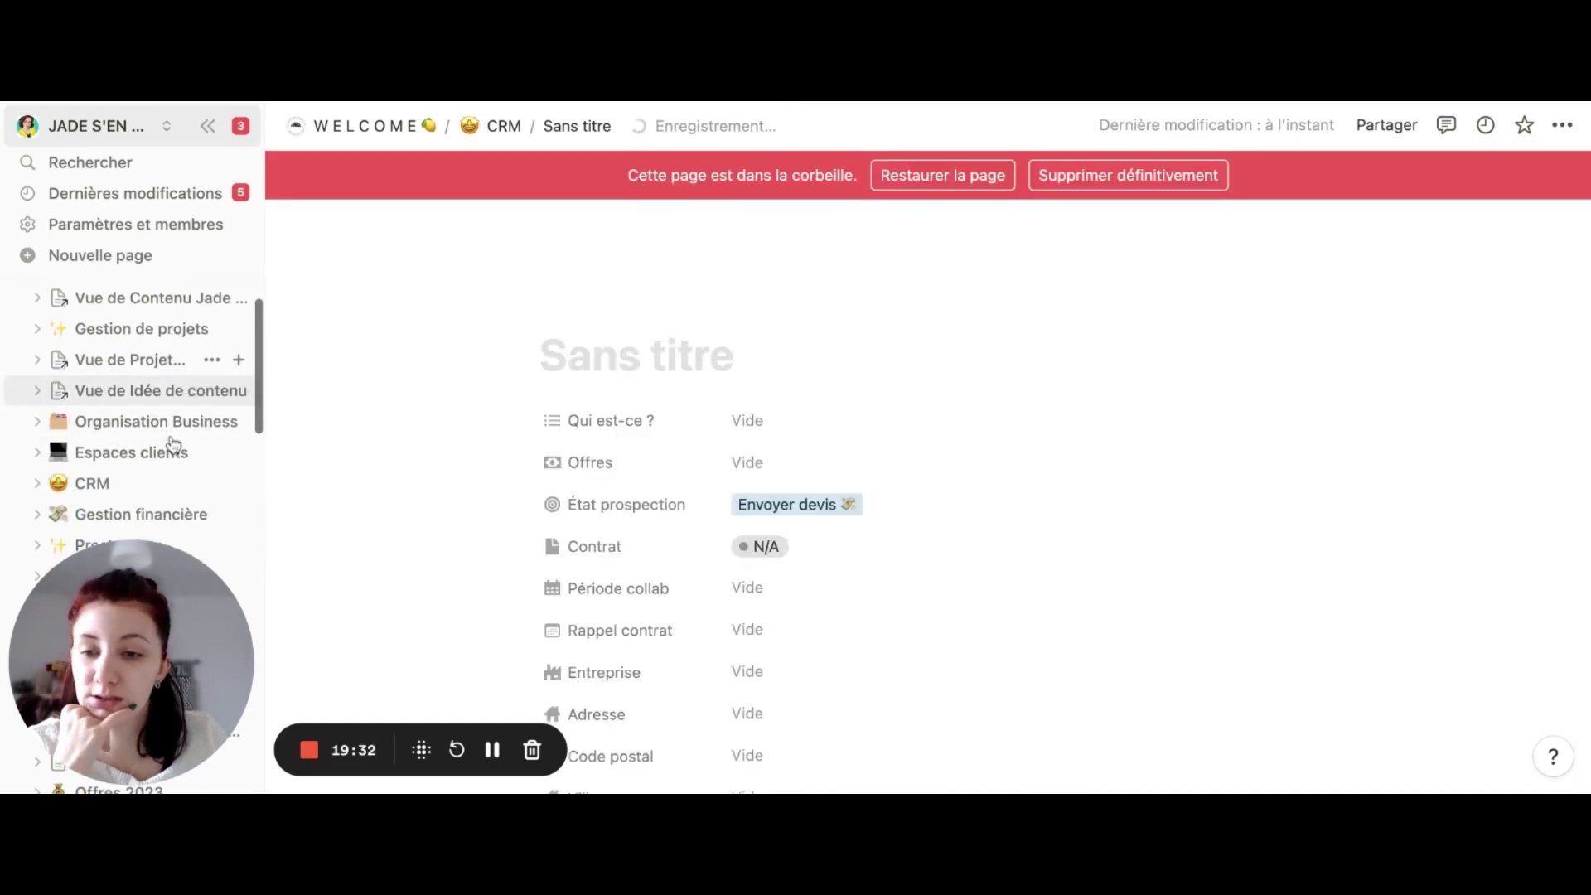
scroll(171, 447, down, 1)
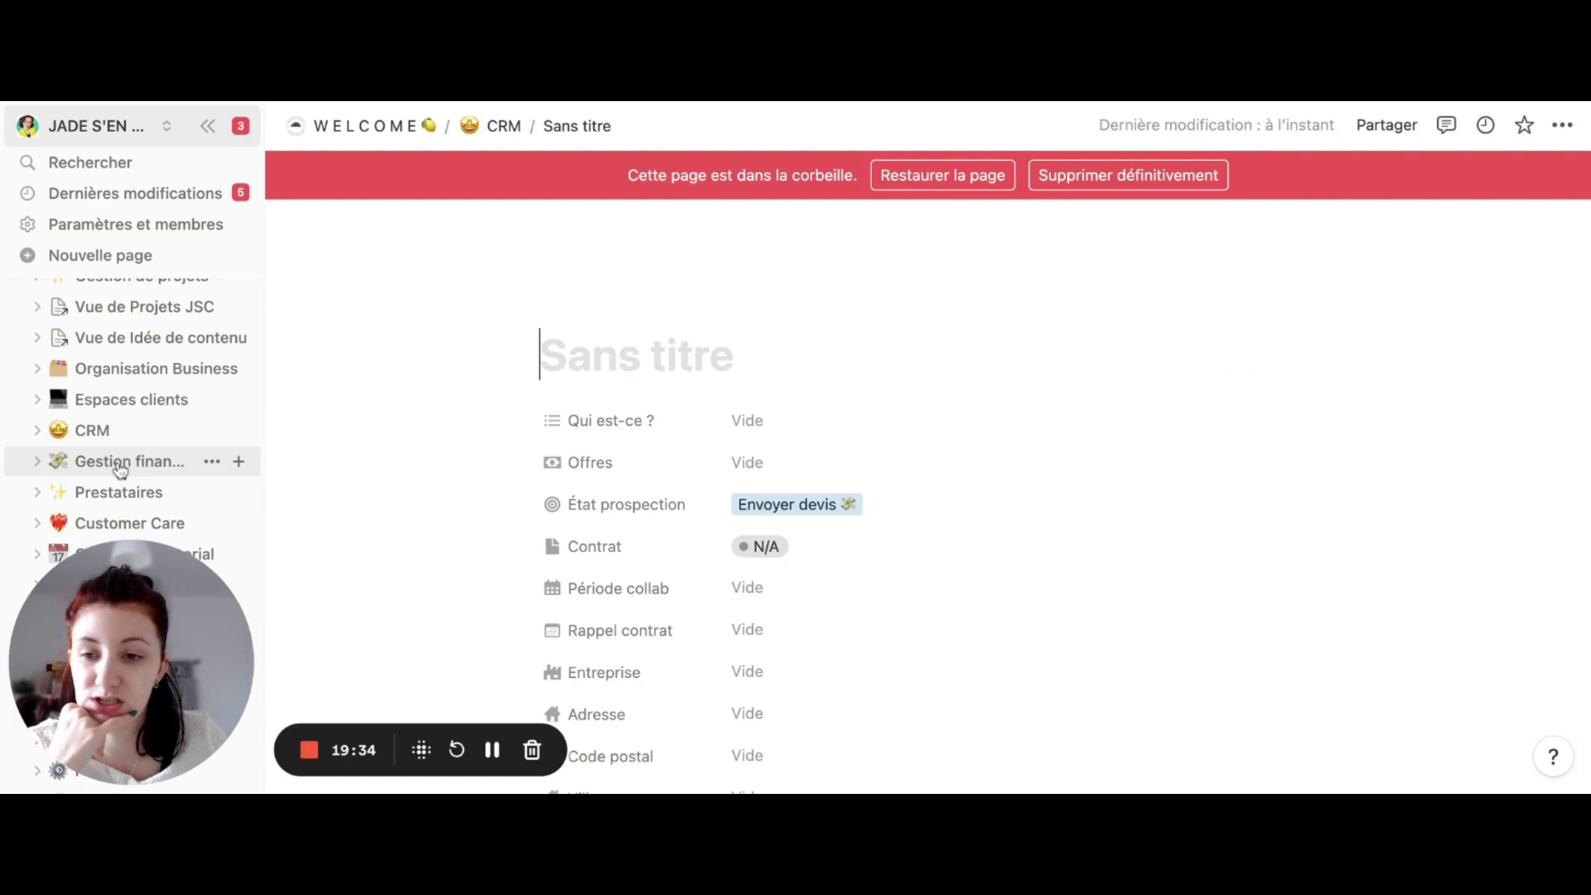
click(121, 461)
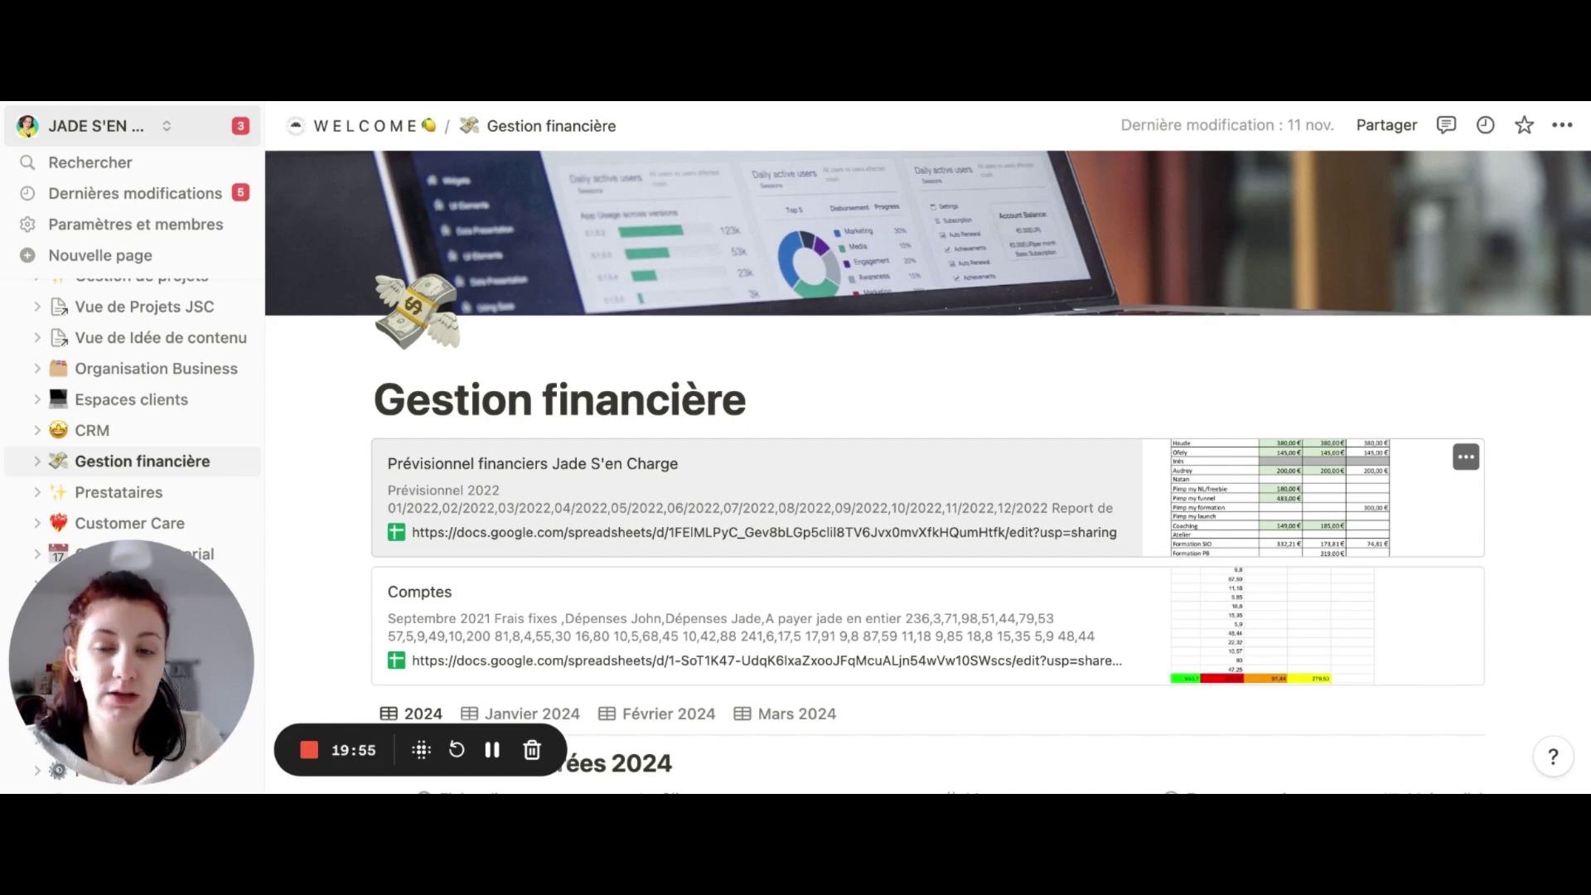
Examine the linked spreadsheets on Gestion financière and the columns of the Prévisionnel entrées 2024 table in its 2024 view
scroll(543, 519, down, 3)
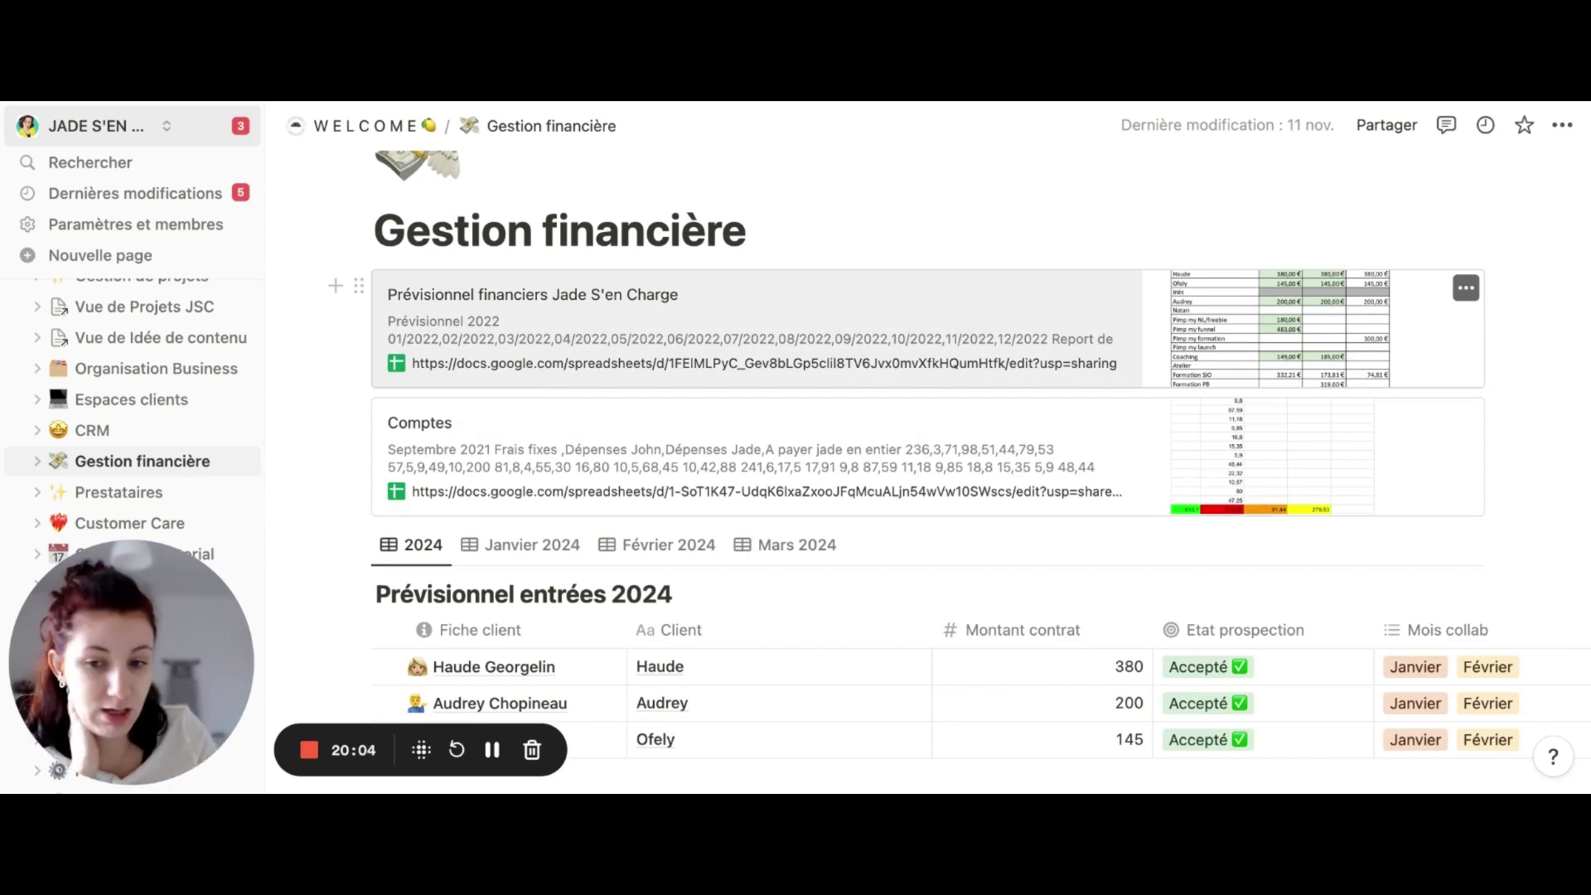
scroll(713, 574, down, 3)
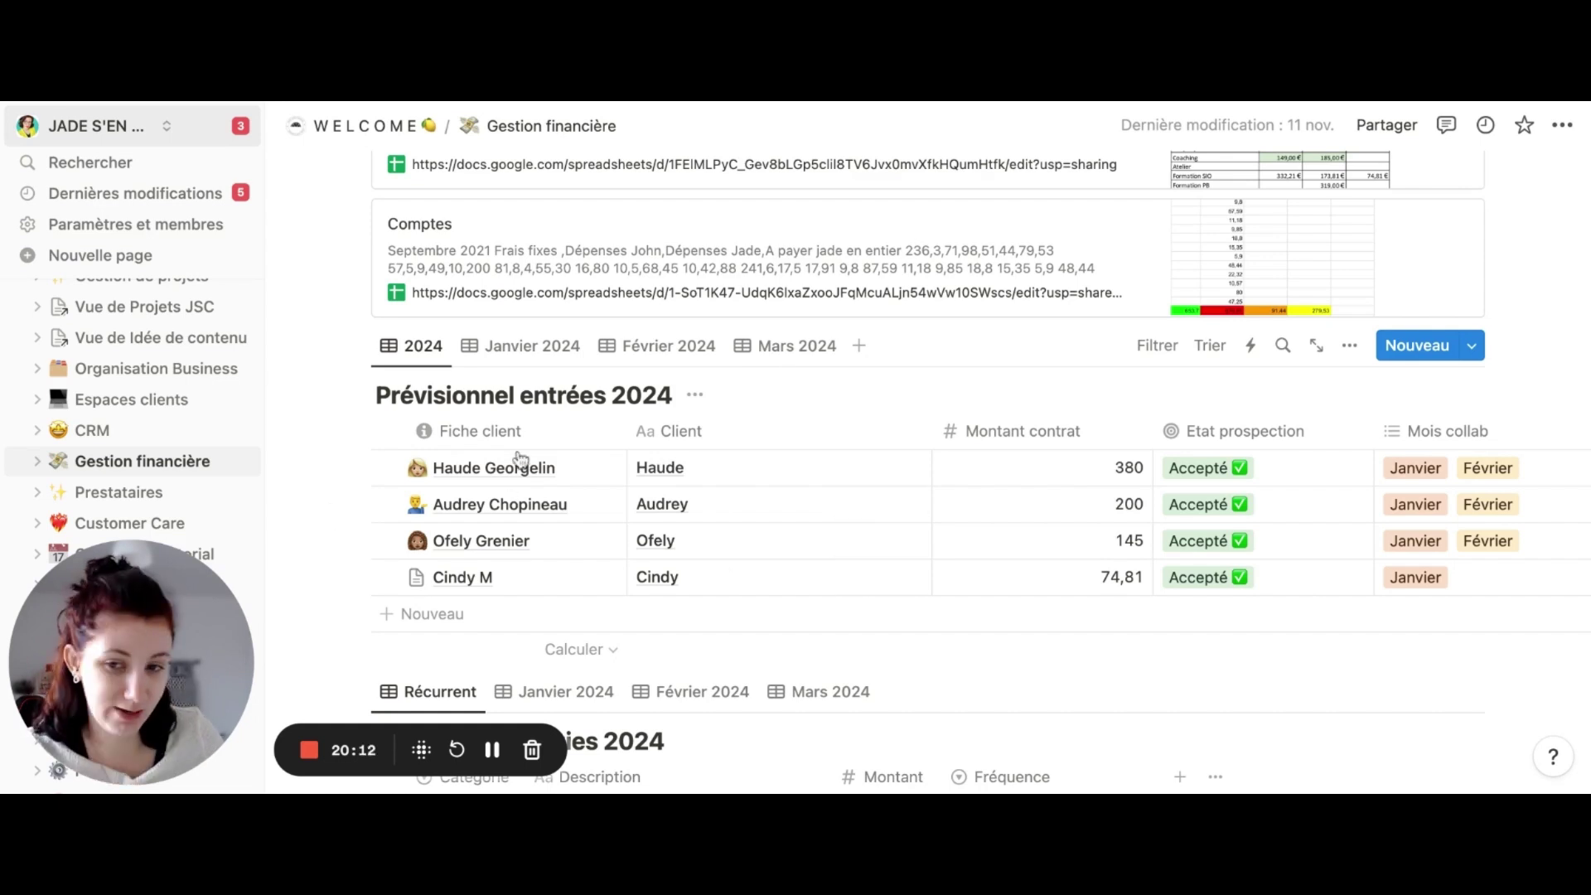
scroll(930, 586, right, 5)
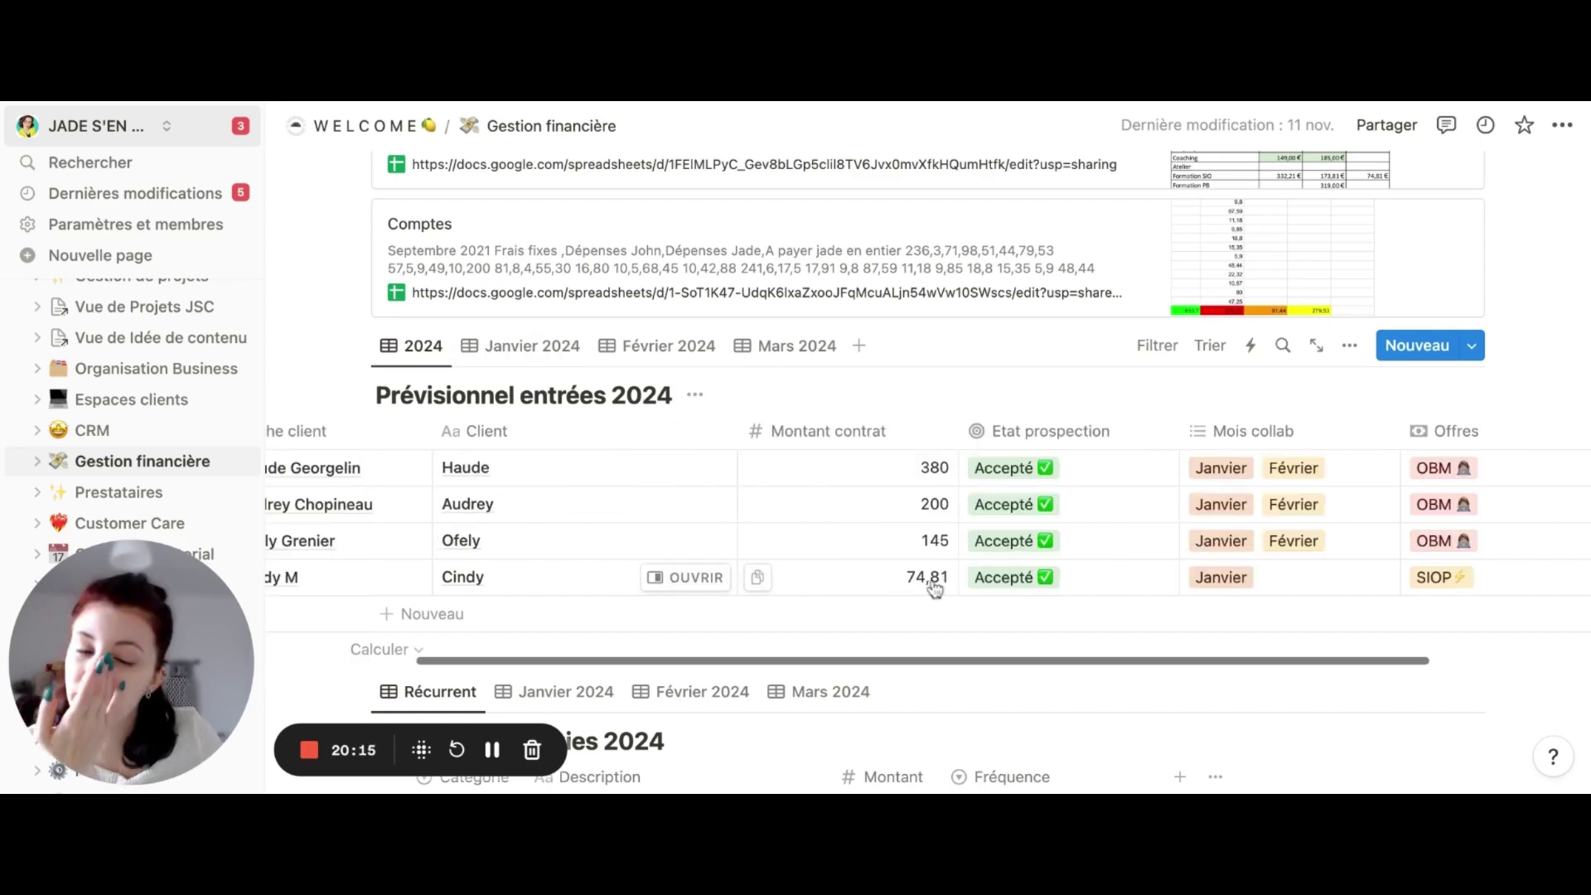
scroll(935, 589, left, 3)
scroll(935, 589, left, 2)
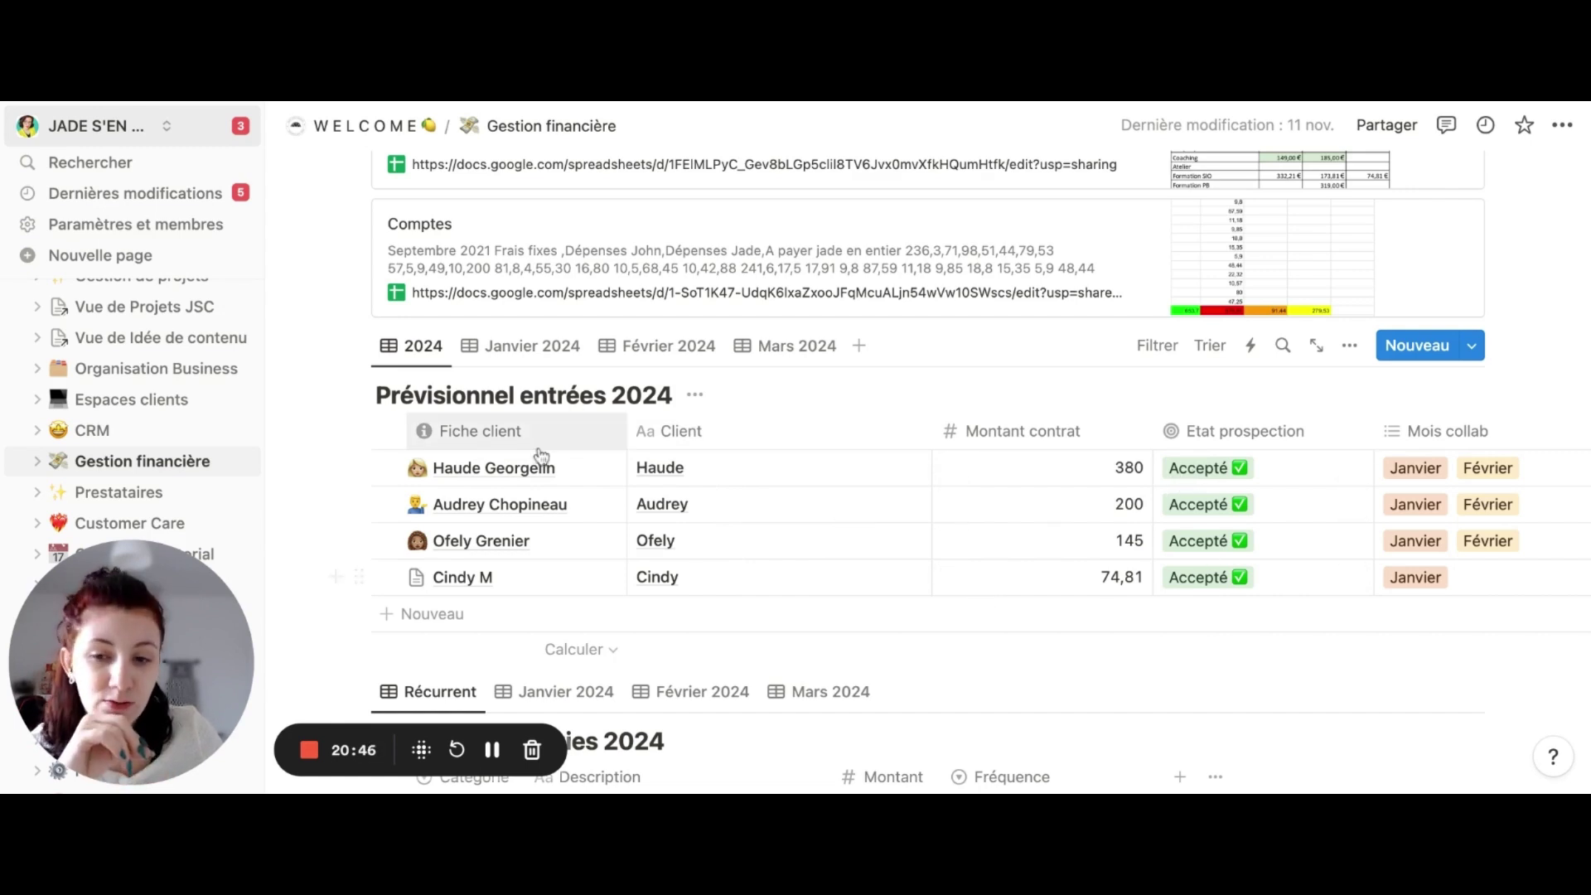
Switch Prévisionnel entrées 2024 to the Janvier 2024 view and inspect the first row's Fiche client link without changing it
click(519, 348)
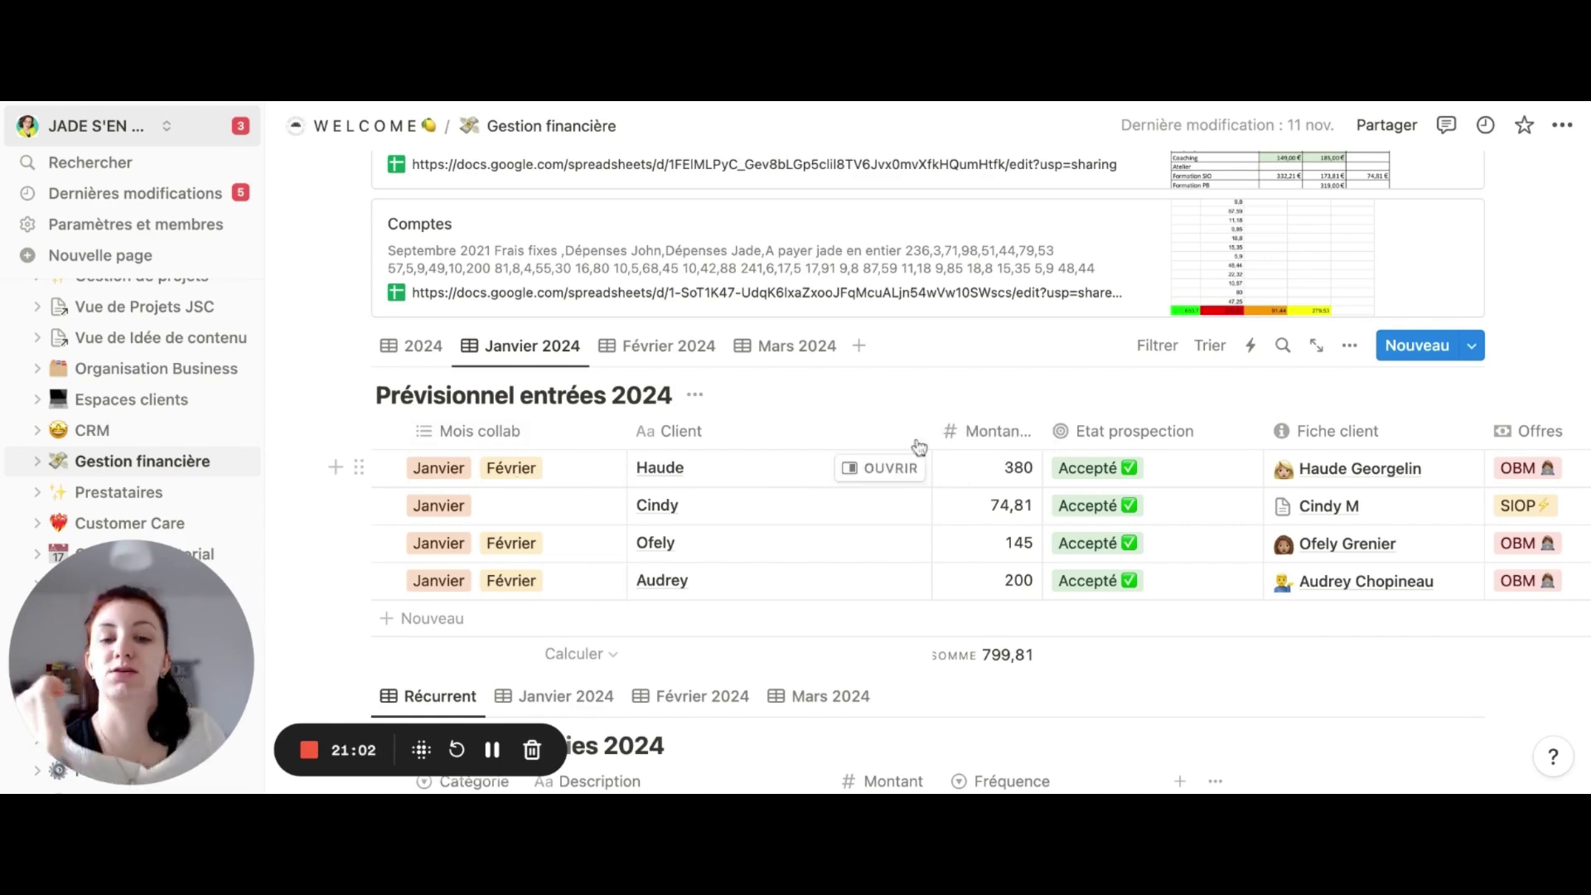
click(1366, 474)
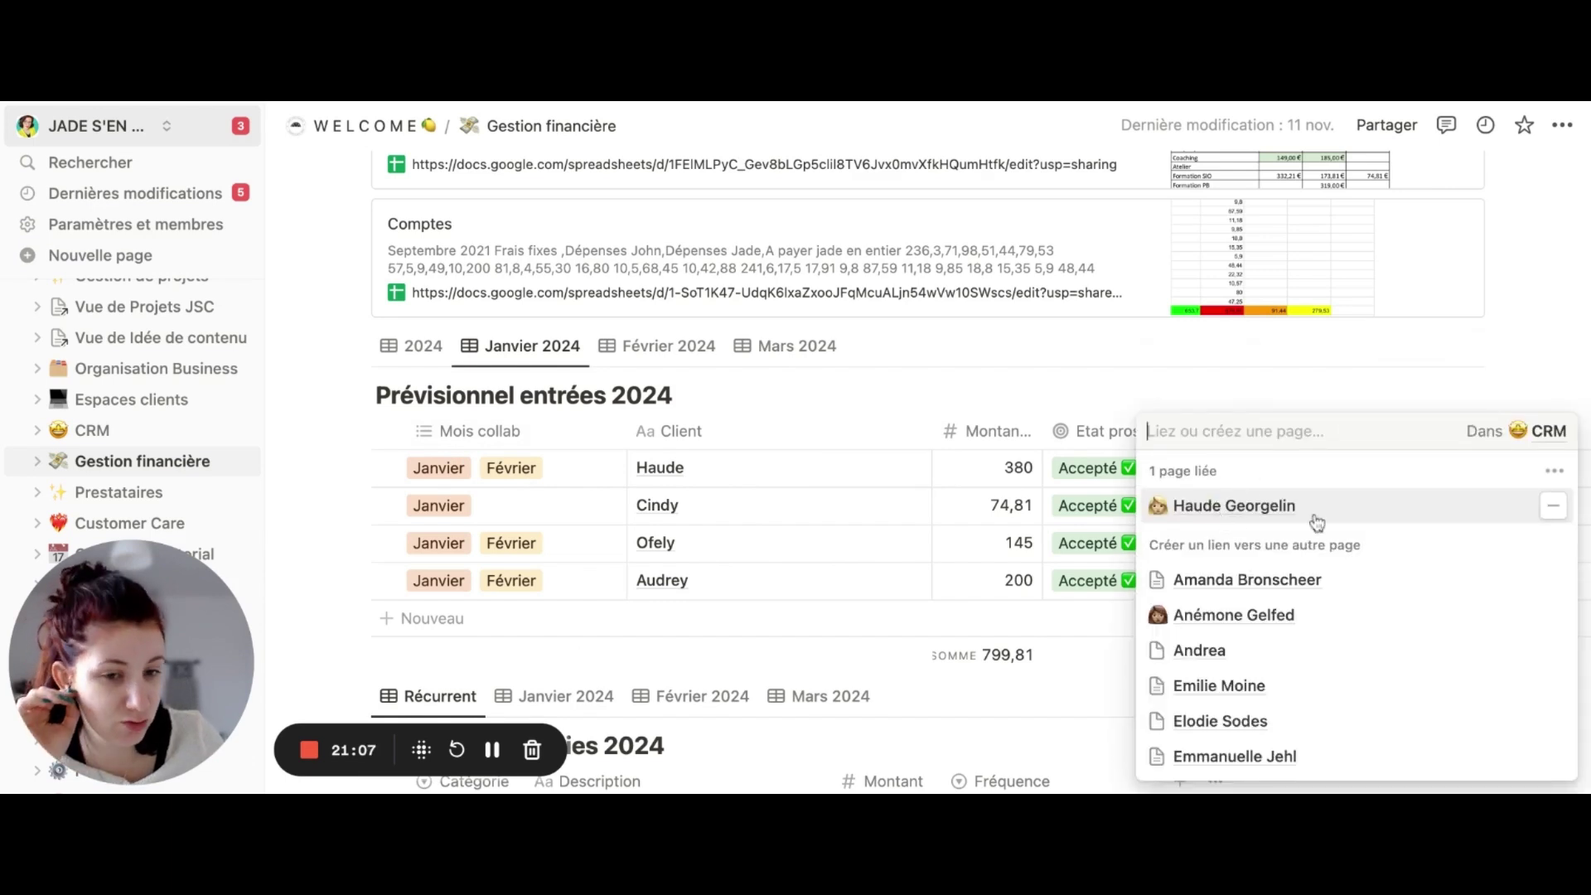
key(Escape)
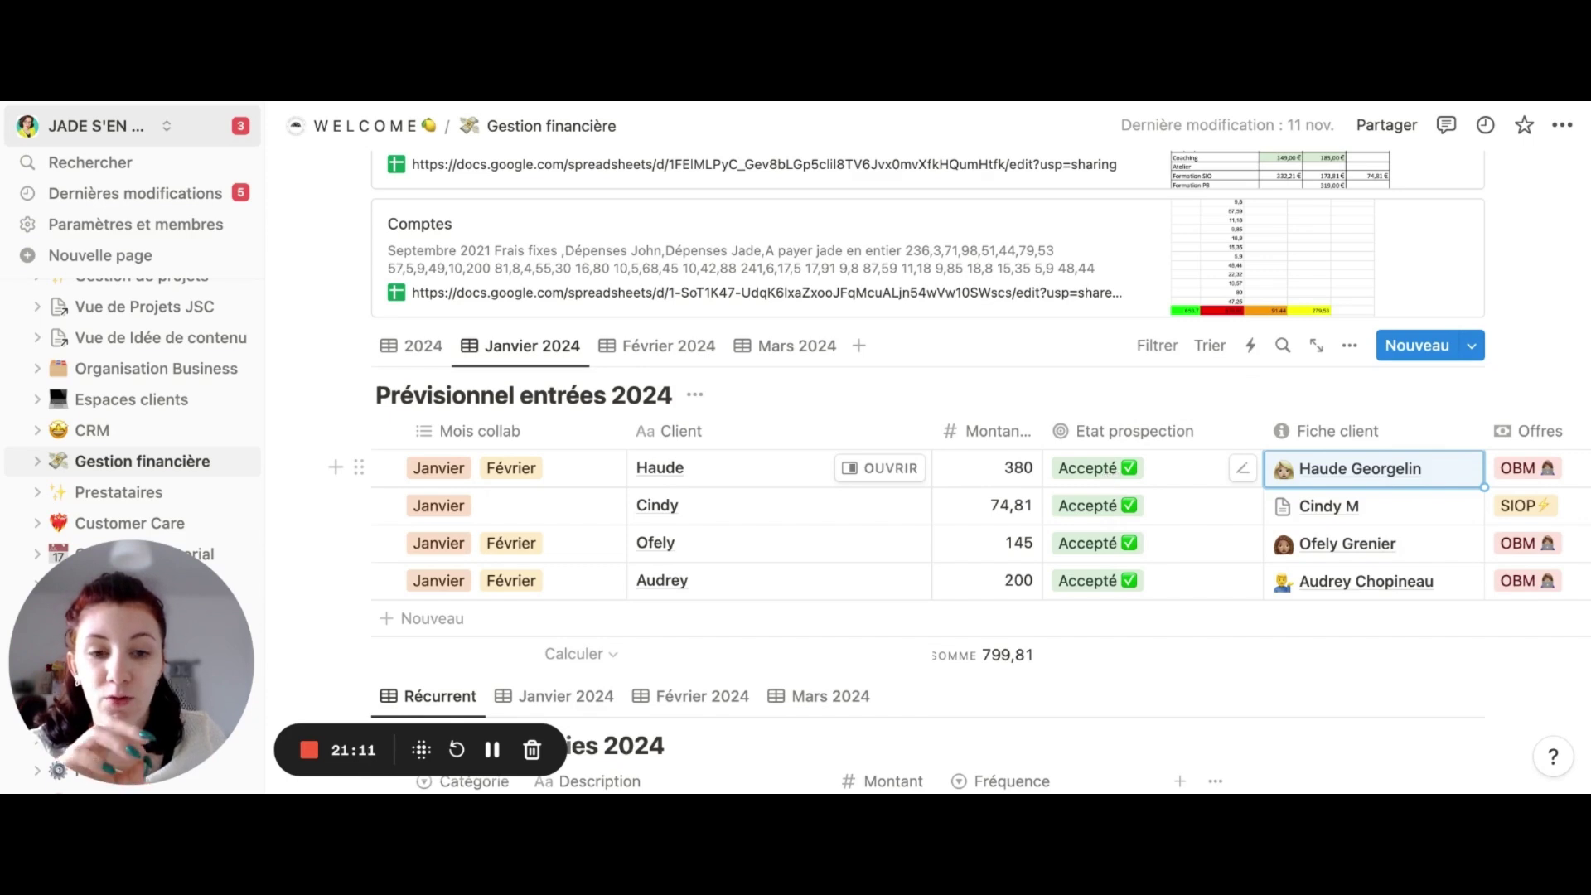
View the relation and property settings behind the first row's Etat prospection, then check the remaining columns through Offres
click(1135, 431)
click(980, 380)
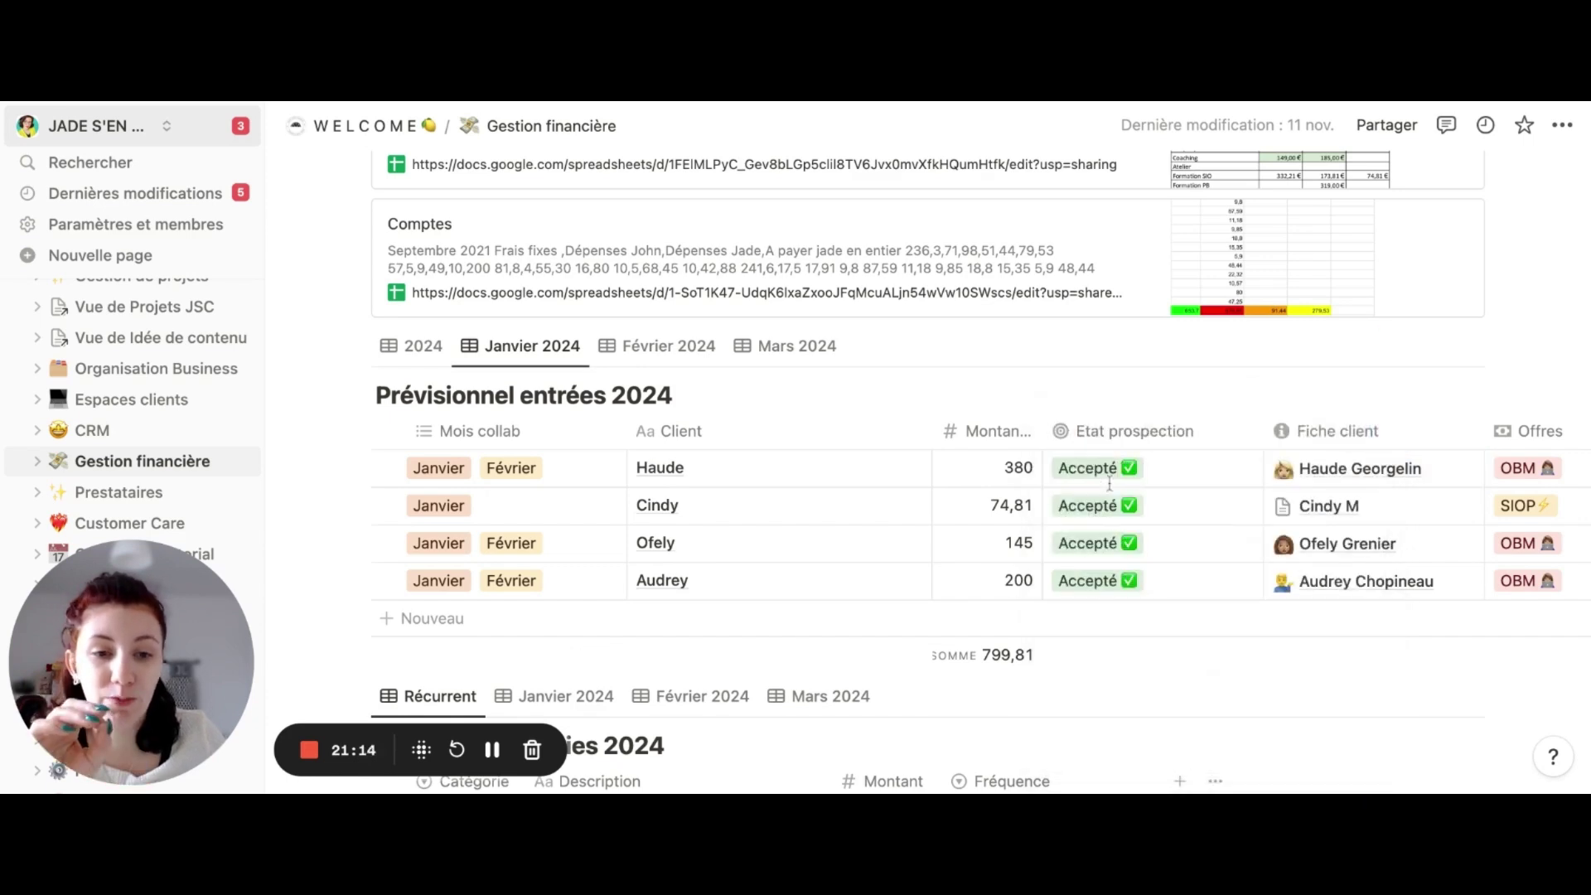
click(1109, 479)
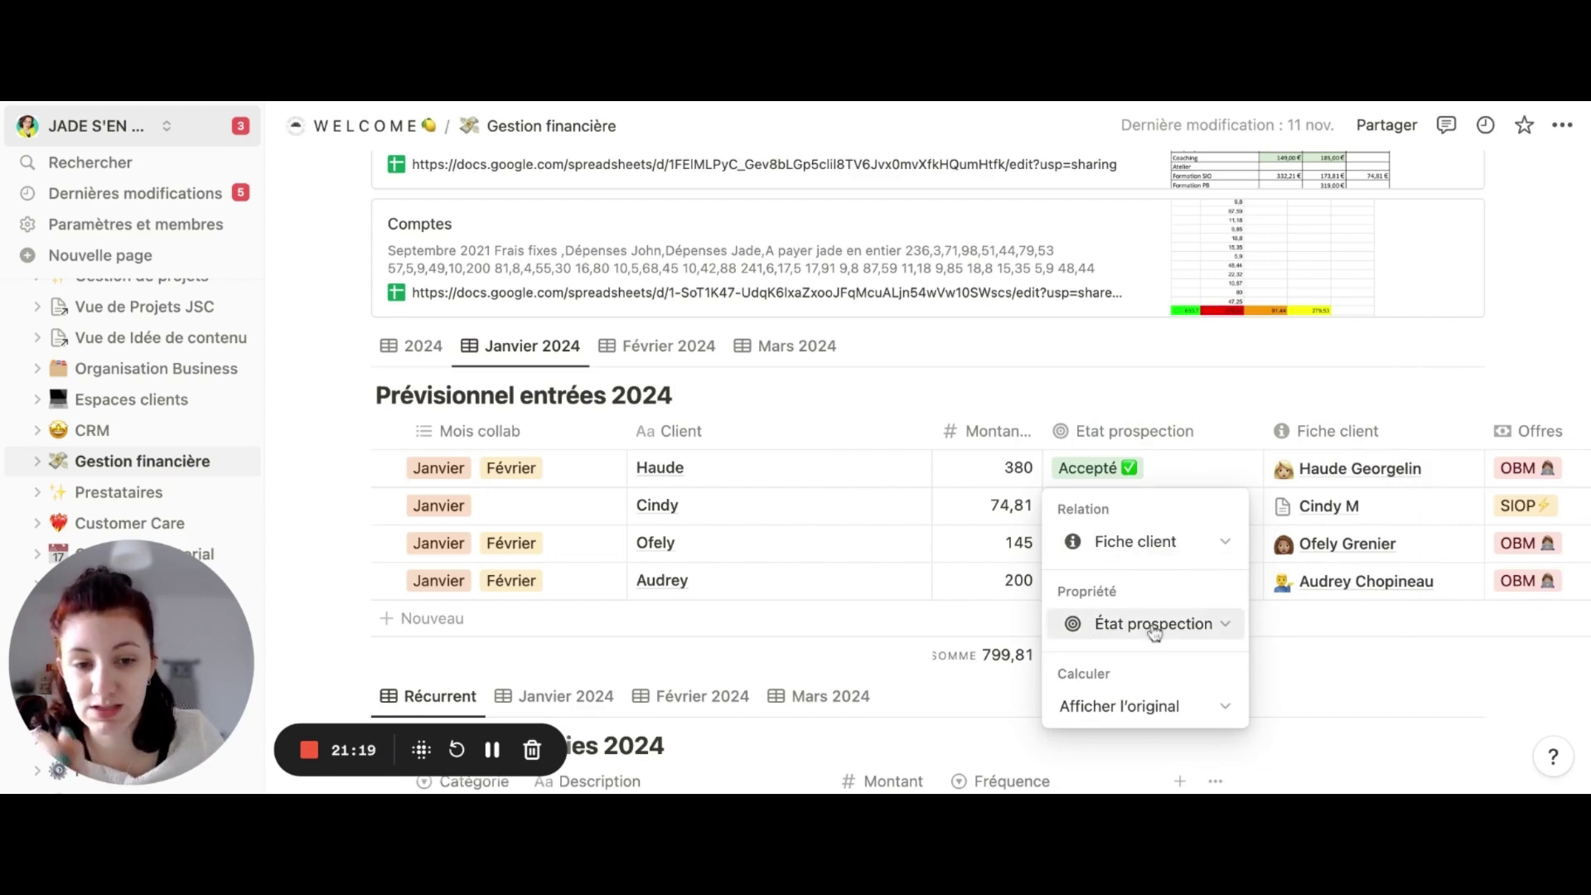
key(Escape)
scroll(1307, 547, right, 3)
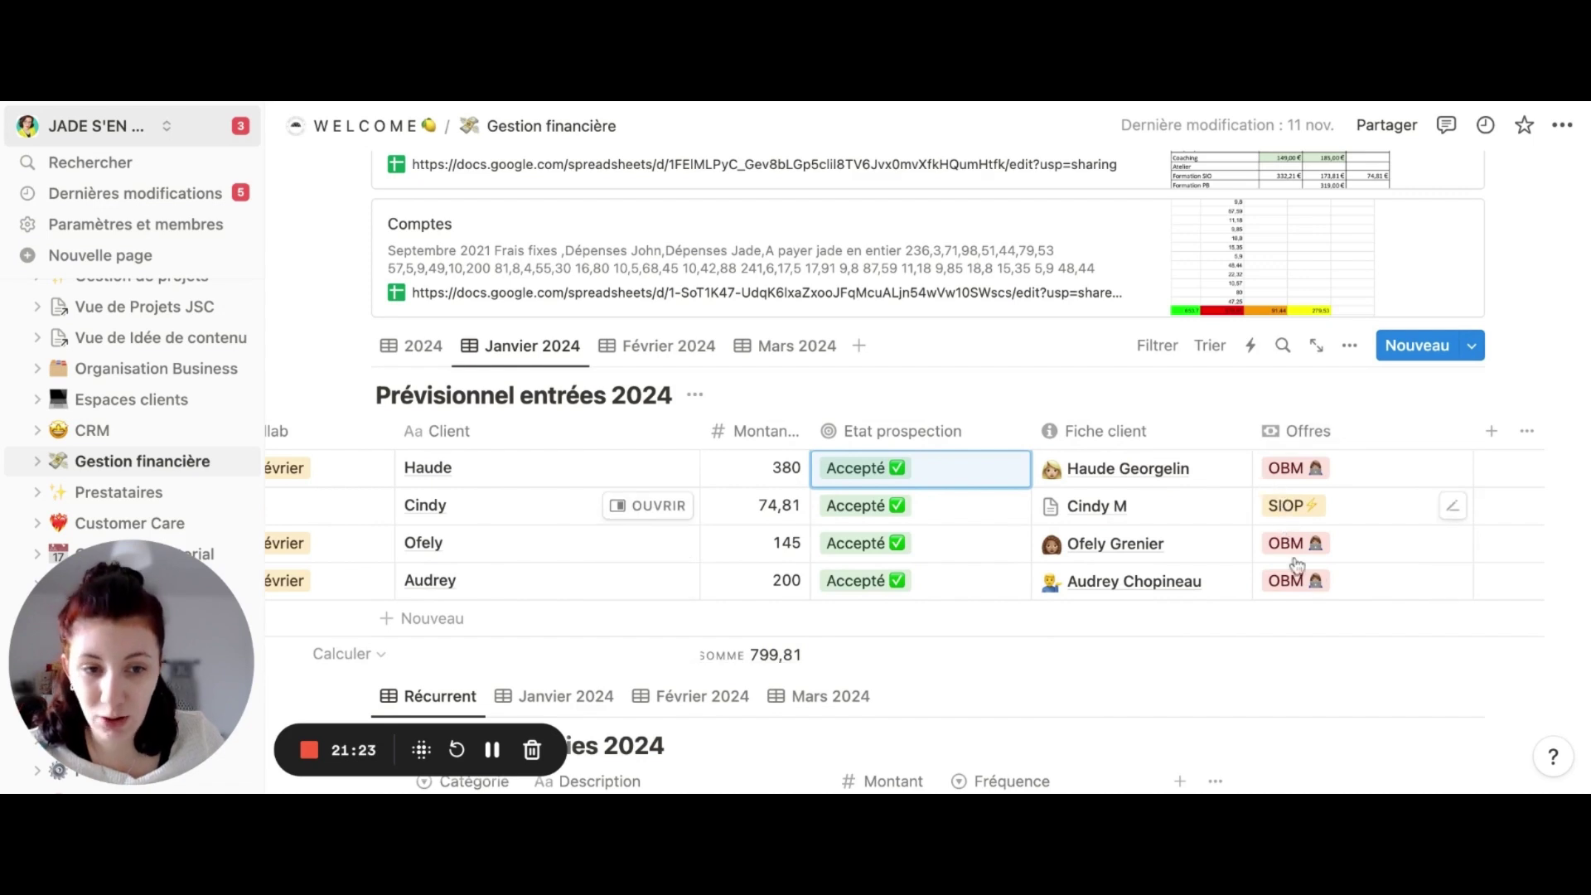
scroll(1299, 566, left, 3)
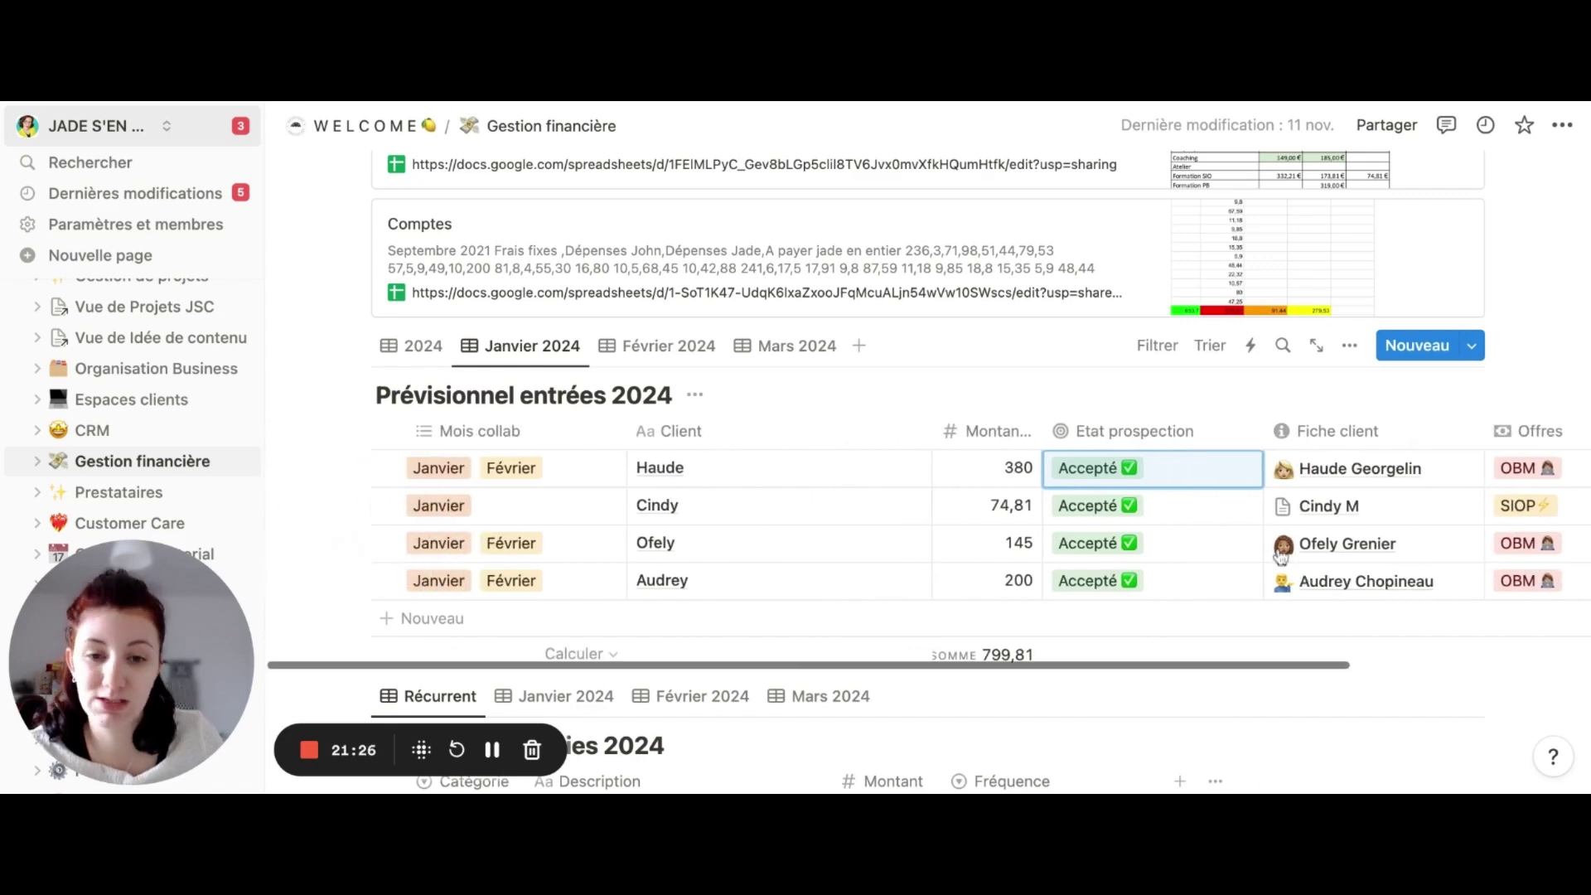
scroll(743, 479, down, 1)
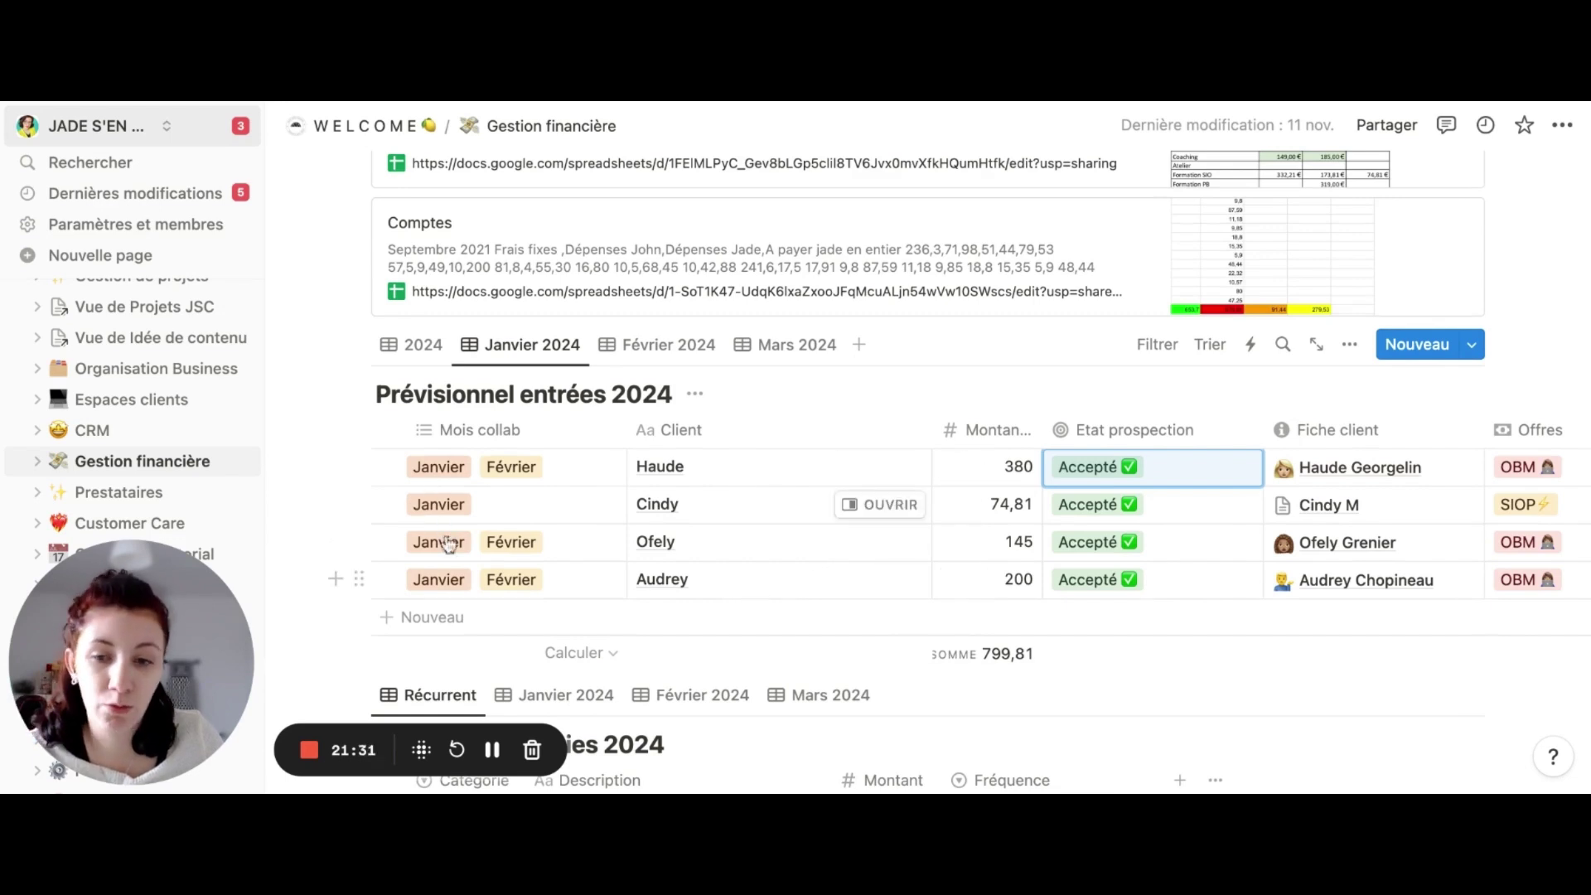
scroll(708, 560, down, 1)
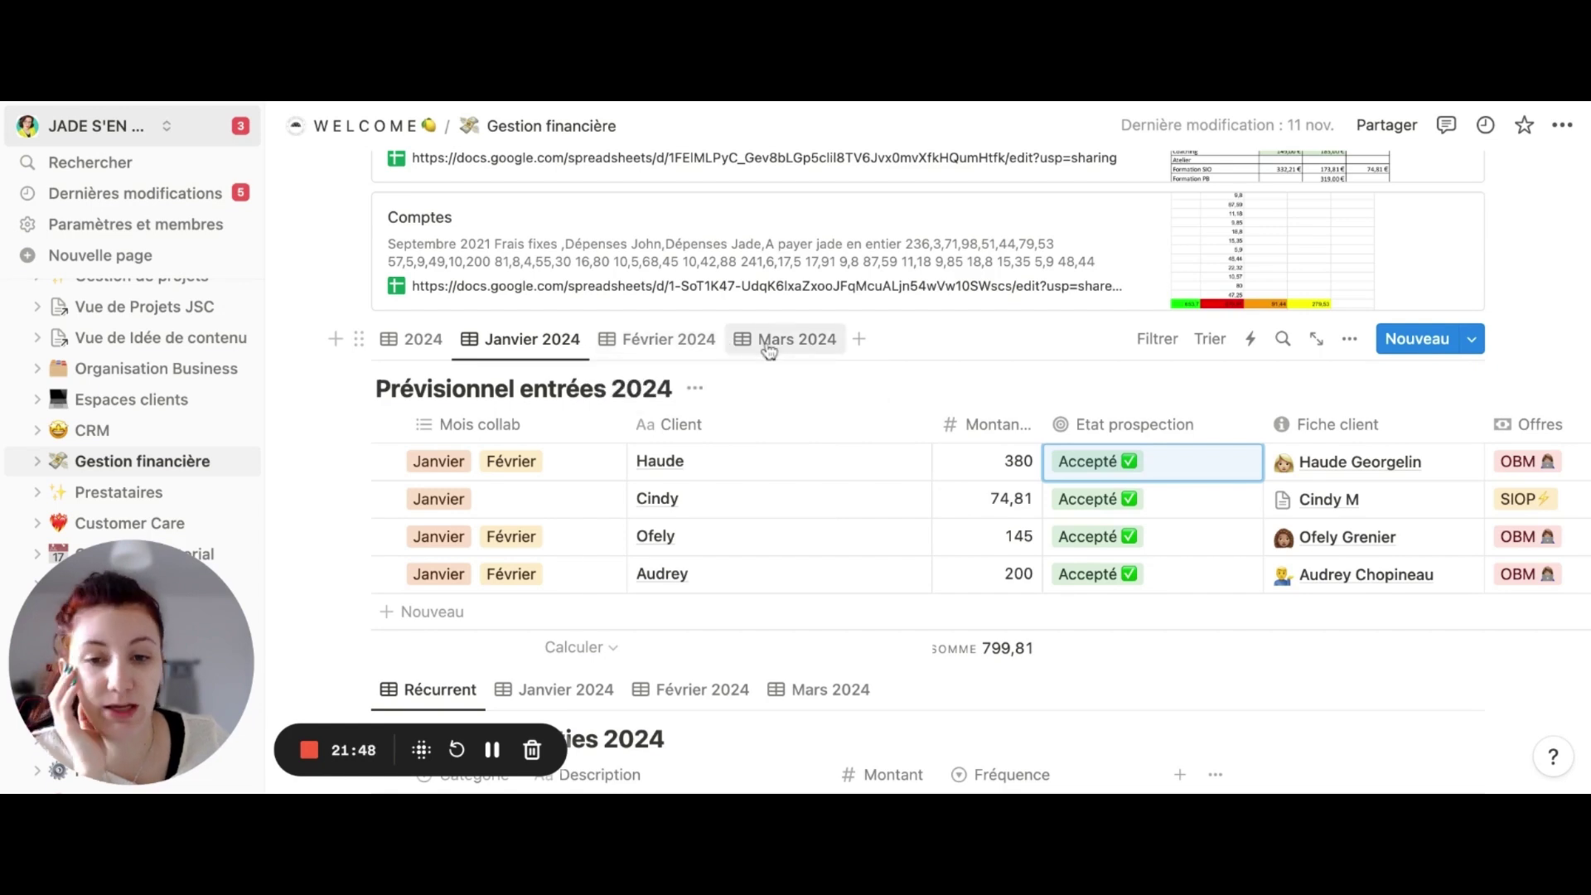
Return Prévisionnel entrées 2024 to the 2024 view and view the first client's entry beside the table, closing it again
click(423, 346)
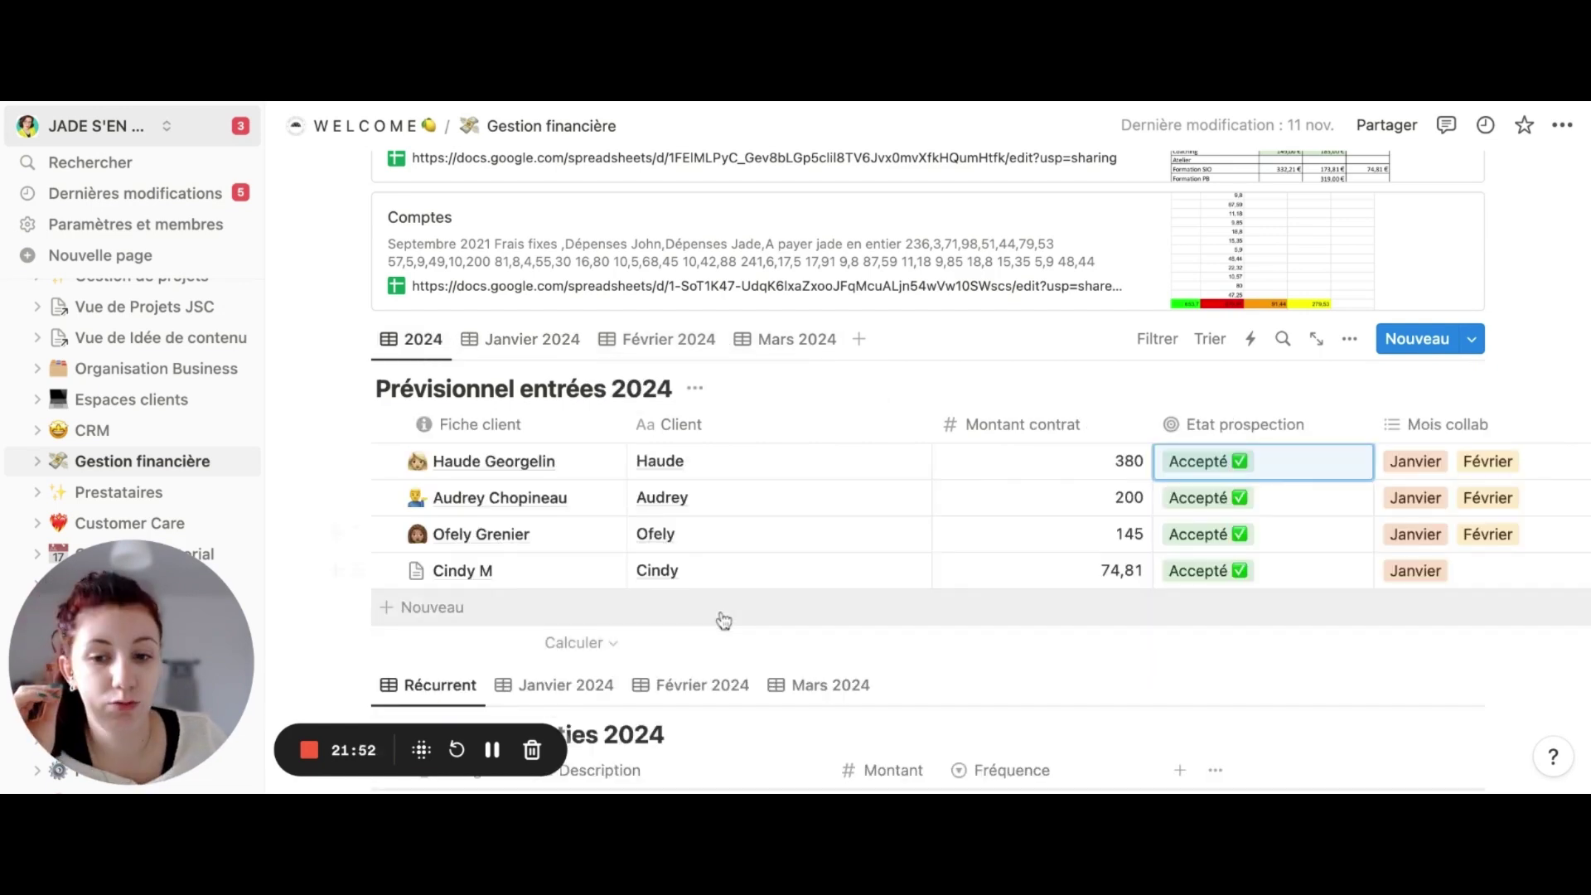
scroll(746, 580, right, 3)
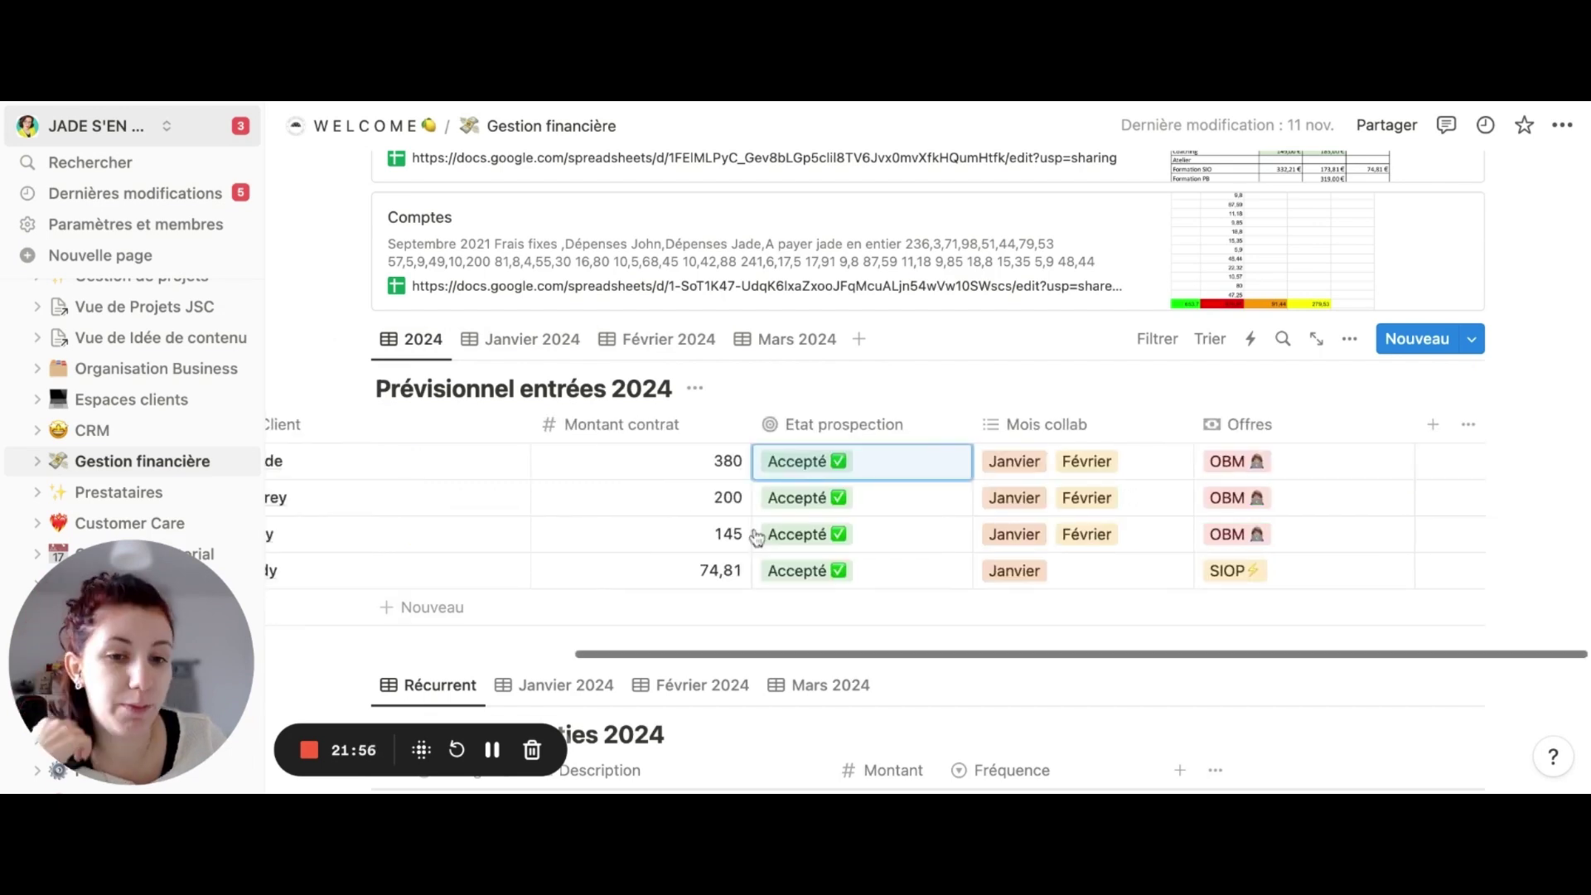
scroll(754, 530, left, 3)
mouse_move(865, 469)
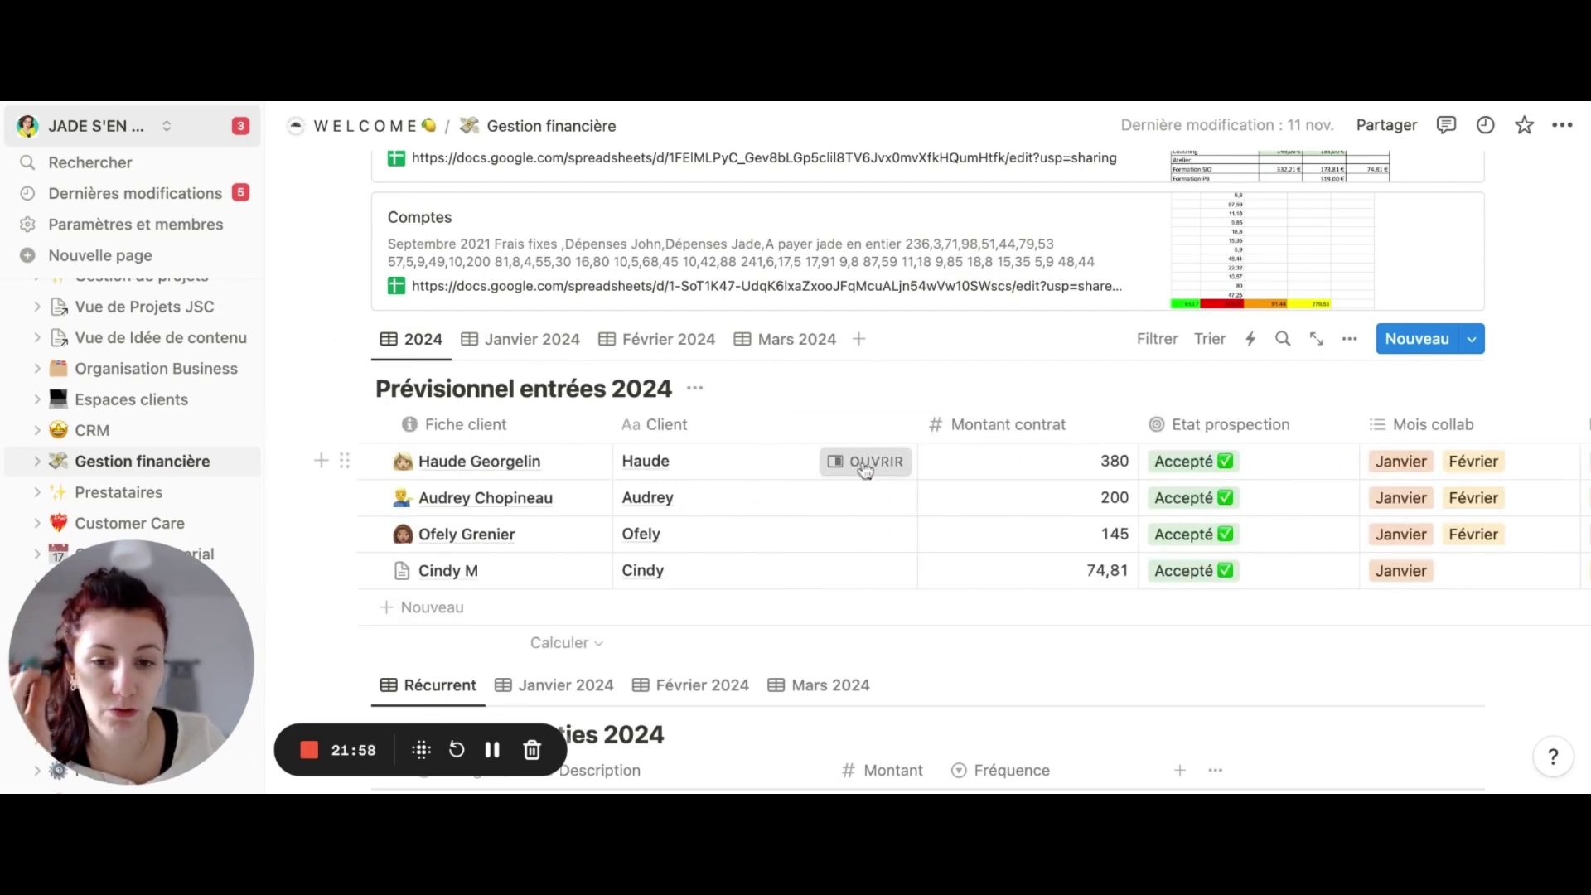
click(865, 460)
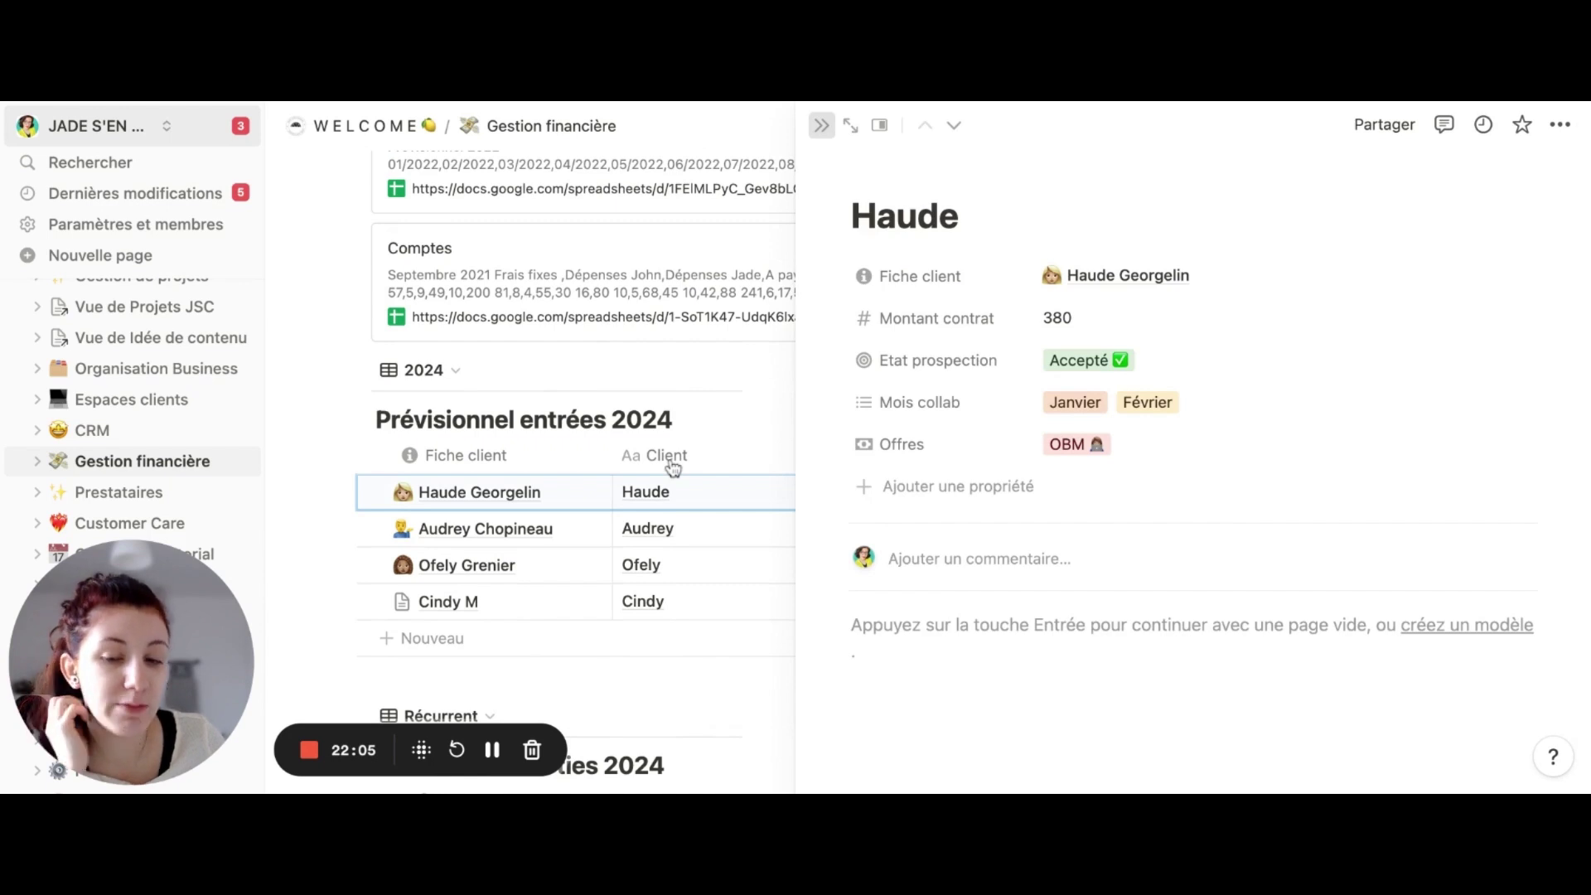
click(673, 468)
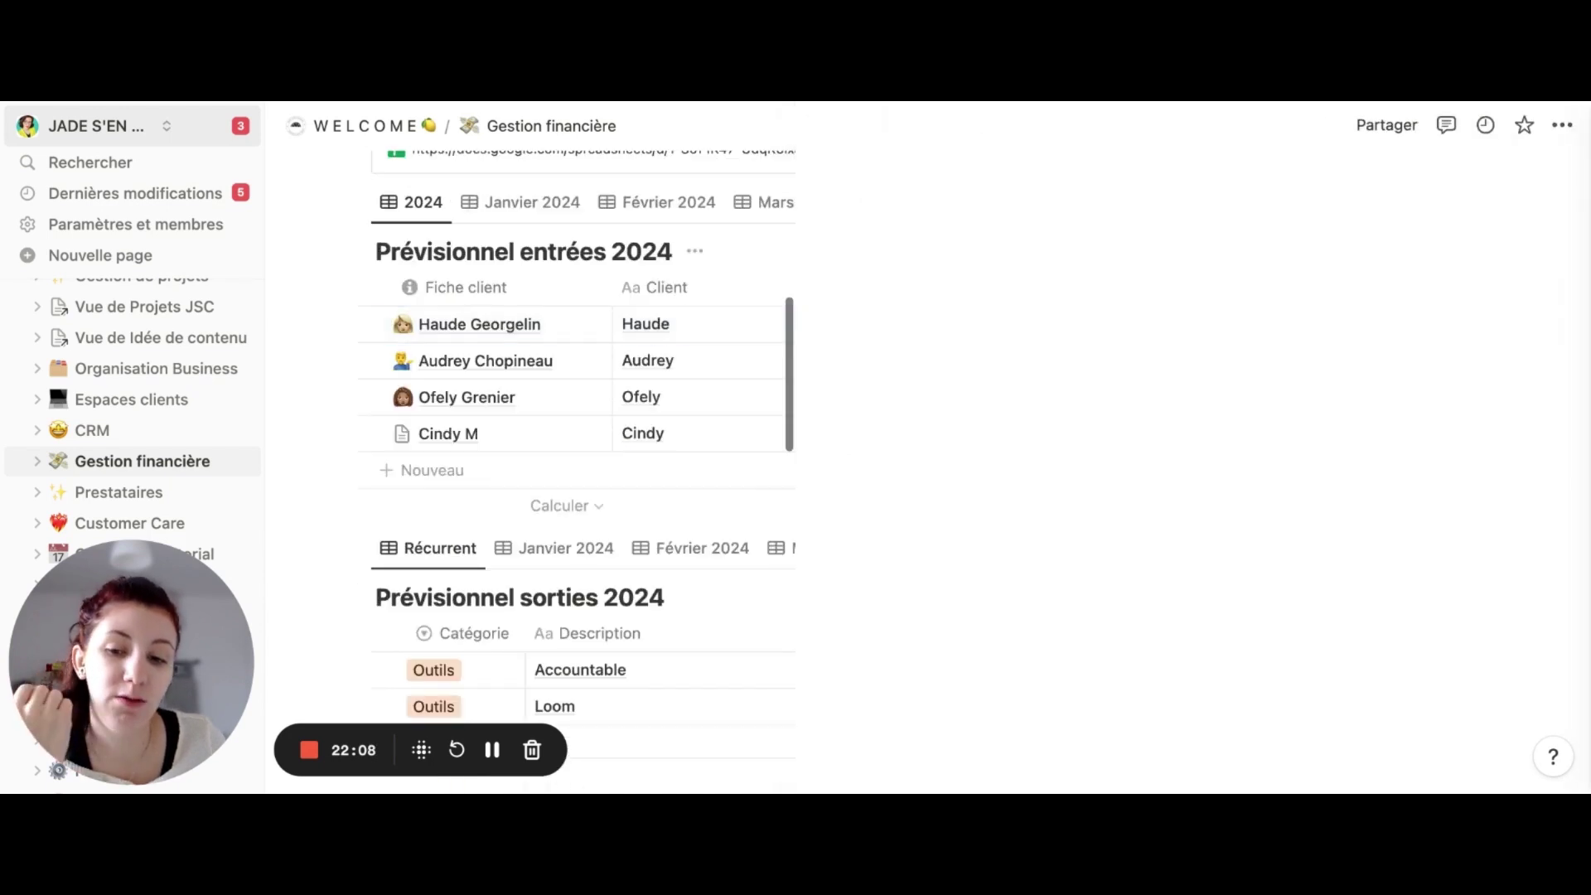
Go to the Récurrent view of Prévisionnel sorties 2024 and view the Accountable row's Catégorie options without choosing one
scroll(461, 404, down, 5)
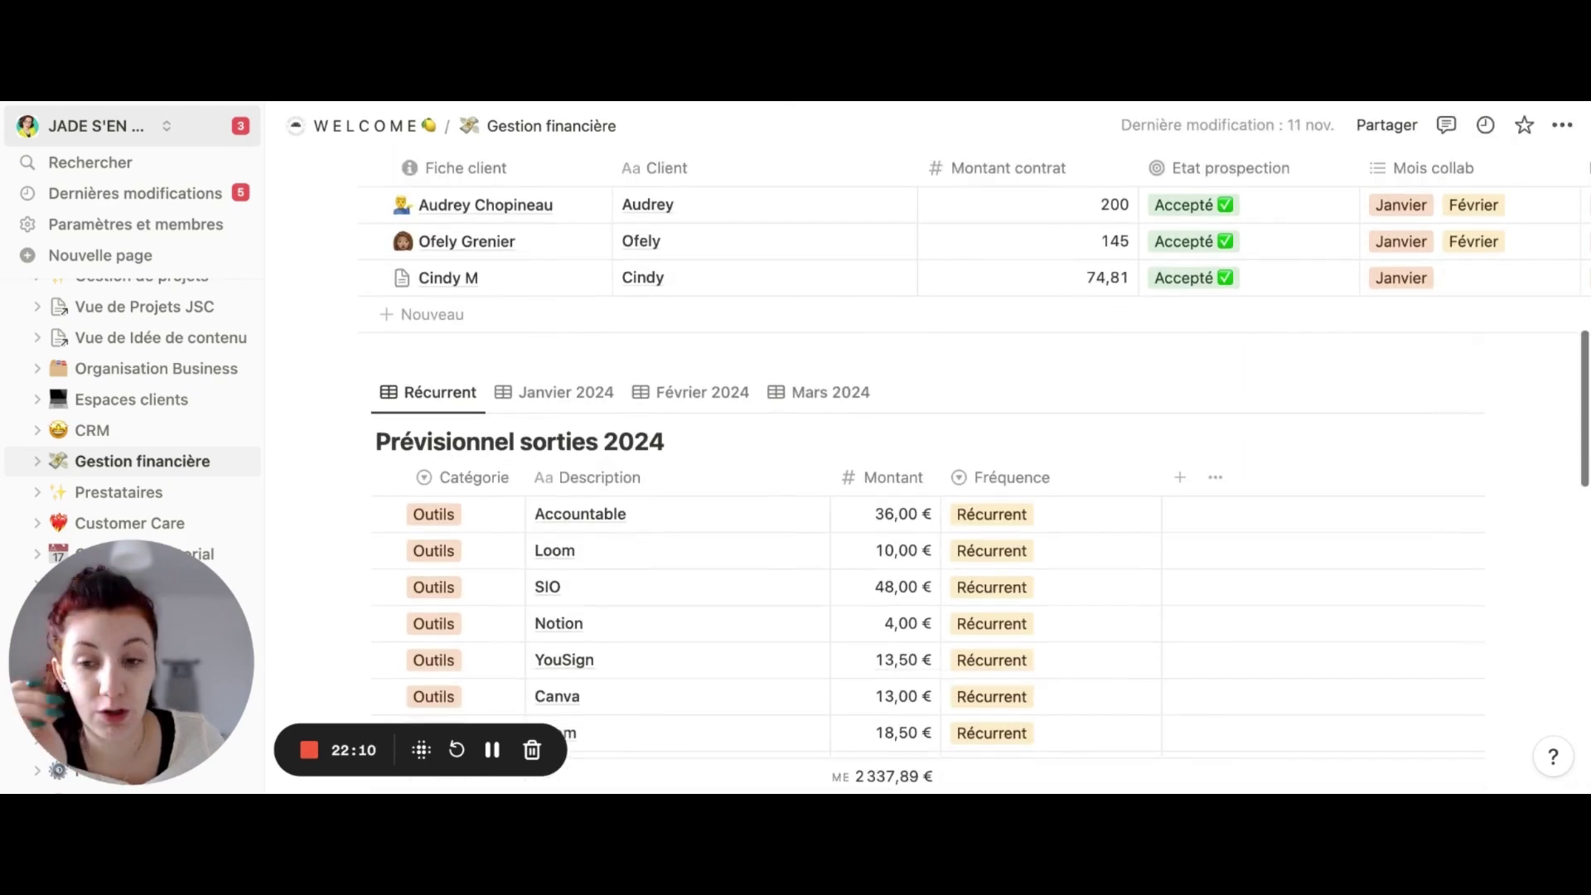
scroll(461, 404, down, 1)
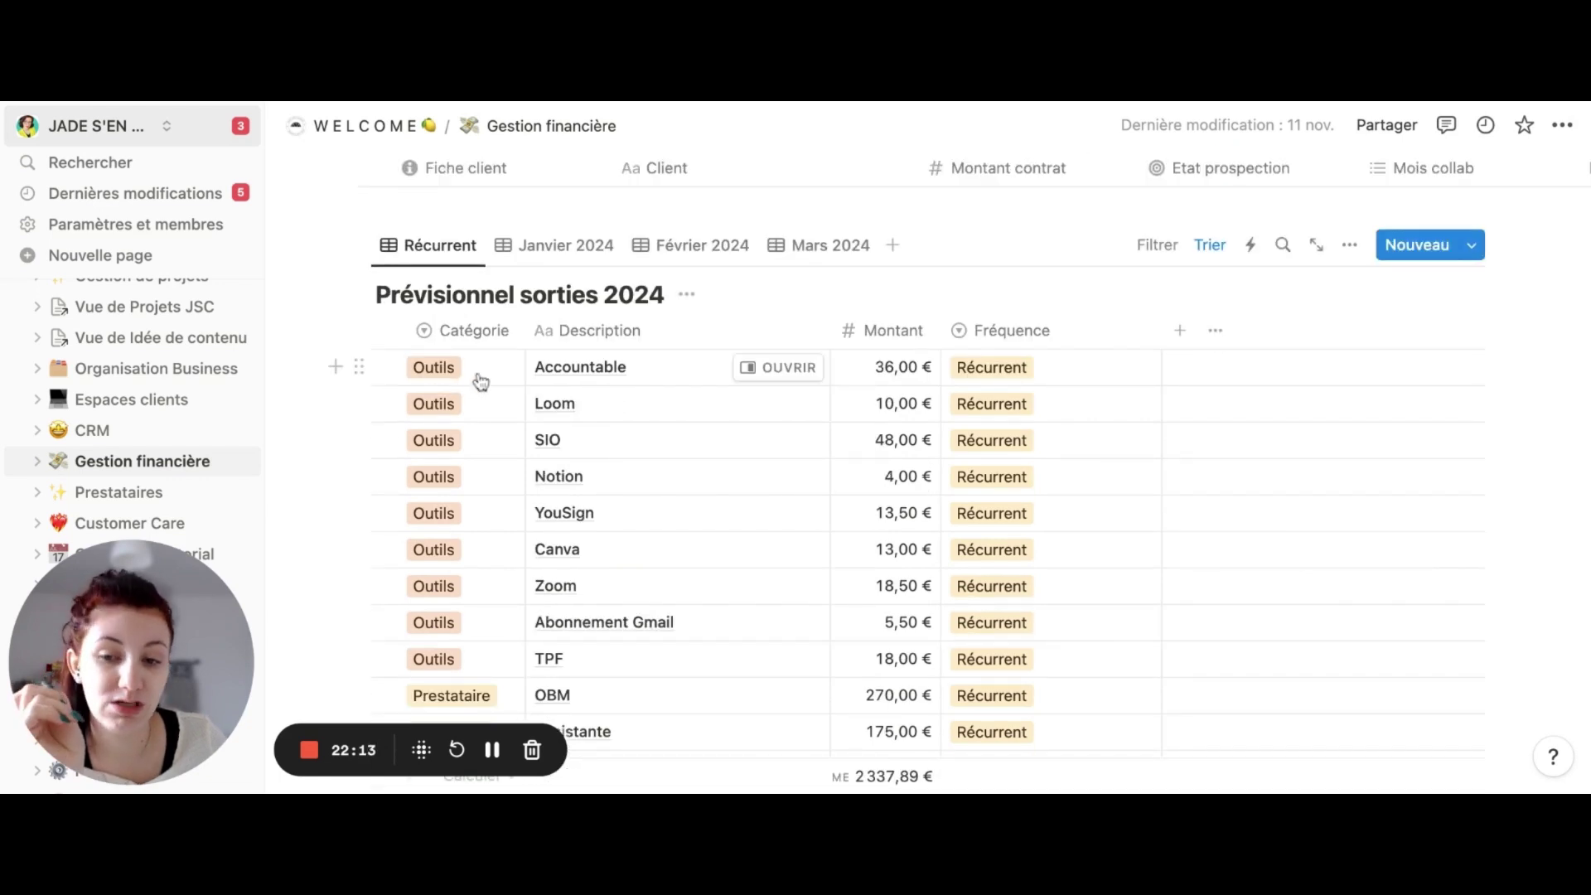
click(480, 381)
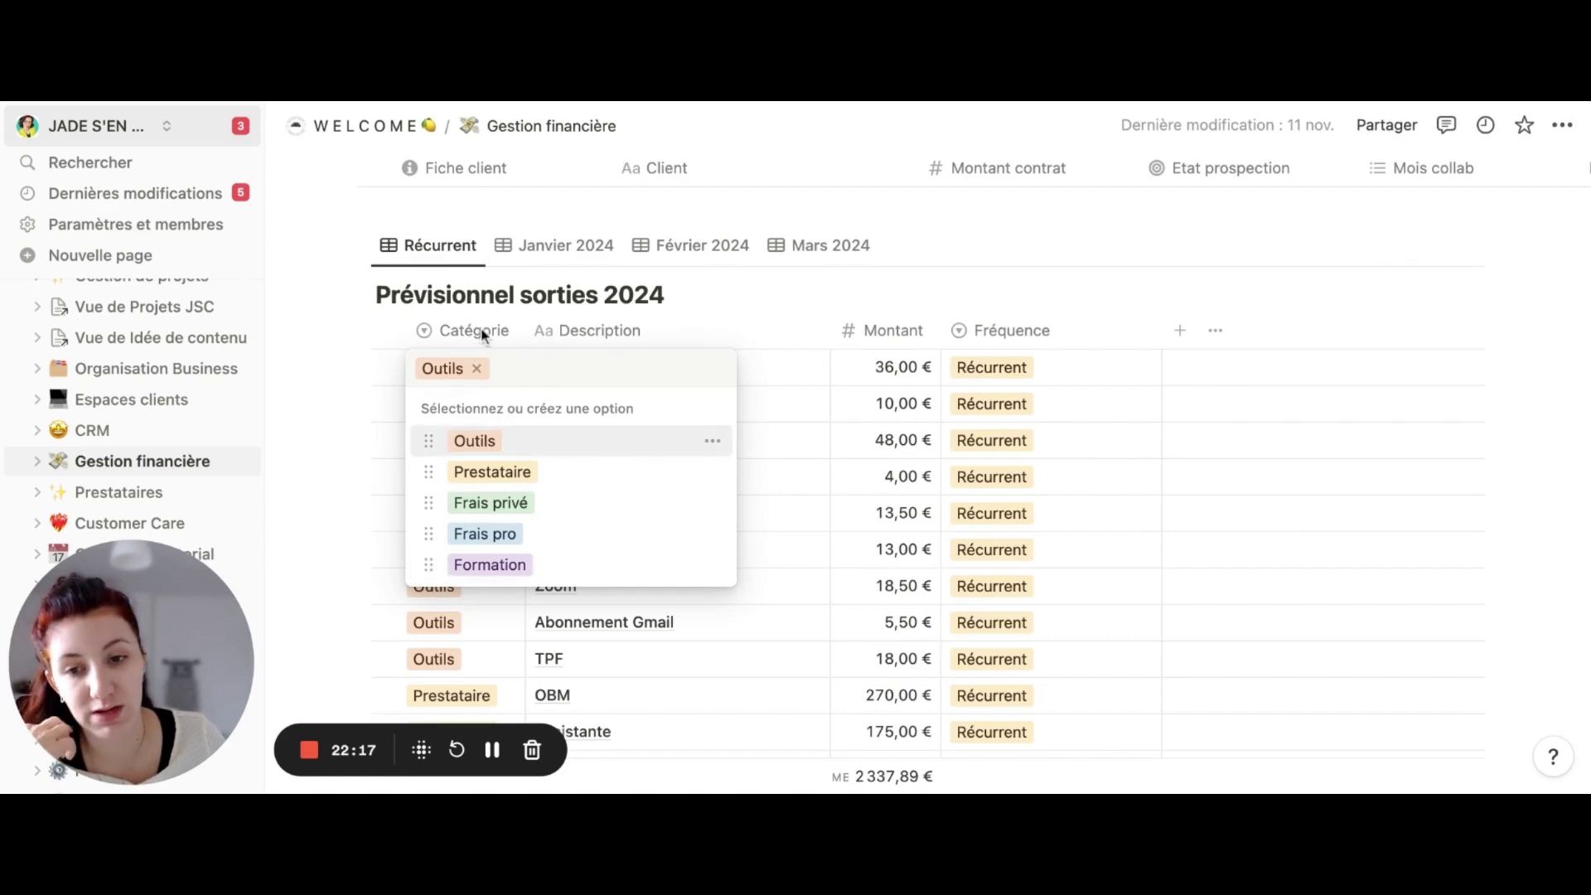
key(Escape)
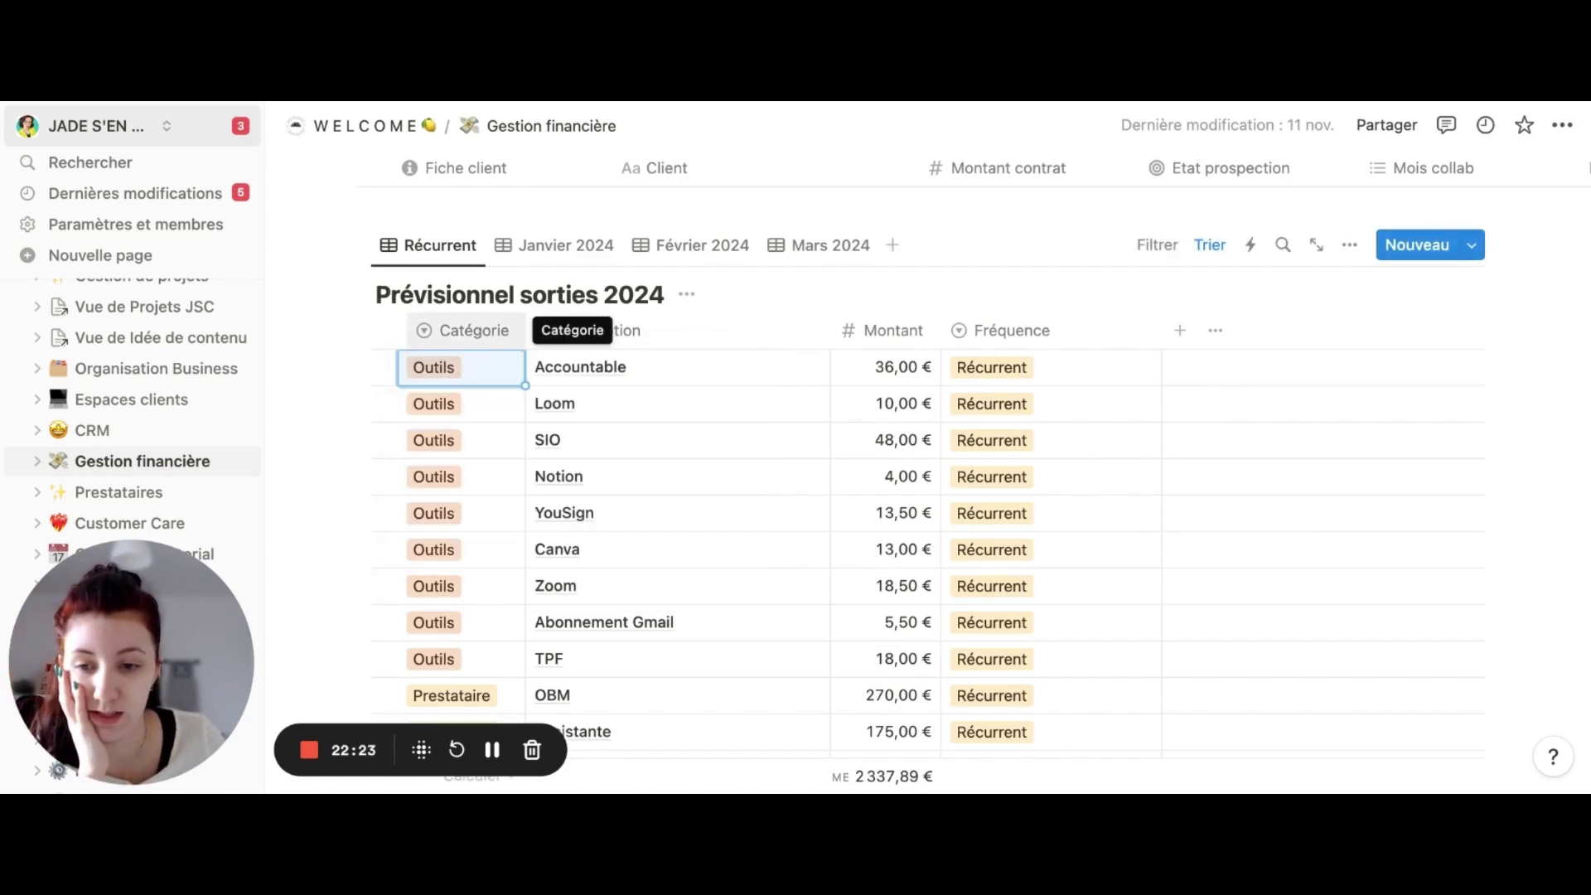
View the Fréquence options of the Accountable row in Prévisionnel sorties 2024 without changing the selection
scroll(700, 466, up, 3)
scroll(693, 469, down, 1)
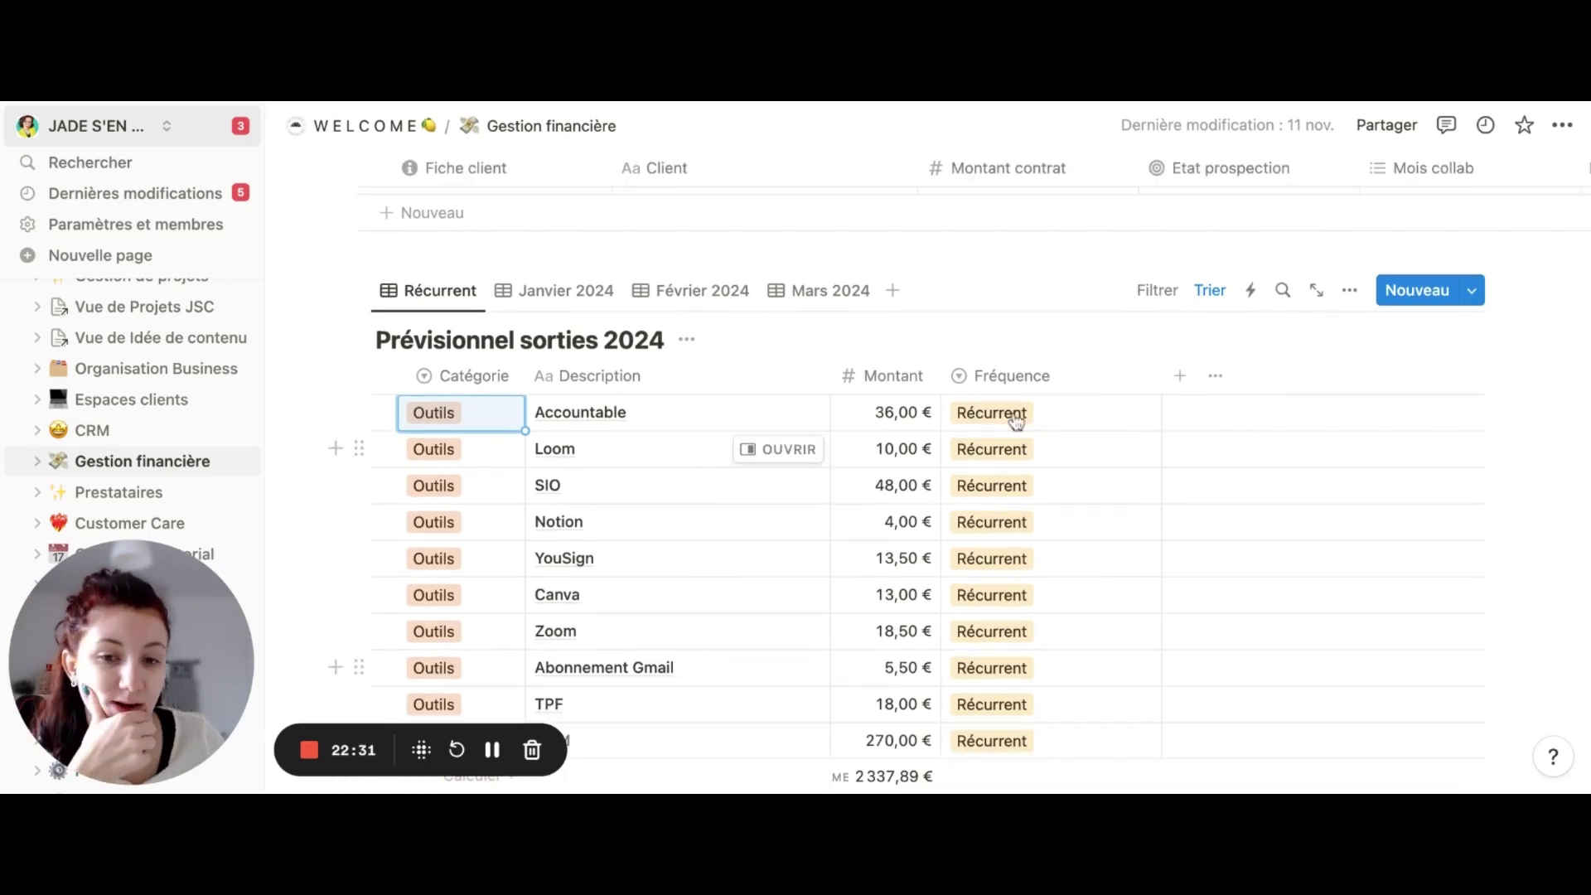
click(978, 413)
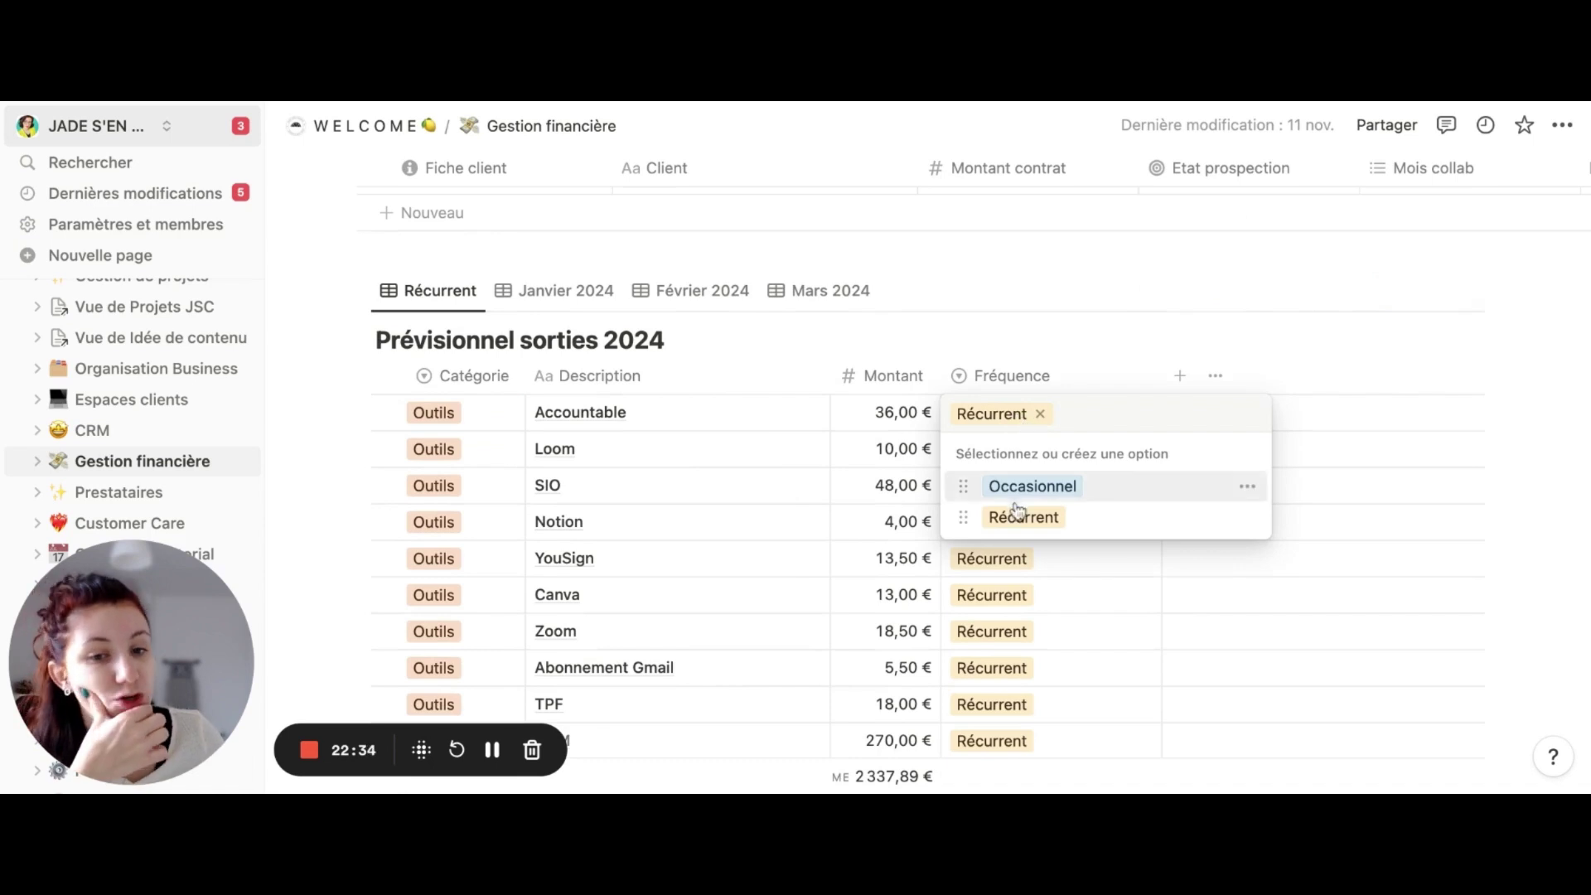
key(Escape)
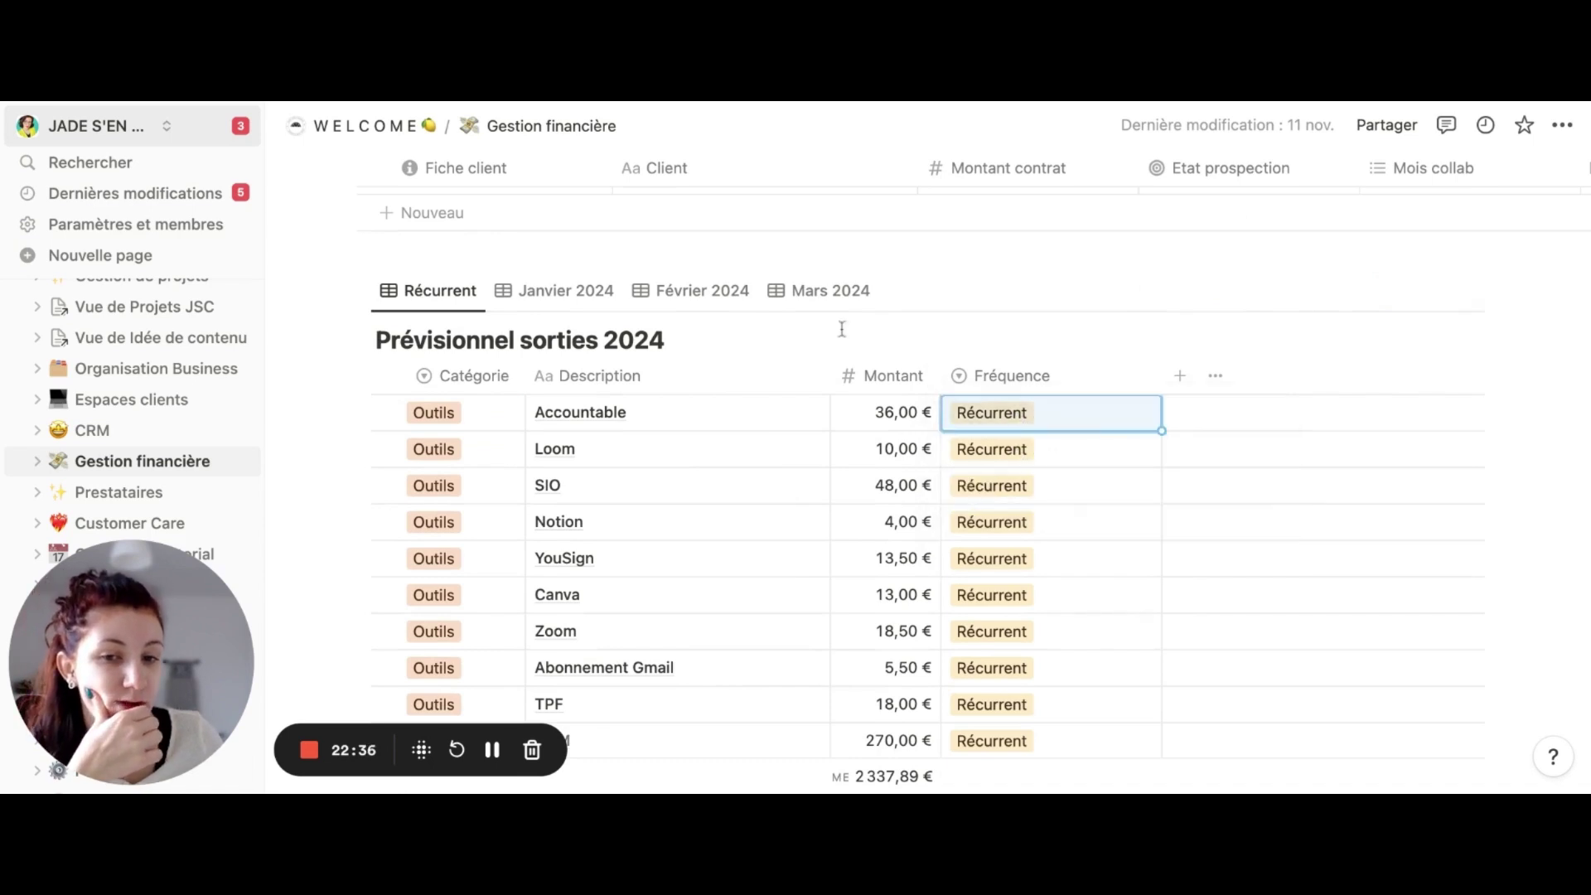
Review all expenses in the Janvier 2024 view of Prévisionnel sorties 2024 and display the view's filter rules
click(551, 301)
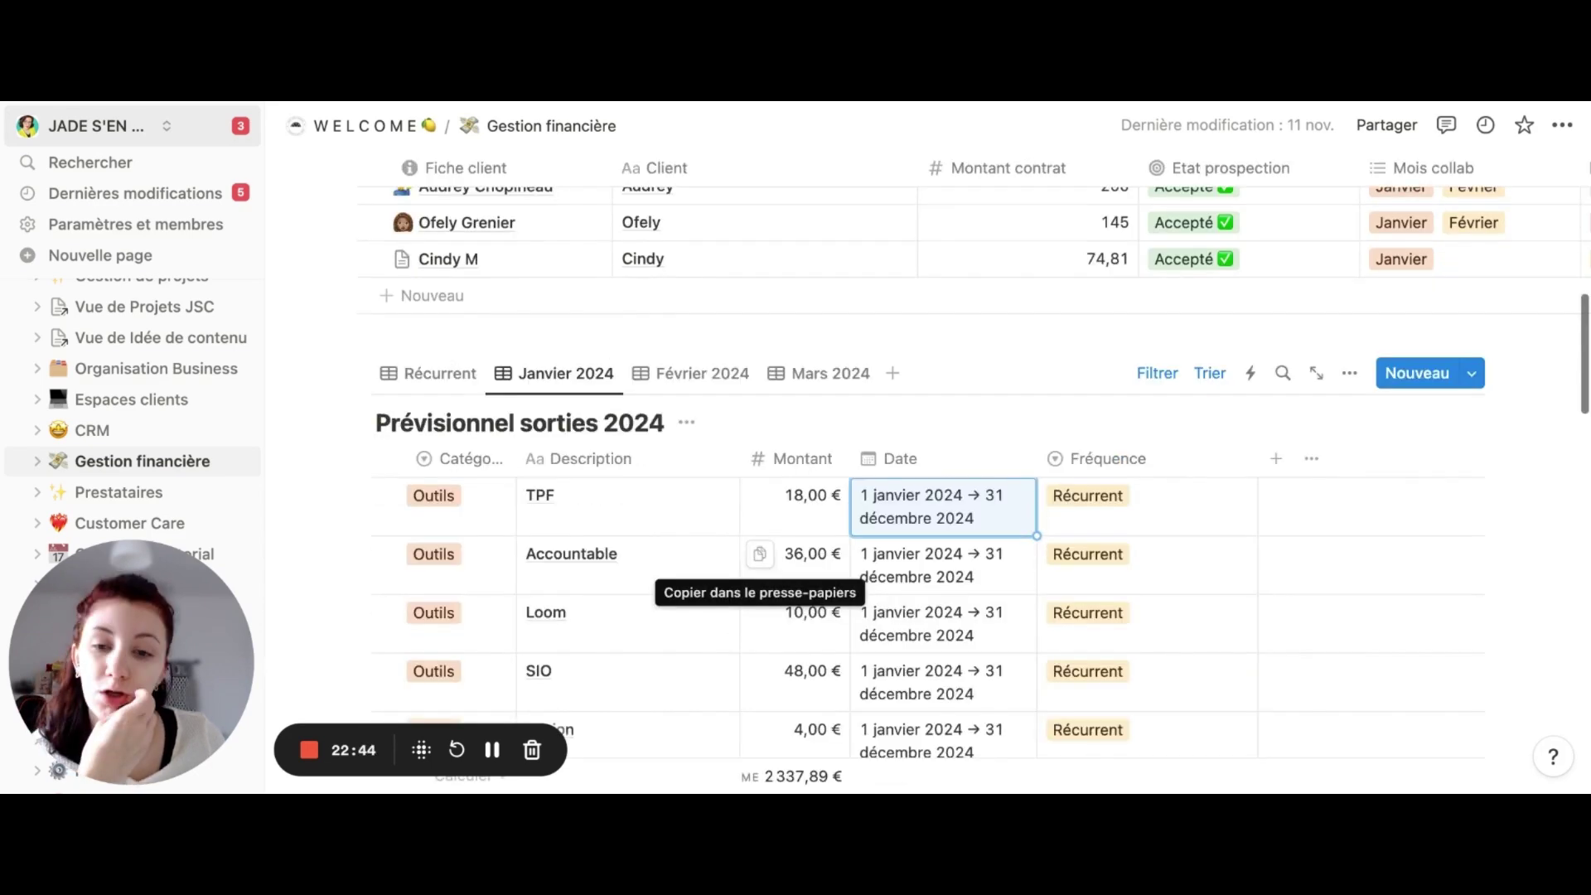
scroll(754, 551, down, 10)
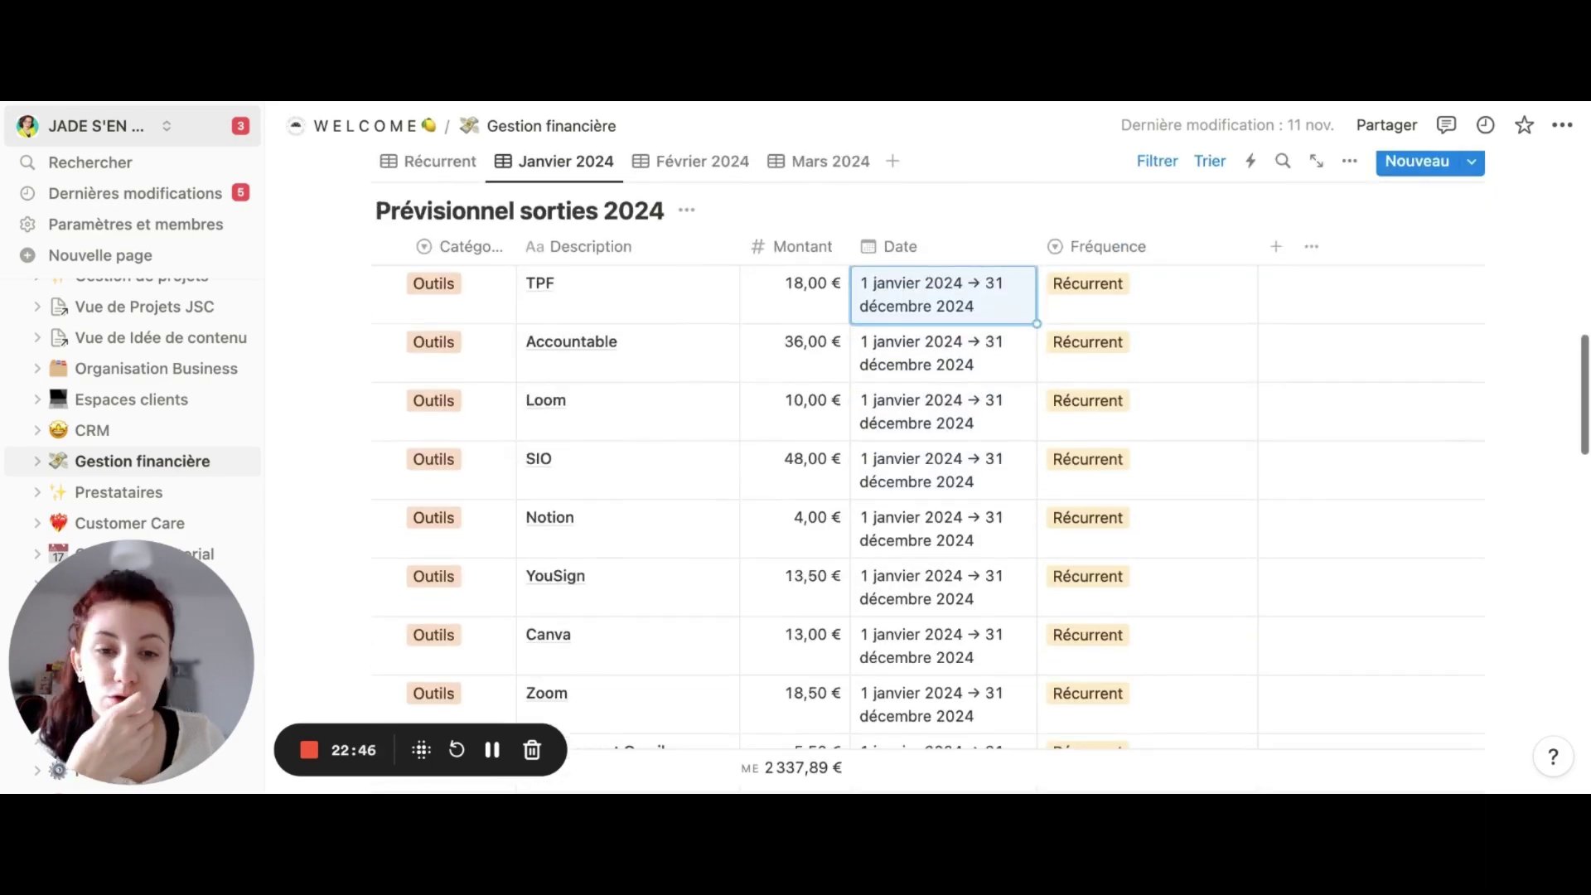
scroll(713, 555, down, 10)
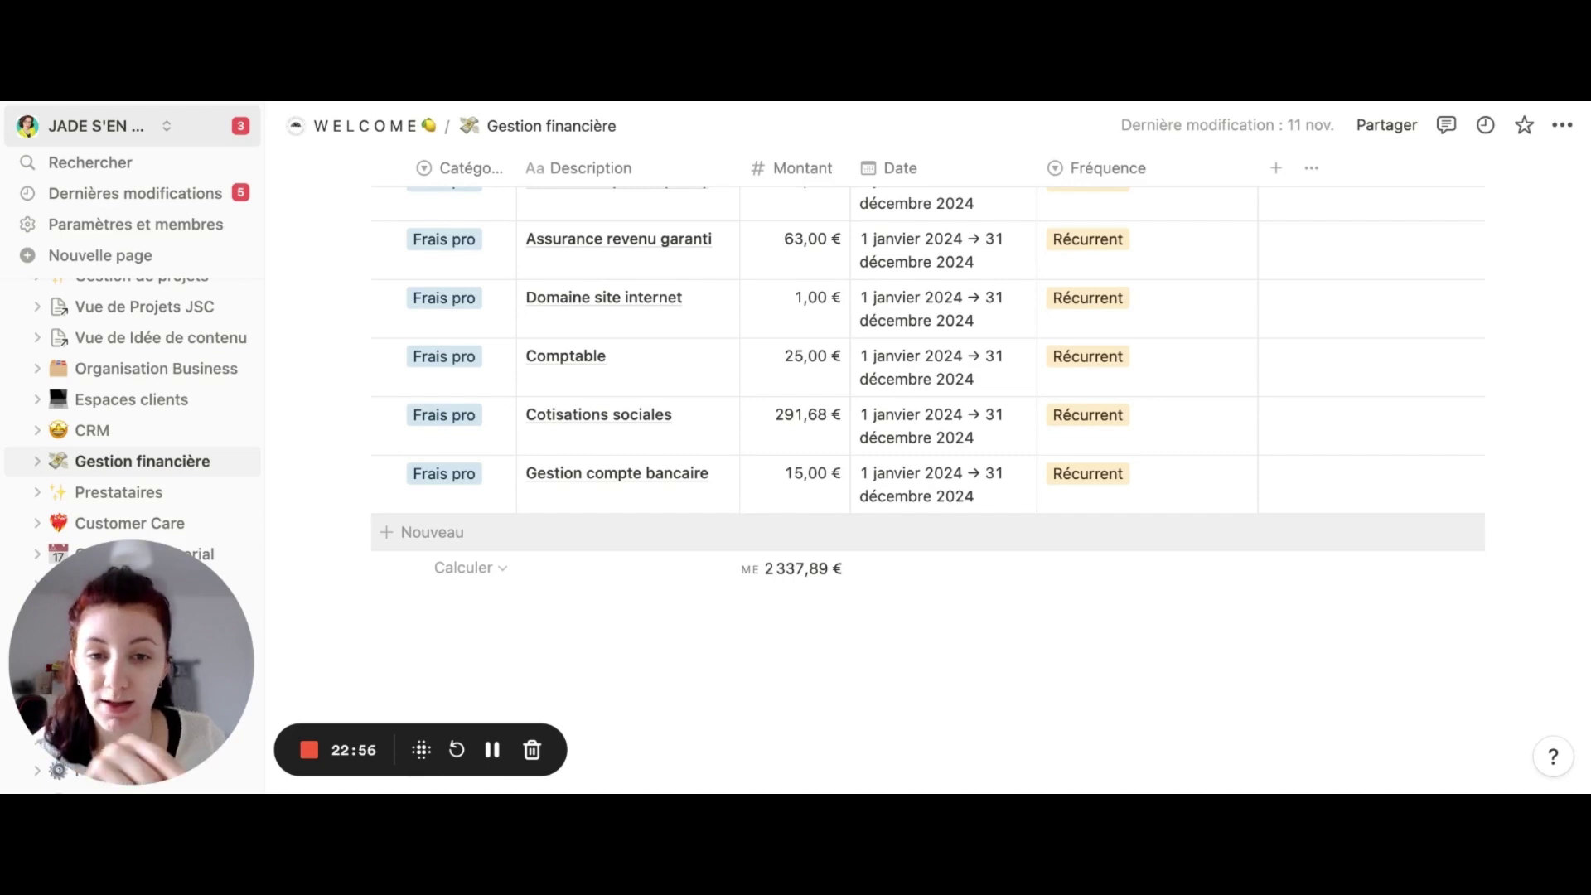
scroll(1160, 329, up, 20)
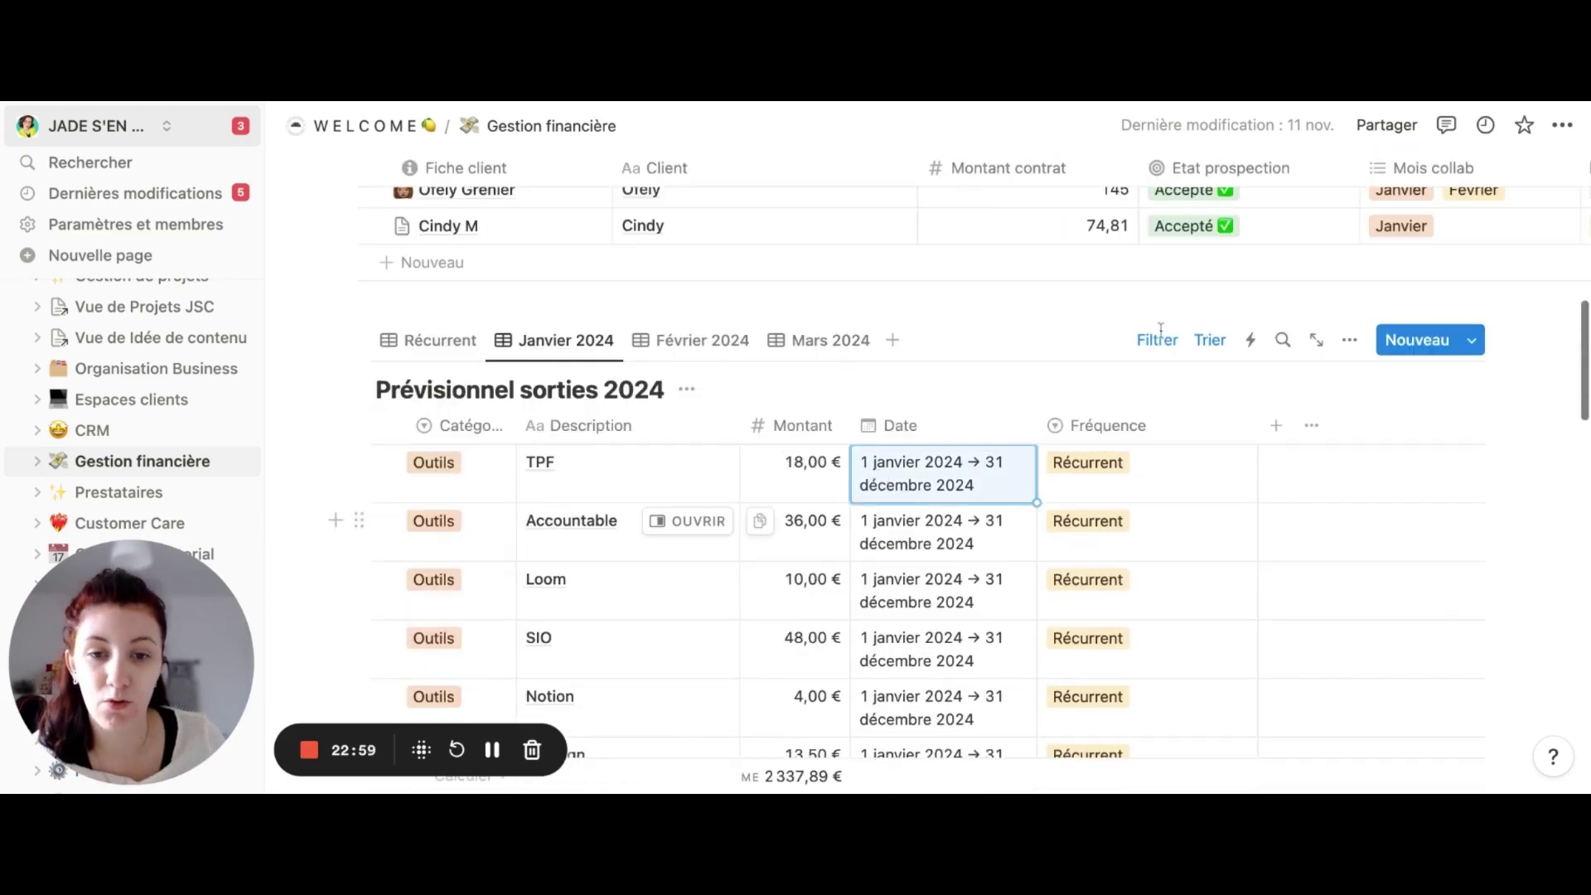
click(1165, 344)
click(606, 440)
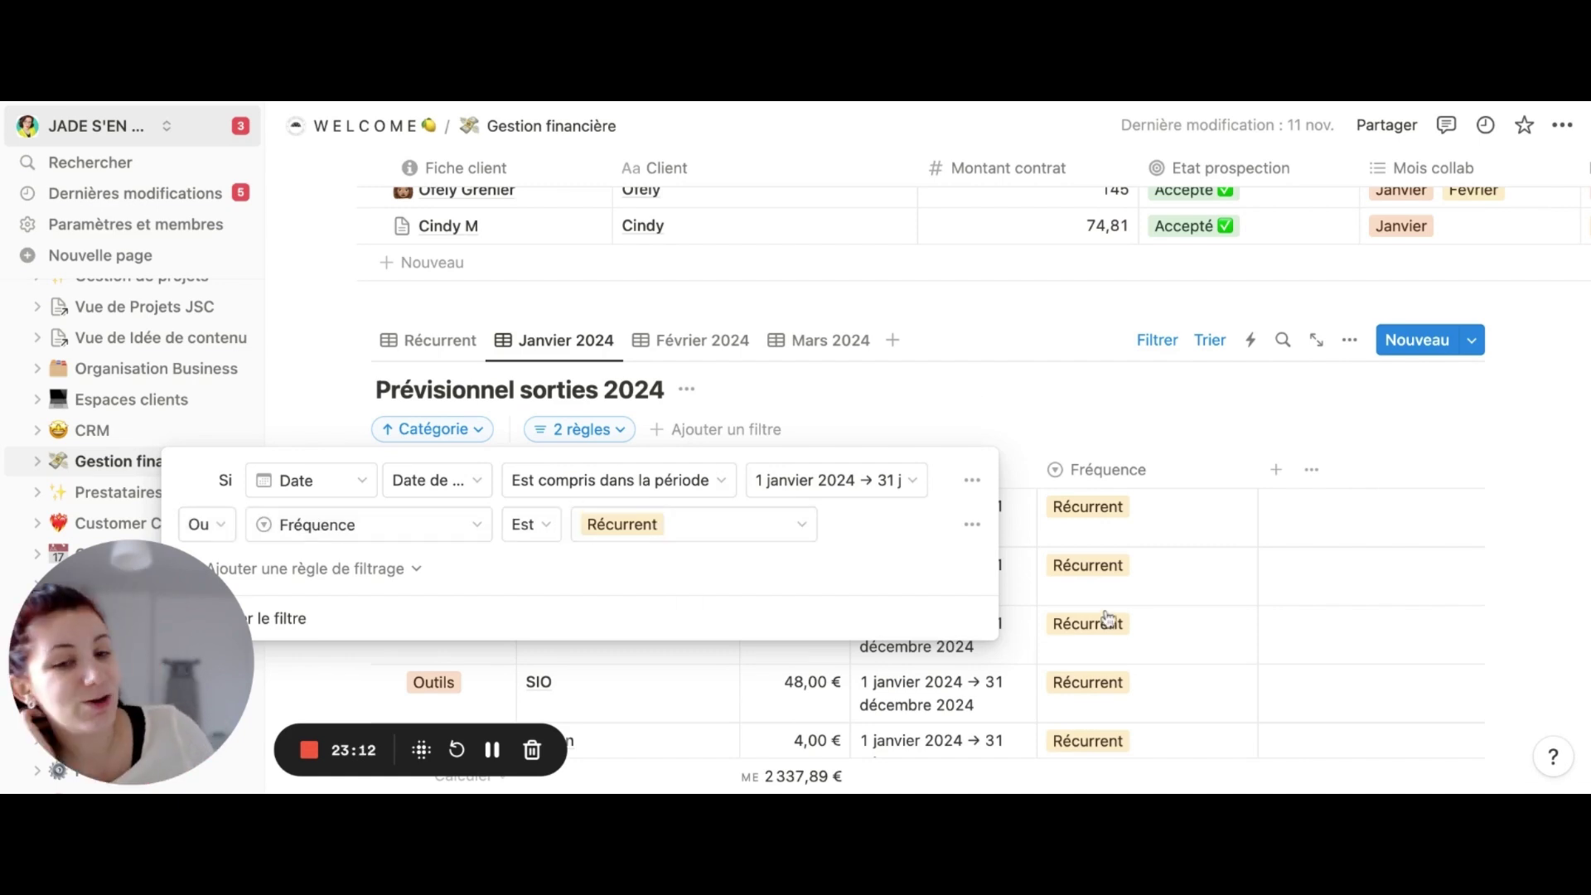
Go to the Février 2024 view of Prévisionnel sorties 2024 and select Somme as the Montant column's calculation
click(677, 340)
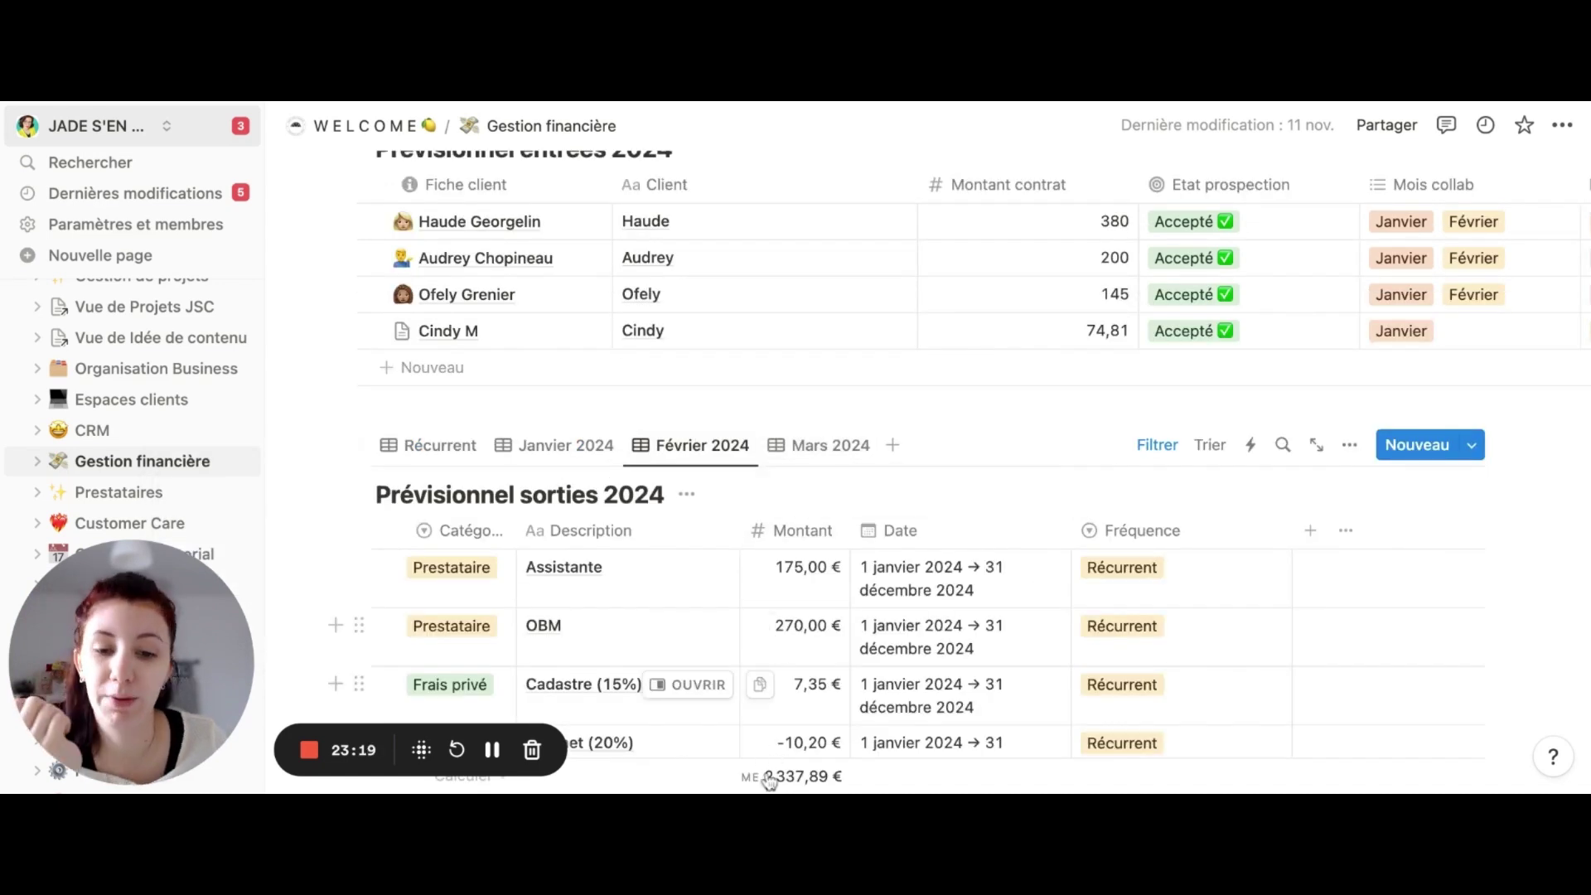
click(791, 779)
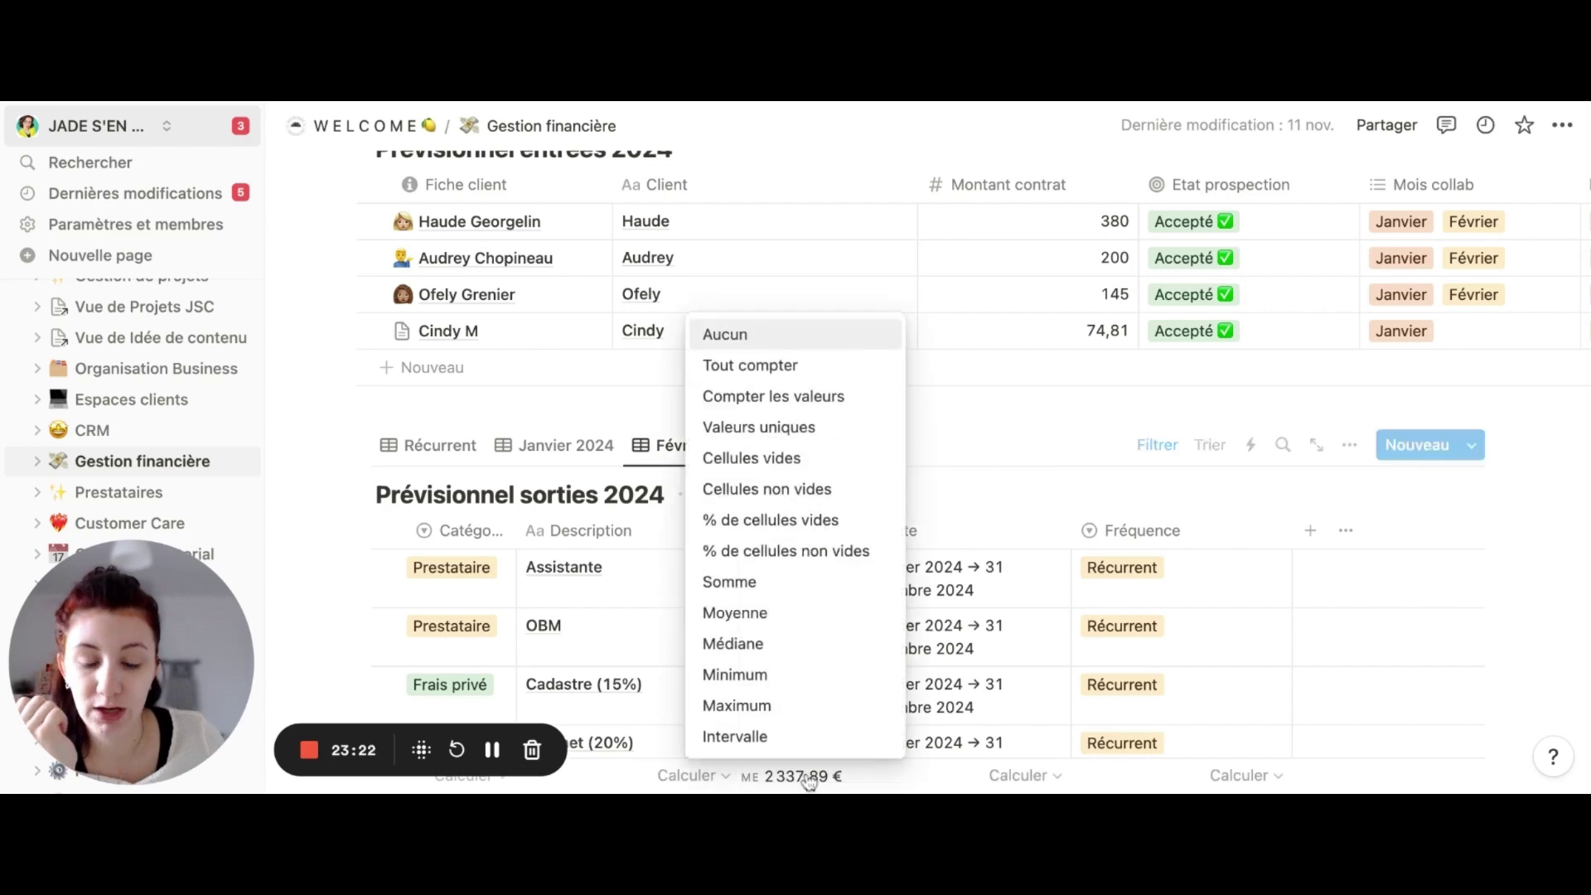
click(779, 590)
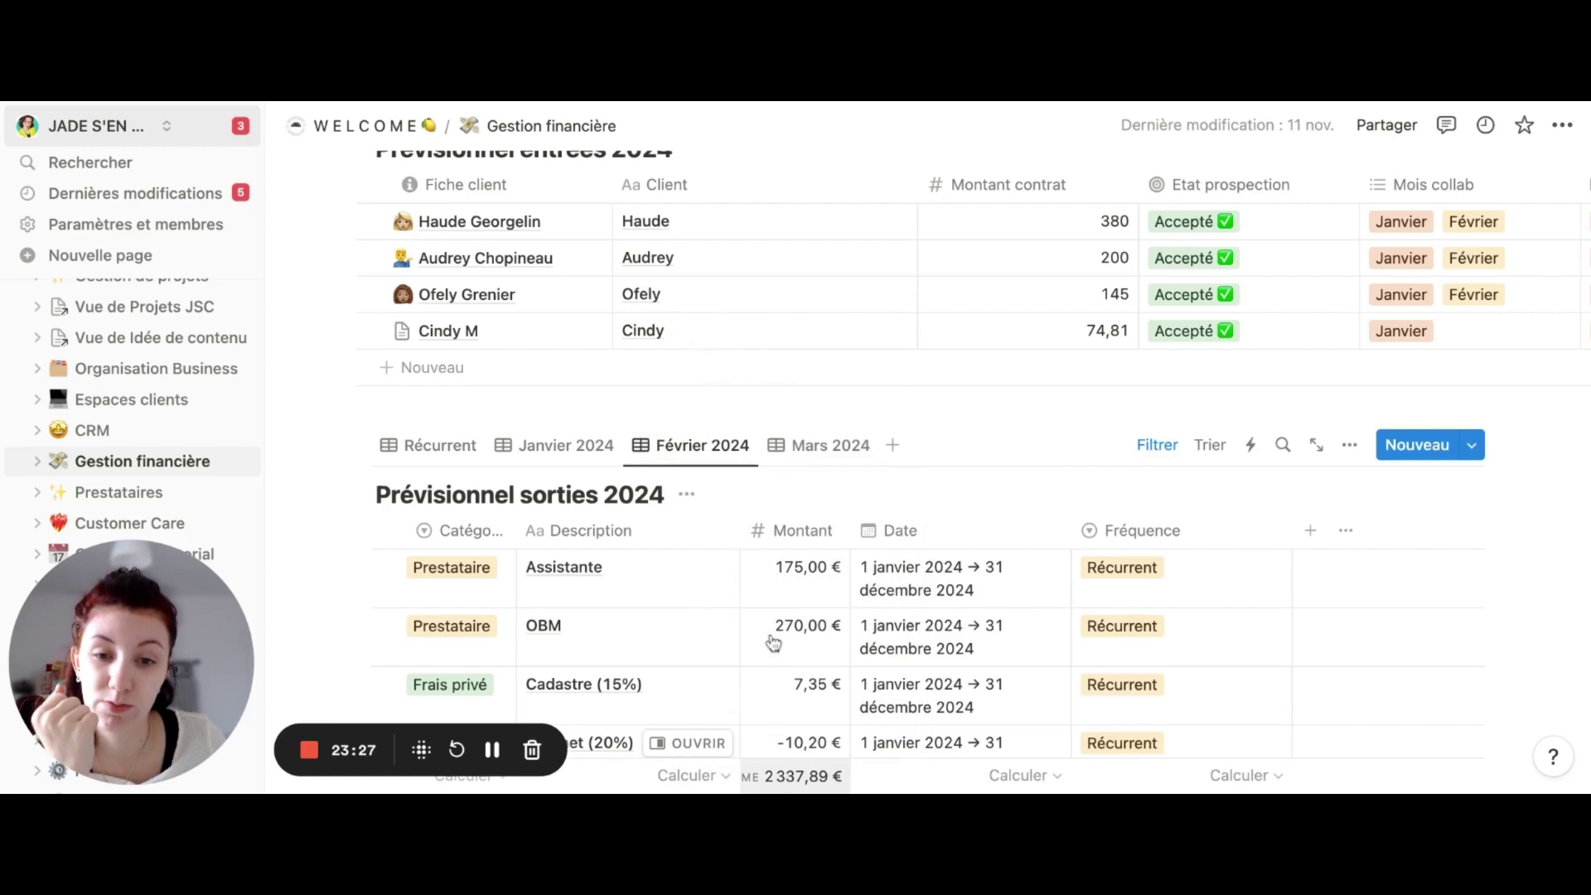
Switch Prévisionnel entrées 2024 to its Janvier 2024 view and narrow the Client column
scroll(563, 225, up, 1)
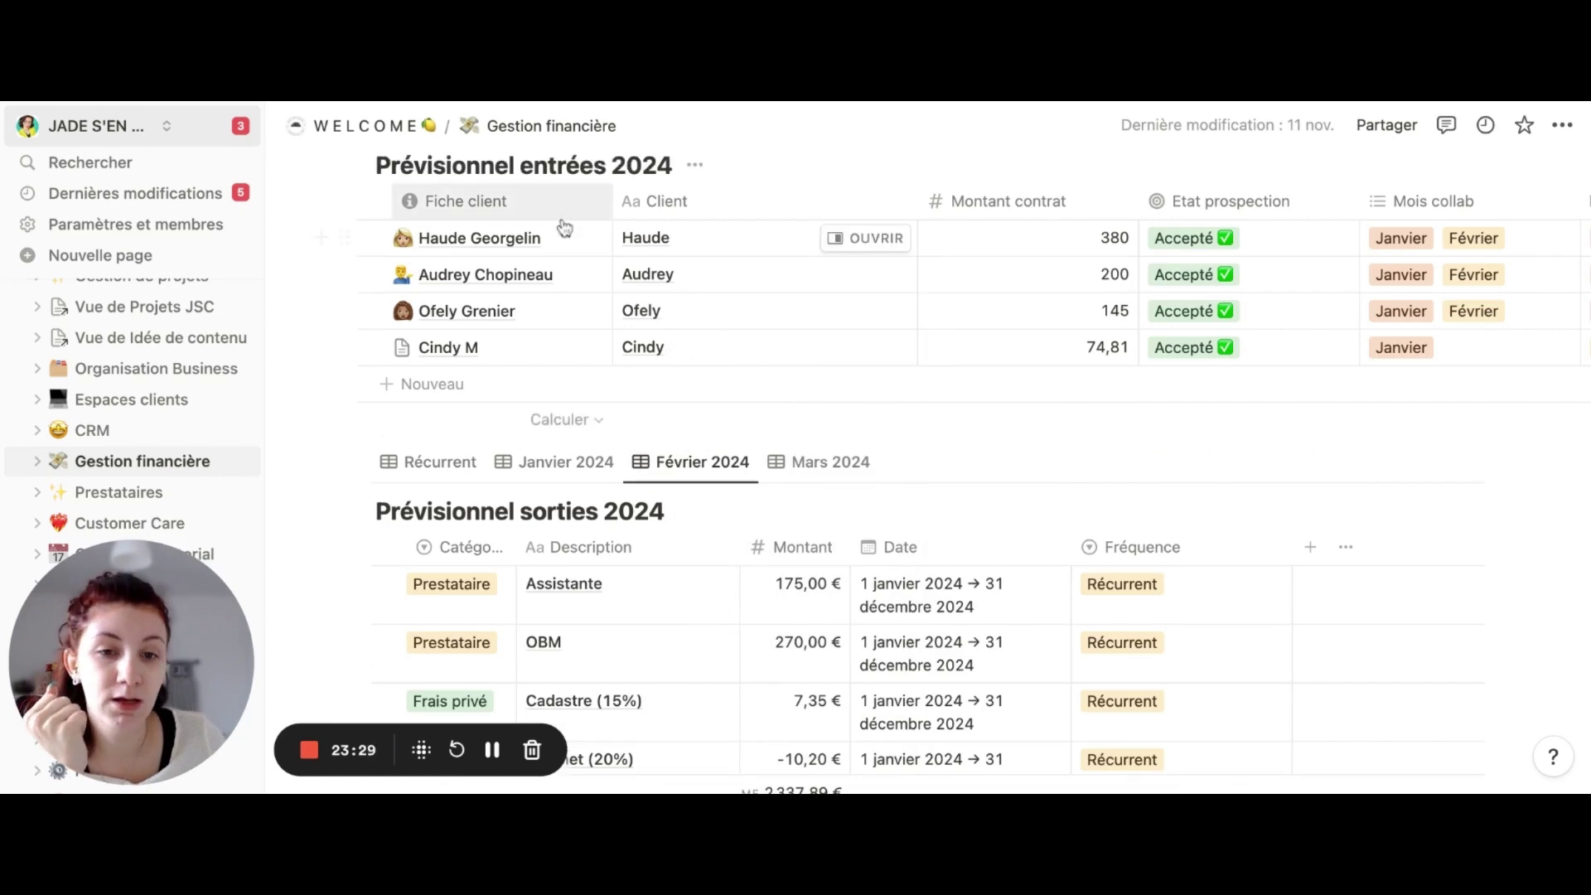
scroll(564, 225, up, 3)
click(530, 269)
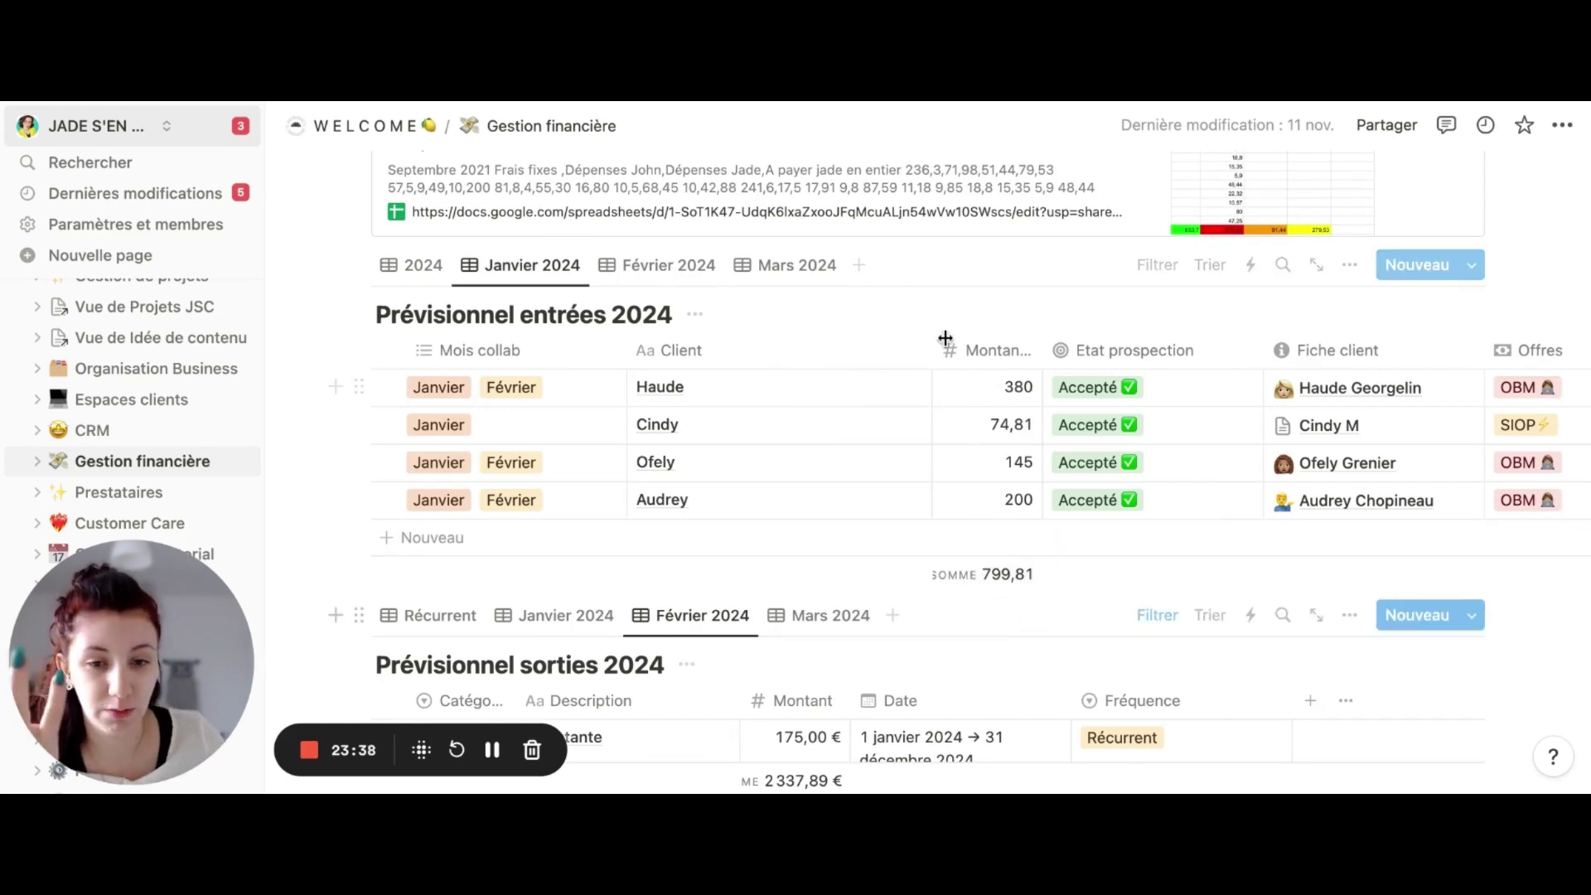
scroll(931, 345, down, 1)
drag(931, 345, 780, 348)
scroll(780, 354, down, 15)
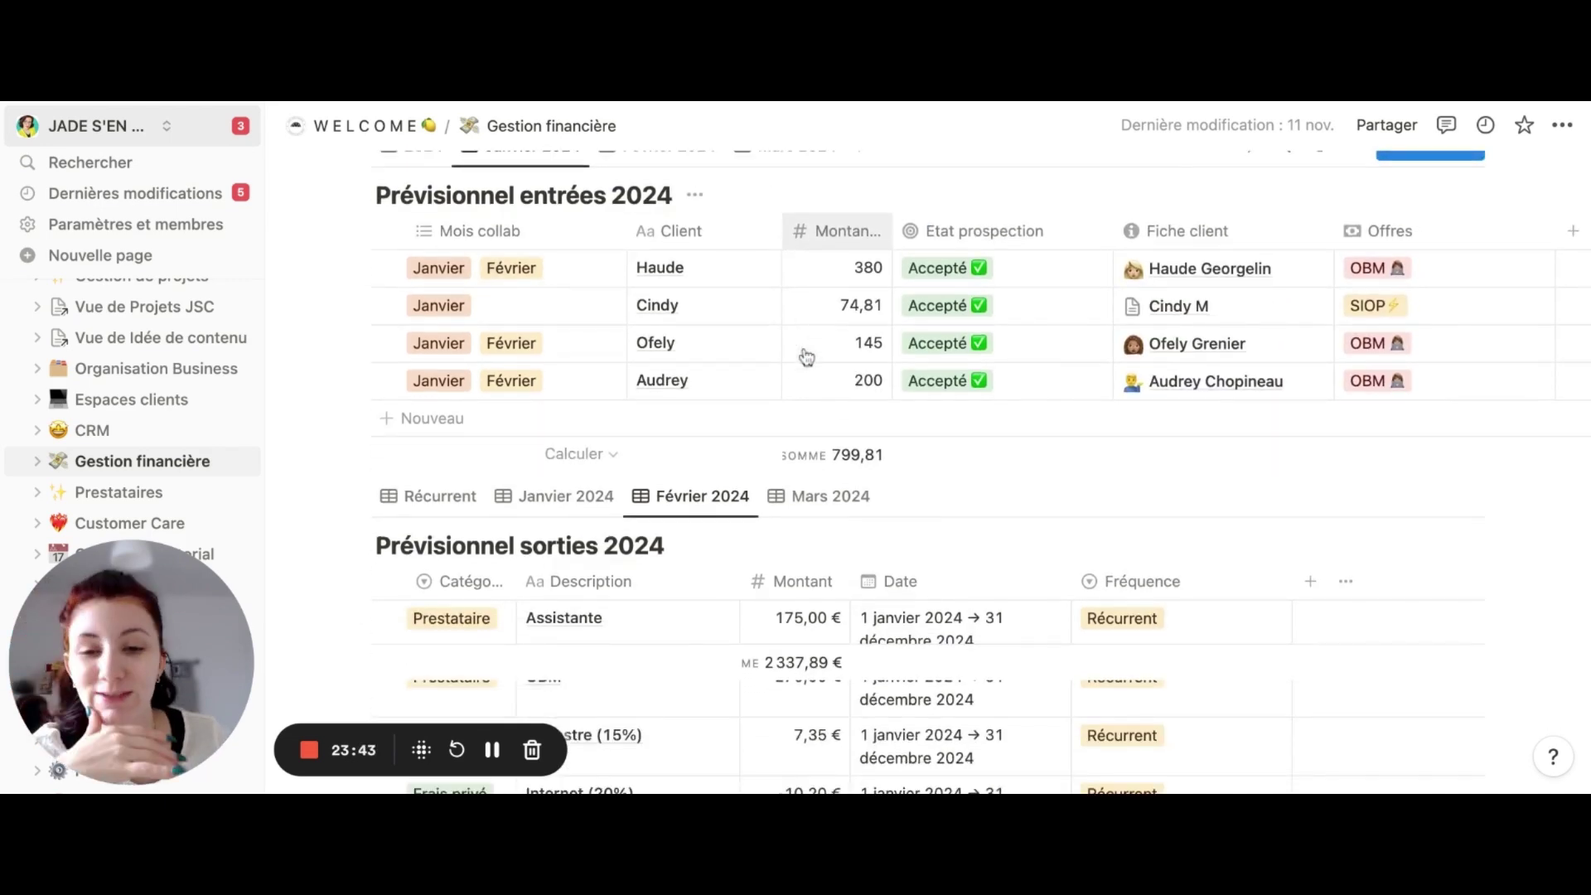
scroll(808, 356, down, 3)
scroll(808, 357, up, 20)
scroll(808, 357, down, 5)
scroll(978, 477, down, 1)
scroll(978, 477, up, 4)
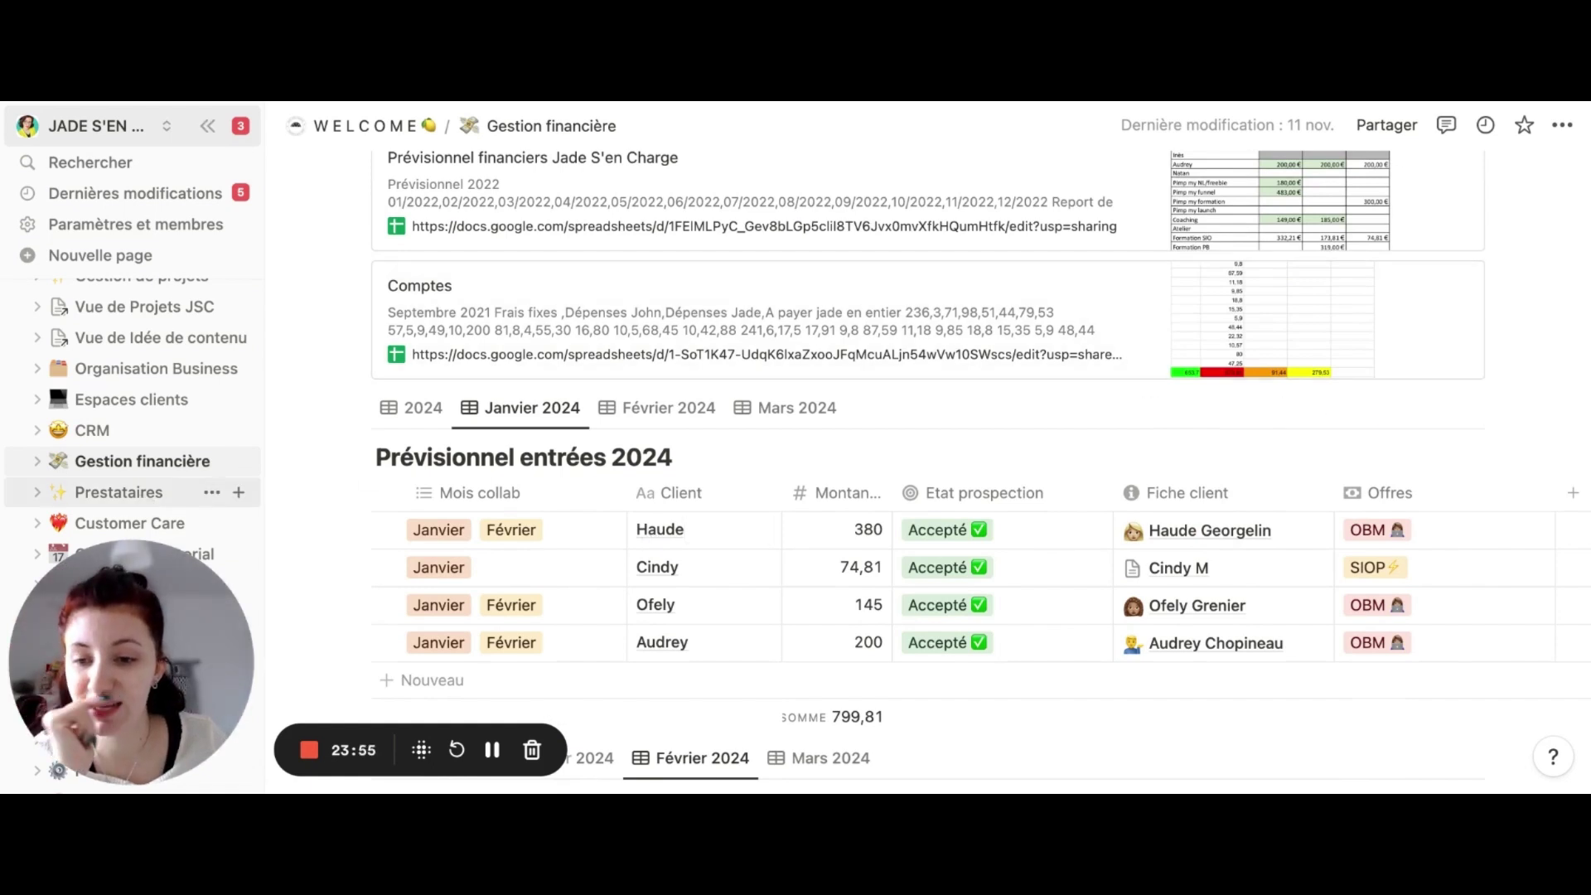
On the Prestataires page, open the current virtual assistant's card and view its Activité options without changing the status
click(118, 493)
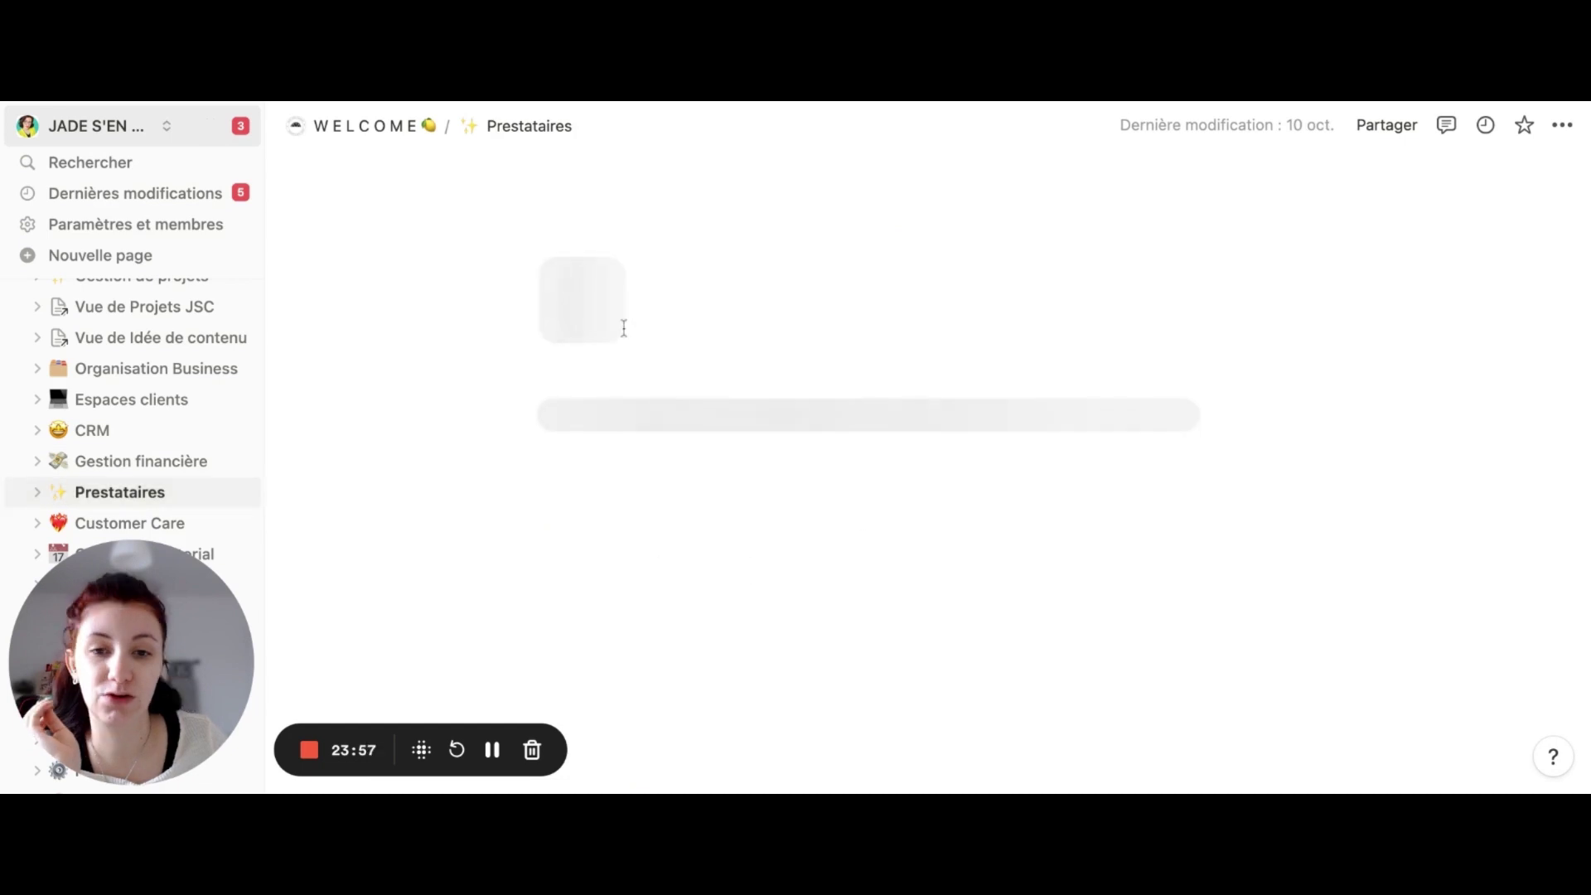
scroll(1183, 735, down, 3)
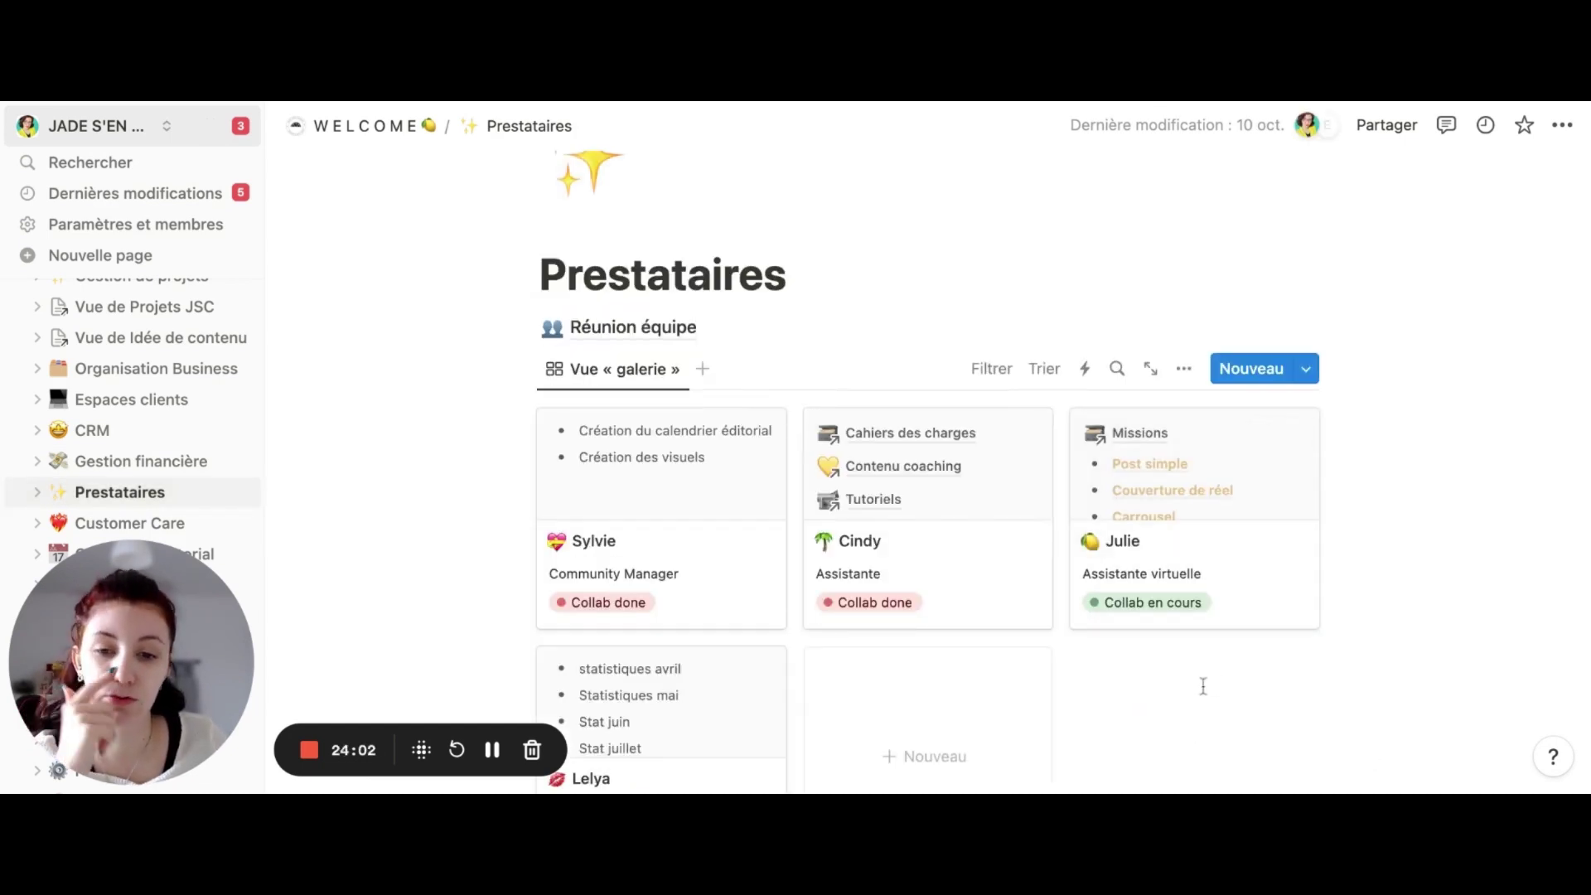
click(1214, 547)
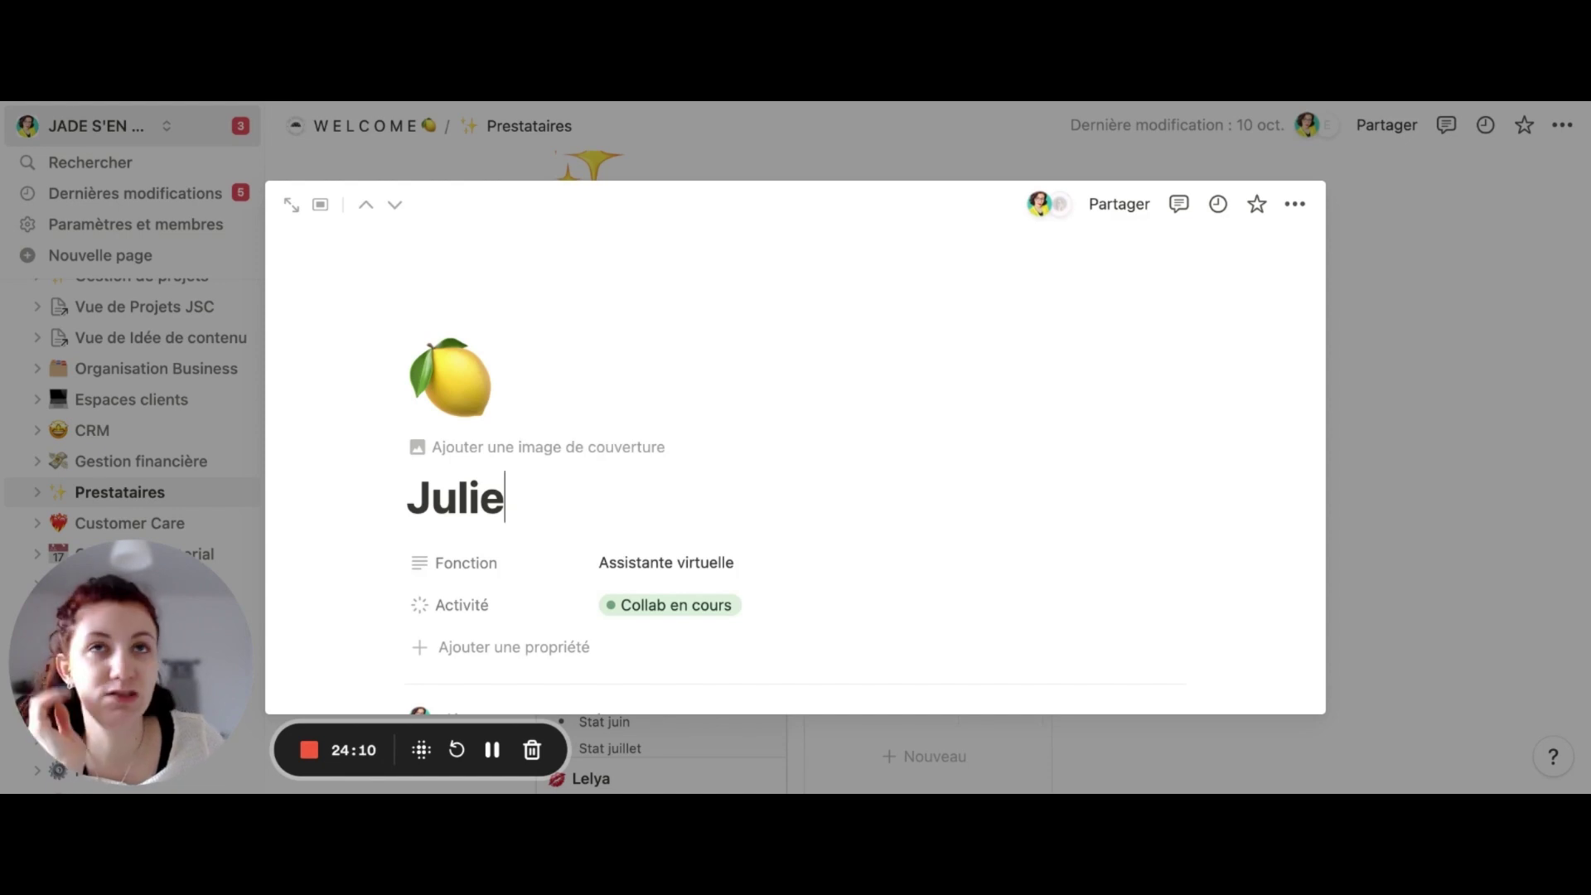
scroll(632, 426, down, 5)
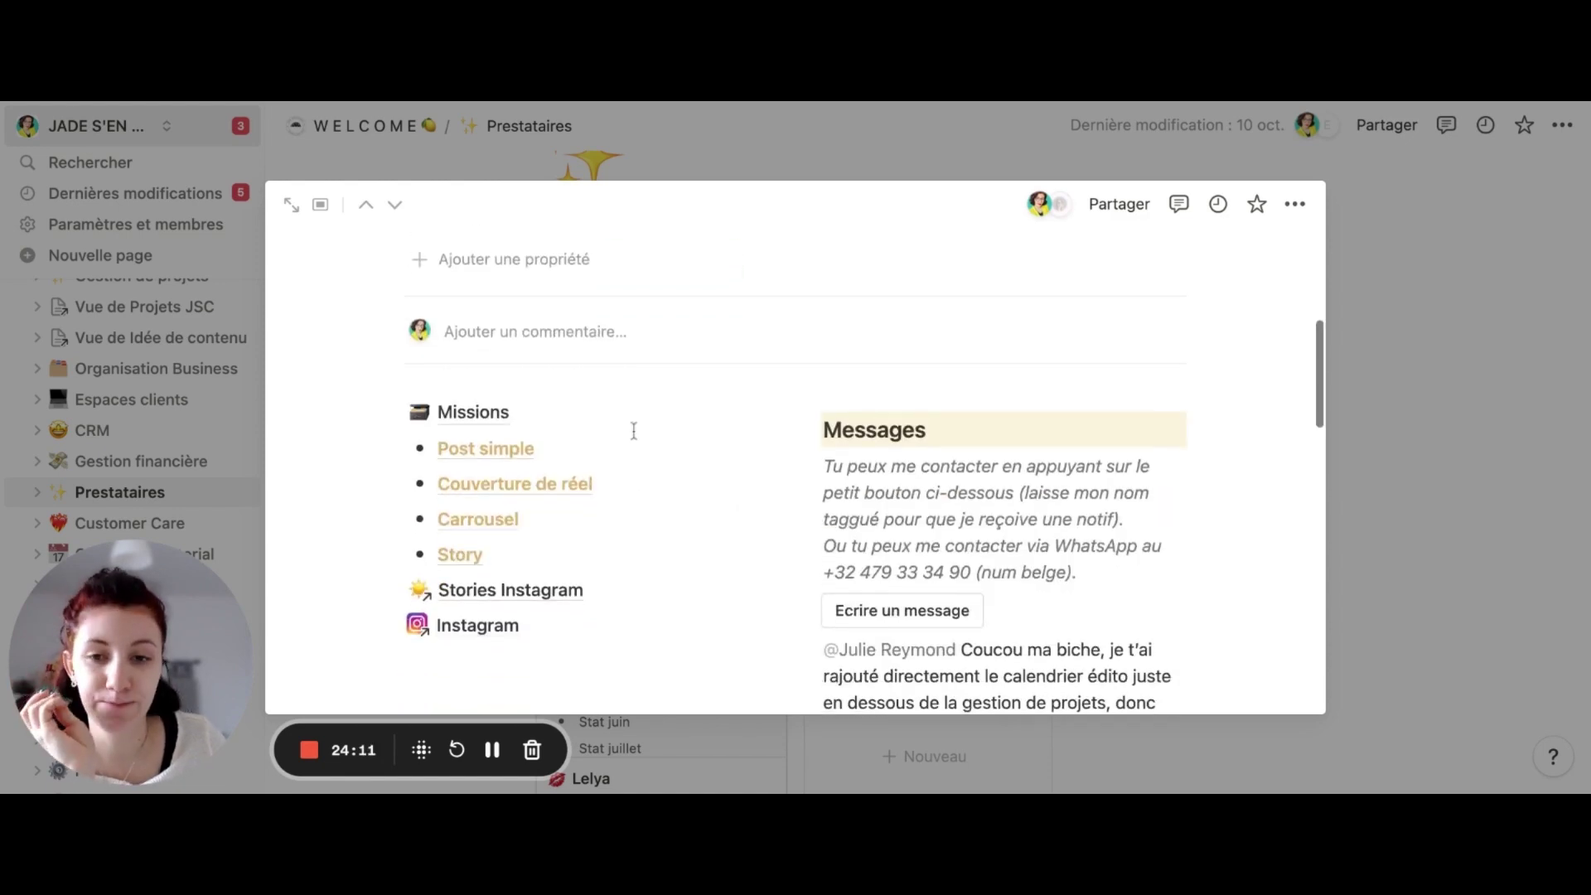
scroll(627, 406, up, 3)
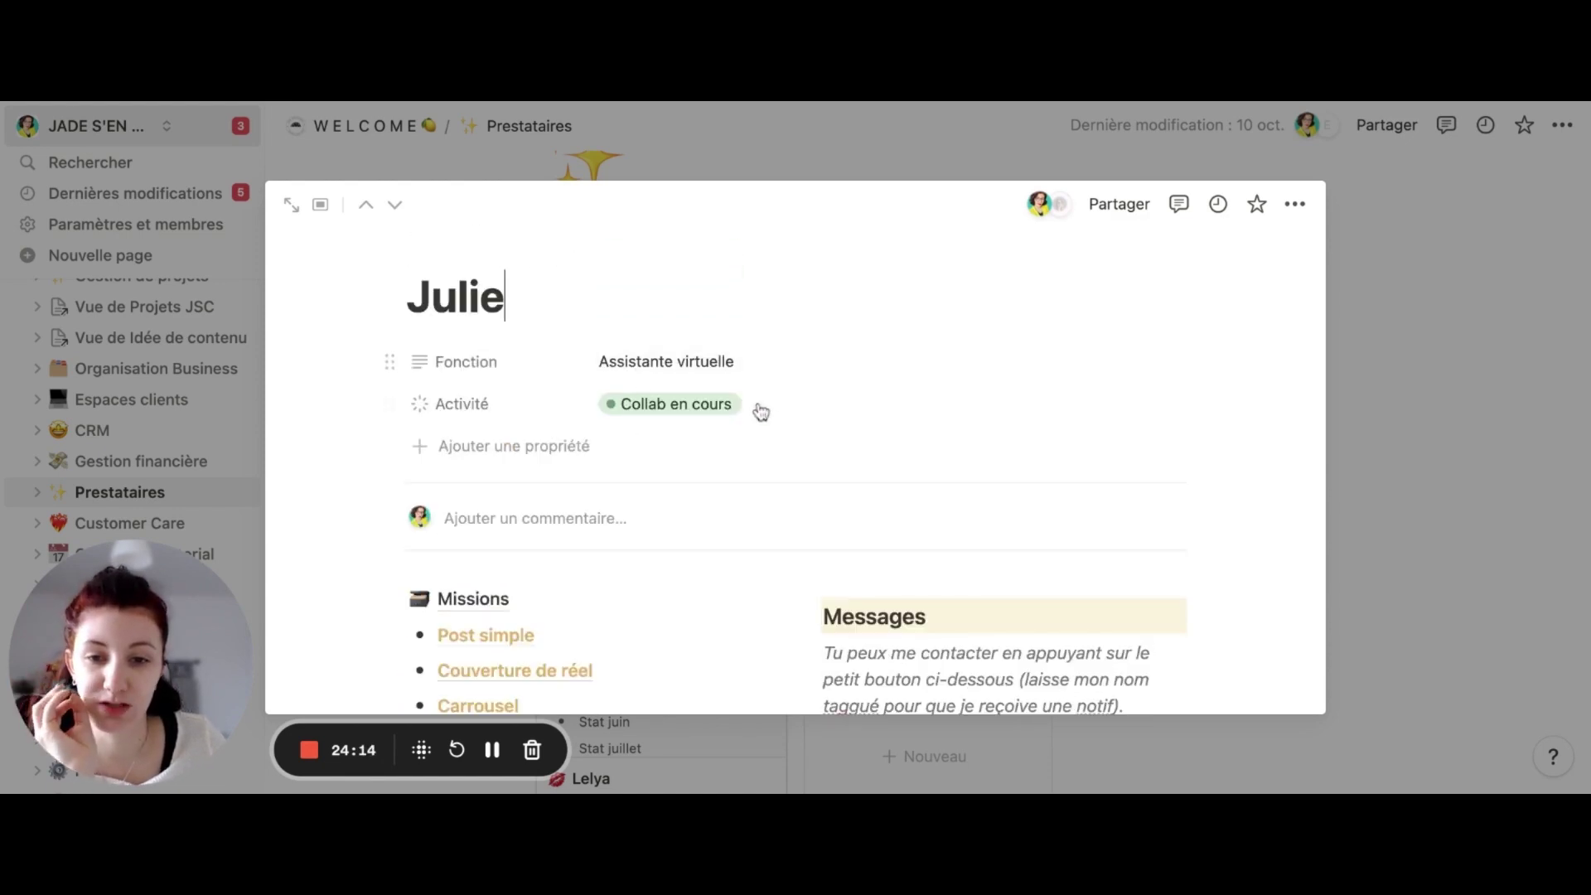
click(806, 416)
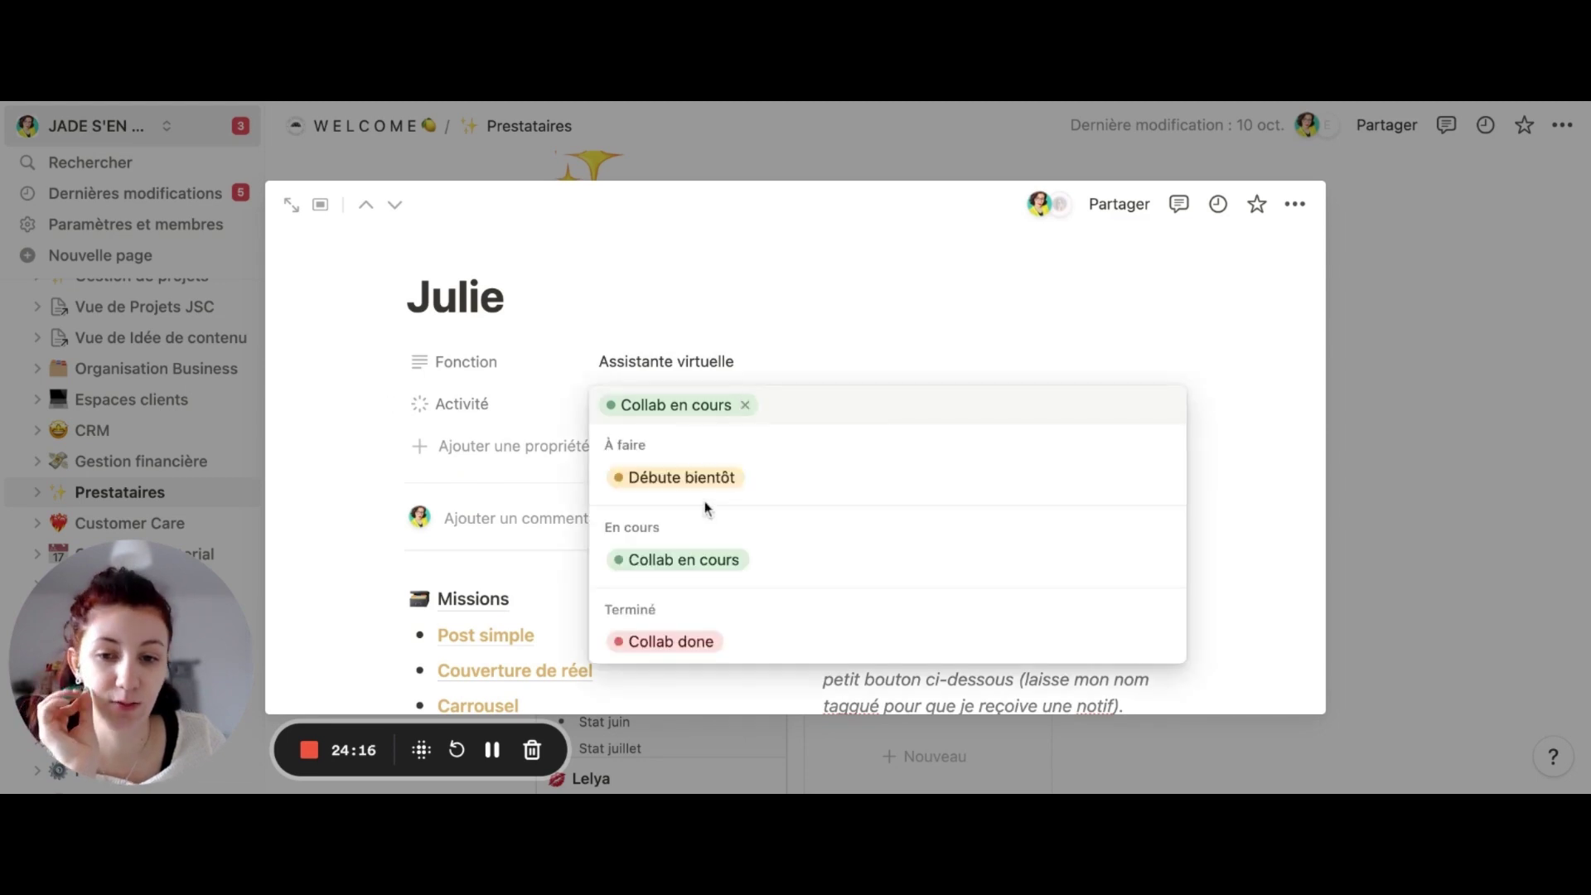
click(480, 439)
Review the Missions links and the Messages section of the virtual assistant's page, previewing the Stories Instagram link
scroll(481, 440, down, 3)
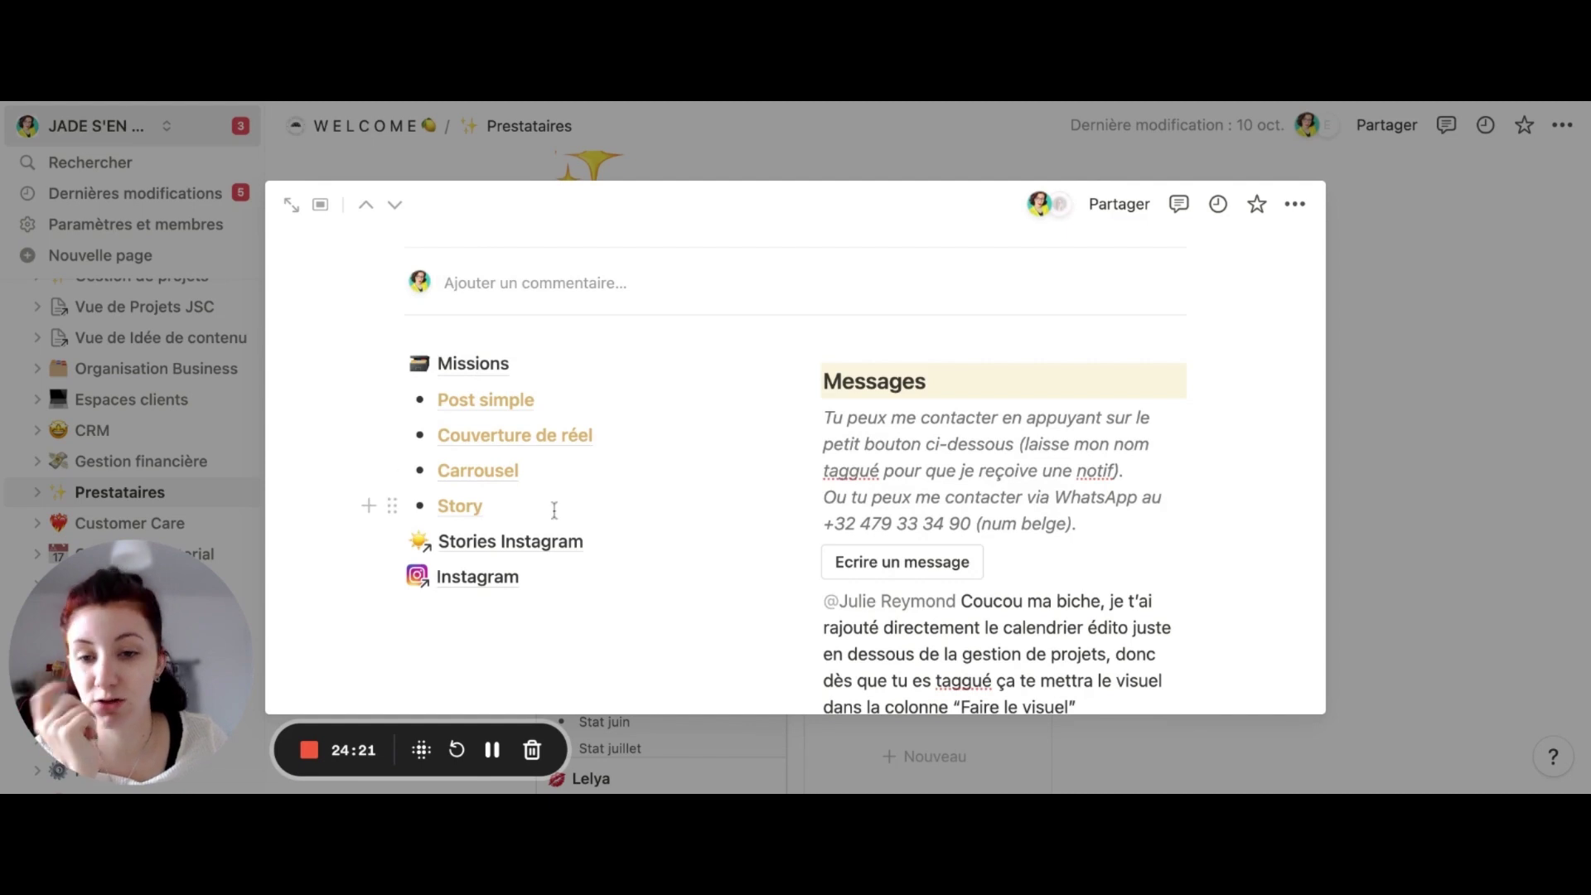
scroll(573, 517, up, 1)
mouse_move(563, 578)
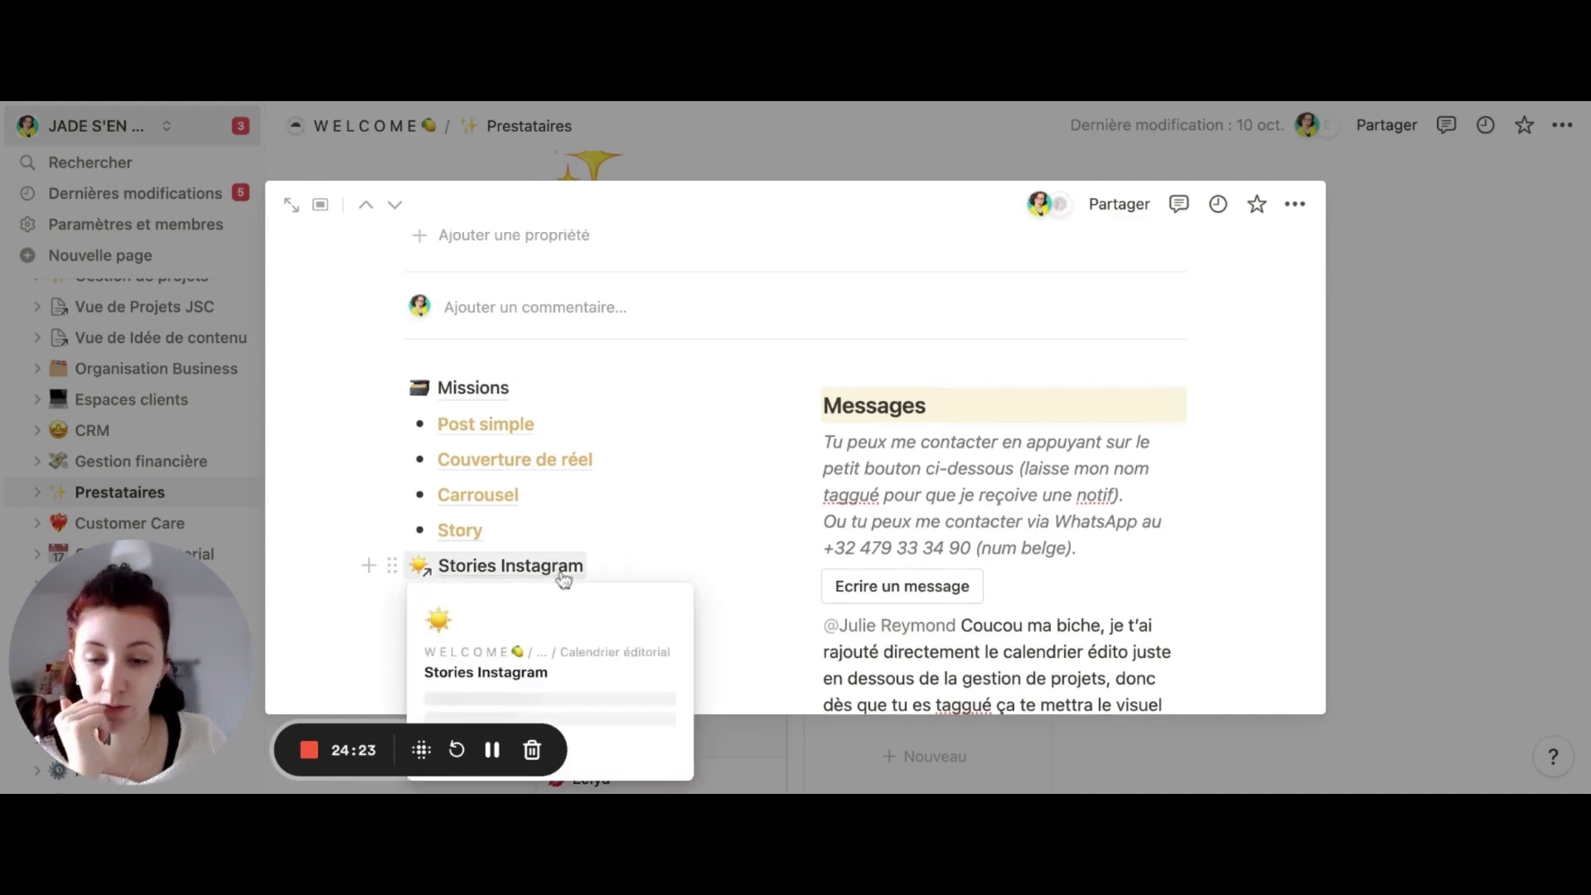
scroll(668, 515, down, 2)
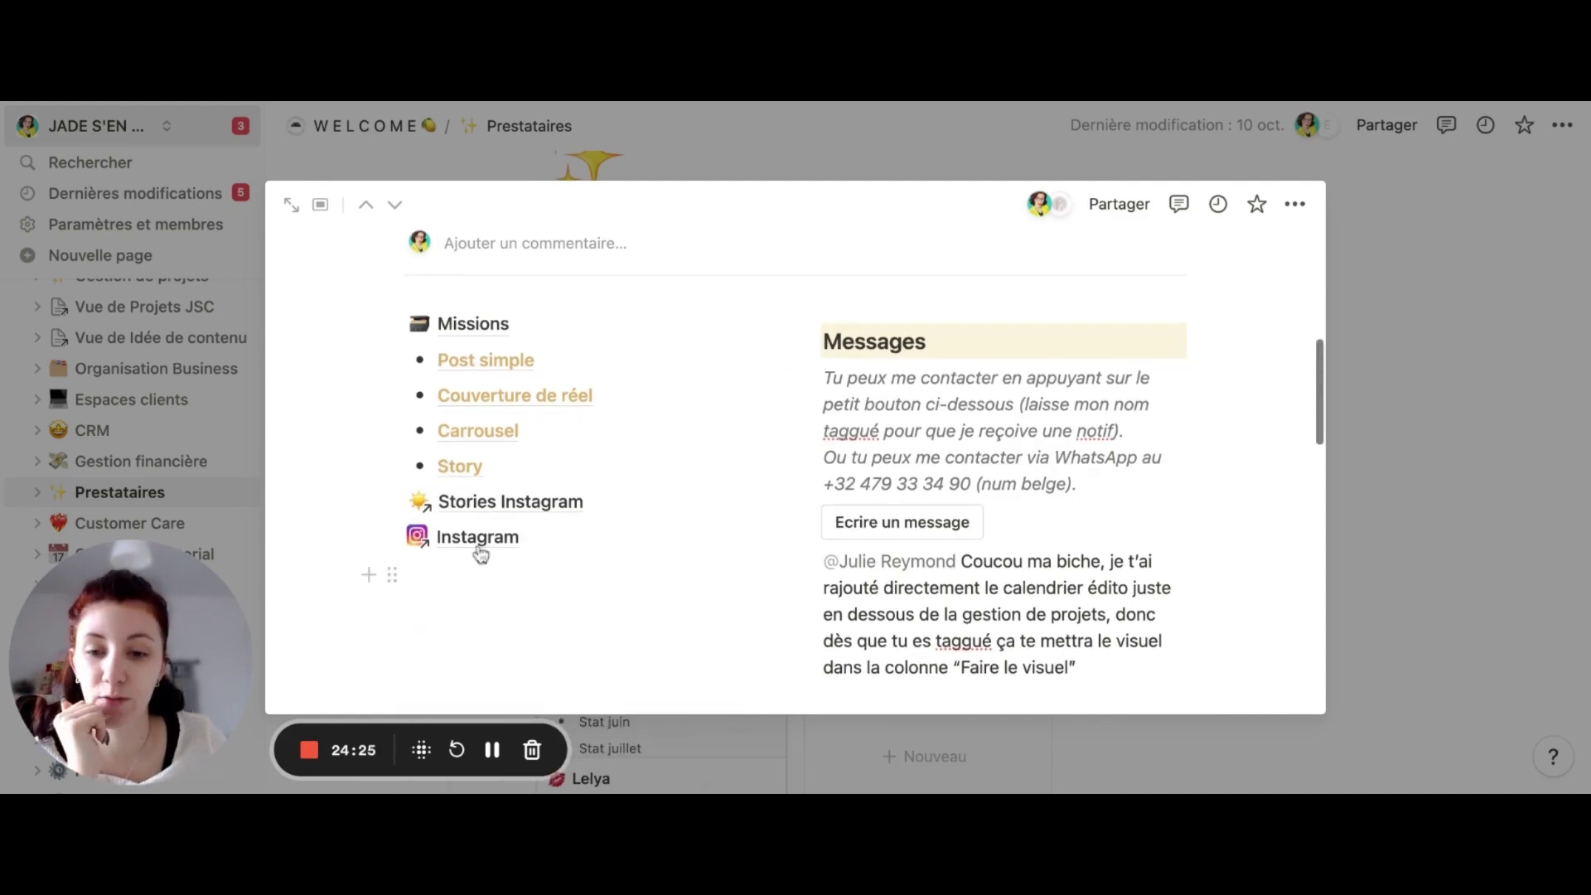
scroll(964, 564, down, 5)
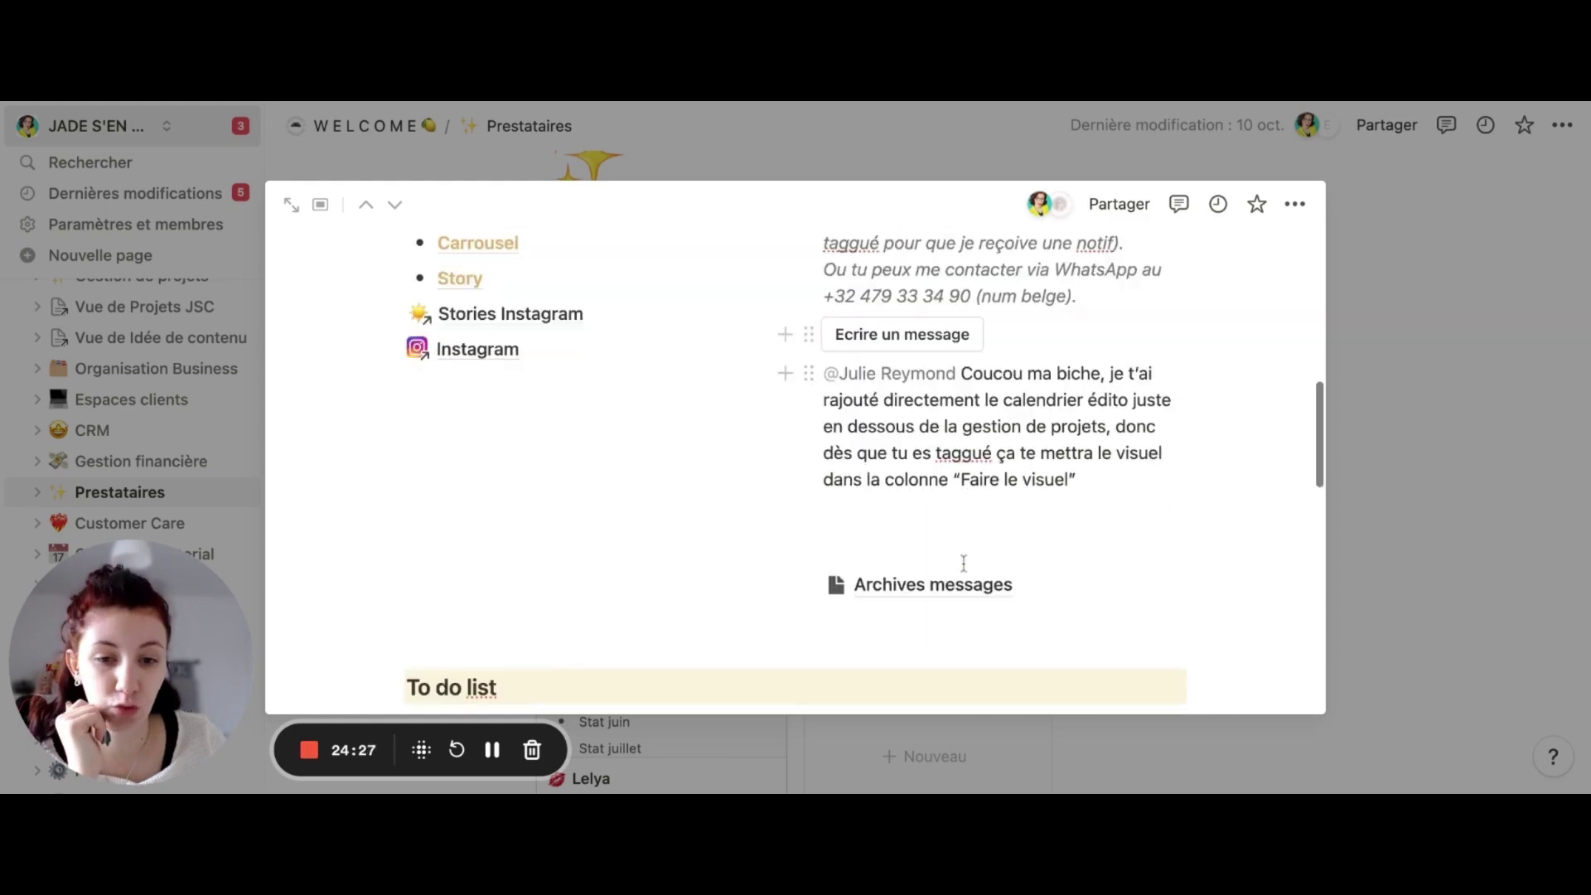
Examine the To do list's Gestion de projets board, including its hidden groups, and the Contenu Jade S'en Charge board below it
scroll(964, 564, down, 2)
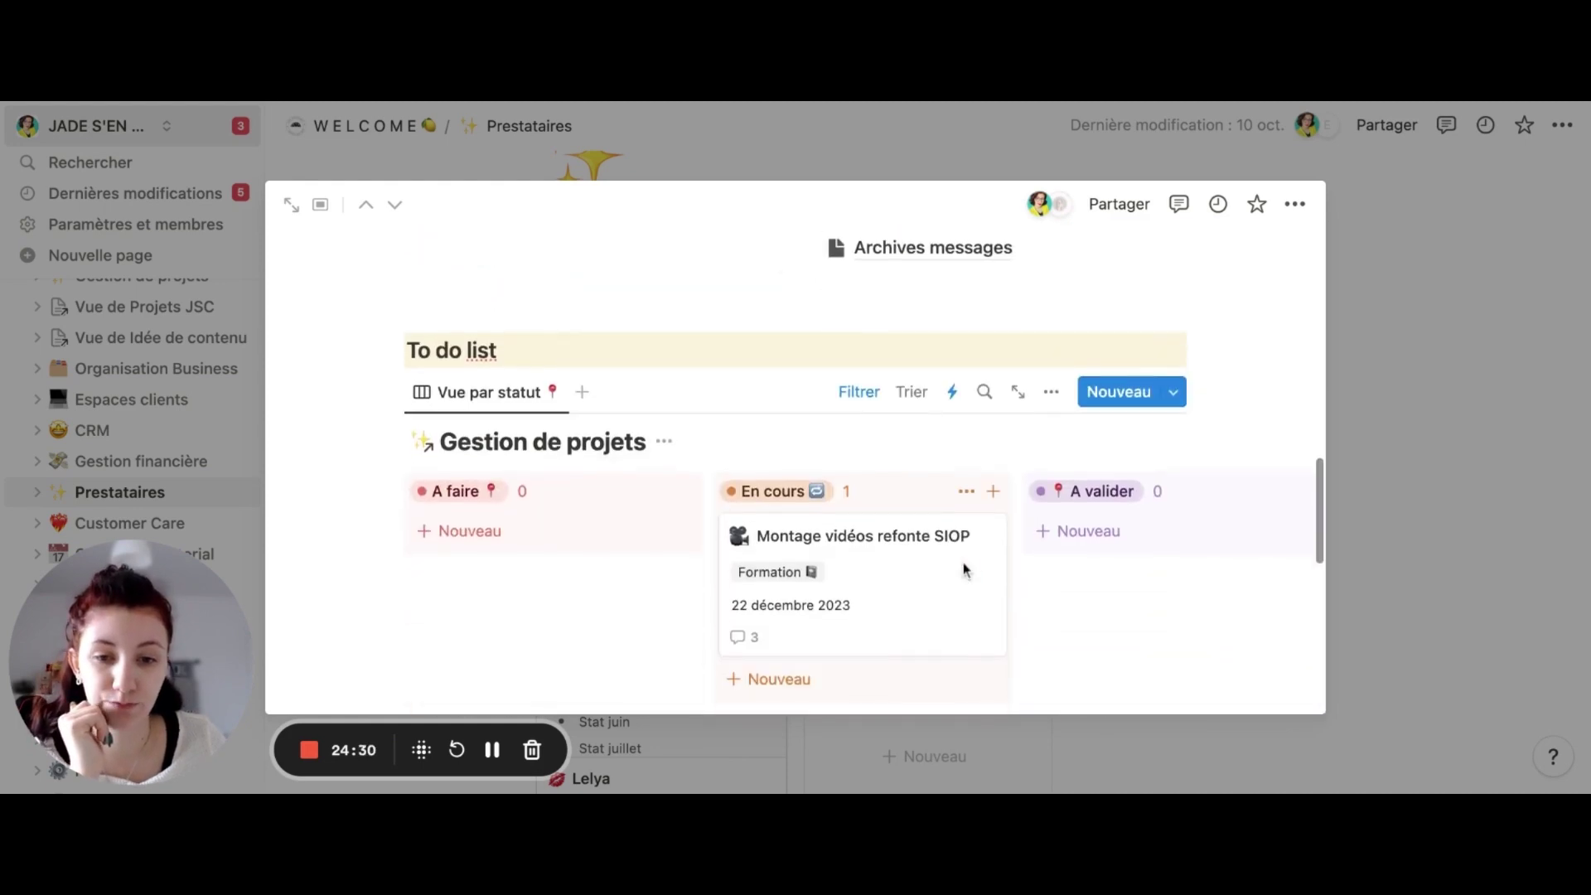
scroll(963, 562, down, 1)
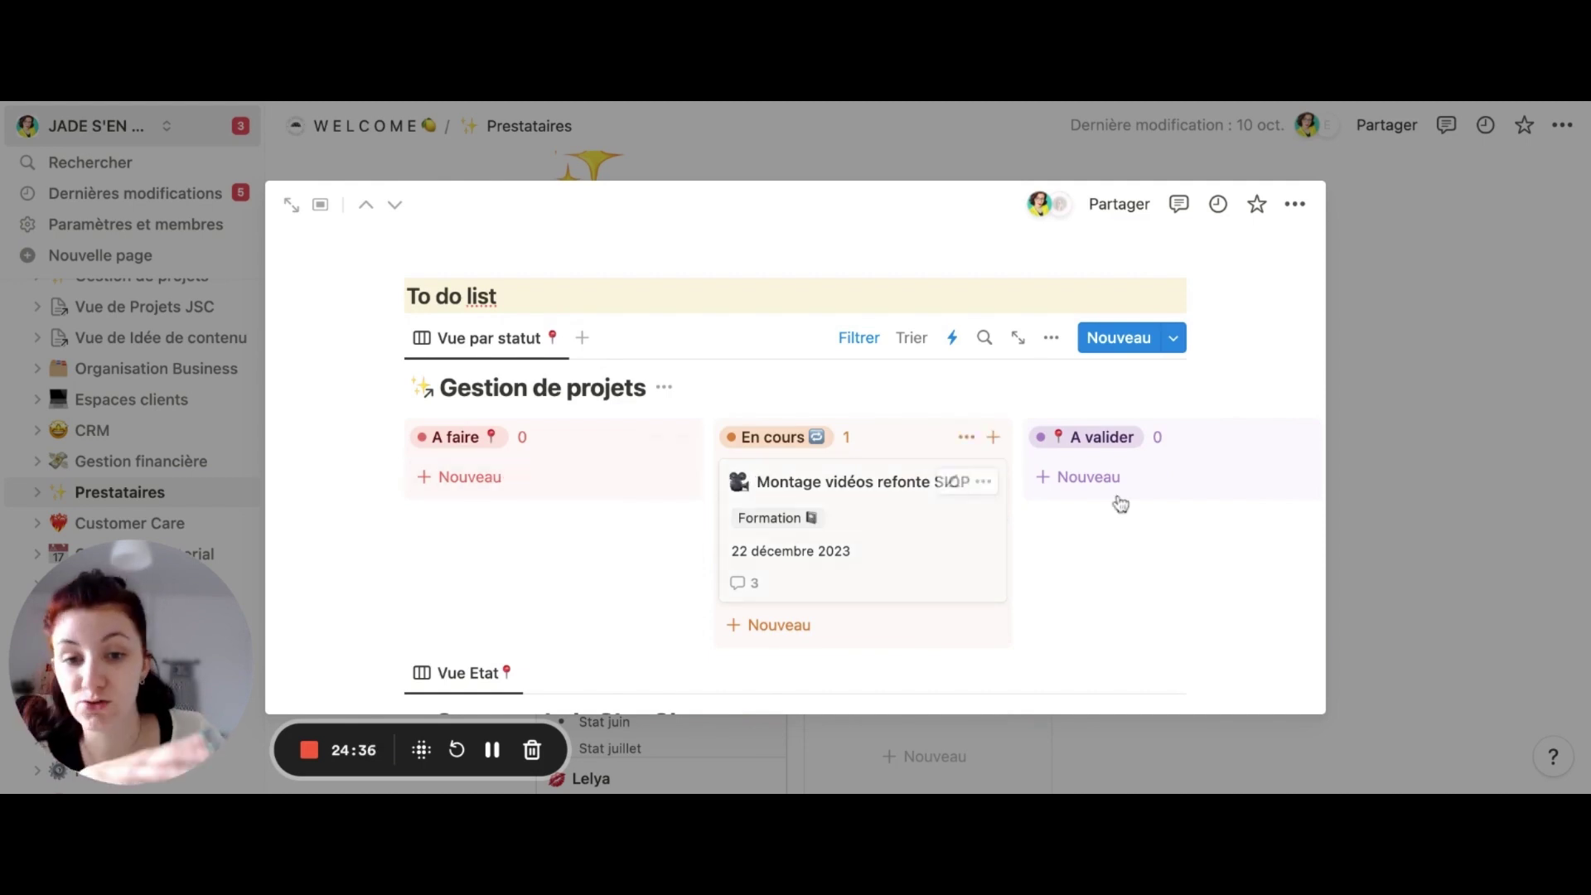
scroll(1118, 501, right, 5)
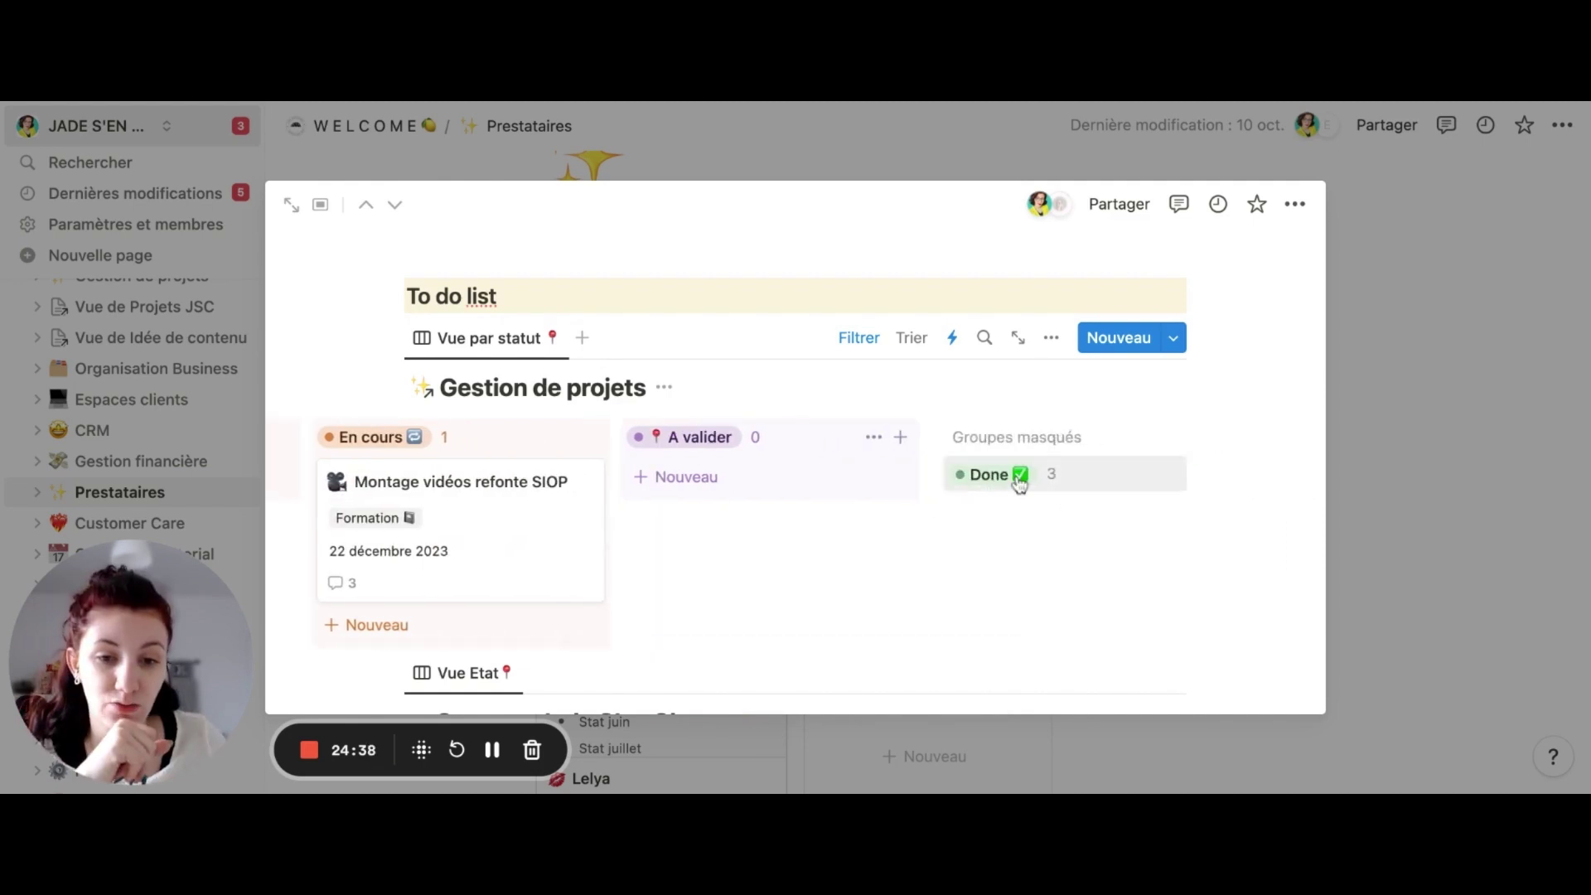
scroll(892, 536, left, 3)
scroll(891, 536, down, 5)
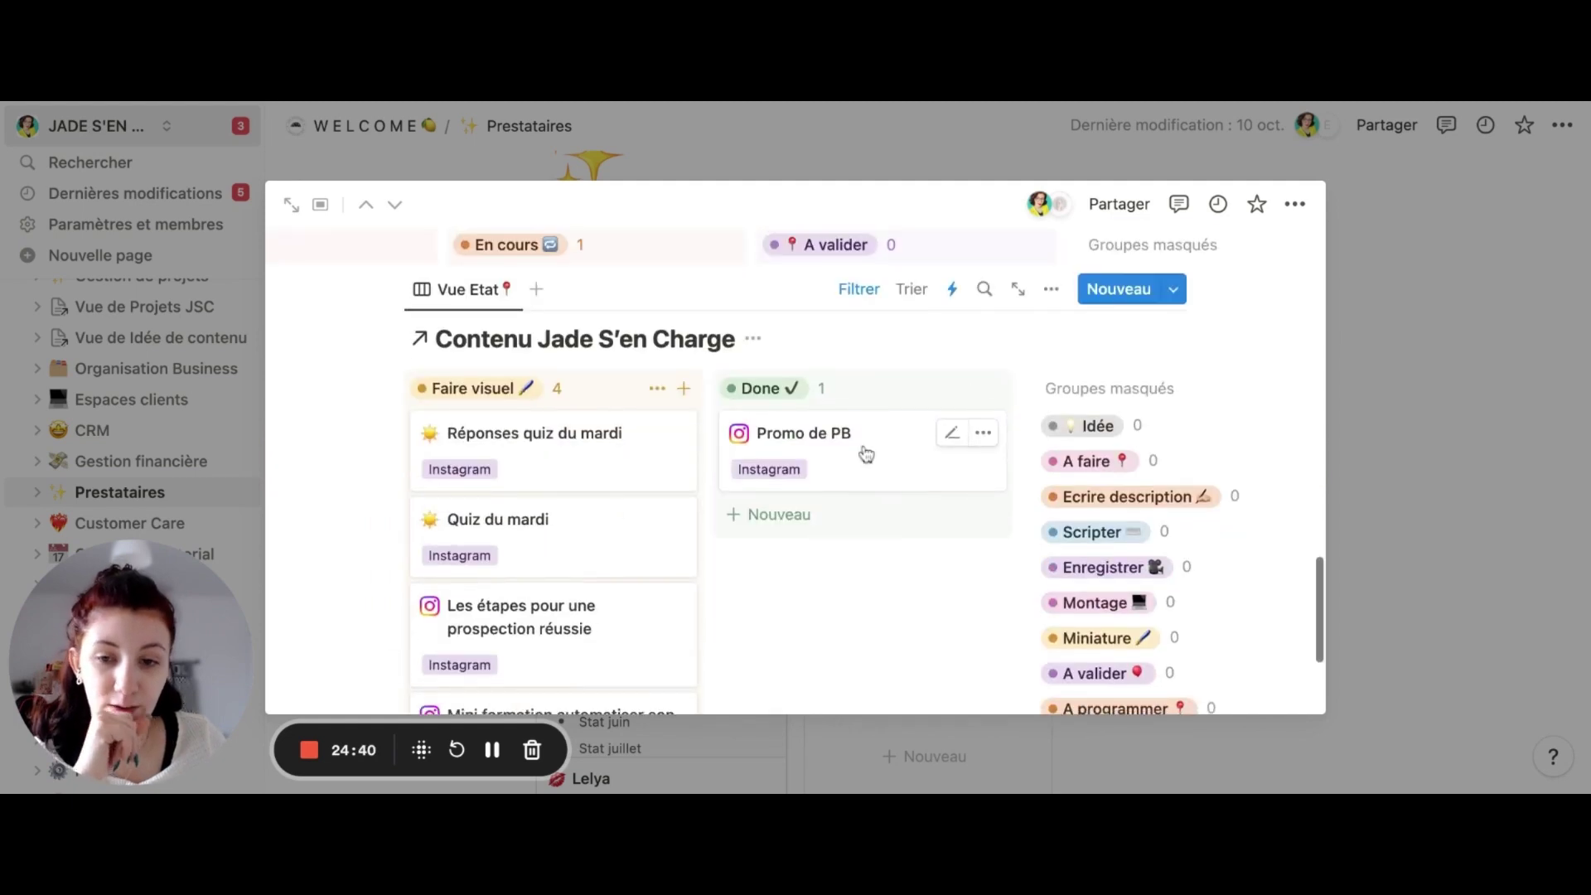
scroll(858, 452, down, 5)
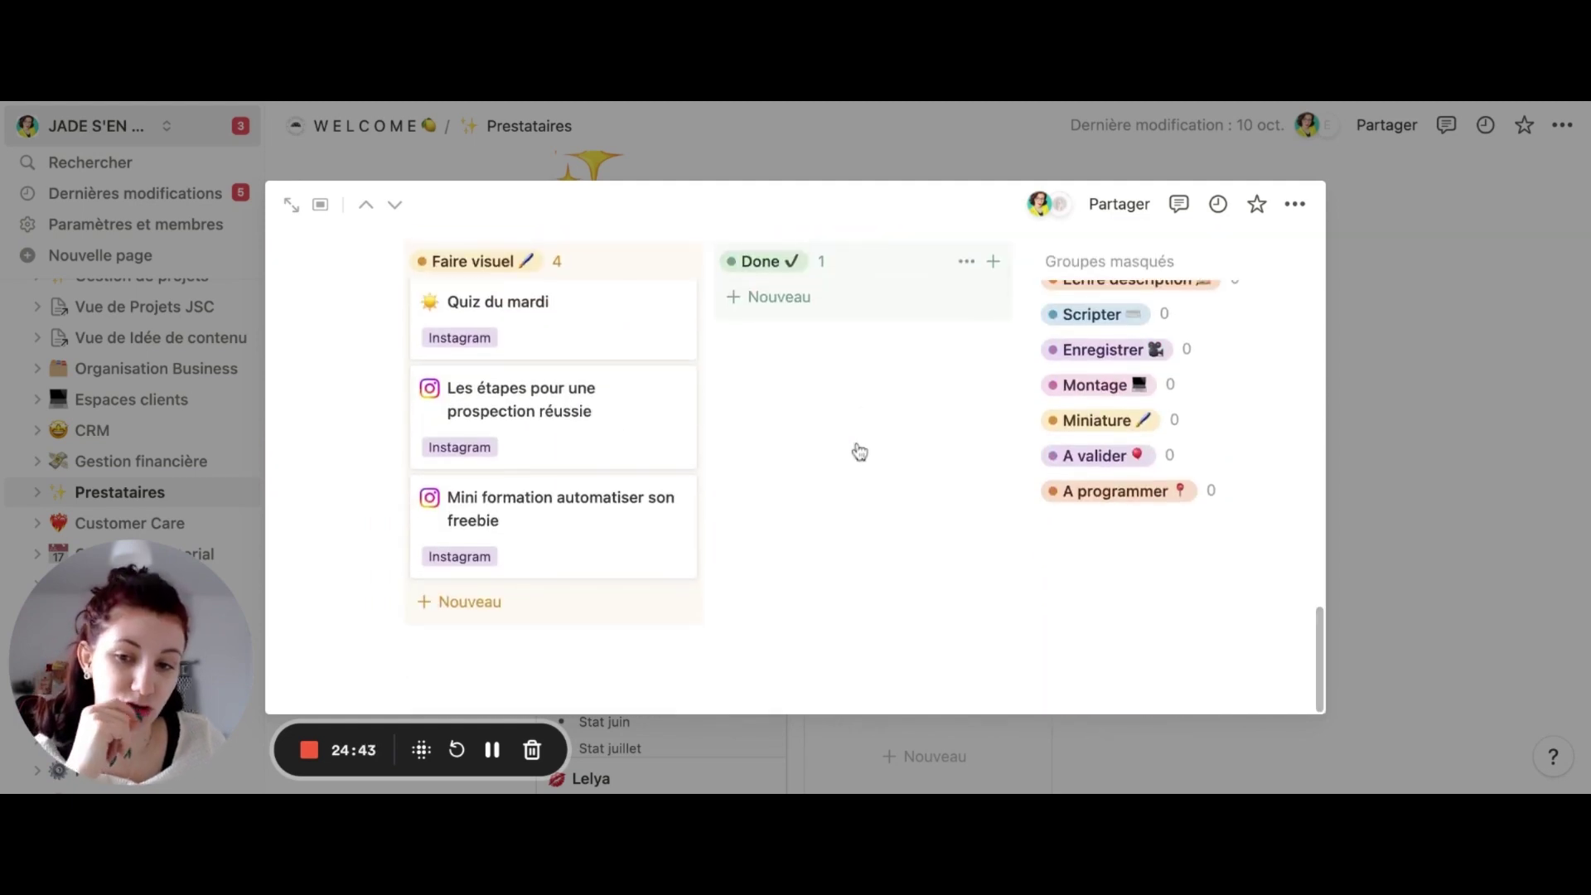
scroll(859, 451, up, 15)
scroll(859, 452, down, 10)
scroll(859, 451, up, 10)
scroll(859, 452, down, 5)
scroll(718, 444, down, 5)
scroll(718, 444, left, 3)
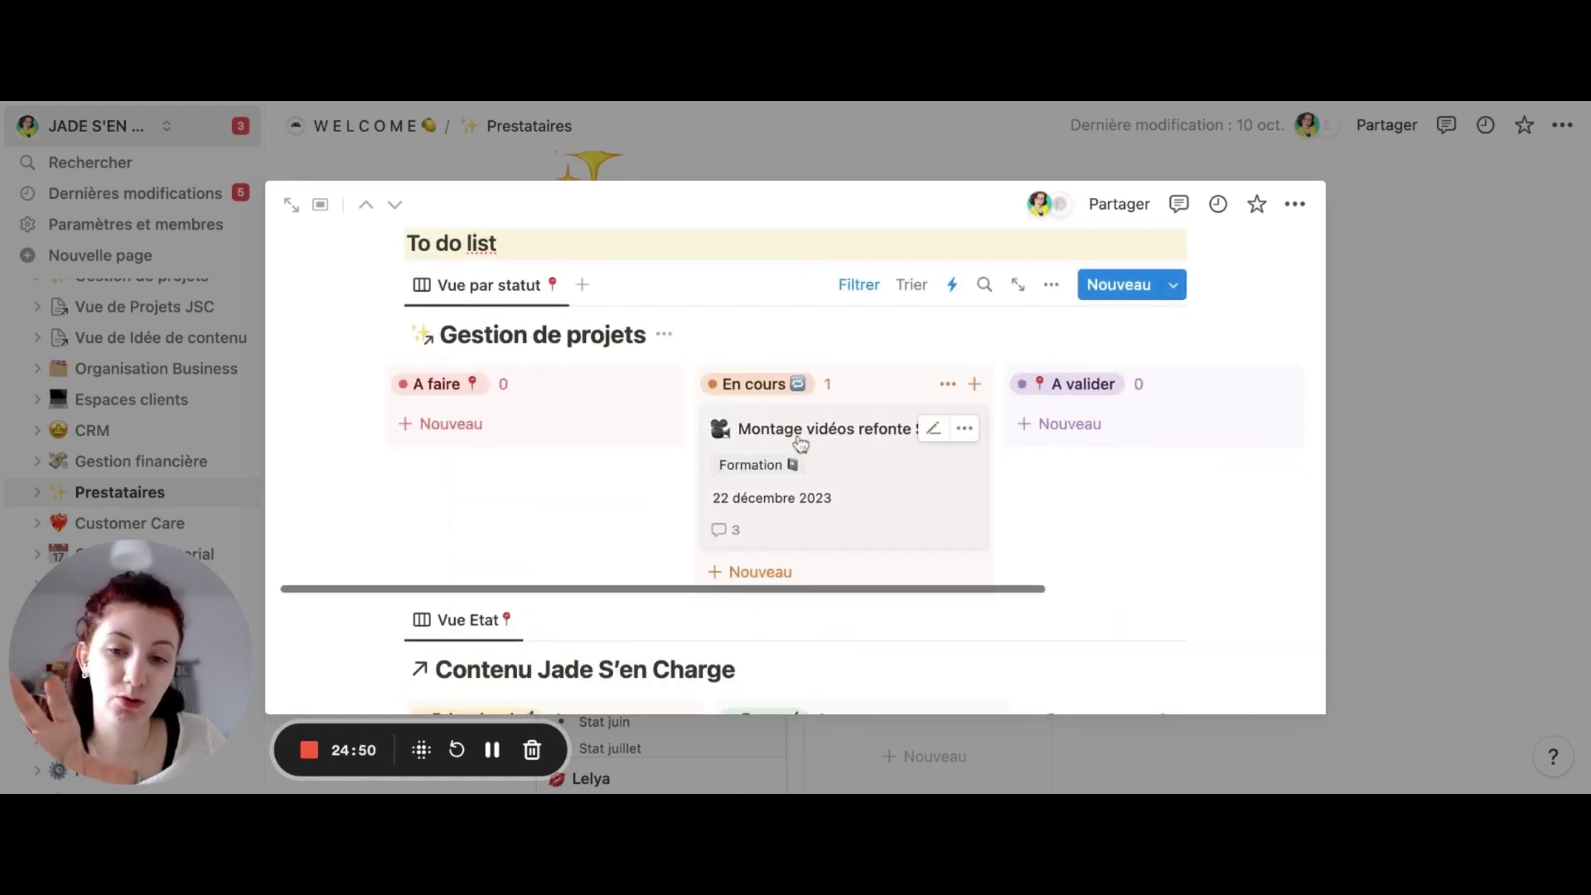
Display the Gestion de projets board's filter, review the Contenu Jade S'en Charge cards and close the virtual assistant's page
click(871, 285)
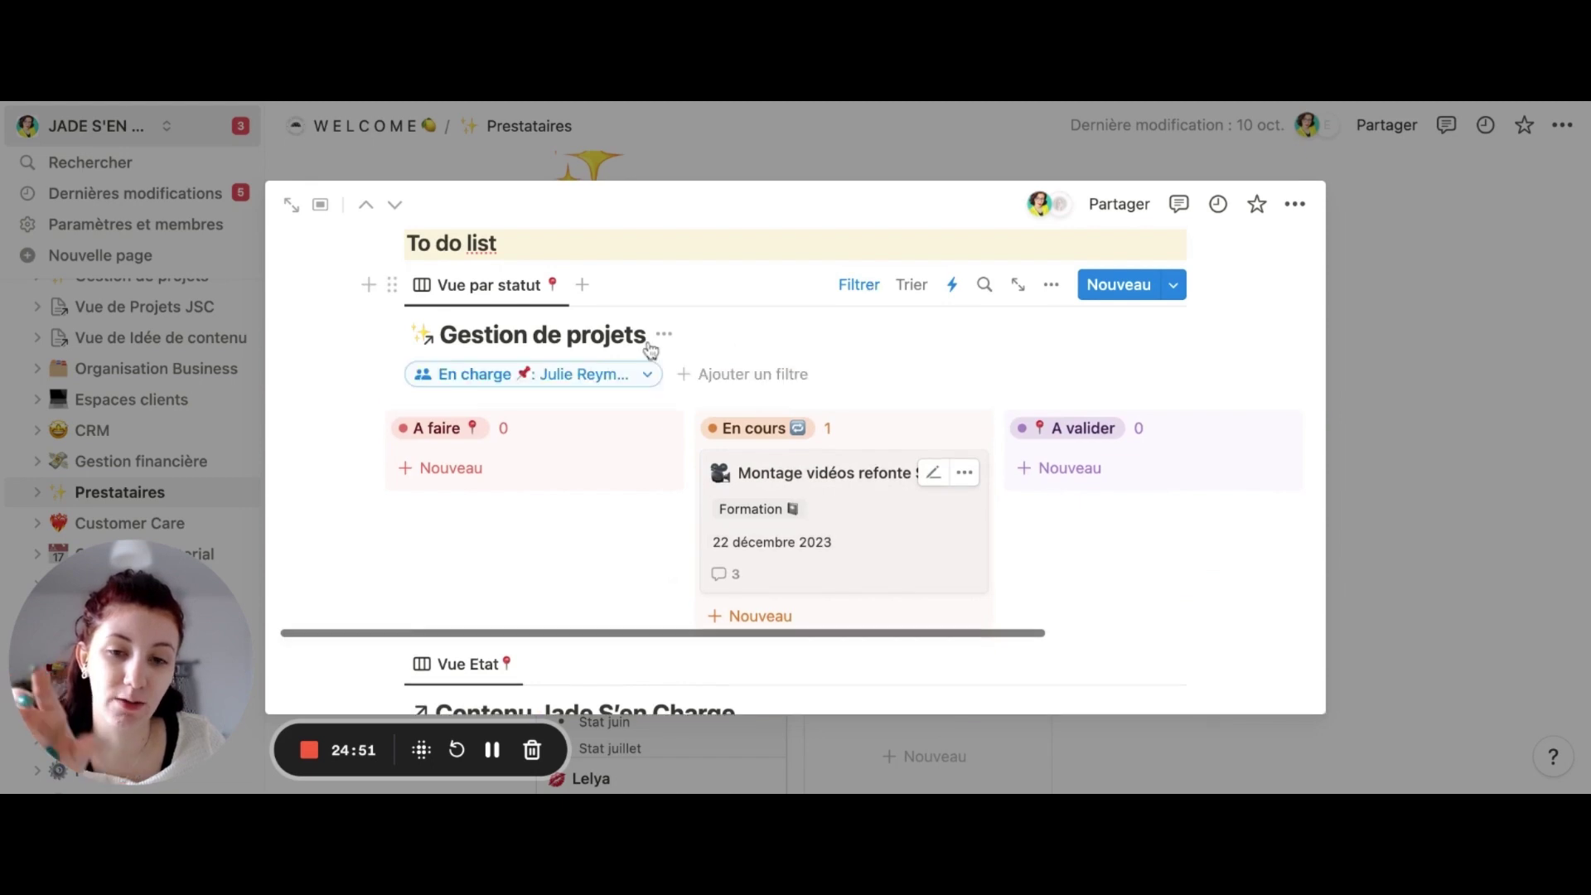
scroll(829, 505, down, 1)
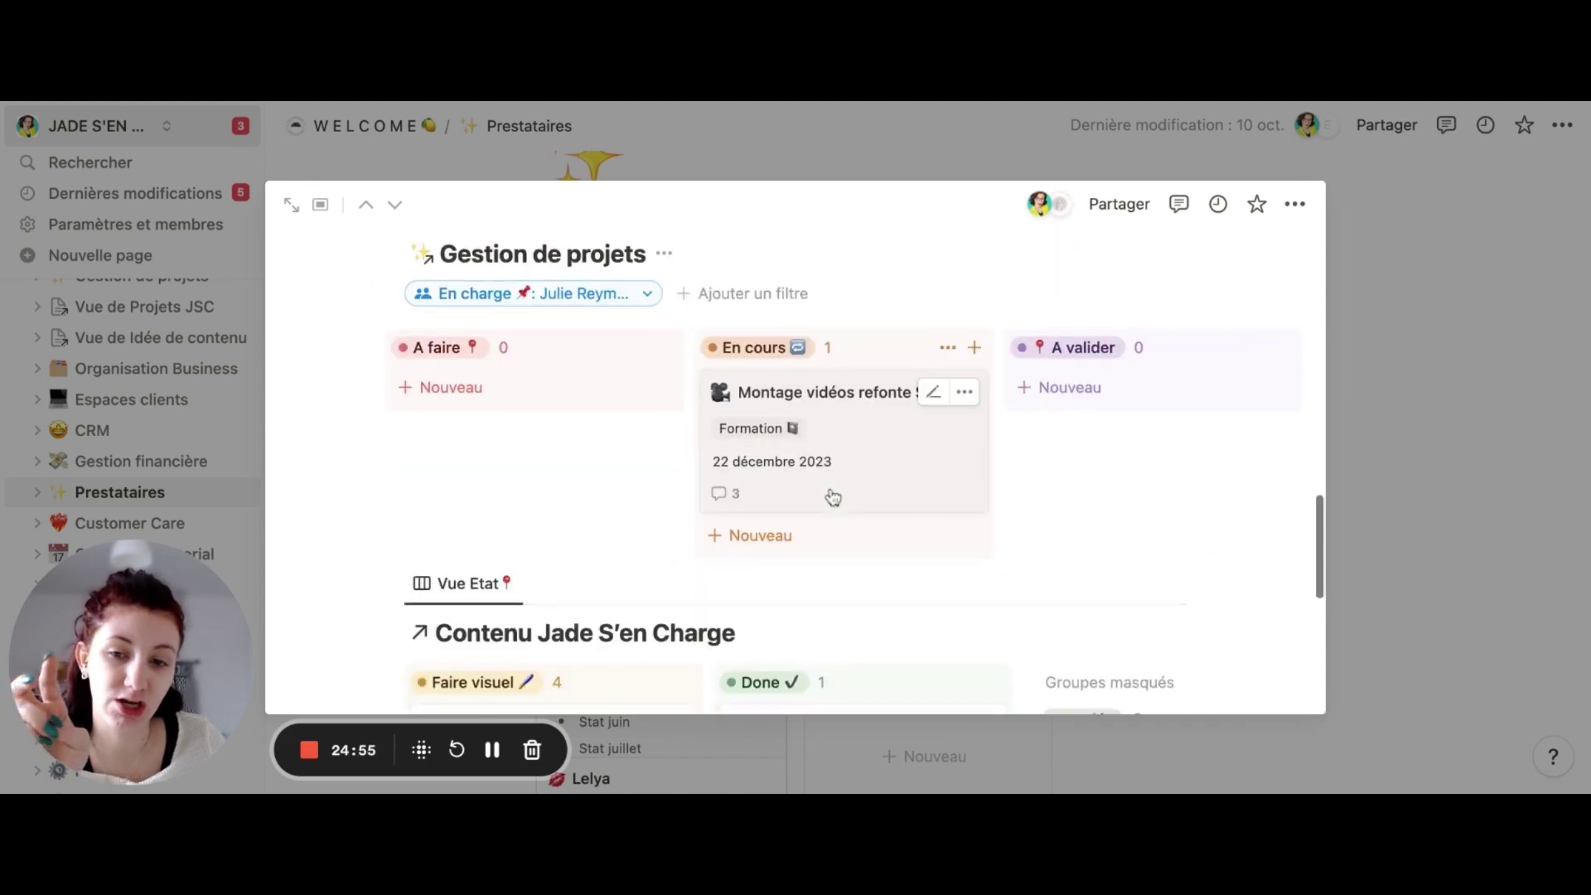
scroll(833, 497, down, 6)
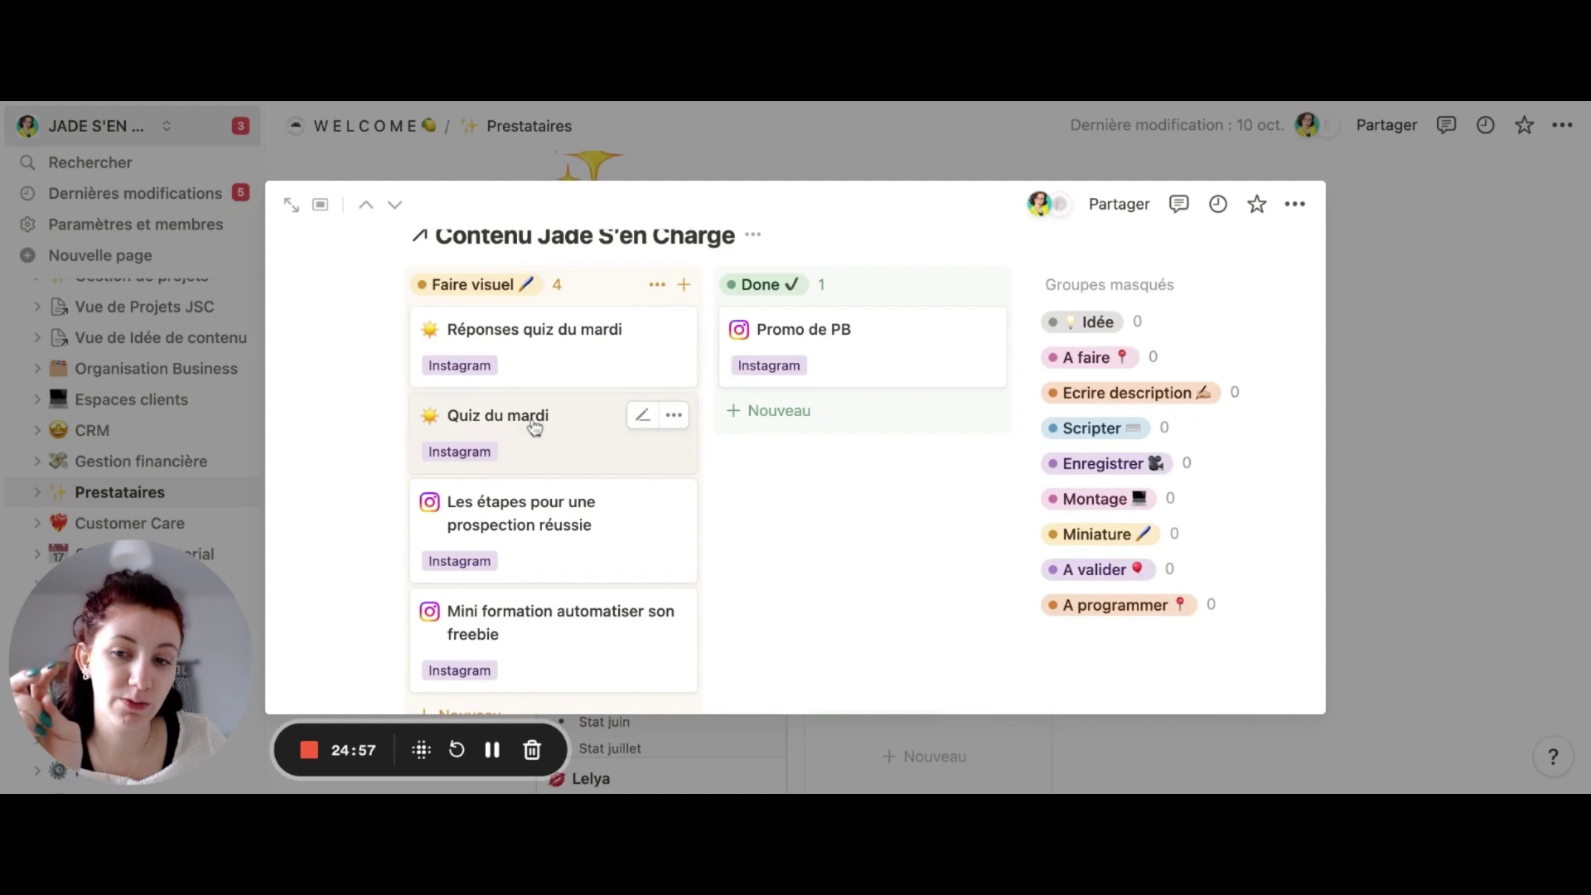
scroll(611, 544, down, 1)
scroll(610, 540, up, 3)
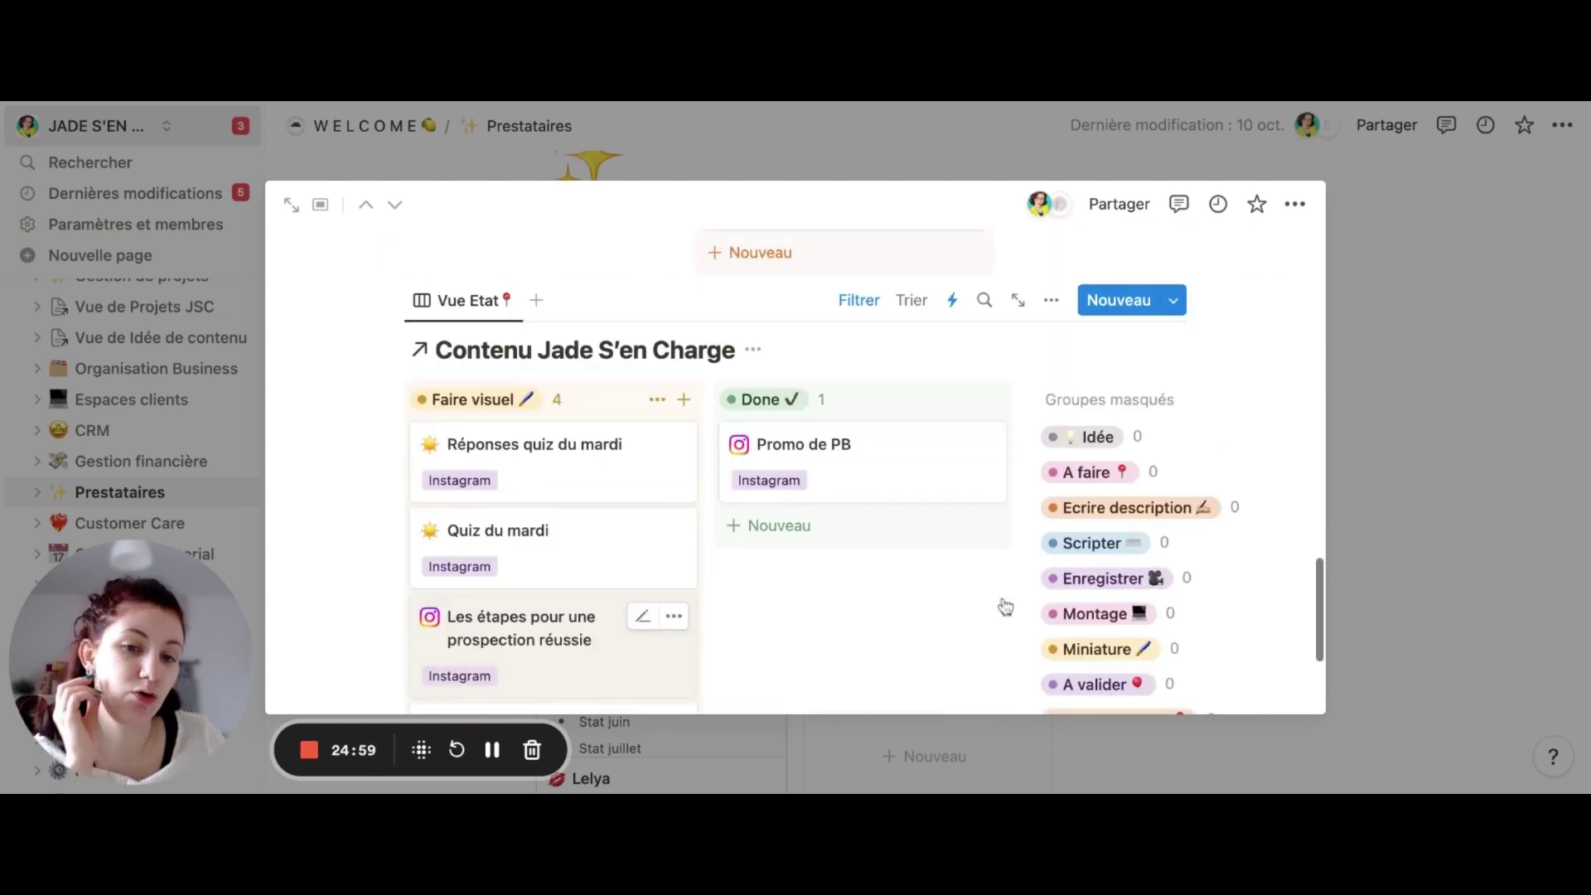
scroll(646, 511, up, 4)
scroll(649, 512, down, 4)
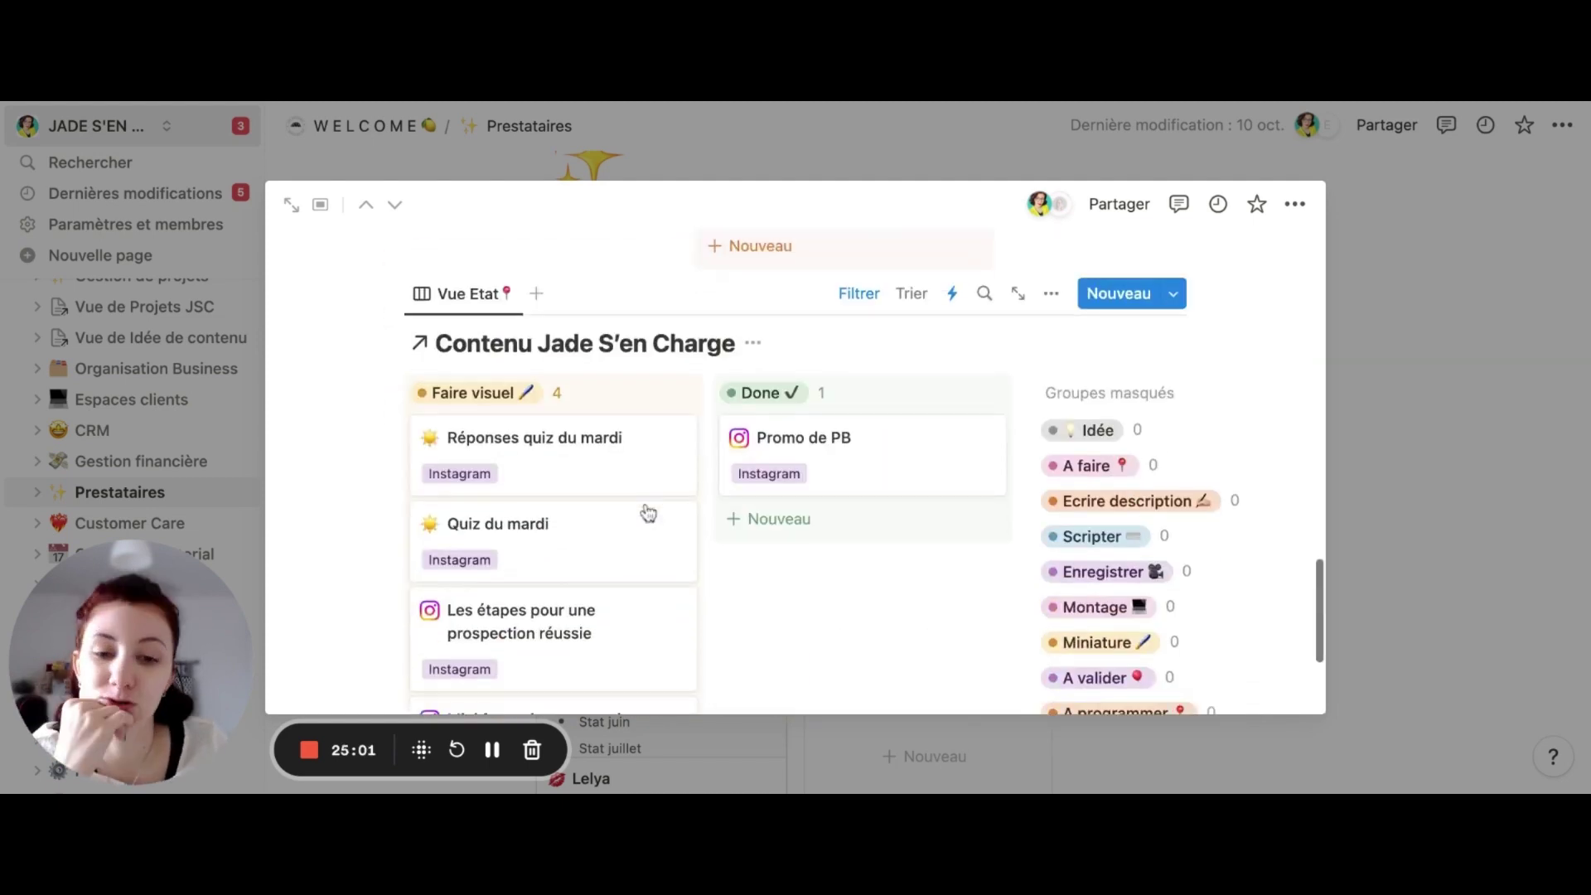
scroll(648, 512, down, 1)
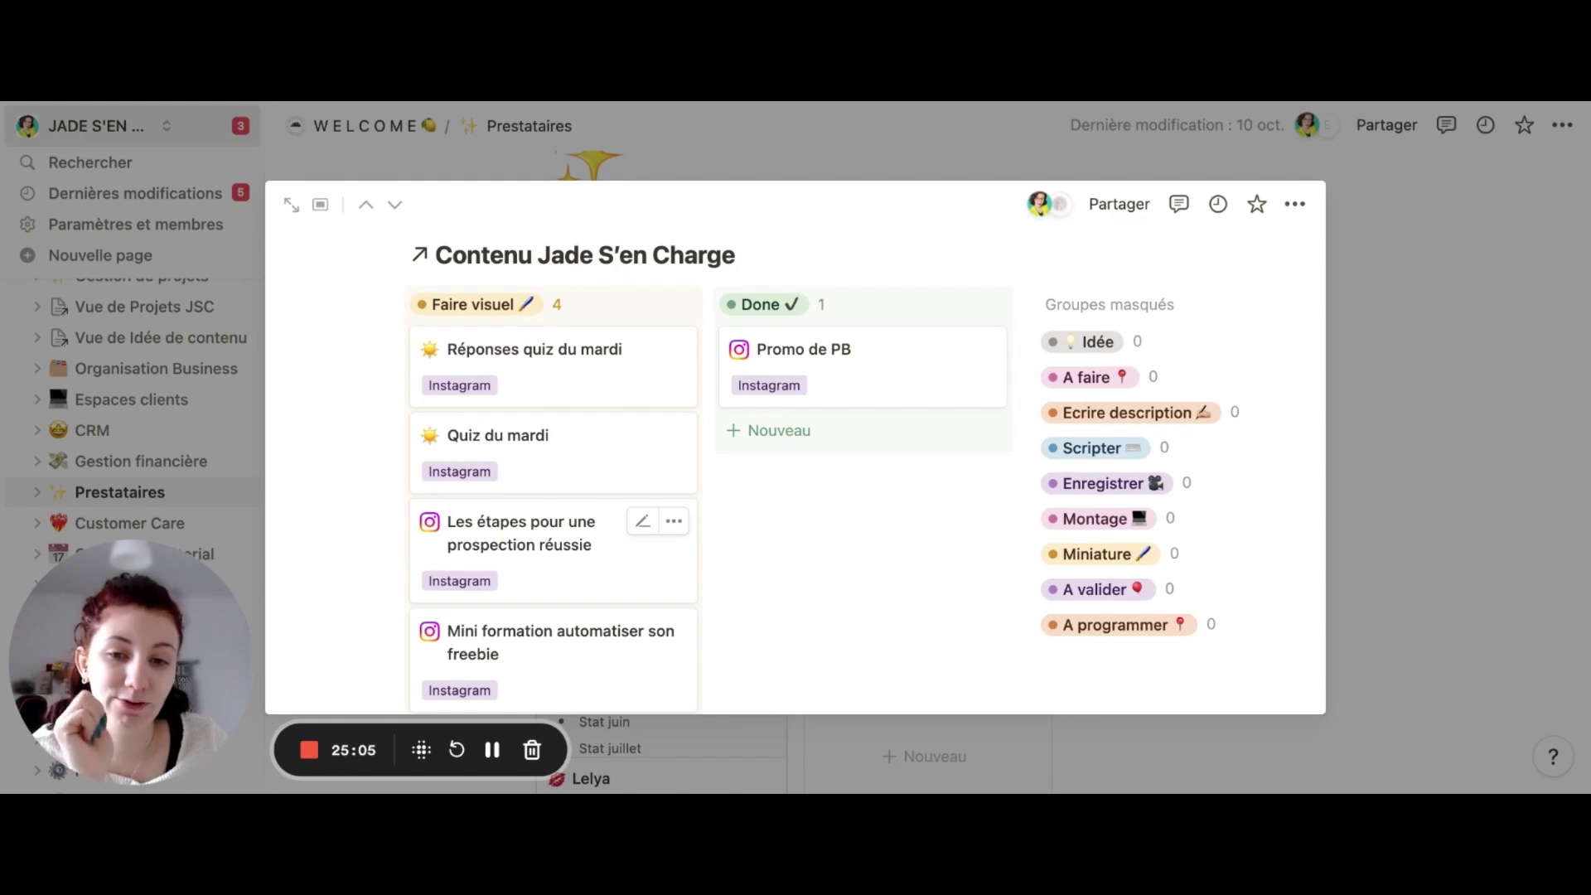
scroll(630, 514, up, 20)
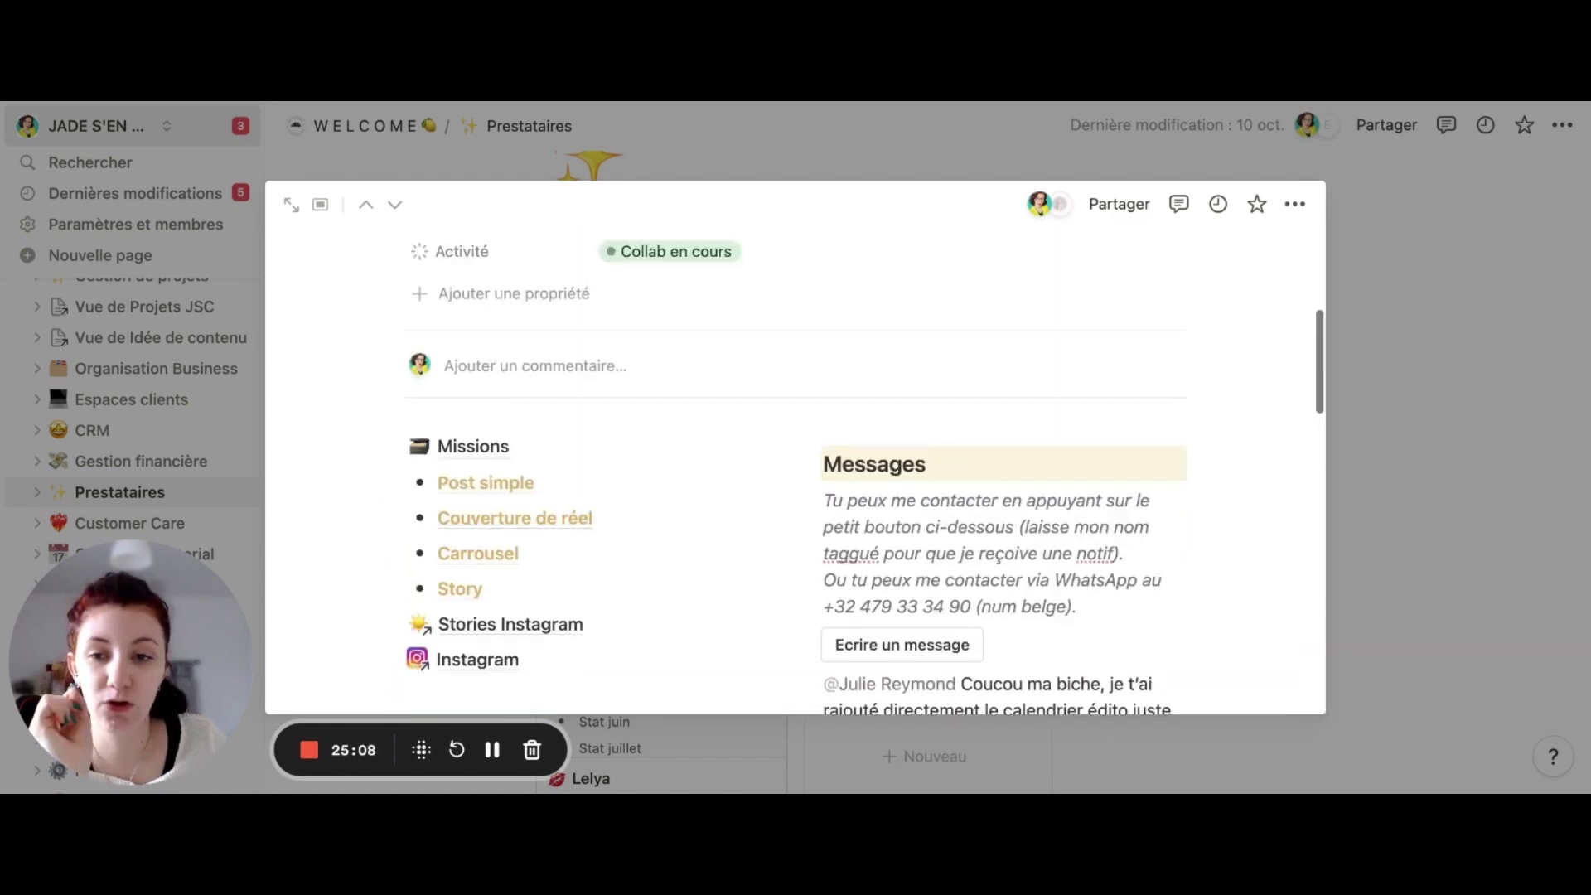
click(801, 169)
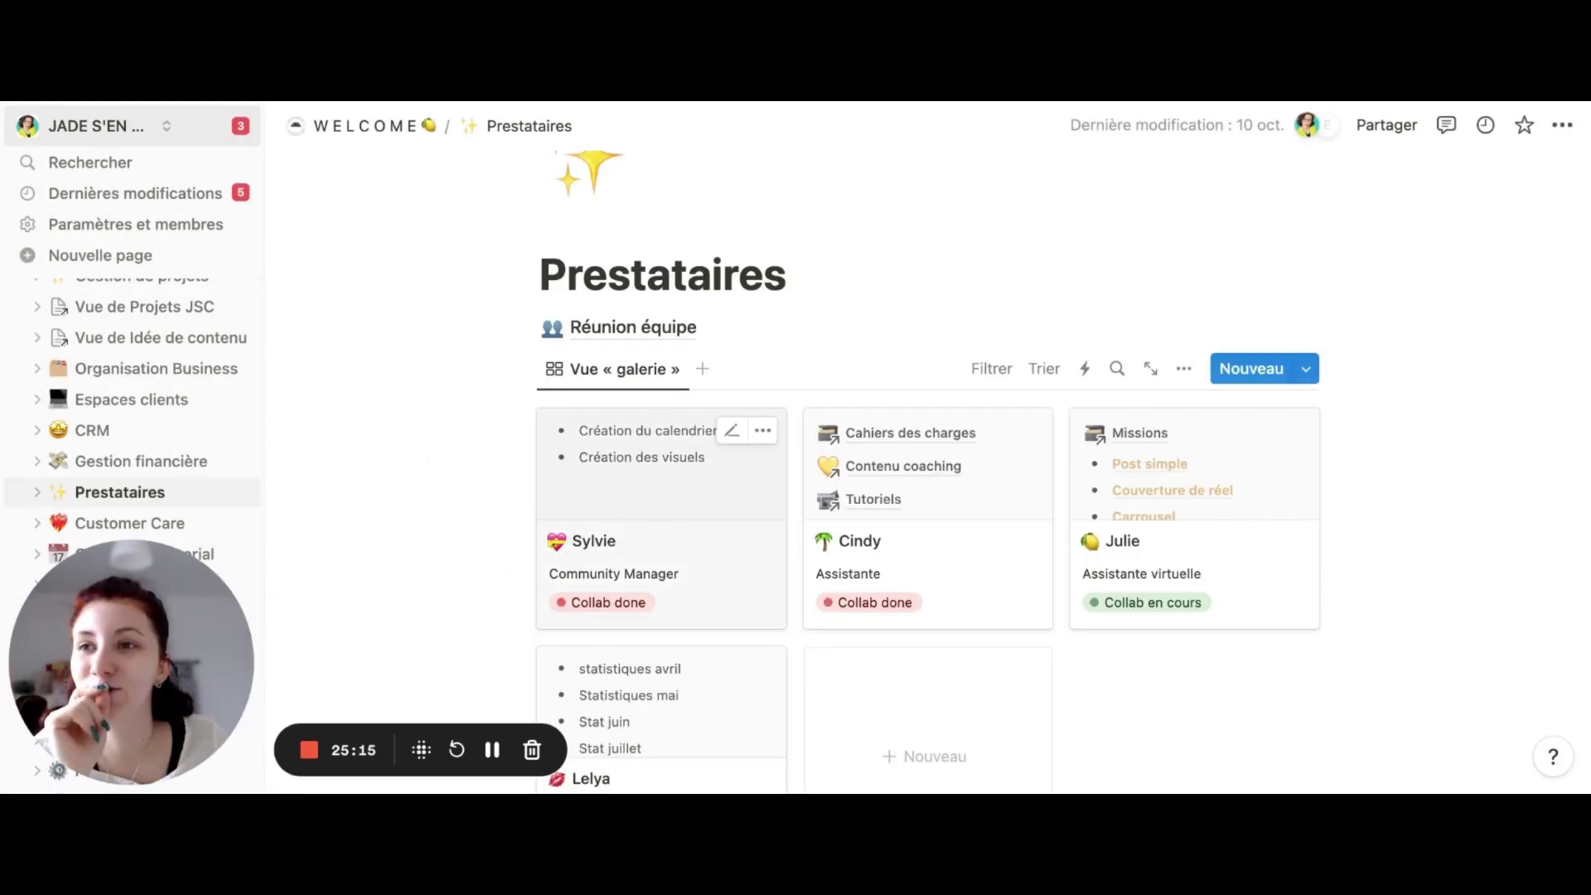
Leave the Prestataires gallery and open the Calendrier éditorial page
scroll(663, 481, down, 1)
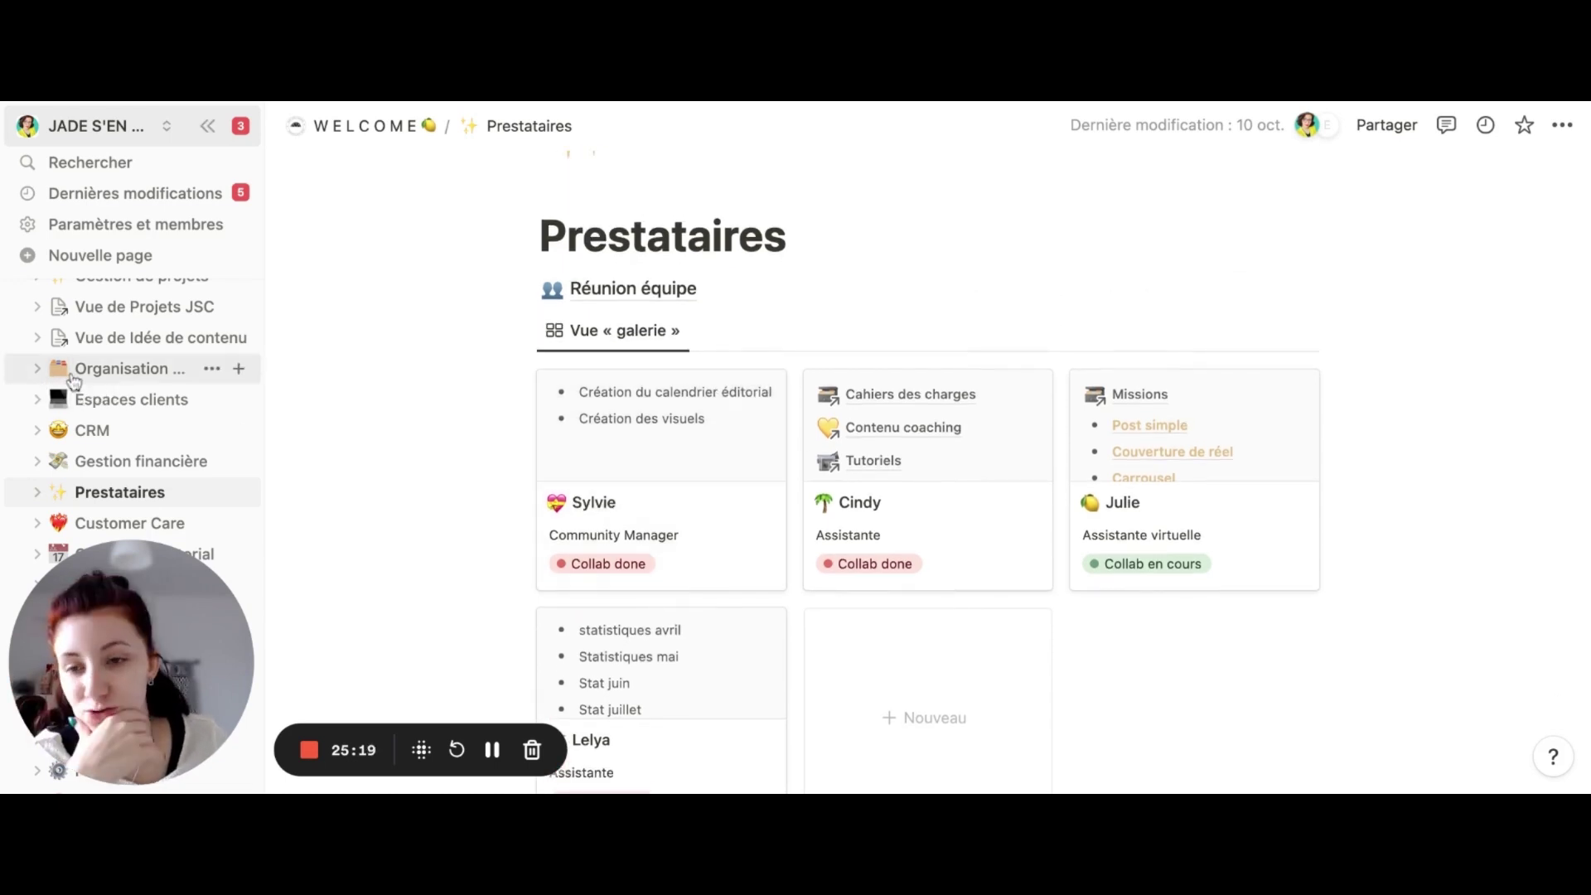
scroll(100, 398, down, 3)
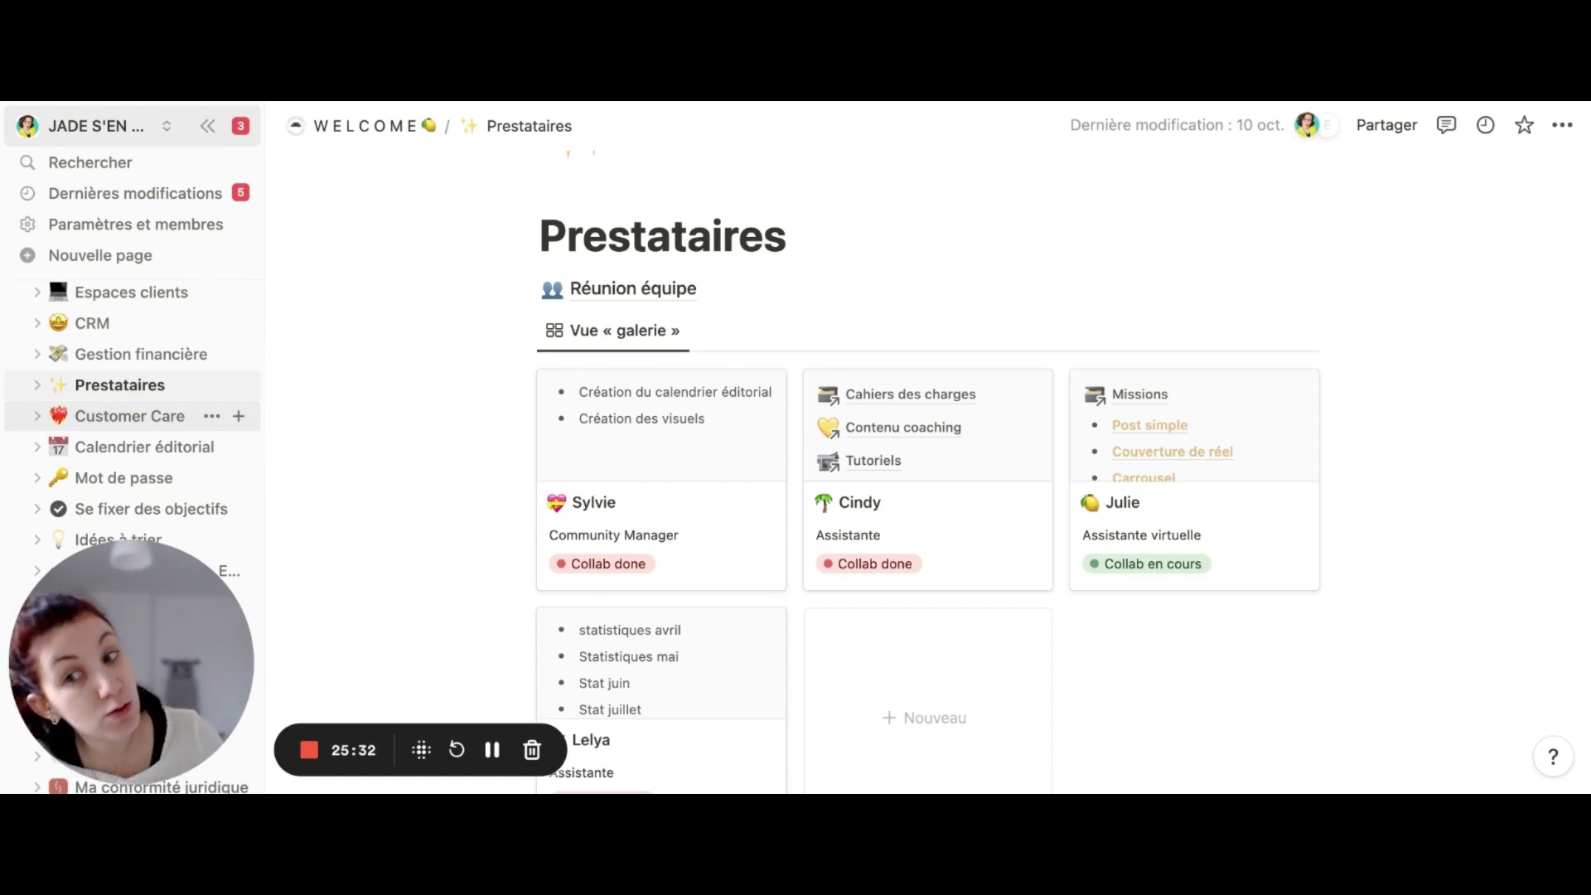
scroll(241, 402, down, 2)
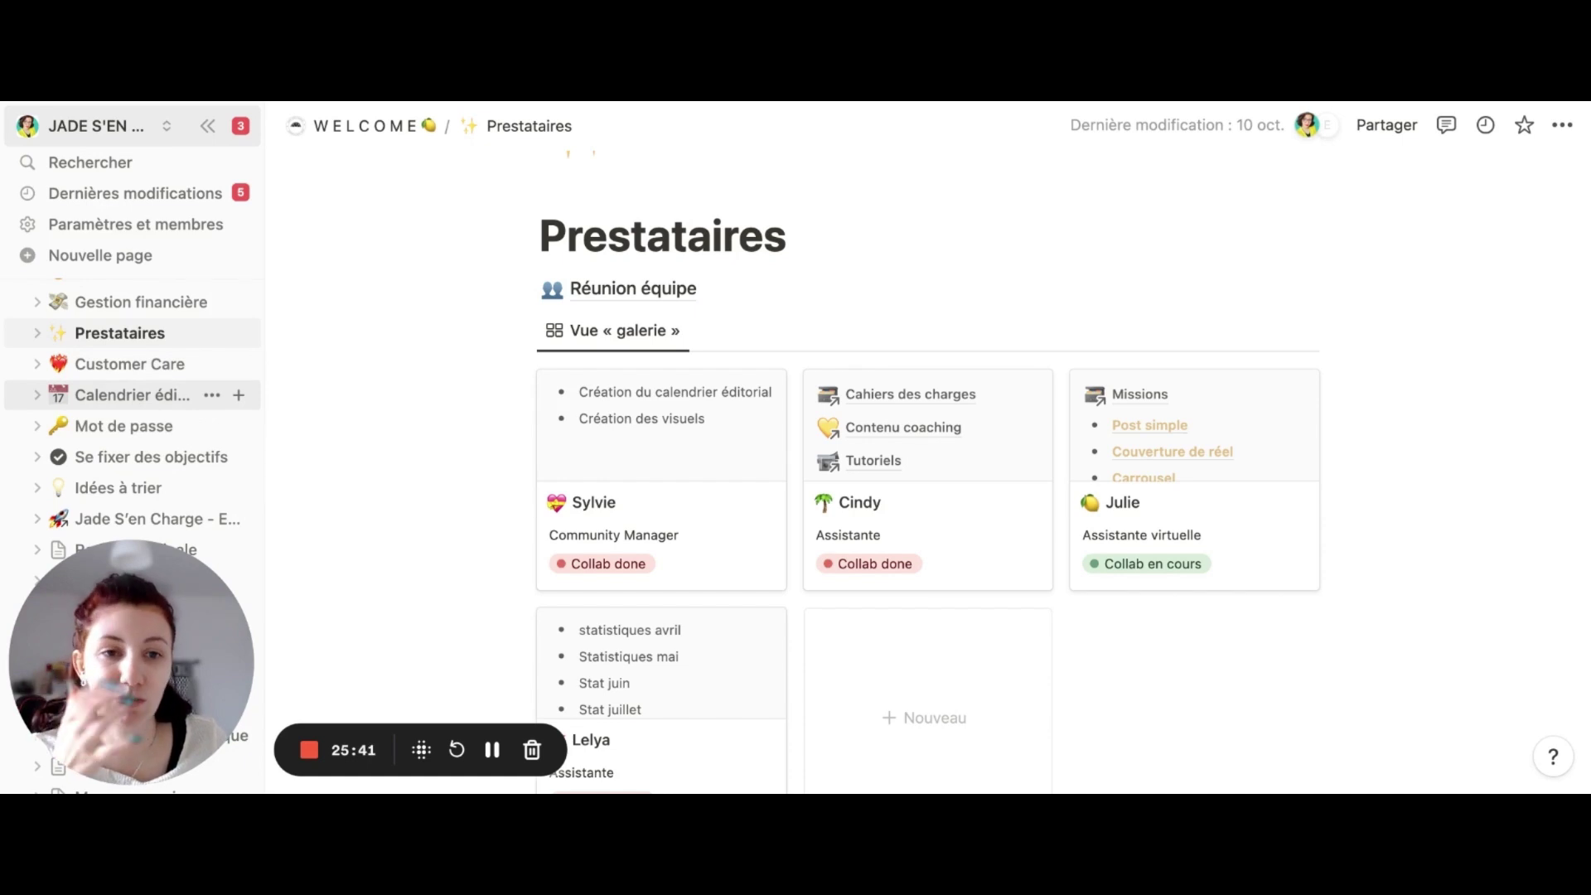
click(175, 401)
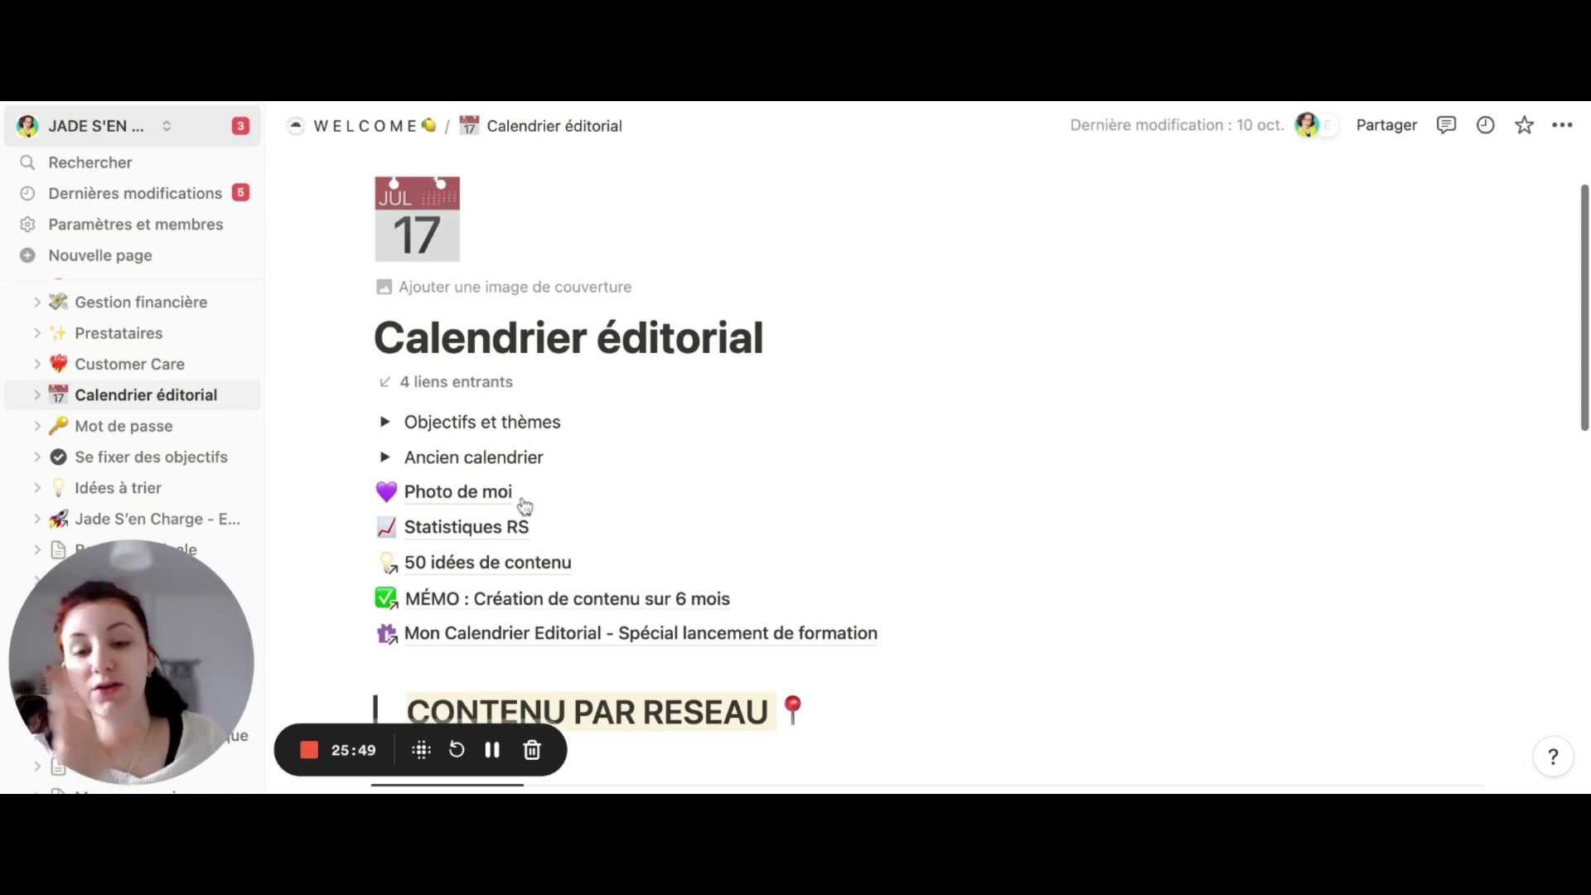
Review the Calendrier éditorial page's linked pages and the CONTENU PAR RESEAU gallery below them
scroll(525, 505, down, 1)
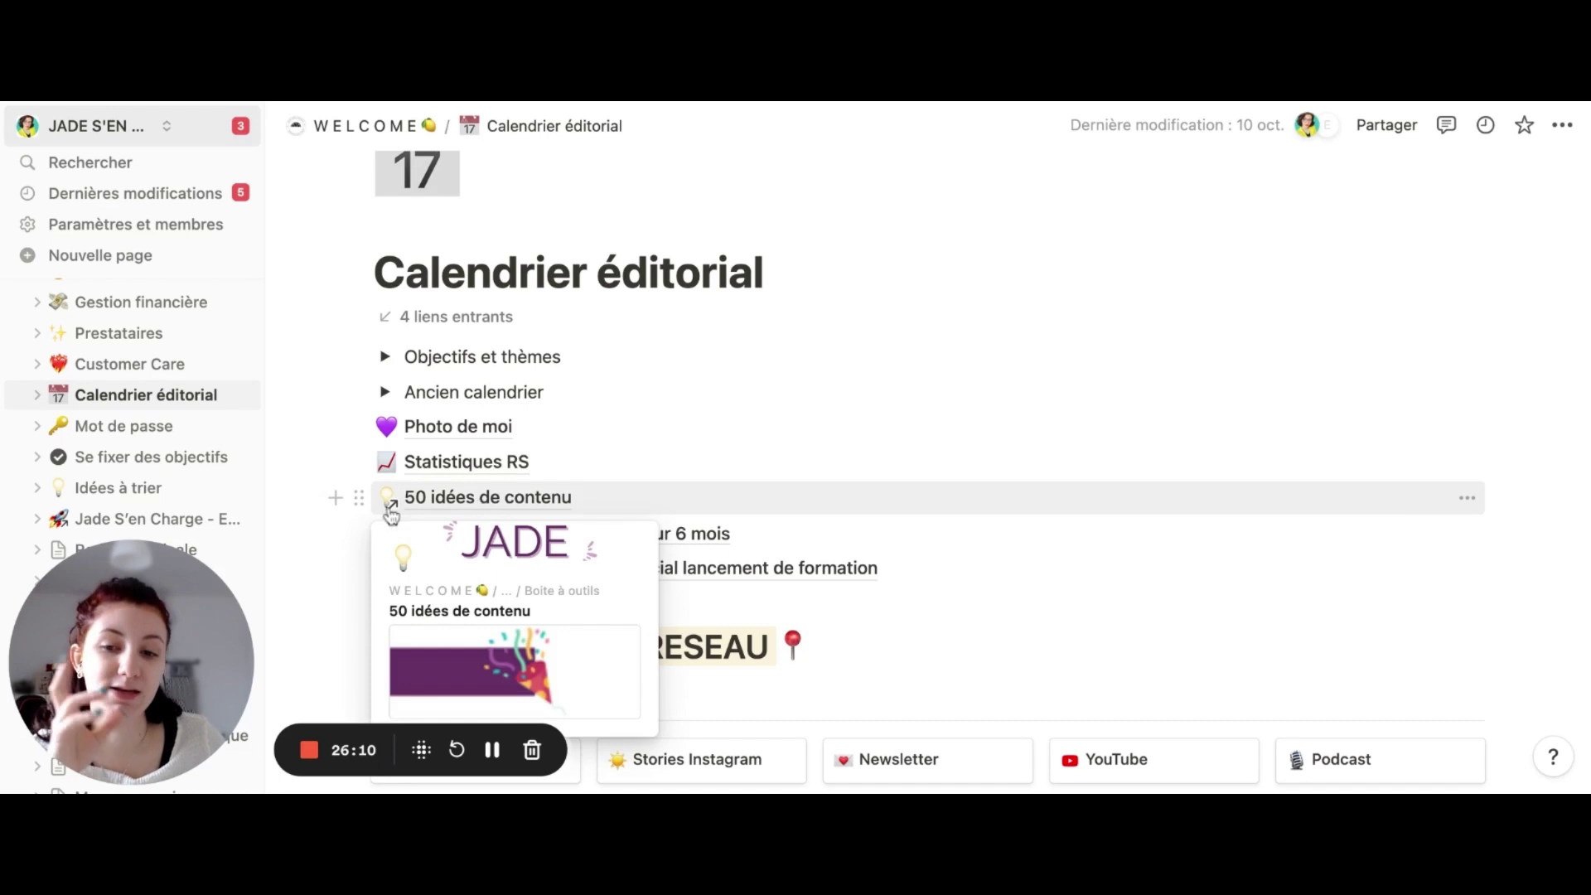
scroll(299, 503, down, 1)
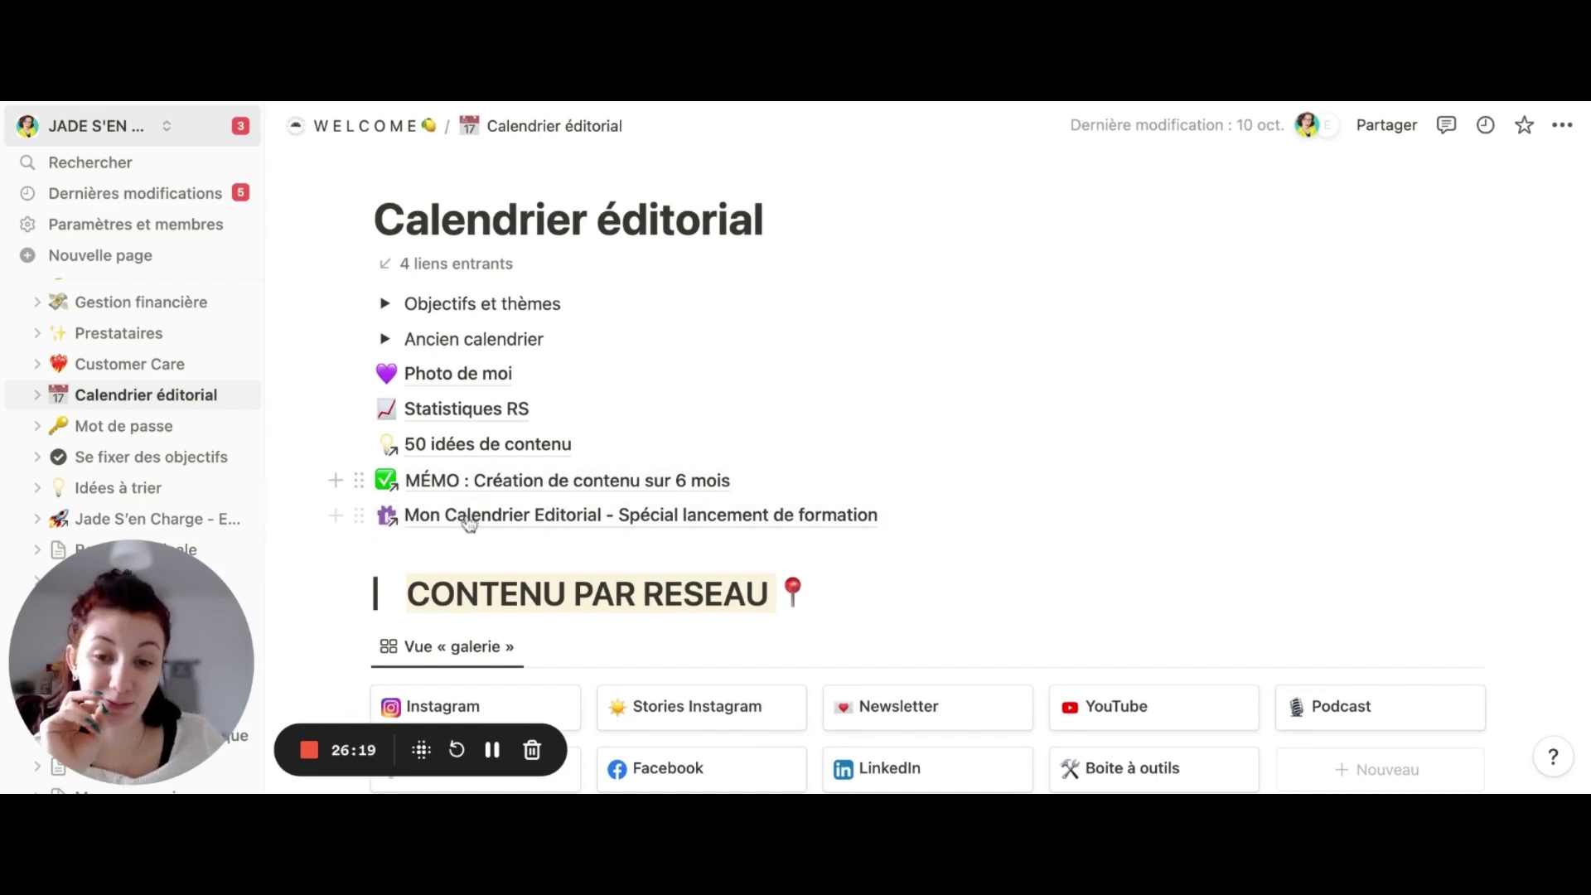
mouse_move(494, 526)
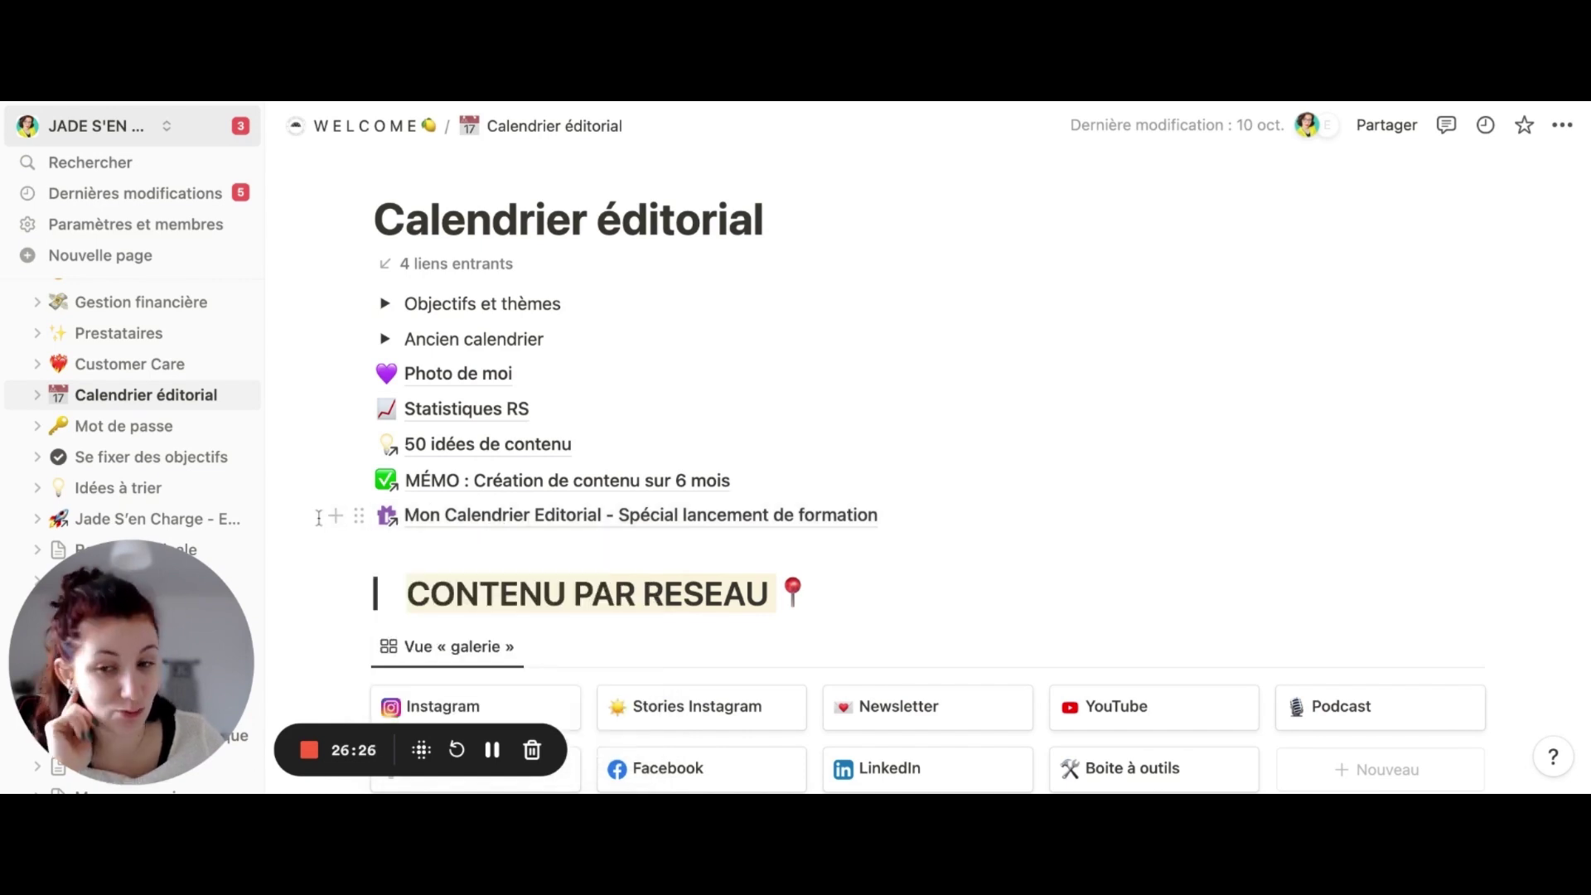
scroll(448, 533, down, 1)
scroll(452, 530, down, 2)
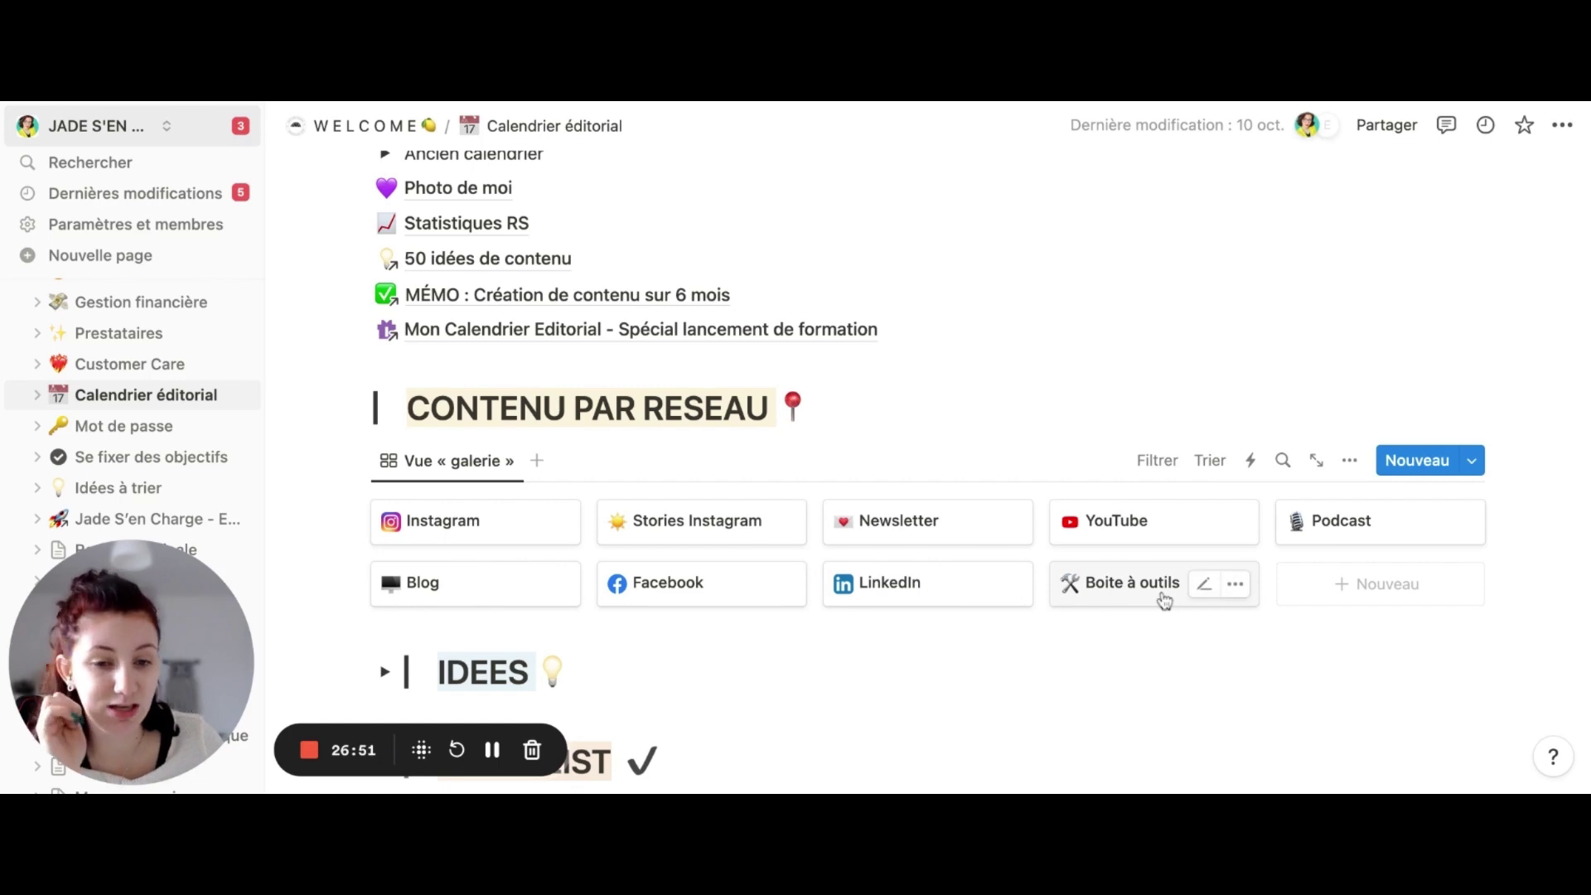
scroll(1152, 564, down, 1)
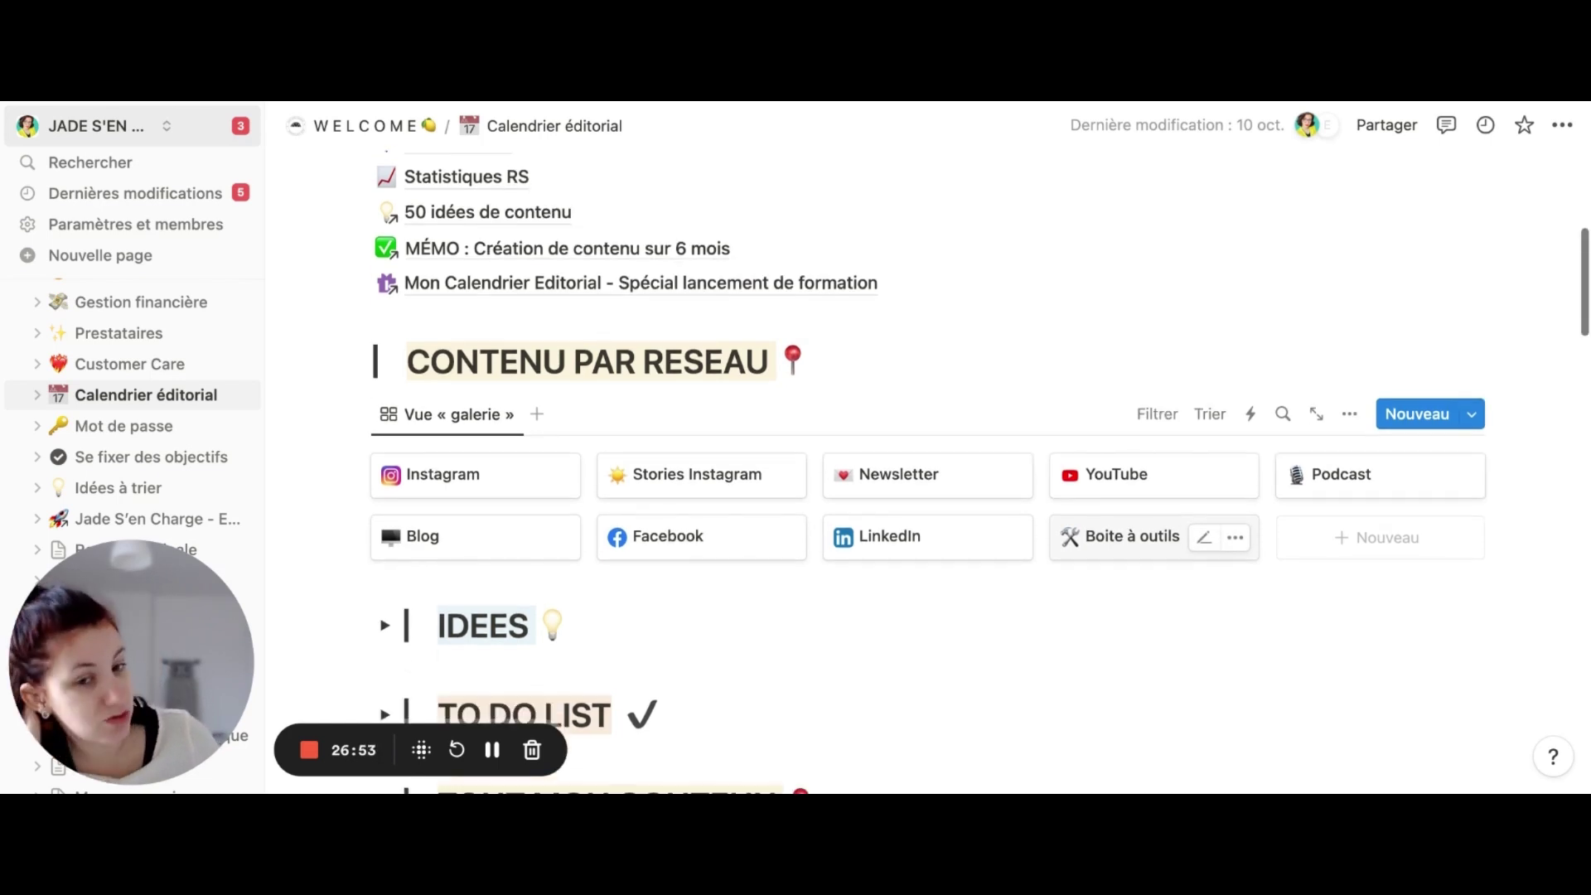
Open the Boite à outils card in the CONTENU PAR RESEAU gallery and review its list of content resources
click(1127, 538)
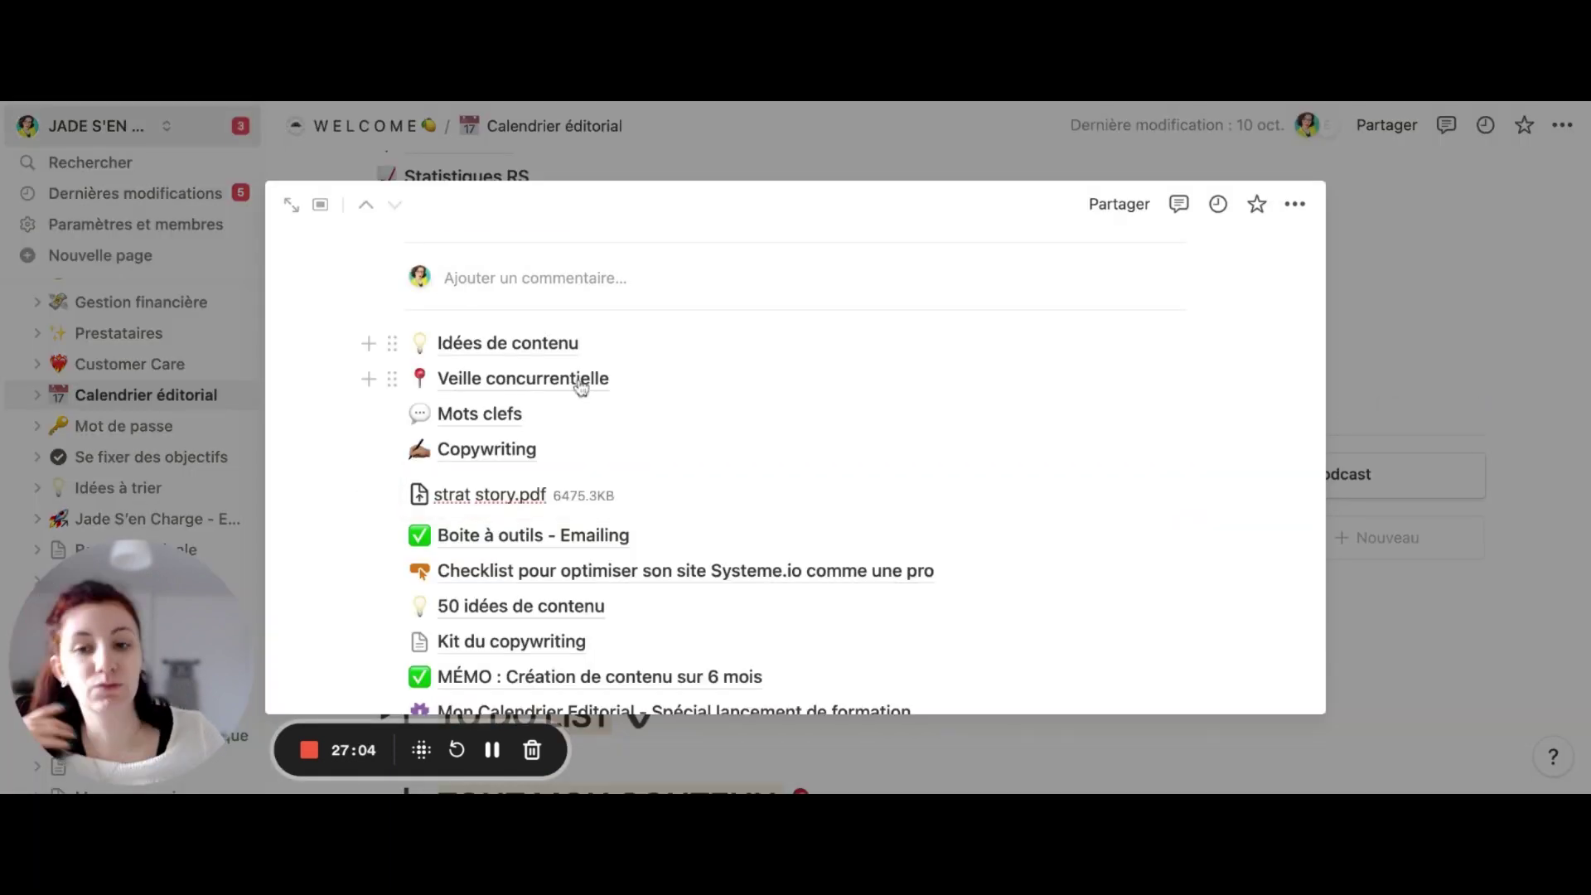
scroll(539, 451, down, 1)
click(543, 456)
Examine the TOUT MON CONTENU section's weekly publishing table and the Contenu Jade S'en Charge calendar for November 2023
scroll(542, 456, down, 1)
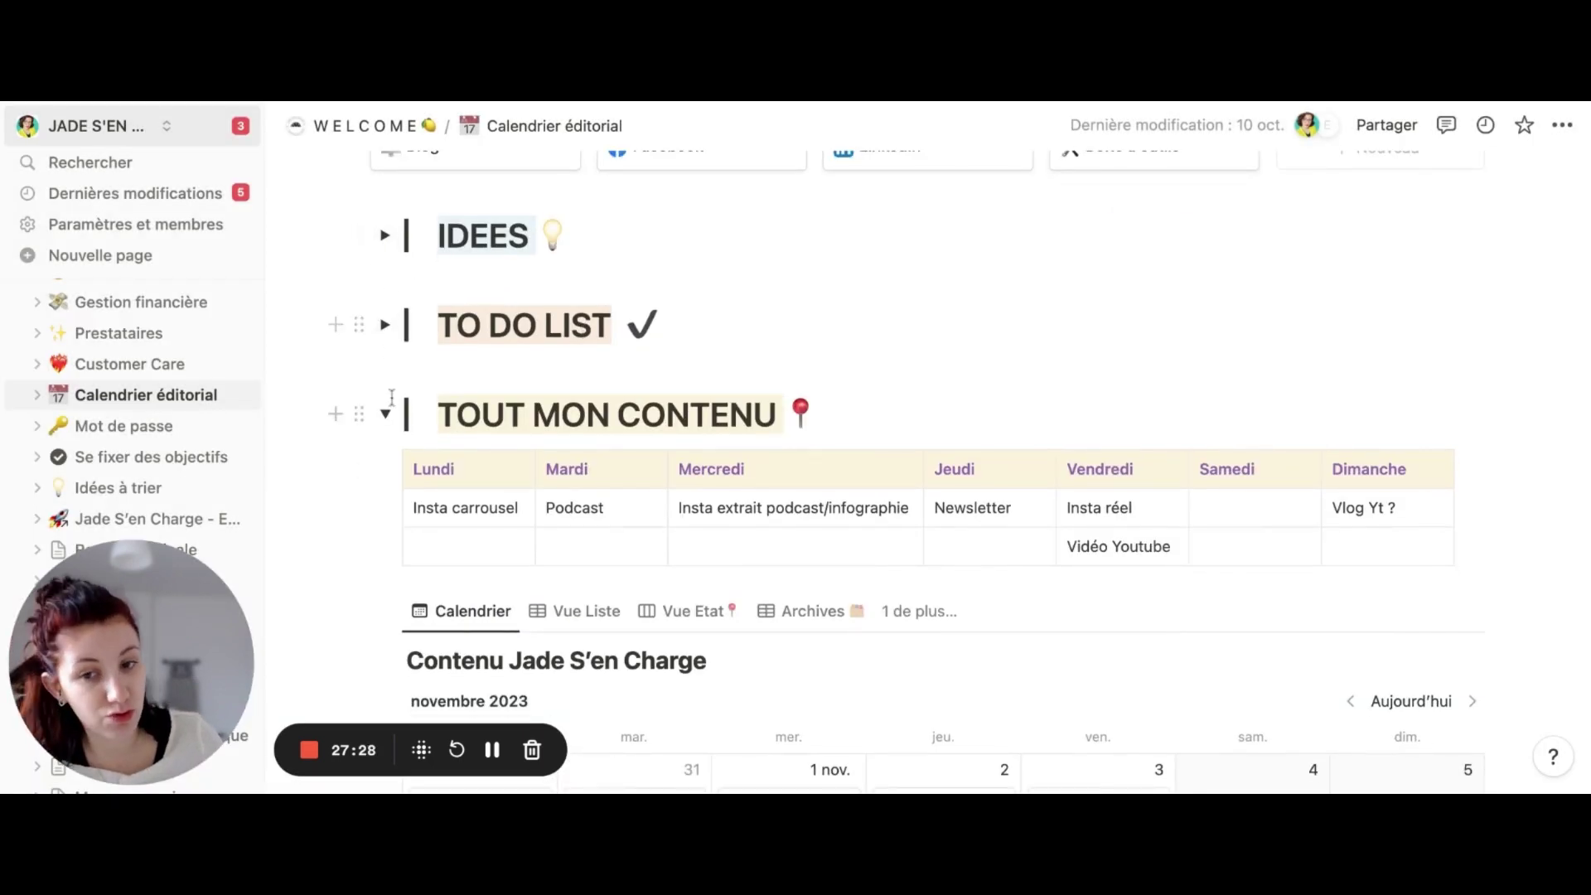
scroll(390, 390, down, 7)
scroll(392, 398, down, 5)
scroll(1068, 503, down, 3)
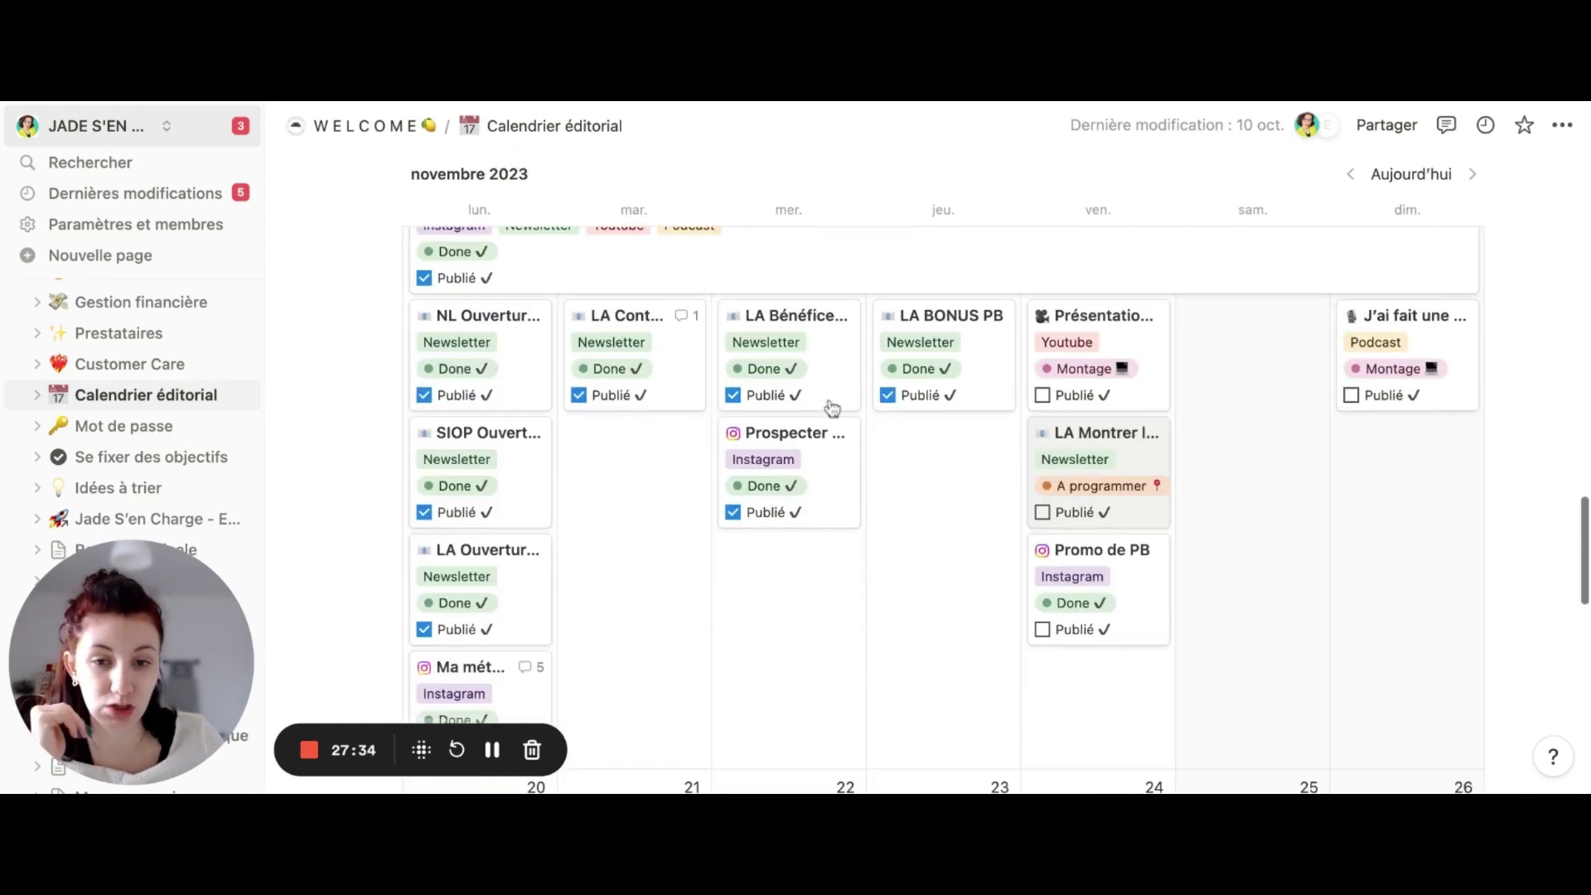
scroll(1115, 512, down, 2)
scroll(1118, 514, down, 10)
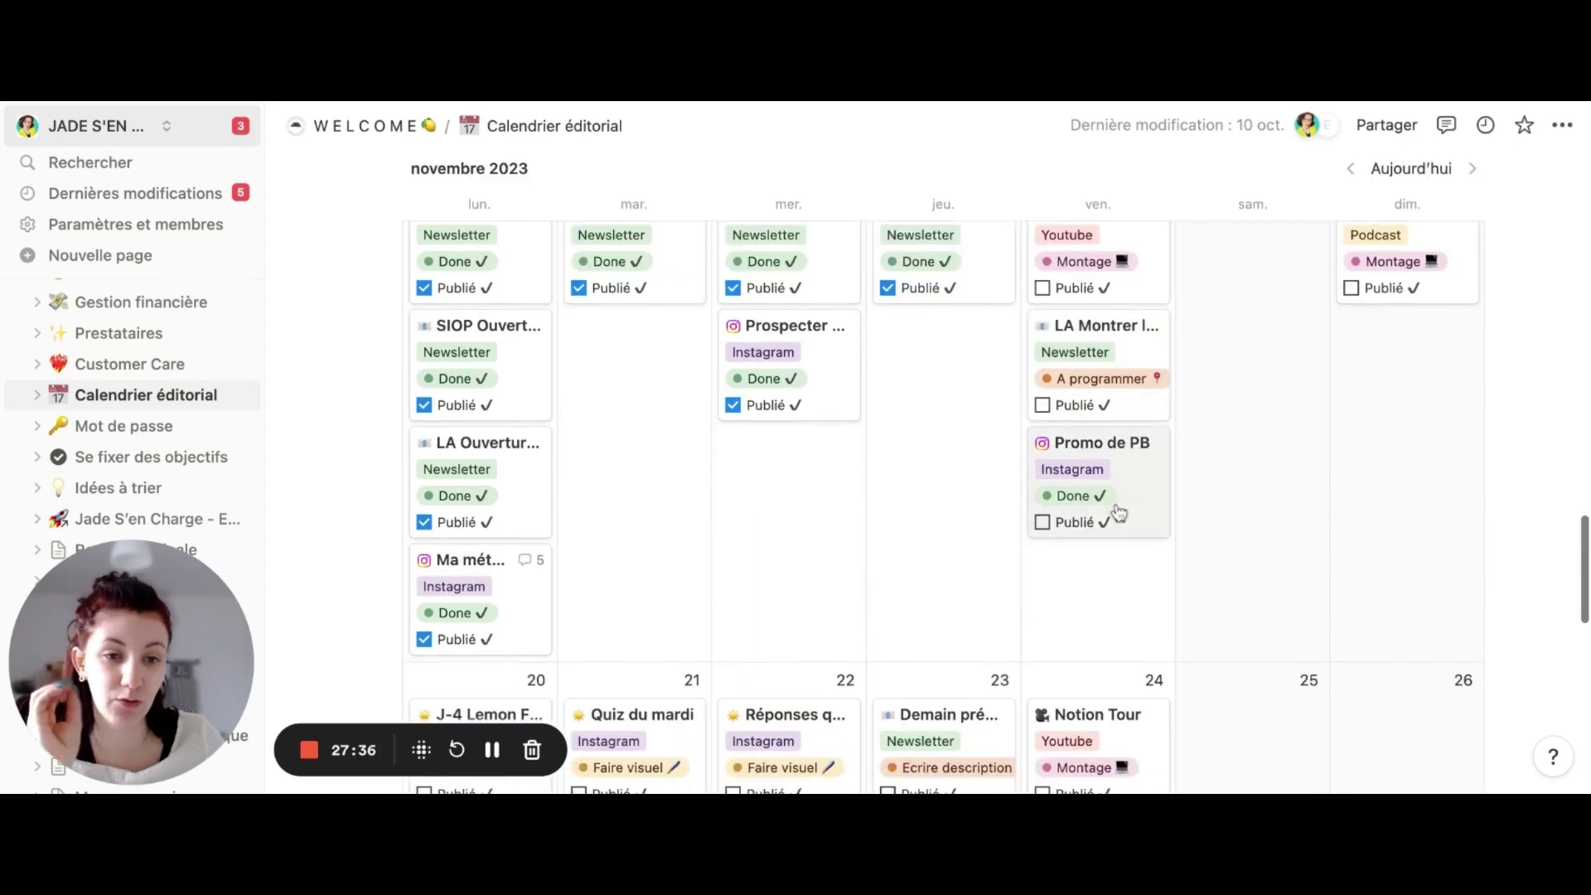
scroll(944, 464, up, 20)
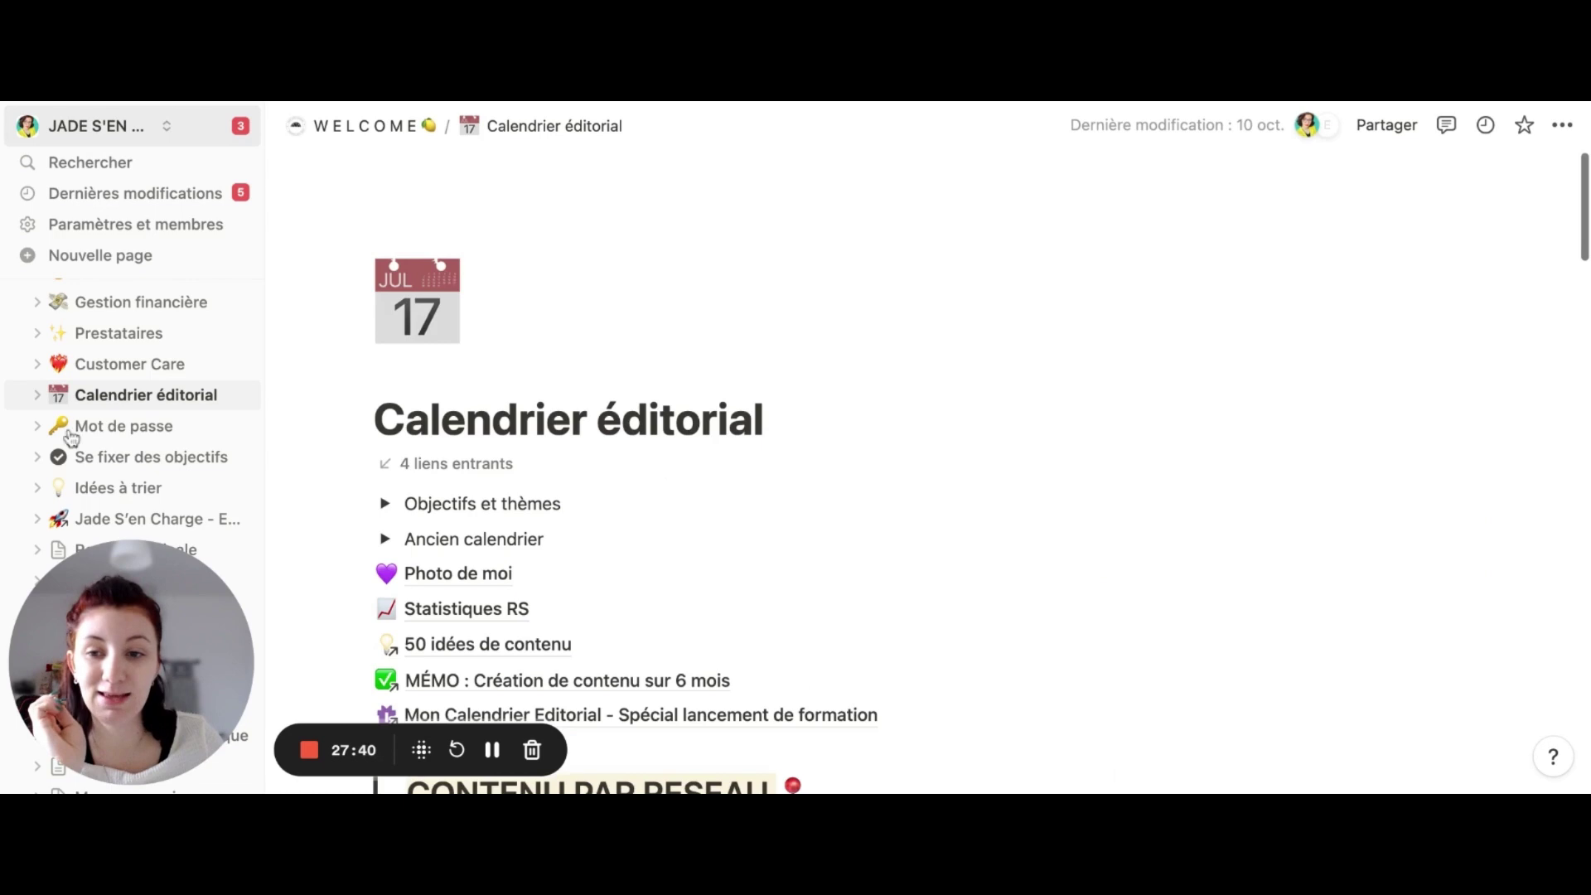
Leave the Calendrier éditorial page and open the Process page
scroll(143, 379, down, 2)
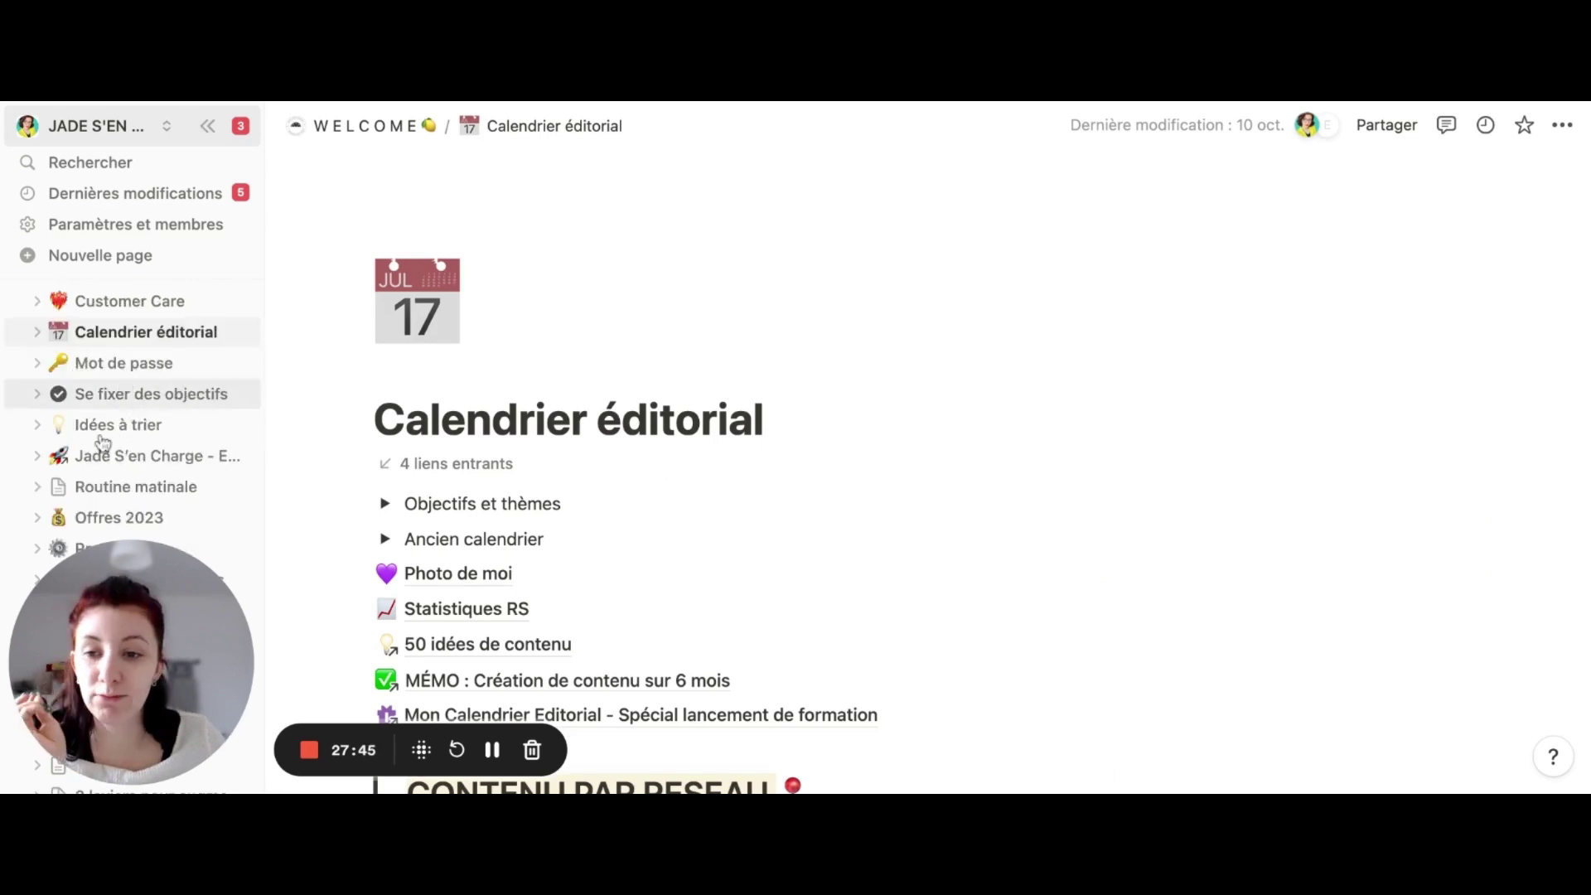
scroll(104, 442, down, 3)
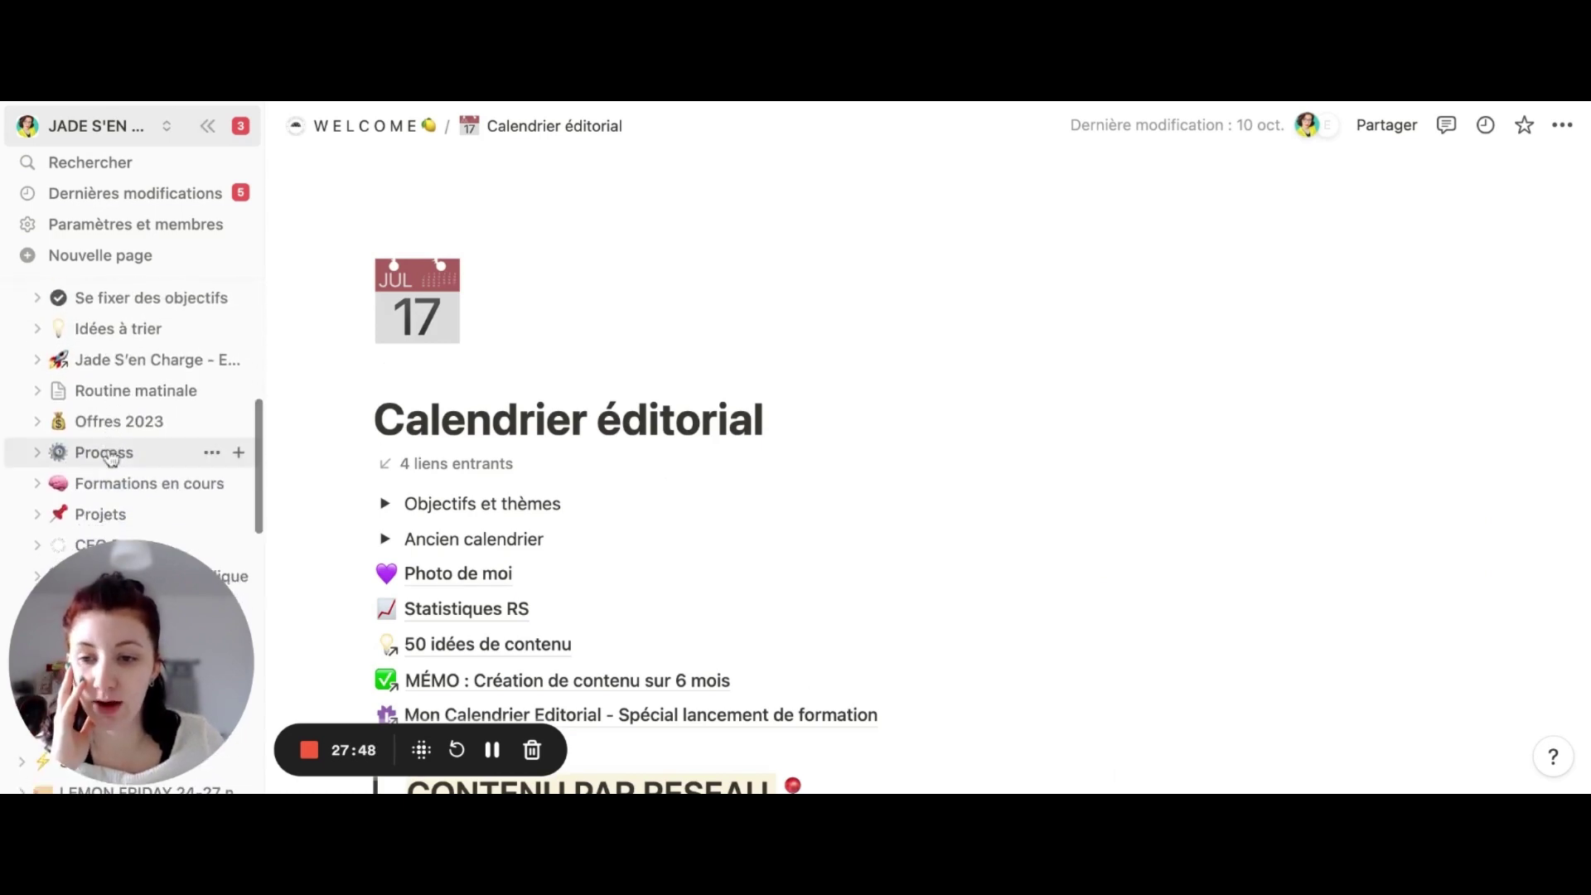
scroll(107, 451, down, 1)
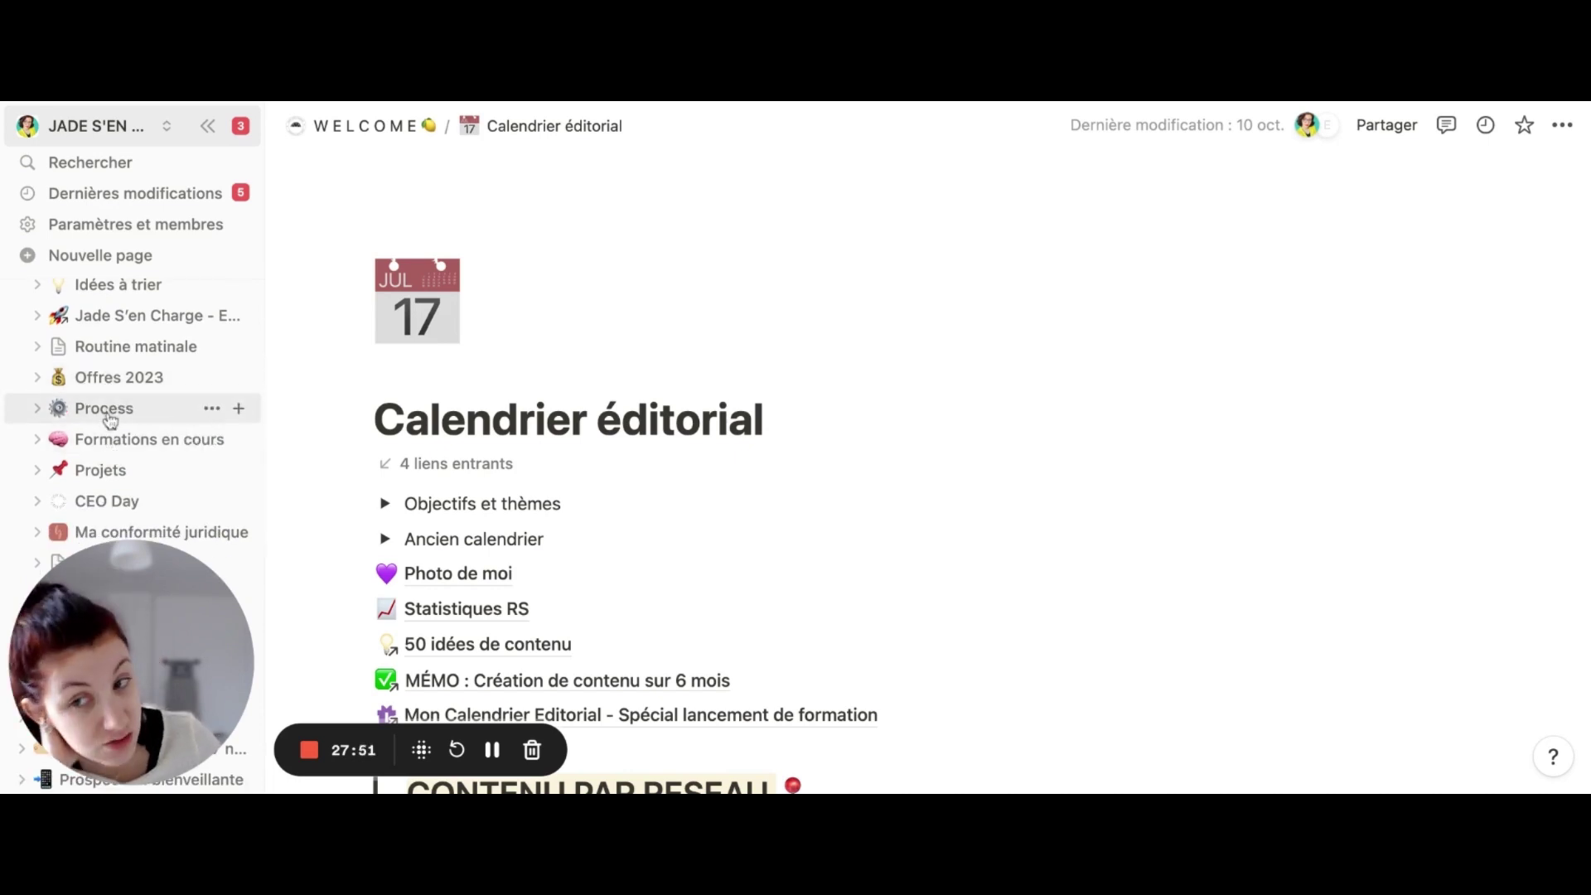
click(104, 408)
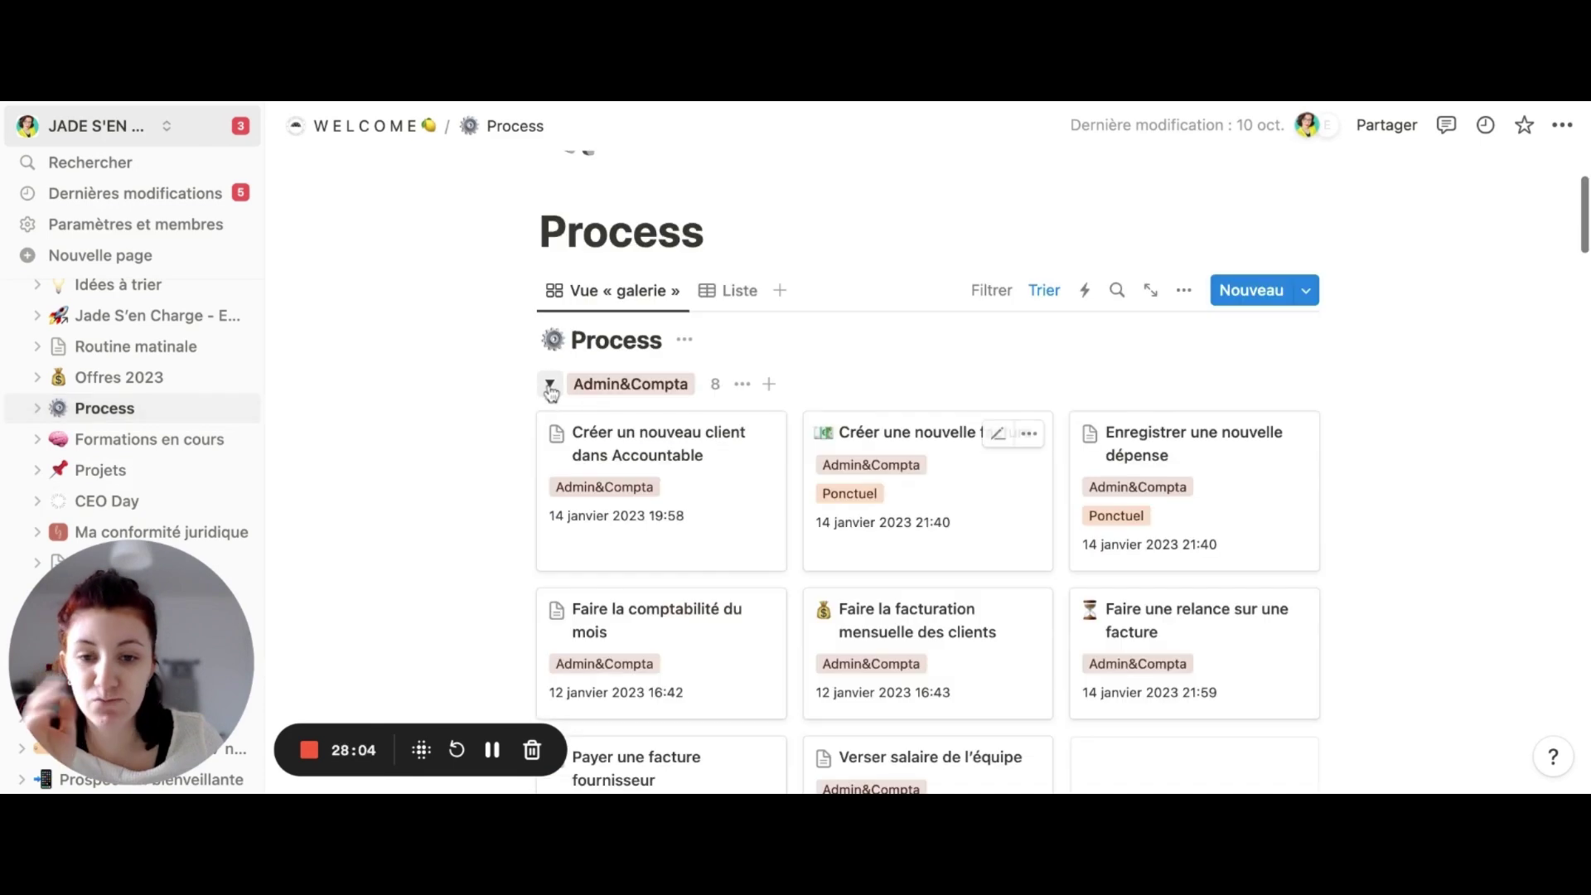
Collapse the Admin&Compta, Commercial, Emails&Msg, Equipe and Expérience client groups in the Process gallery
click(549, 383)
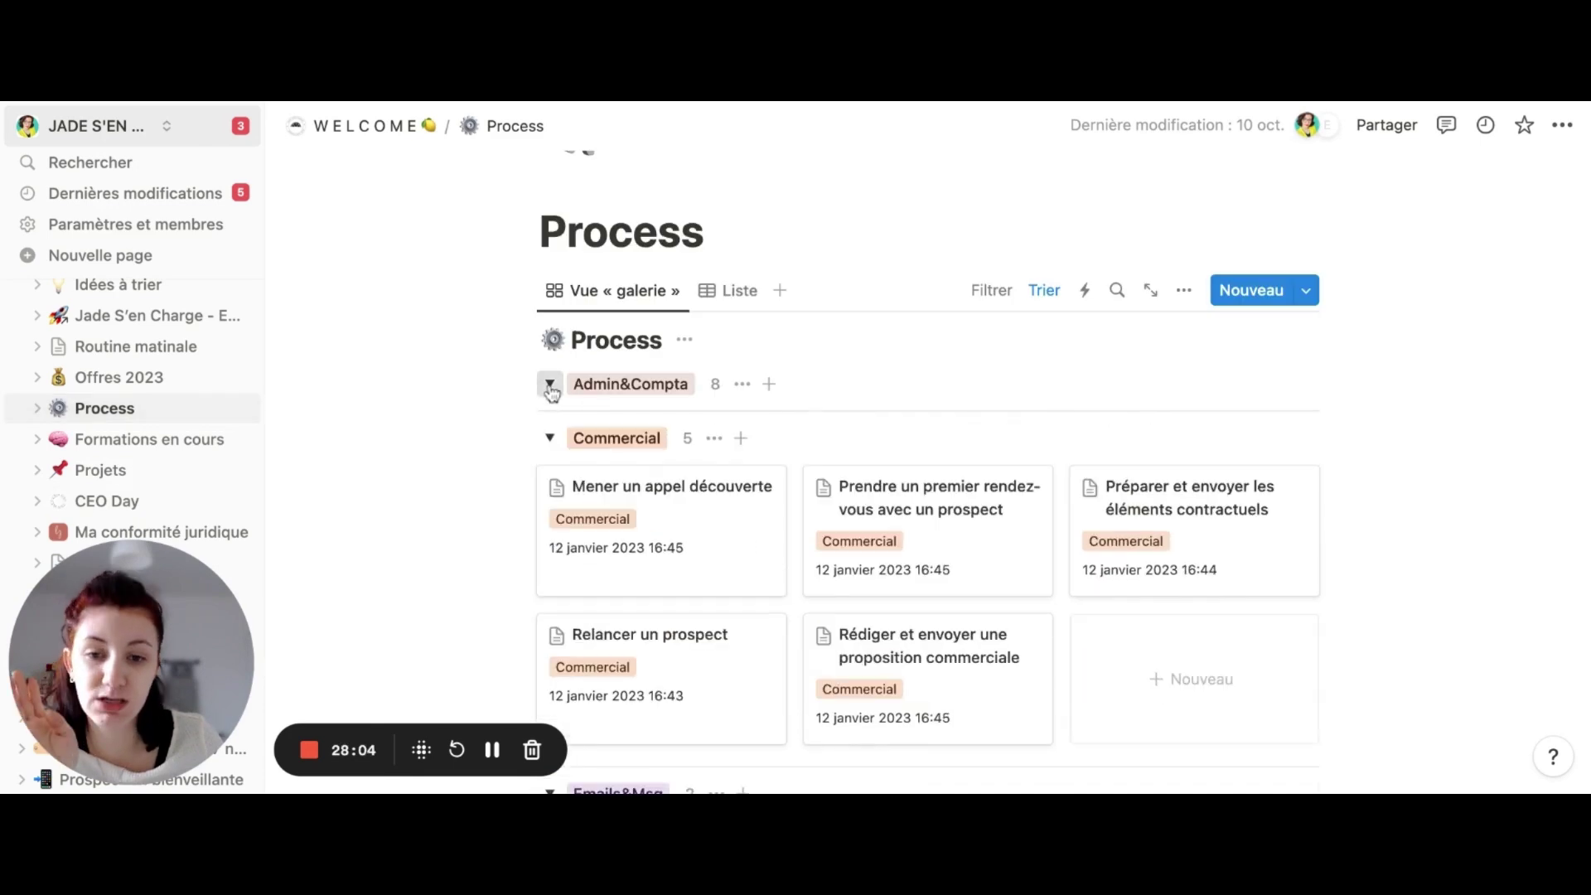
click(547, 439)
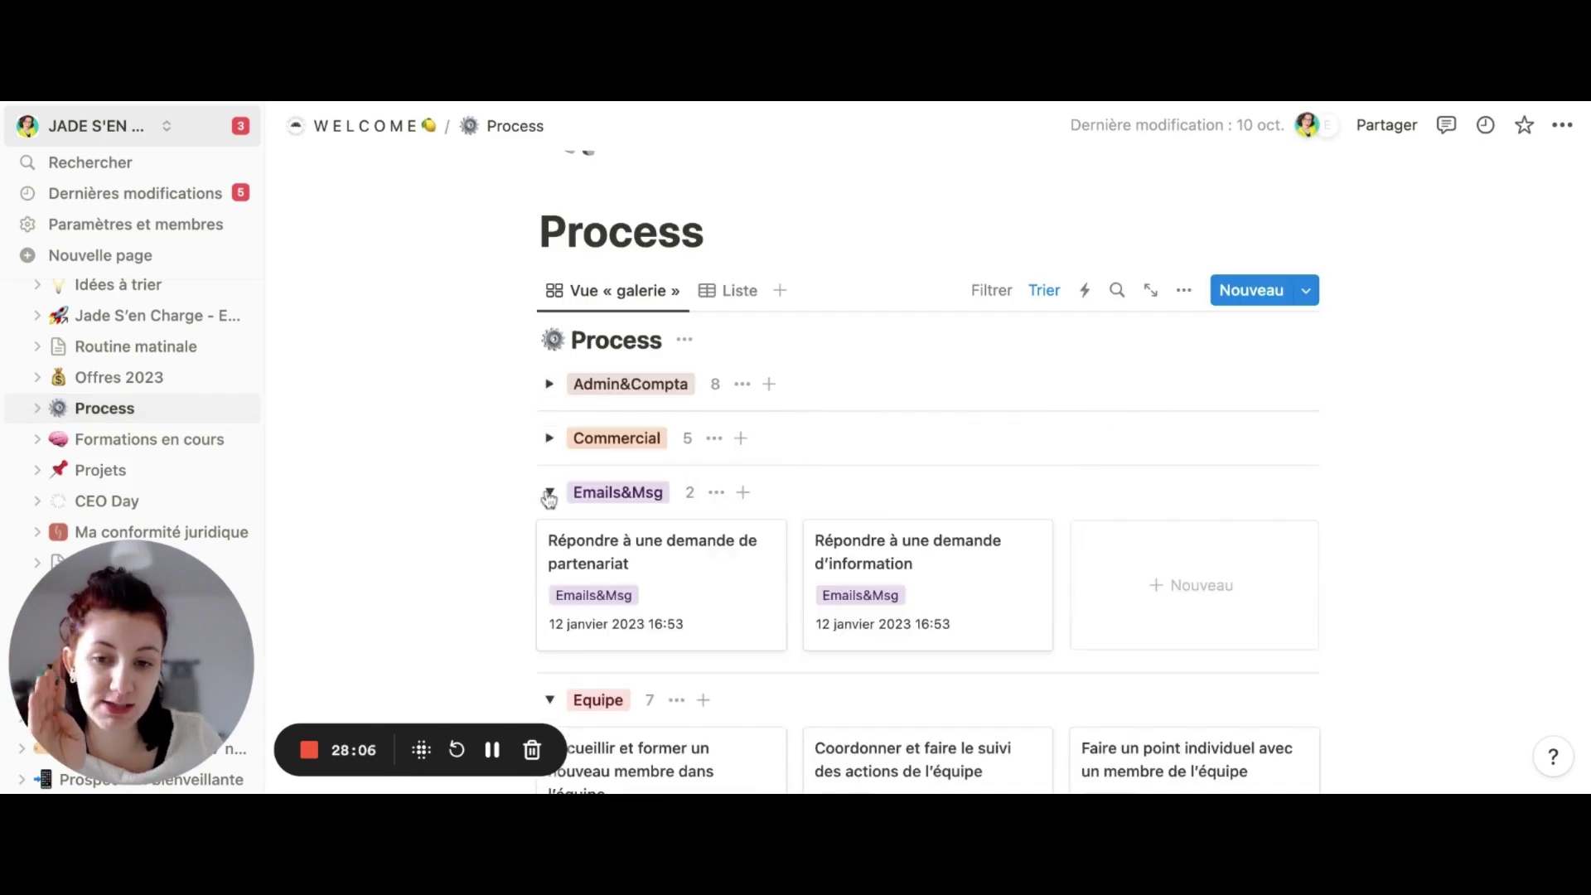
click(548, 492)
click(549, 546)
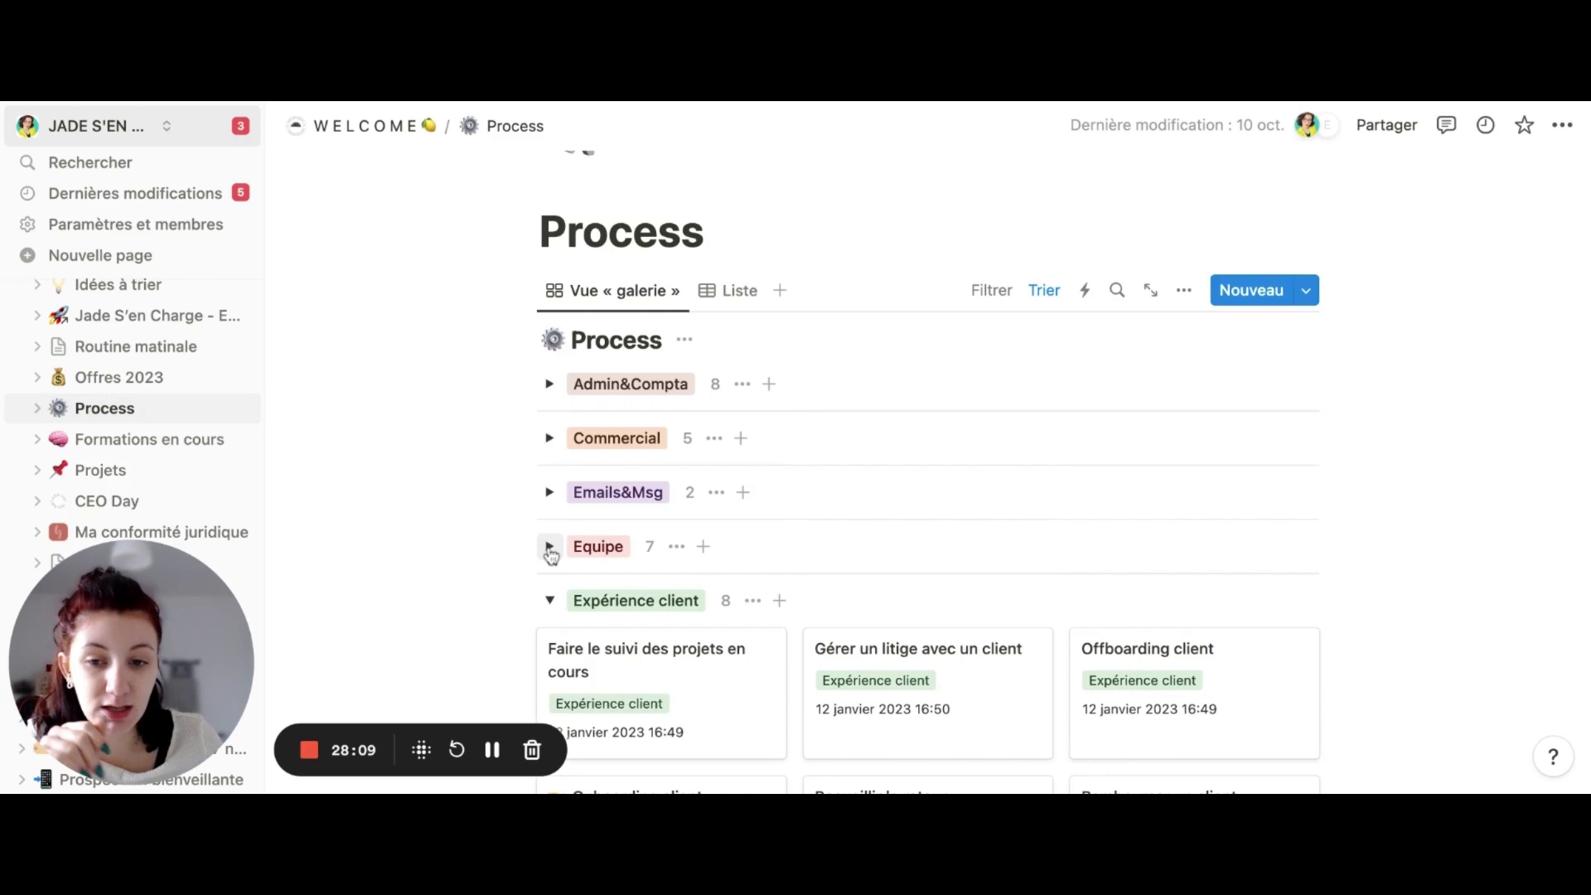
click(551, 600)
Collapse the Gestion de projets, Marketing&Comm, Offres, Site internet and Formation groups in the Process gallery
scroll(554, 603, down, 3)
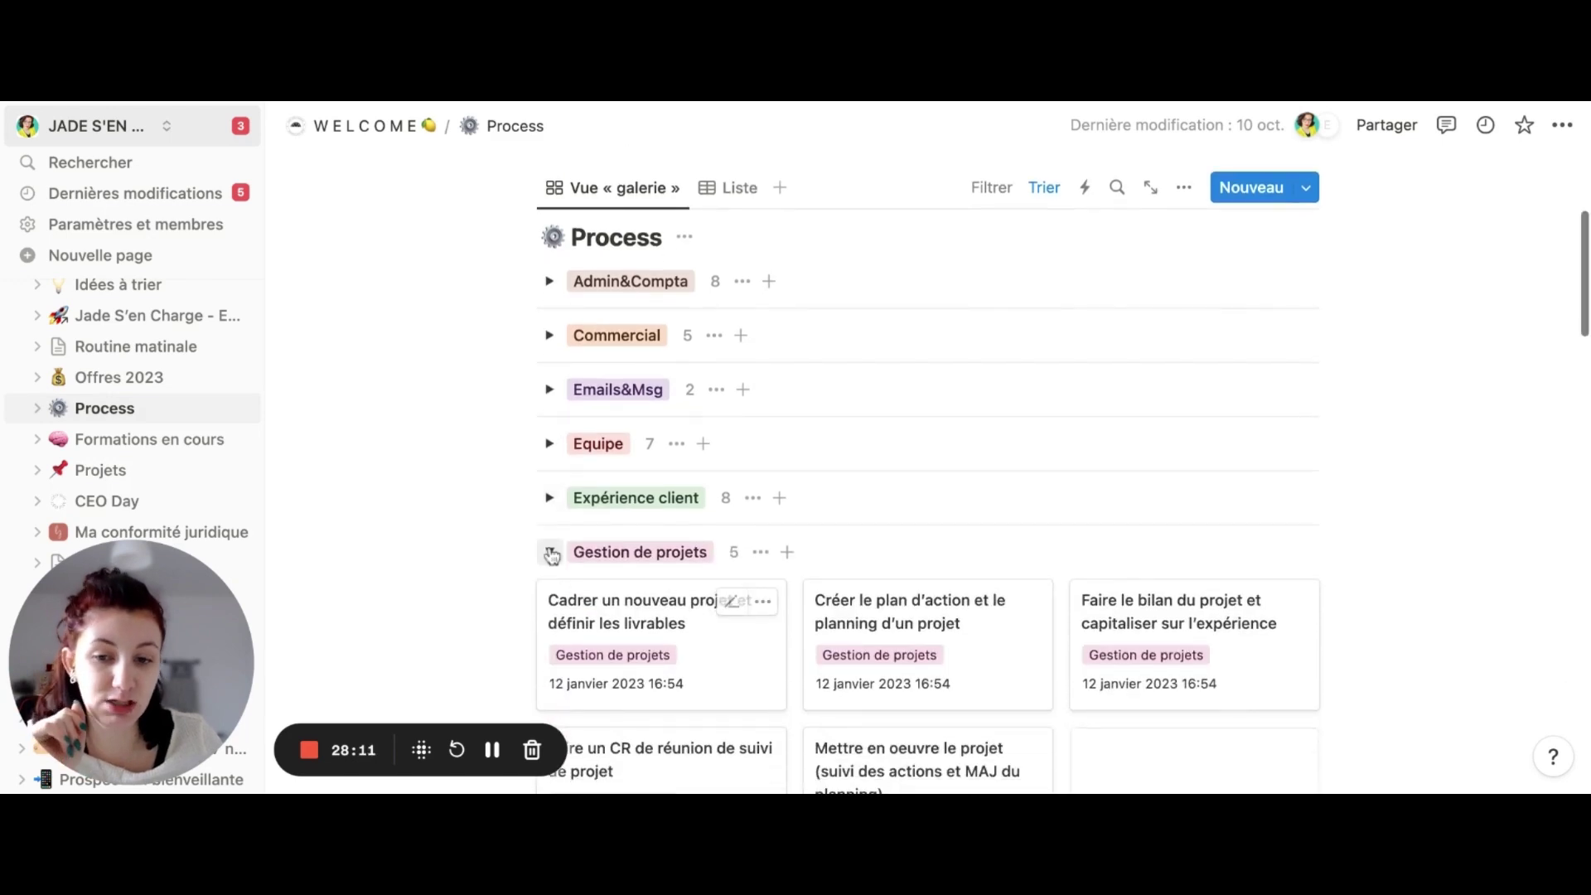
click(550, 552)
click(550, 606)
scroll(551, 605, down, 3)
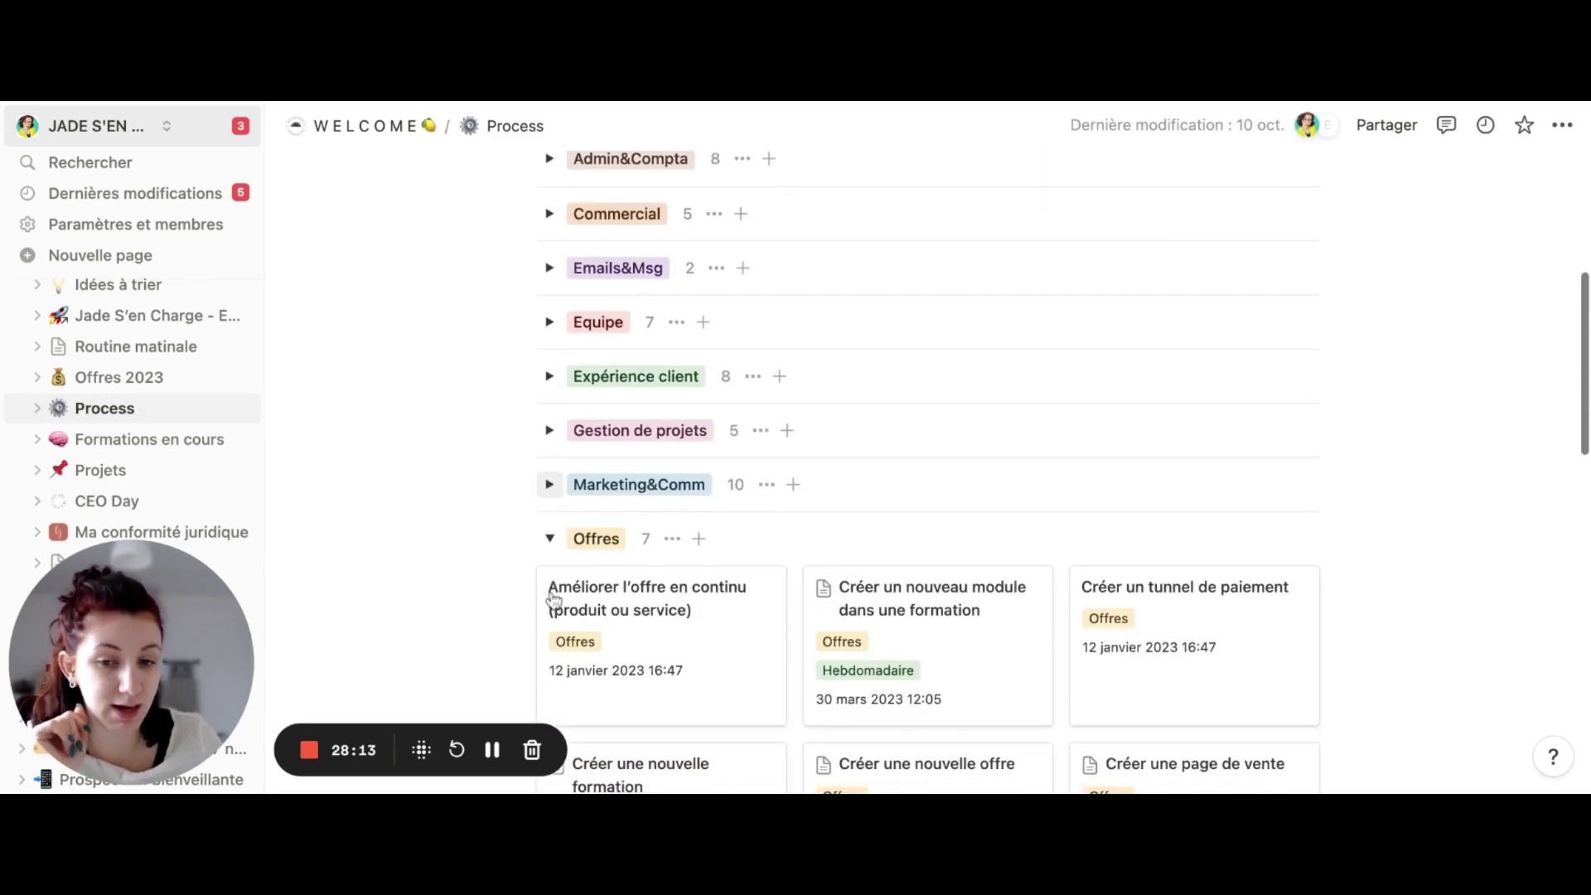
click(550, 539)
click(549, 591)
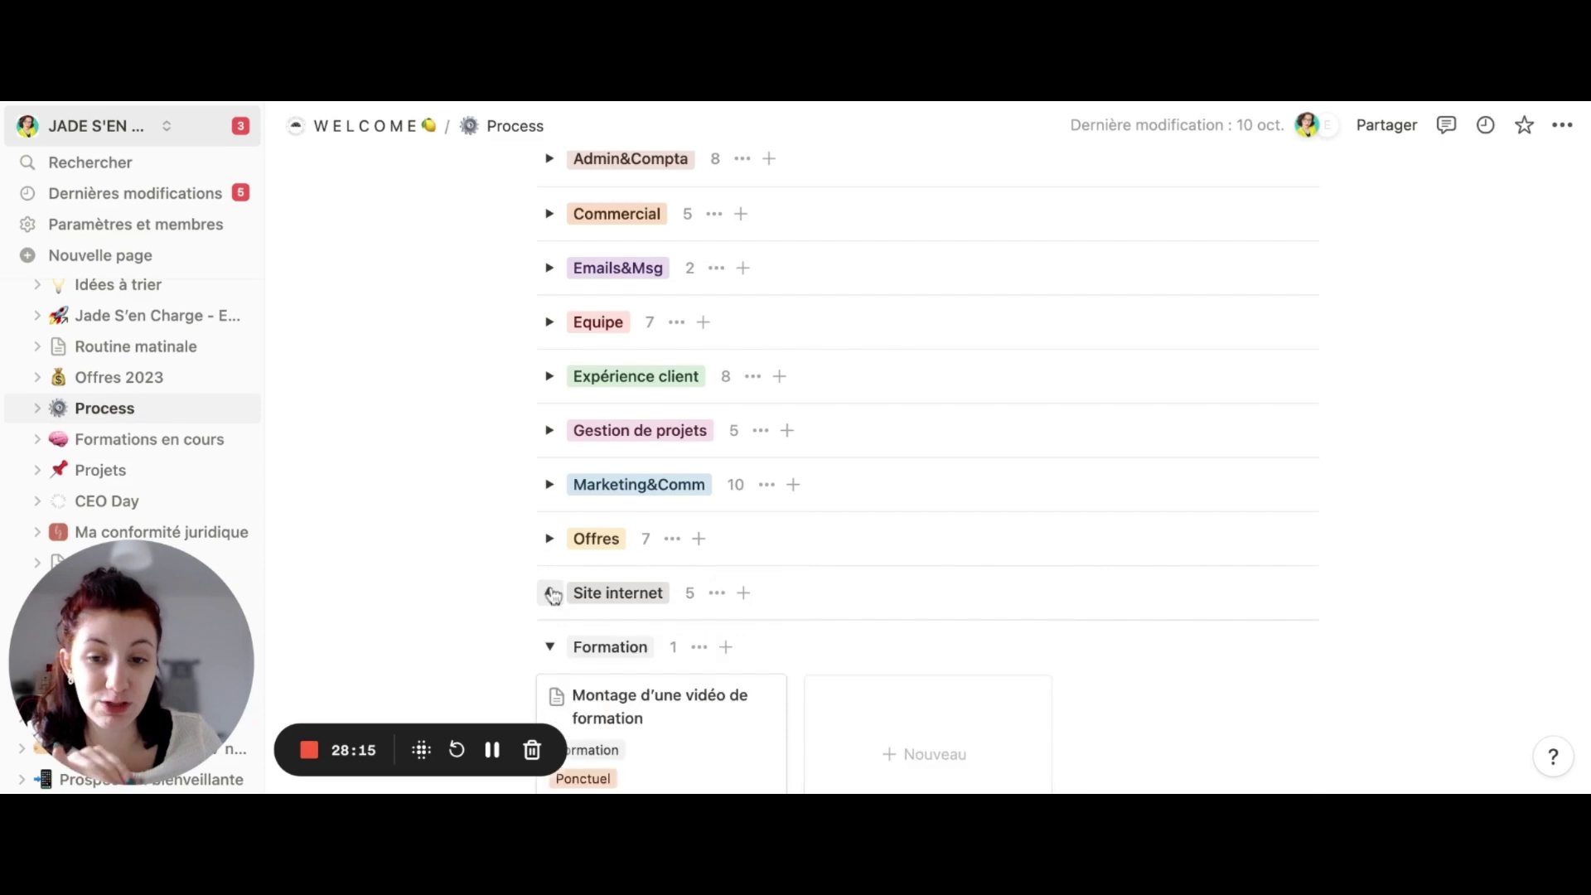
click(549, 647)
Review the collapsed process categories and the link to 50 idées de process à créer dans ton business below them
scroll(601, 593, down, 3)
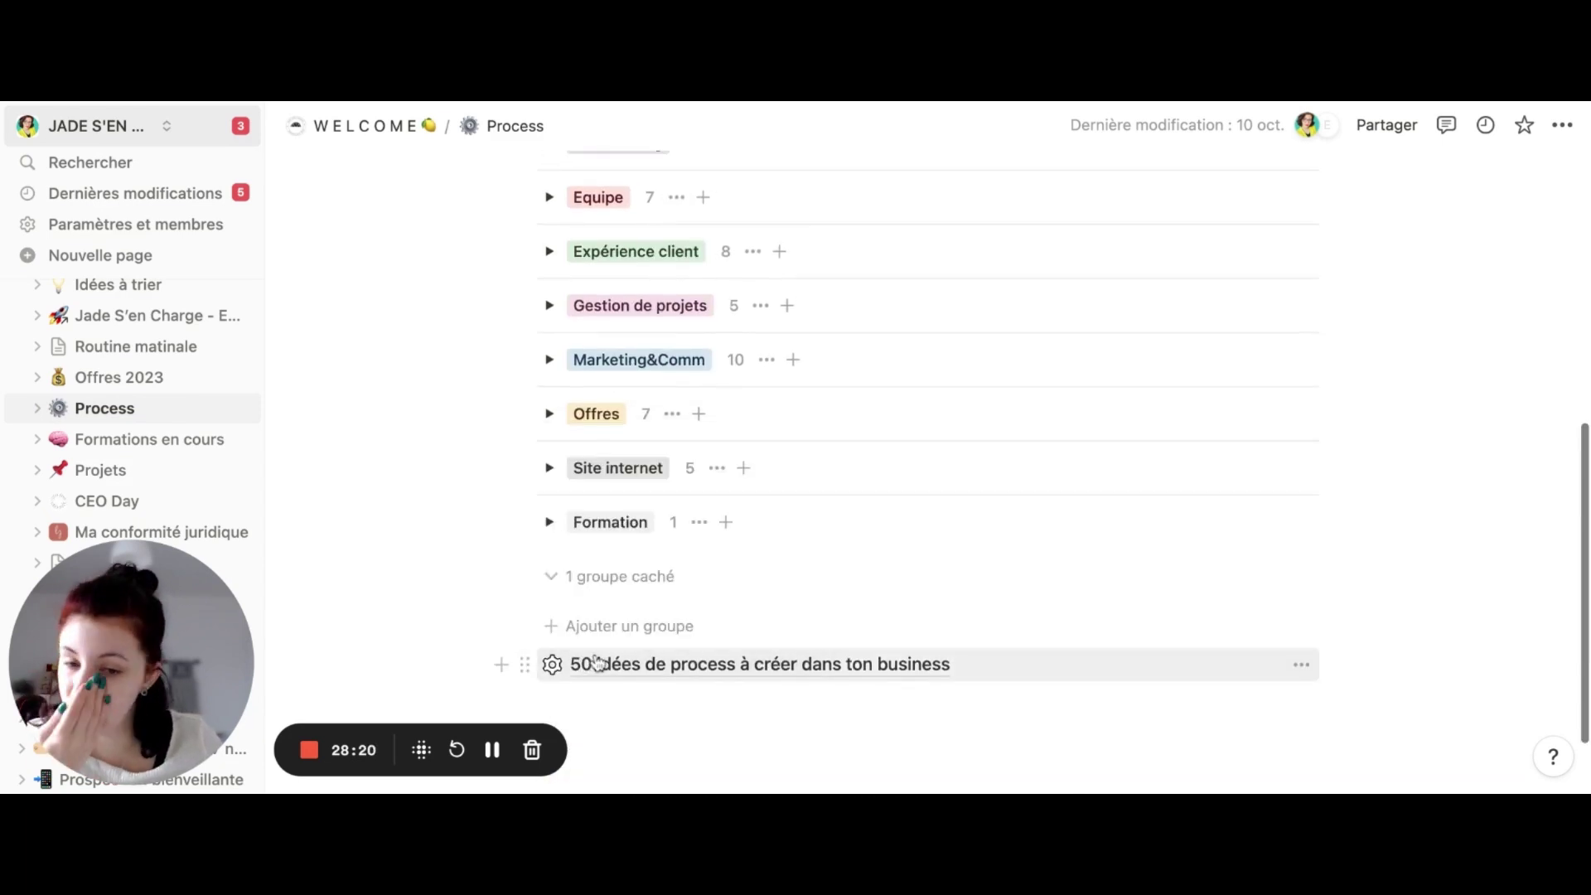
scroll(594, 668, down, 1)
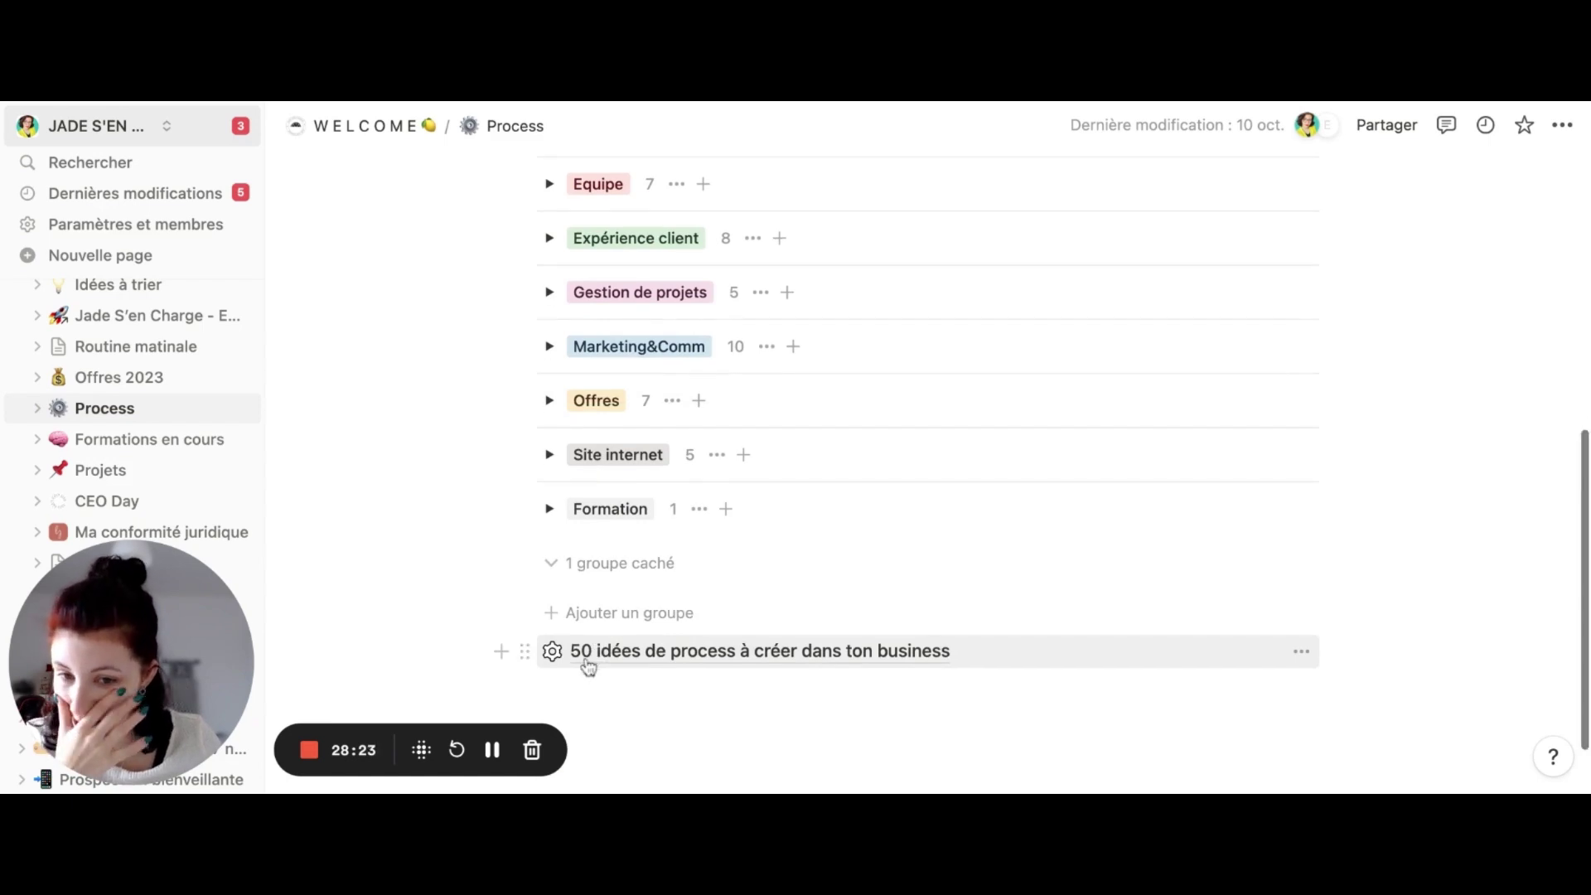
scroll(862, 666, up, 6)
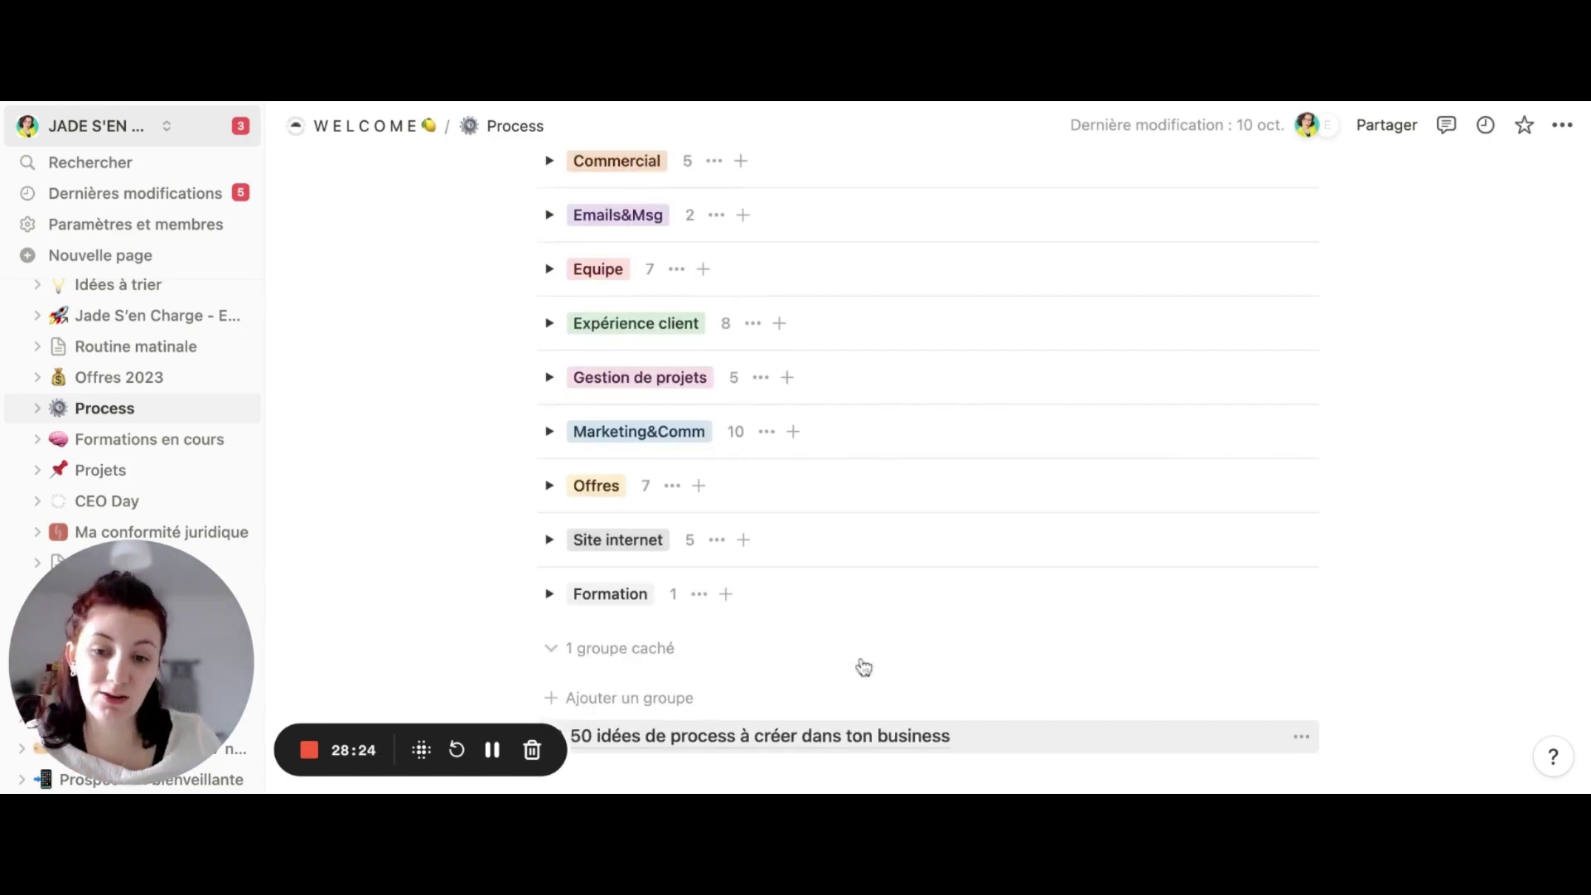
Expand the Admin&Compta group and review its process cards
scroll(557, 431, up, 1)
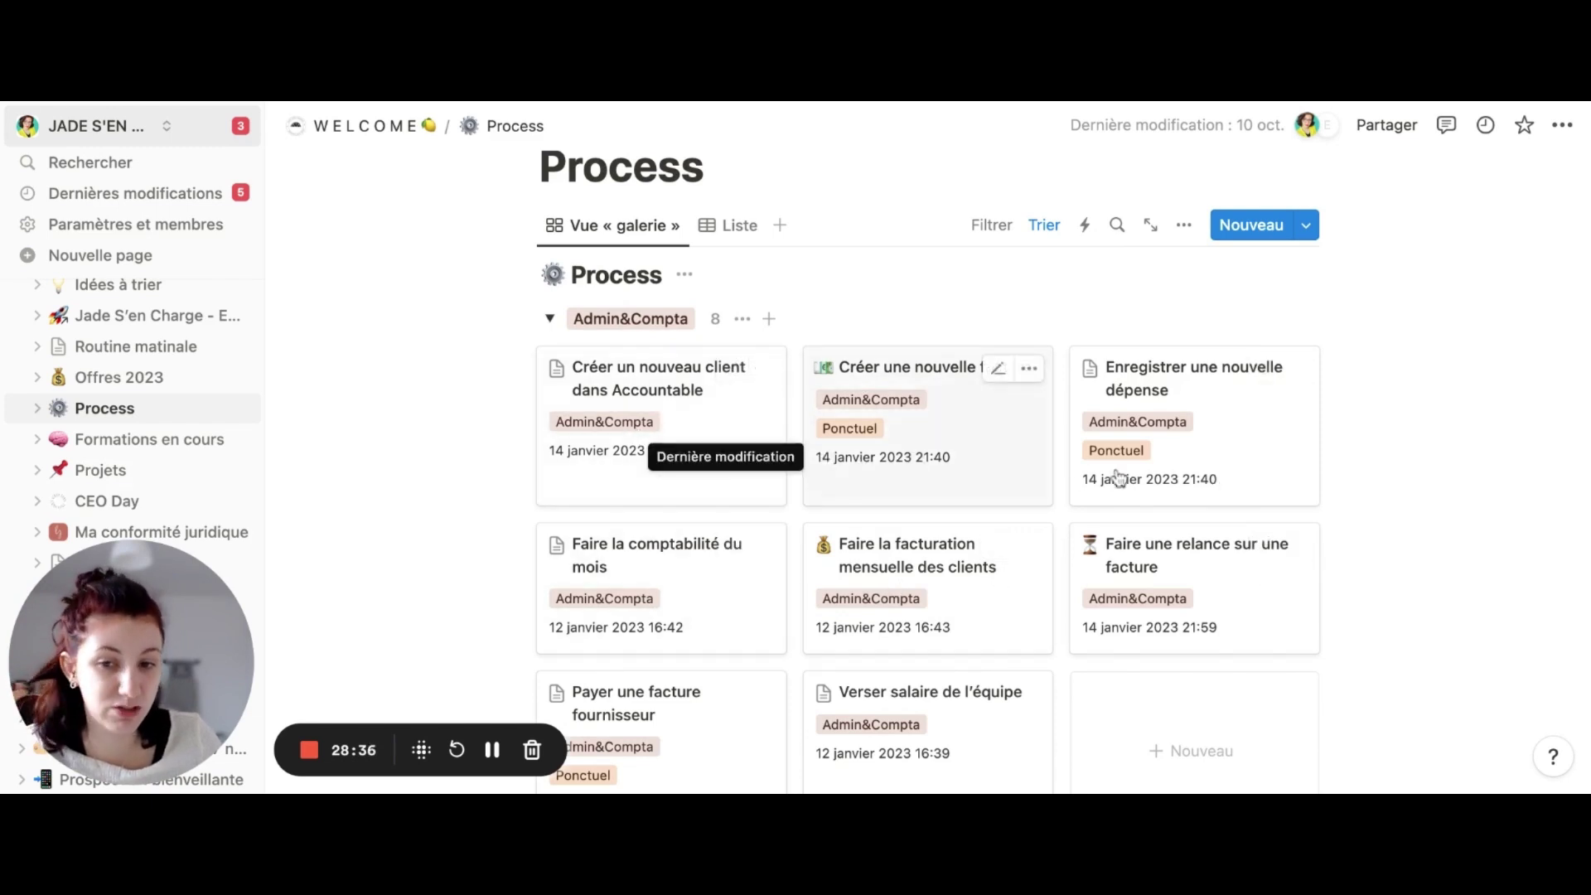
scroll(889, 673, down, 1)
scroll(889, 673, down, 4)
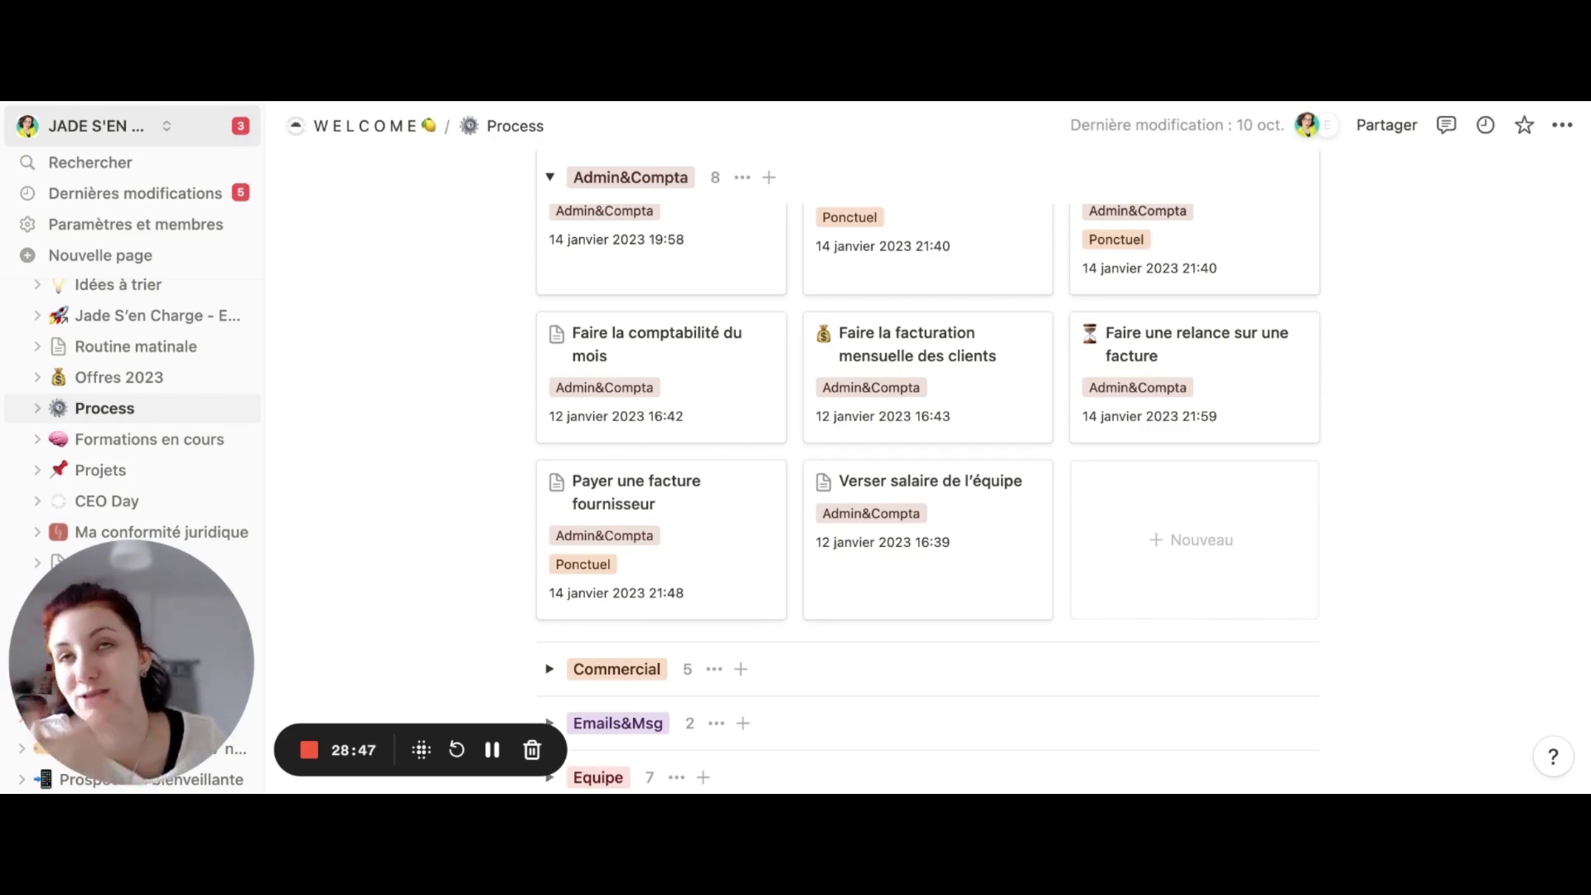
scroll(878, 630, down, 4)
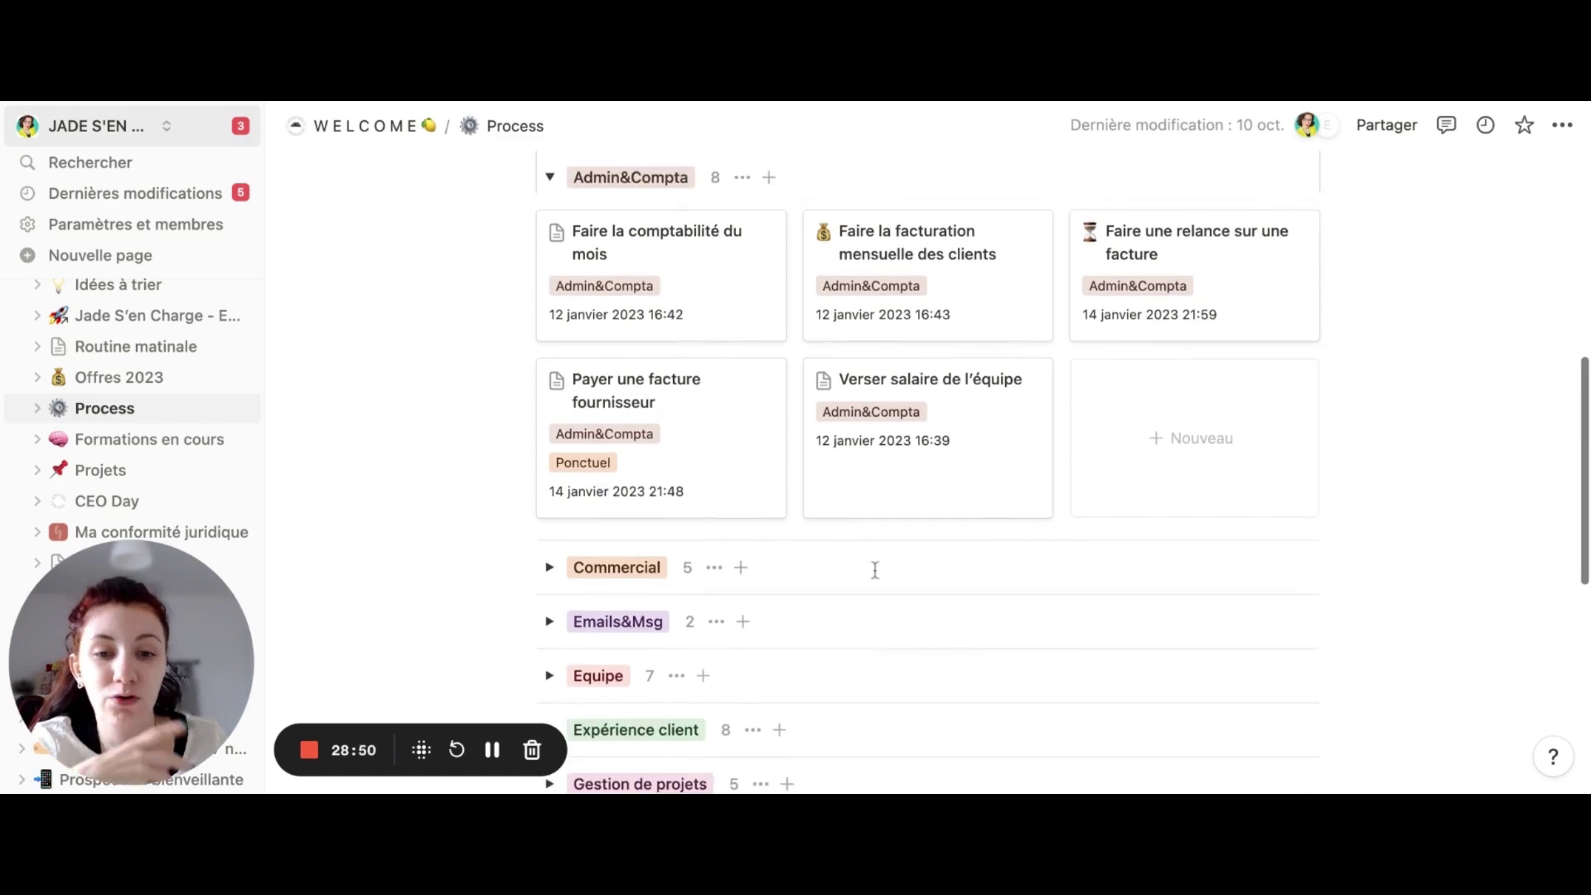
scroll(873, 564, down, 3)
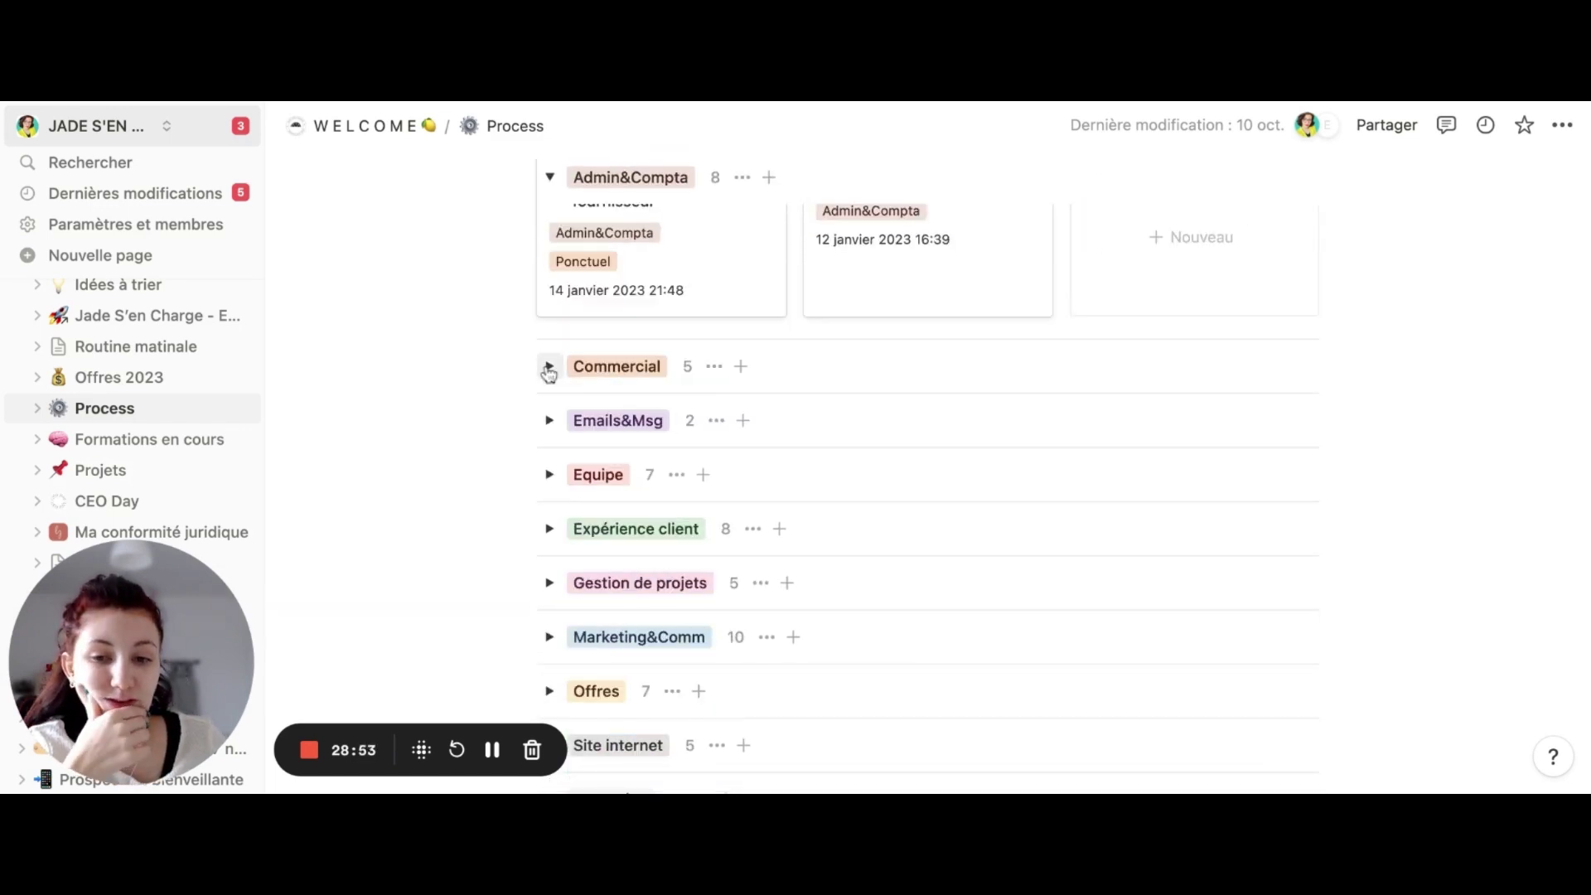
Expand the Commercial group and look through its process cards along with those of Admin&Compta
click(549, 370)
scroll(683, 487, up, 12)
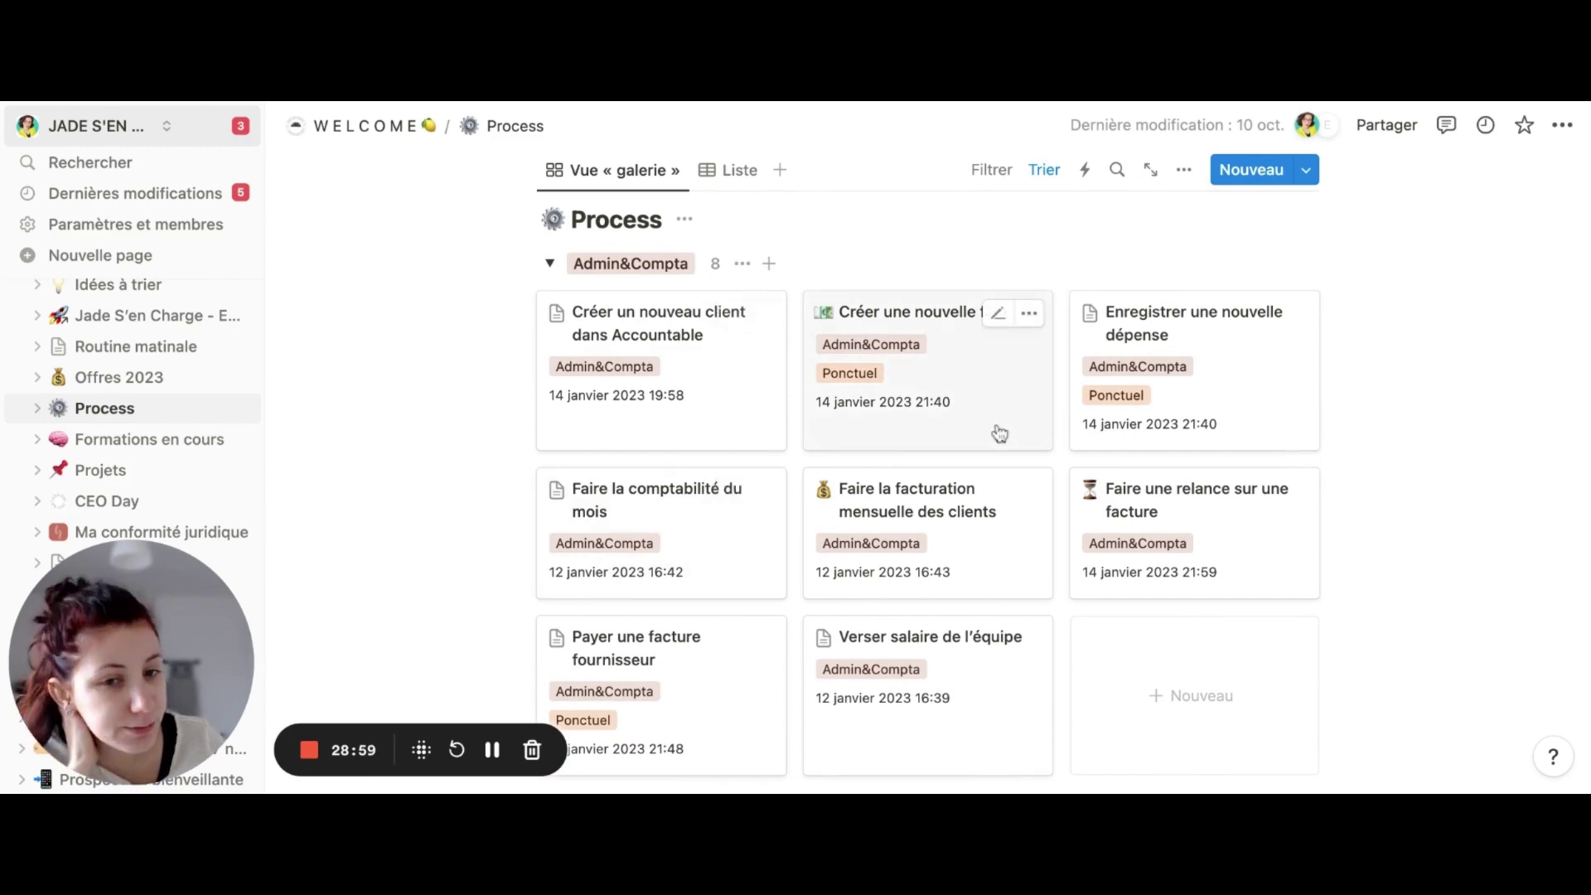
scroll(1000, 433, down, 5)
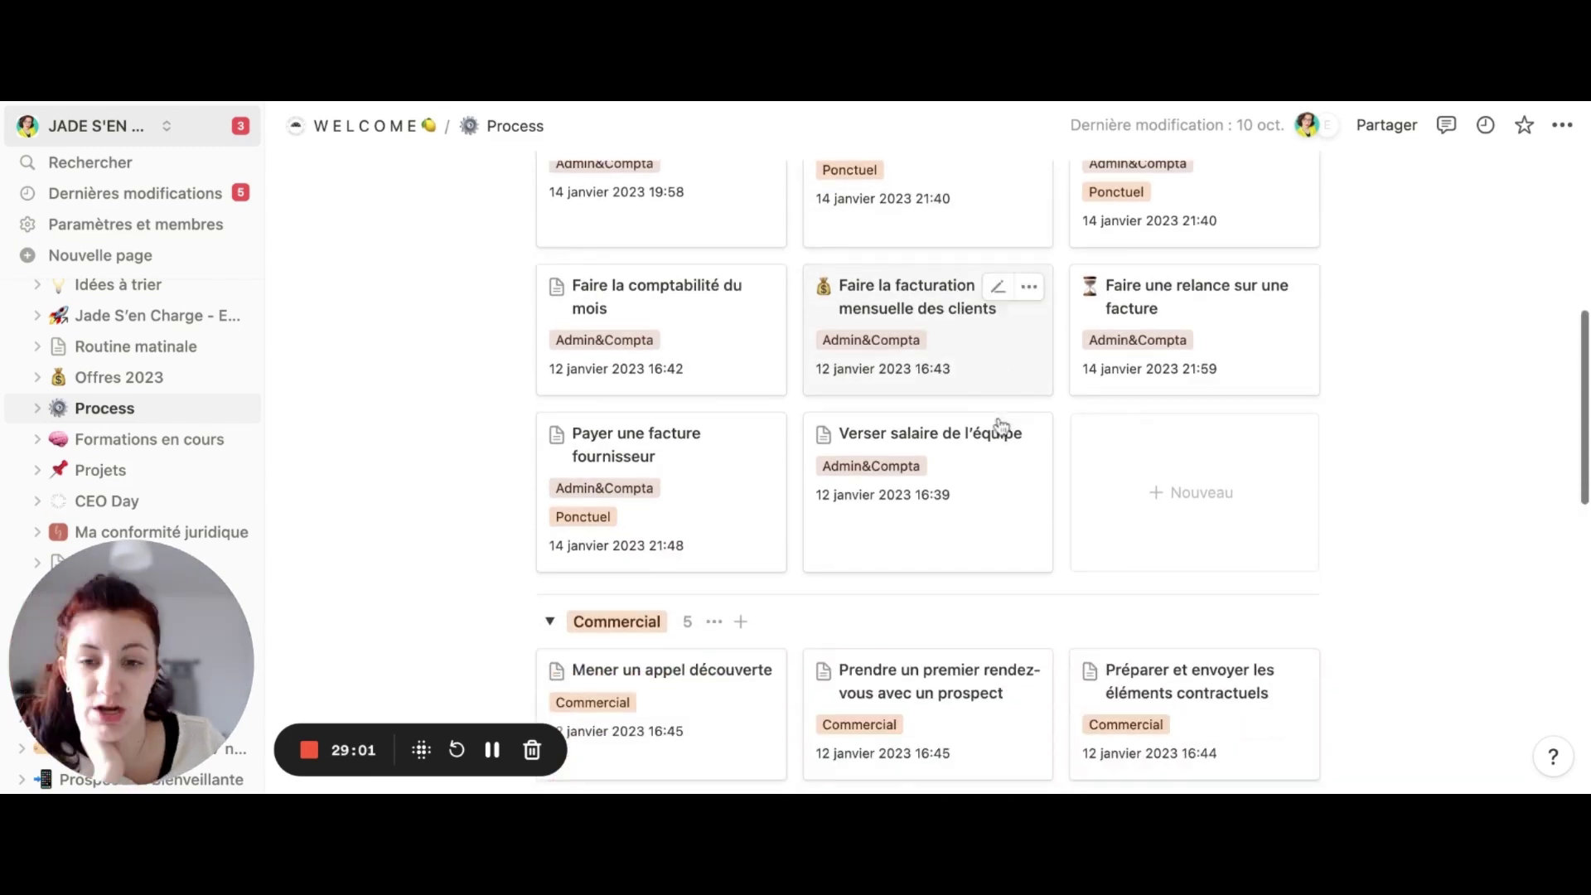
scroll(1003, 424, down, 5)
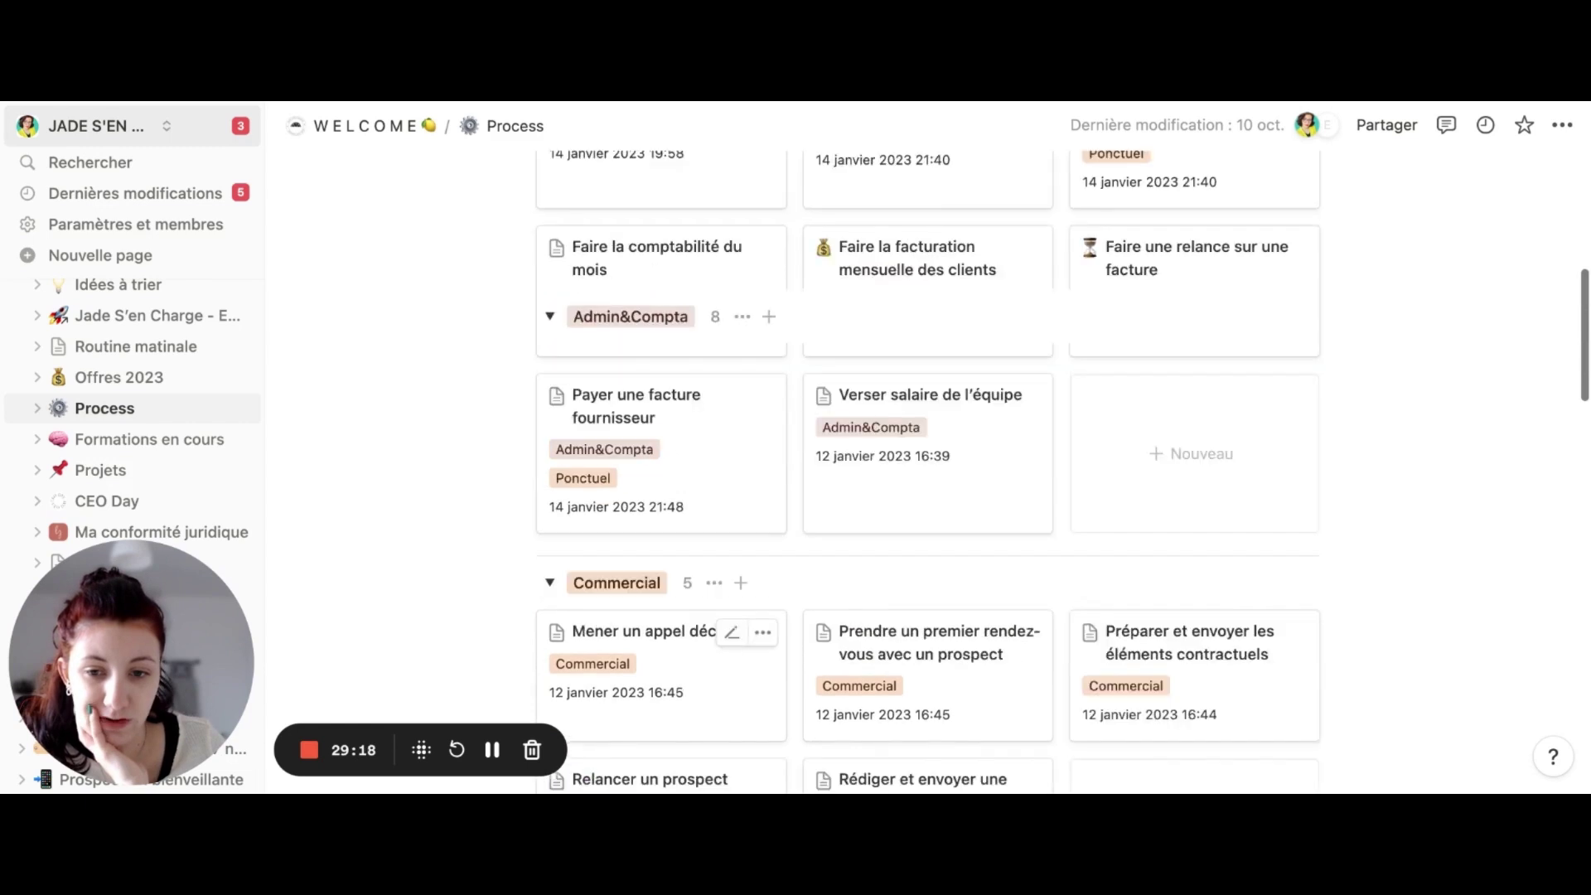
Open the Faire la facturation mensuelle des clients card and display its Fréquence options, leaving the property unset
scroll(1002, 564, up, 6)
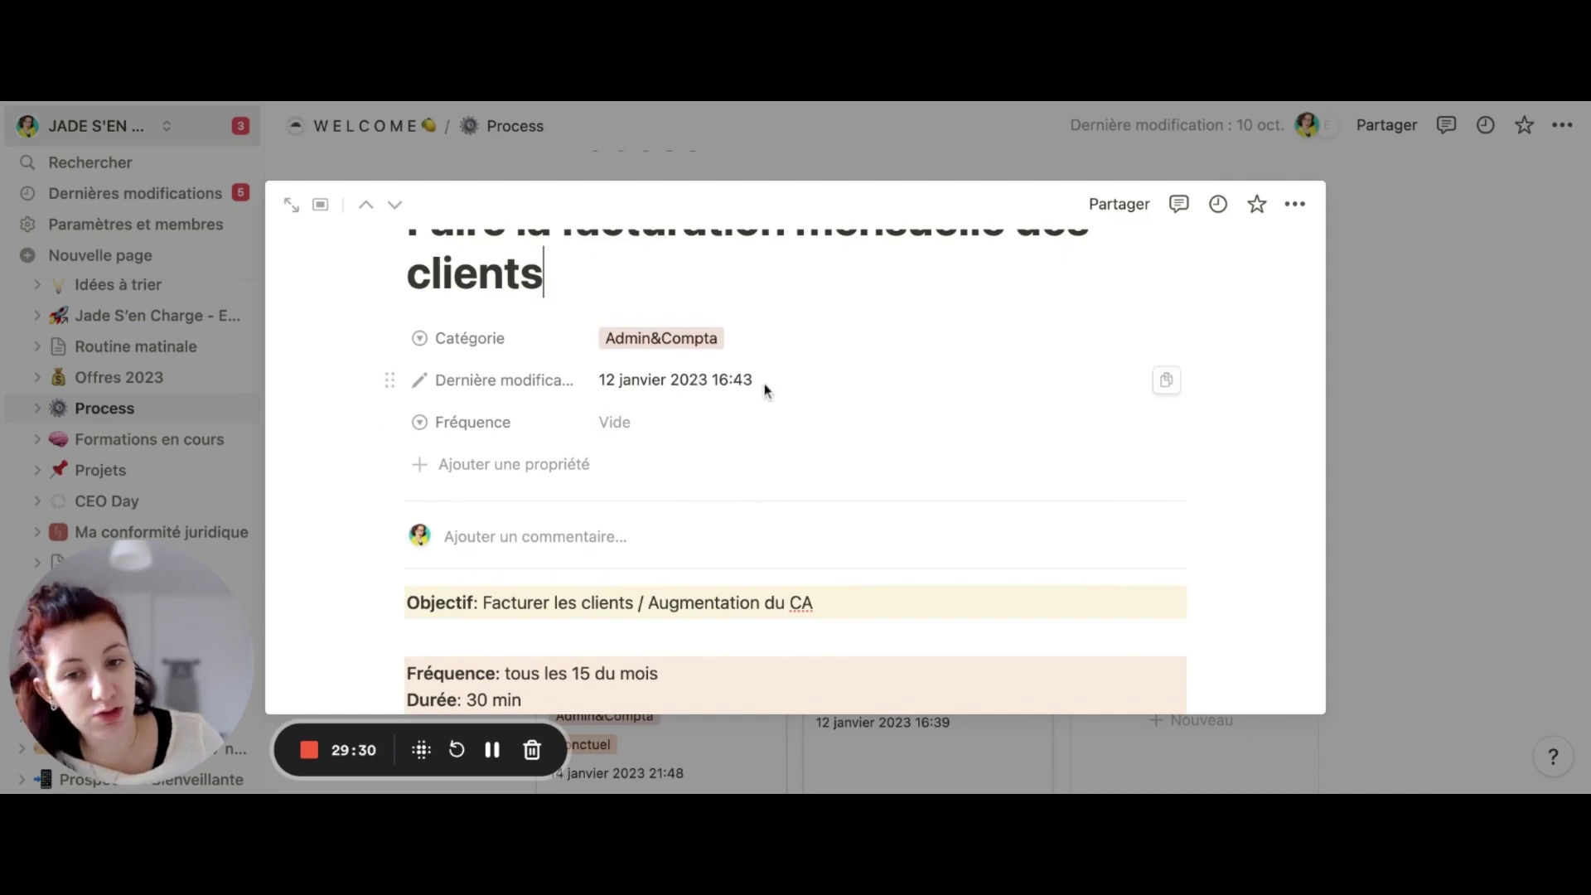
click(705, 434)
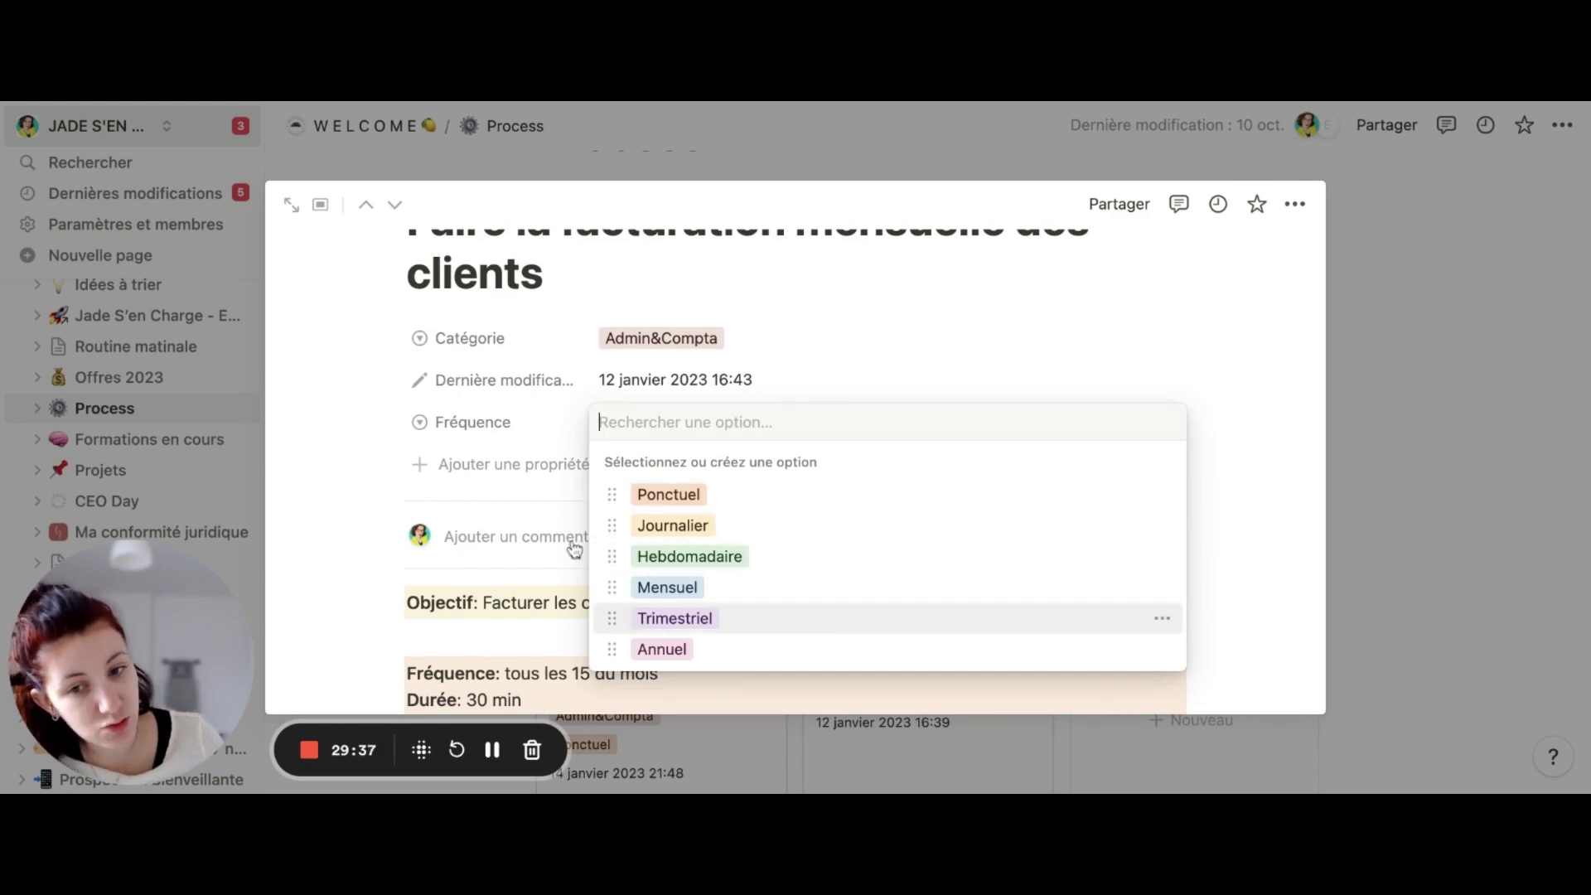
click(530, 462)
Review the invoicing process's Objectif, Fréquence, Durée and Les ressources sections, previewing the Accountable link
scroll(461, 389, down, 3)
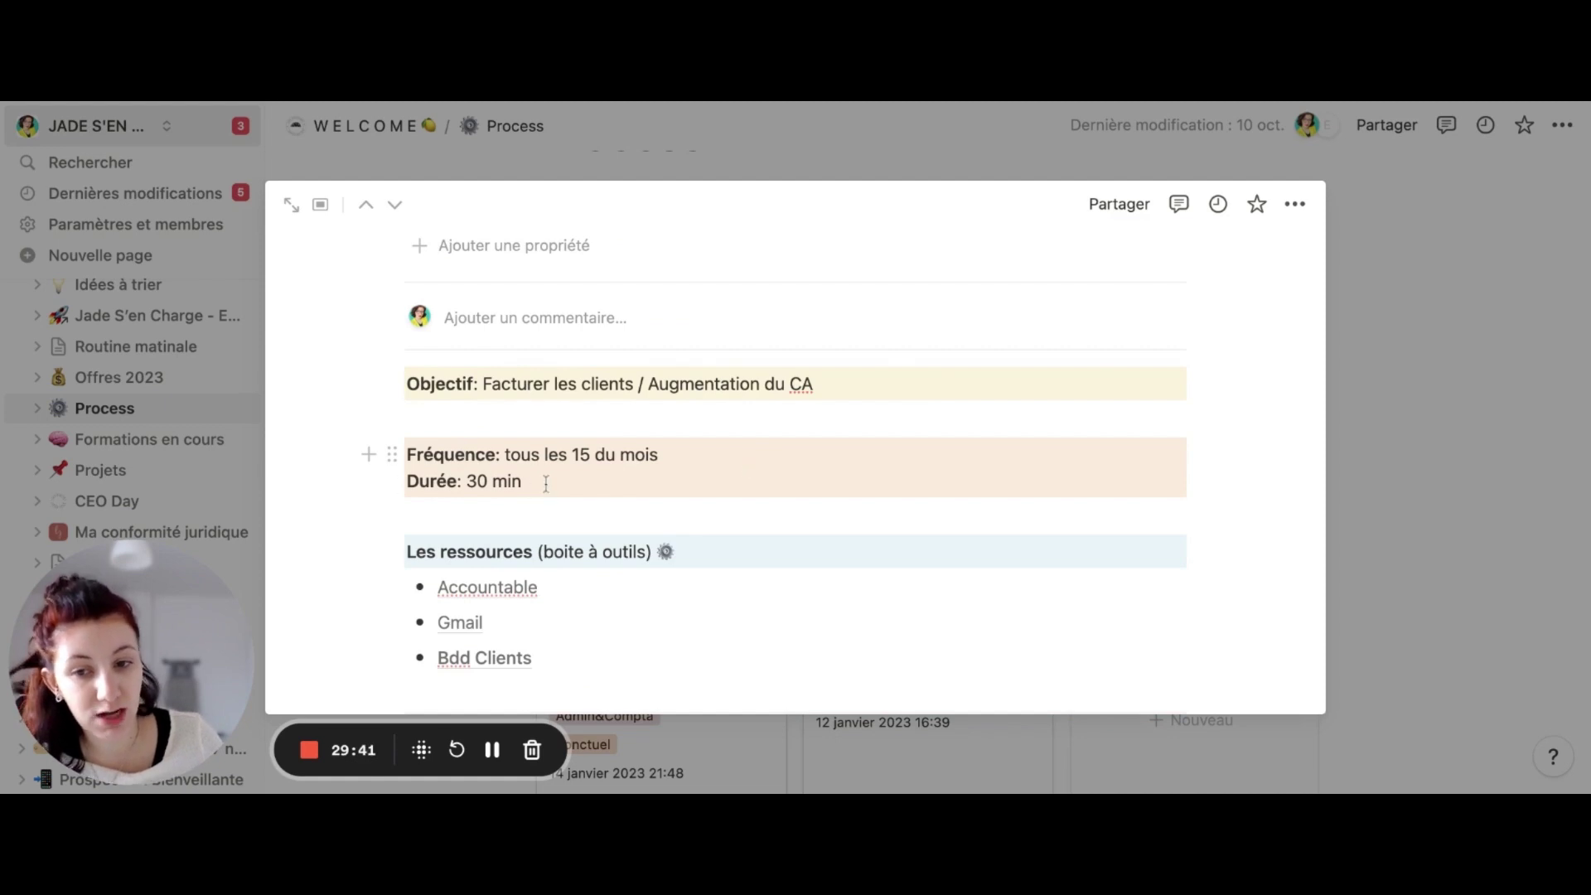
scroll(546, 484, down, 3)
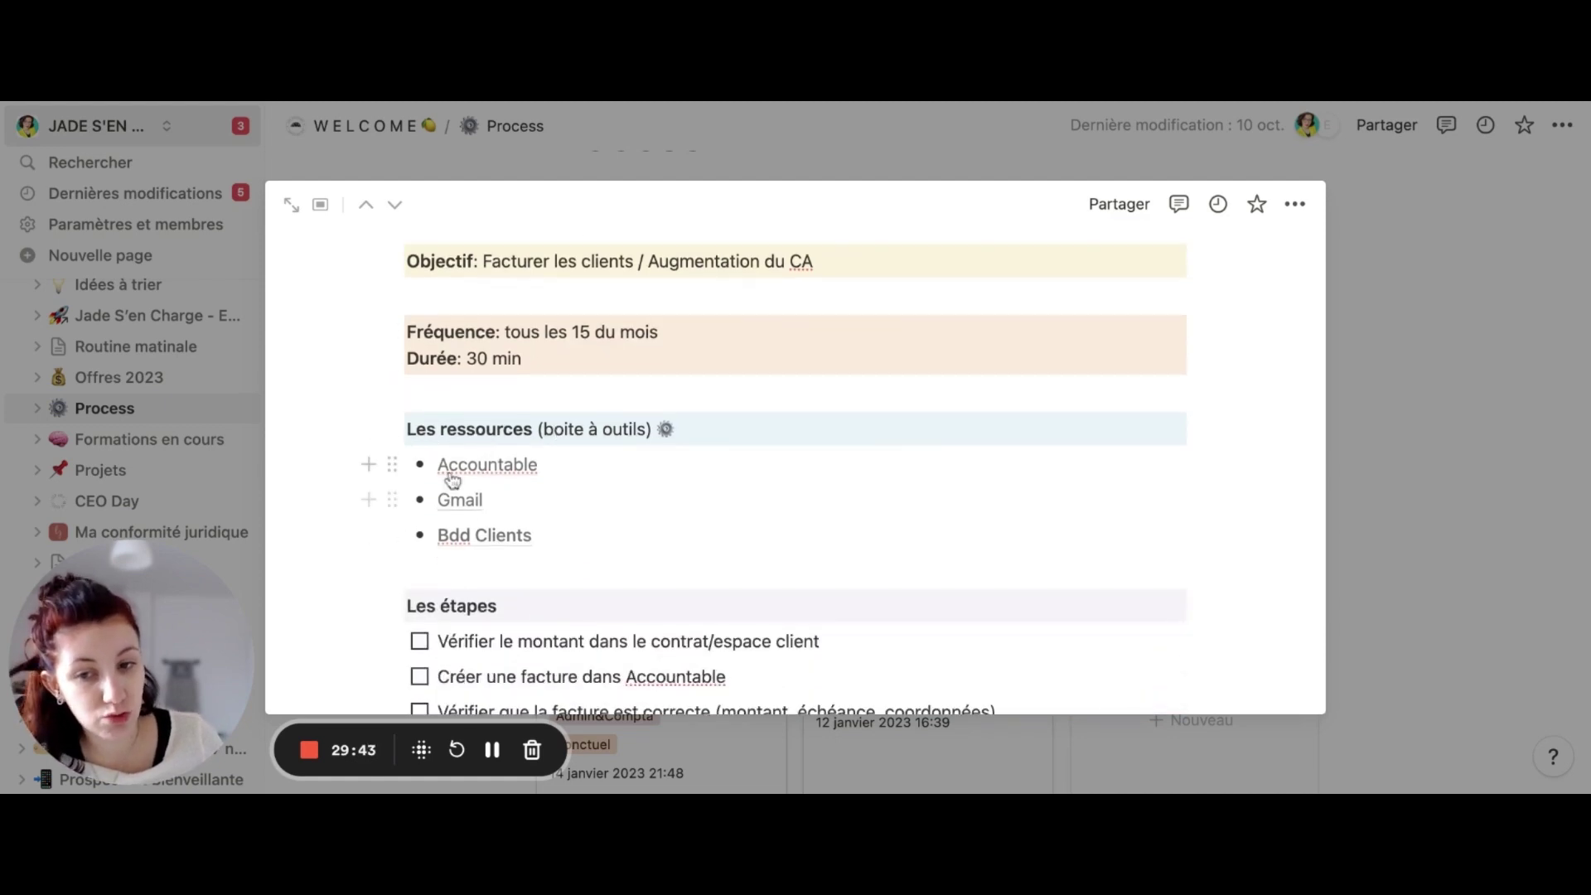
mouse_move(489, 474)
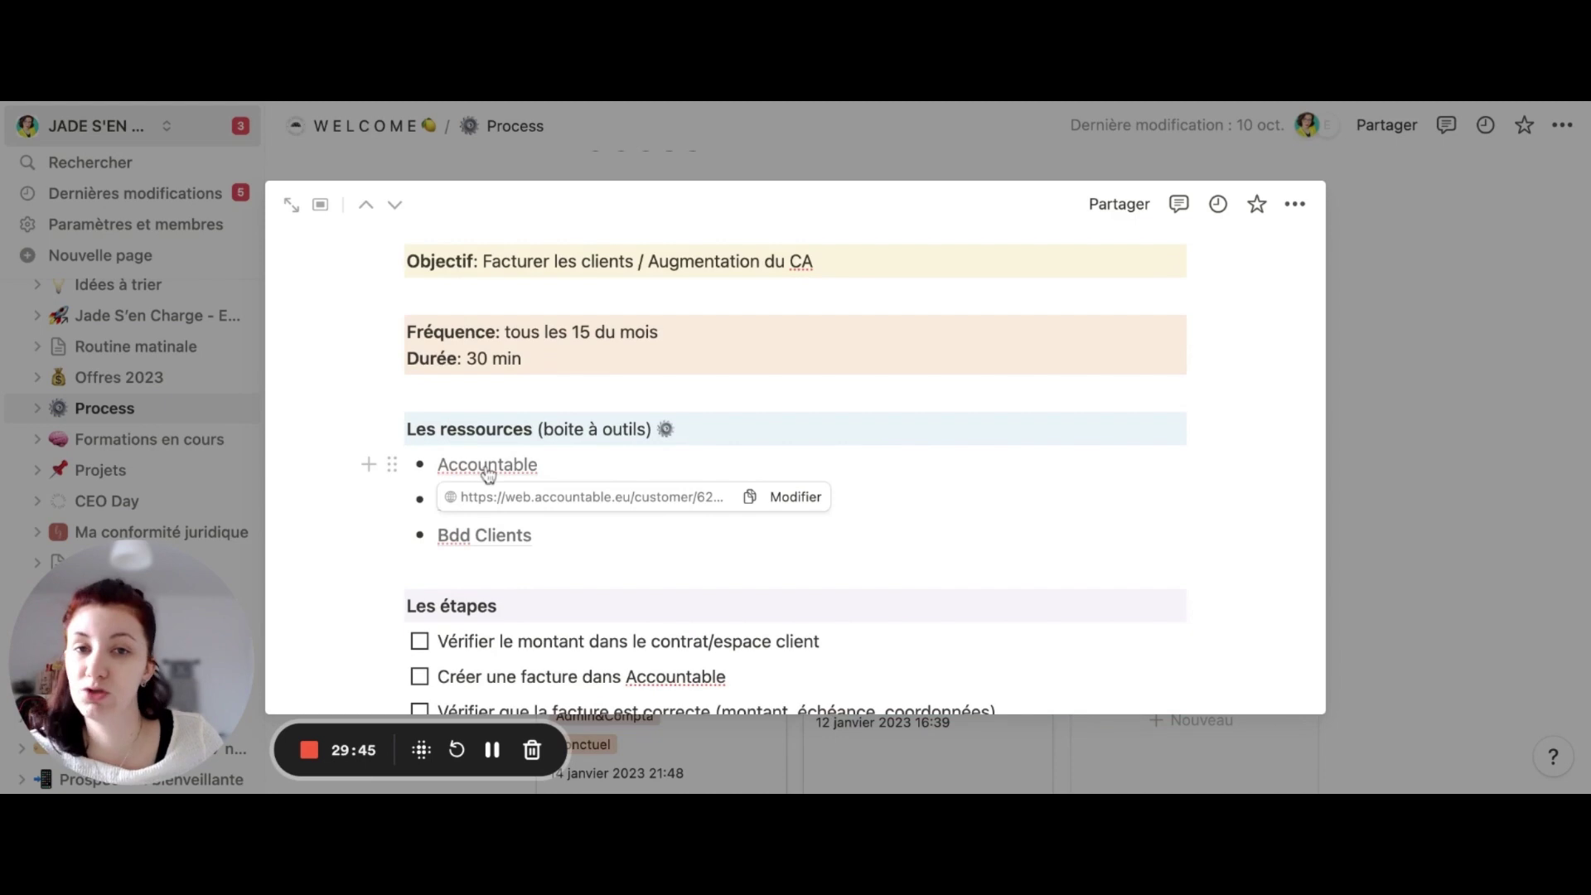
Review the invoicing process's Les étapes checklist and tutorial video link, previewing the Bdd Clients link, and return to the Process gallery
scroll(770, 493, down, 3)
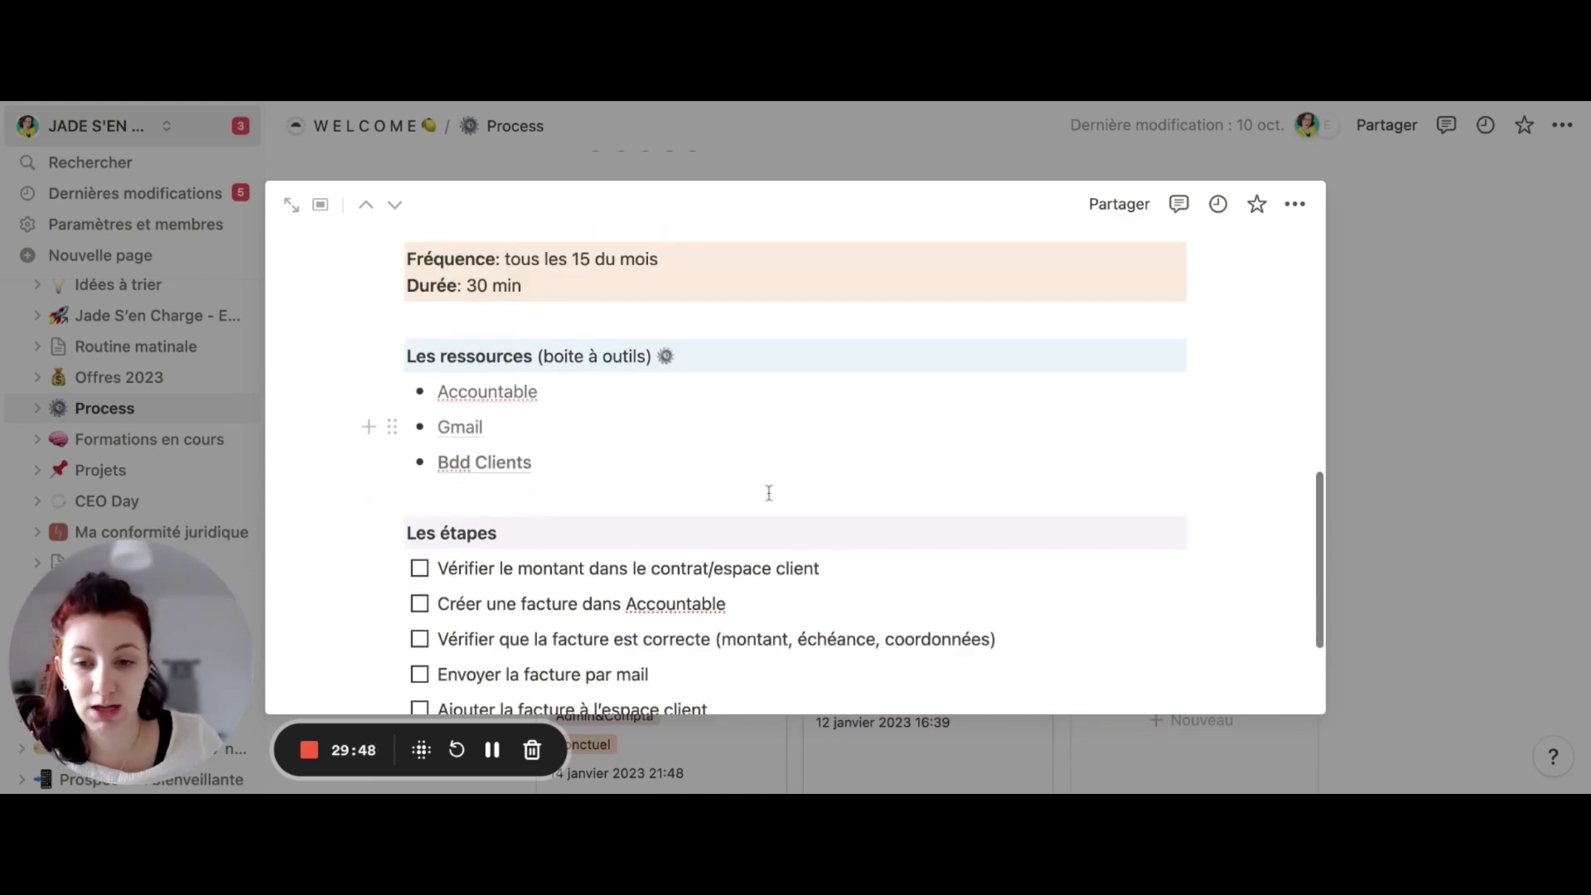
mouse_move(507, 340)
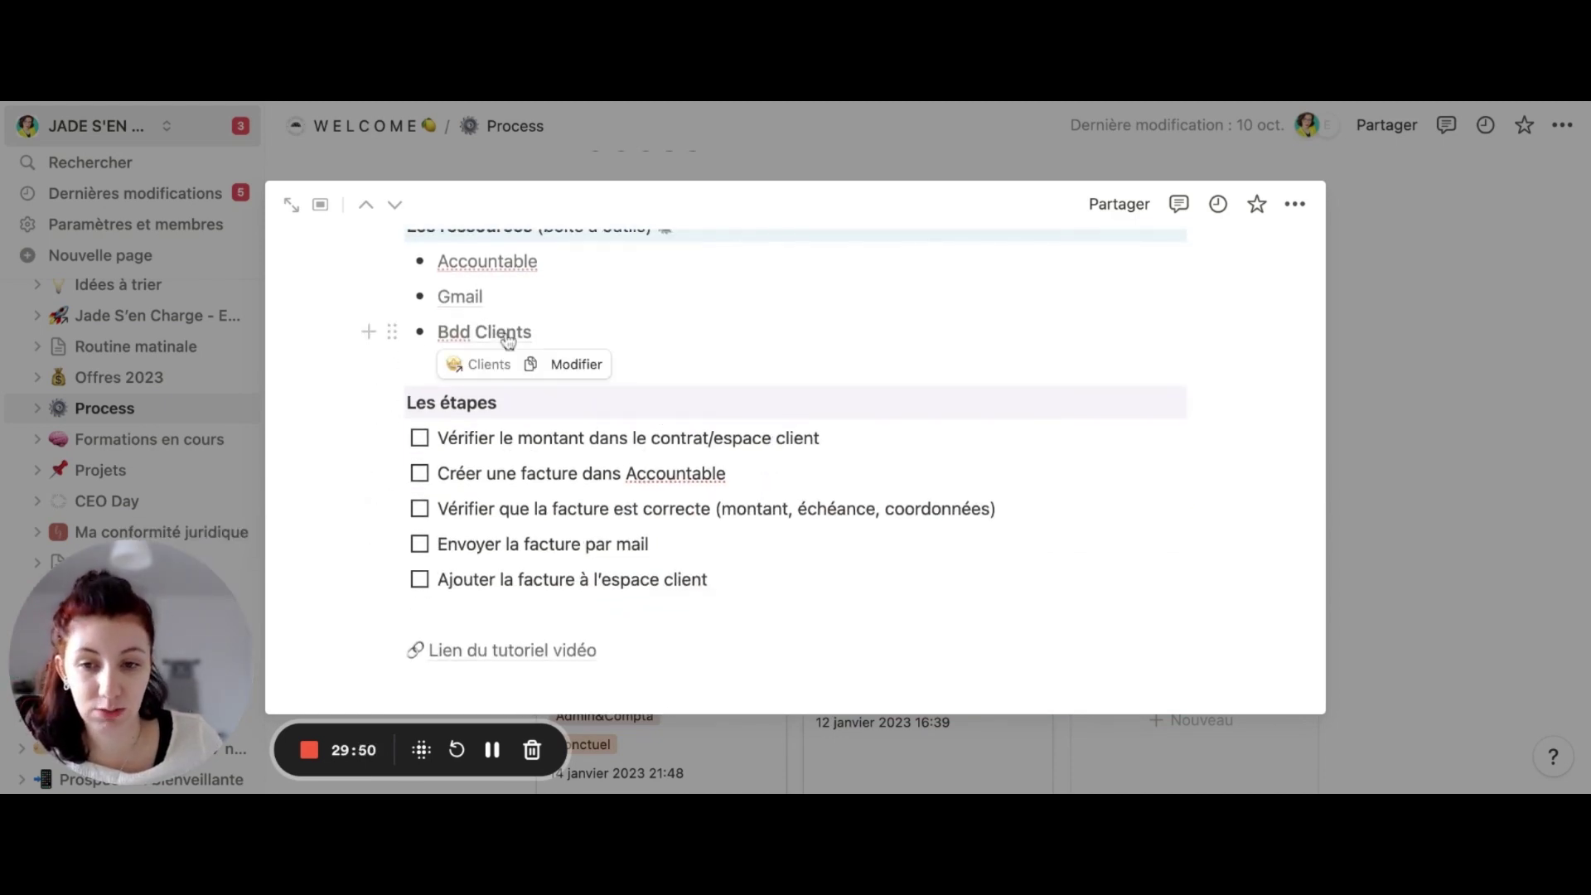
scroll(514, 394, down, 1)
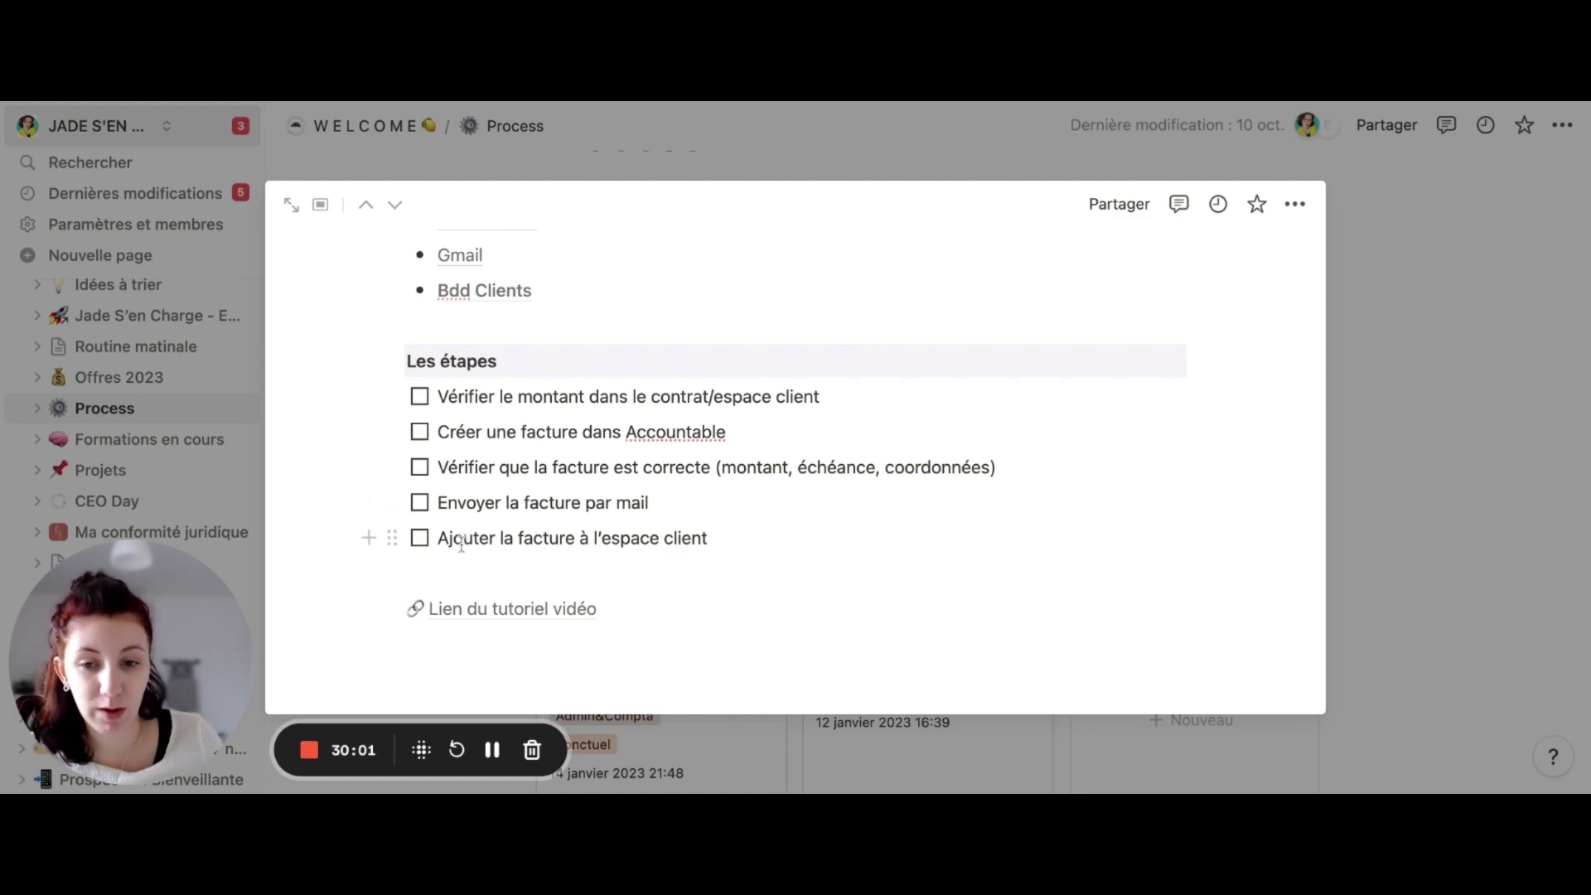
mouse_move(551, 613)
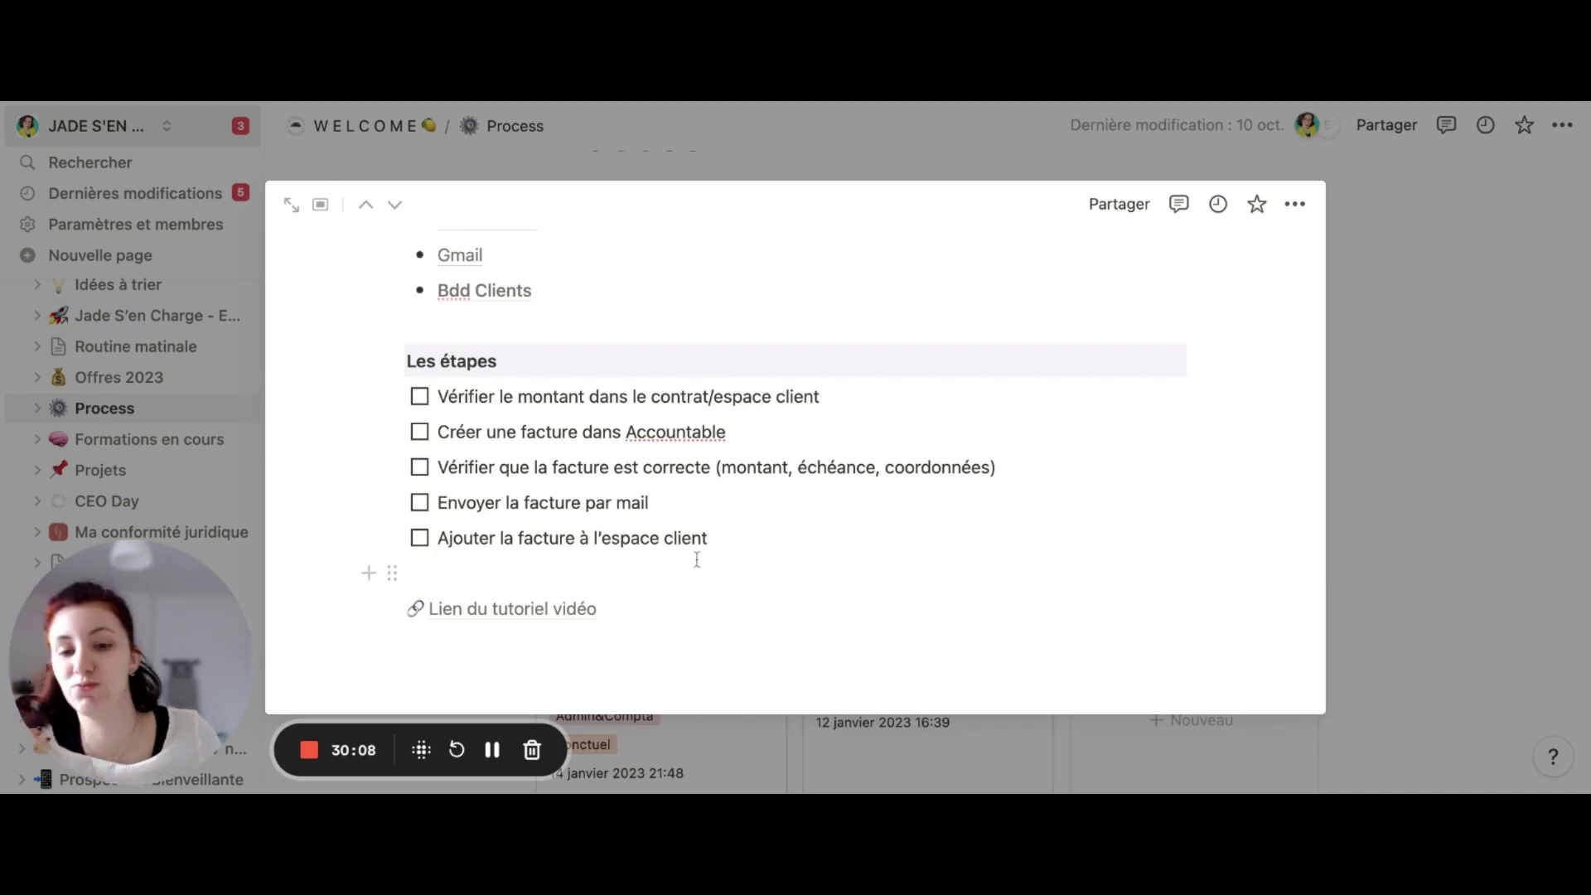
scroll(521, 613, up, 15)
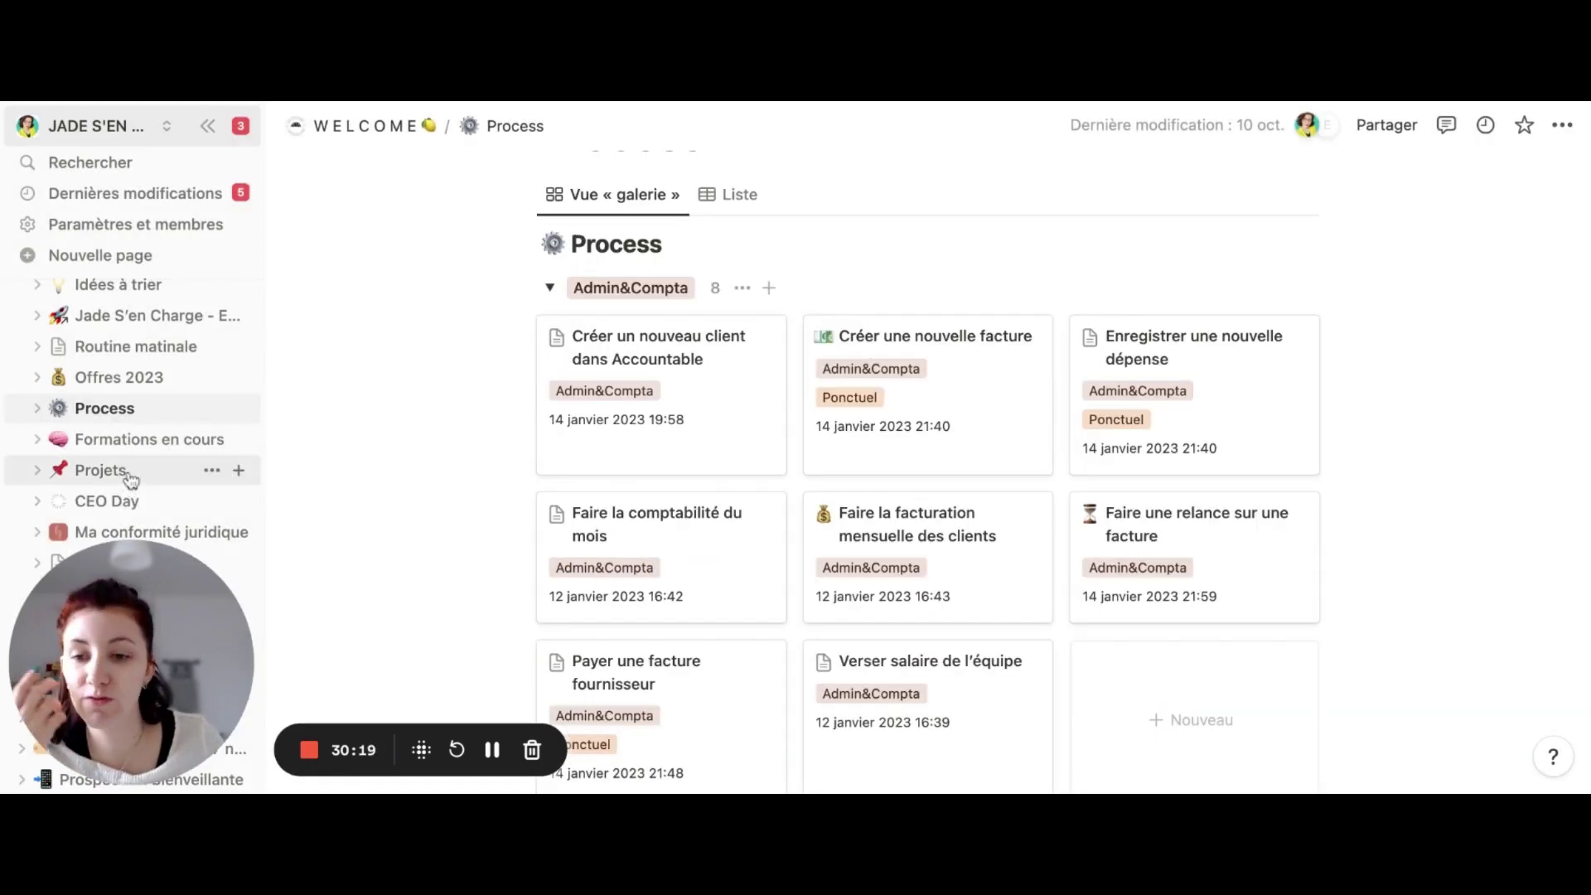
Open the Projets page and look through its project cards, including those in the Freebie view
click(130, 479)
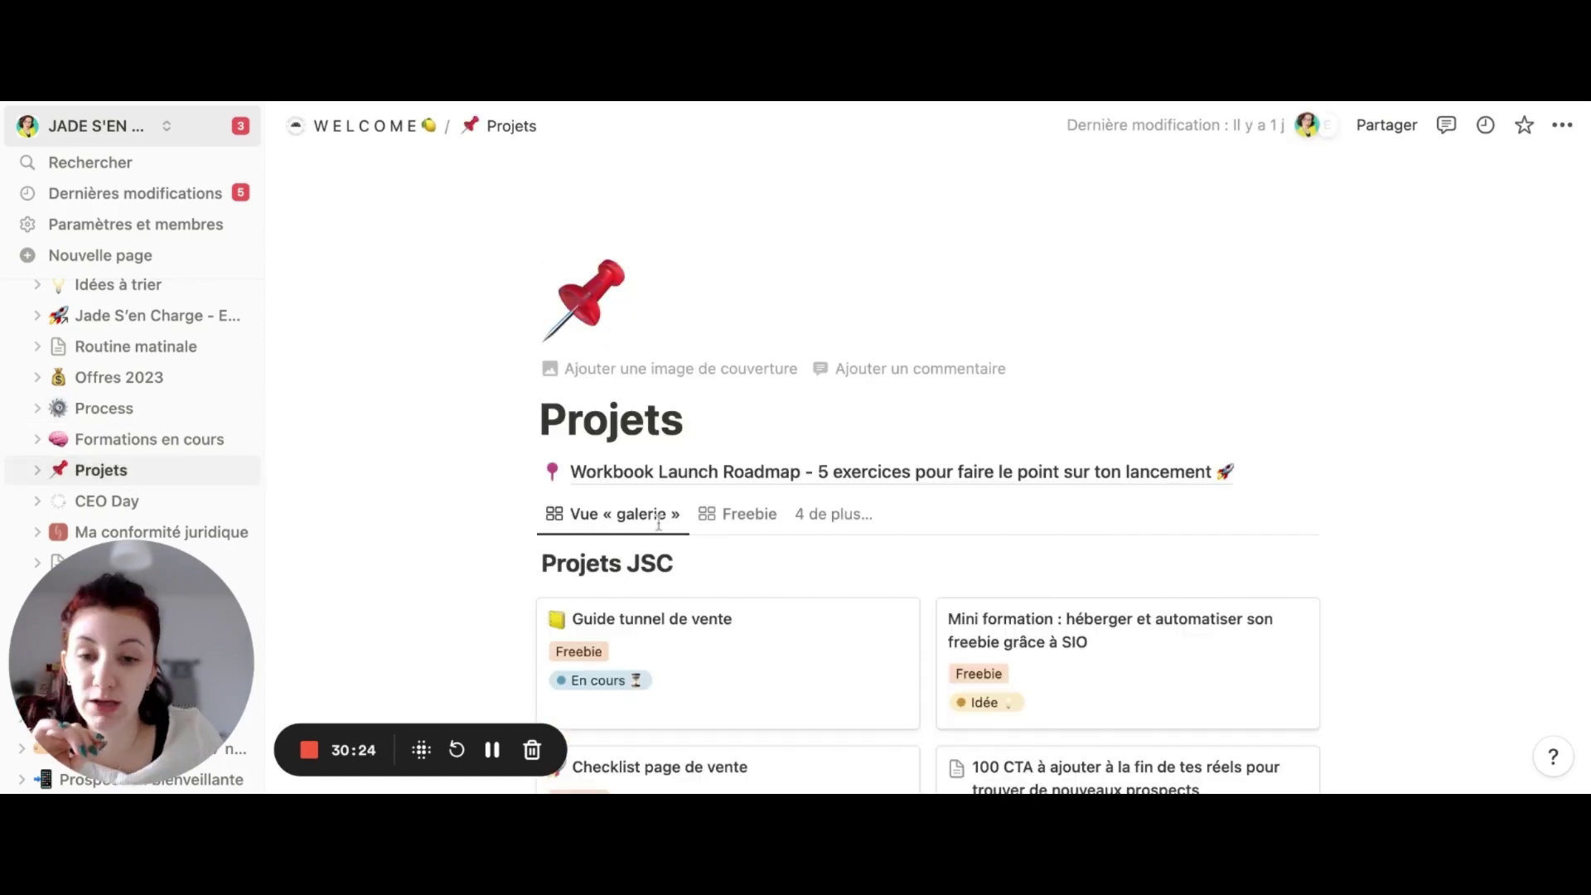
scroll(770, 566, down, 20)
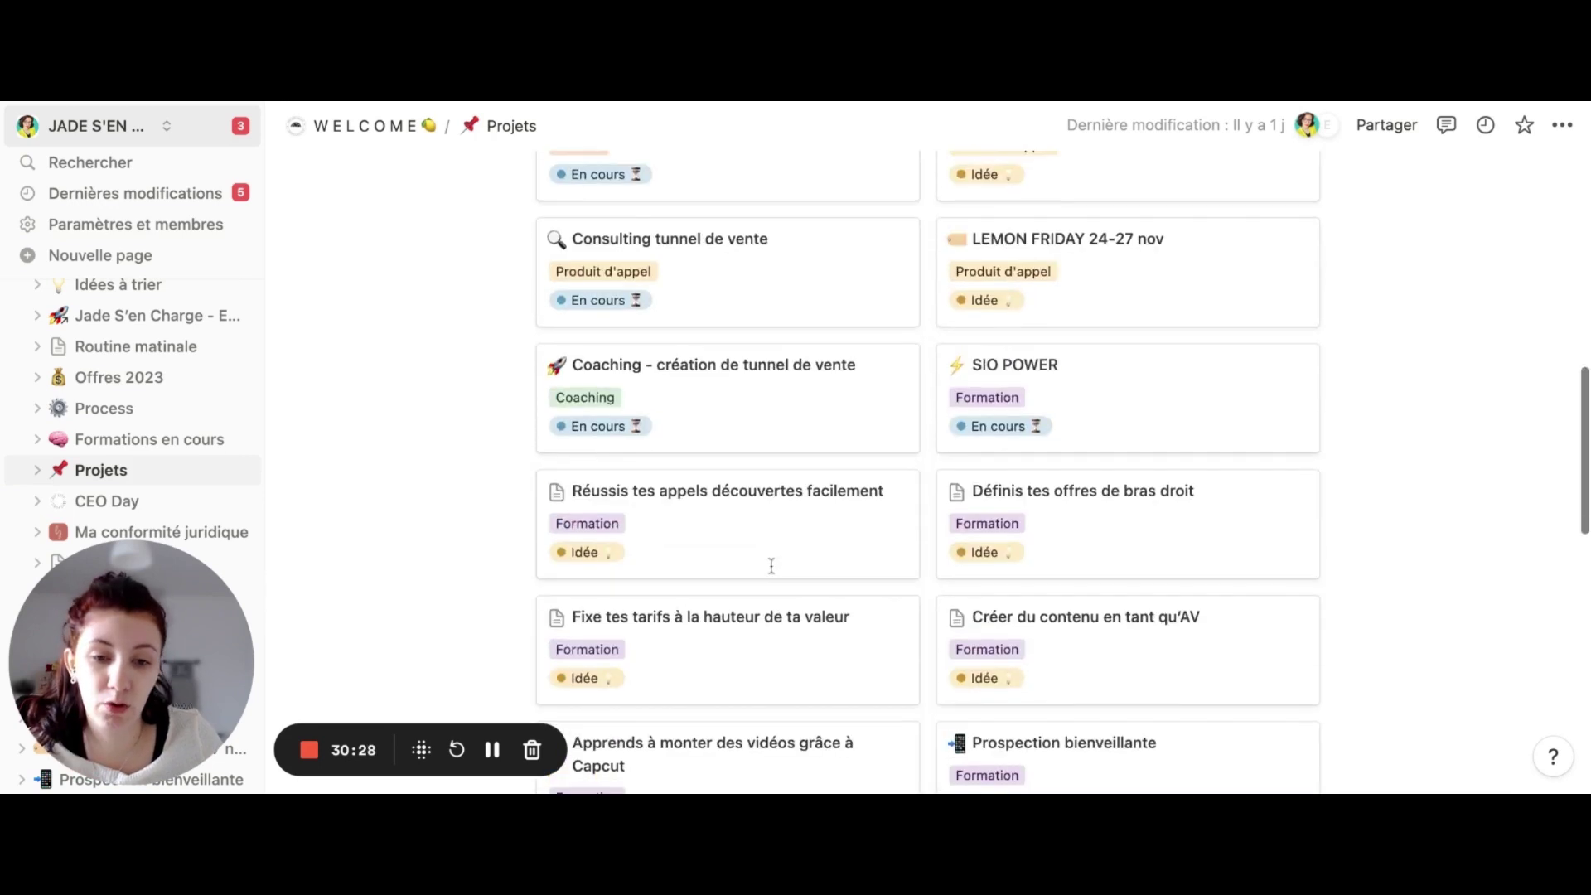
scroll(771, 566, up, 20)
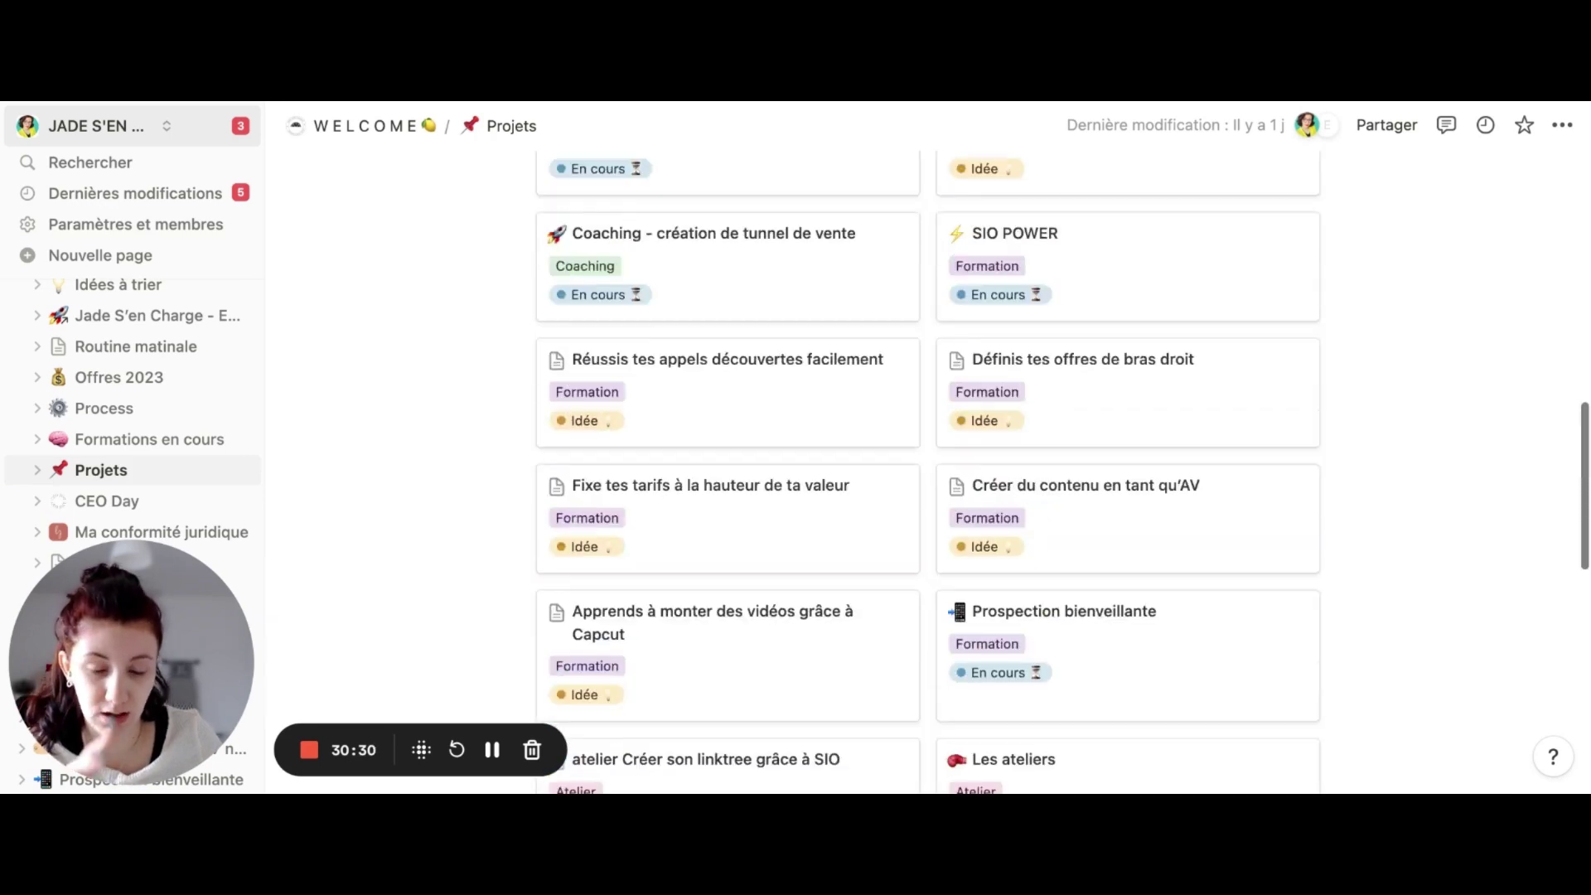
click(742, 515)
scroll(650, 326, down, 4)
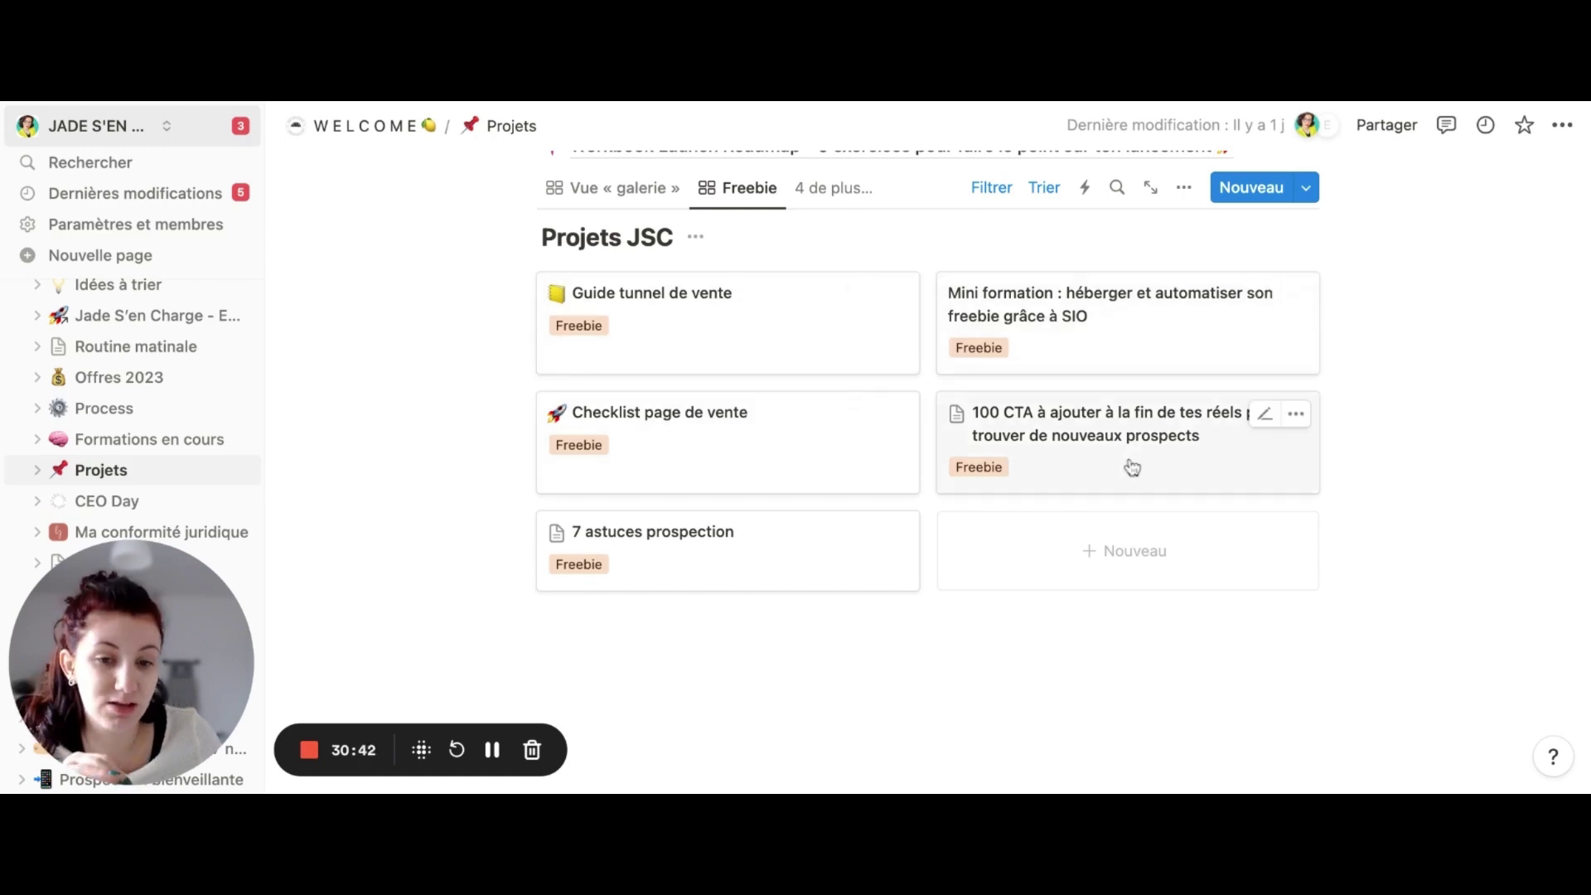
Switch the Projets JSC database to the Formation view and review the training projects with their planned release dates
click(823, 193)
click(821, 339)
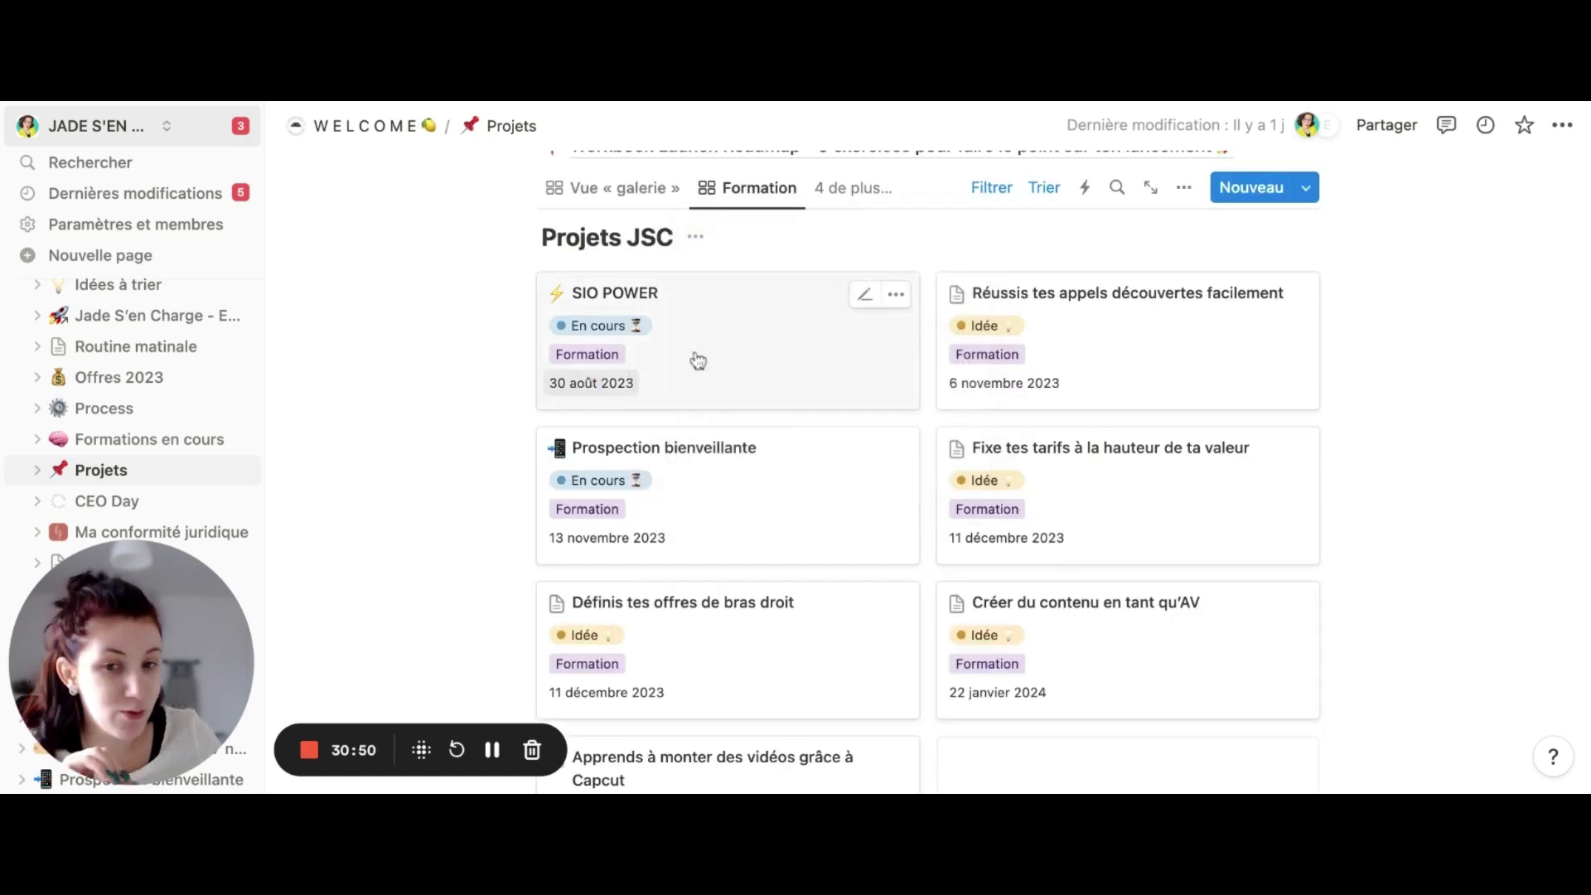
scroll(1070, 357, down, 2)
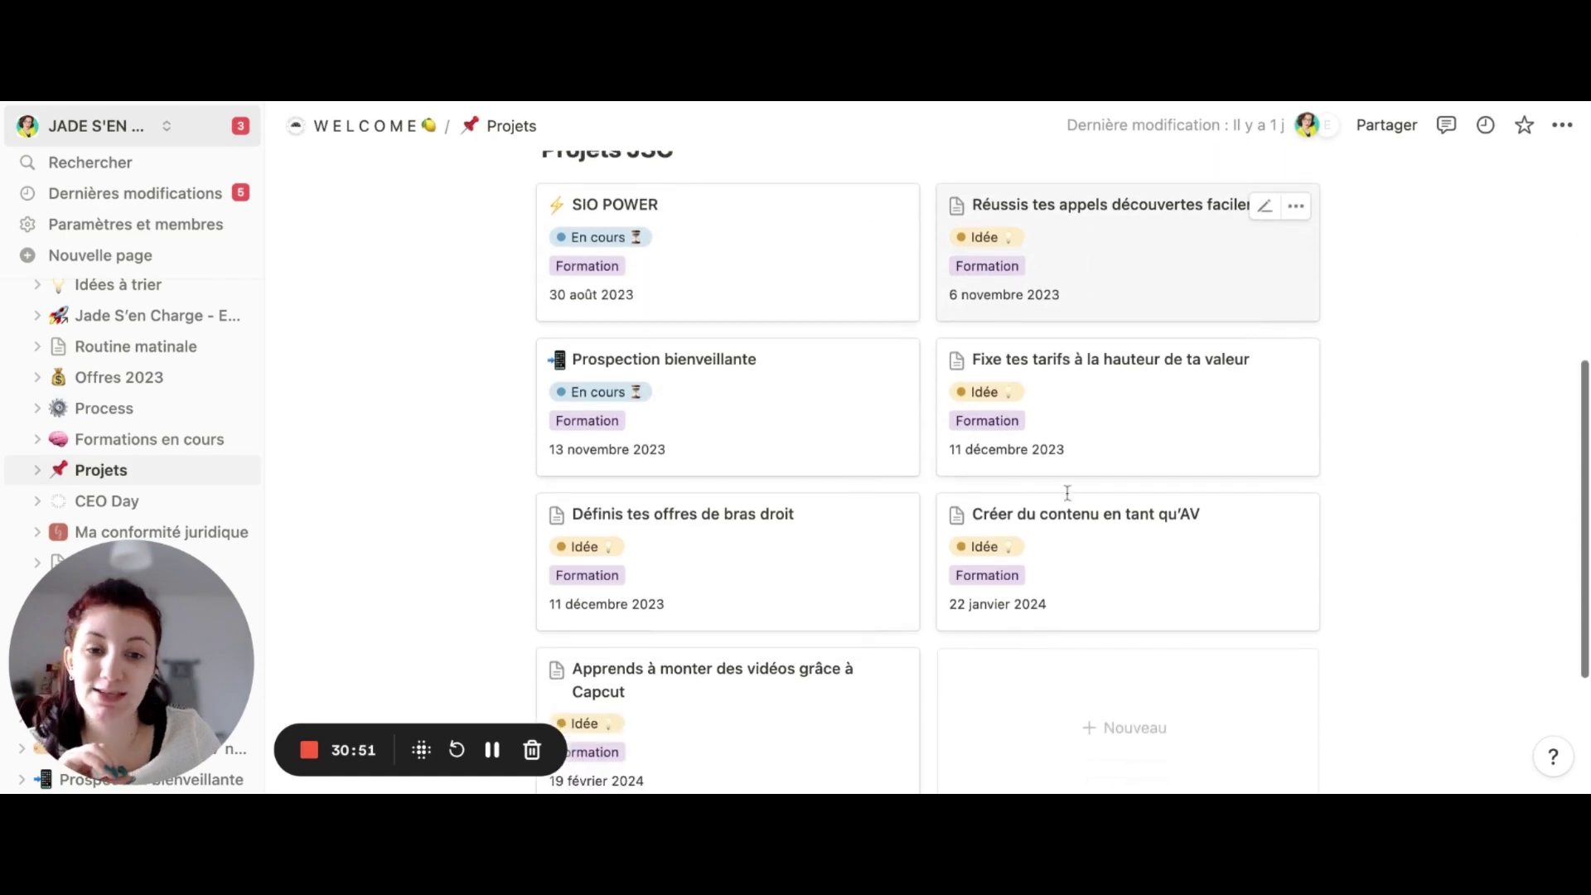
scroll(630, 673, down, 1)
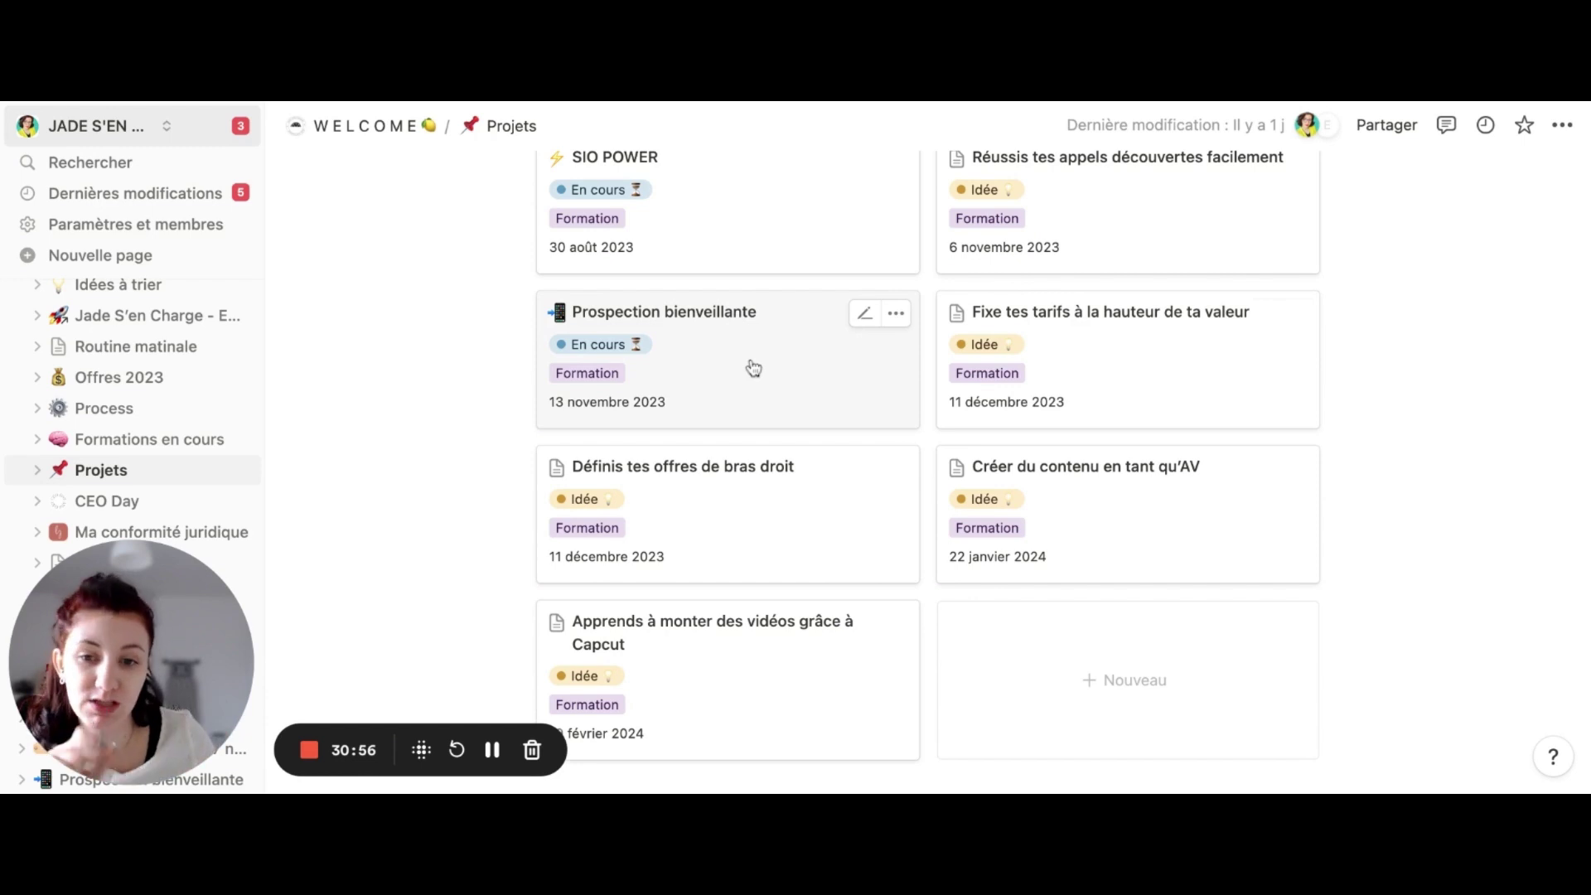
scroll(754, 368, up, 1)
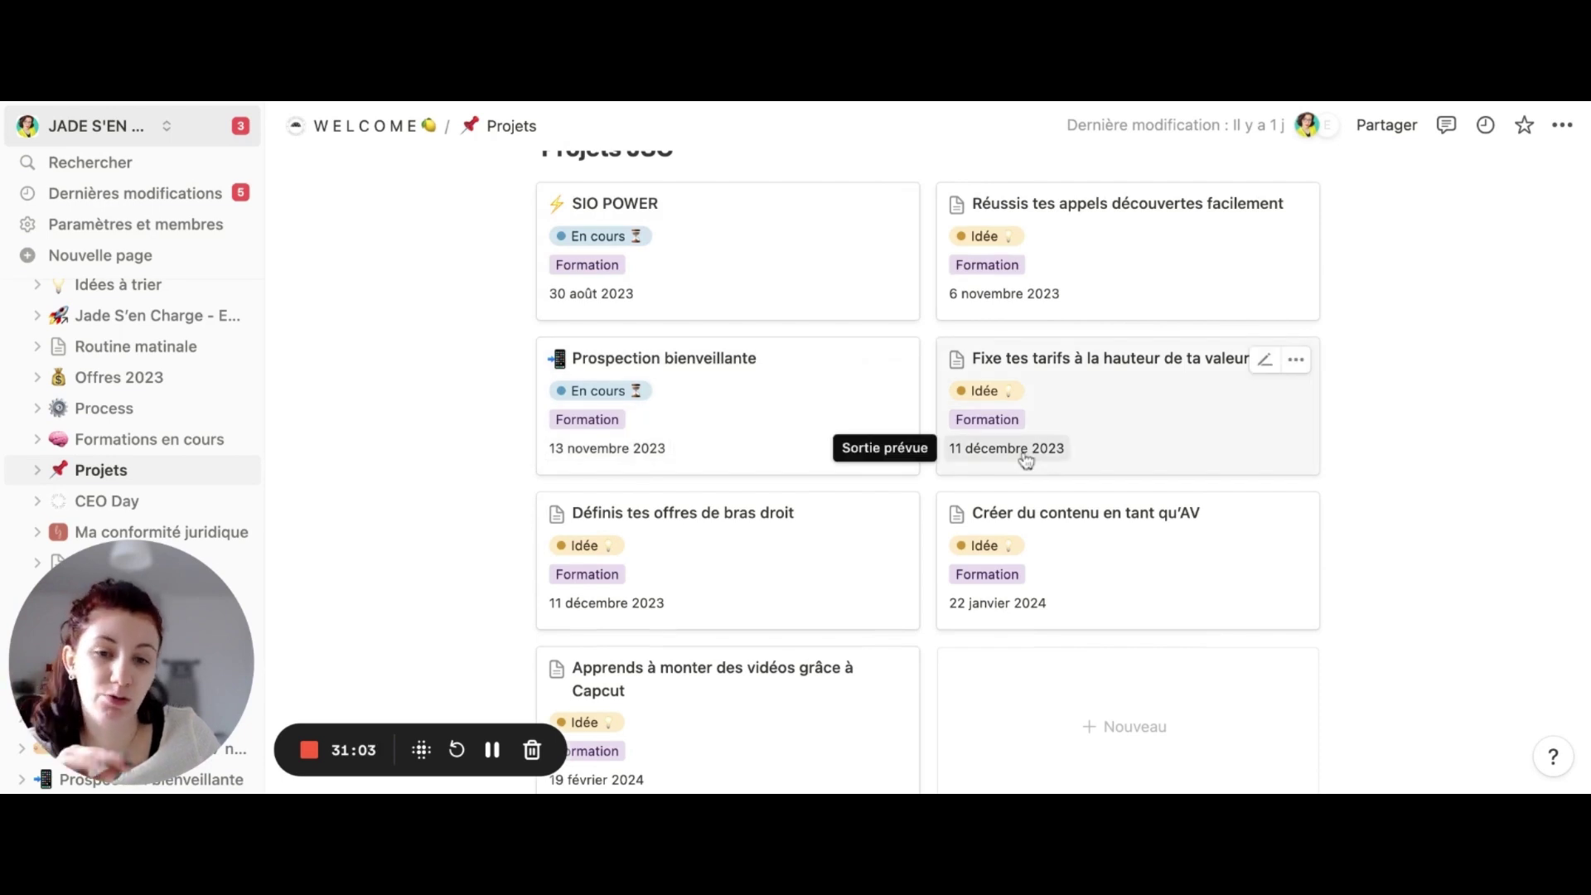
Switch the Projets JSC database to the Produit d'appel view and look through all of its cards
scroll(728, 390, up, 5)
click(856, 368)
click(885, 549)
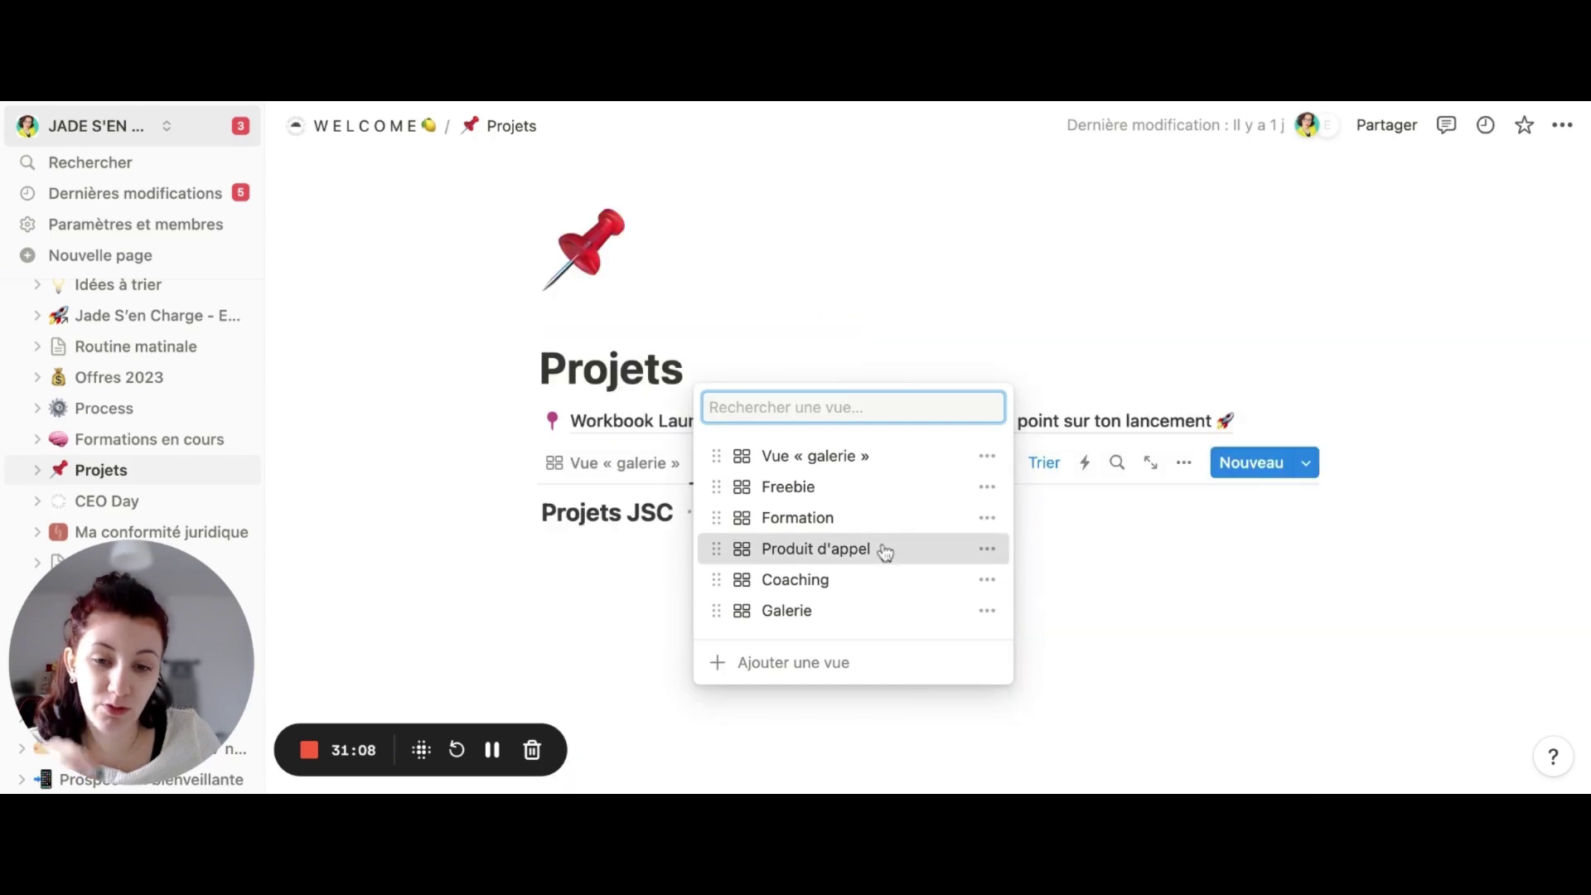
scroll(650, 564, down, 3)
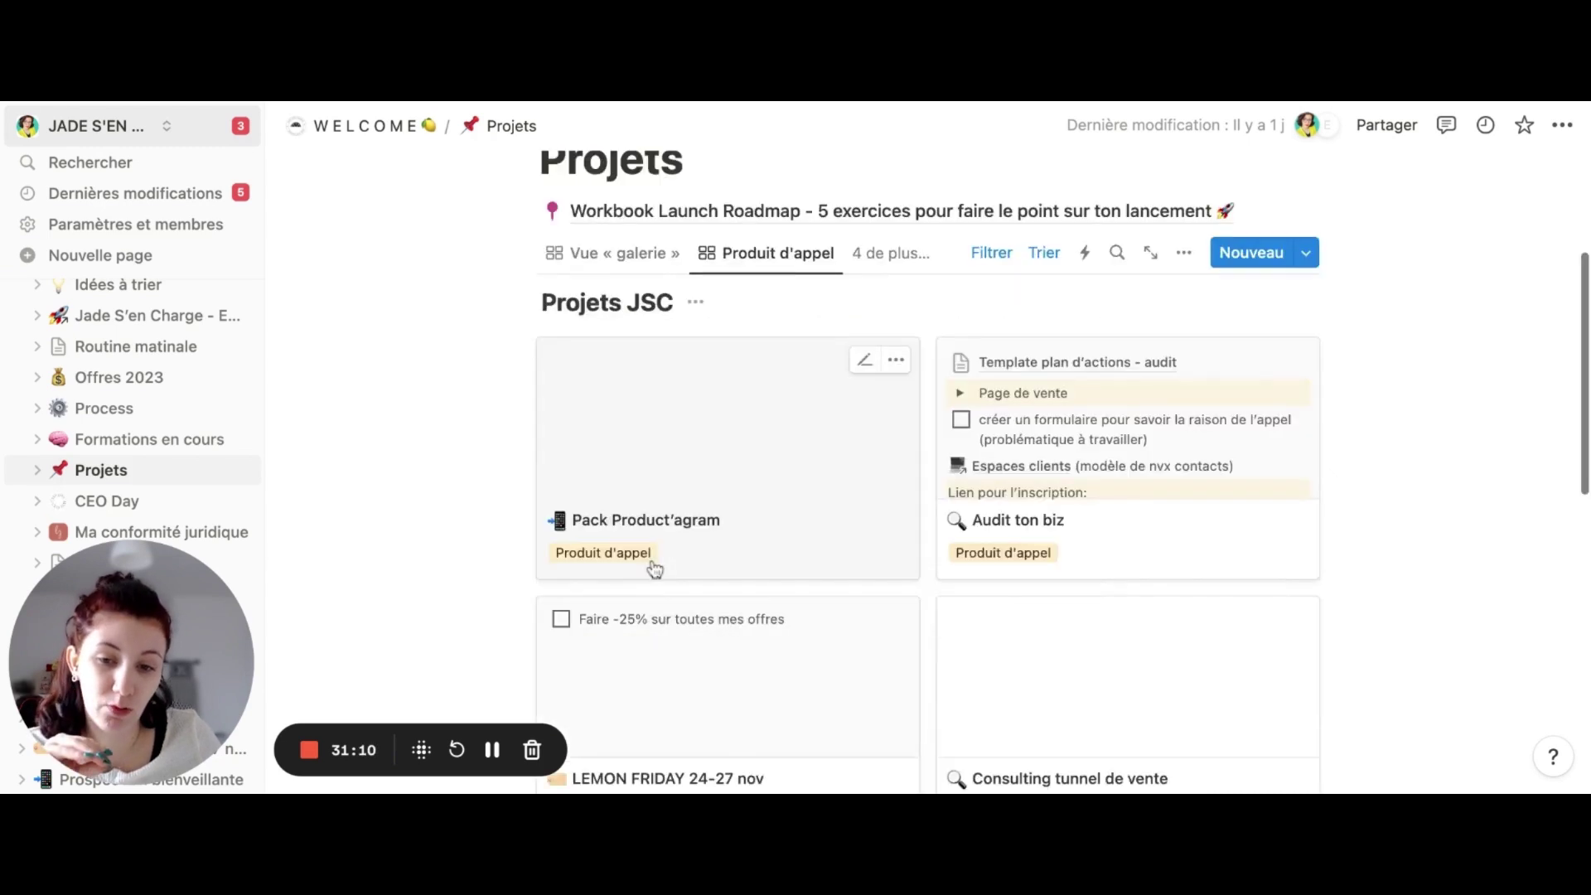
scroll(991, 472, down, 3)
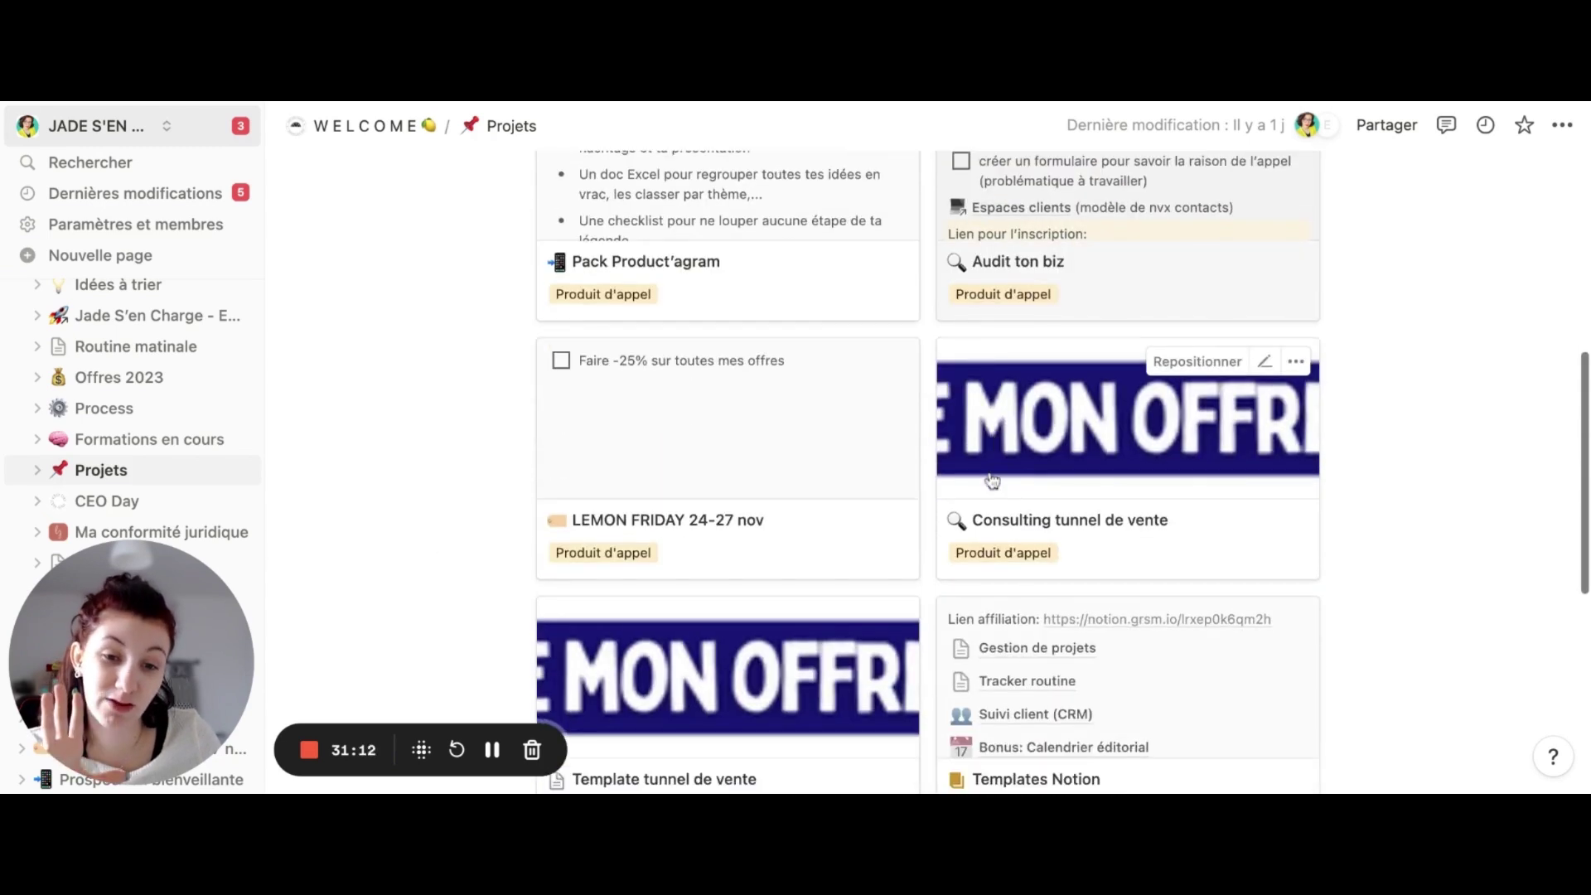
scroll(767, 639, down, 2)
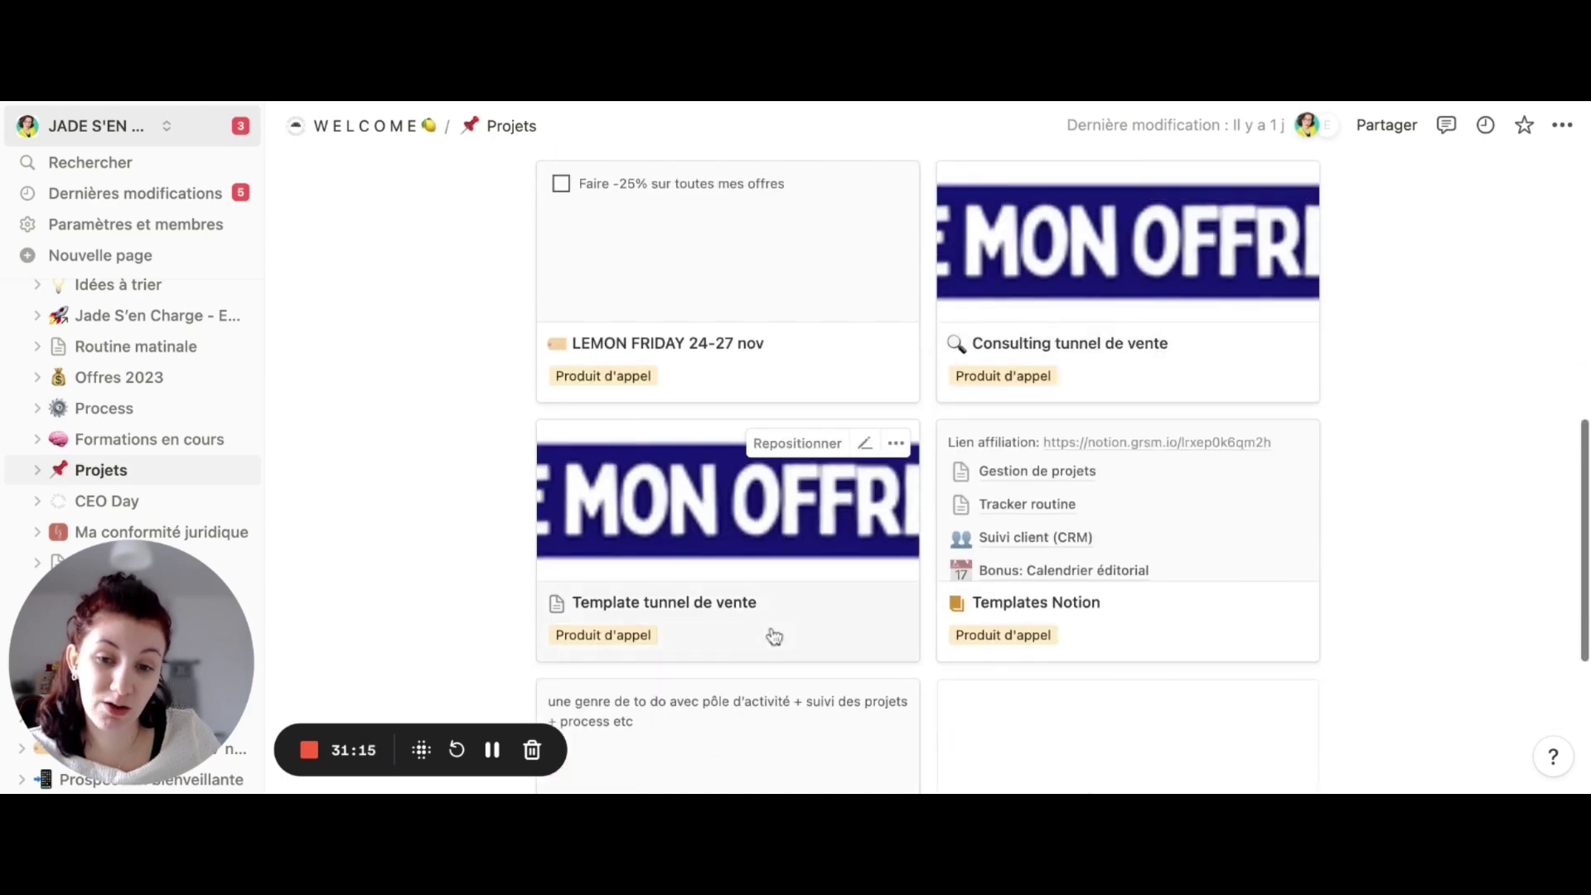
scroll(829, 539, down, 1)
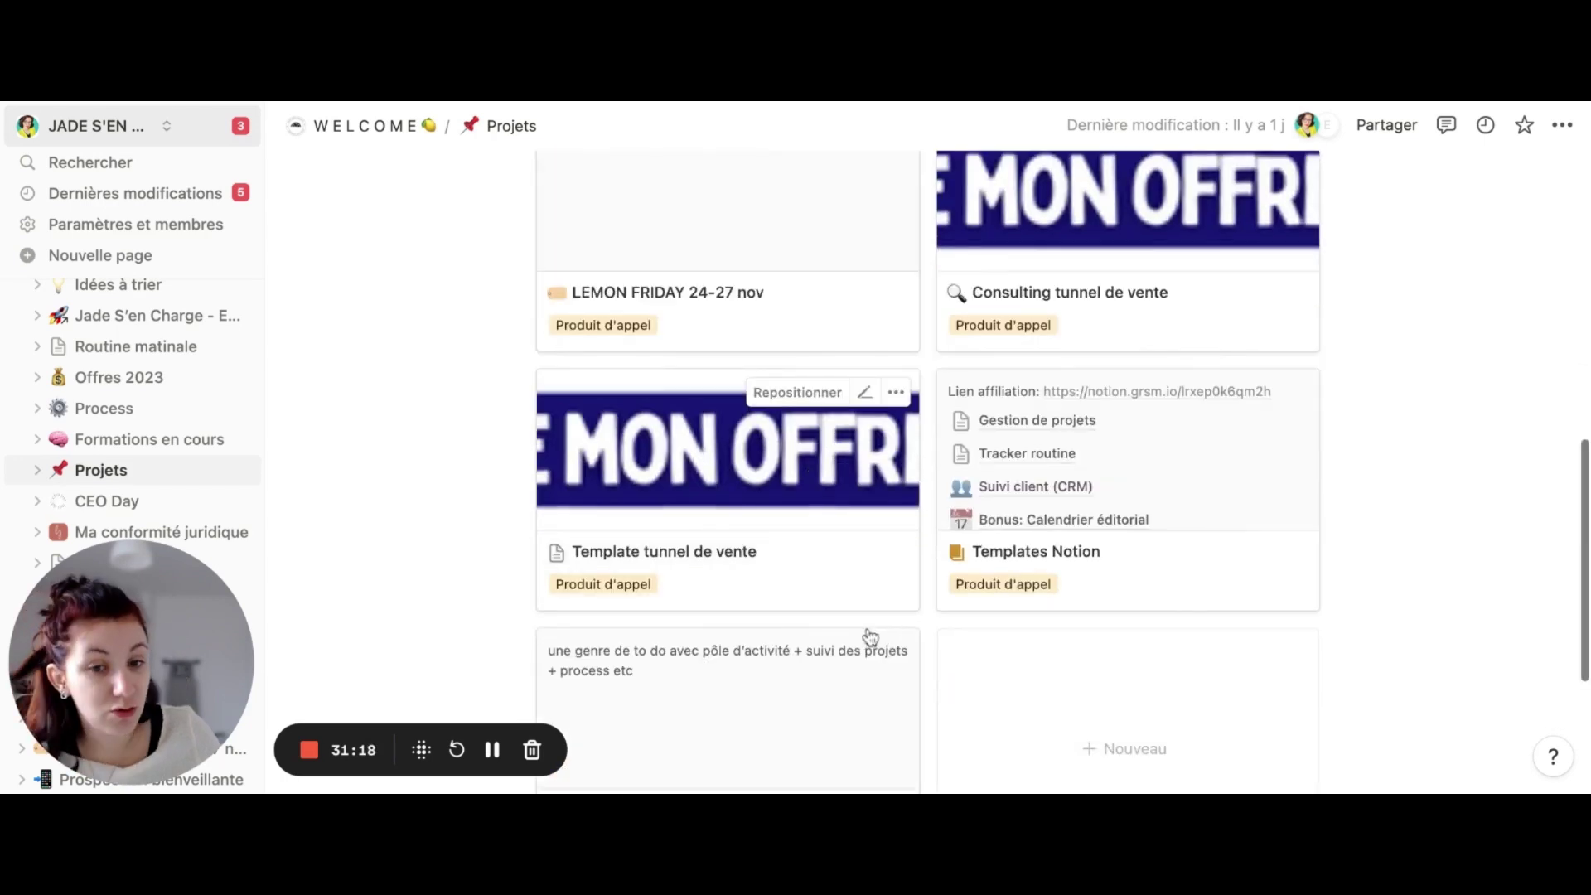
scroll(1033, 586, down, 2)
scroll(824, 572, up, 6)
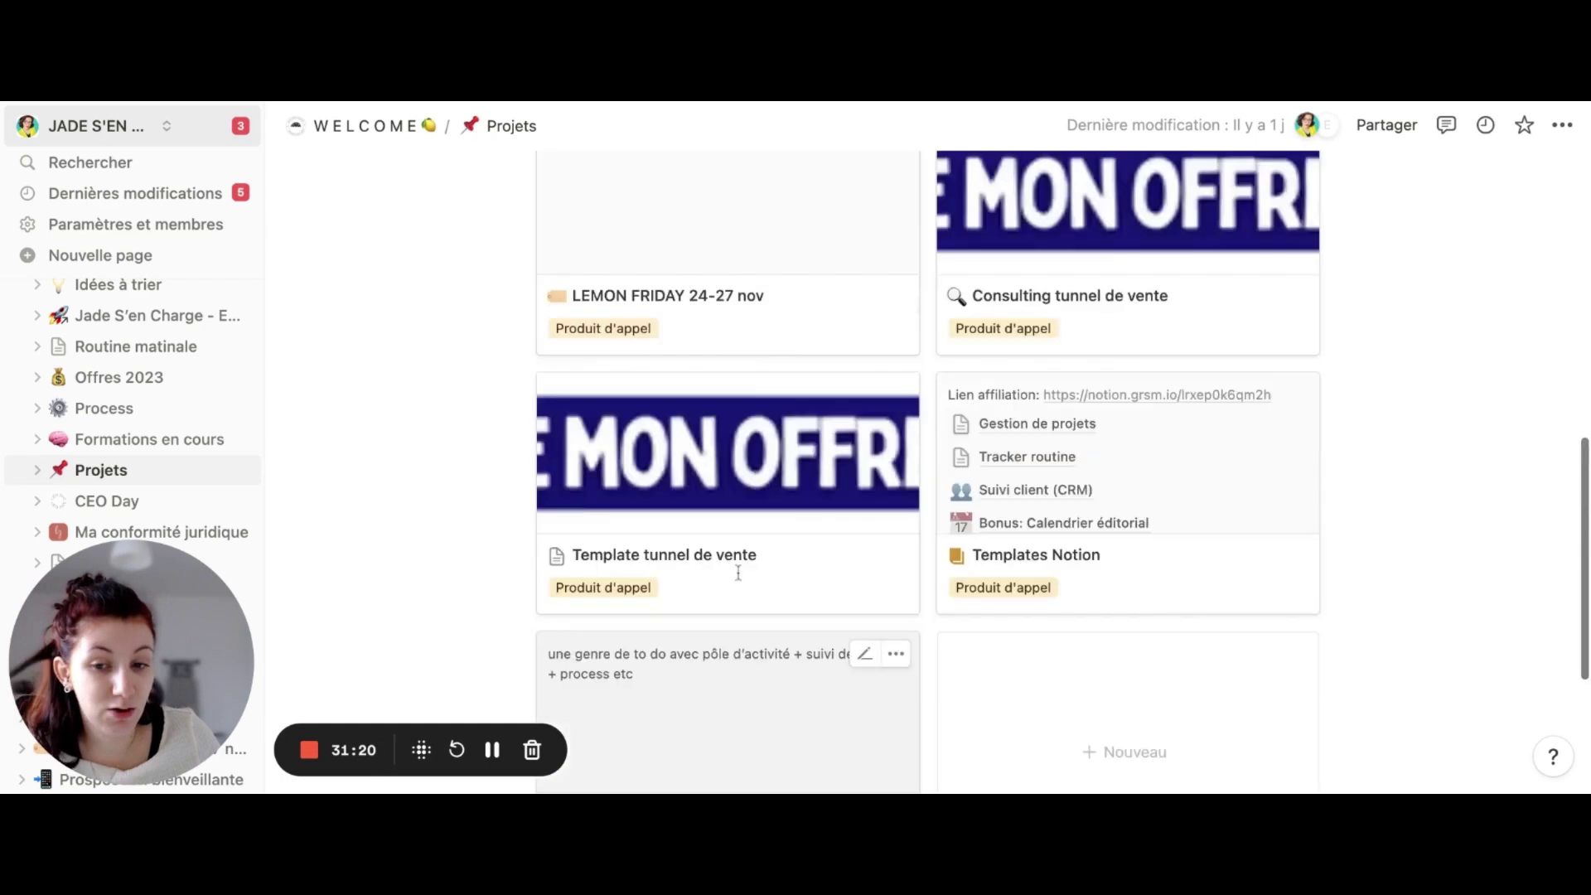
scroll(813, 470, up, 3)
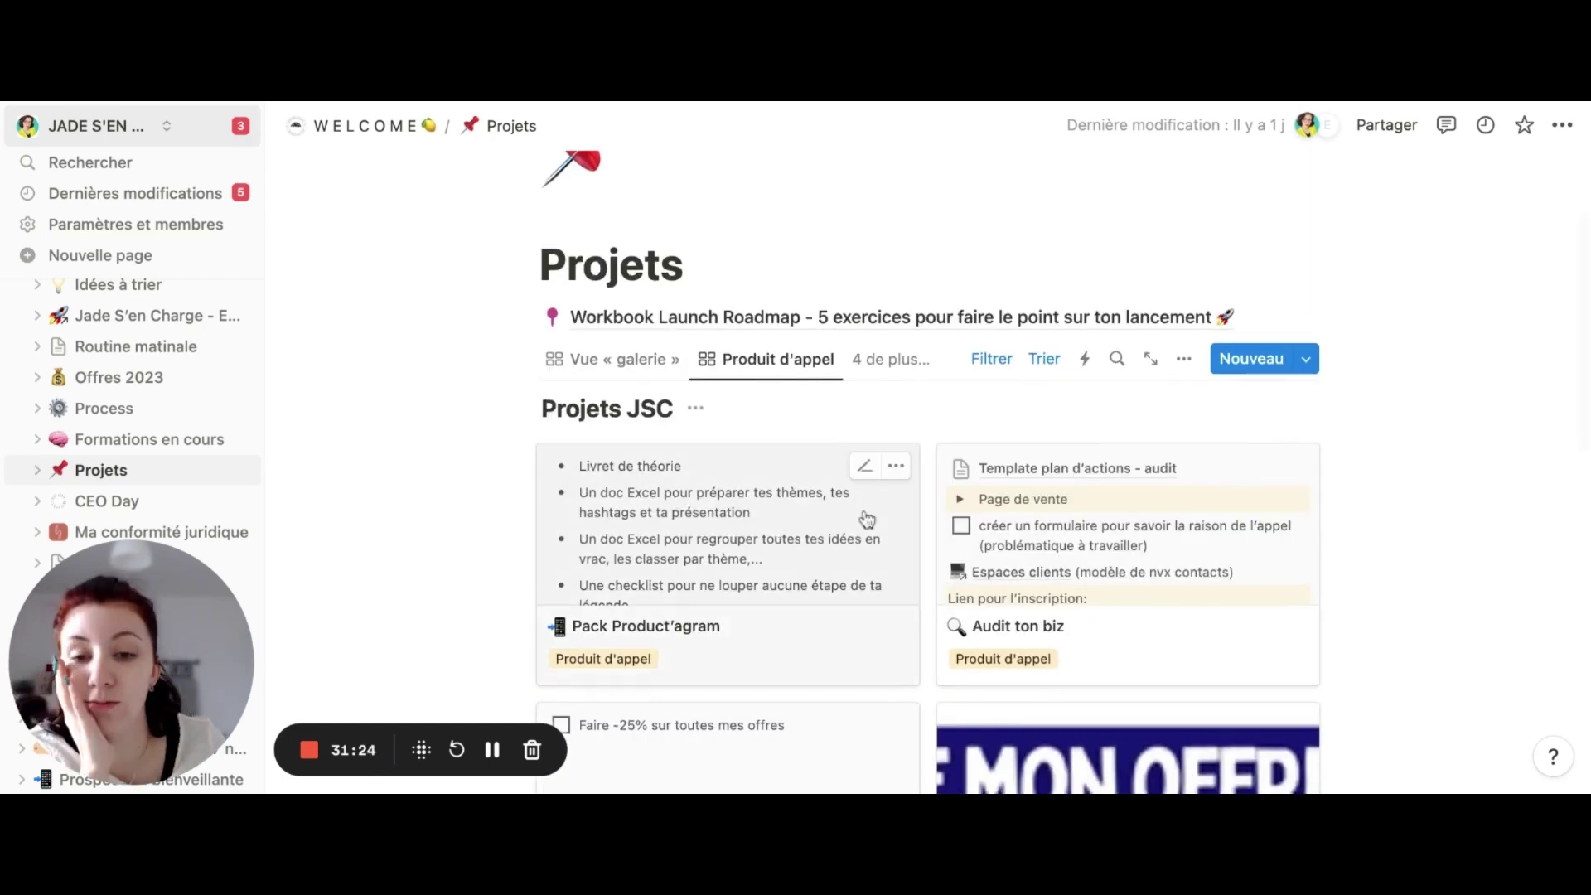
Display the Projets JSC database's Coaching view and examine its cards, followed by the Galerie view
click(889, 361)
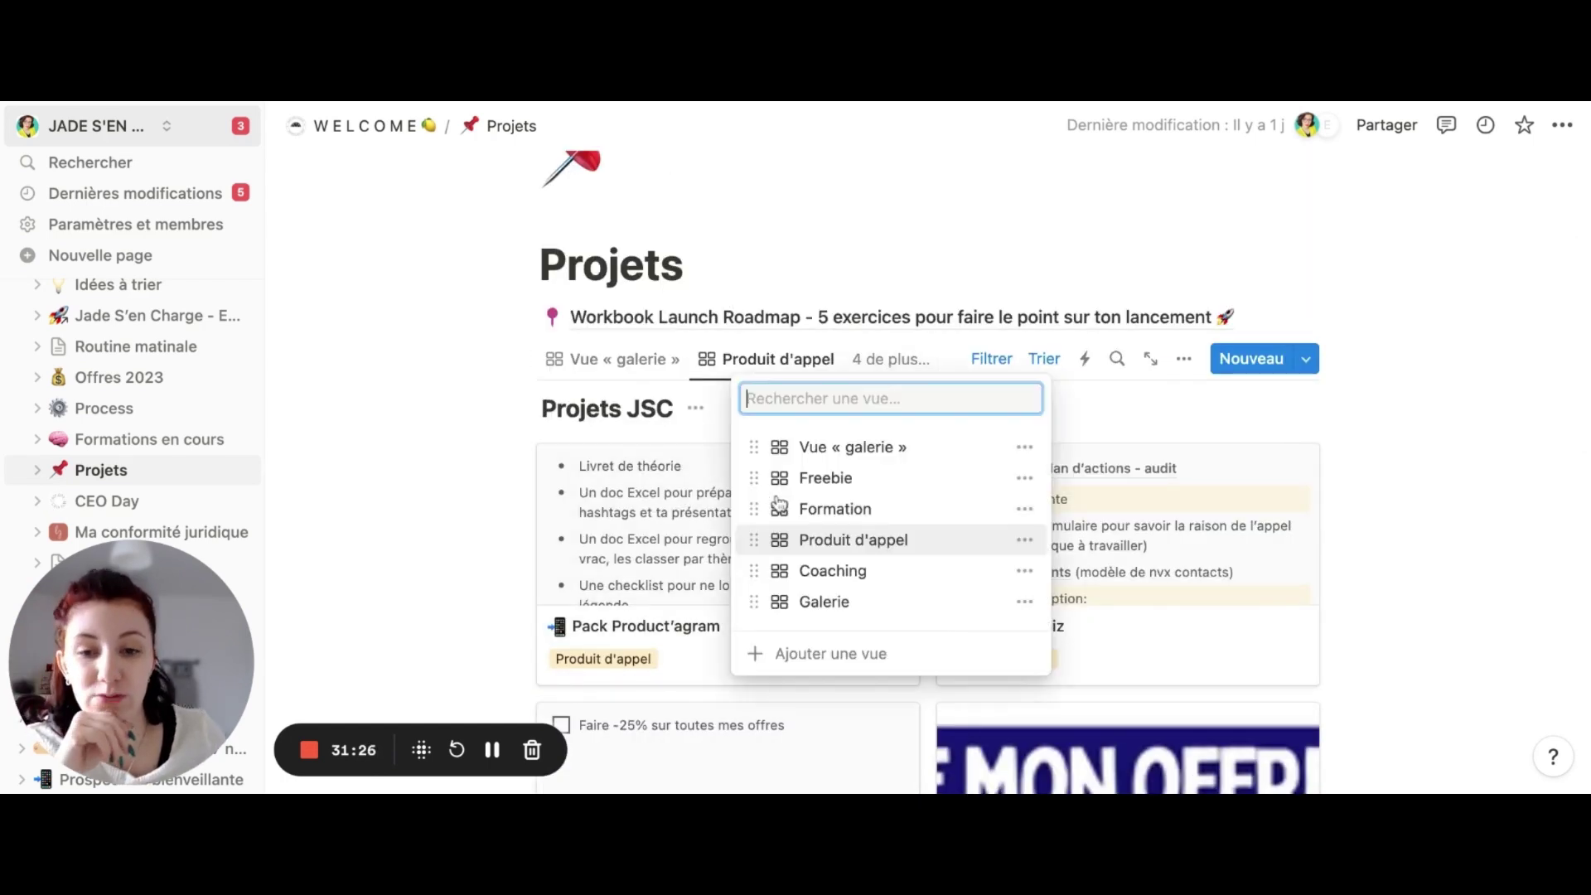
click(879, 572)
scroll(714, 611, down, 1)
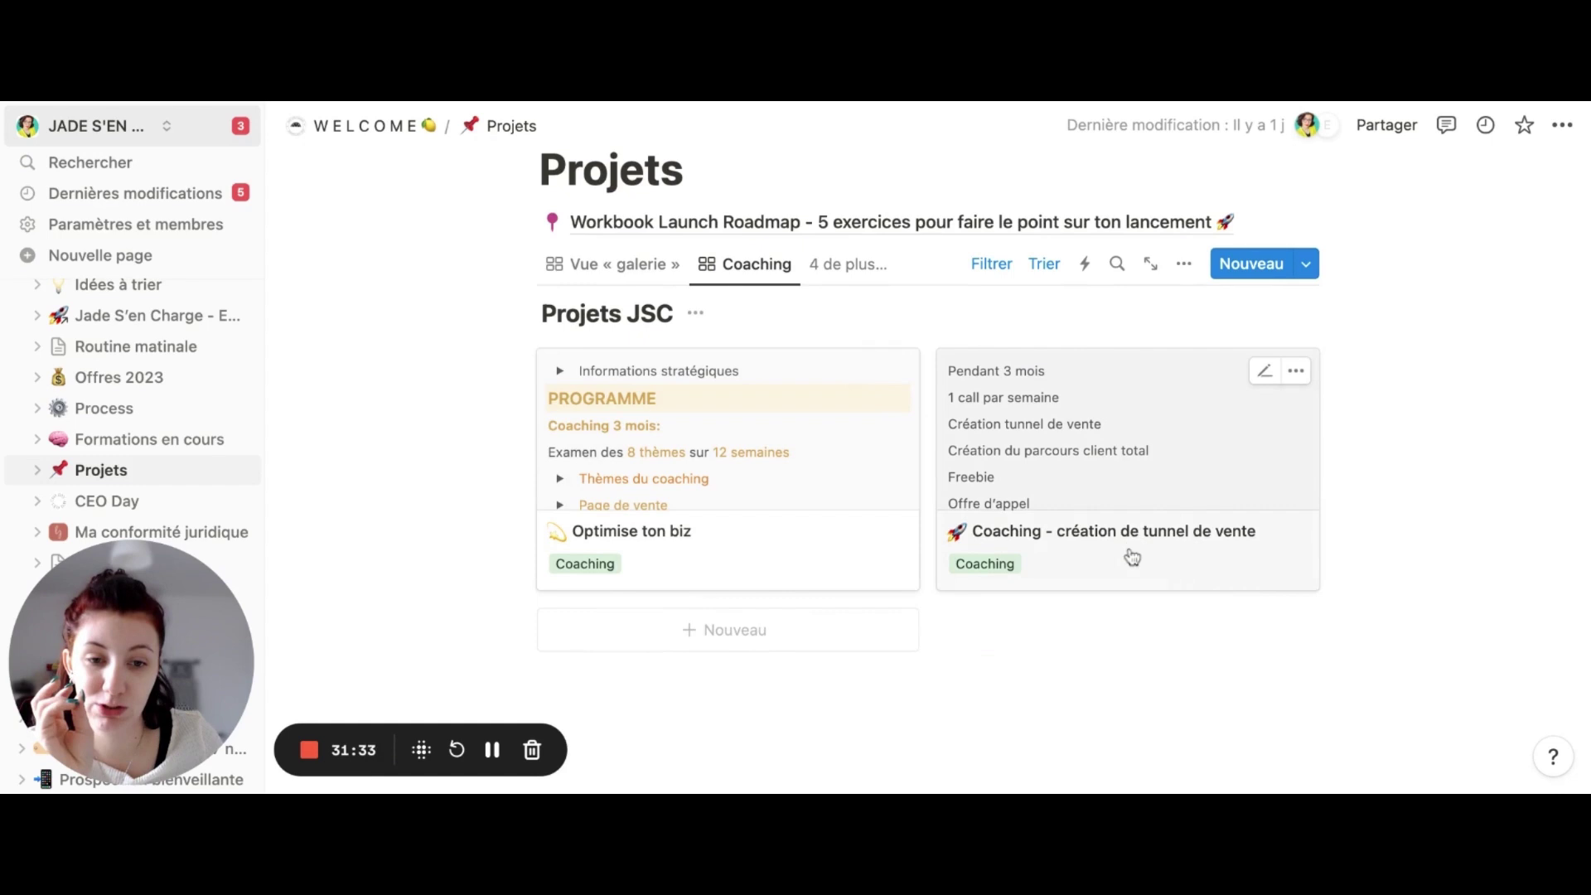
click(820, 270)
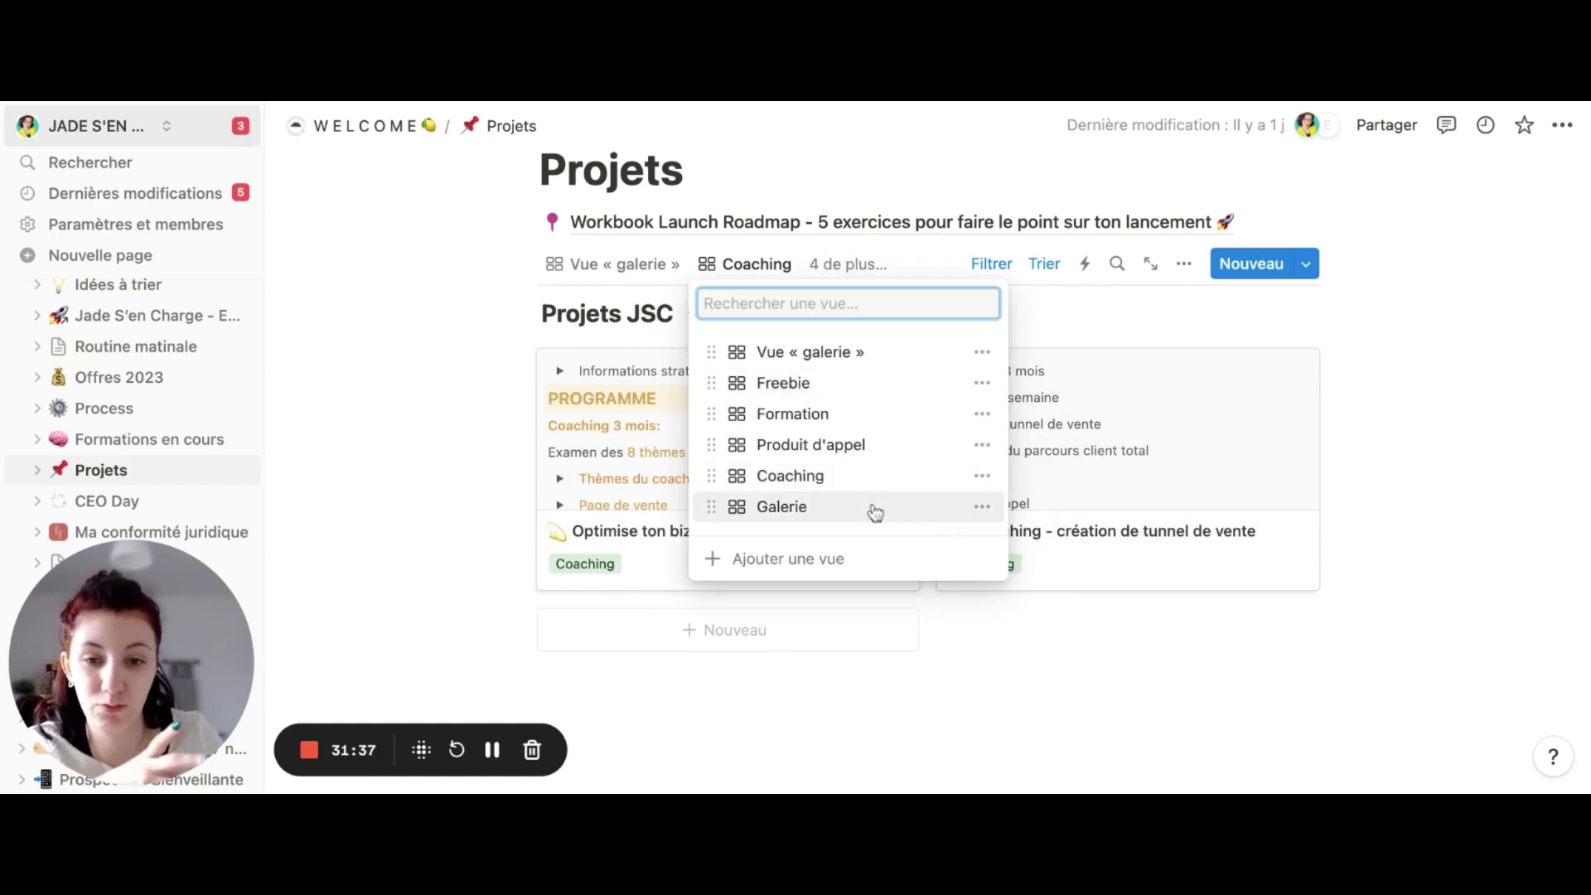
click(875, 513)
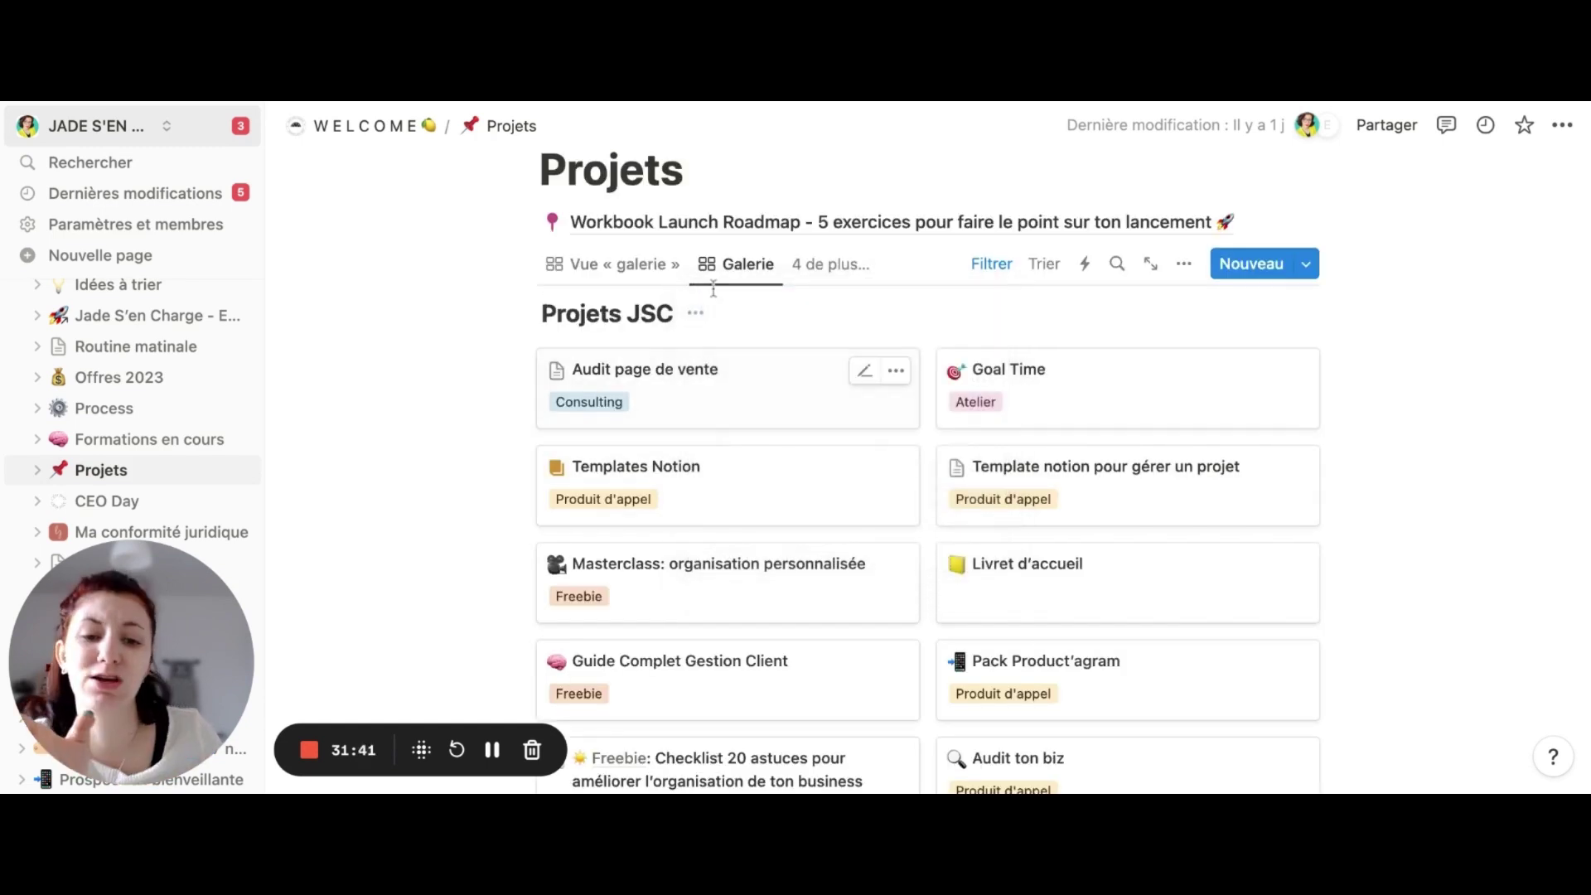
Return the Projets JSC database to Vue « galerie » and review every project's category and status through to Site internet
click(594, 267)
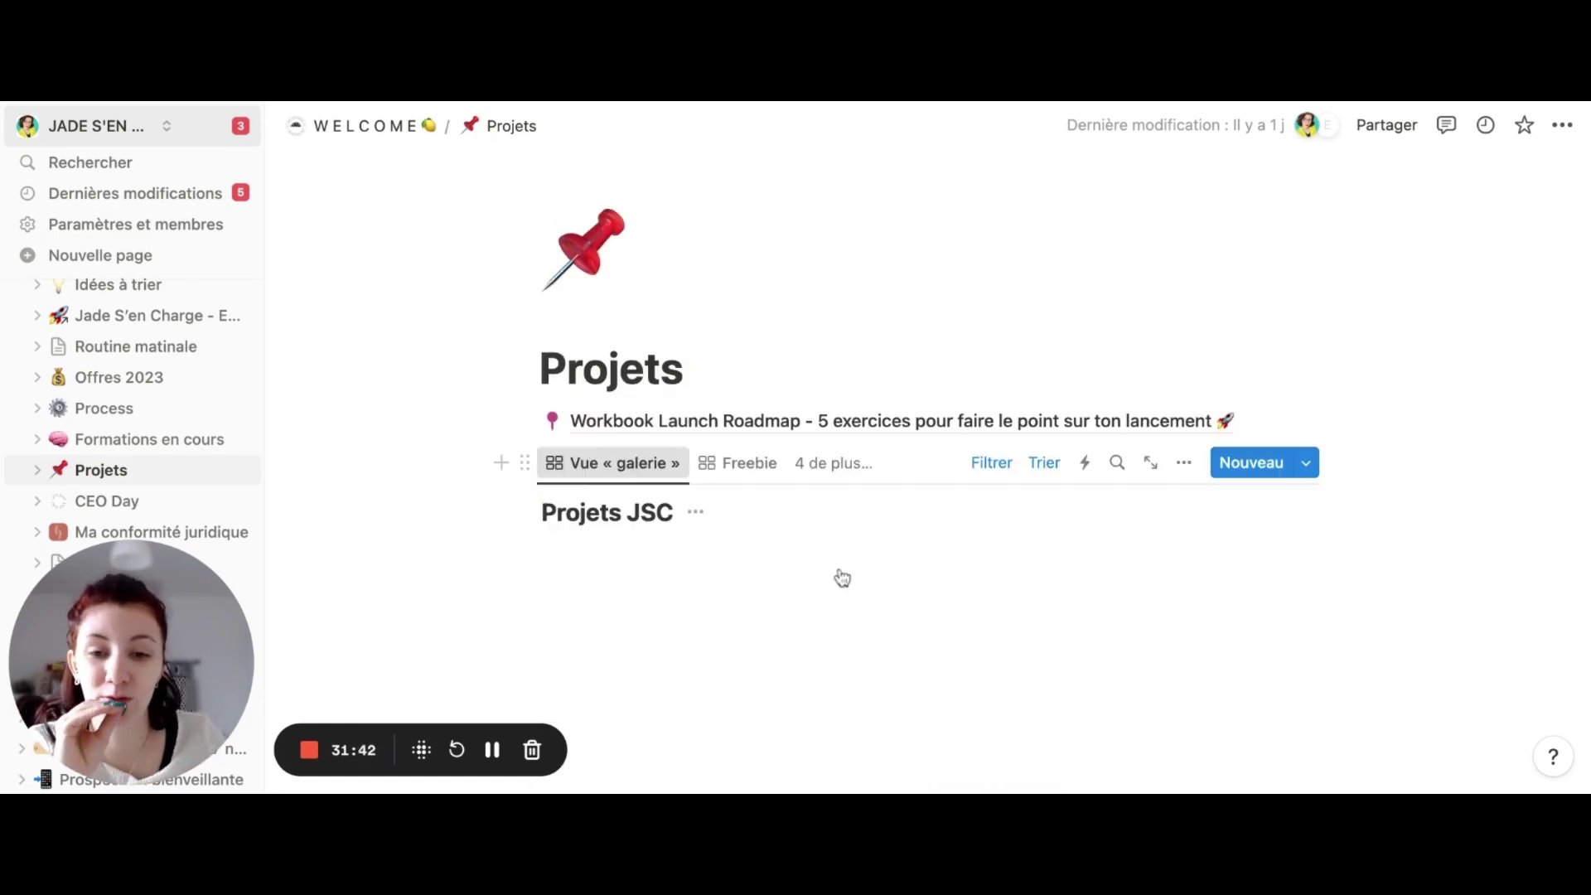
scroll(842, 578, down, 5)
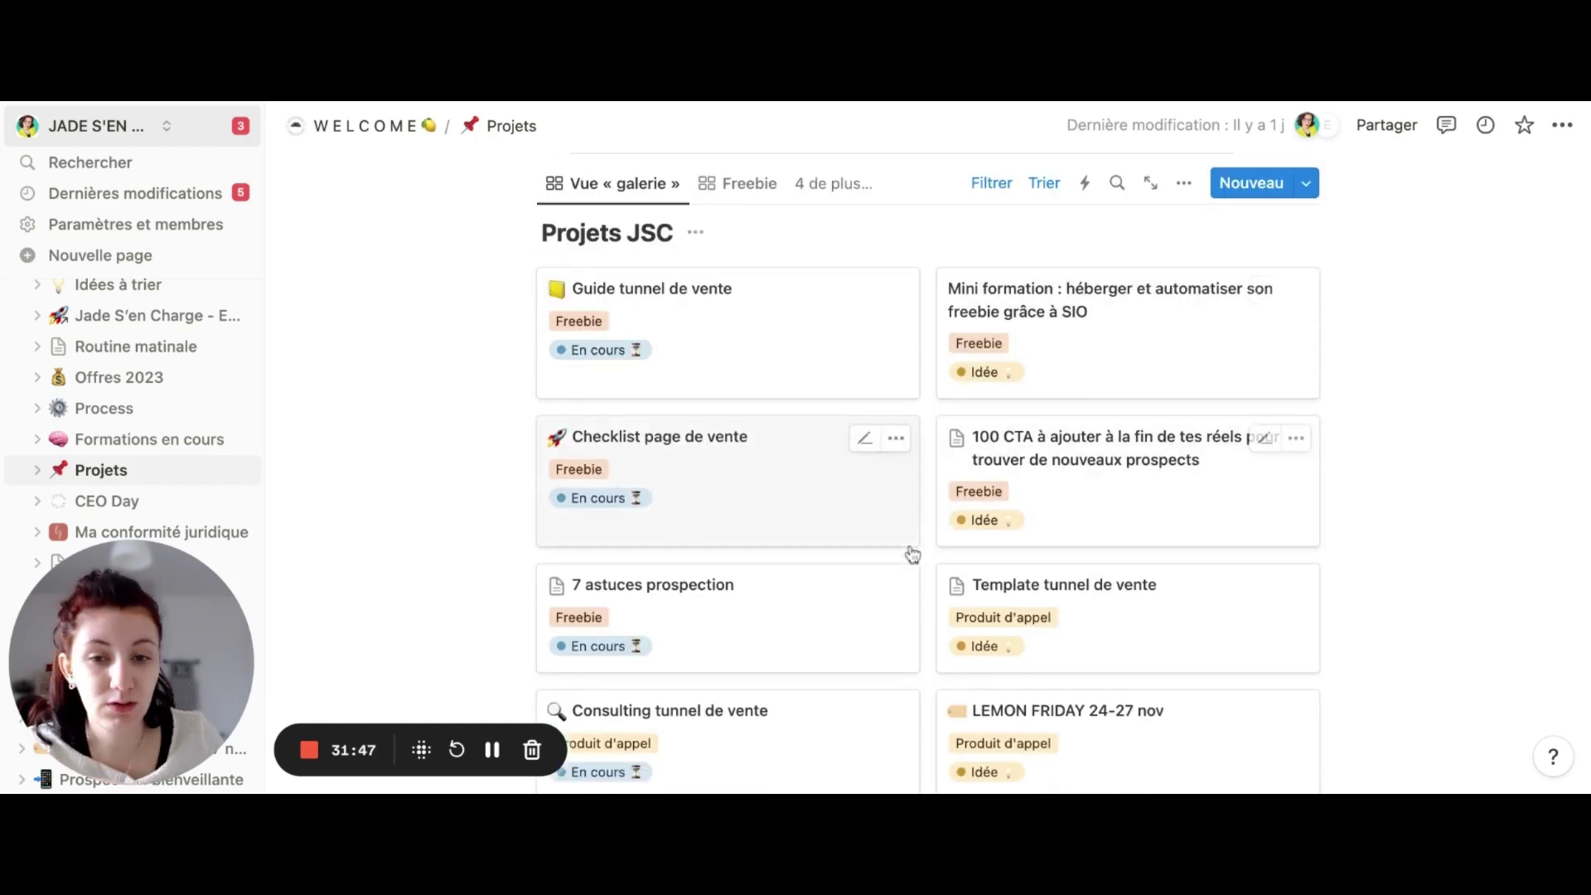
scroll(913, 554, down, 10)
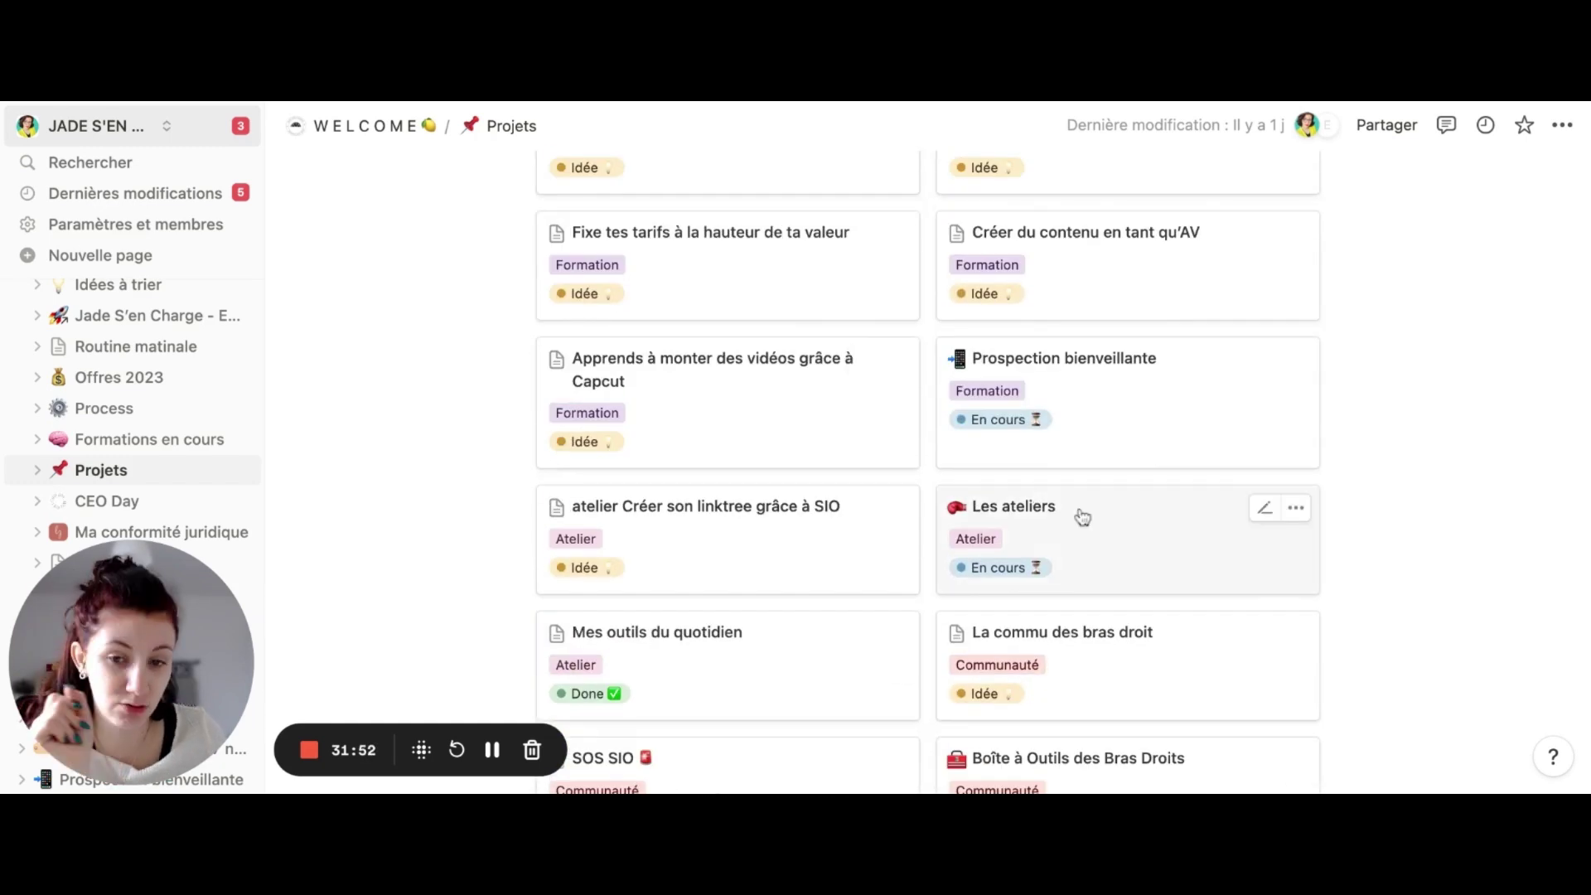
scroll(1083, 518, down, 5)
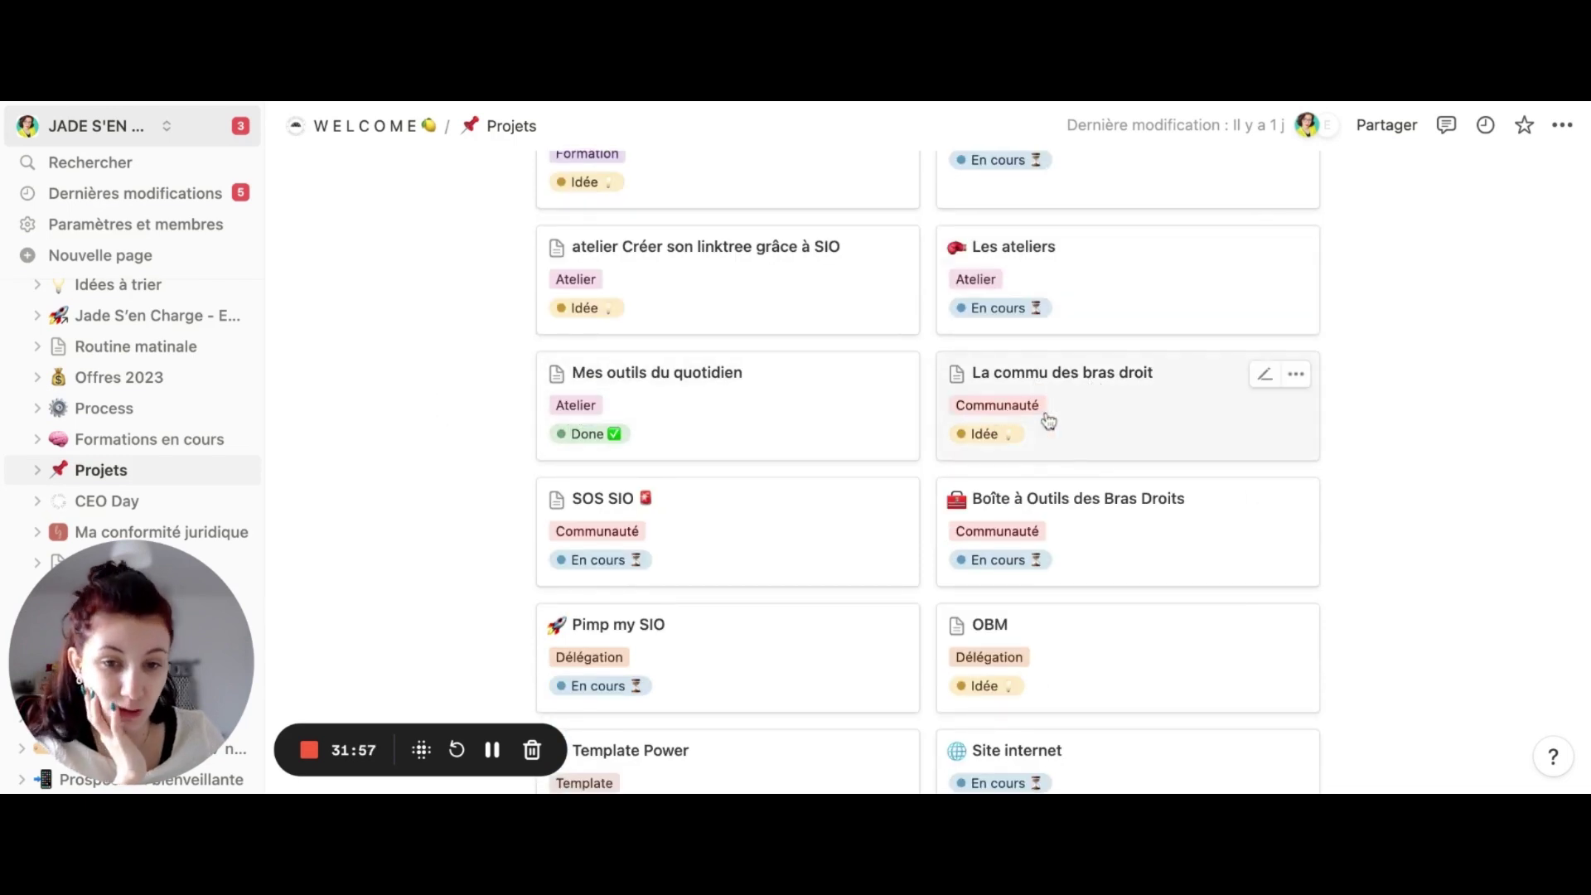
scroll(1048, 421, down, 3)
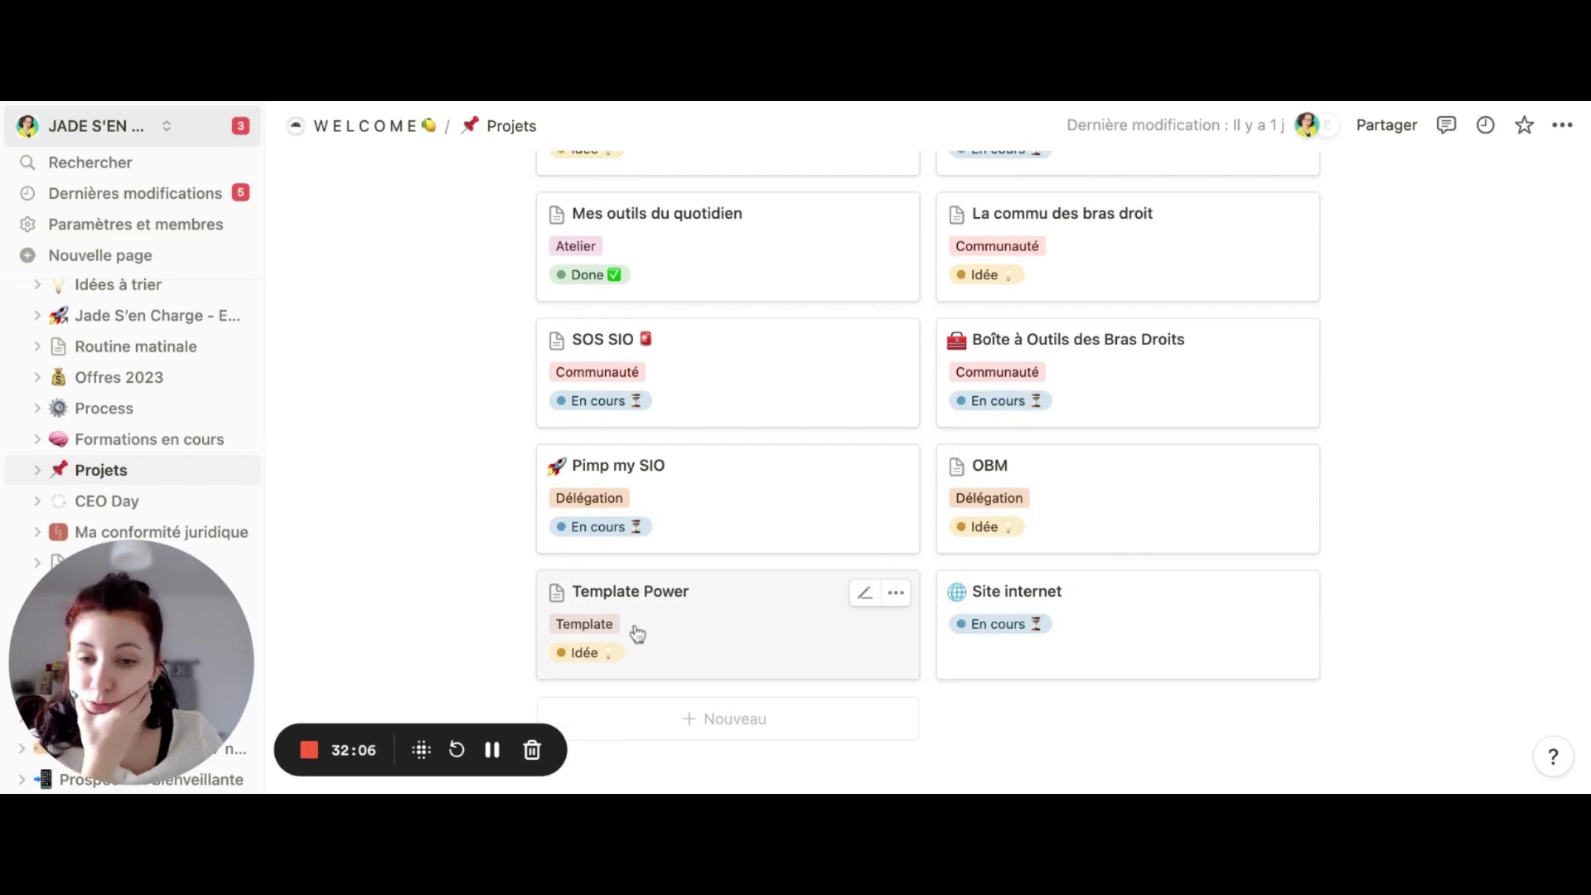
scroll(661, 597, up, 15)
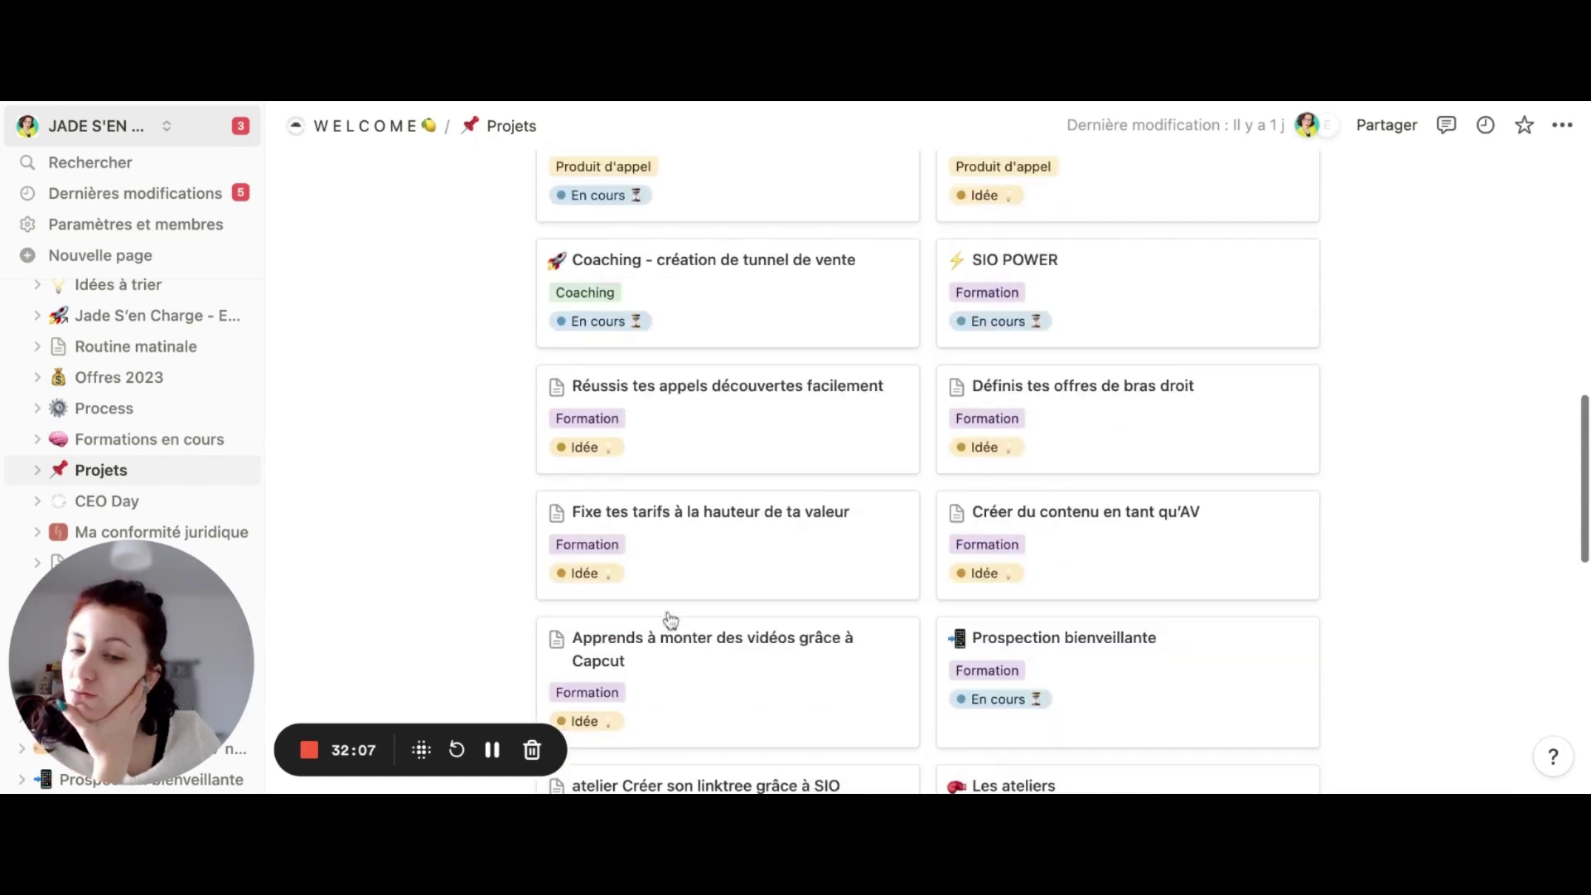
scroll(671, 621, up, 5)
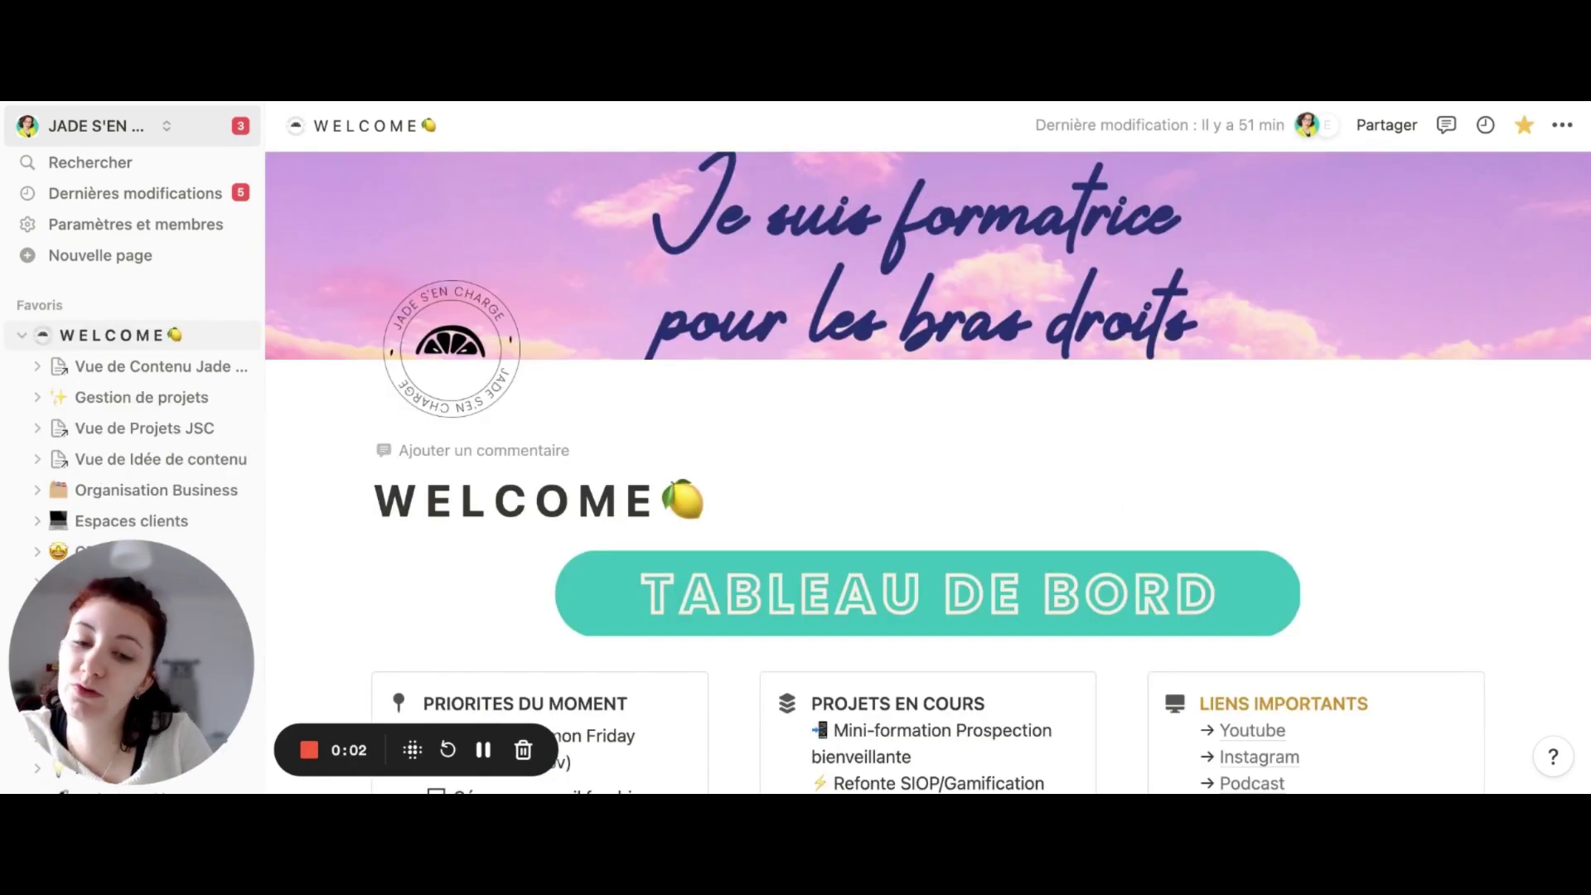
Review the WELCOME dashboard from the Lemon Friday priority through the two-week content list to the task board
scroll(723, 366, down, 5)
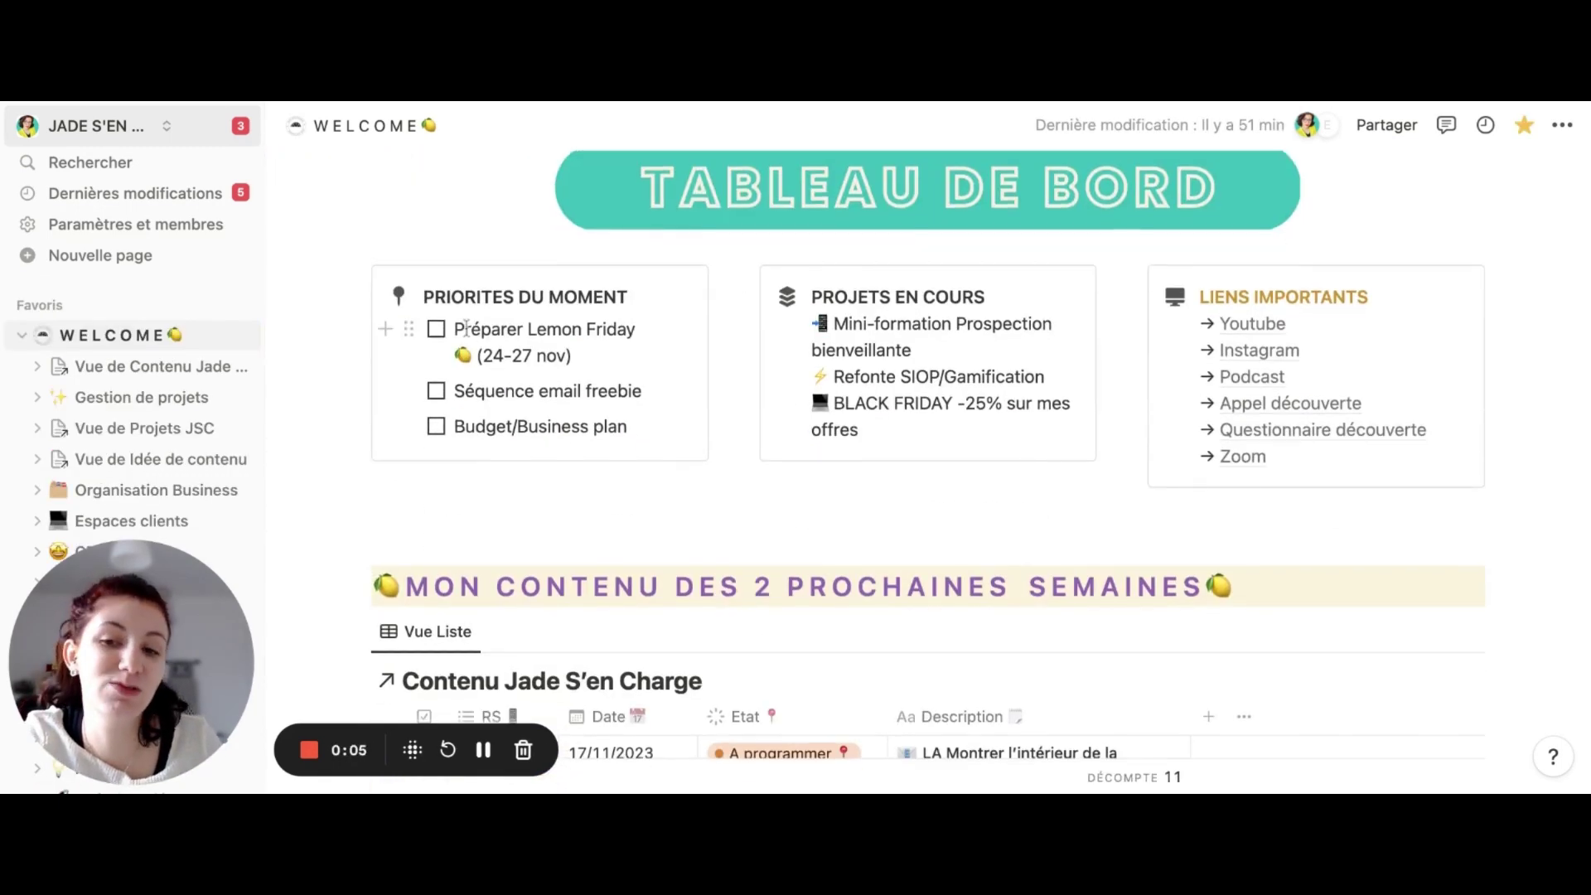
drag(527, 329, 639, 331)
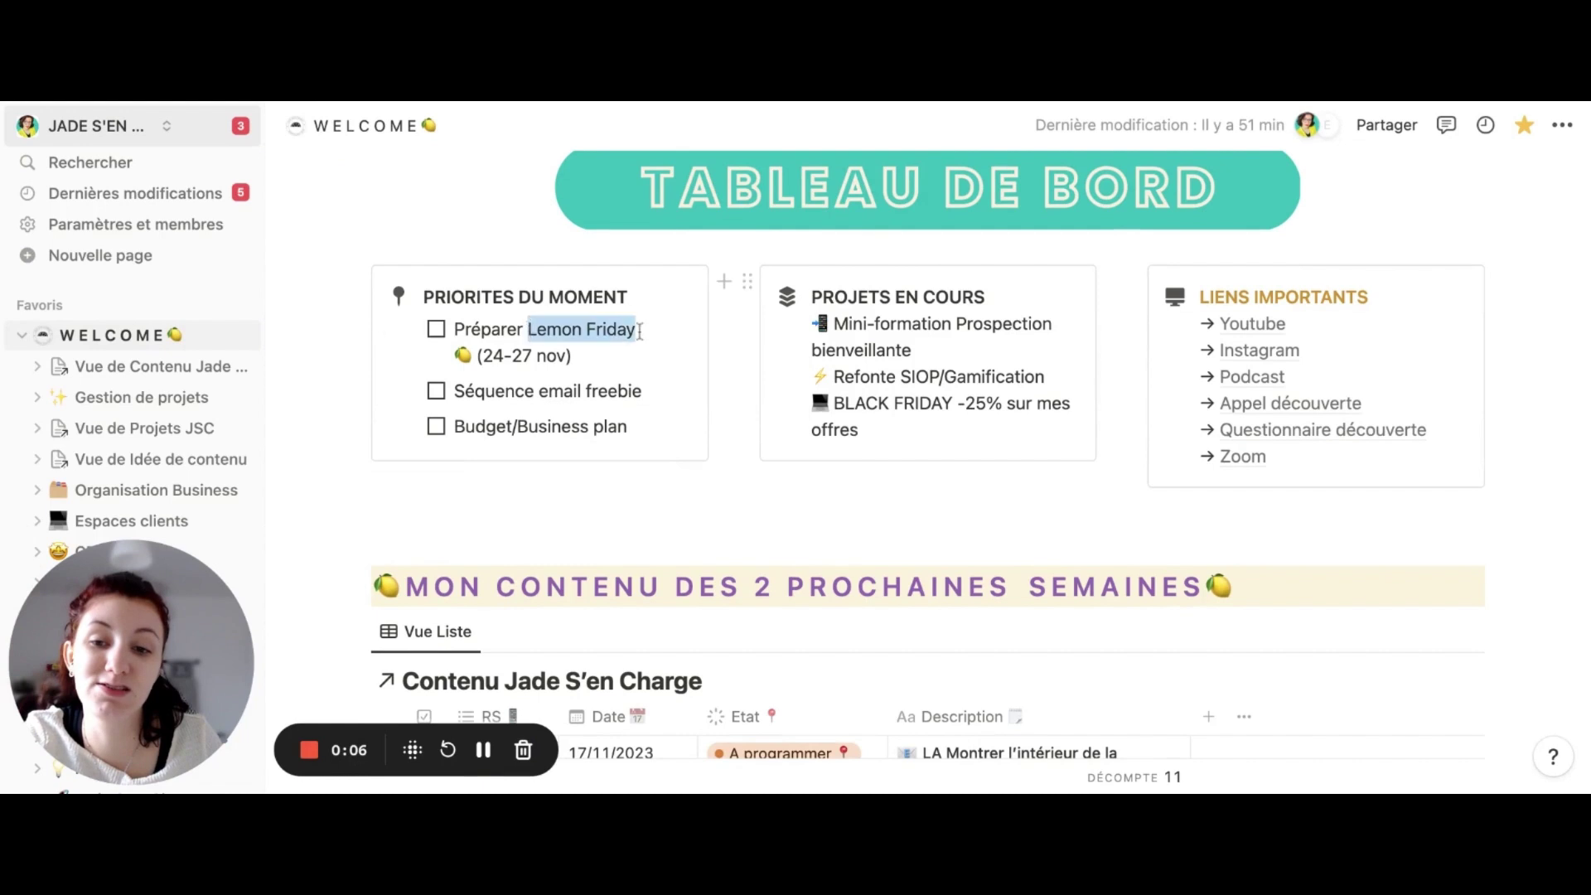
scroll(639, 332, down, 5)
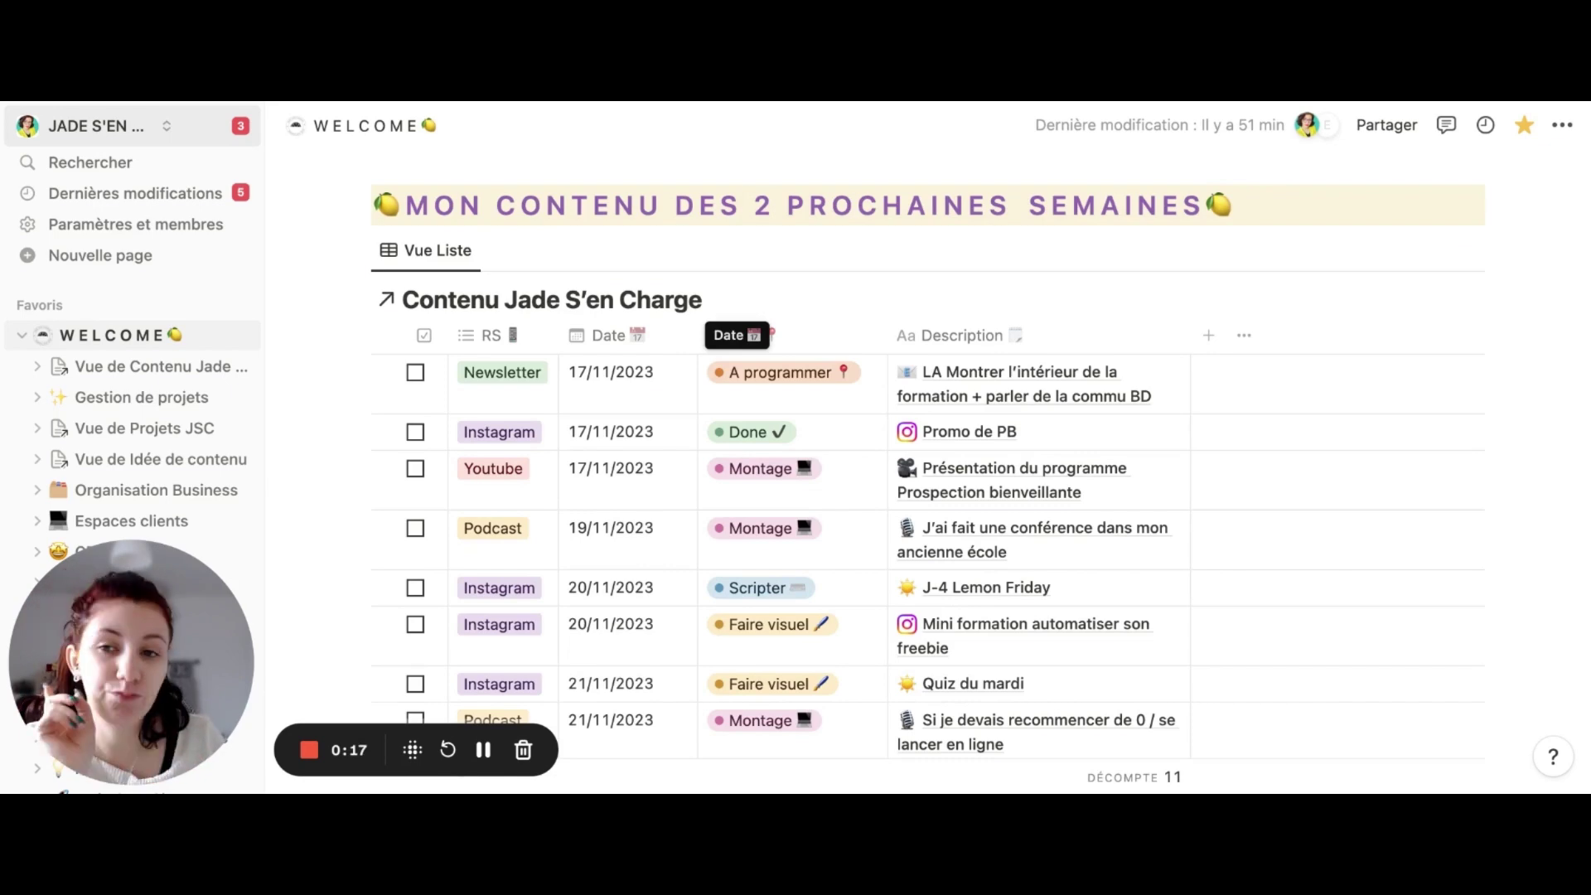
scroll(746, 331, down, 12)
scroll(746, 373, down, 3)
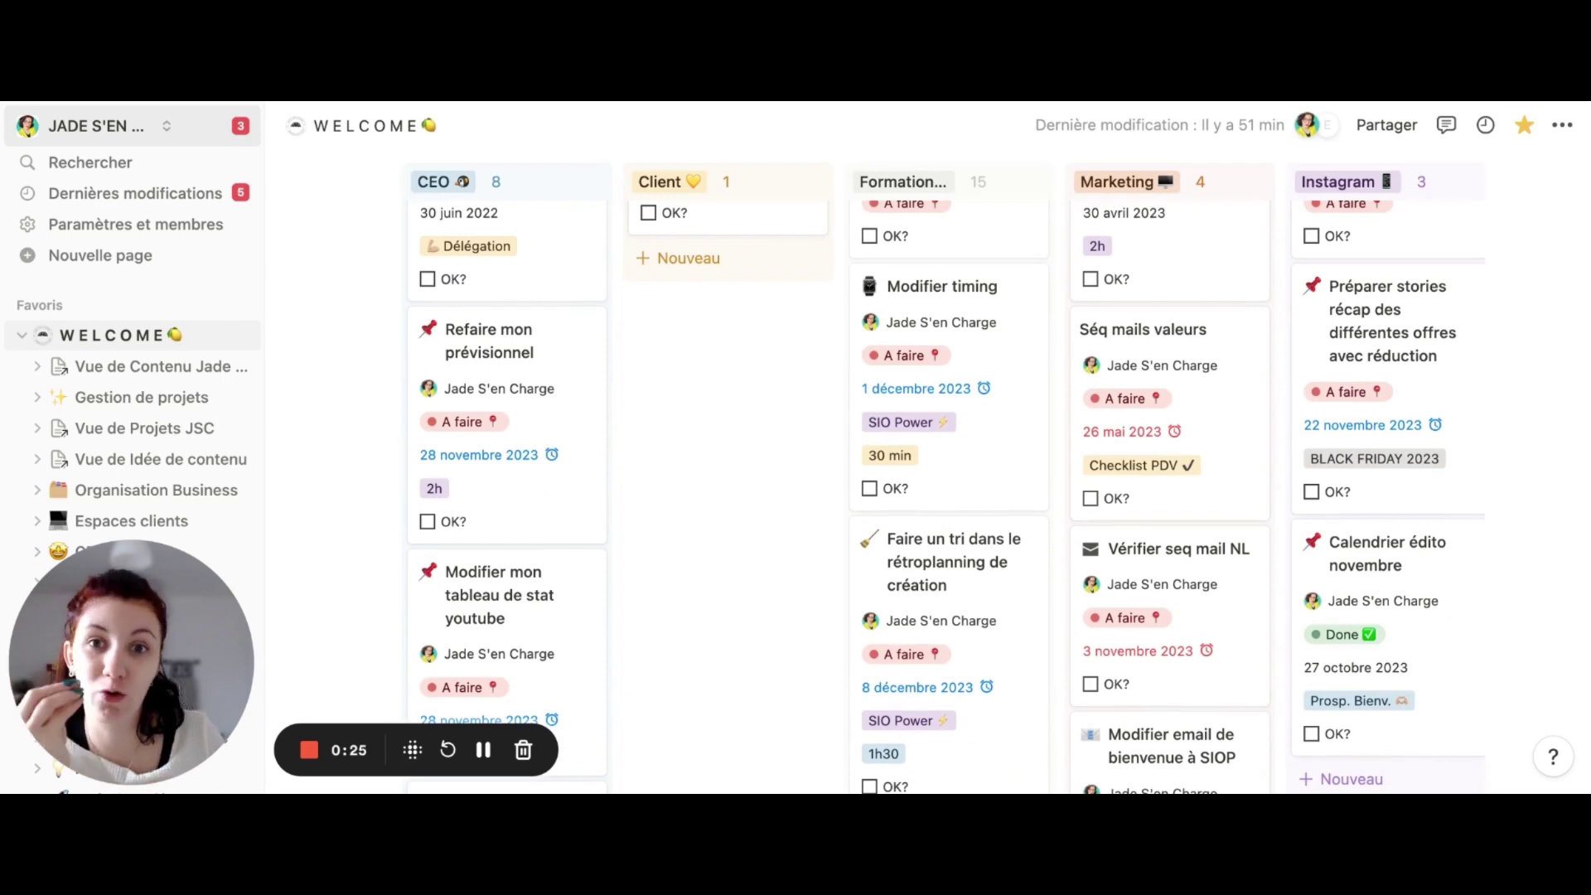
Open the Récap des offres -25% card from the task board's CEO column and expand its Caché list to examine the Pimp offers
scroll(944, 472, down, 5)
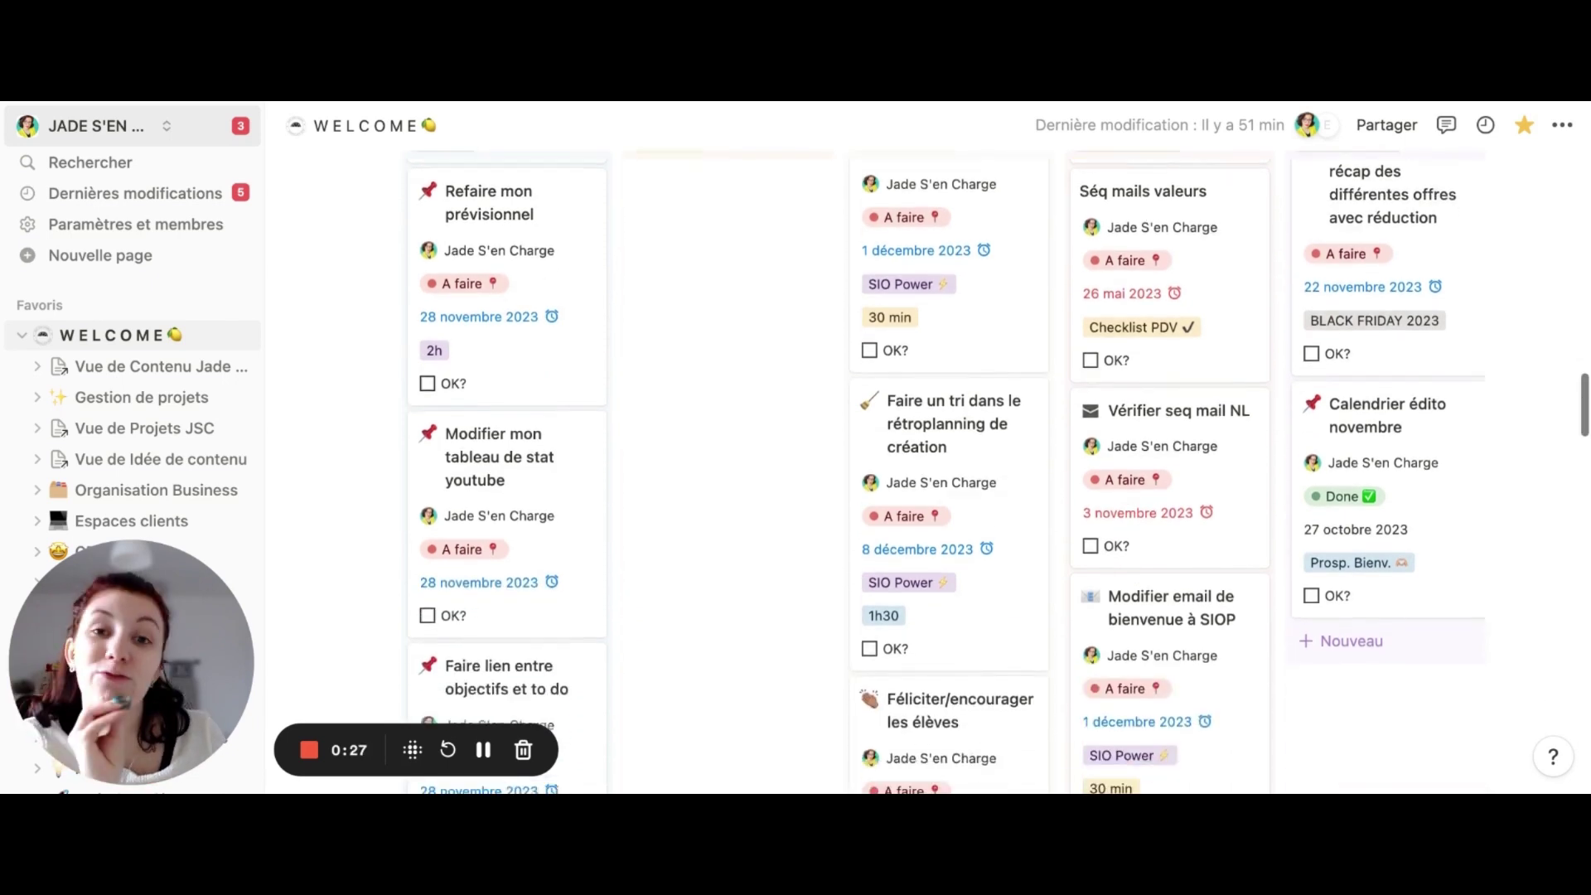
scroll(945, 472, down, 6)
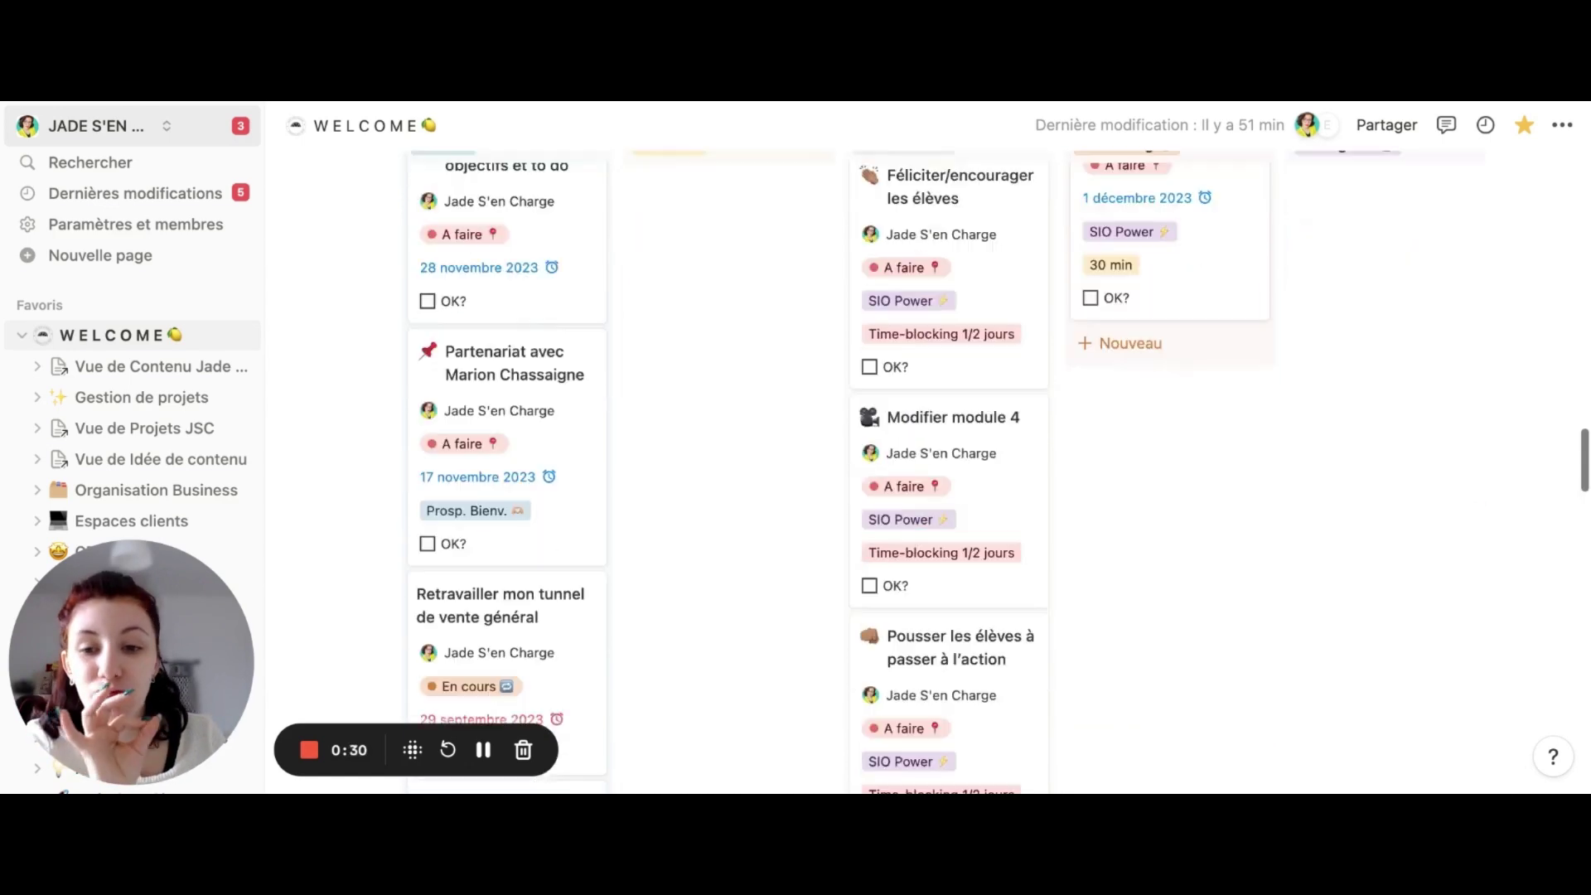
scroll(945, 472, down, 5)
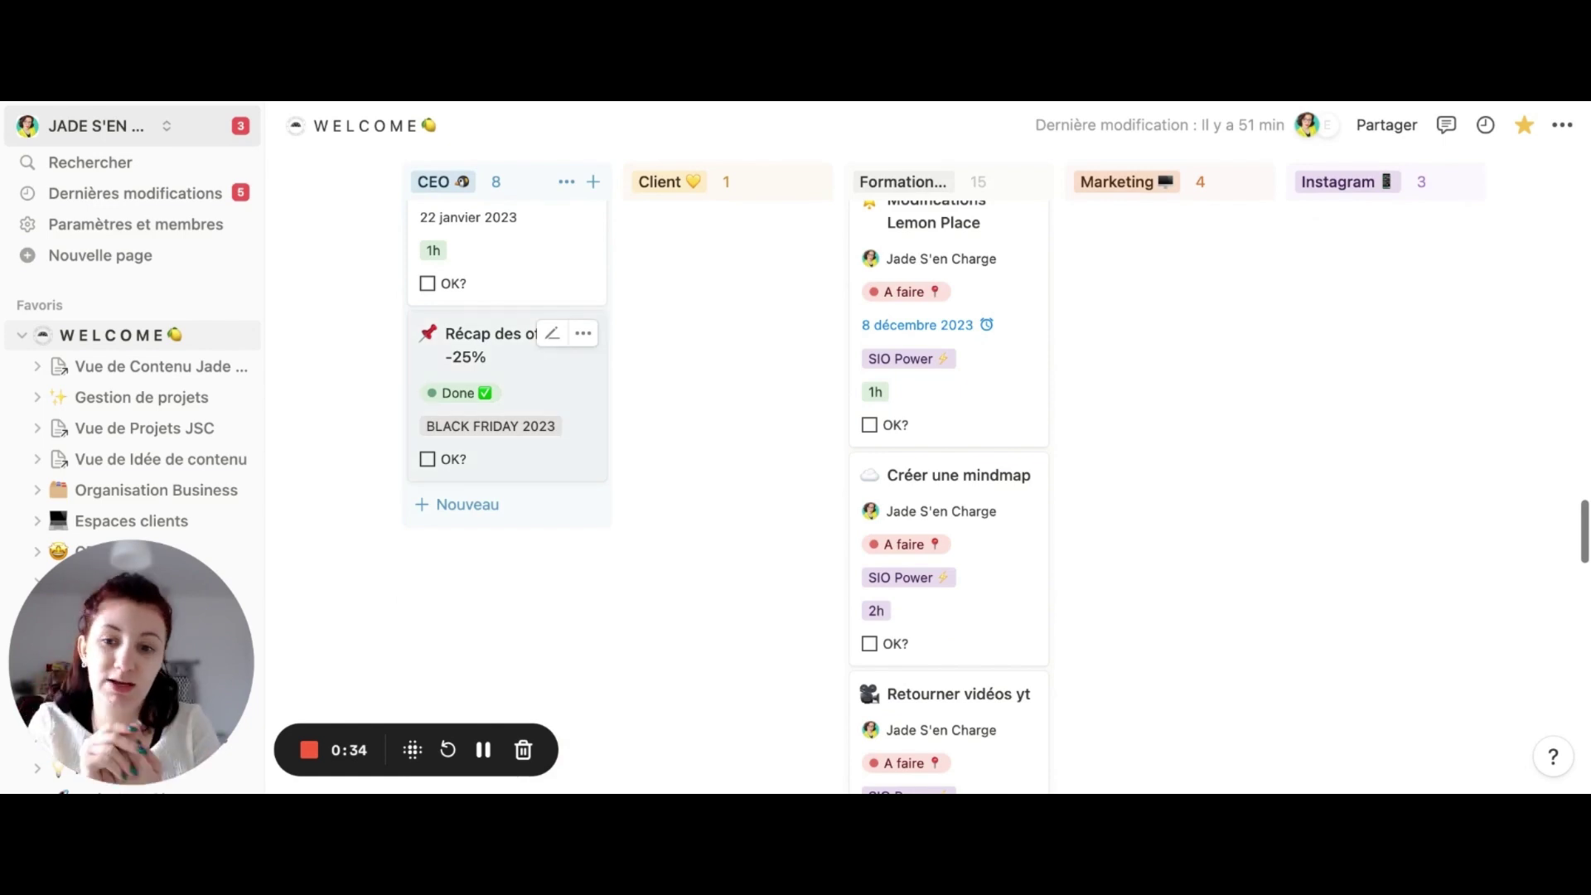
click(481, 357)
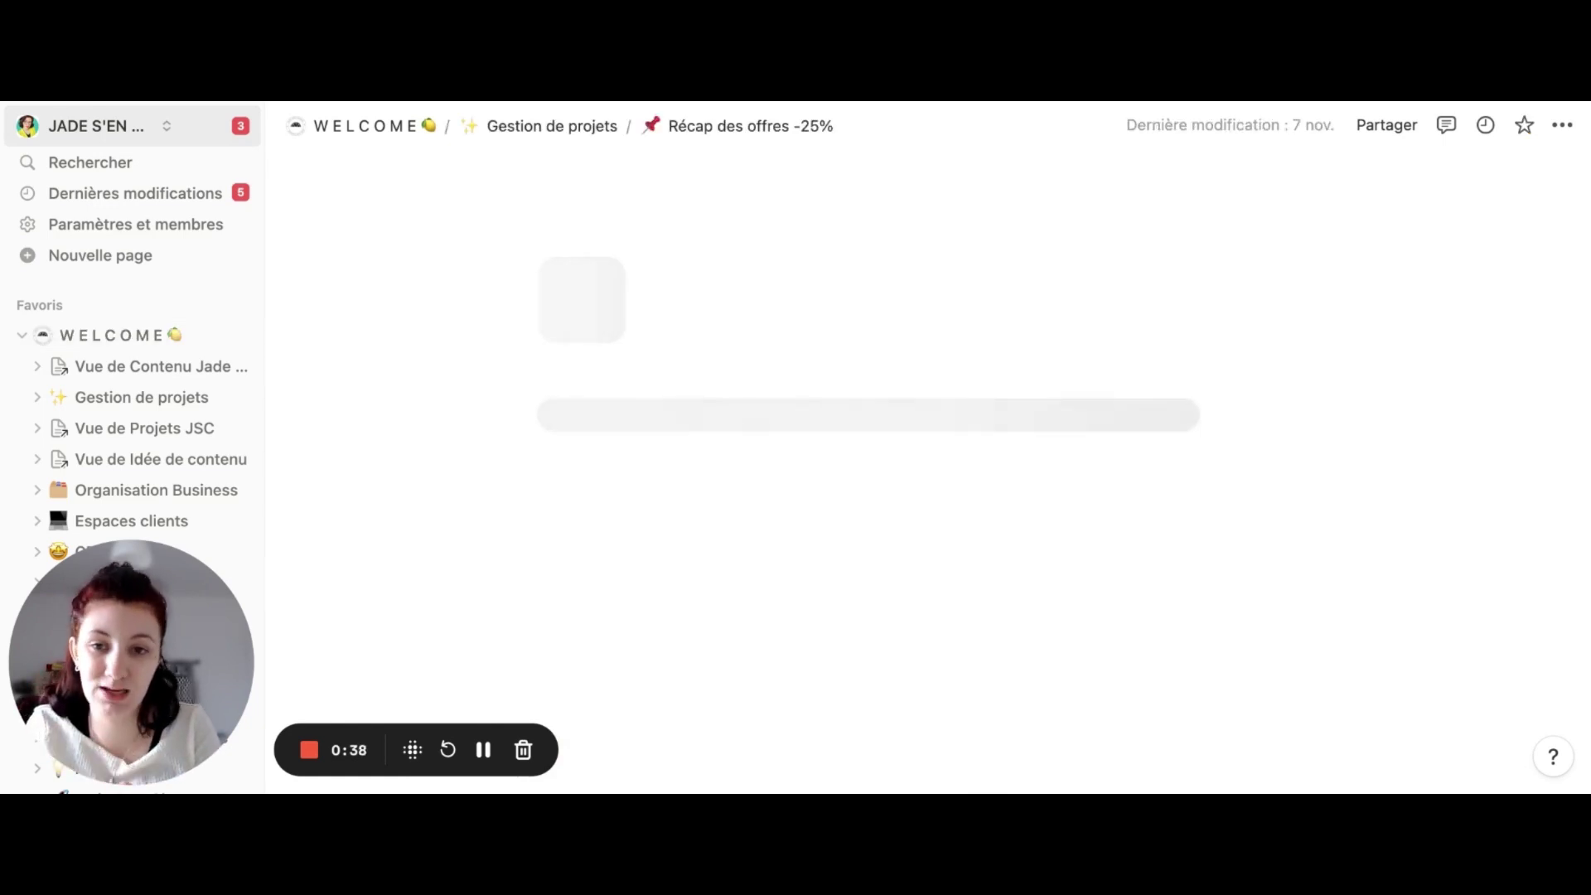
scroll(577, 305, down, 9)
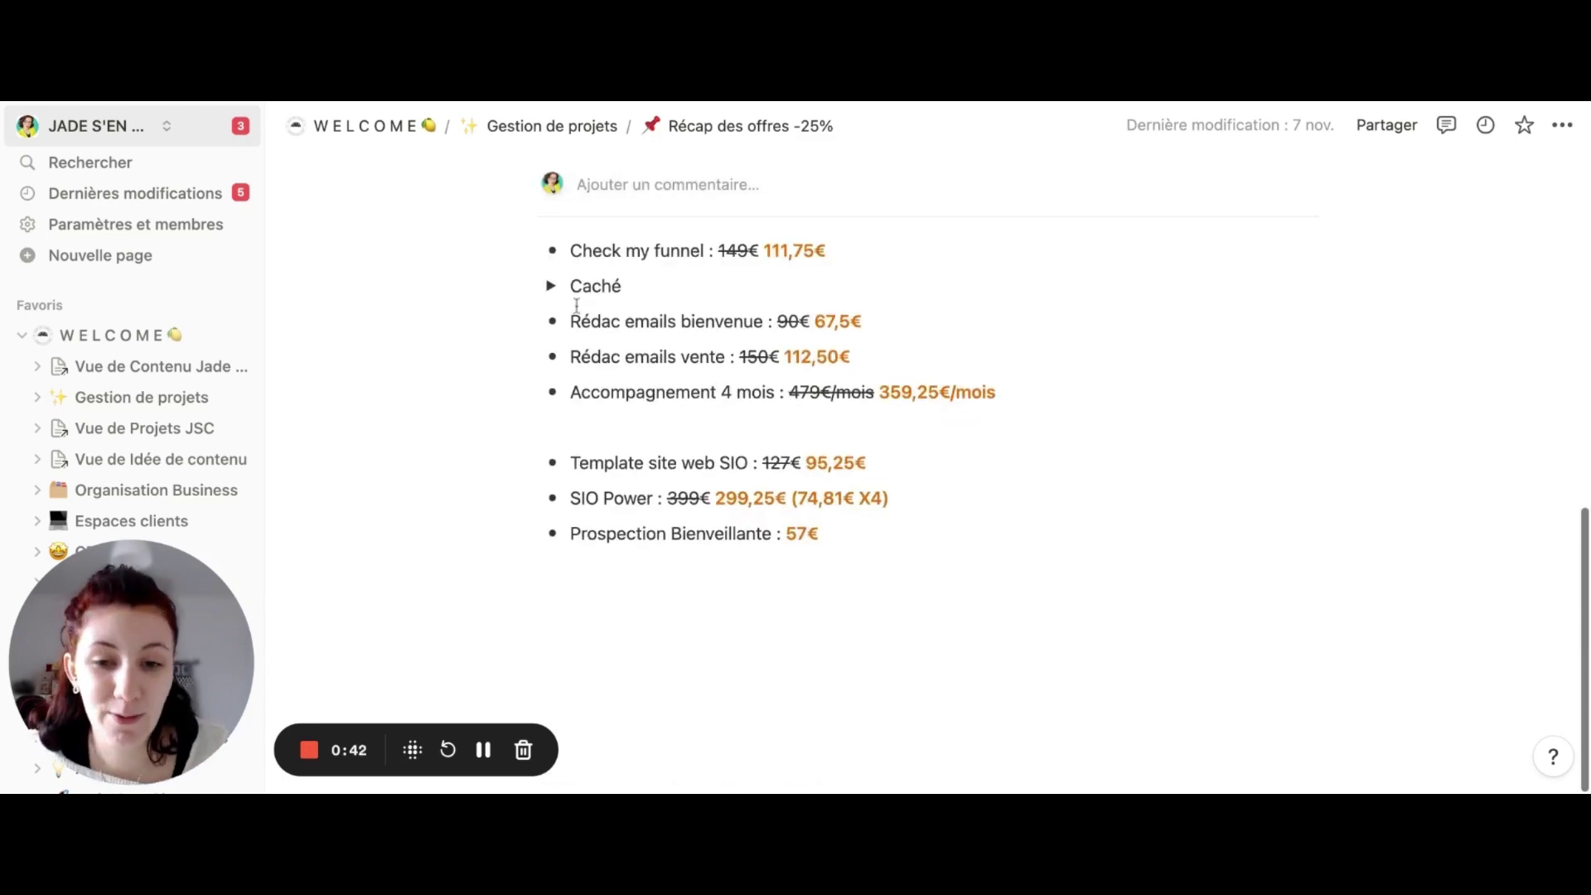
click(550, 285)
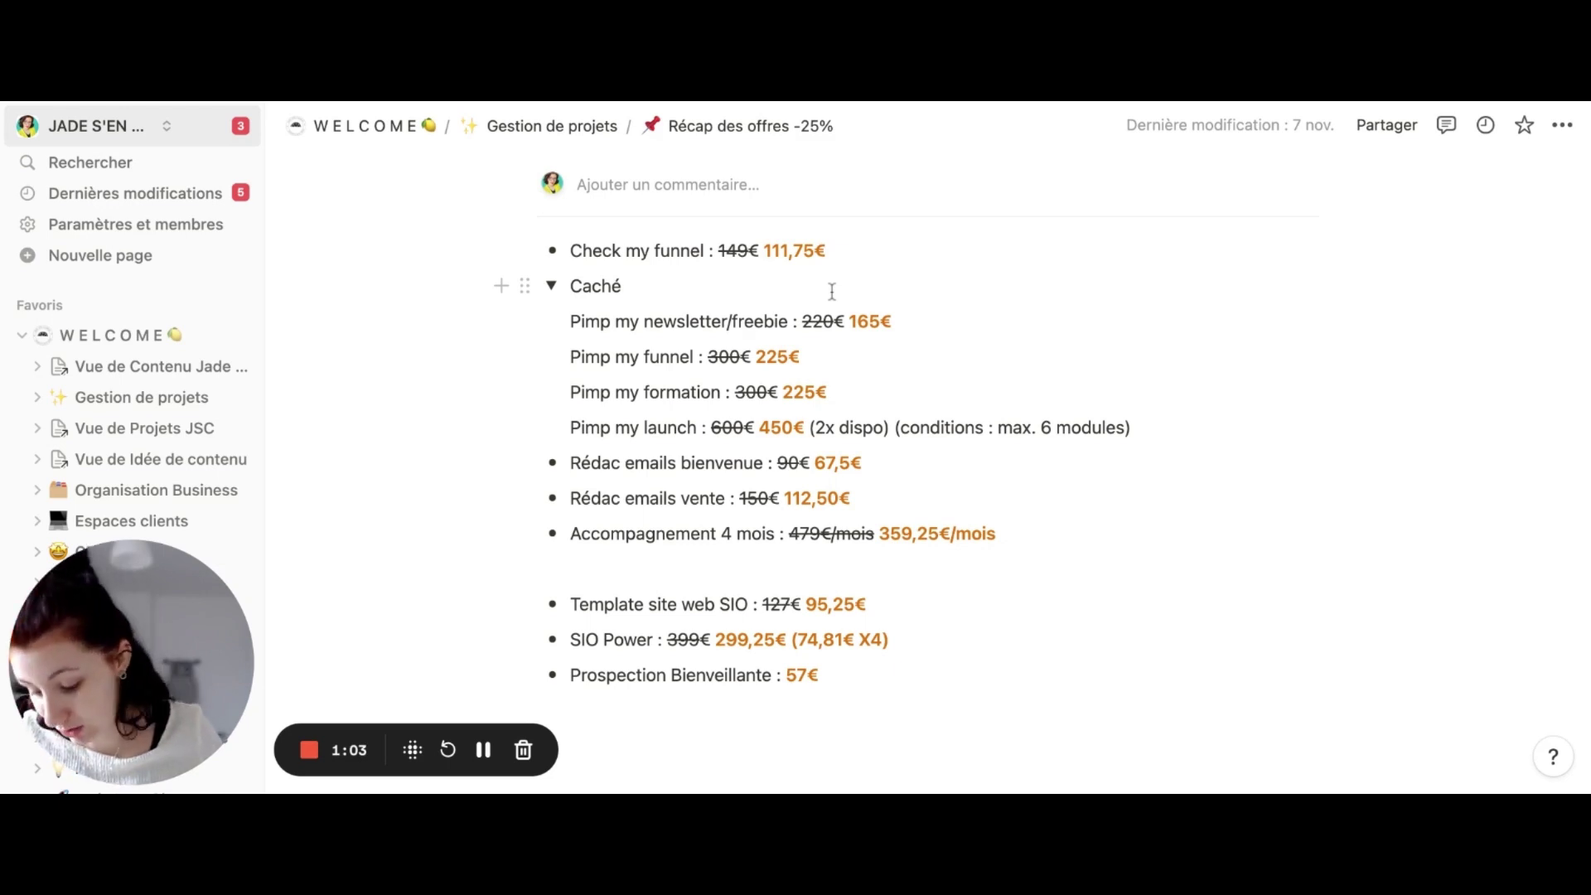
drag(494, 318, 993, 446)
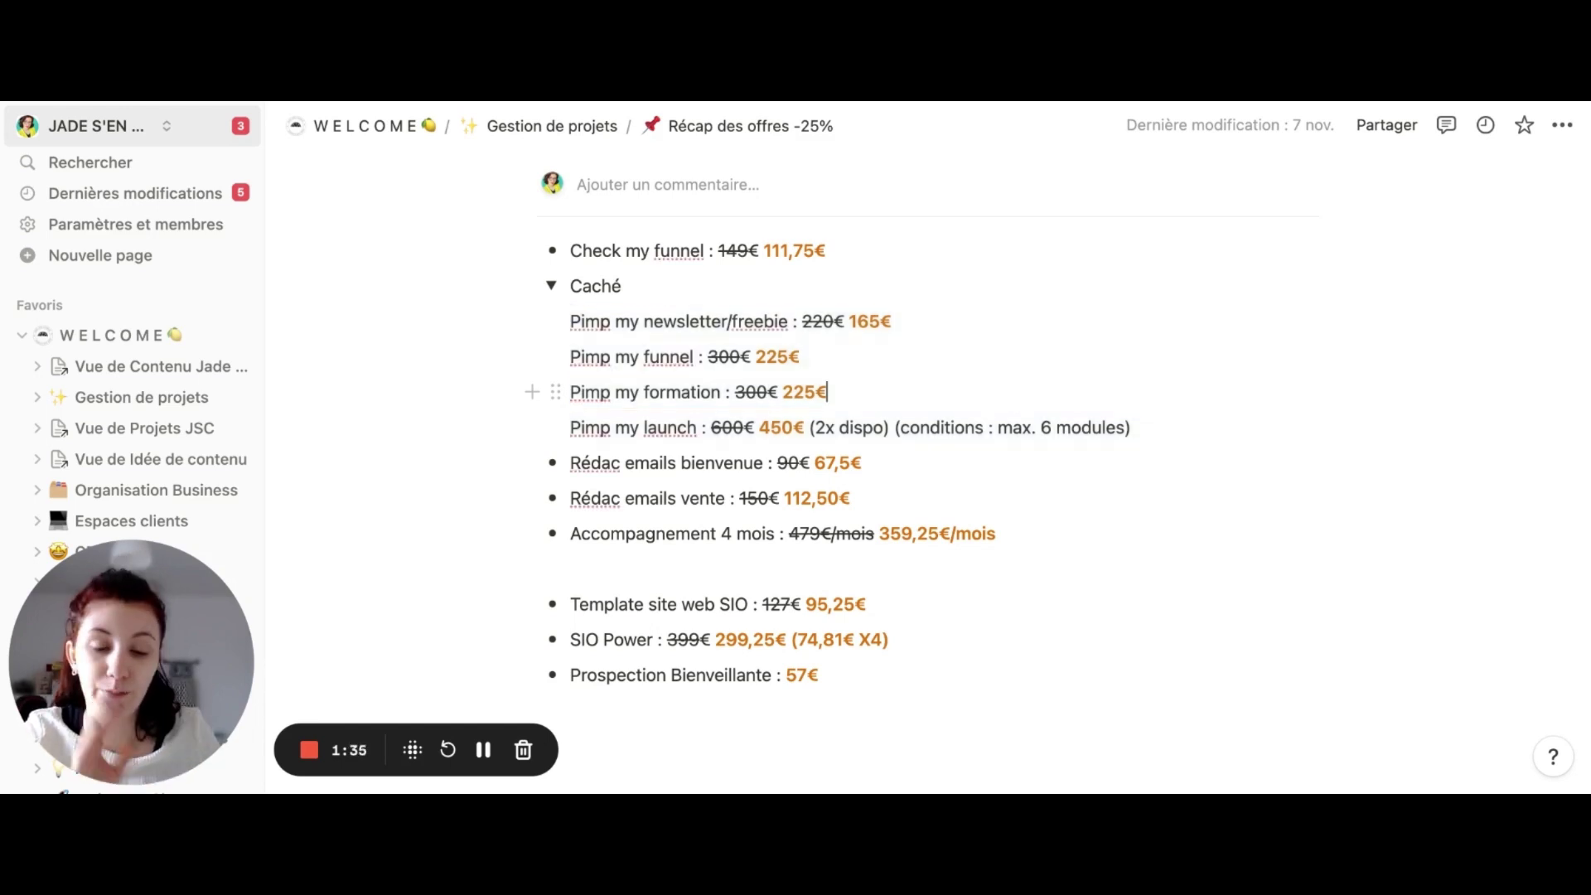
Add "(condition : max 6 modules)" after the discounted price on the Pimp my formation line
drag(895, 428, 1131, 428)
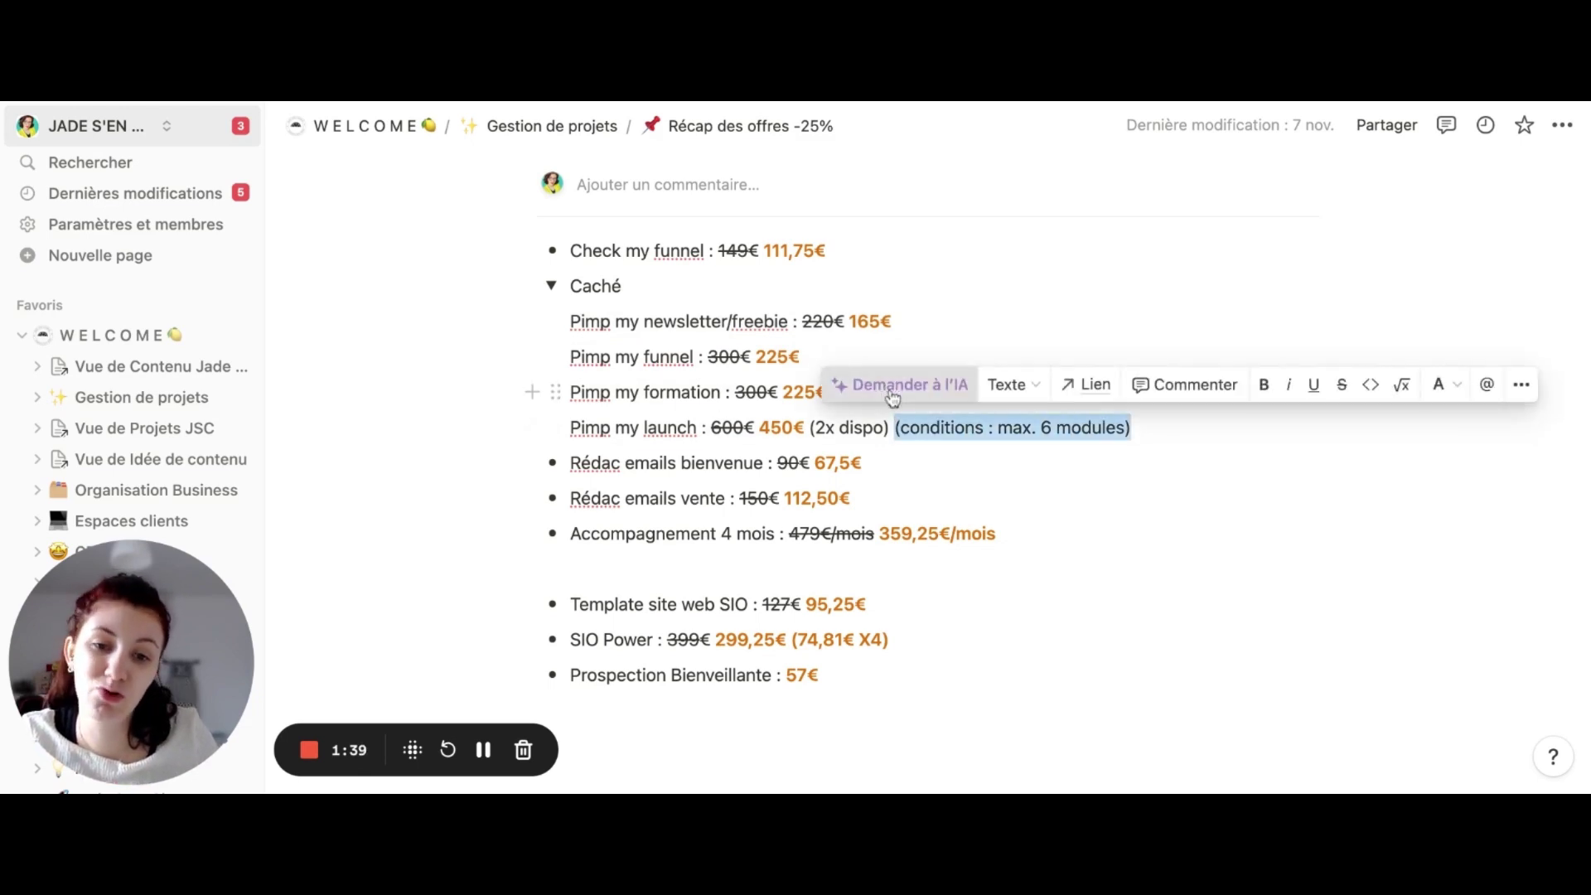
click(890, 385)
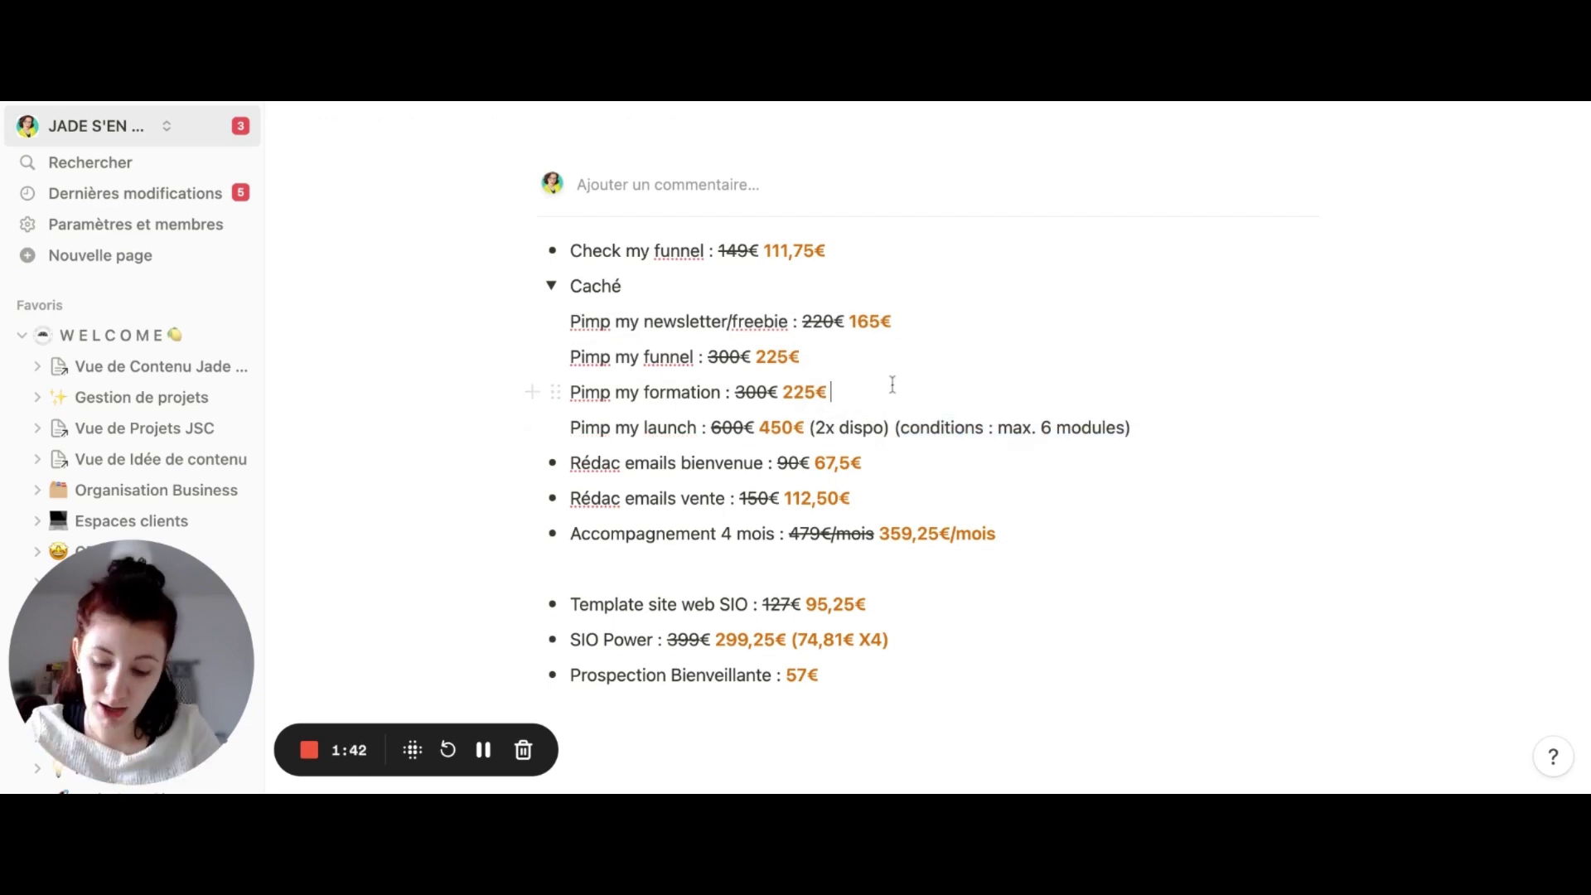
text((condit)
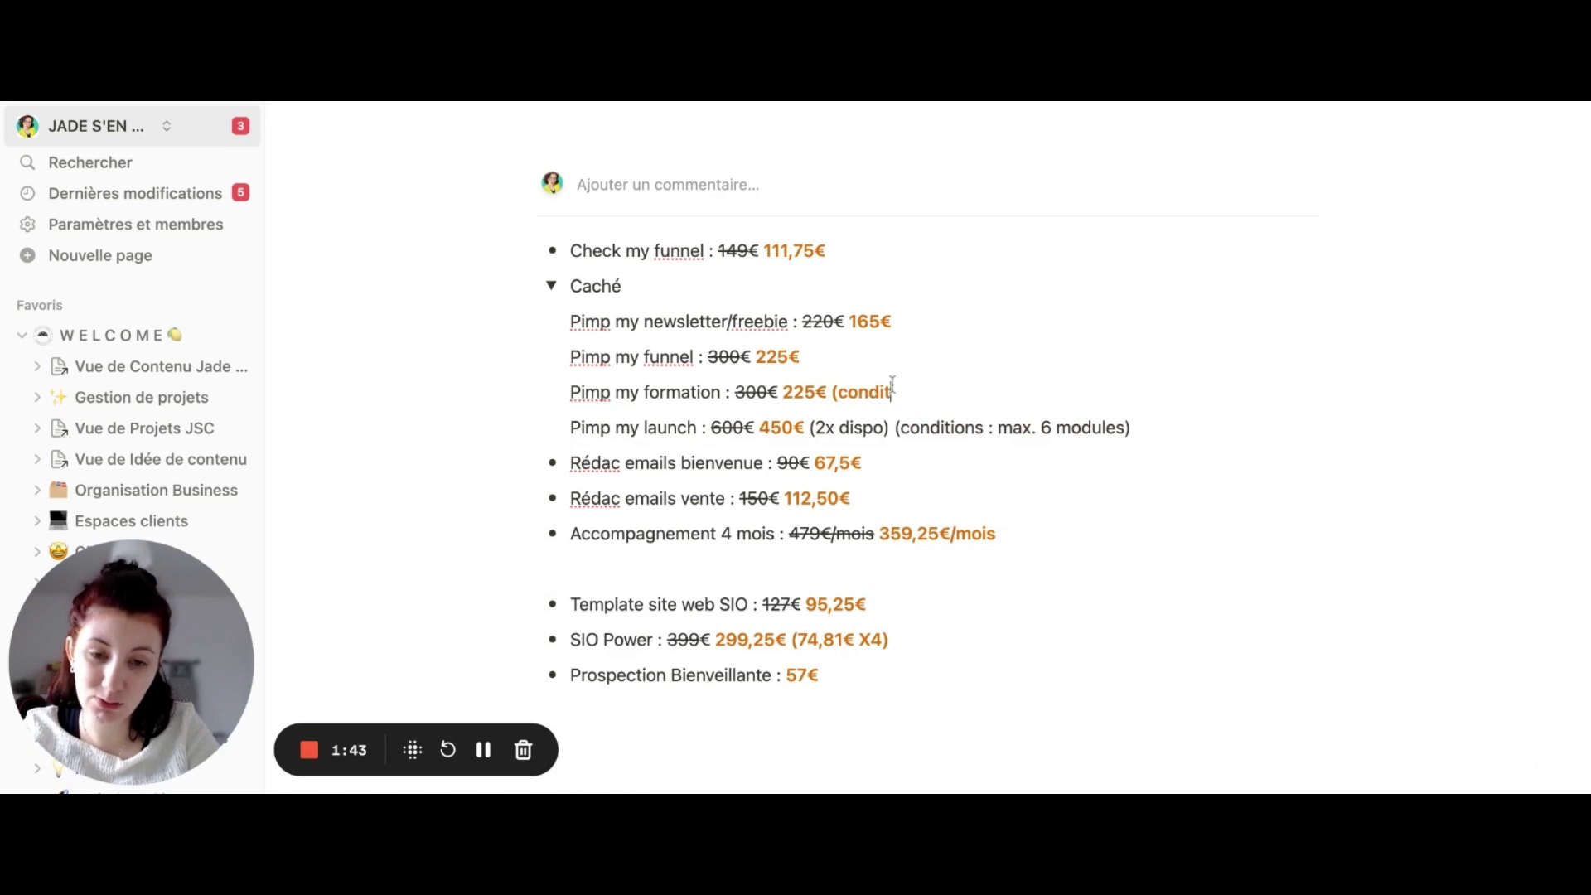
text(ion : max 6 modules))
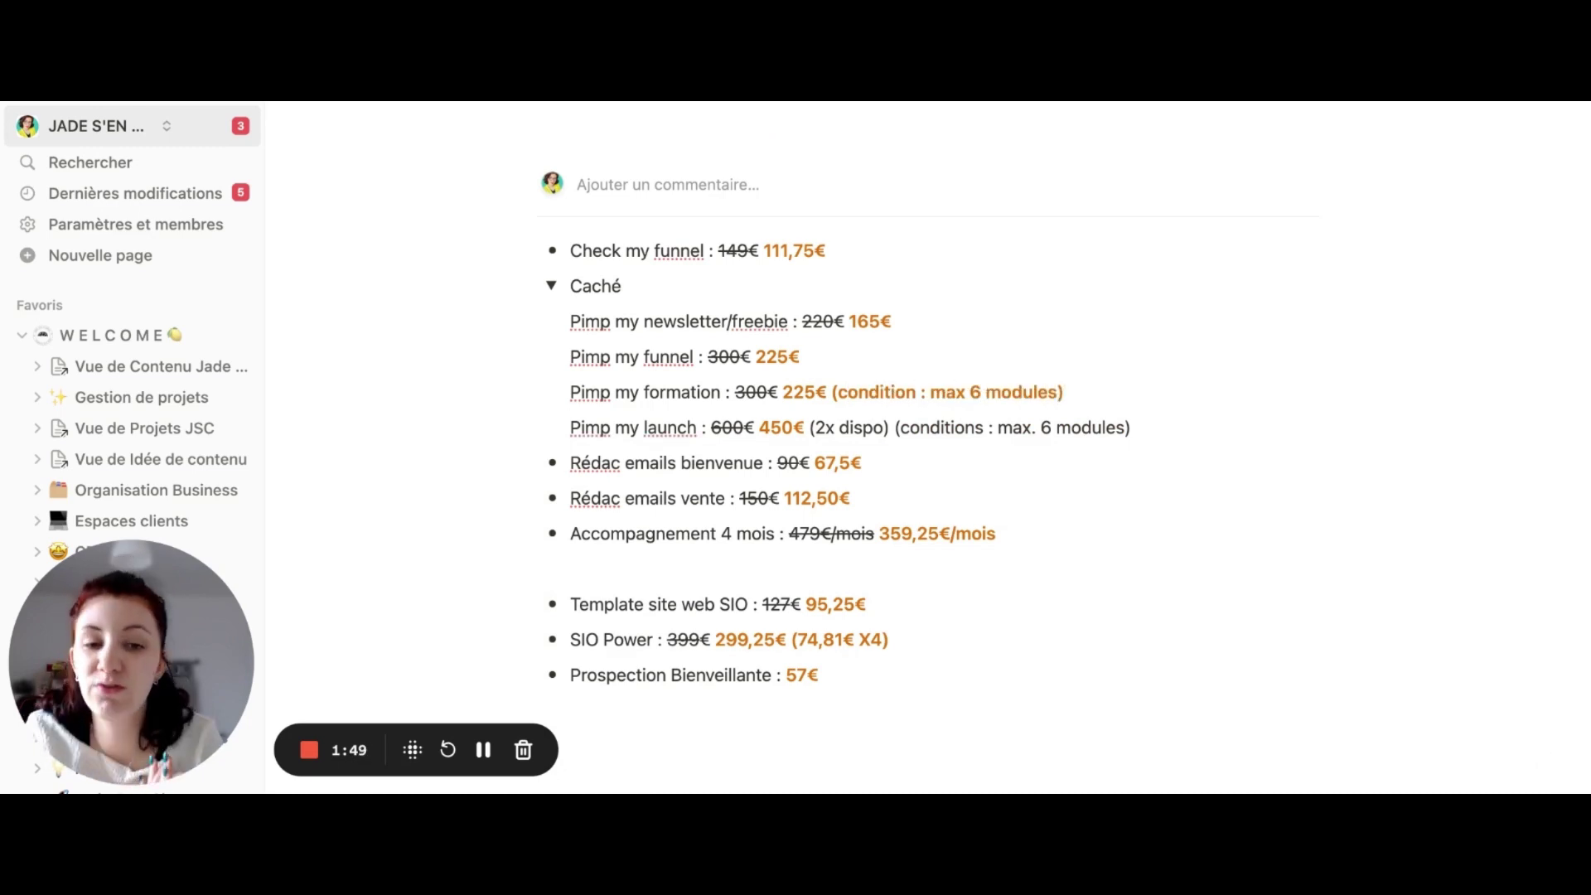
Remove the bold from the Pimp my formation condition and reset its text to the default colour
drag(1081, 388, 831, 392)
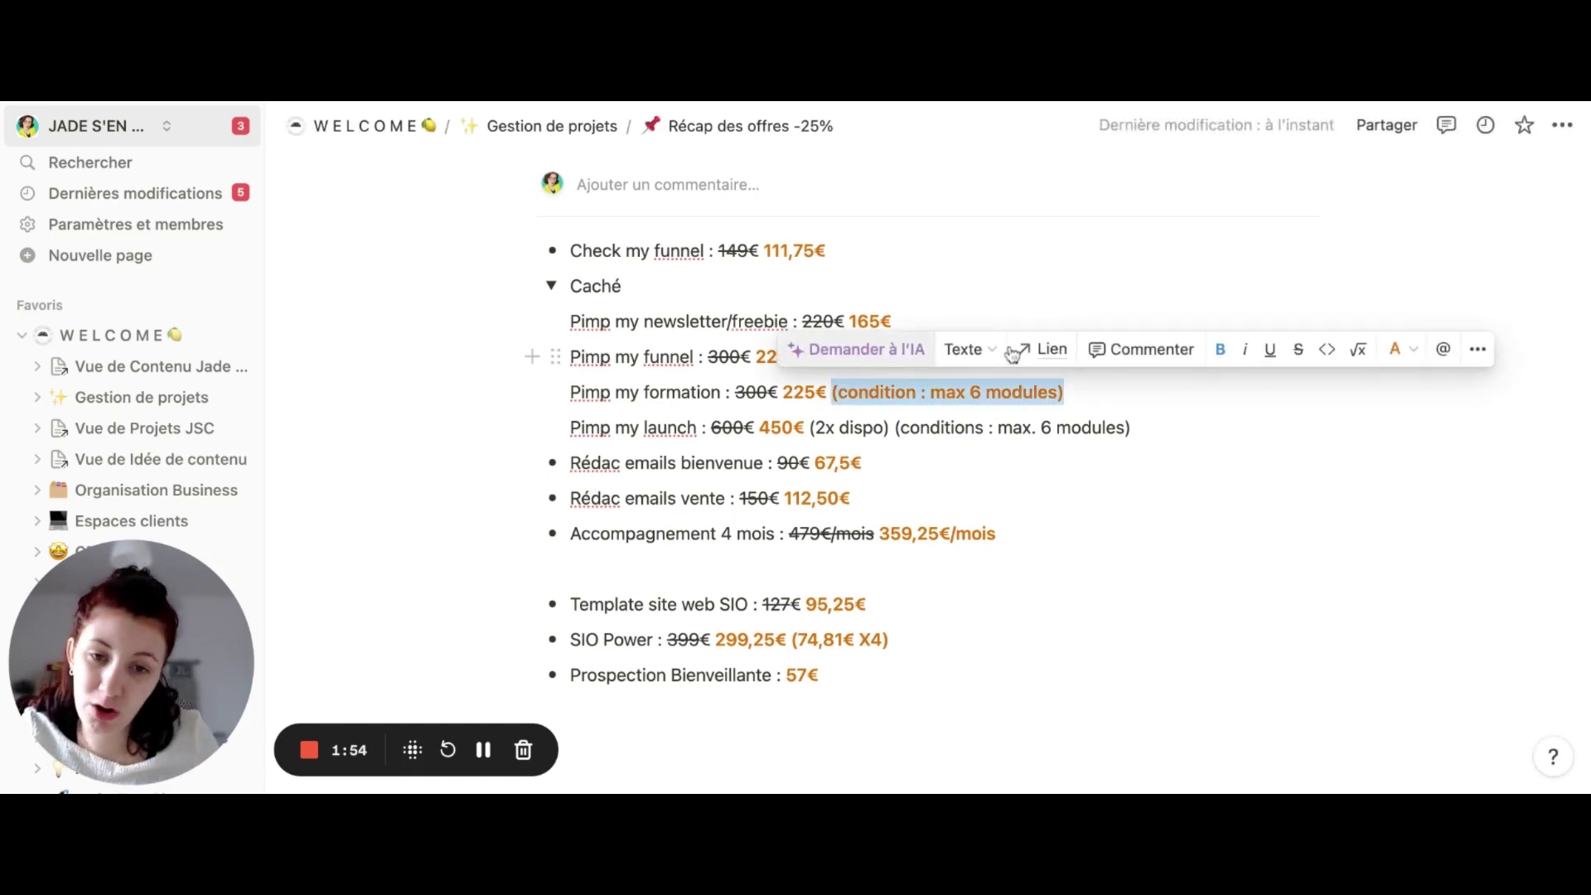
click(1220, 349)
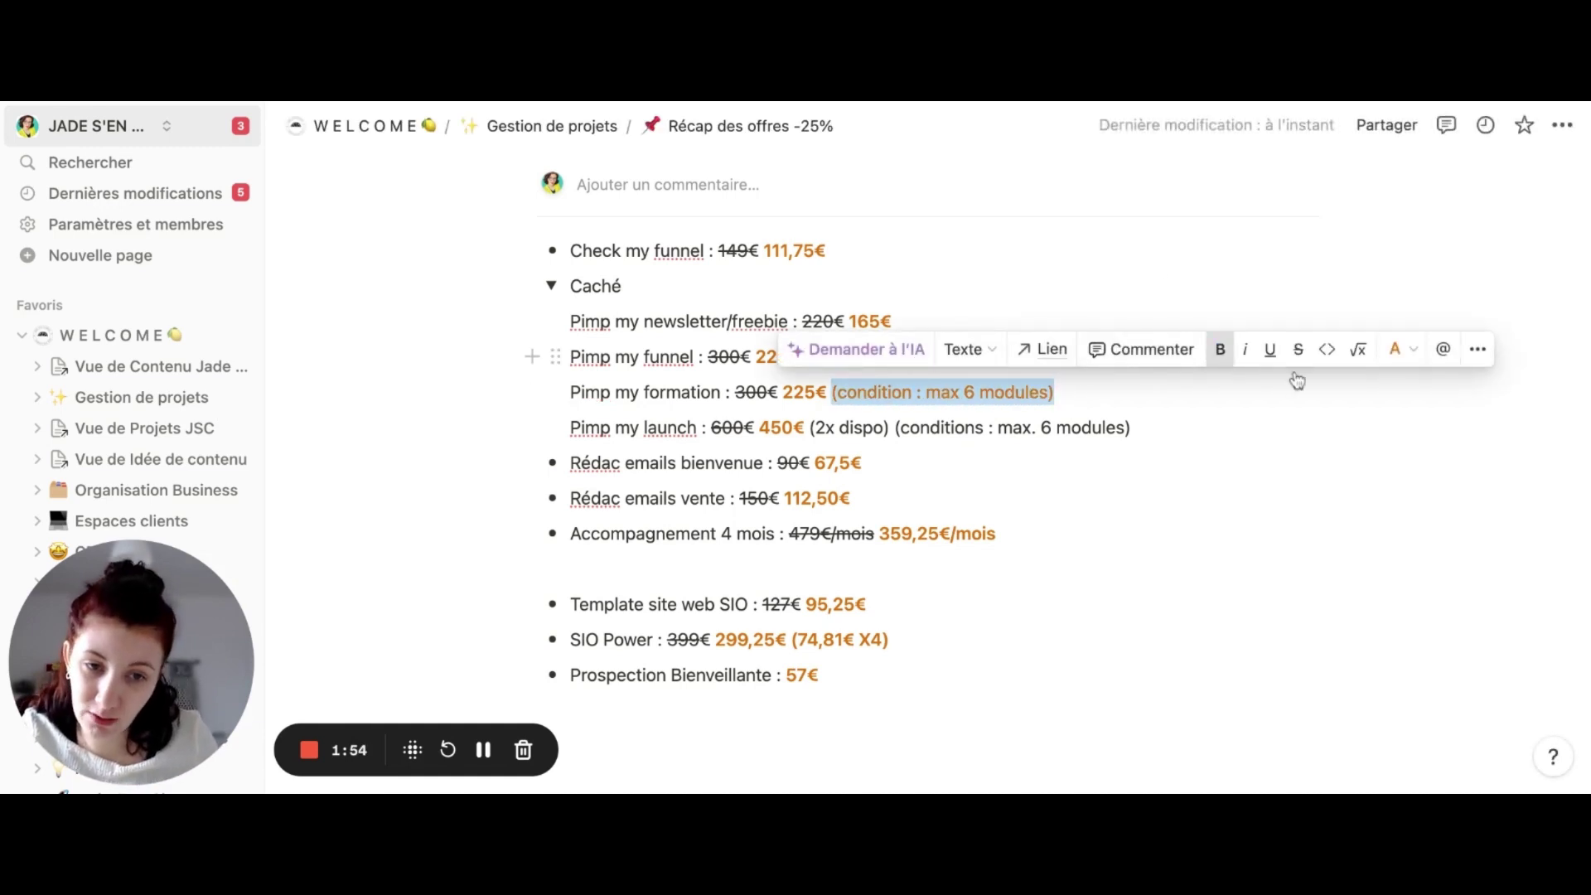
click(1406, 351)
click(1389, 429)
click(1156, 423)
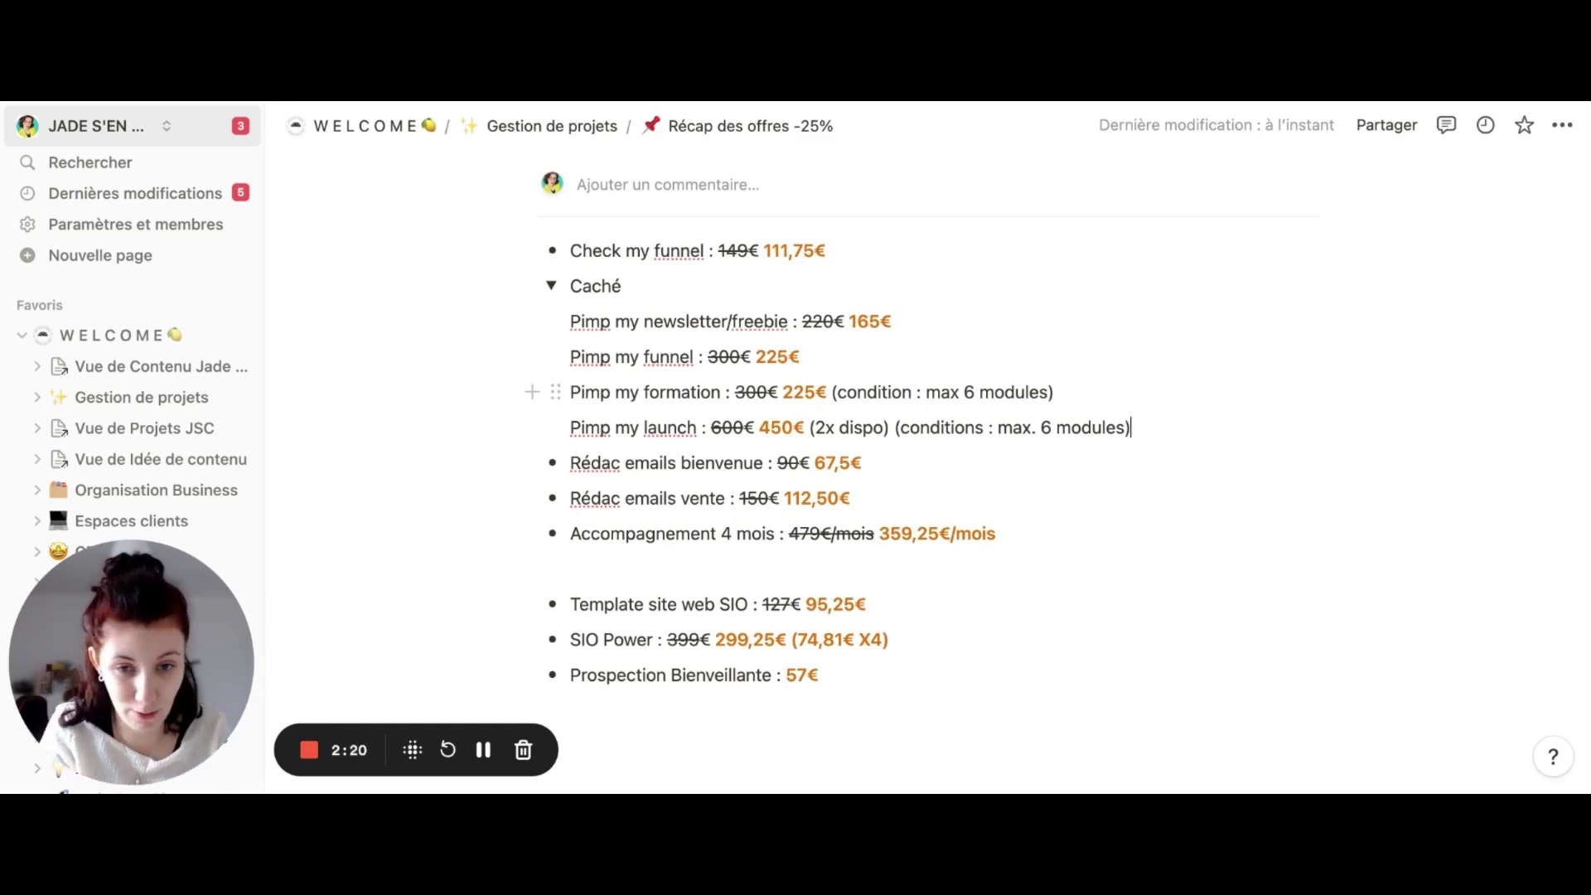
Highlight the Pimp my launch price, followed by the Rédac emails bienvenue and Rédac emails vente offers, to review them
drag(805, 427, 729, 427)
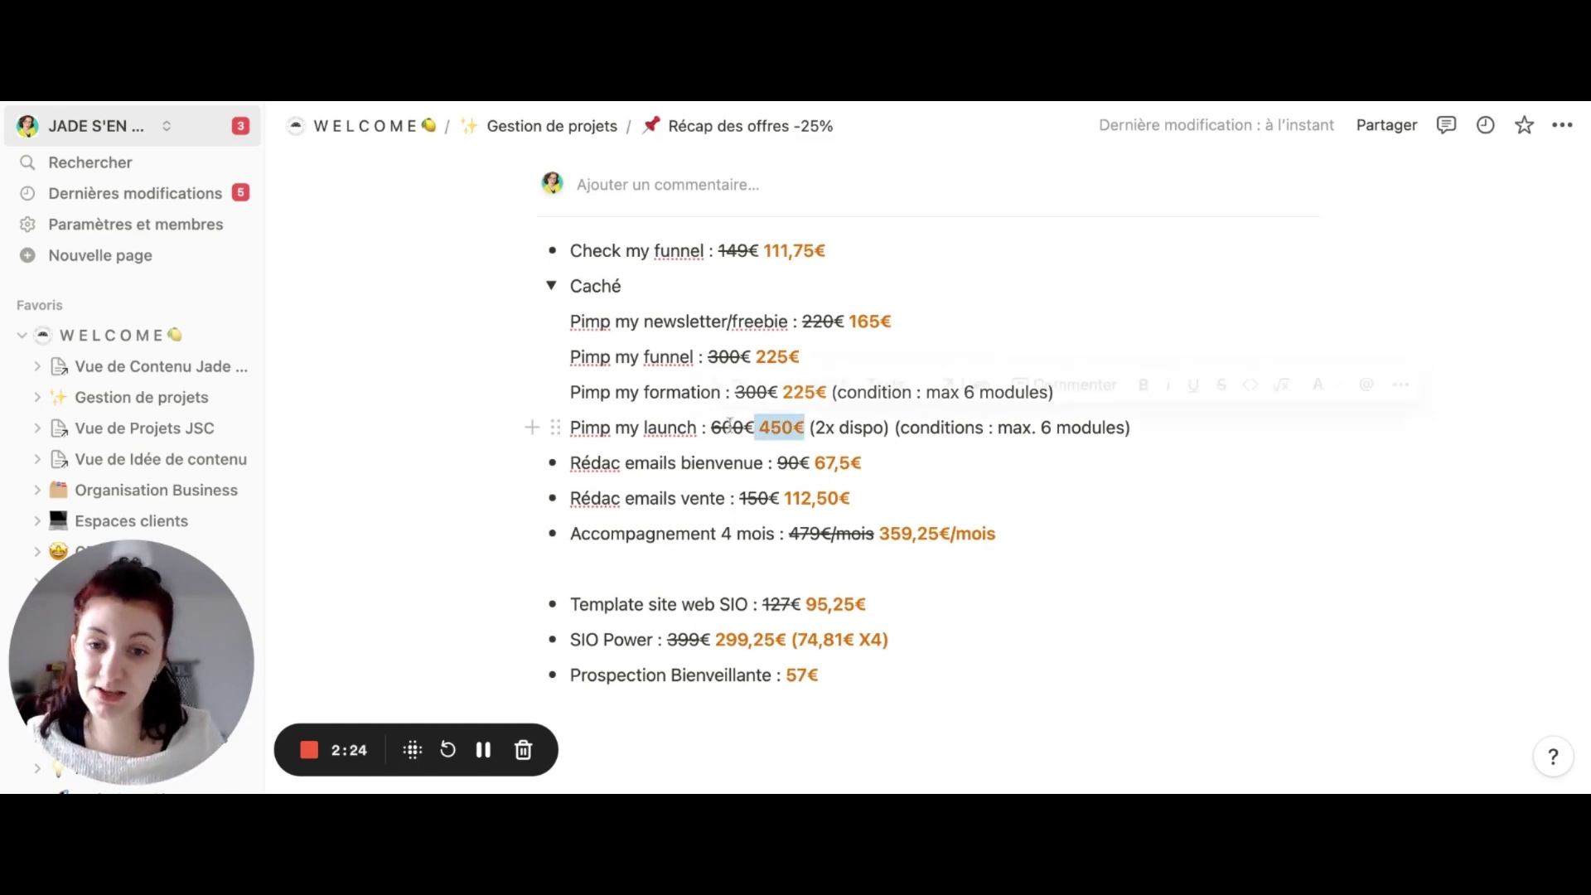
click(848, 428)
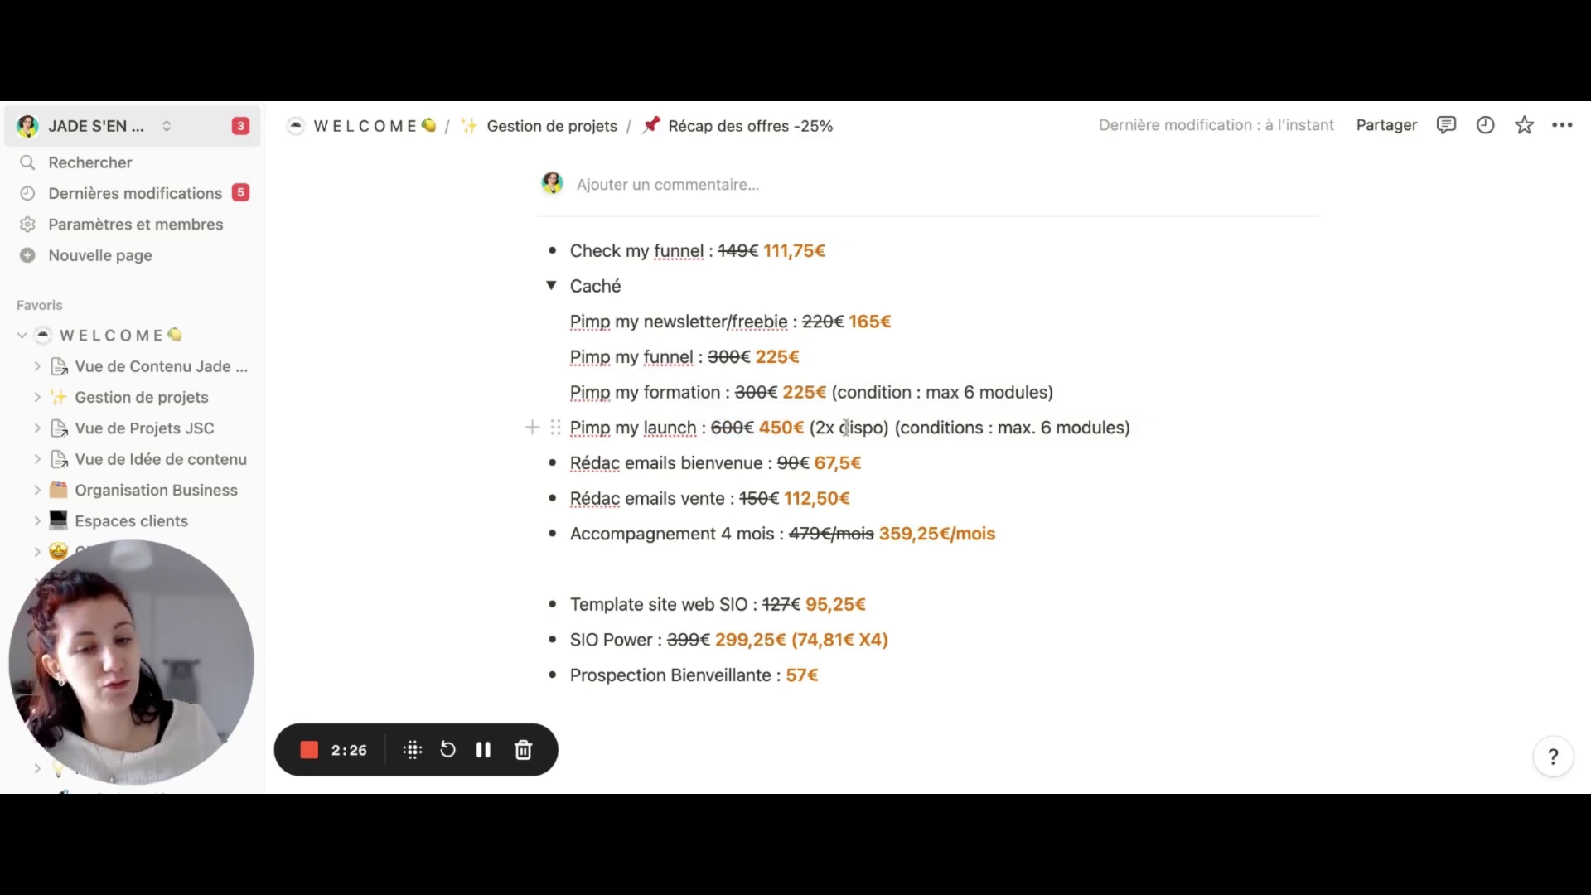
drag(571, 464, 763, 463)
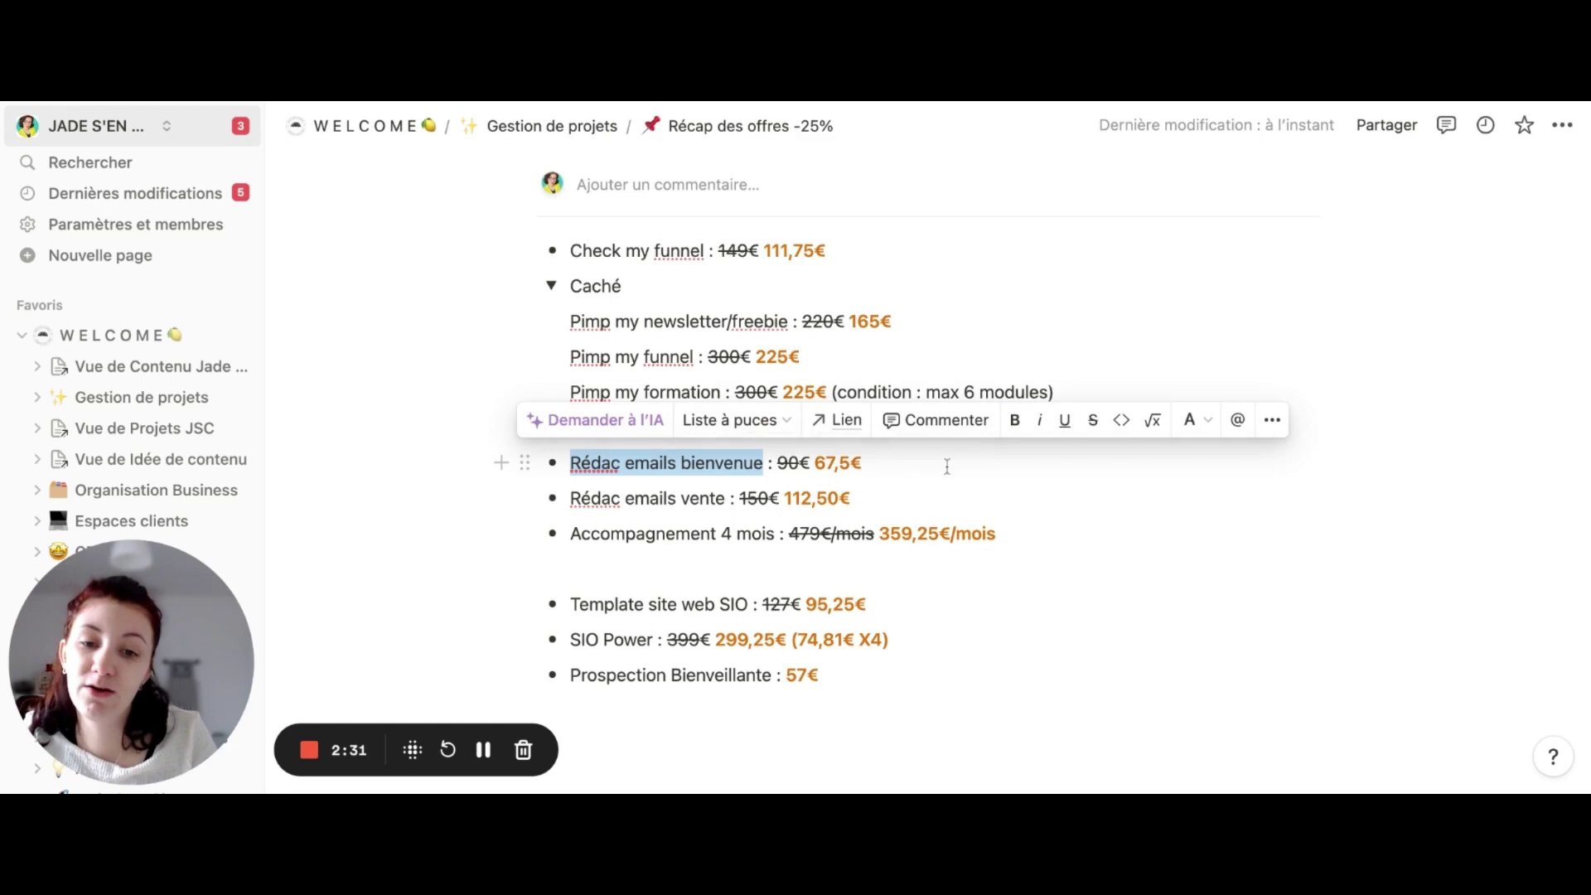
drag(798, 463, 851, 462)
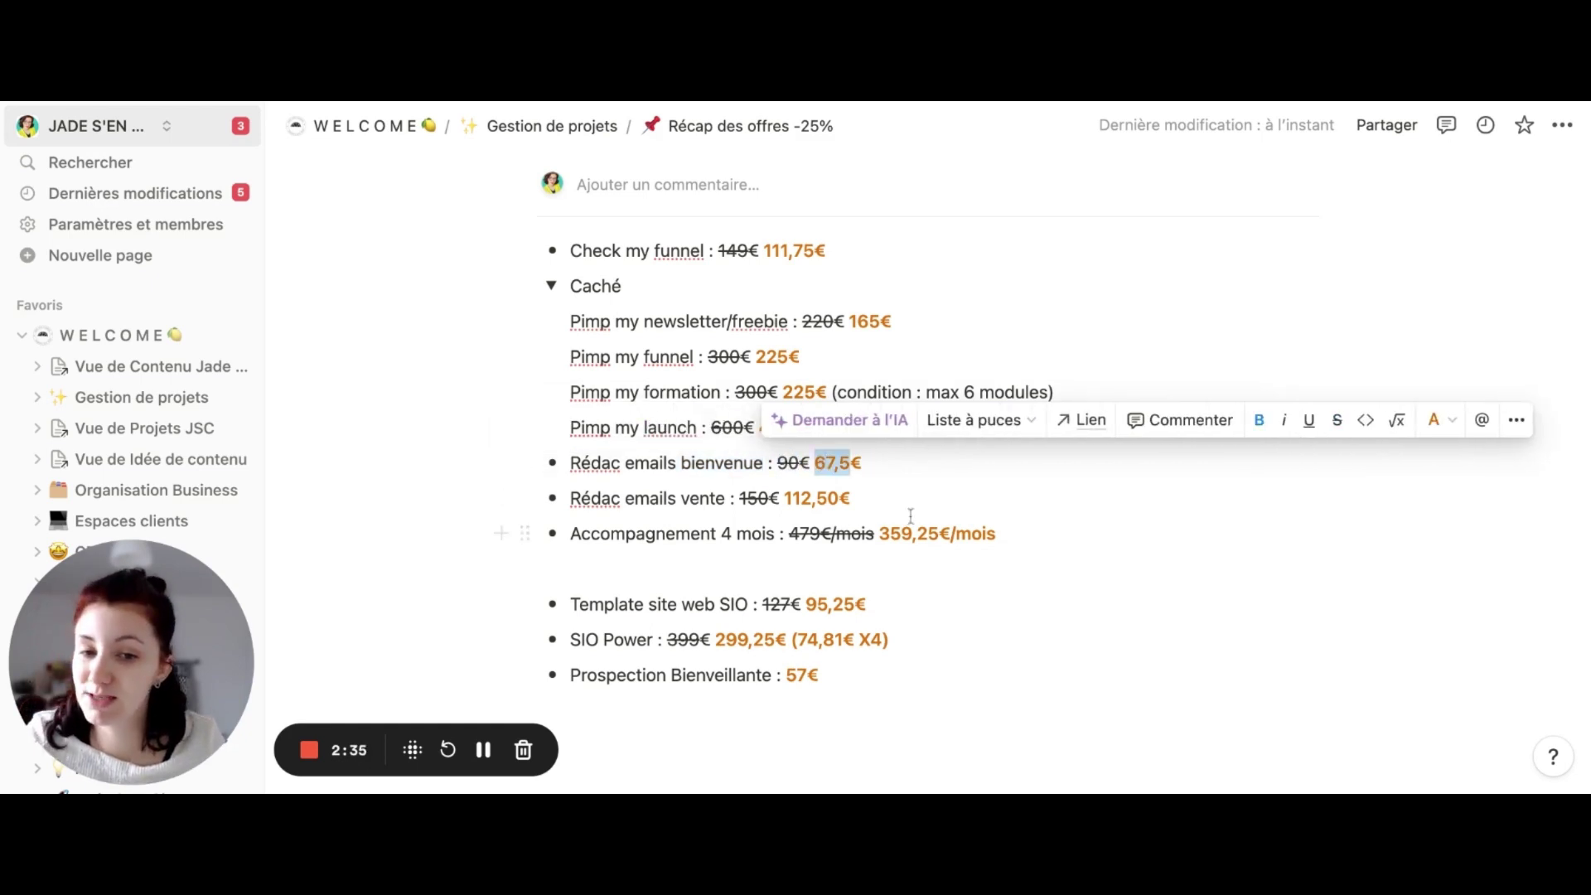
double_click(744, 498)
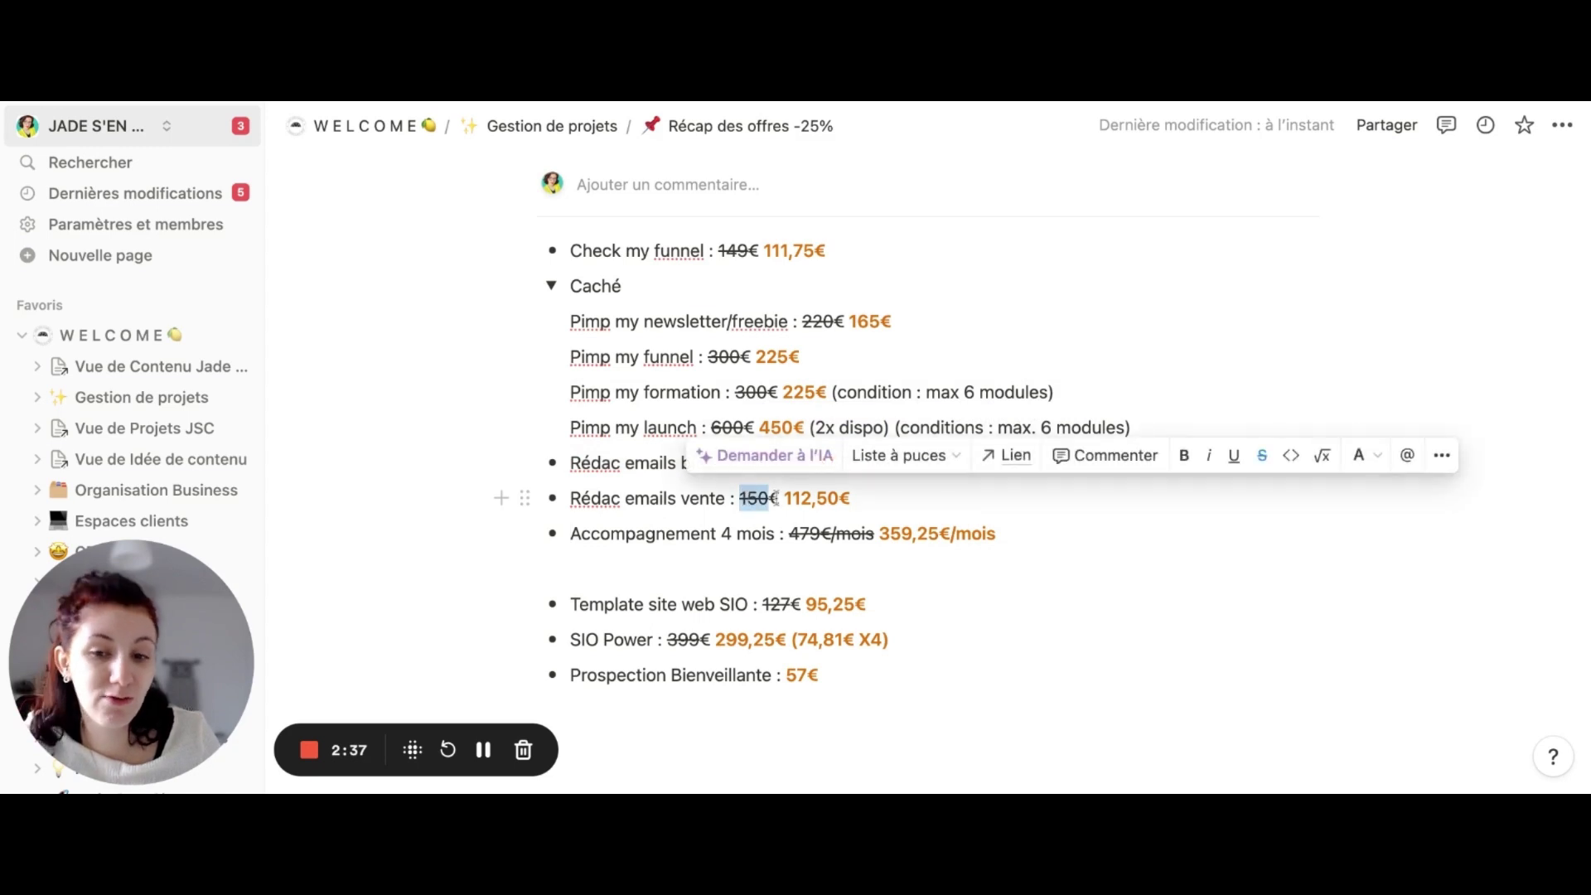
double_click(787, 498)
click(877, 499)
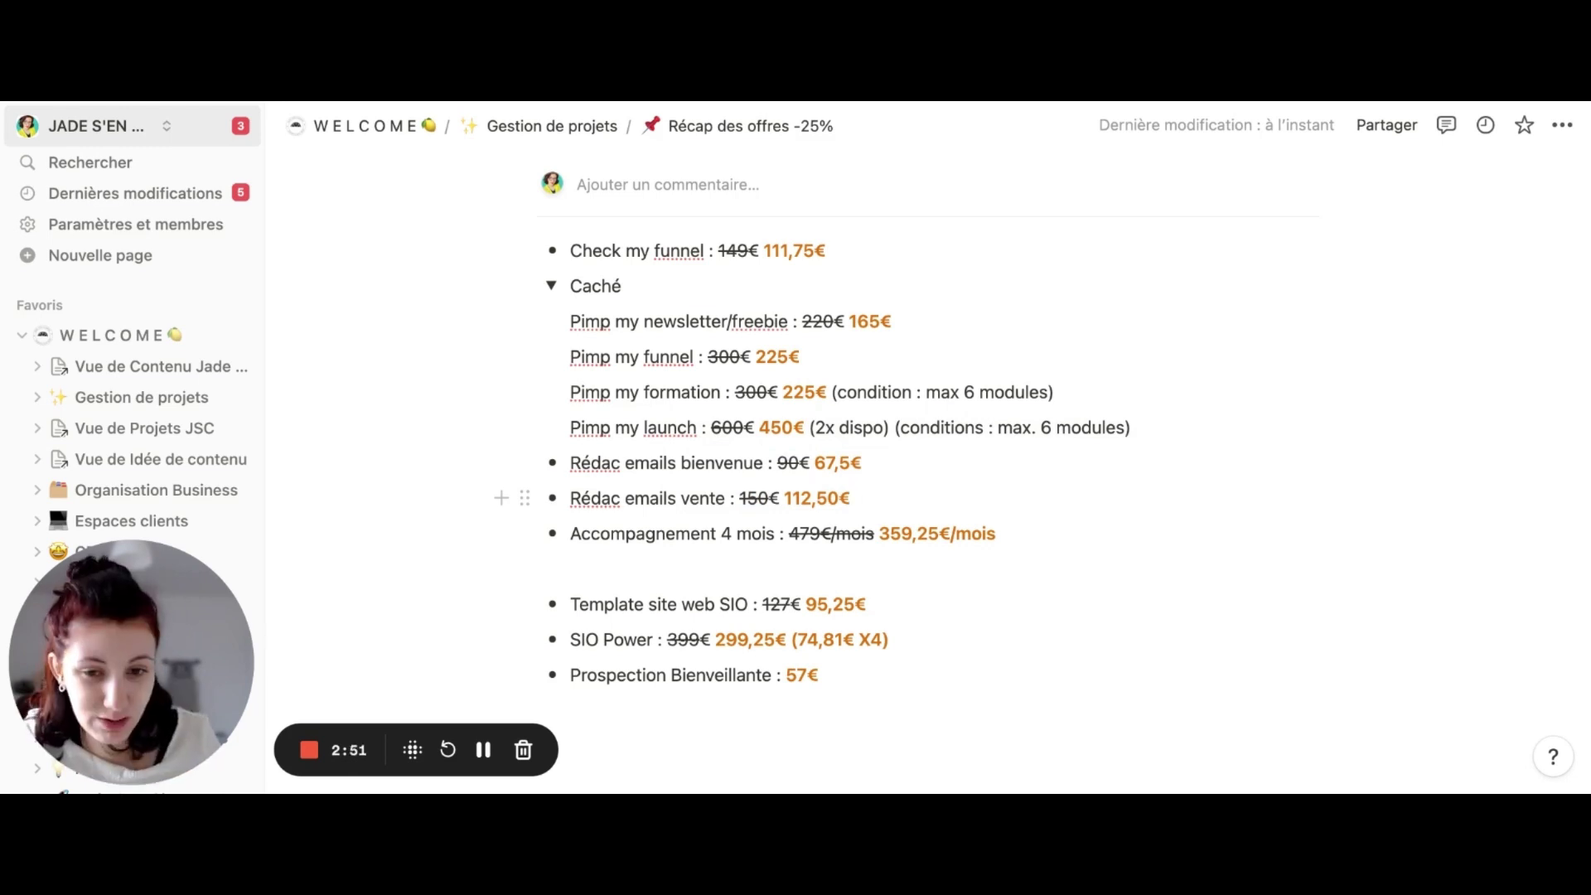
Highlight the Accompagnement 4 mois offer and its crossed-out monthly price to review them
drag(572, 537, 775, 537)
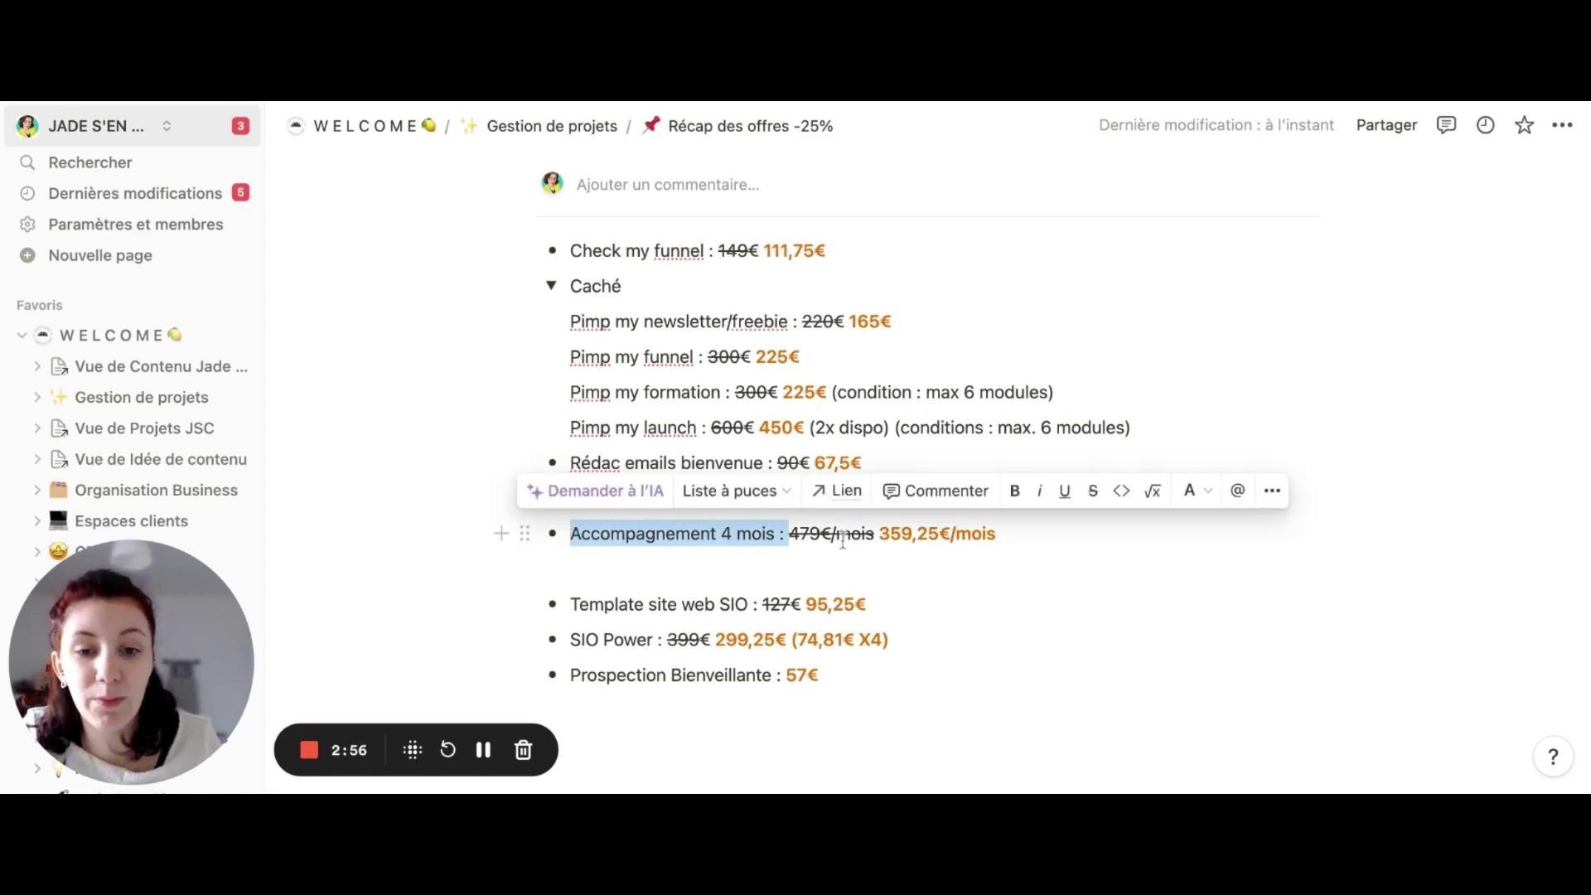
click(809, 534)
double_click(809, 535)
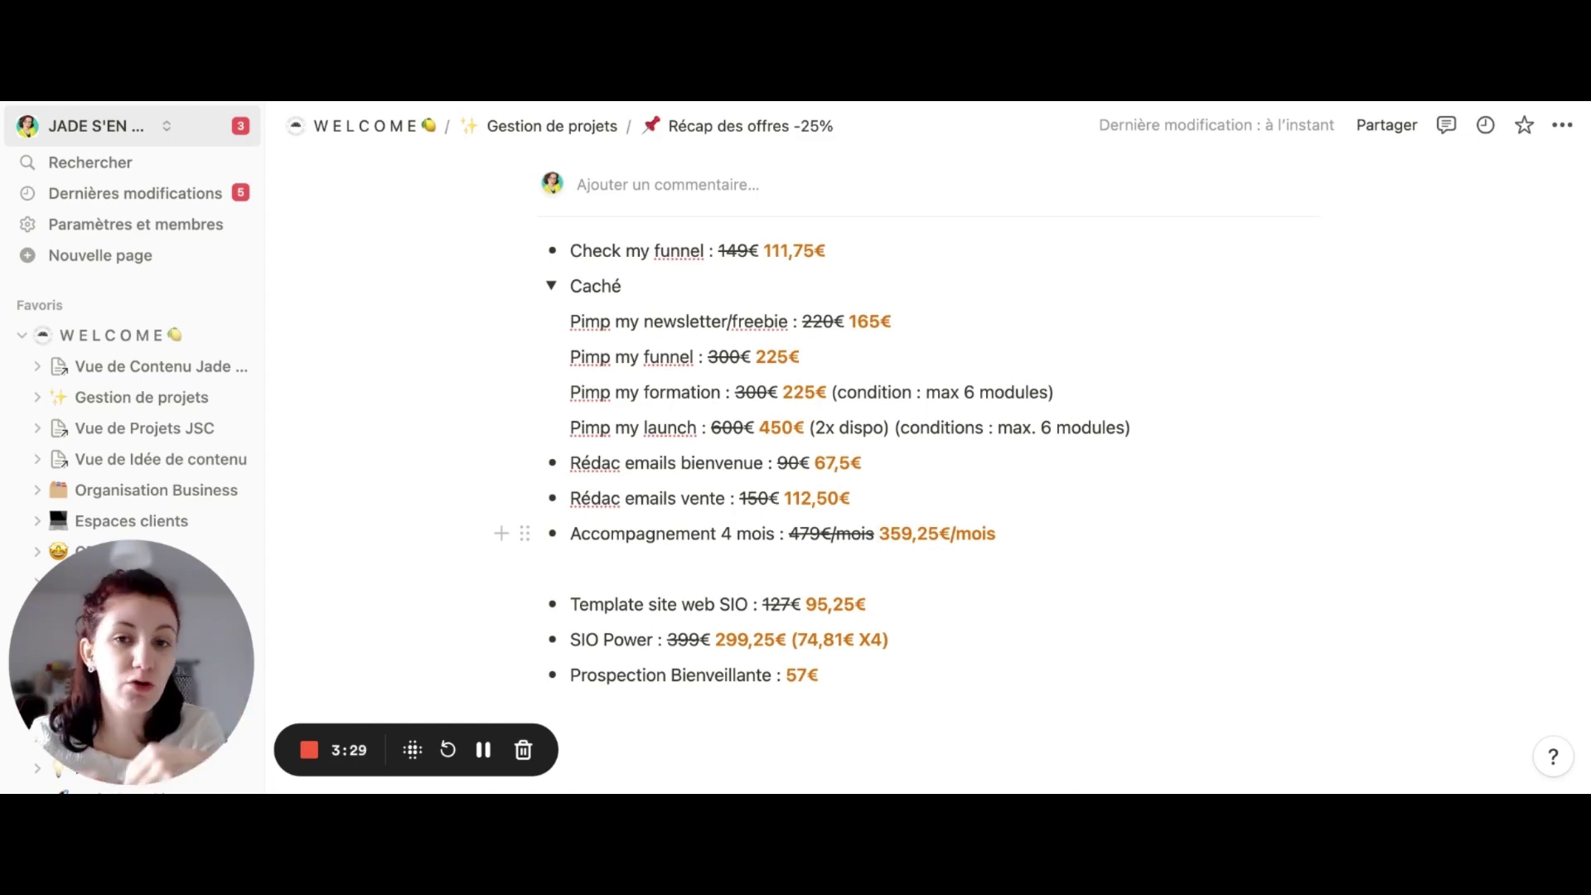
Highlight the Template site web SIO offer's name and its discounted price to review them
scroll(920, 637, down, 1)
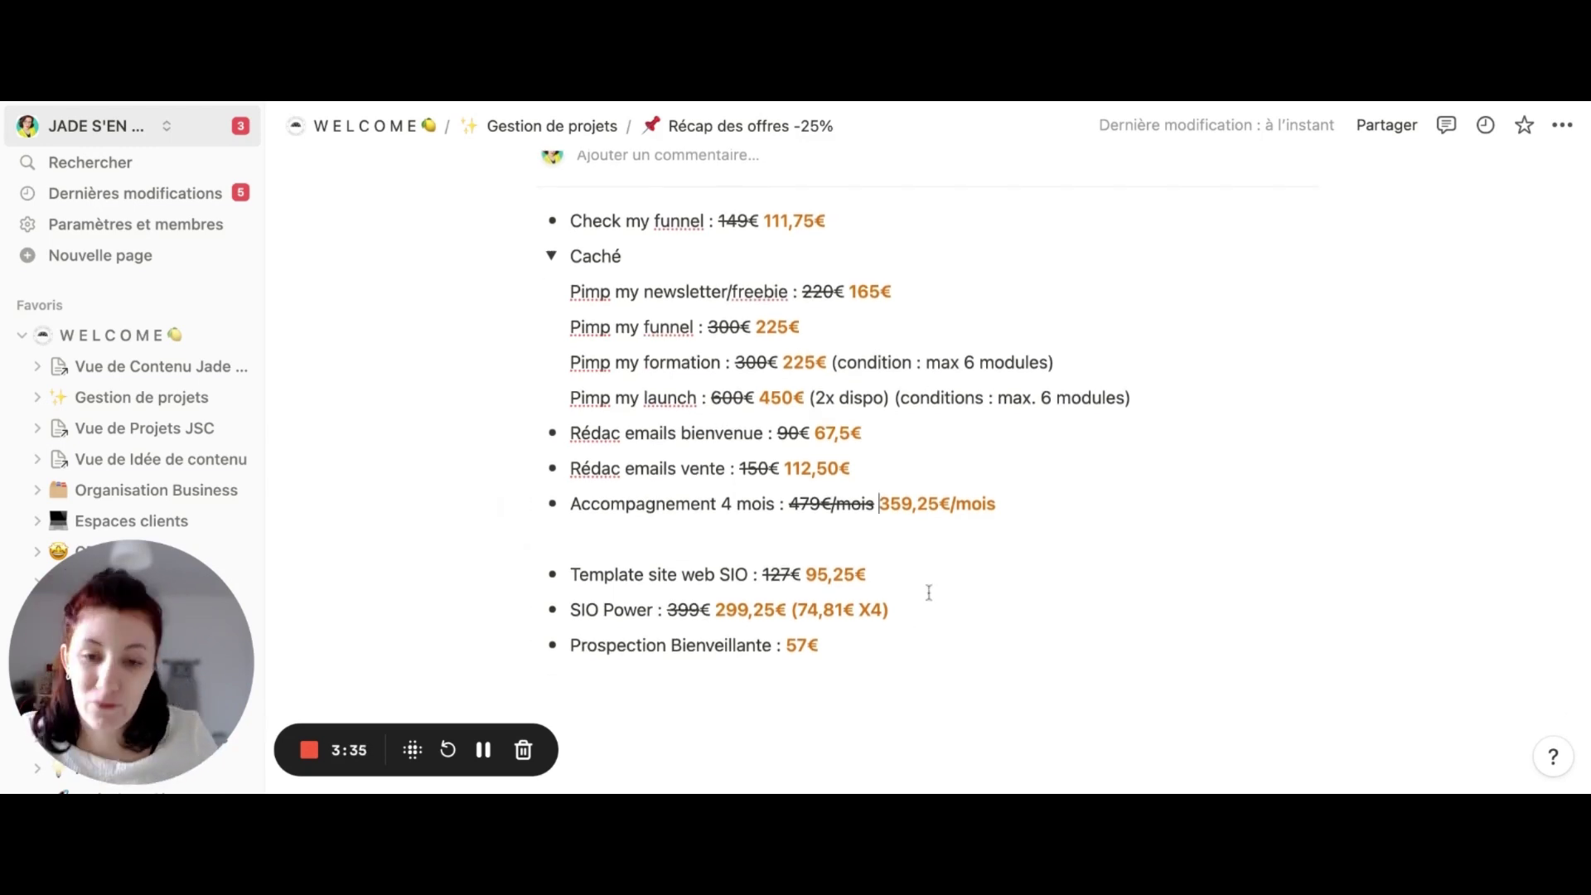
double_click(584, 574)
drag(584, 573, 746, 574)
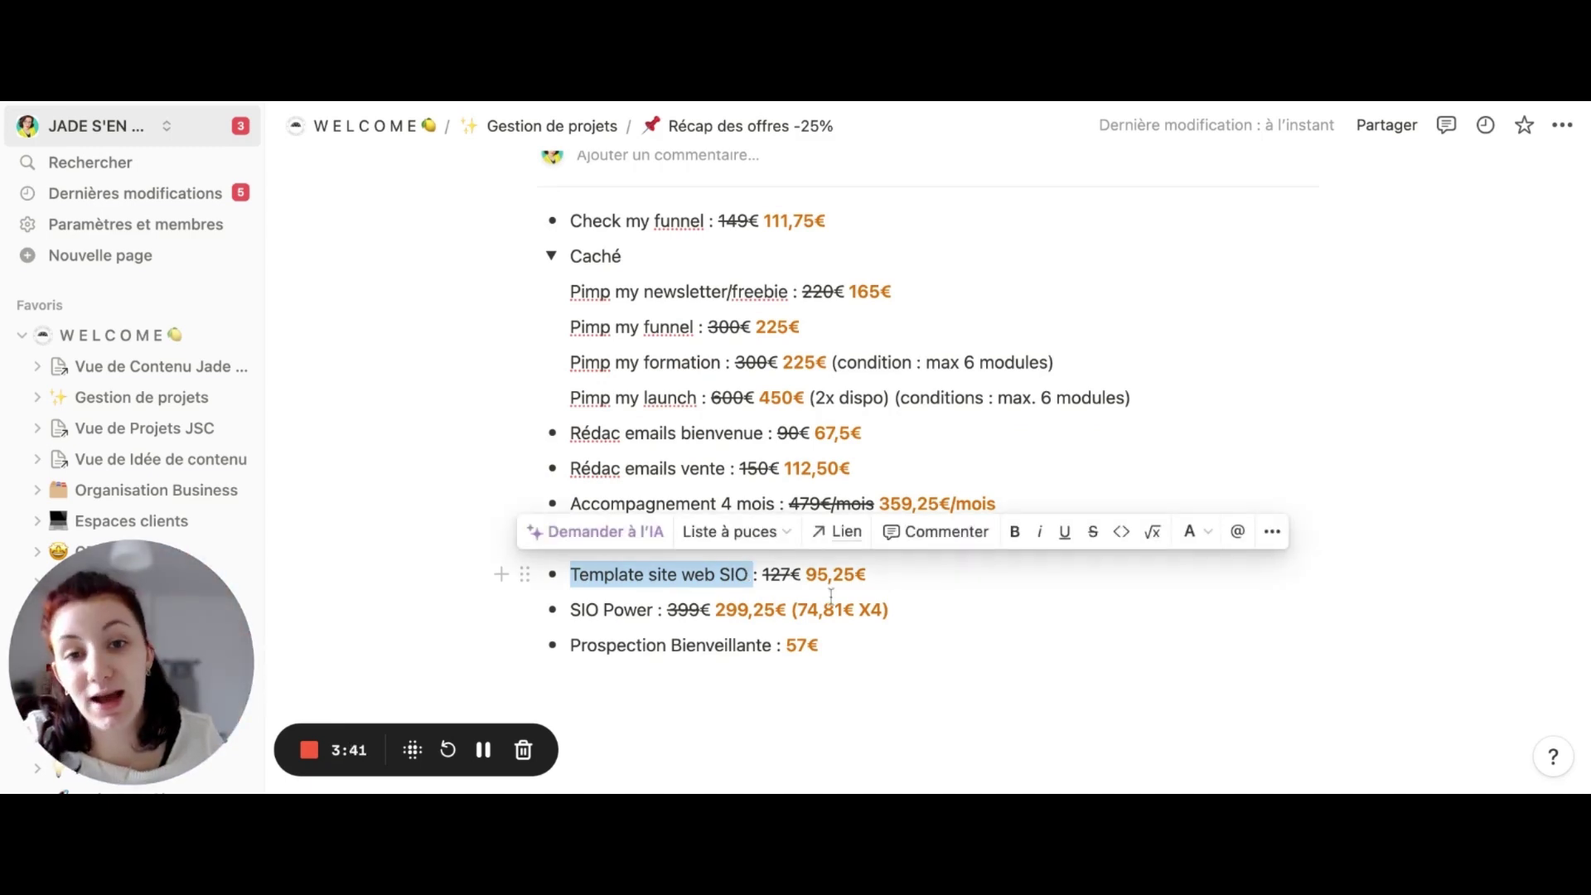
click(891, 573)
key(Left)
key(Left)
key(Left)
key(Left)
key(Left)
key(Left)
key(Left)
key(Left)
key(shift+Left)
key(shift+Left)
key(shift+Left)
key(End)
key(shift+Left)
key(shift+Left)
key(shift+Left)
key(shift+Left)
key(shift+Left)
key(shift+Left)
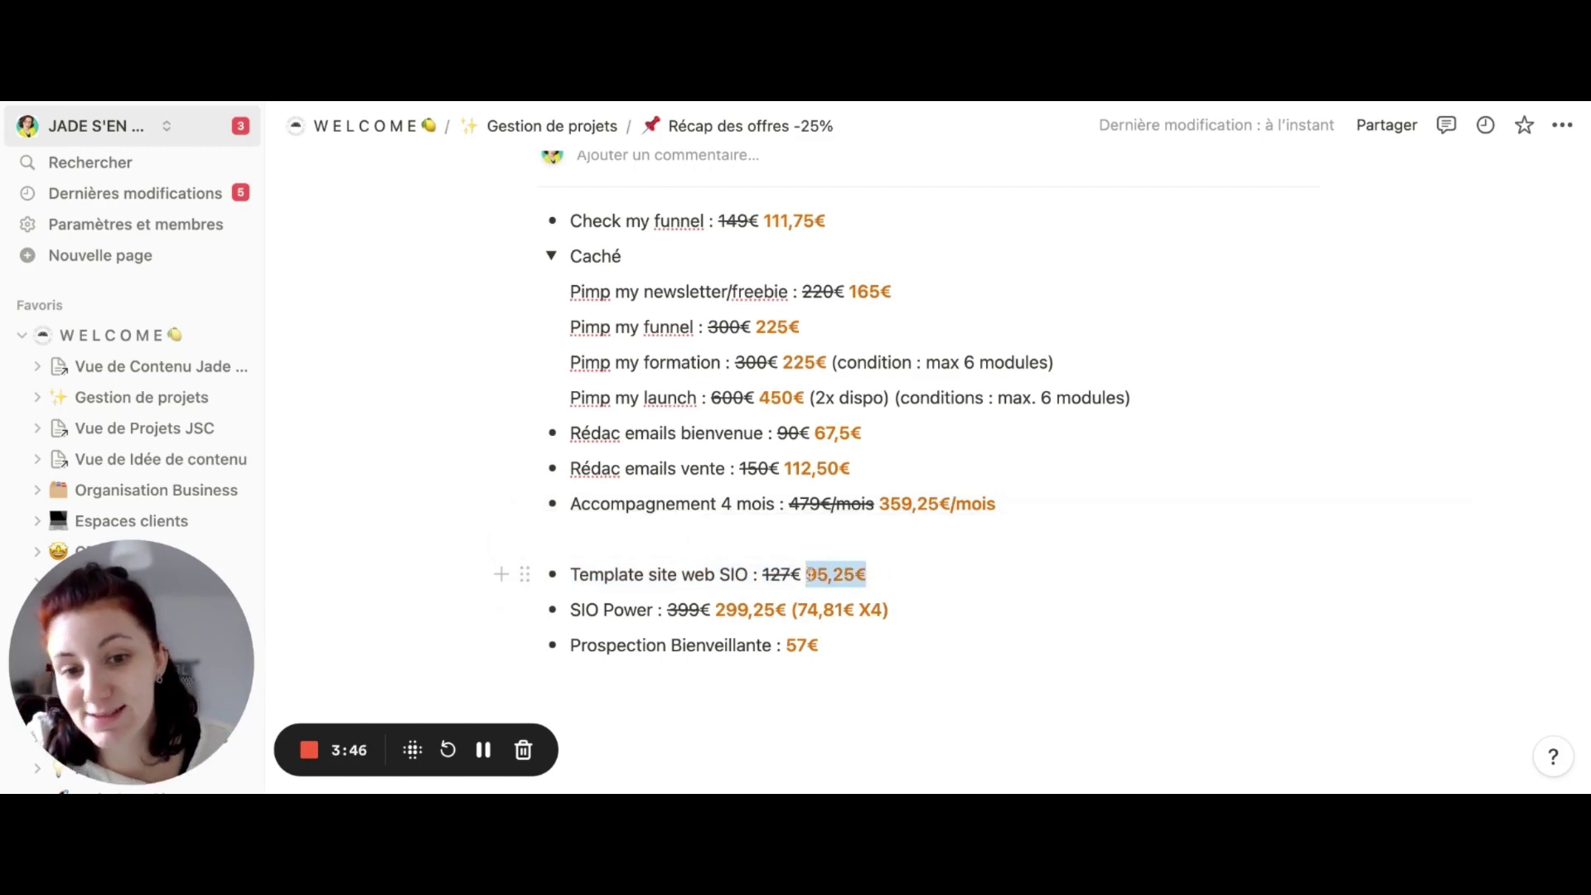
Highlight the SIO Power original and discounted prices, followed by the whole Prospection Bienveillante line, to review both offers
click(889, 610)
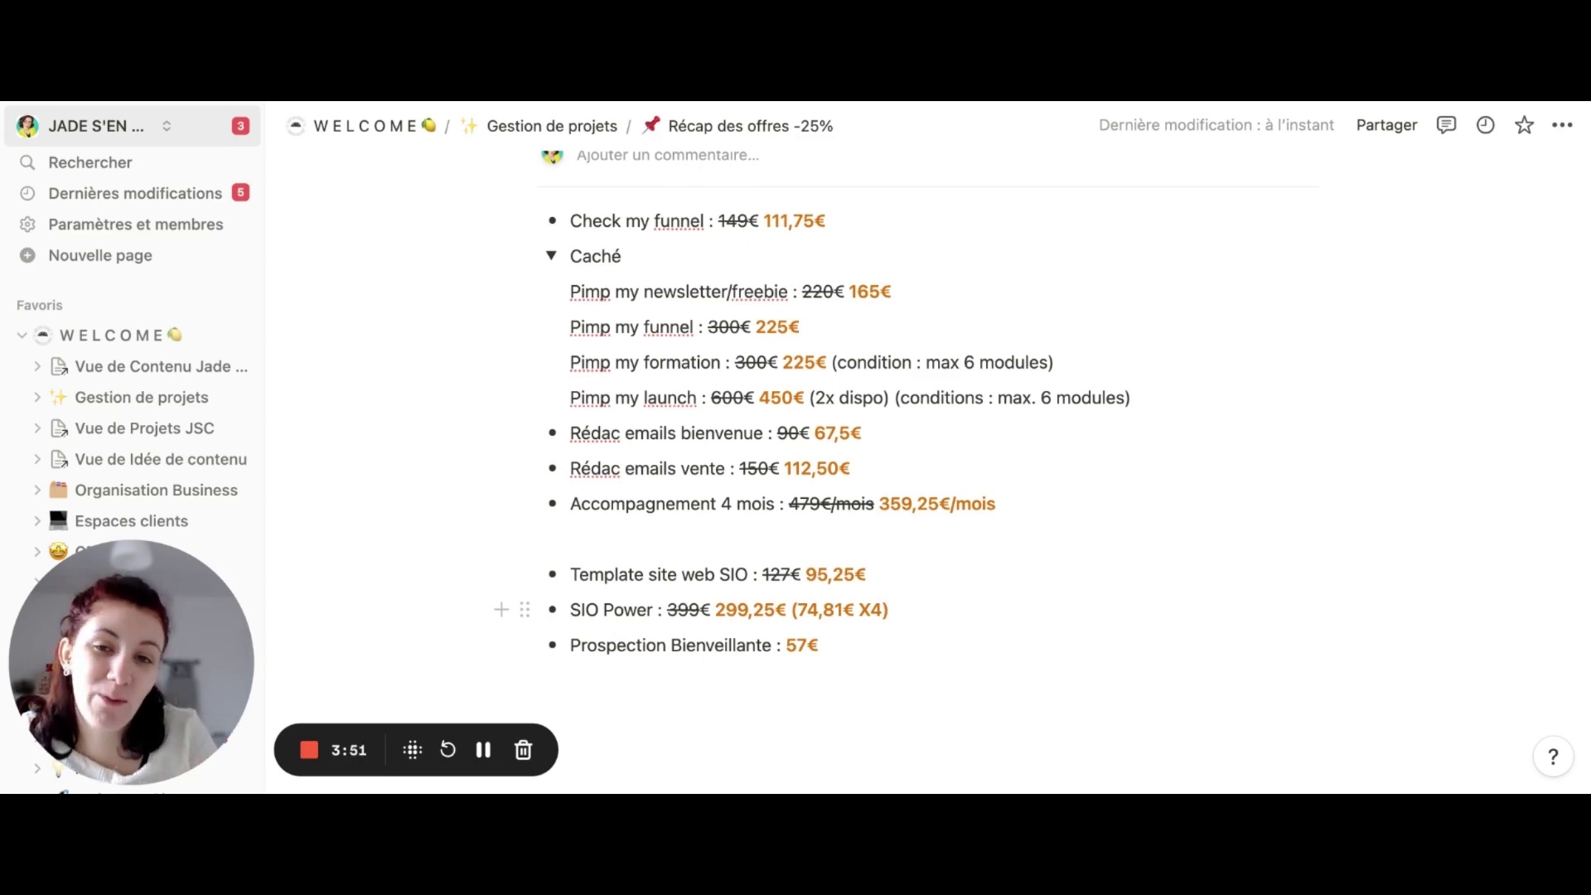
double_click(683, 610)
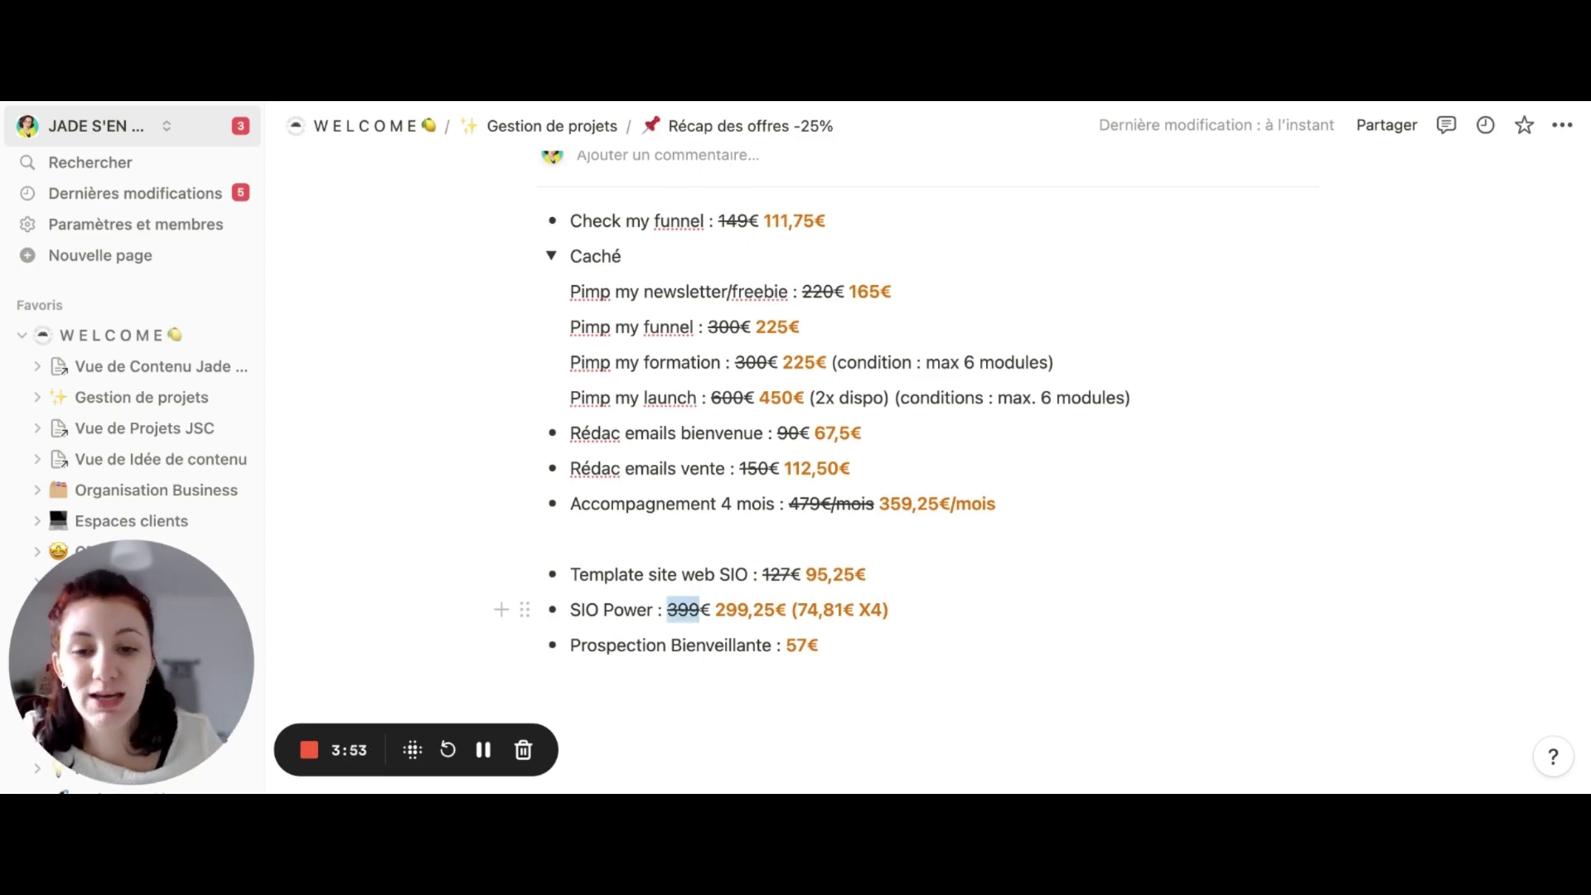
drag(715, 613, 776, 614)
click(936, 613)
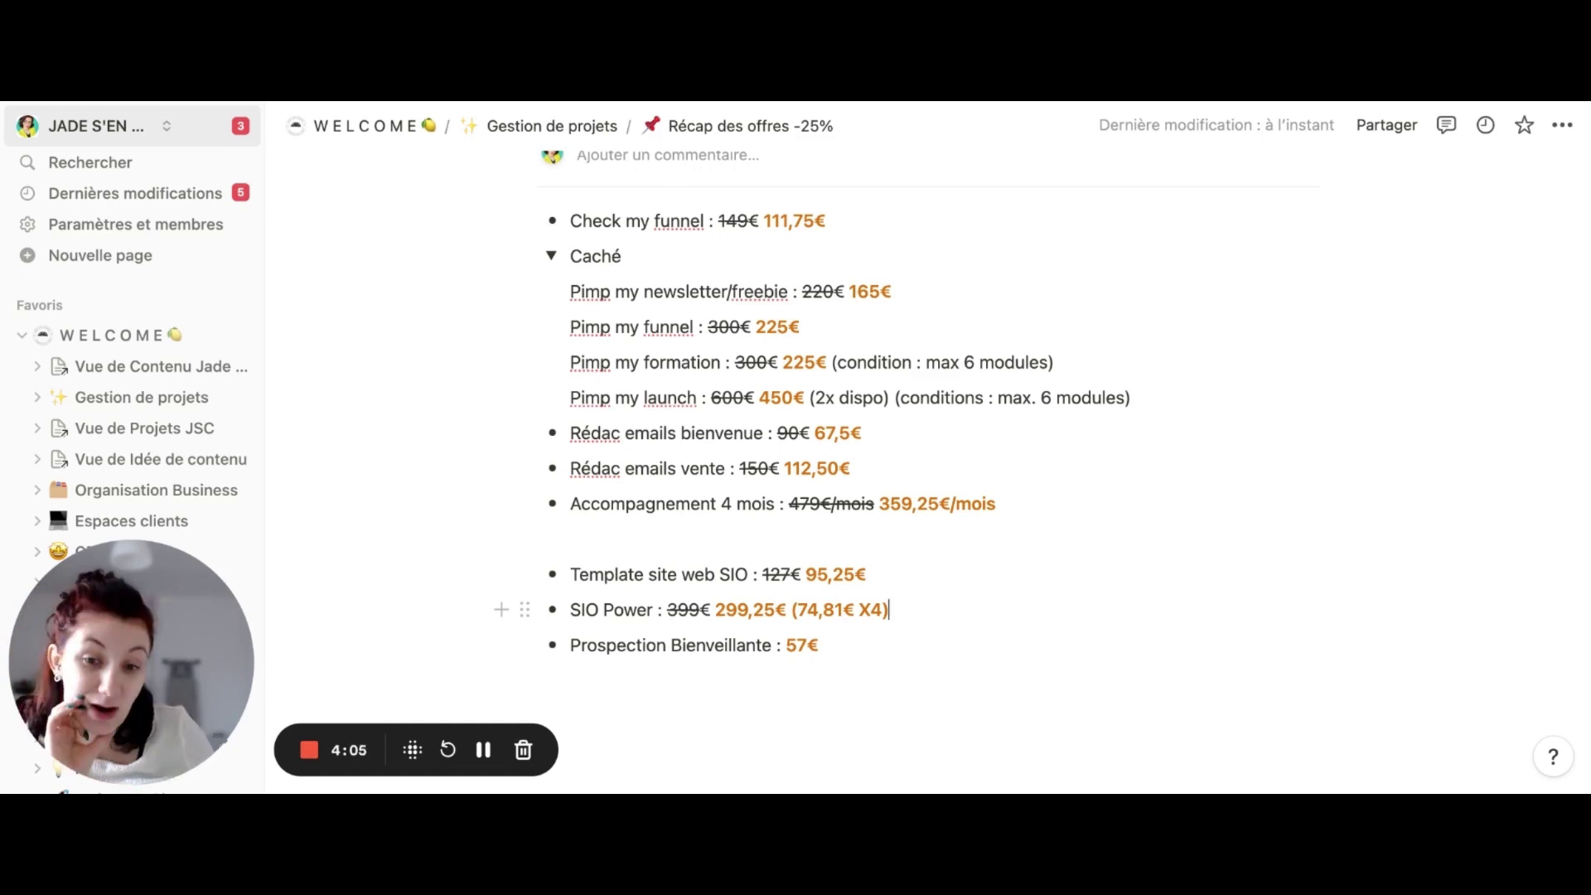
drag(885, 653, 565, 644)
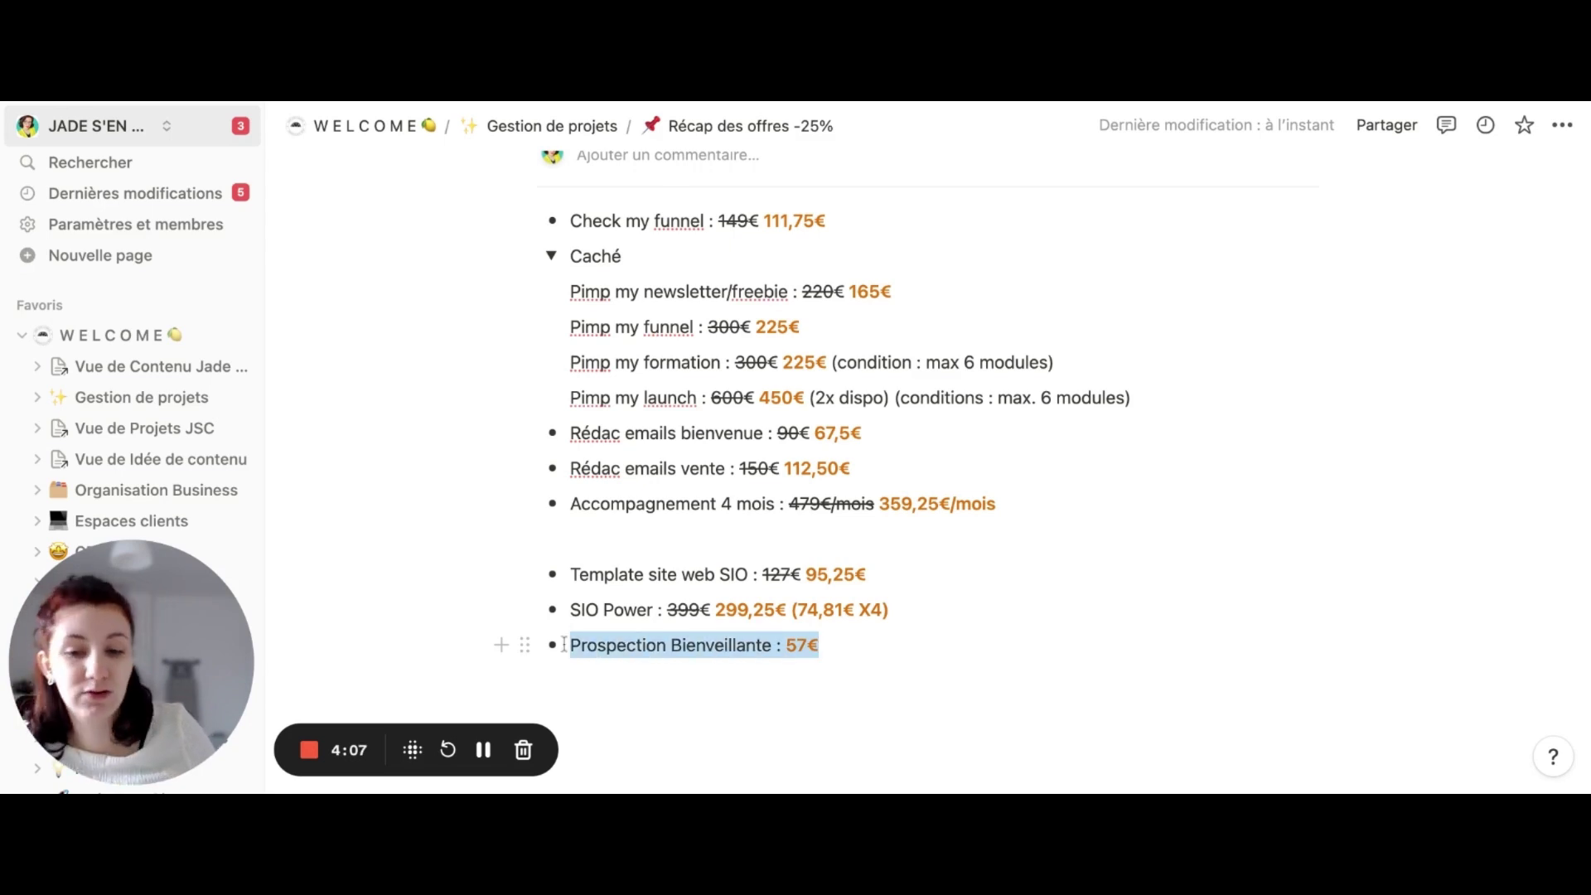
click(1038, 644)
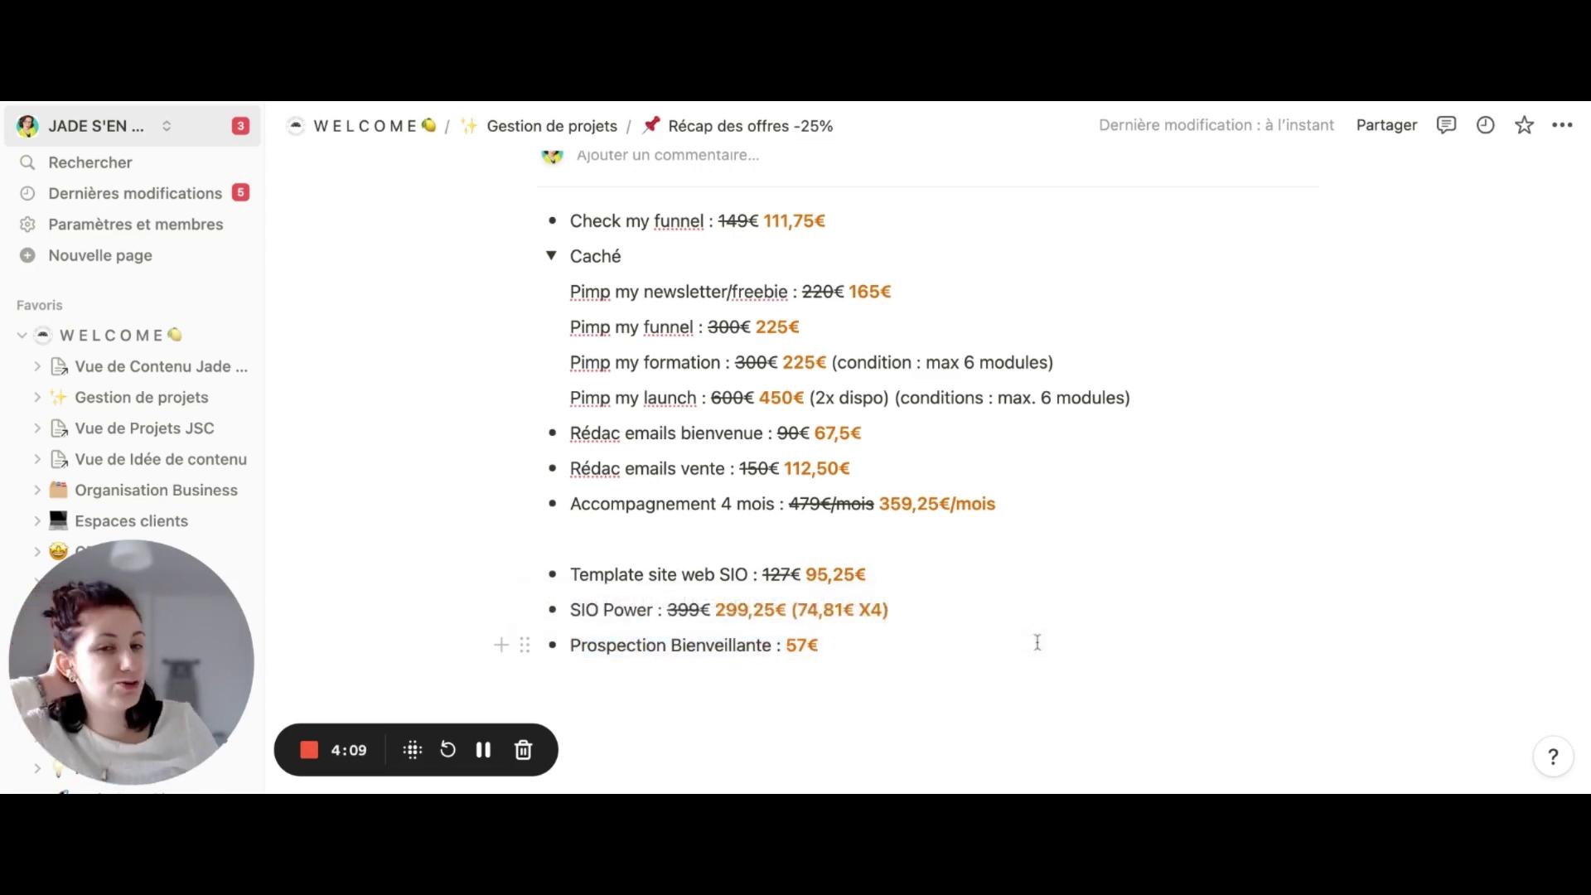
Select the block from Template site web SIO to Prospection Bienveillante, then the block from Check my funnel to Accompagnement 4 mois, to compare them
scroll(1020, 617, up, 1)
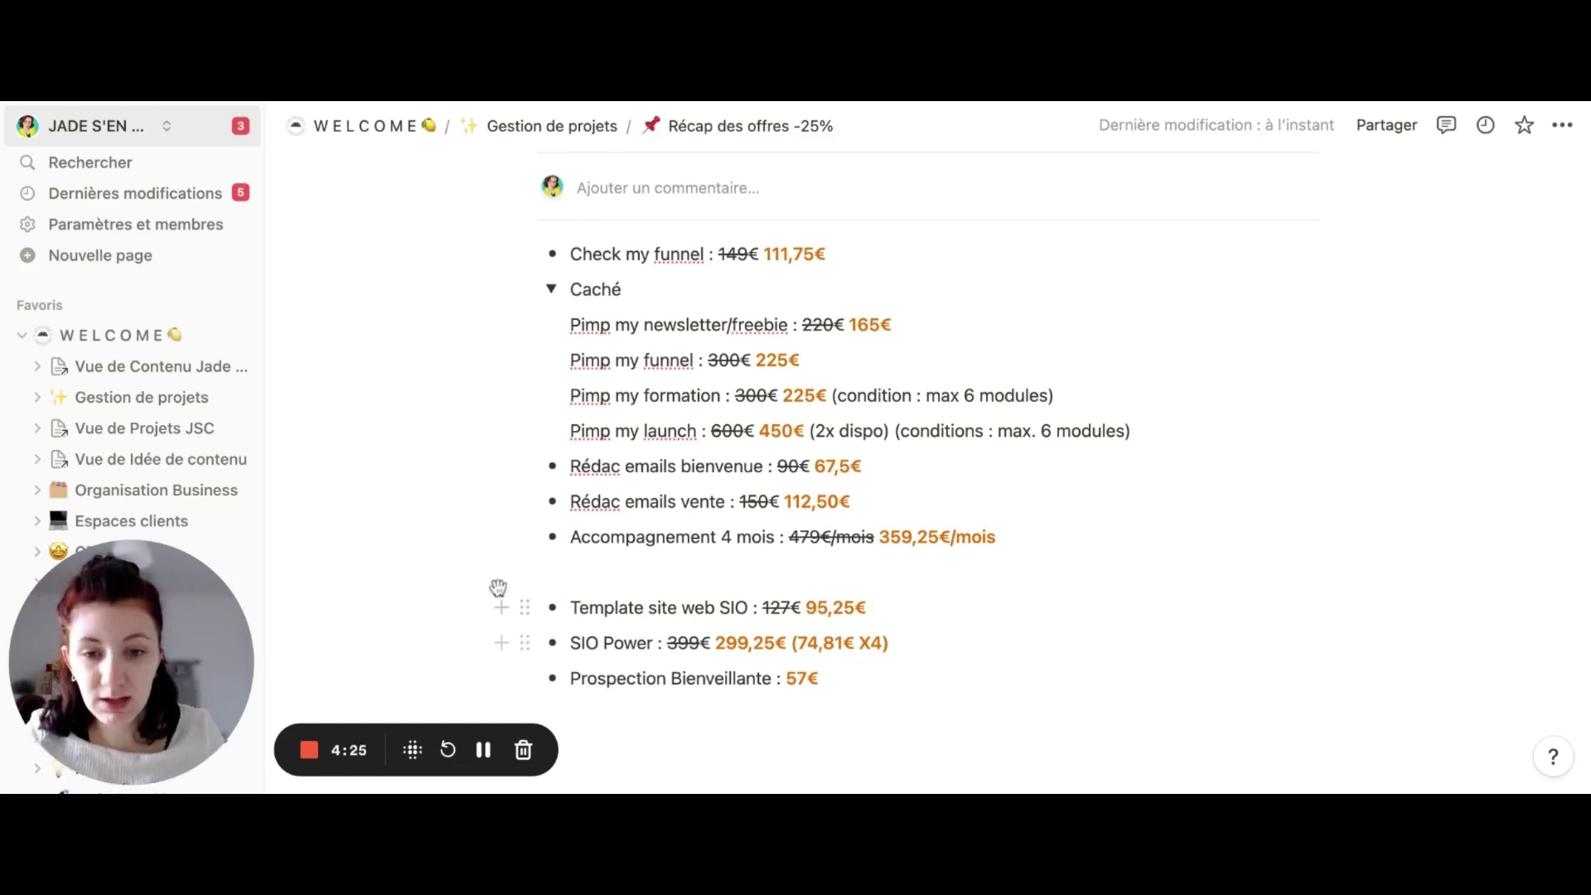
drag(481, 608, 934, 690)
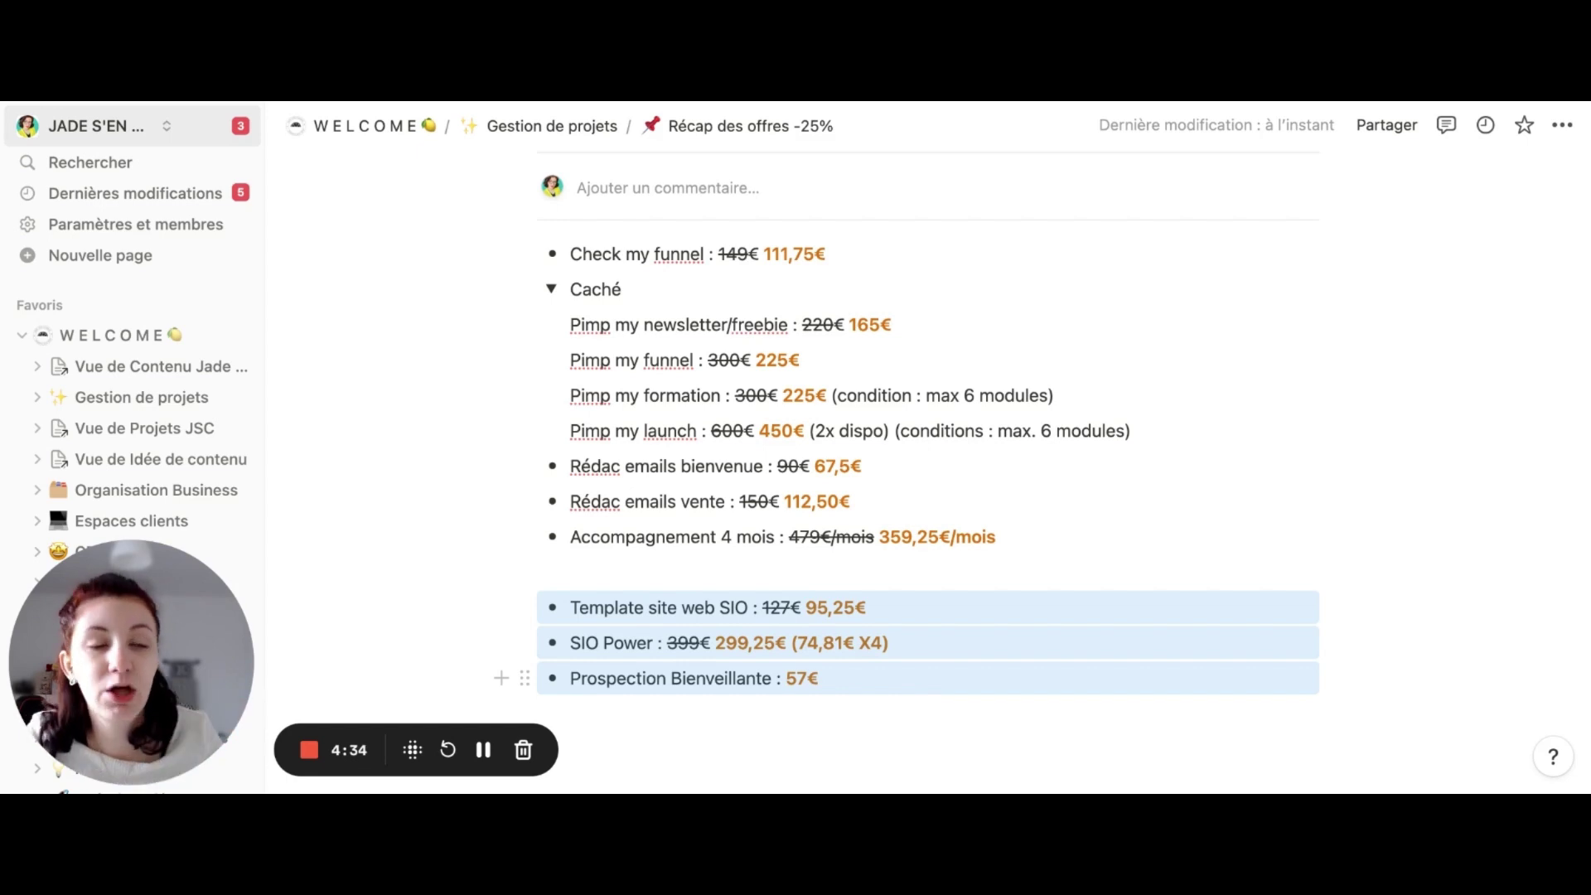
drag(464, 251, 901, 548)
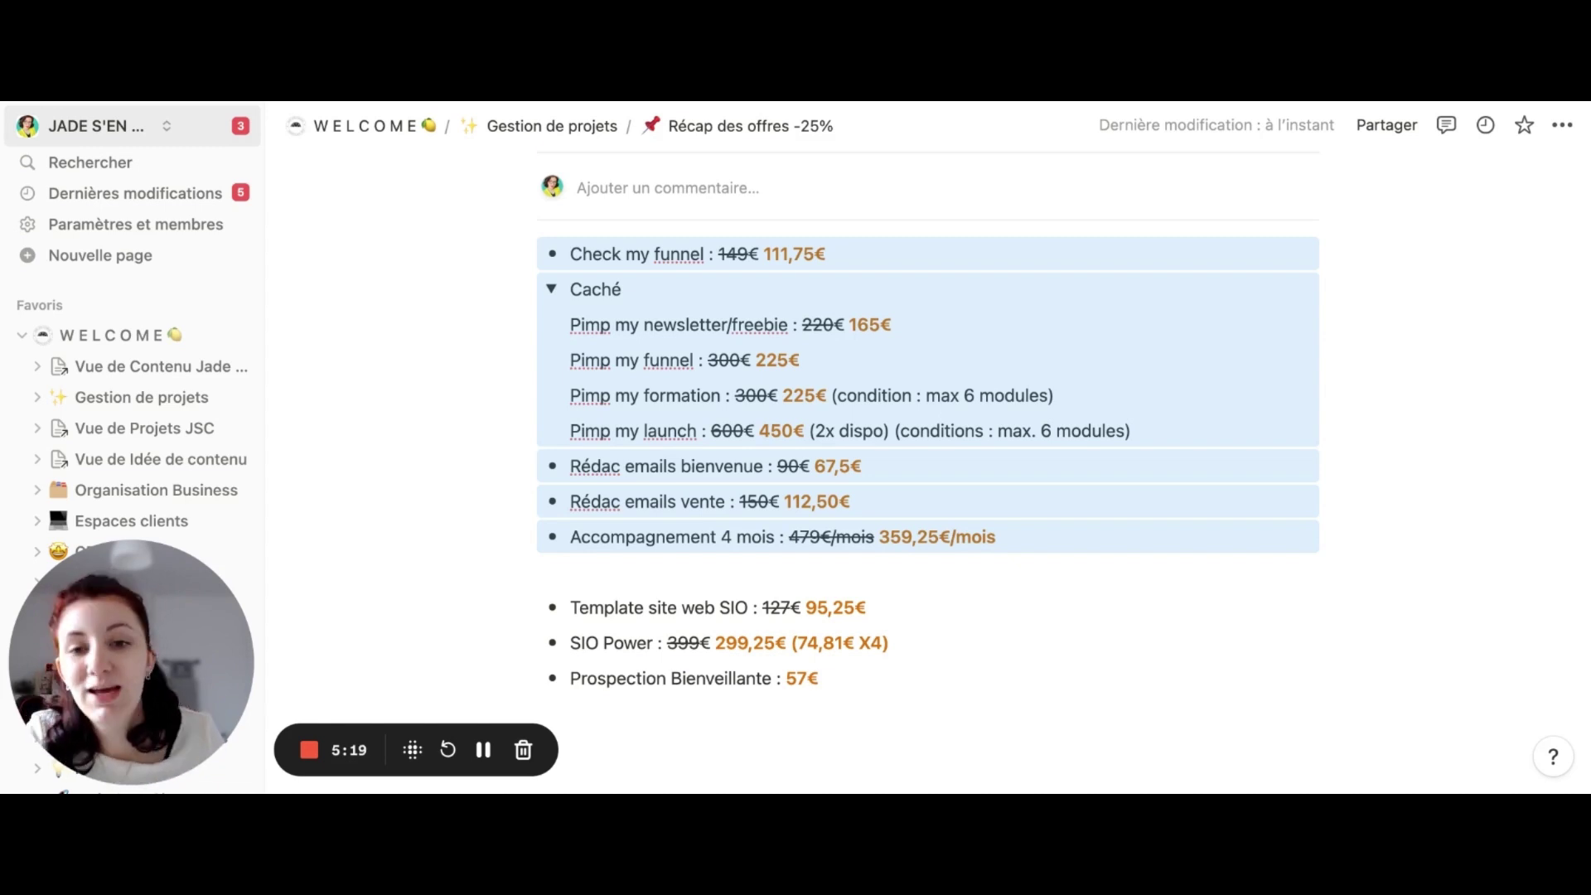
scroll(1064, 447, down, 1)
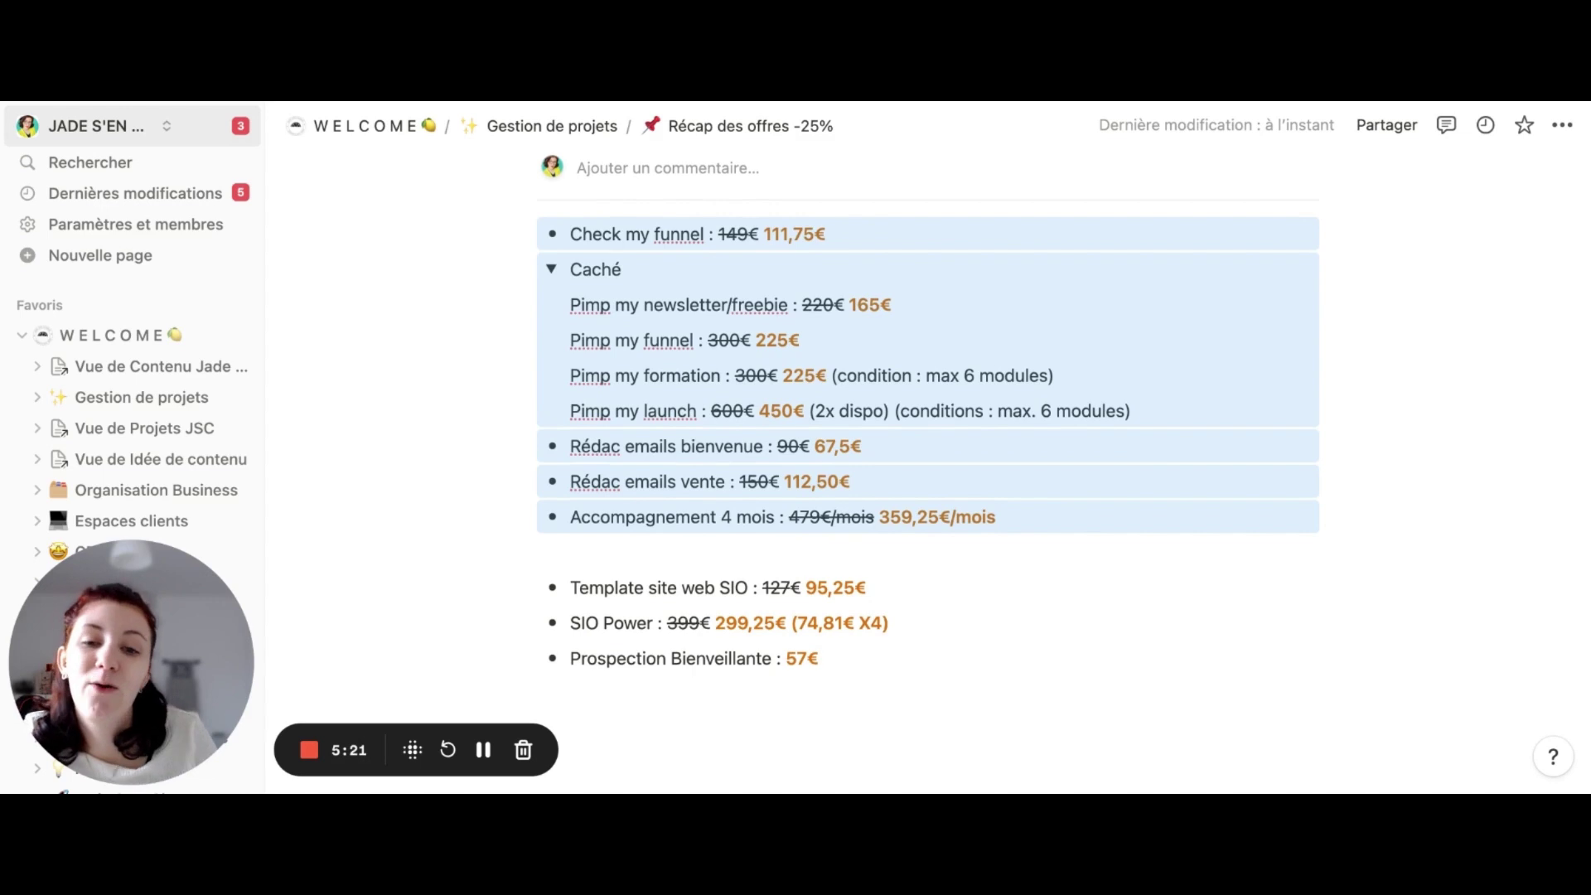